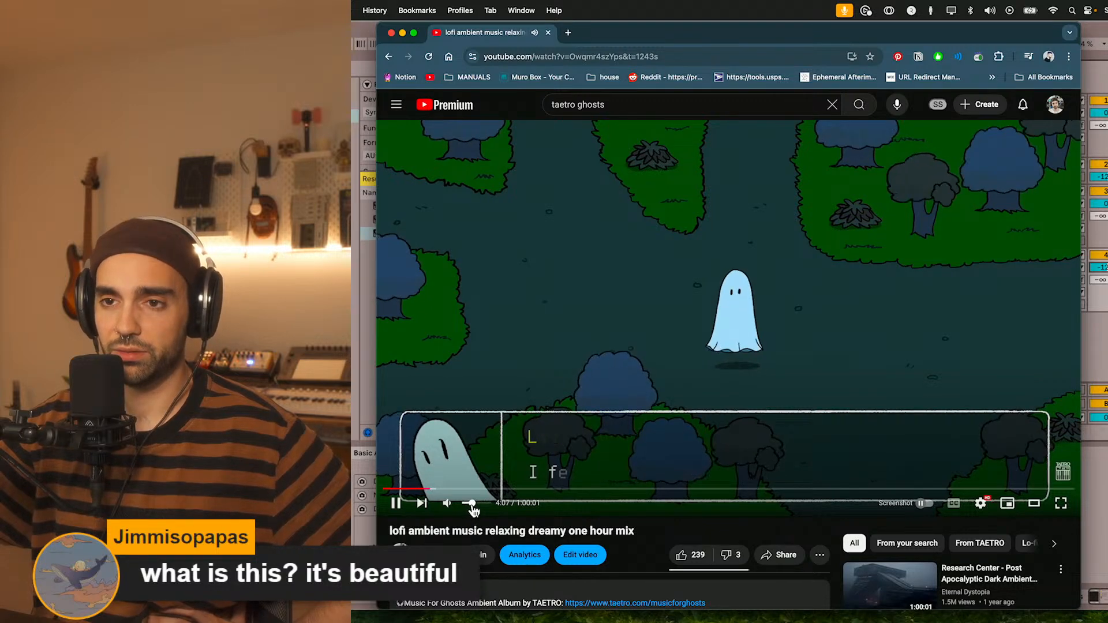
# Step: Skip the lofi ambient mix video ahead to about 24 minutes and adjust its playback volume
pyautogui.click(659, 489)
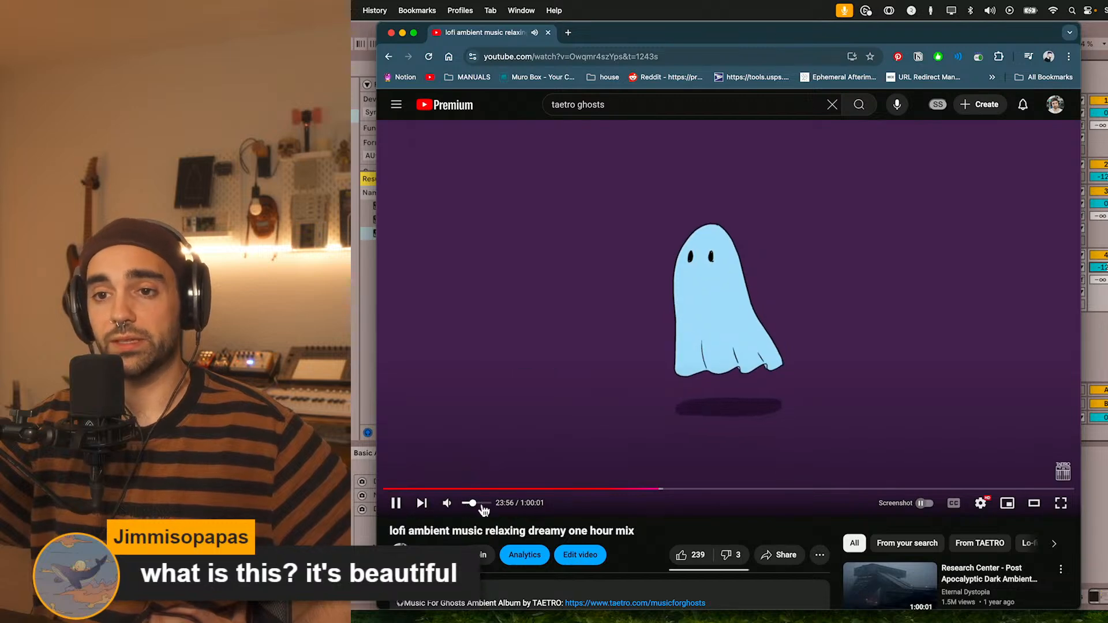
pyautogui.moveTo(476, 506); pyautogui.dragTo(471, 508)
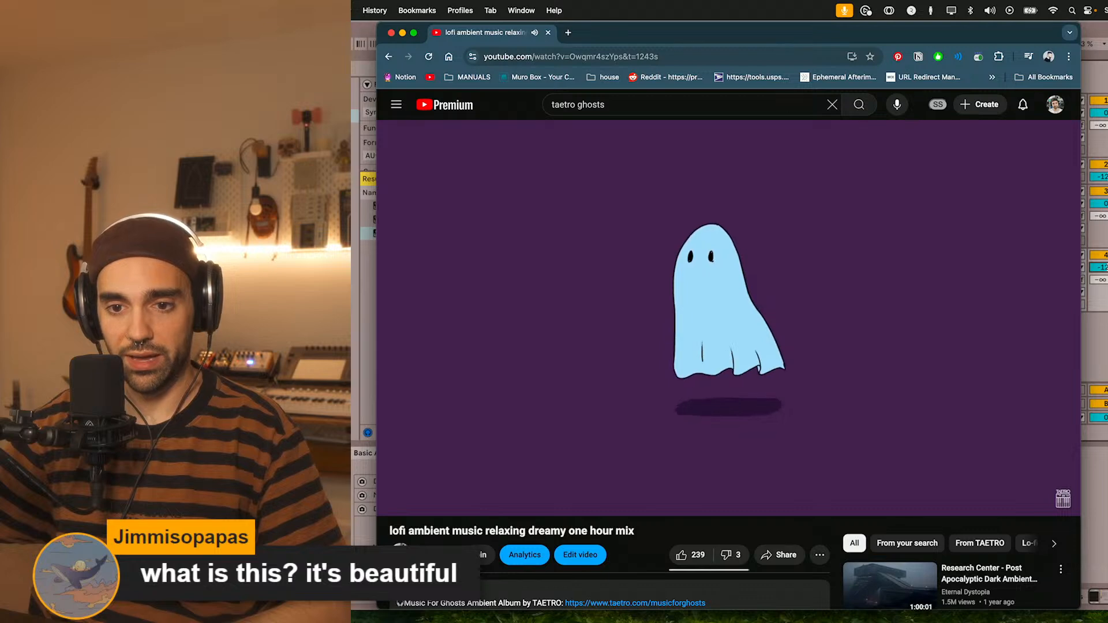
pyautogui.press('super+Tab')
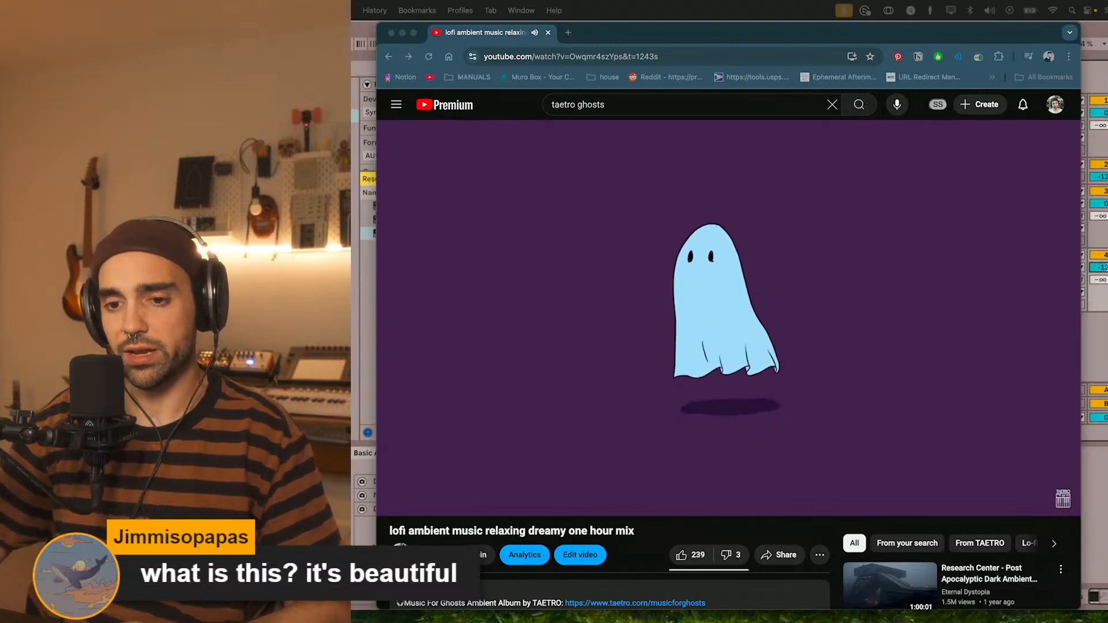
pyautogui.click(638, 306)
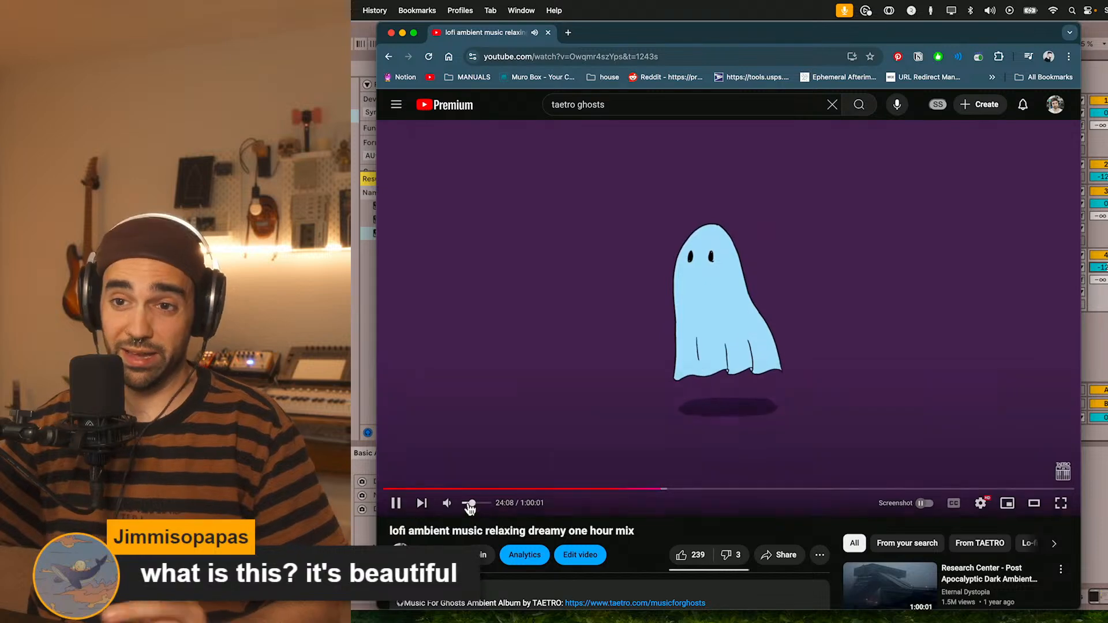
pyautogui.moveTo(471, 506); pyautogui.dragTo(484, 506)
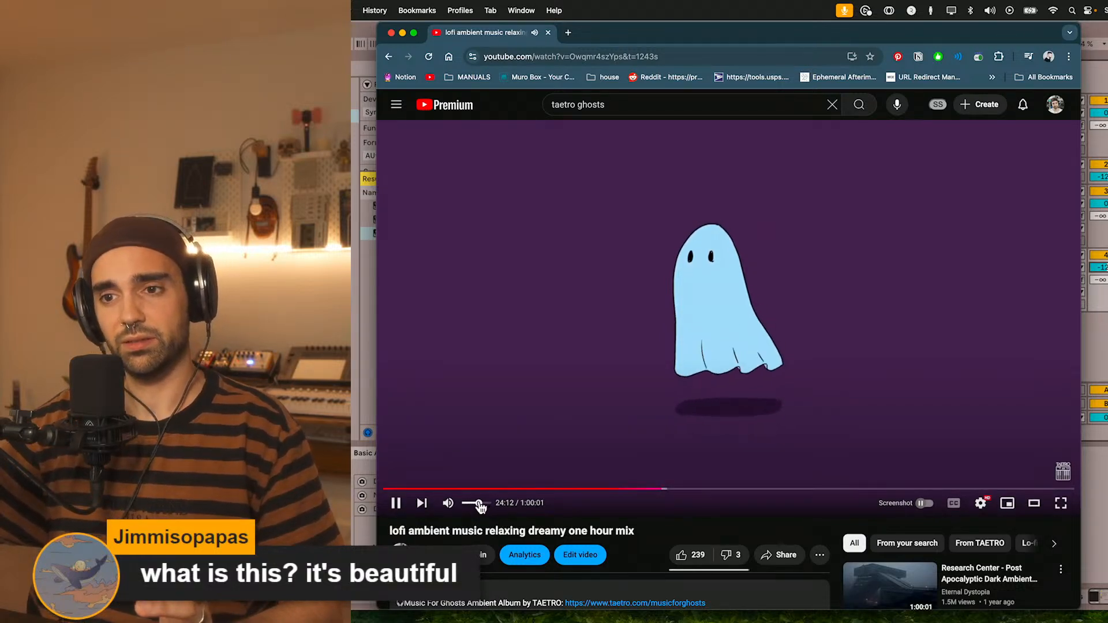
pyautogui.moveTo(479, 506); pyautogui.dragTo(471, 507)
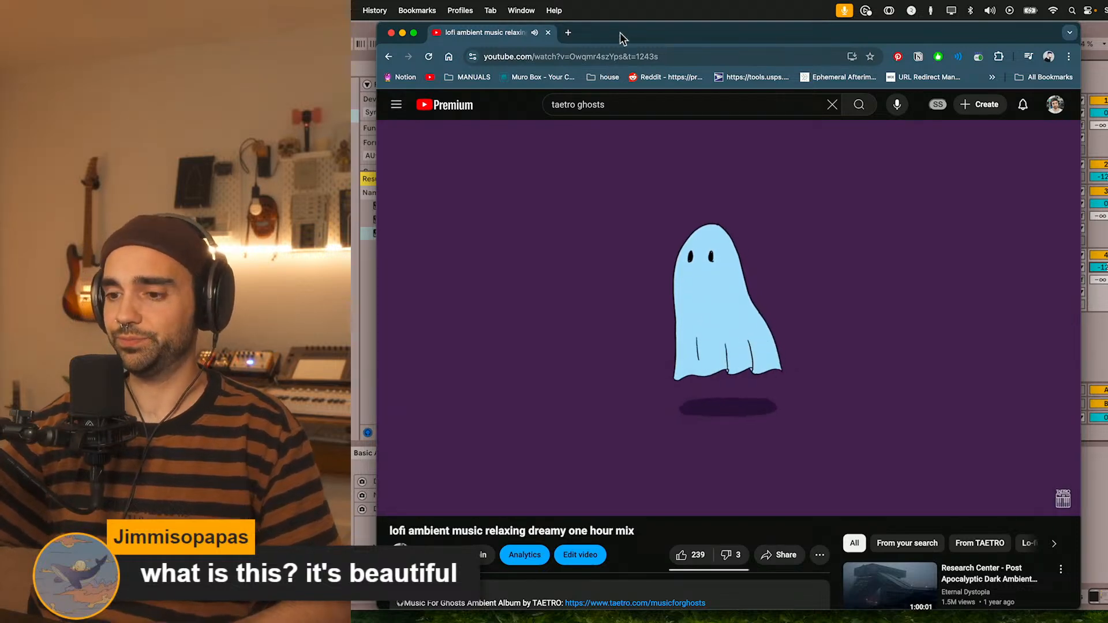
pyautogui.doubleClick(620, 32)
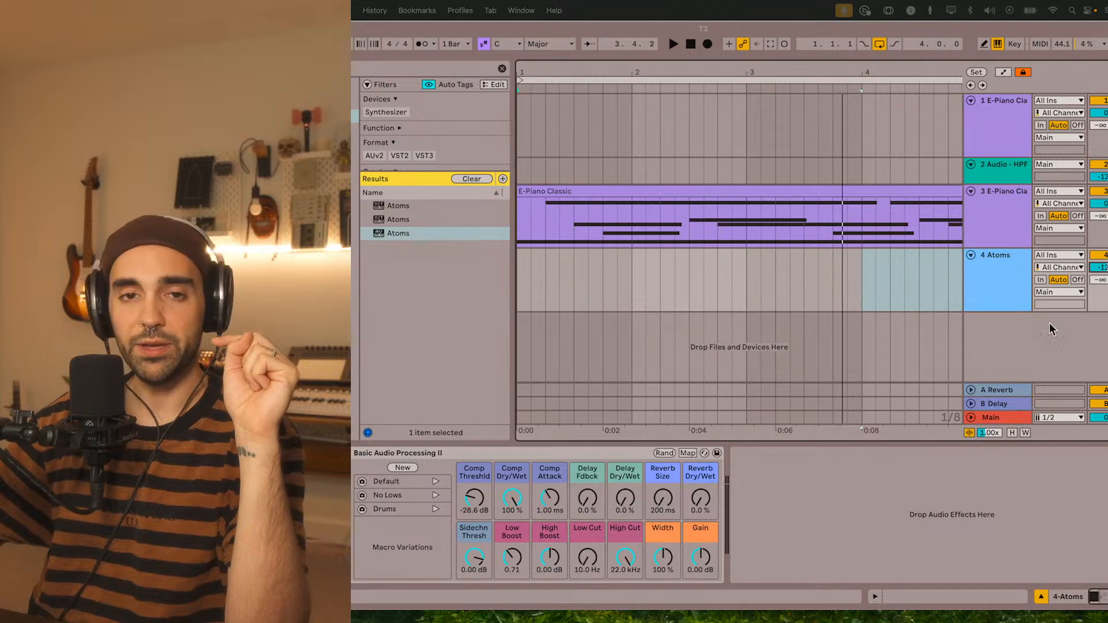
# Step: Switch to the Instagram browser window, widen it, and play the in-transit reel about Transit 2
pyautogui.moveTo(1051, 327); pyautogui.dragTo(791, 34)
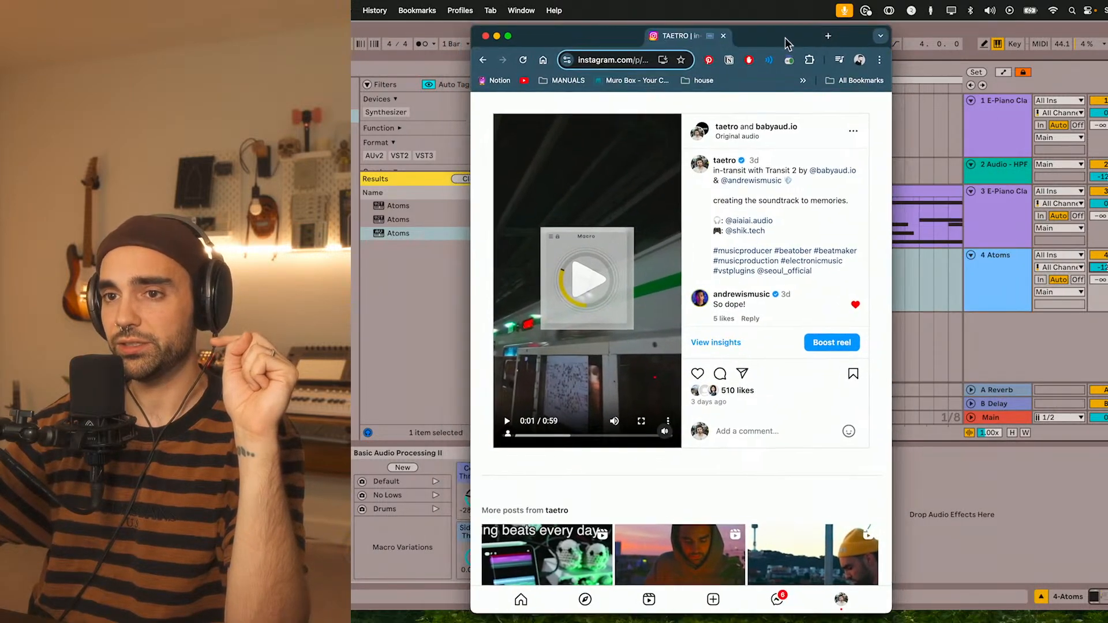
pyautogui.moveTo(889, 27); pyautogui.dragTo(1091, 24)
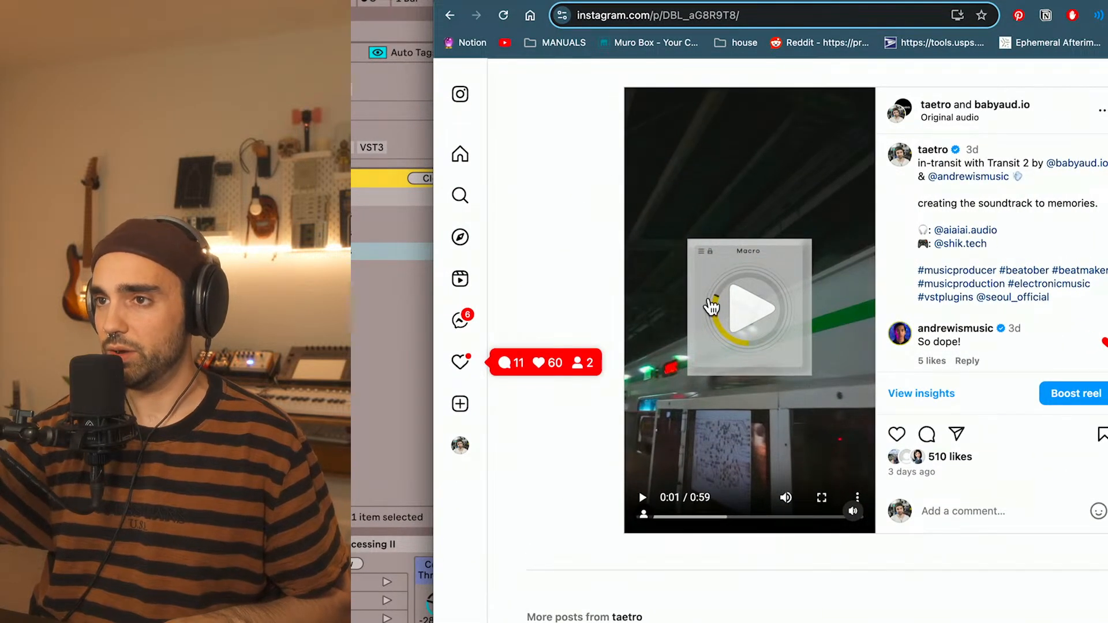
pyautogui.click(751, 318)
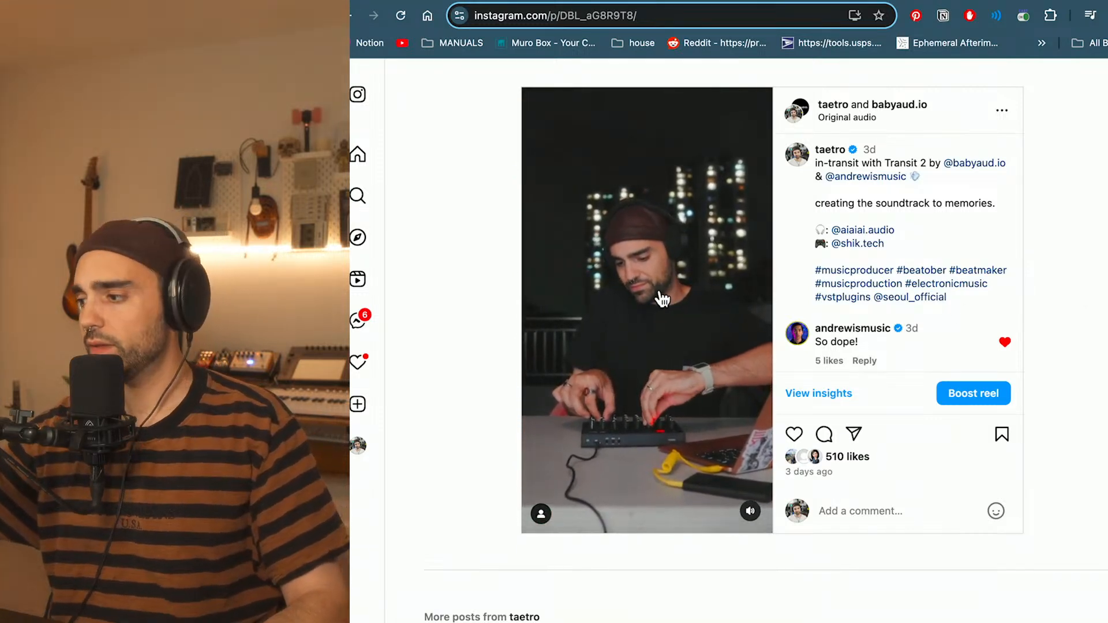
pyautogui.scroll(-1, 645, 108)
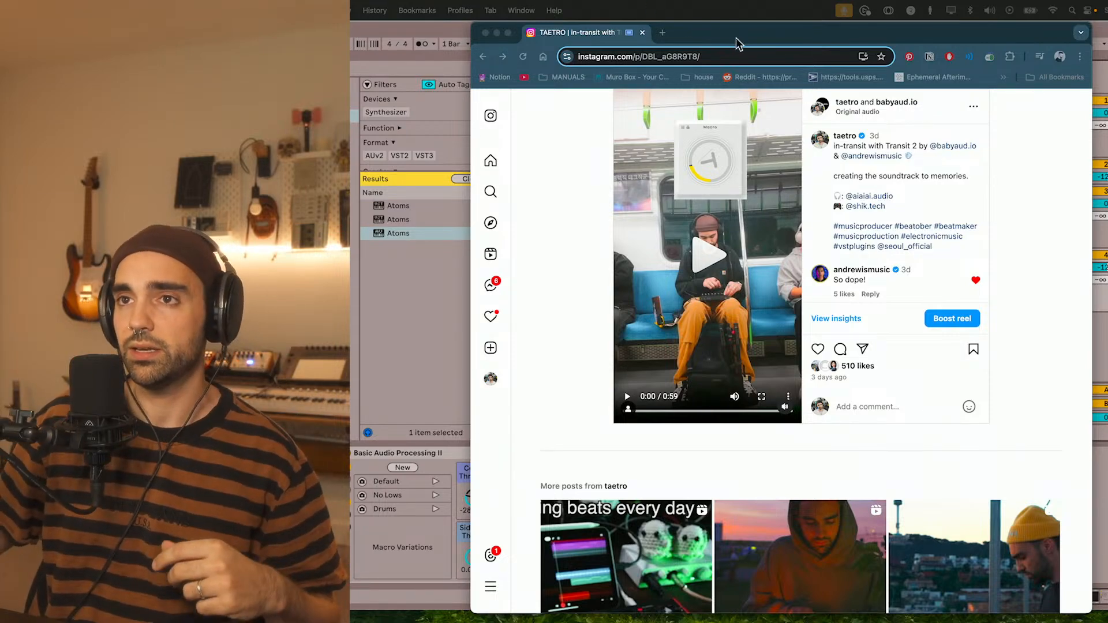
pyautogui.moveTo(738, 40); pyautogui.dragTo(737, 1)
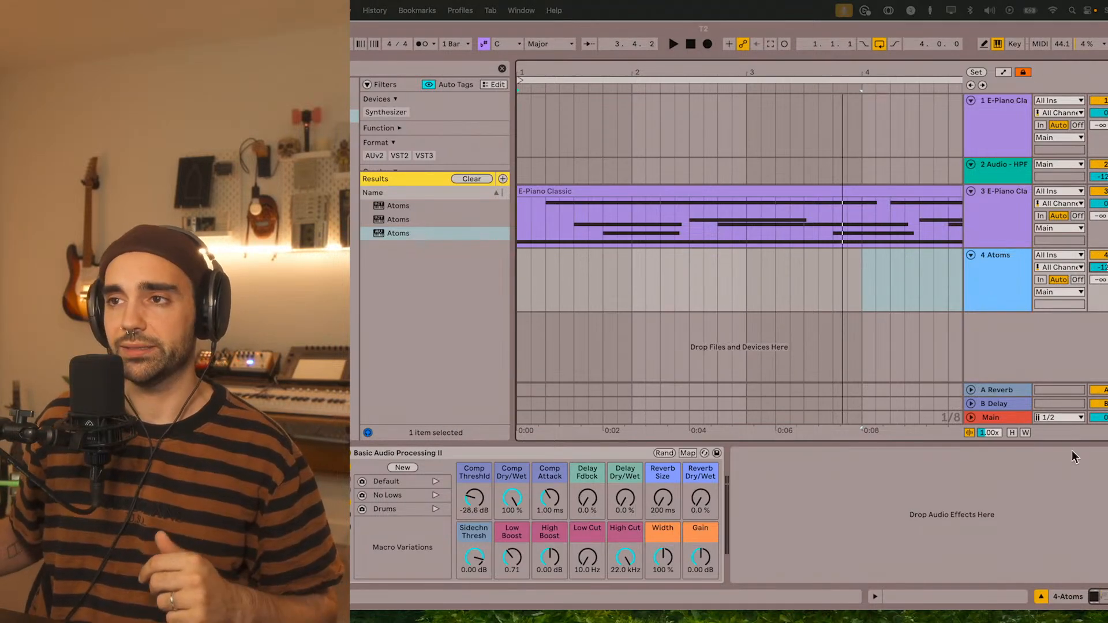
# Step: In Ableton Live, select track 3 with the E-Piano Classic clip and search the plug-ins for "transit"
pyautogui.click(991, 227)
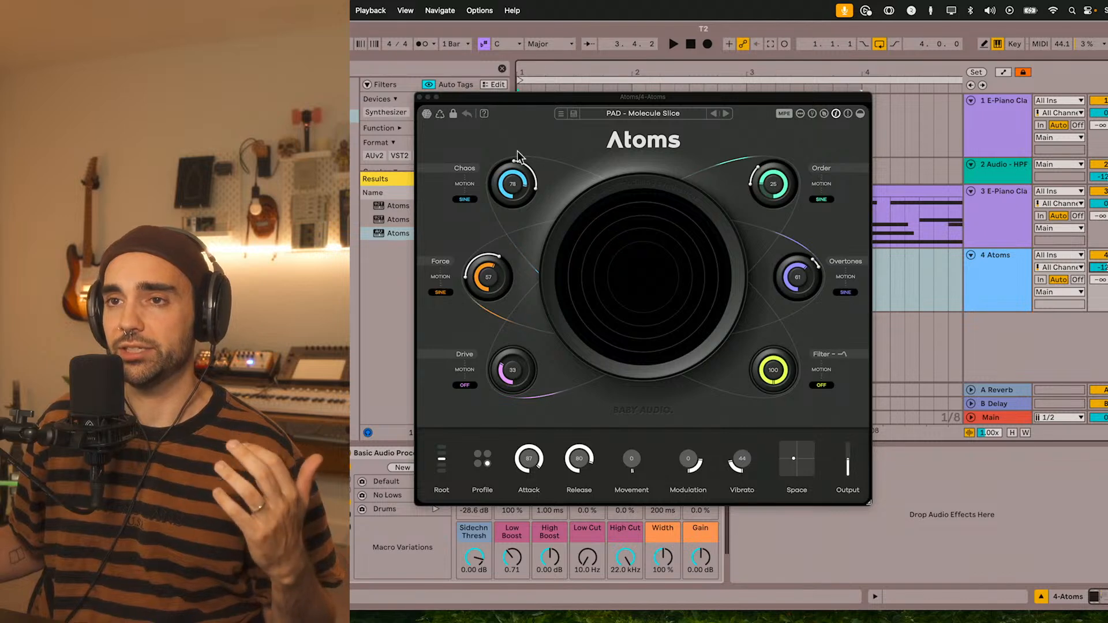
pyautogui.click(420, 97)
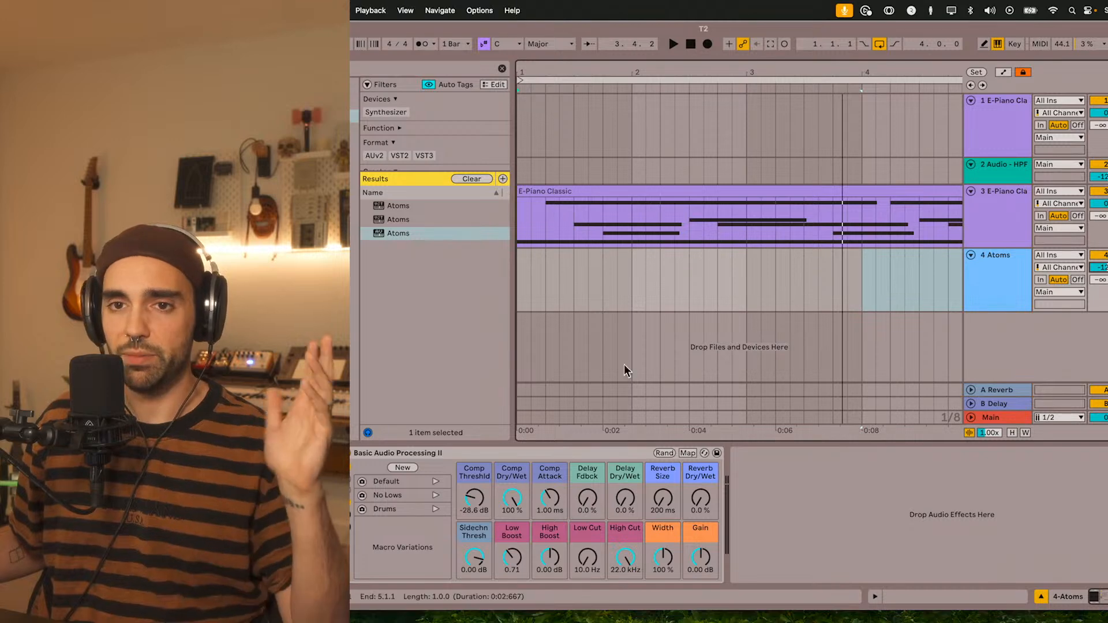
pyautogui.click(992, 229)
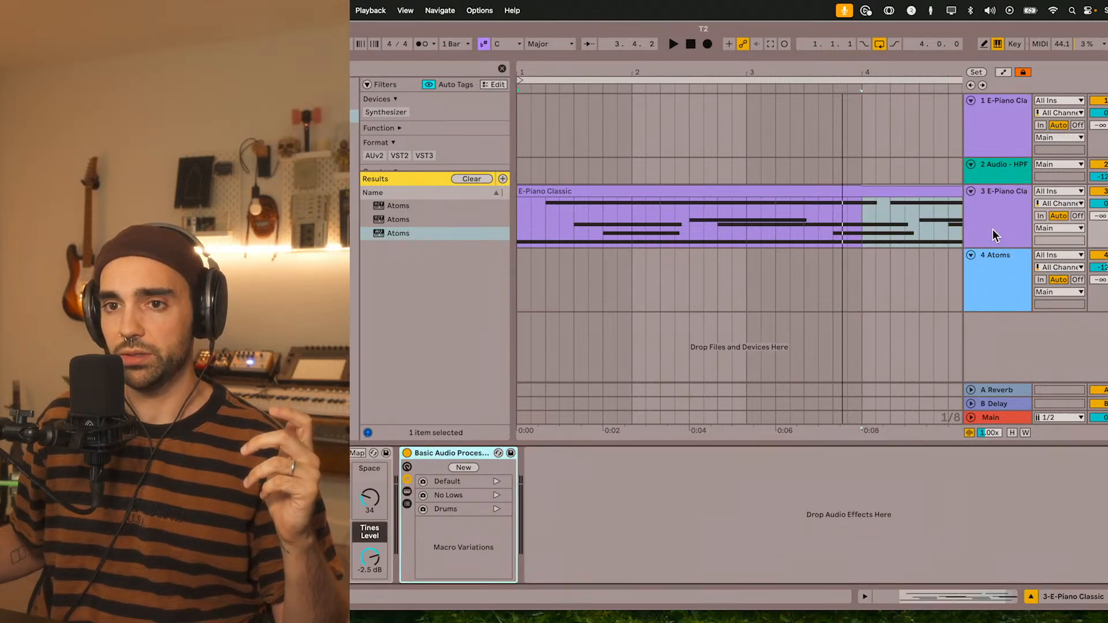
pyautogui.click(502, 68)
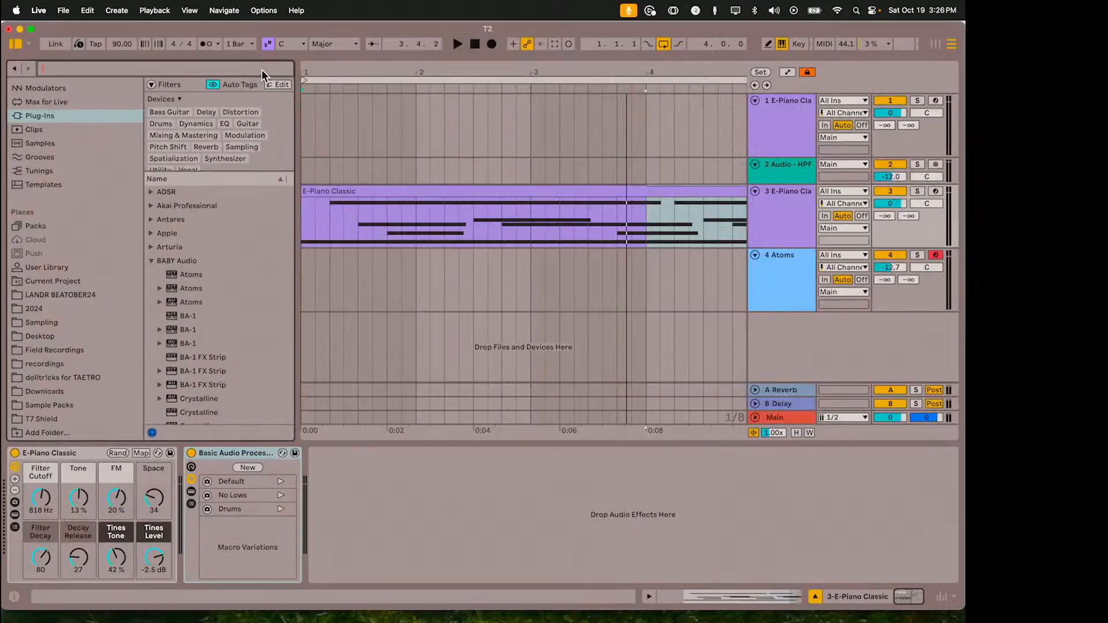
pyautogui.write('transit')
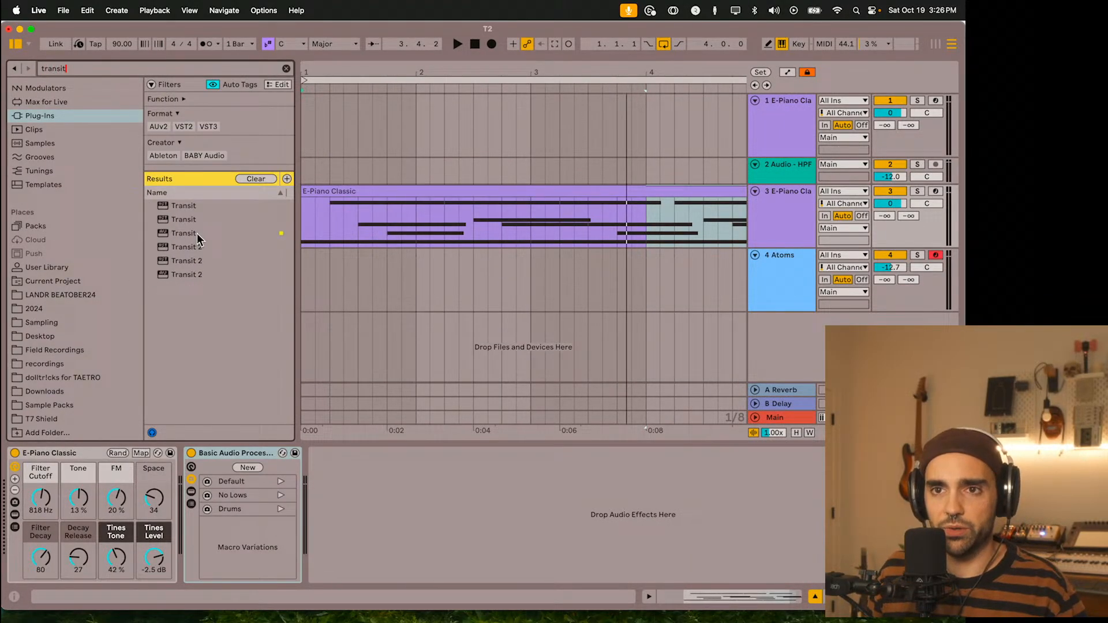
pyautogui.moveTo(196, 233); pyautogui.dragTo(472, 230)
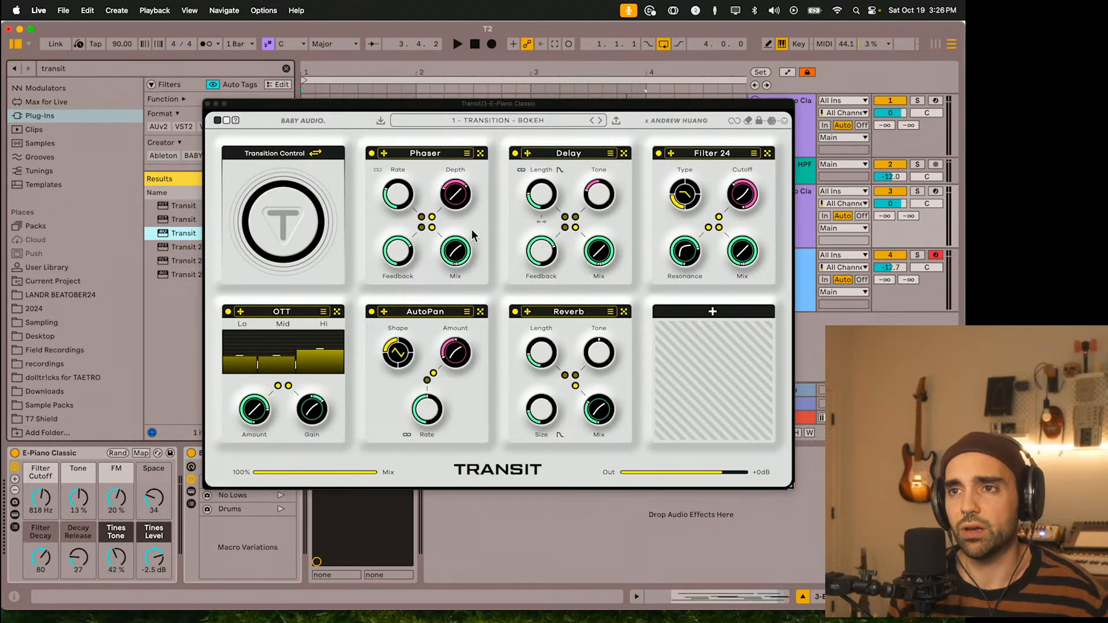
pyautogui.click(209, 108)
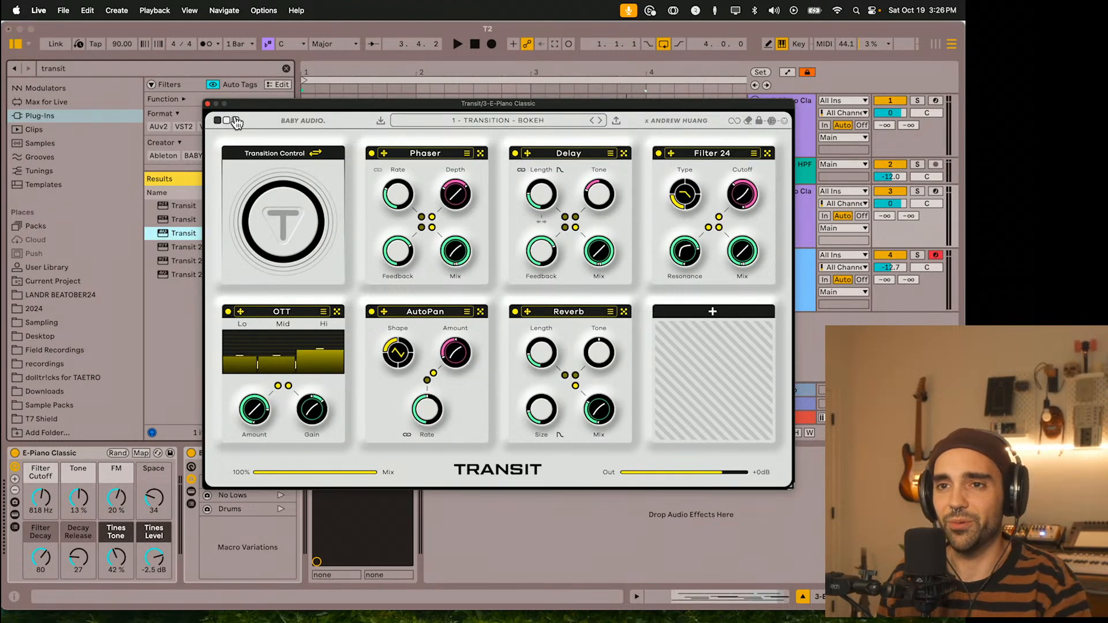
pyautogui.press('super+w')
pyautogui.click(367, 450)
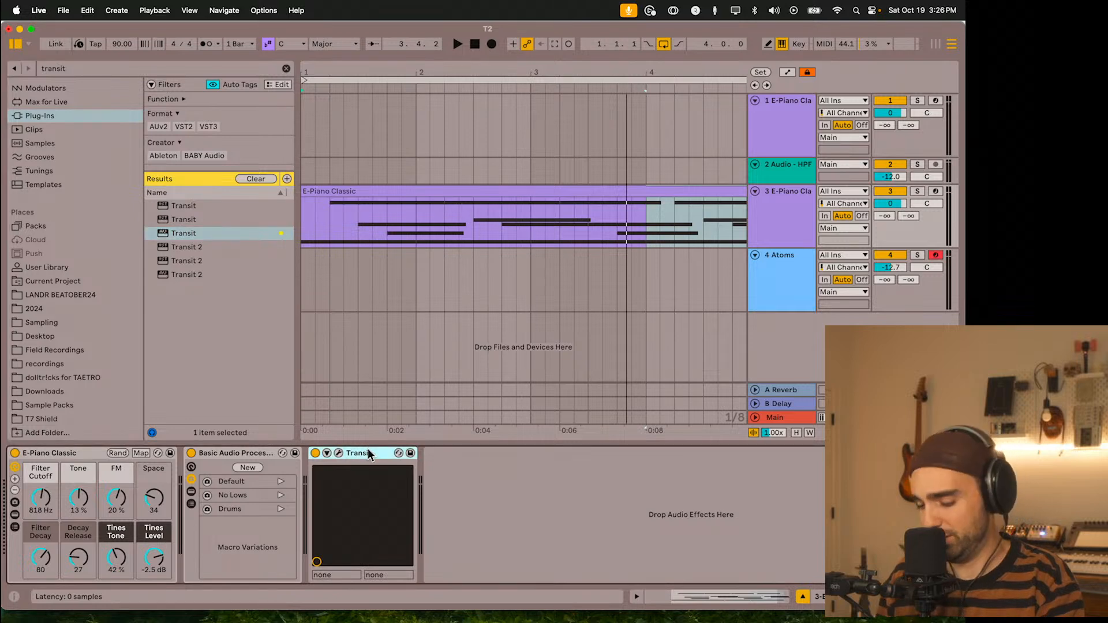
pyautogui.press('Delete')
# Step: Add the Transit 2 plug-in after Basic Audio Processing on track 3 and close its window
pyautogui.moveTo(161, 273); pyautogui.dragTo(440, 544)
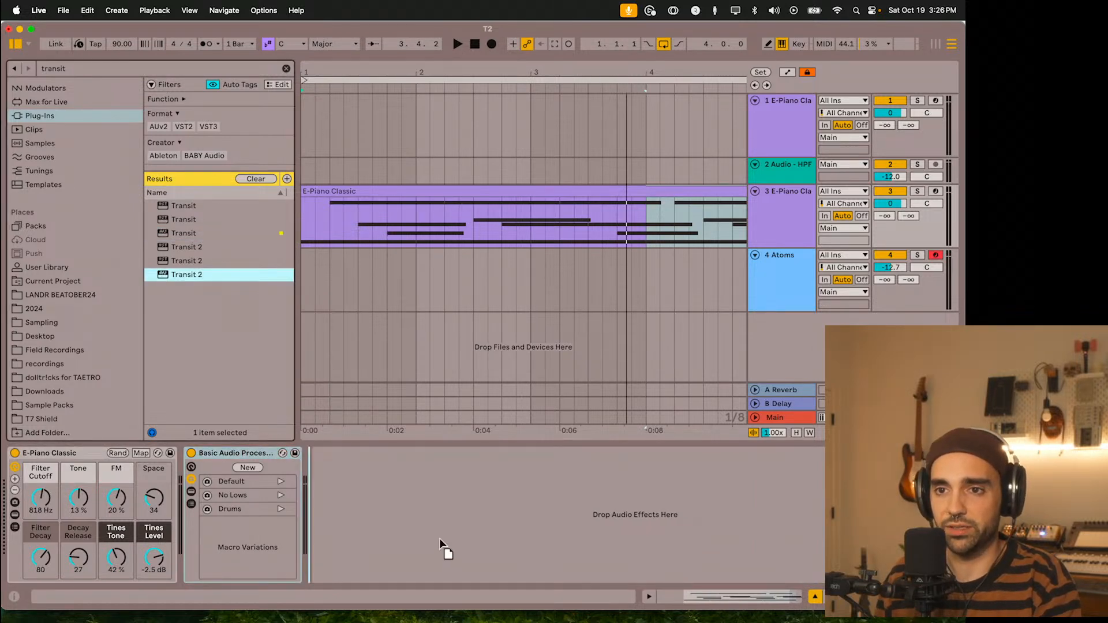
pyautogui.moveTo(391, 473); pyautogui.dragTo(376, 456)
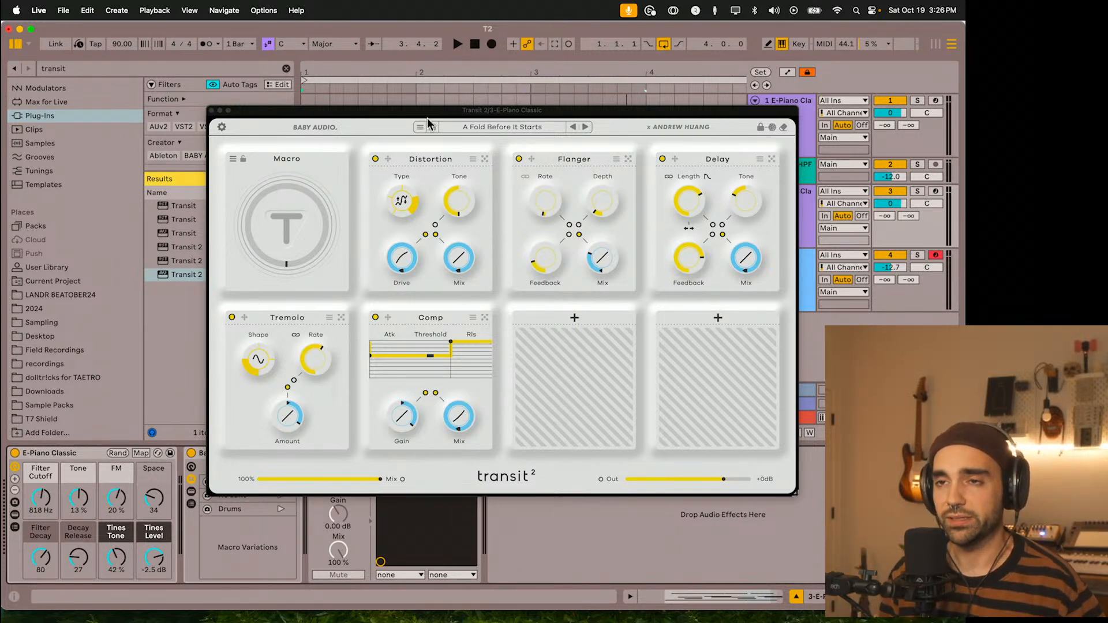
pyautogui.moveTo(421, 113); pyautogui.dragTo(358, 124)
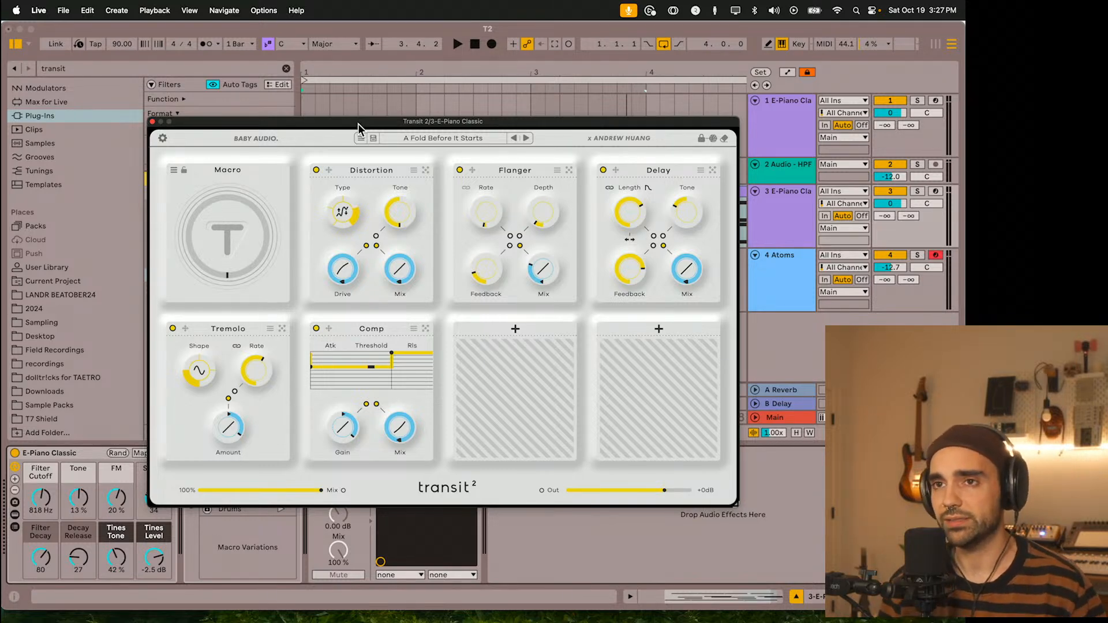
pyautogui.moveTo(358, 123); pyautogui.dragTo(401, 97)
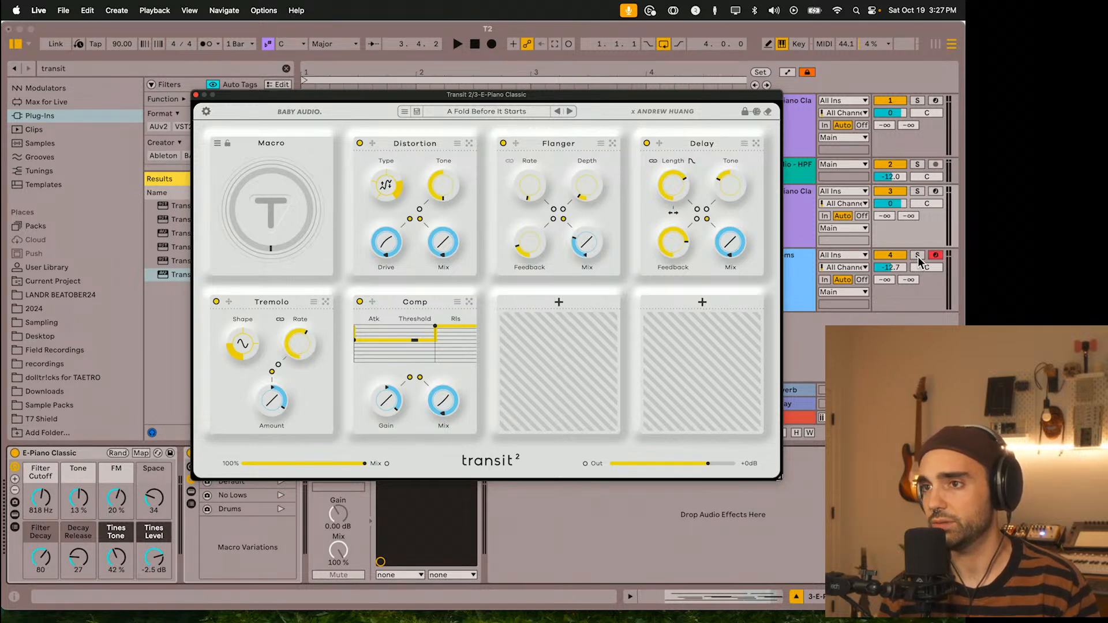
pyautogui.click(197, 94)
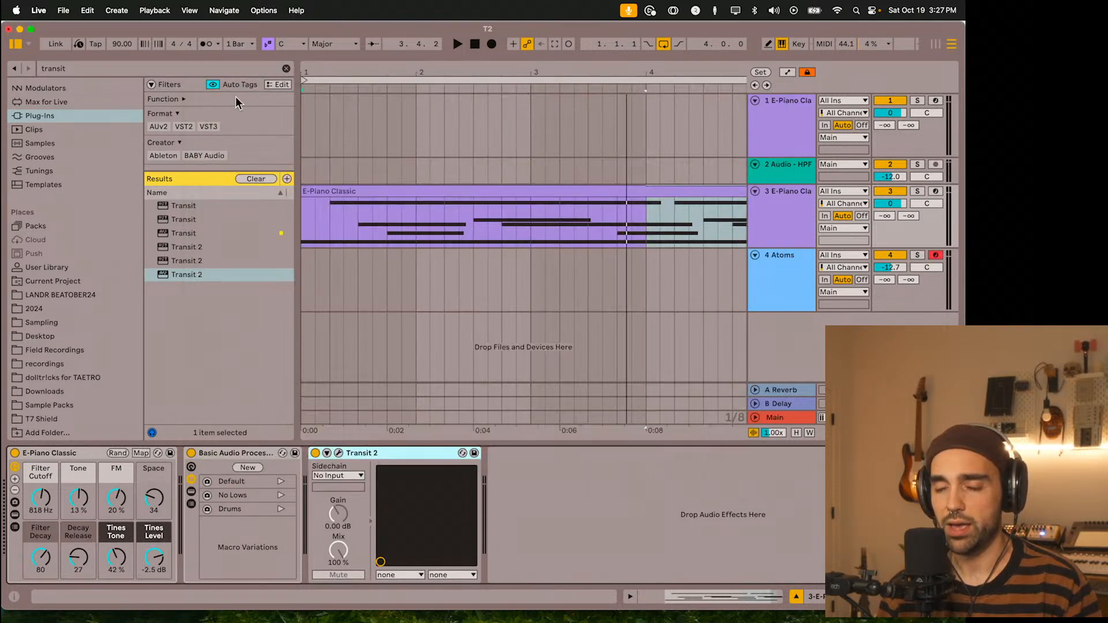
# Step: Solo track 3 and play back its E-Piano Classic clip within the first four bars
pyautogui.click(755, 221)
pyautogui.moveTo(575, 73); pyautogui.dragTo(574, 36)
pyautogui.press('space')
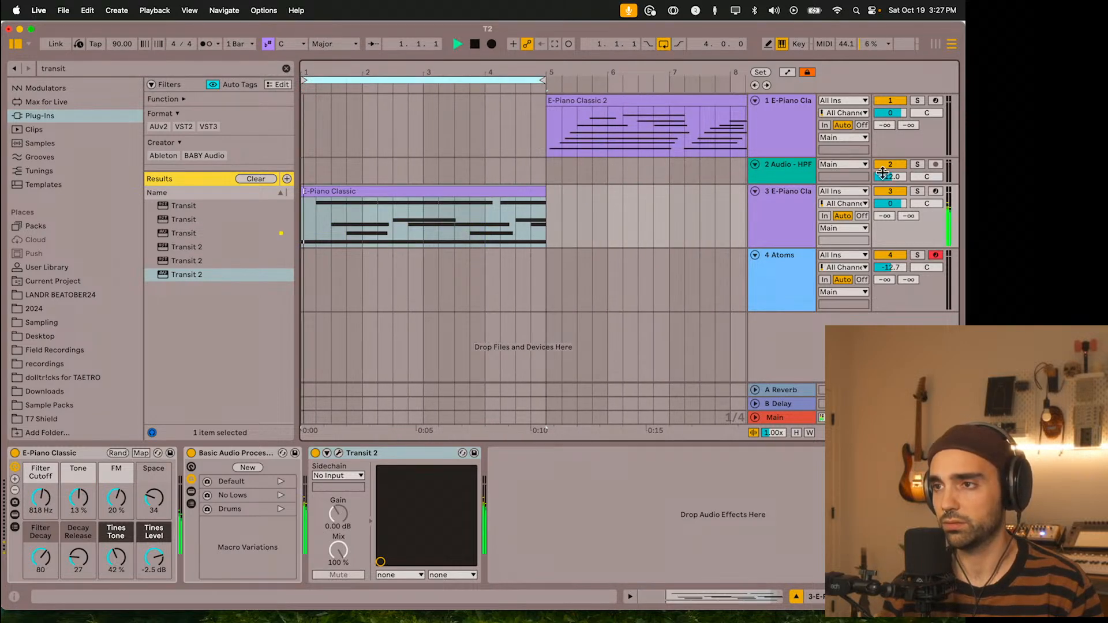
pyautogui.click(917, 191)
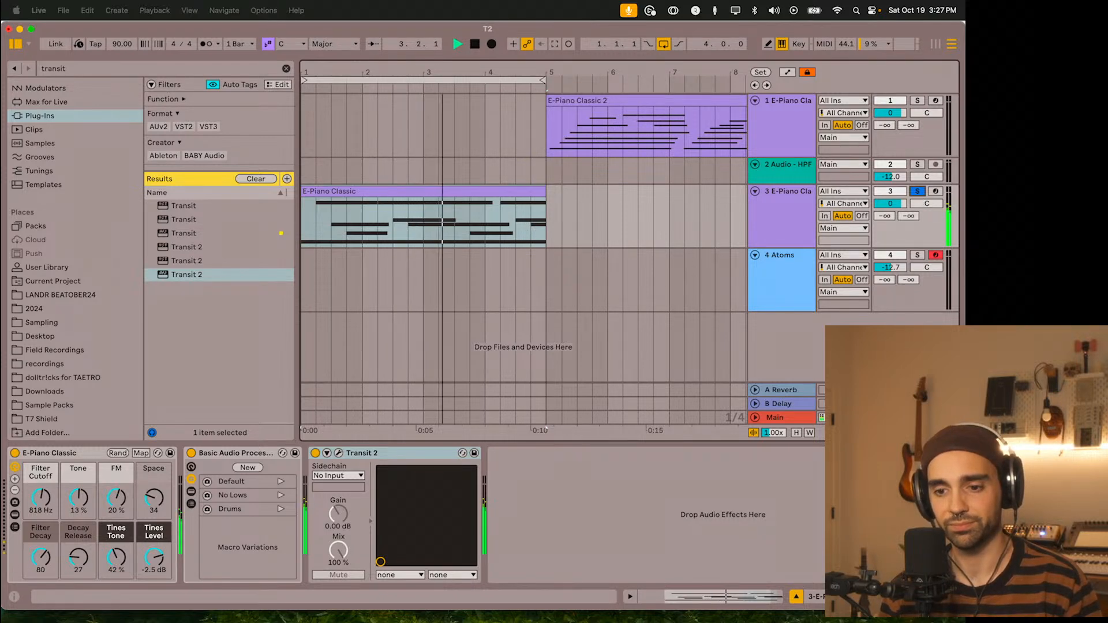
pyautogui.click(798, 234)
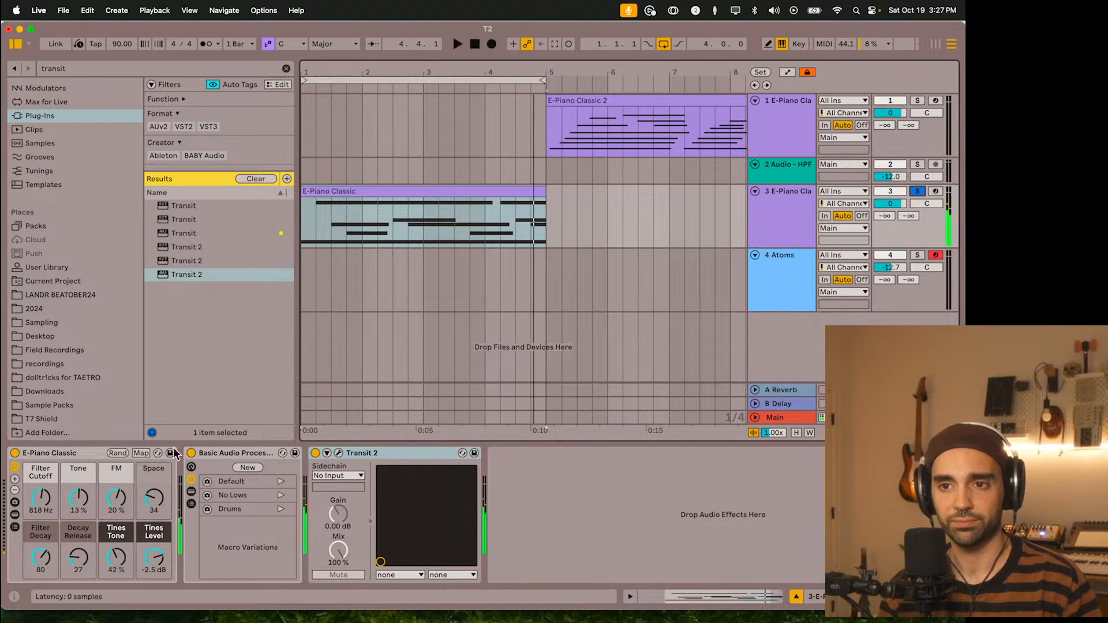
pyautogui.press('space')
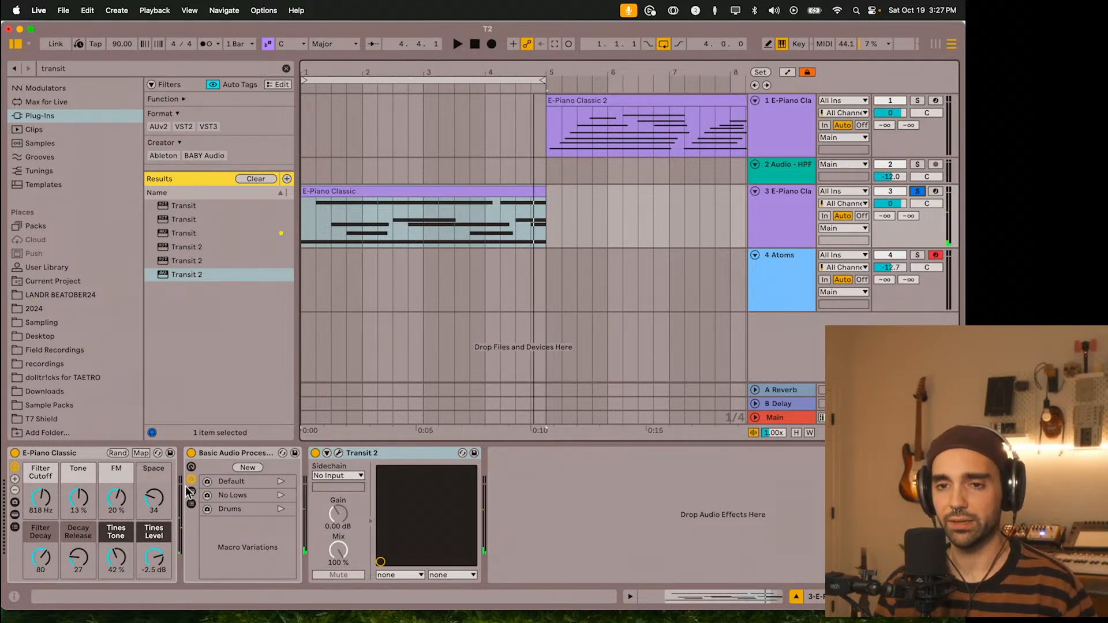
# Step: Reopen the Transit 2 window on track 3, view its preset list, and reposition the window
pyautogui.click(339, 455)
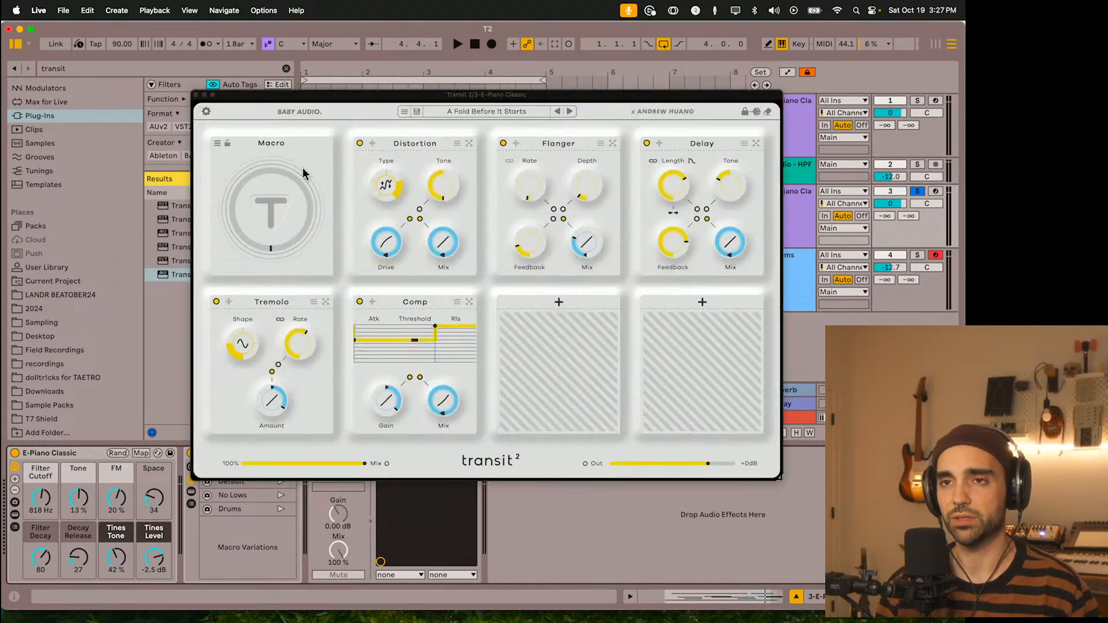
pyautogui.moveTo(284, 102); pyautogui.dragTo(338, 122)
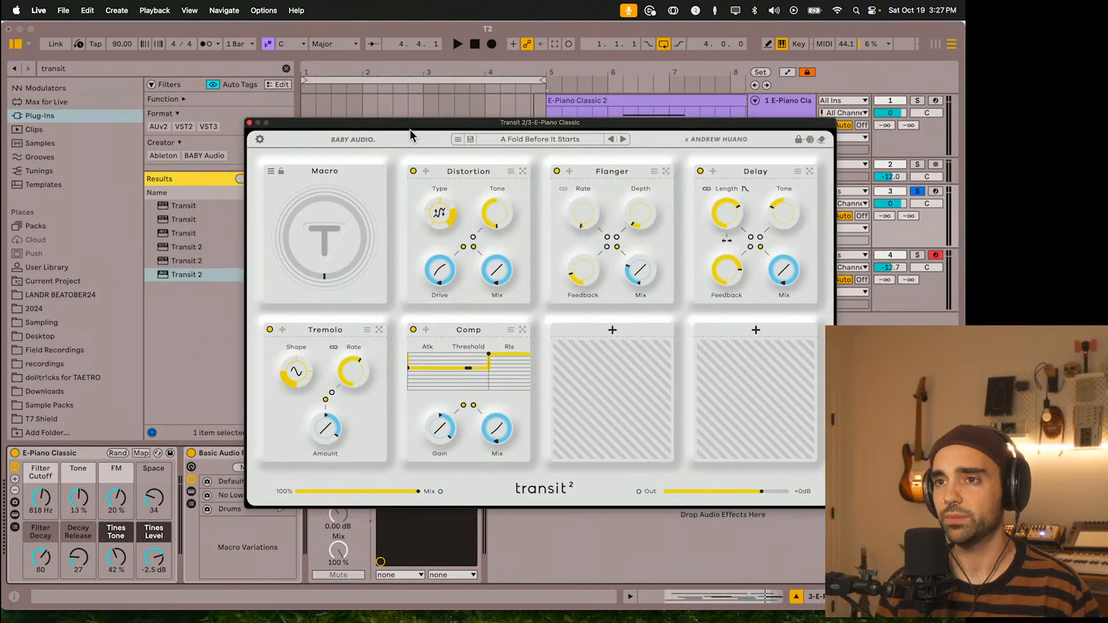
pyautogui.click(531, 145)
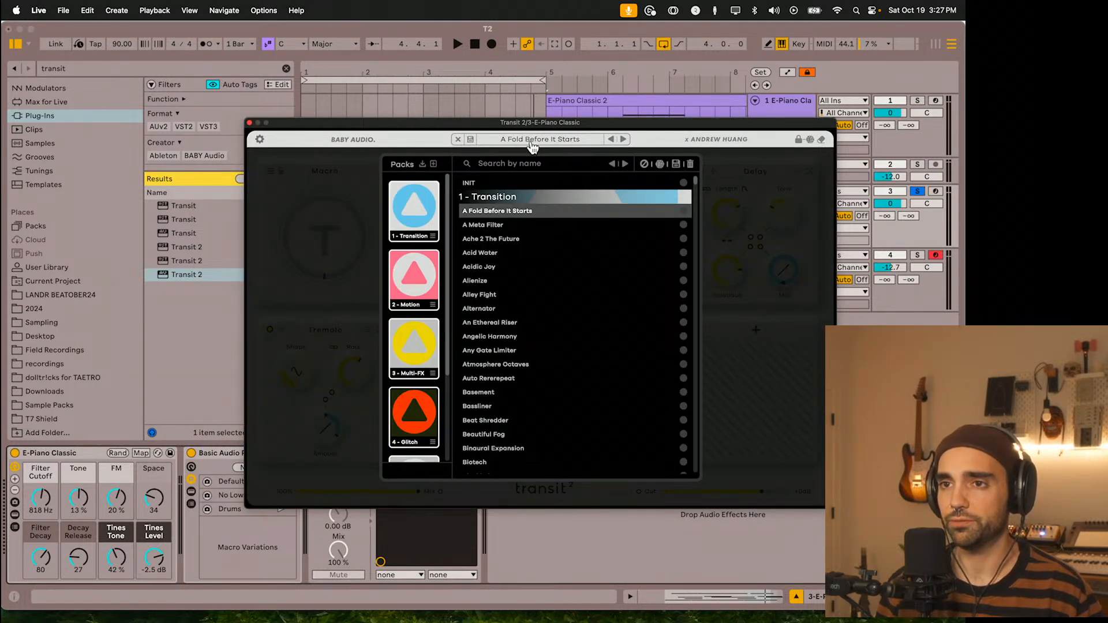
pyautogui.click(368, 338)
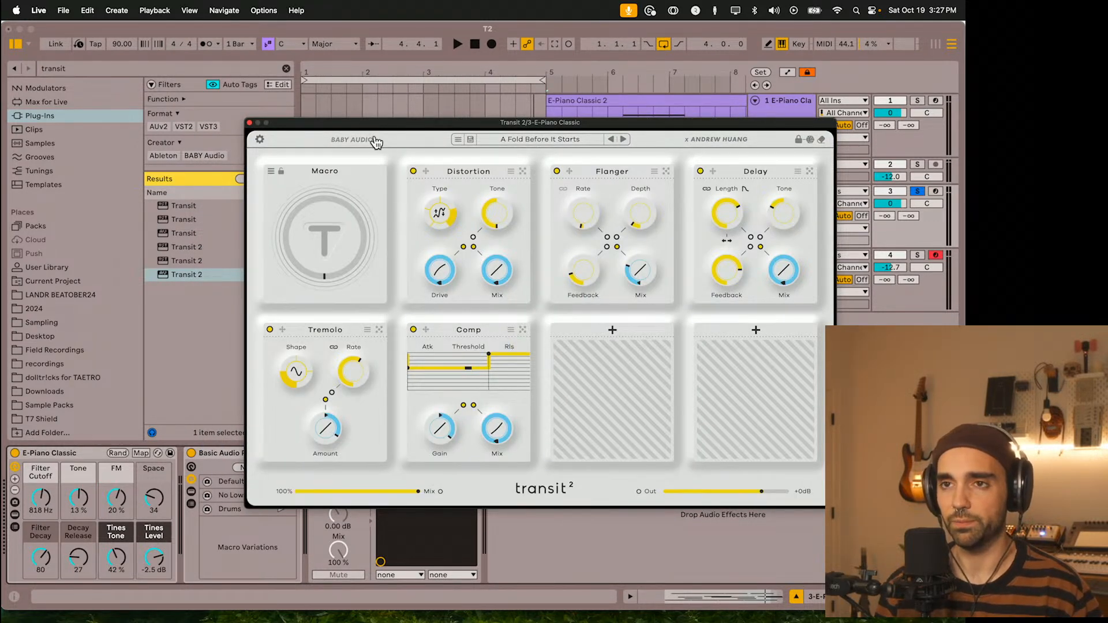
pyautogui.moveTo(376, 122); pyautogui.dragTo(301, 105)
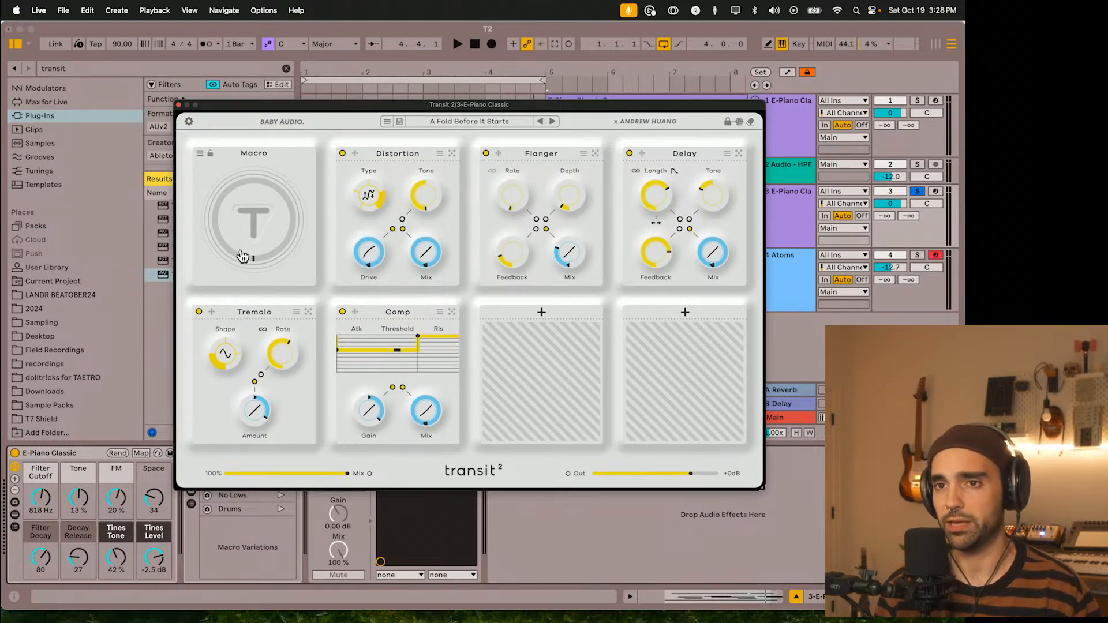
# Step: Raise the Transit 2 macro while the clip plays and load the preset A Meta Filter
pyautogui.press('space')
pyautogui.moveTo(252, 252); pyautogui.dragTo(266, 194)
pyautogui.click(553, 122)
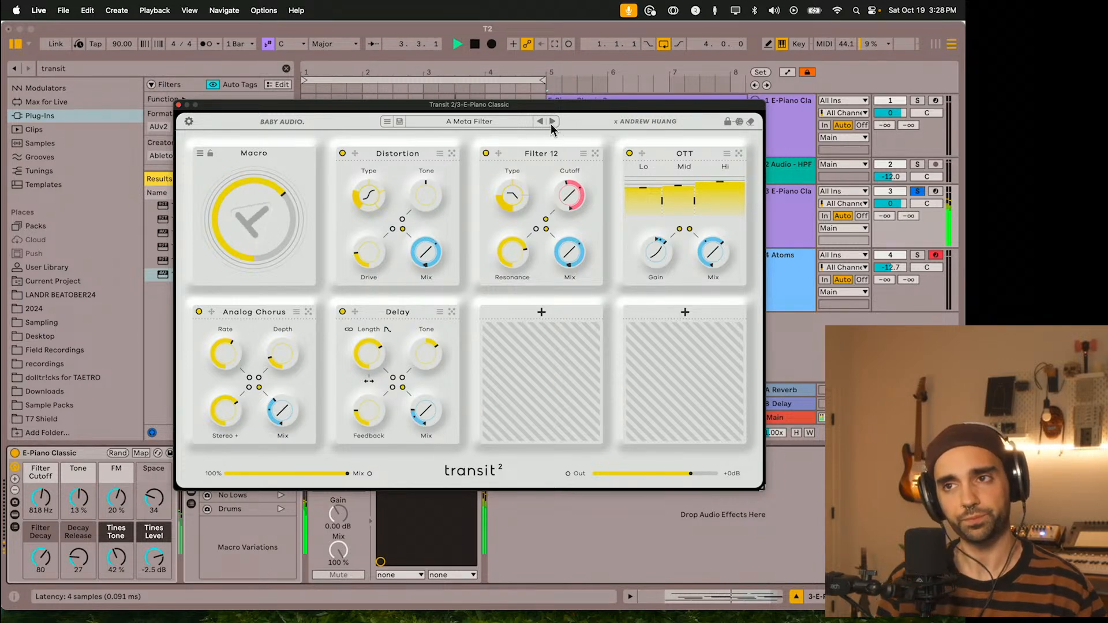
# Step: Load the preset Ache 2 The Future and turn the macro down to zero while the clip plays
pyautogui.click(552, 122)
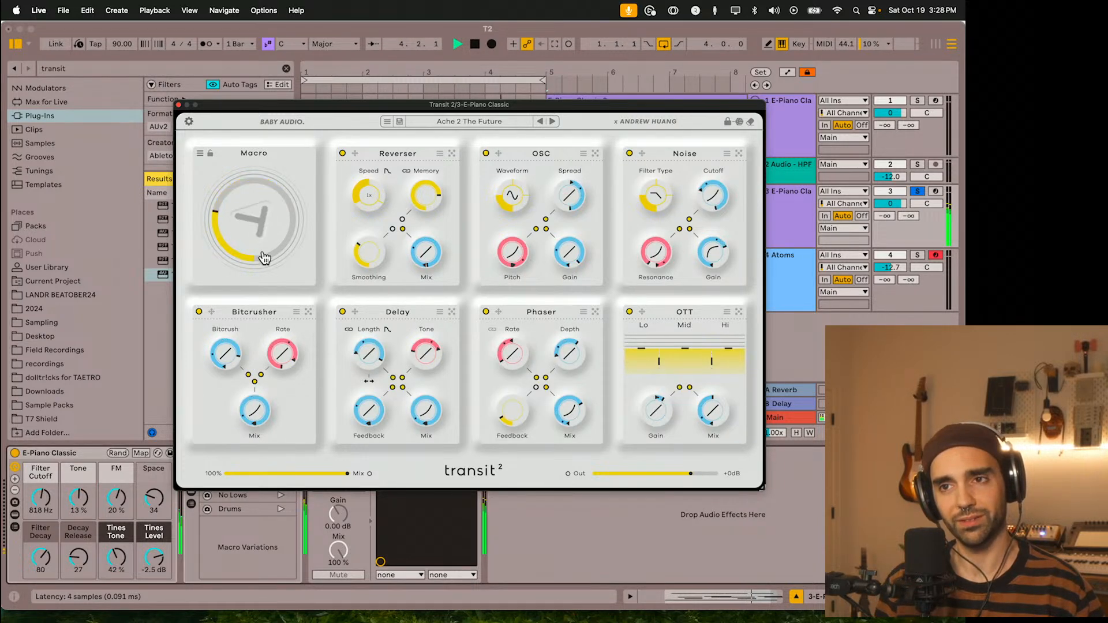
pyautogui.moveTo(279, 262); pyautogui.dragTo(318, 398)
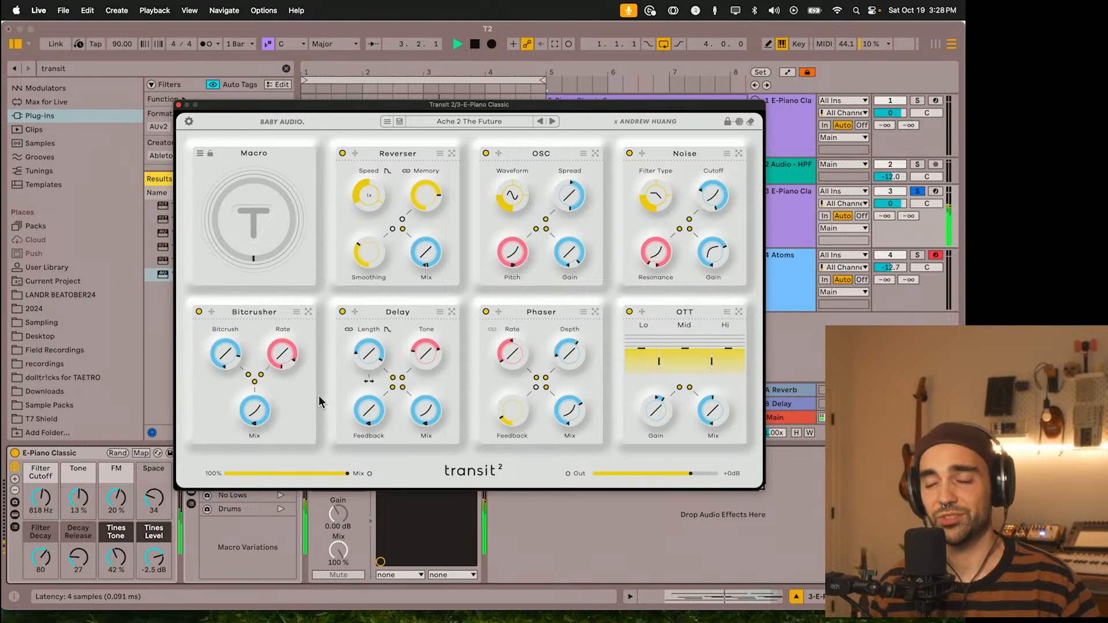
# Step: Load the preset Acid Water, restart playback of the clip, and sweep the macro to hear the effect
pyautogui.click(552, 122)
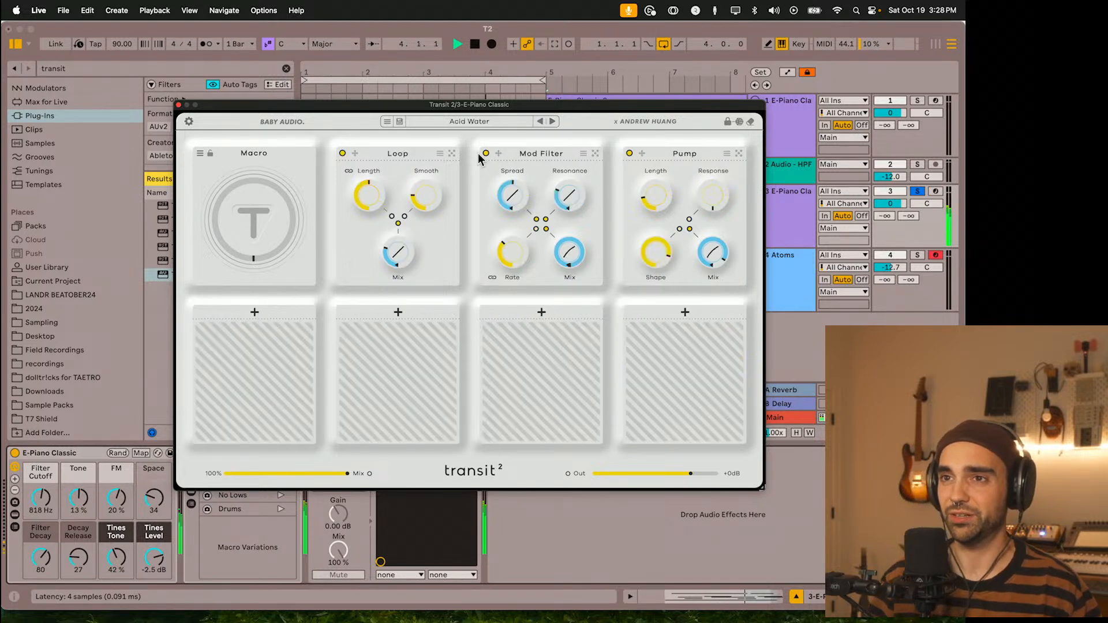
pyautogui.press('space')
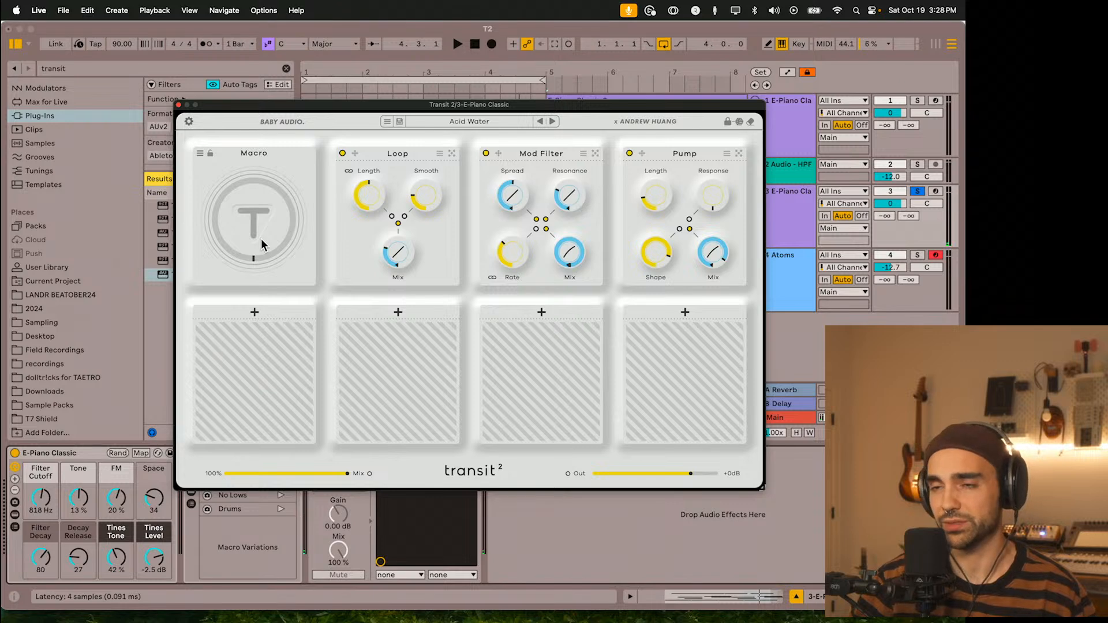
pyautogui.press('space')
pyautogui.moveTo(261, 238); pyautogui.dragTo(294, 261)
# Step: Load the preset Acidic Joy, stop playback, and advance past An Ethereal Riser to the preset Auto Rerepeat
pyautogui.click(553, 121)
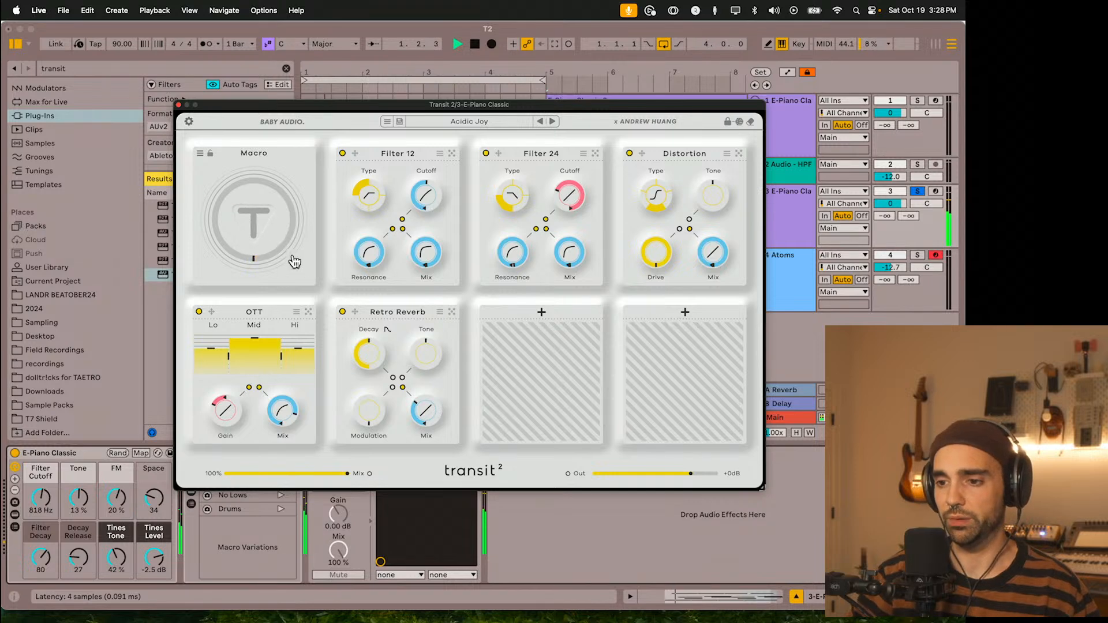
pyautogui.press('space')
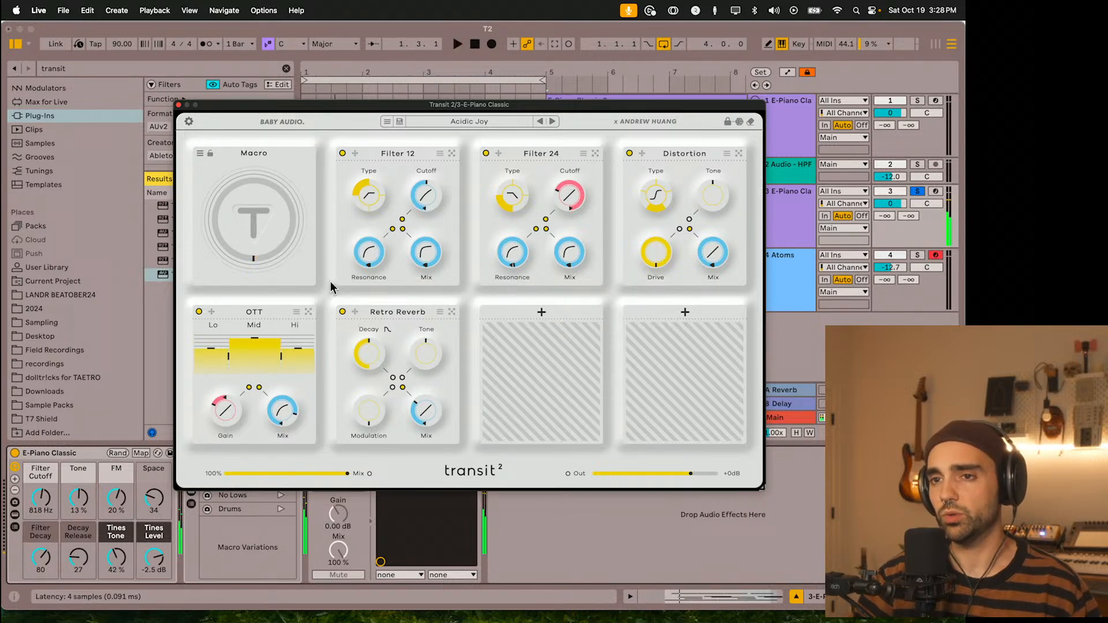
pyautogui.click(552, 121)
pyautogui.click(552, 122)
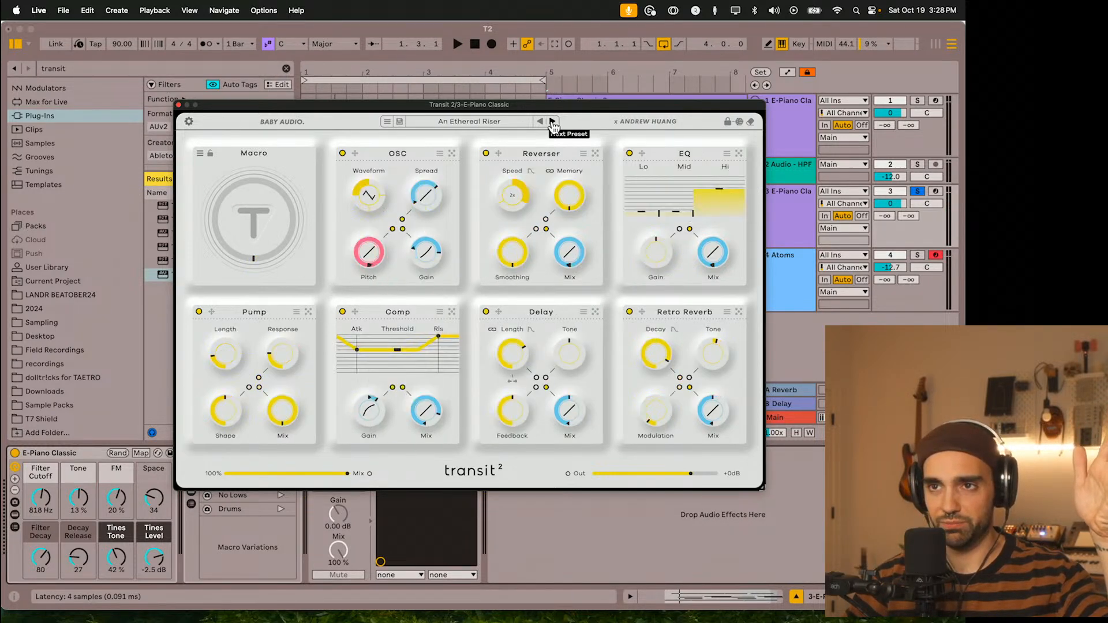
pyautogui.click(552, 122)
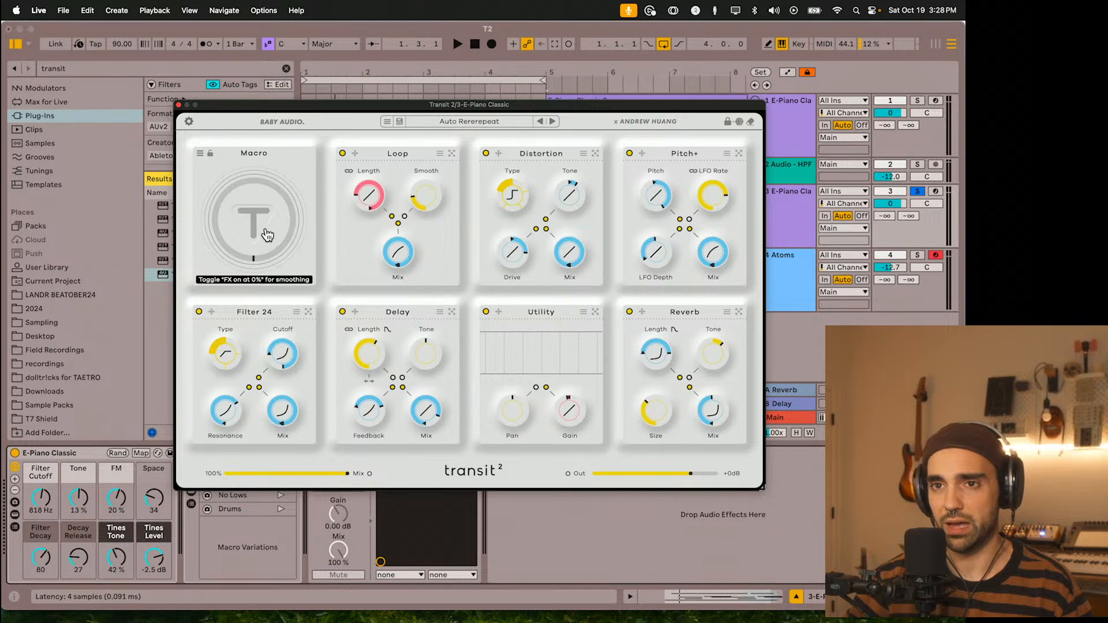
# Step: Play the clip through Auto Rerepeat, sweep the macro back down to zero, and stop playback
pyautogui.press('space')
pyautogui.moveTo(267, 240); pyautogui.dragTo(285, 309)
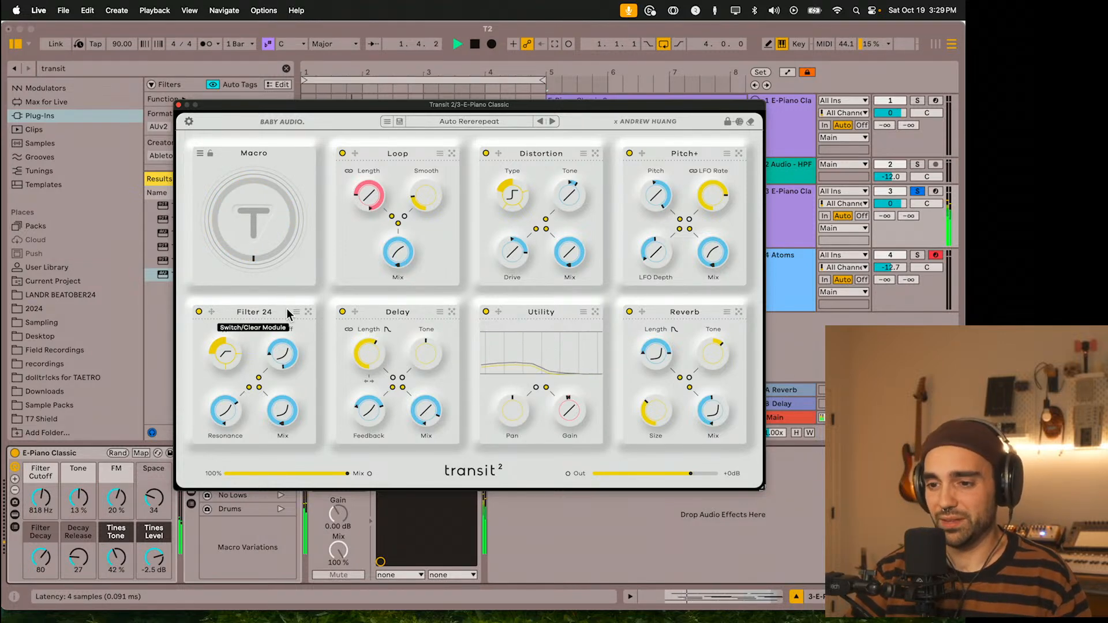
pyautogui.press('space')
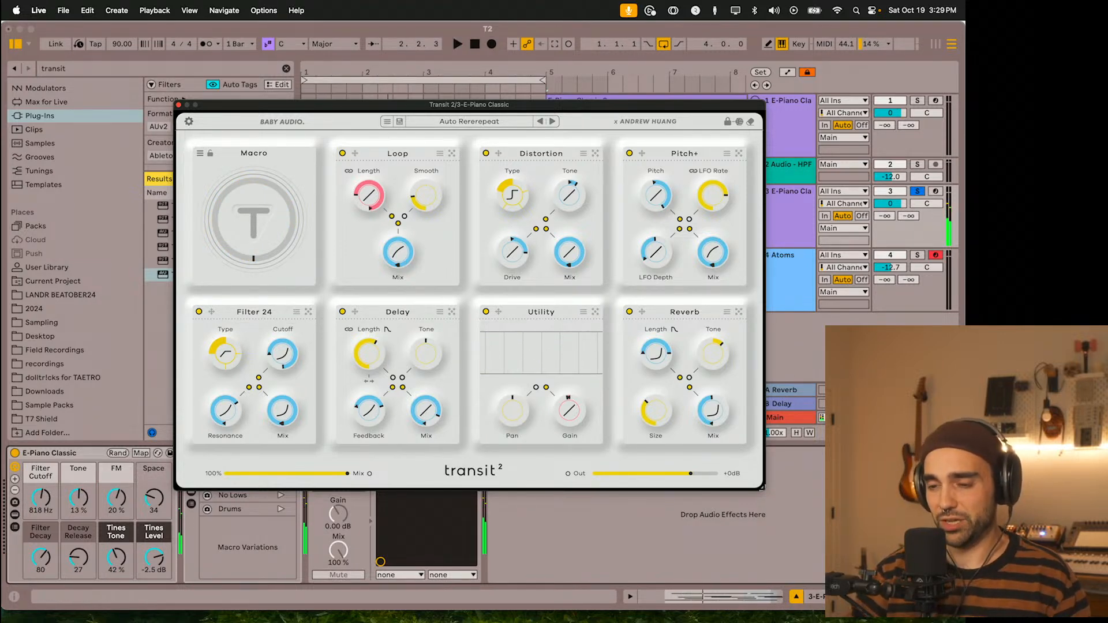
# Step: Advance through the presets past Beat Shredder and Beautiful Fog to Binaural Expansion
pyautogui.click(552, 122)
pyautogui.click(553, 122)
pyautogui.click(552, 122)
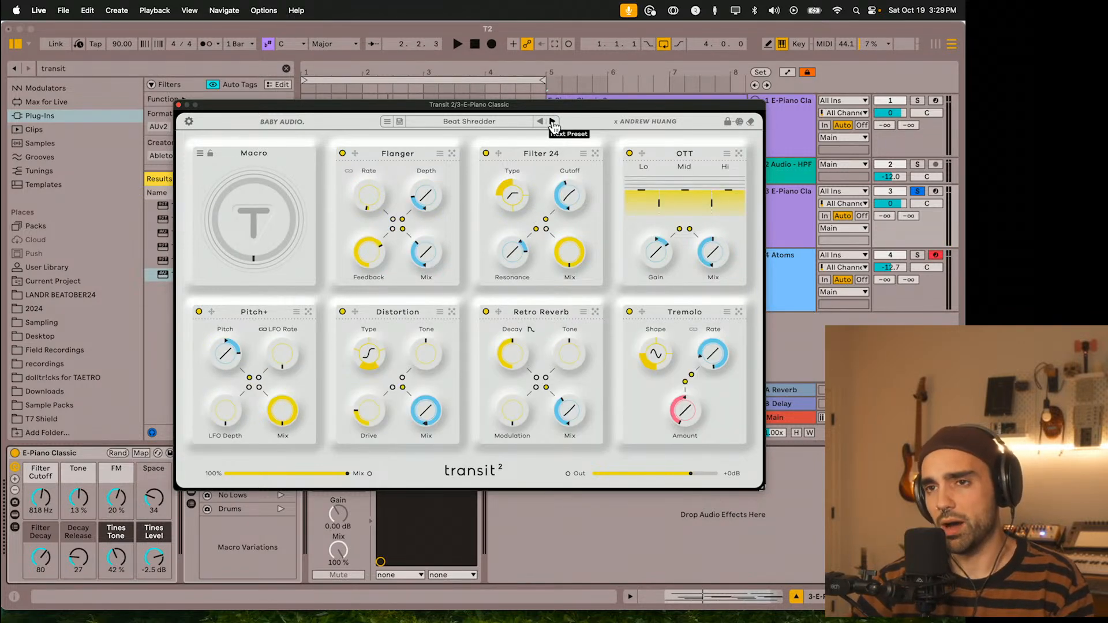
pyautogui.click(553, 121)
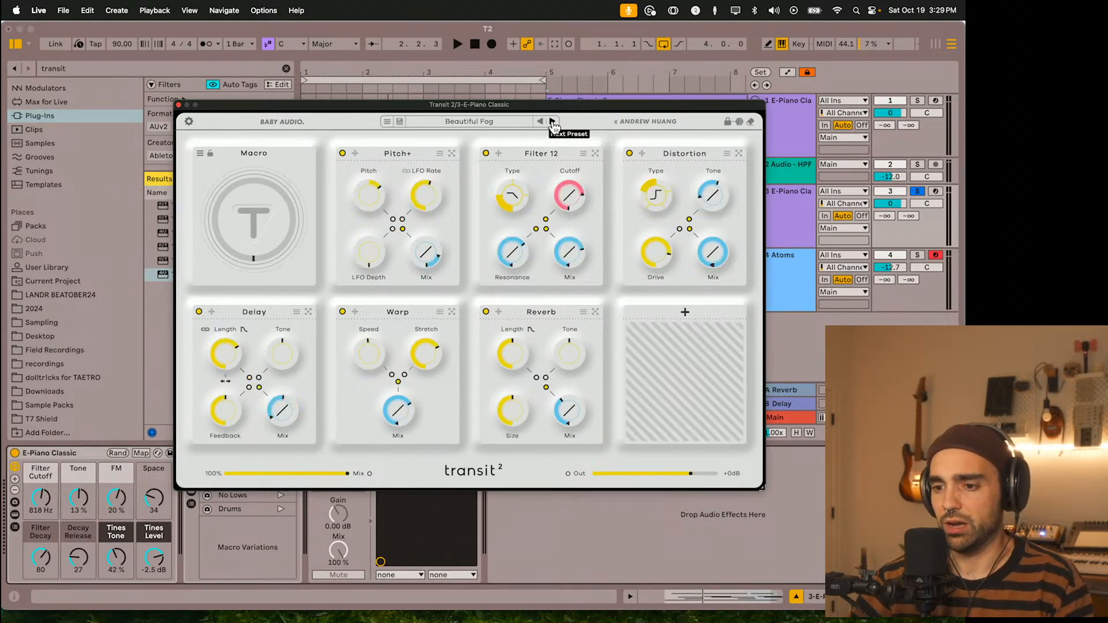
pyautogui.click(552, 122)
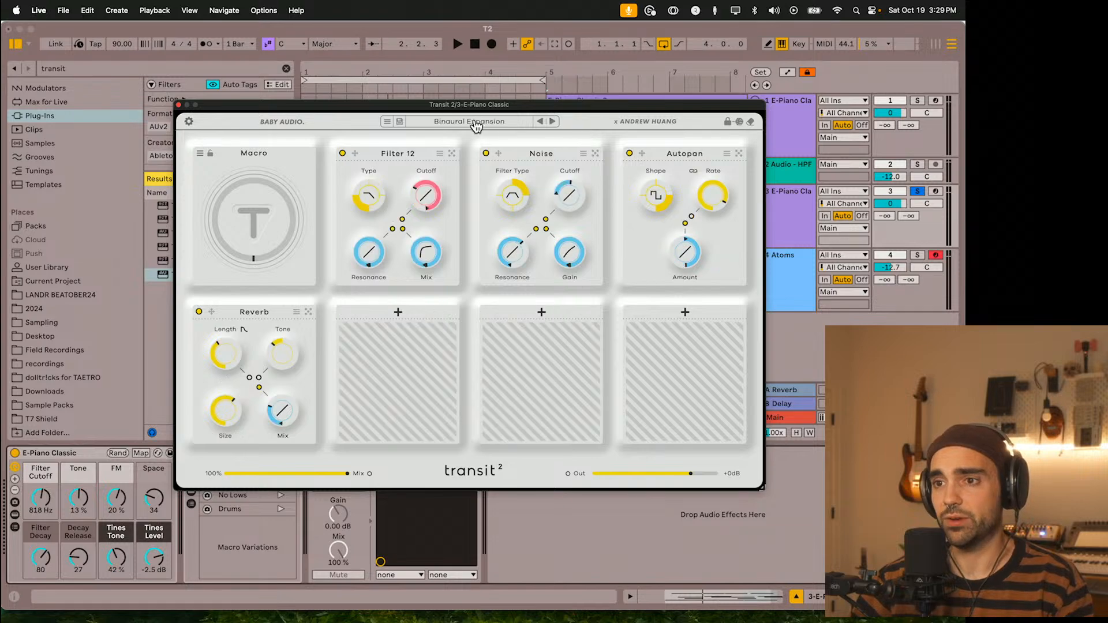
# Step: Browse the full list of effect modules for the empty slot after Reverb and add Reverser there
pyautogui.click(398, 313)
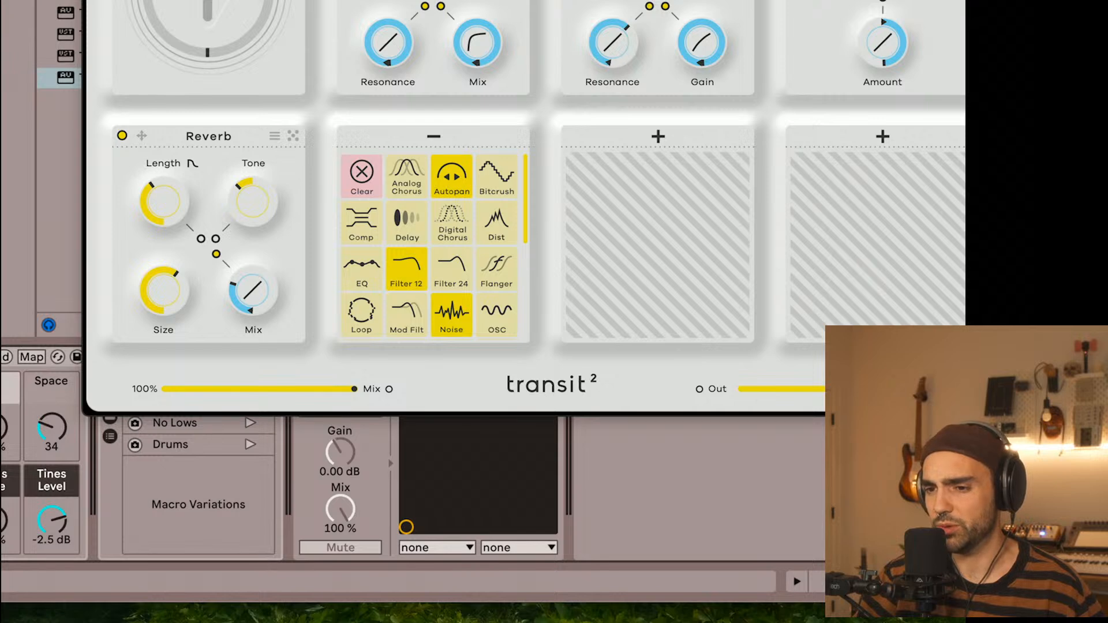
pyautogui.press('alt+super+p')
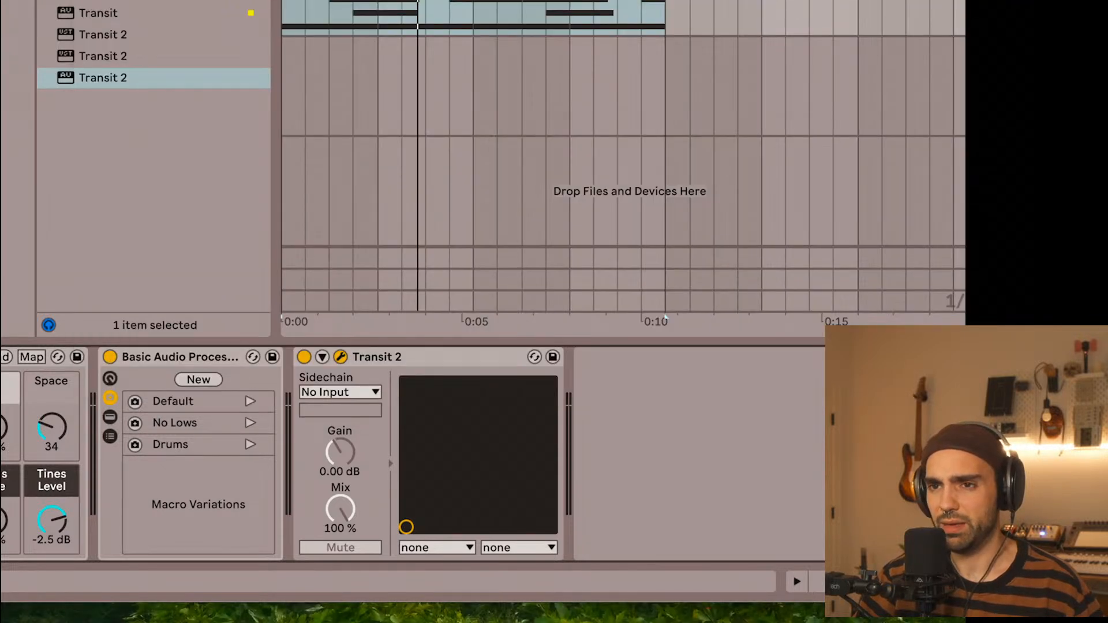
pyautogui.press('alt+super+p')
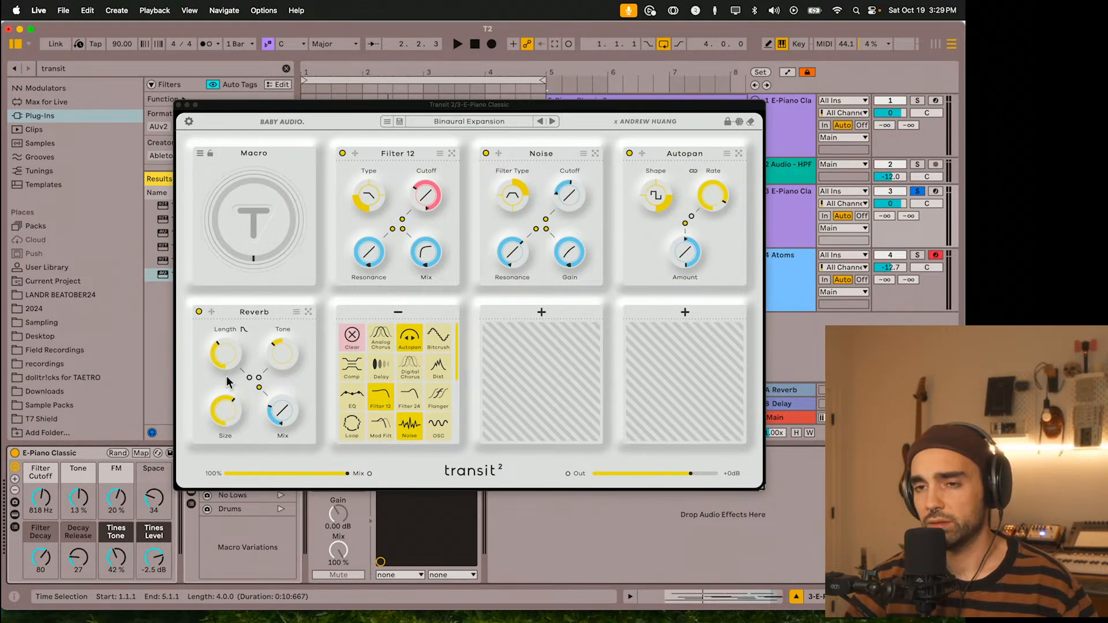
pyautogui.click(542, 312)
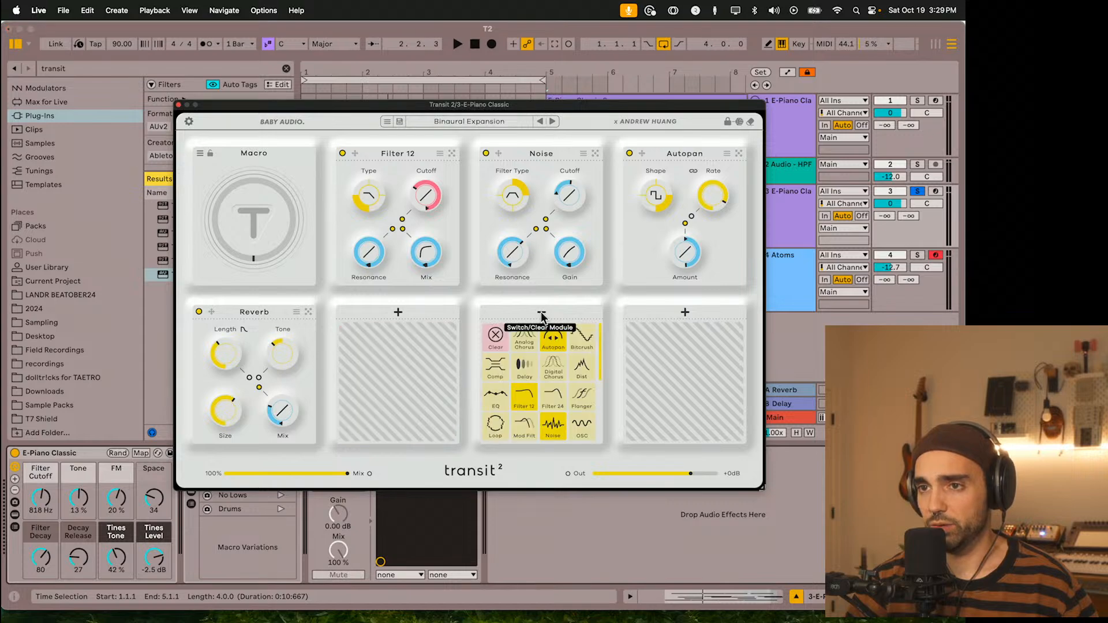
pyautogui.click(397, 312)
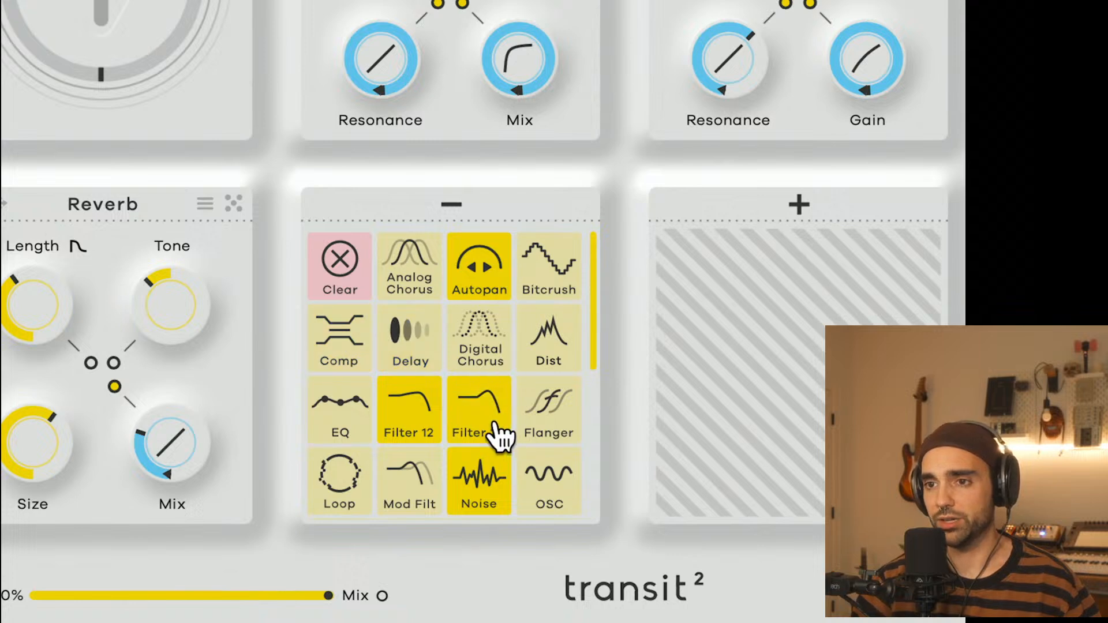
pyautogui.scroll(-5, 494, 438)
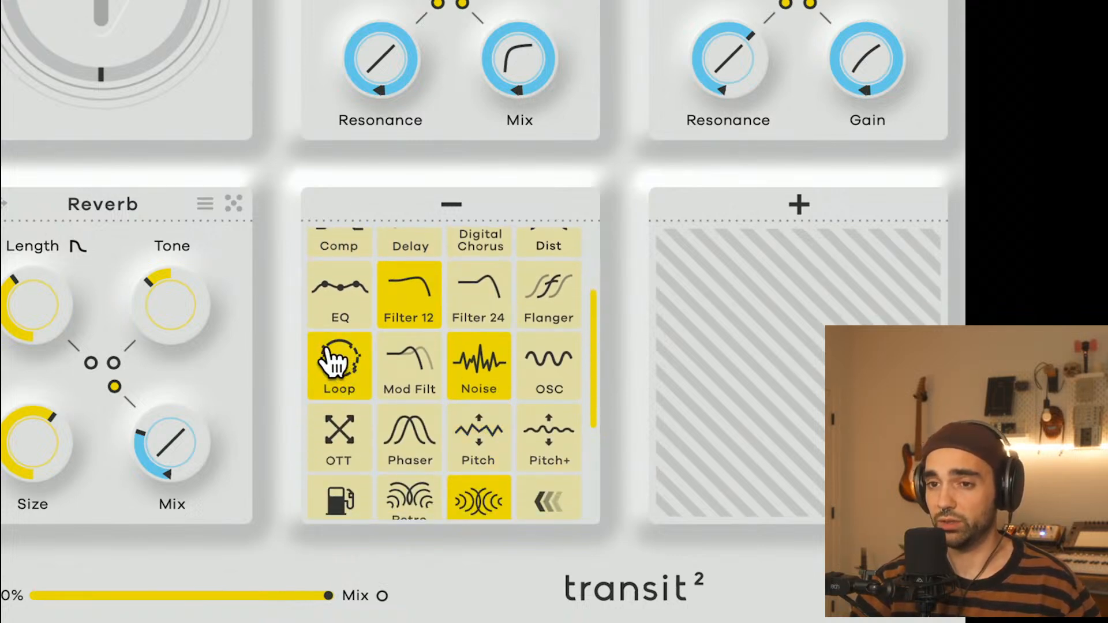
pyautogui.scroll(-6, 341, 372)
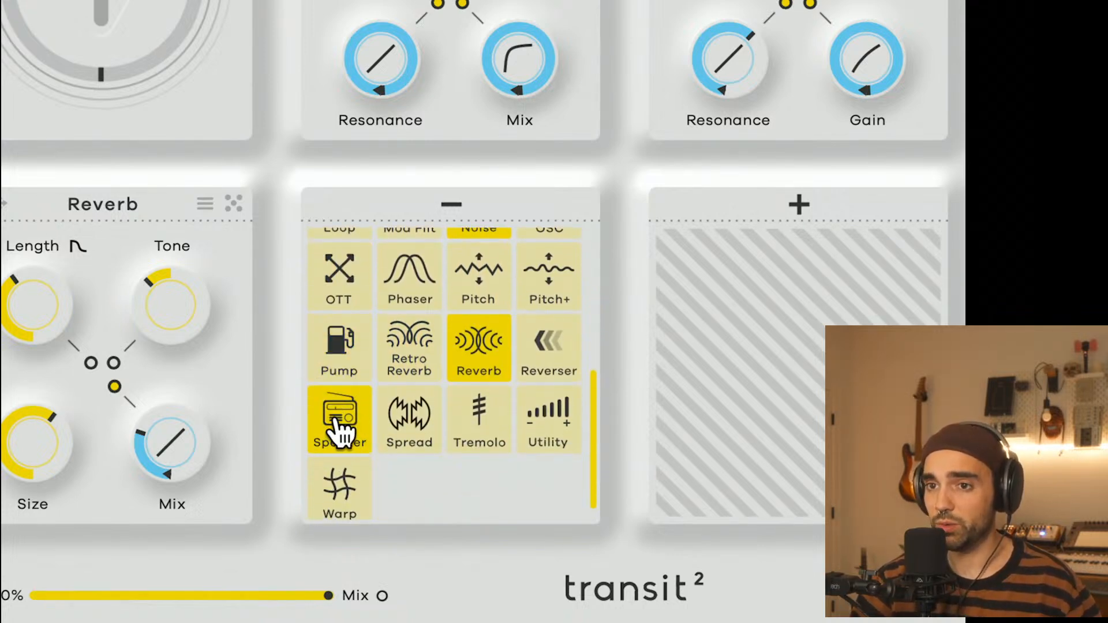
pyautogui.scroll(1, 341, 430)
pyautogui.scroll(-2, 336, 433)
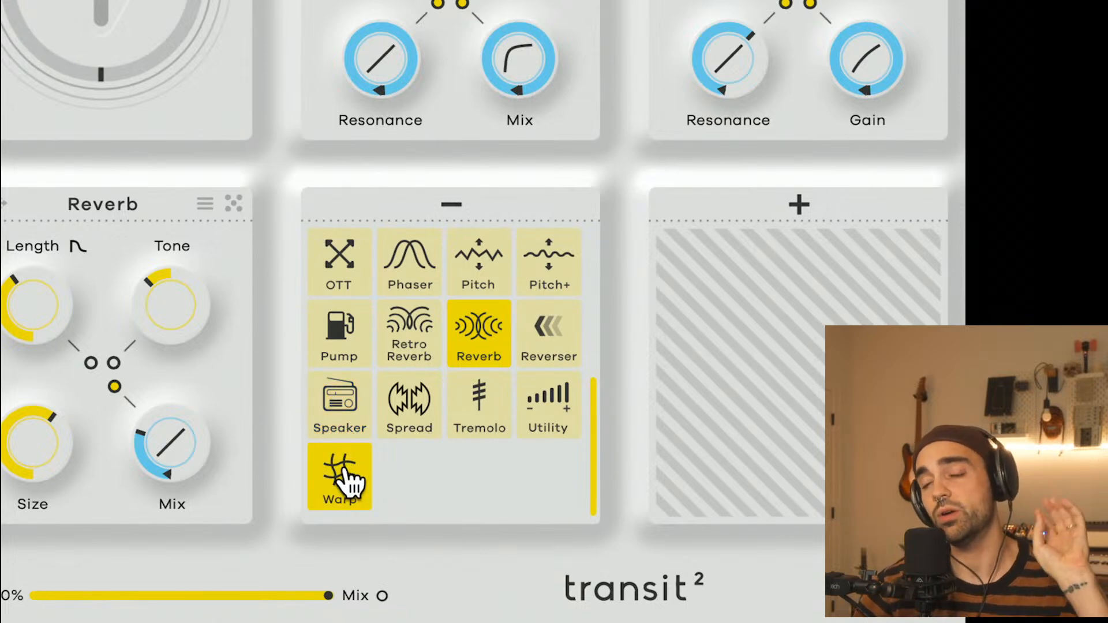
pyautogui.click(548, 340)
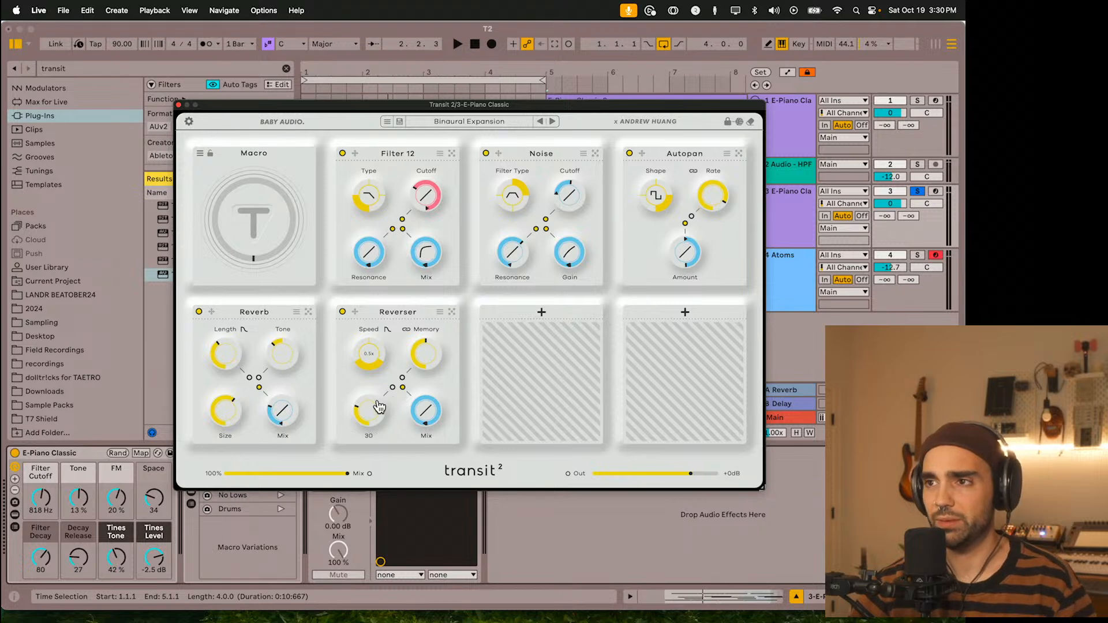
# Step: Load the INIT preset from the preset list and close the list
pyautogui.click(481, 123)
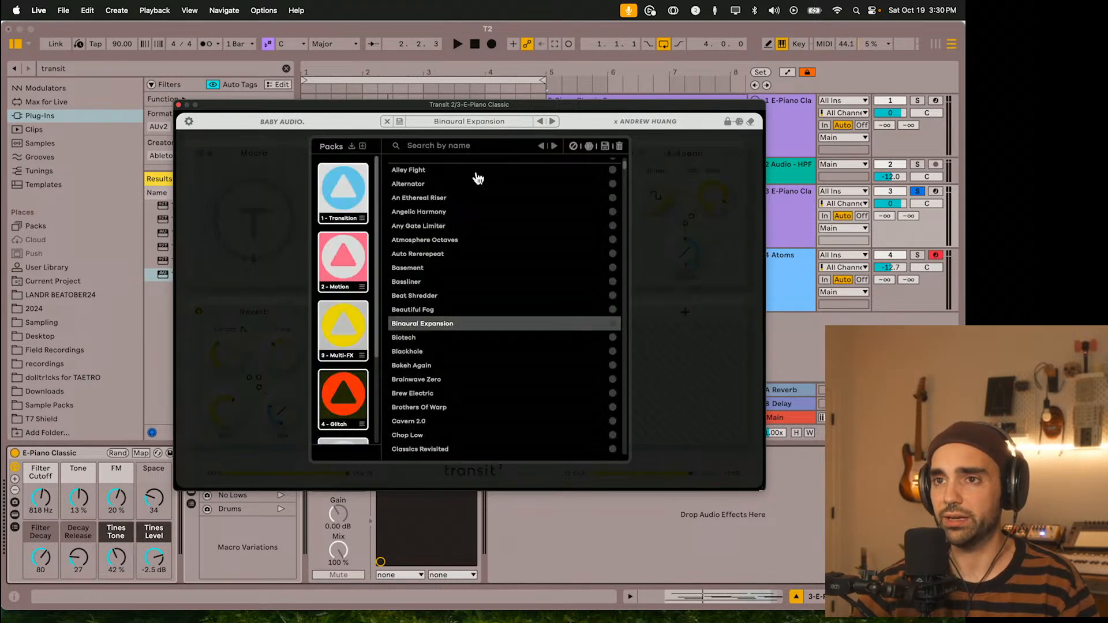
pyautogui.scroll(4, 470, 178)
pyautogui.click(413, 167)
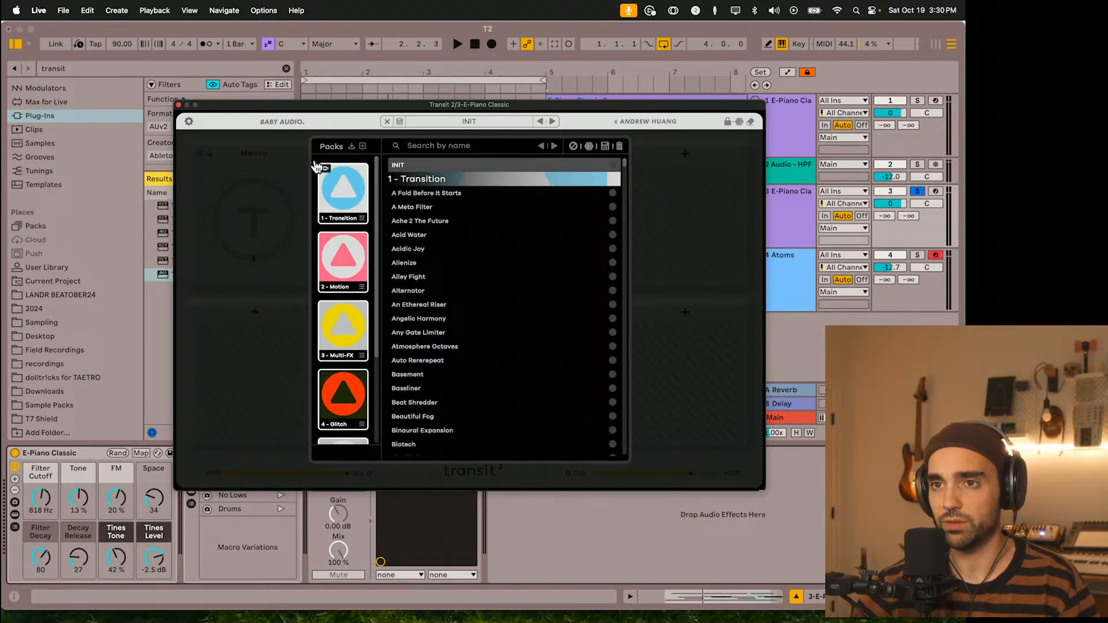
pyautogui.click(296, 162)
# Step: Add a Warp module to the first empty effect slot and play the clip briefly through it
pyautogui.click(398, 155)
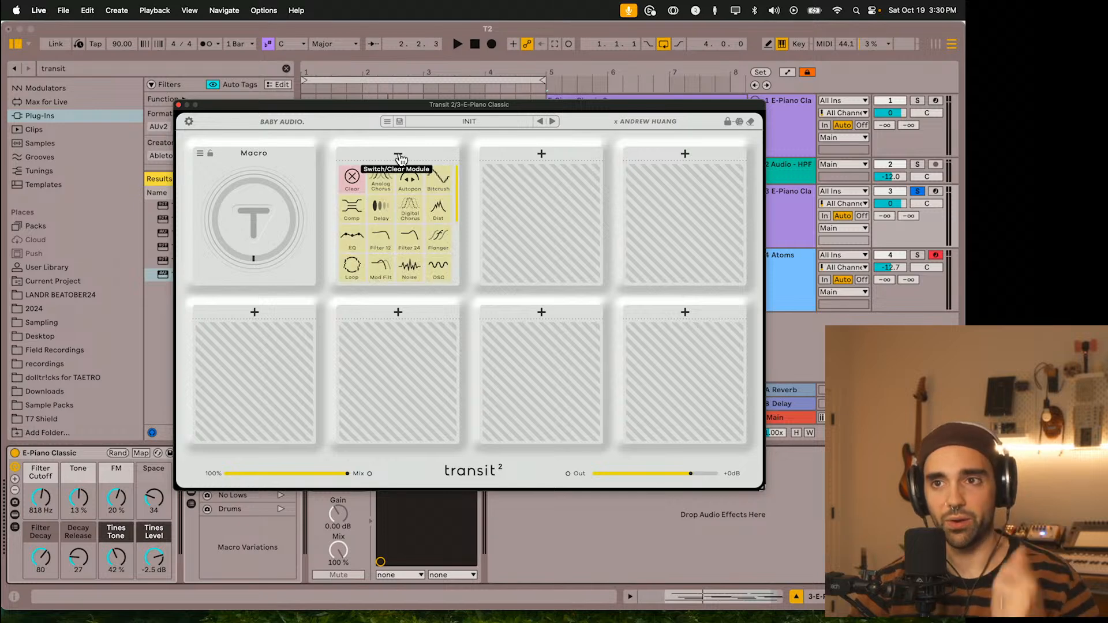
pyautogui.click(352, 266)
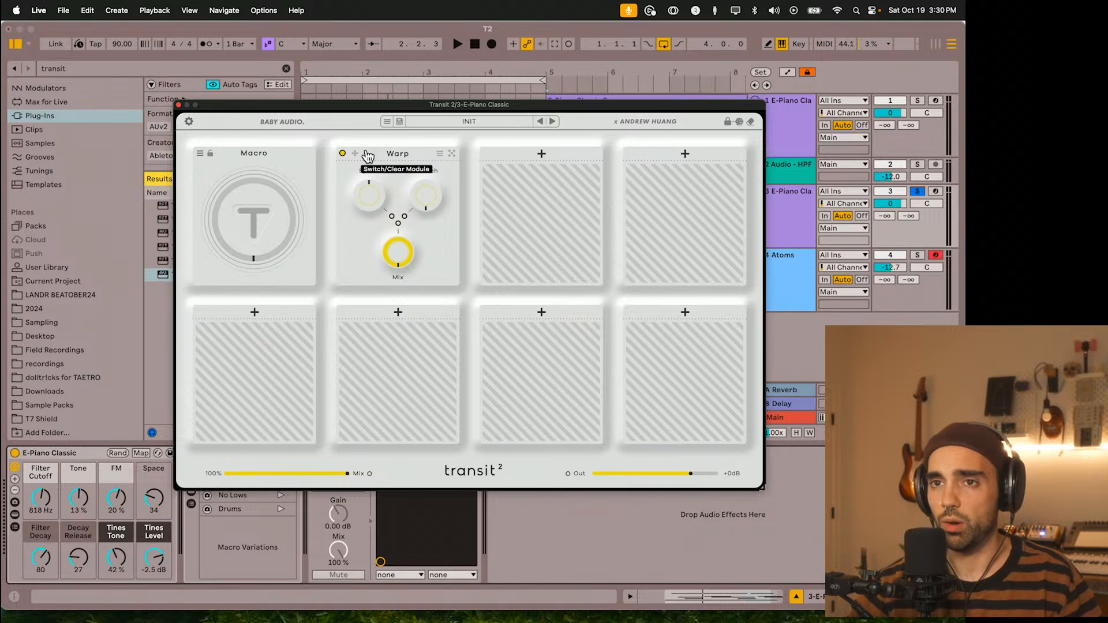
pyautogui.press('space')
pyautogui.press('space')
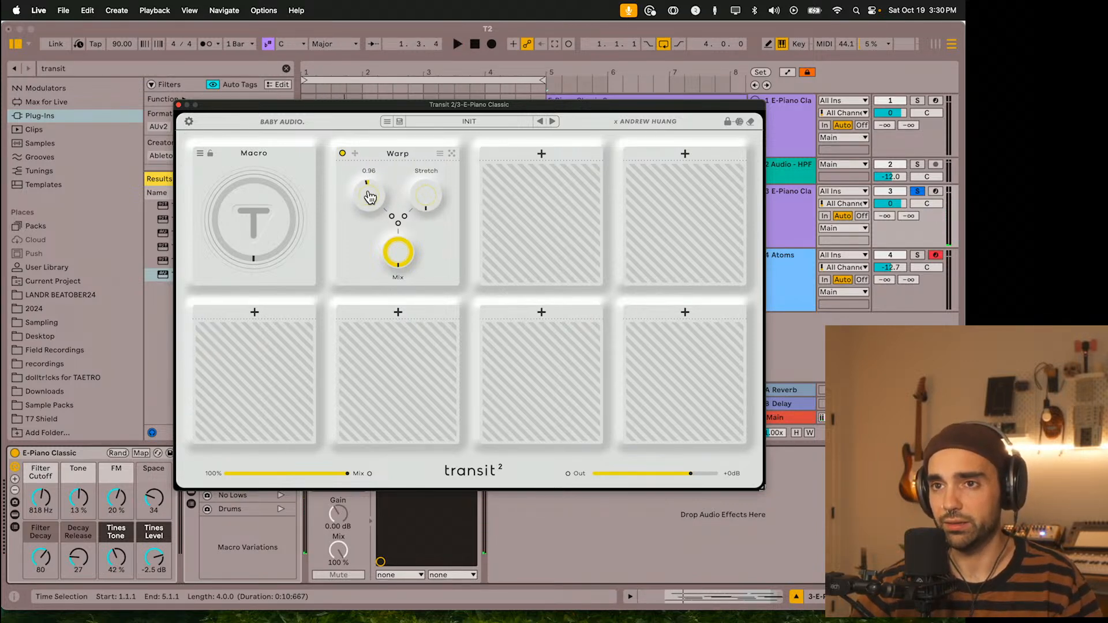
# Step: During playback, raise the macro to about three quarters and set Warp's Speed to 1.69 with Mix at 100, then stop
pyautogui.press('space')
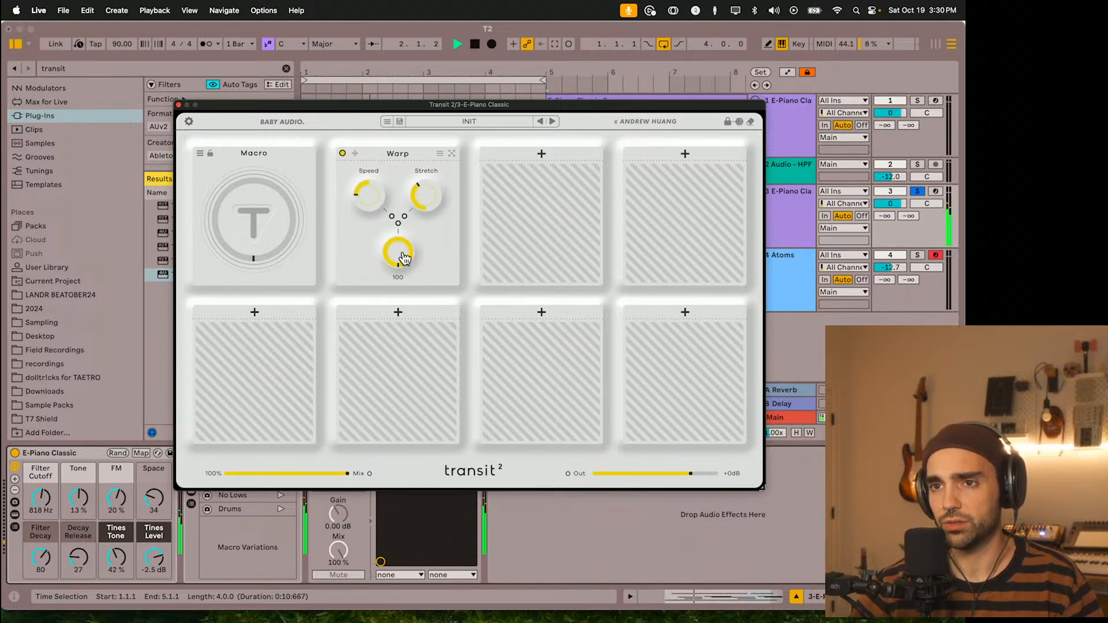
pyautogui.moveTo(257, 222); pyautogui.dragTo(235, 163)
pyautogui.press('space')
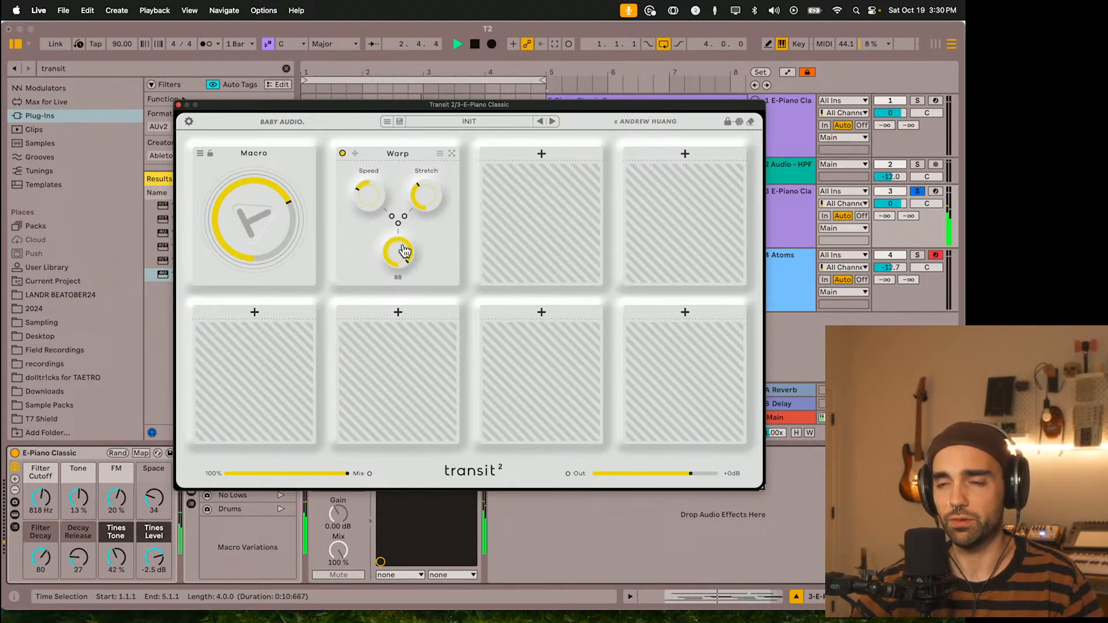
pyautogui.moveTo(404, 249); pyautogui.dragTo(370, 156)
pyautogui.press('space')
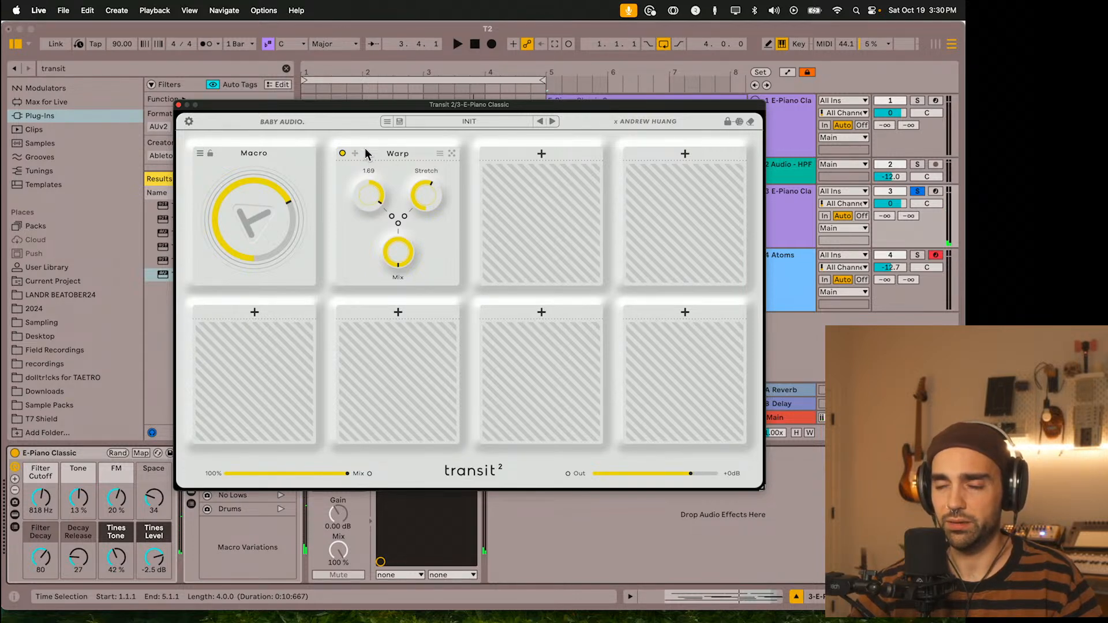
# Step: Play the clip while raising Warp's Stretch to a high setting and lowering its Speed slightly, then stop playback
pyautogui.press('space')
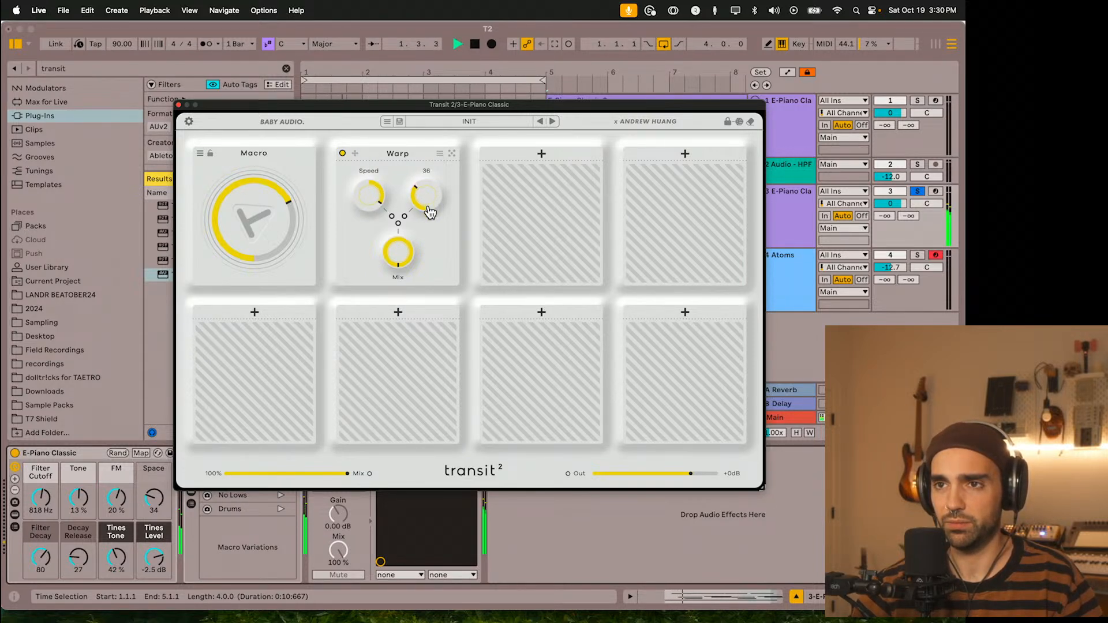
pyautogui.moveTo(430, 213); pyautogui.dragTo(430, 191)
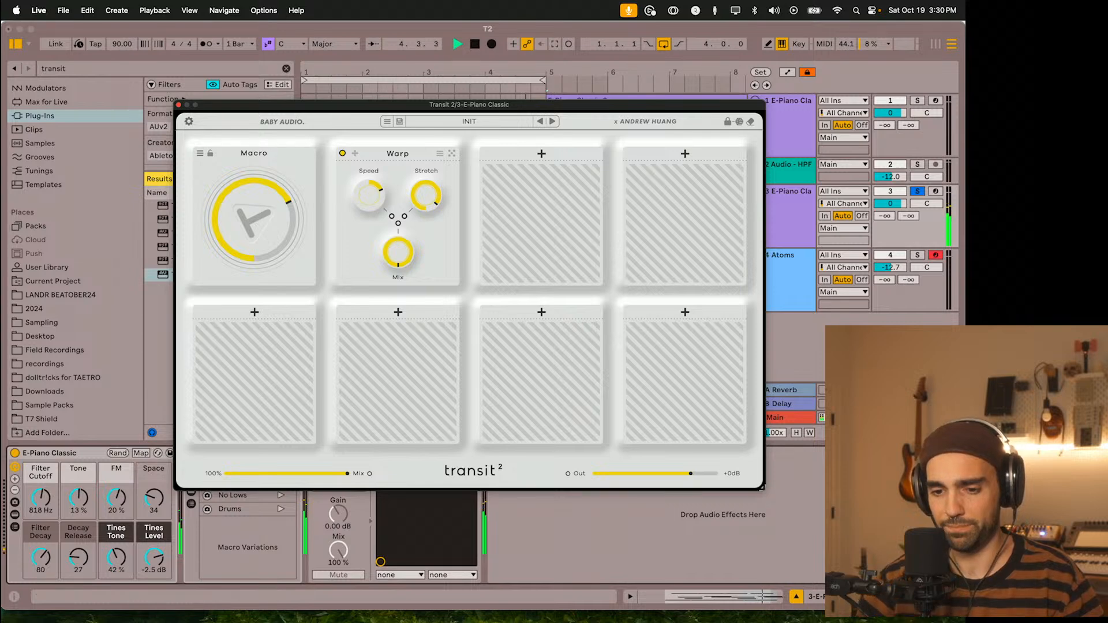
pyautogui.press('super+Tab')
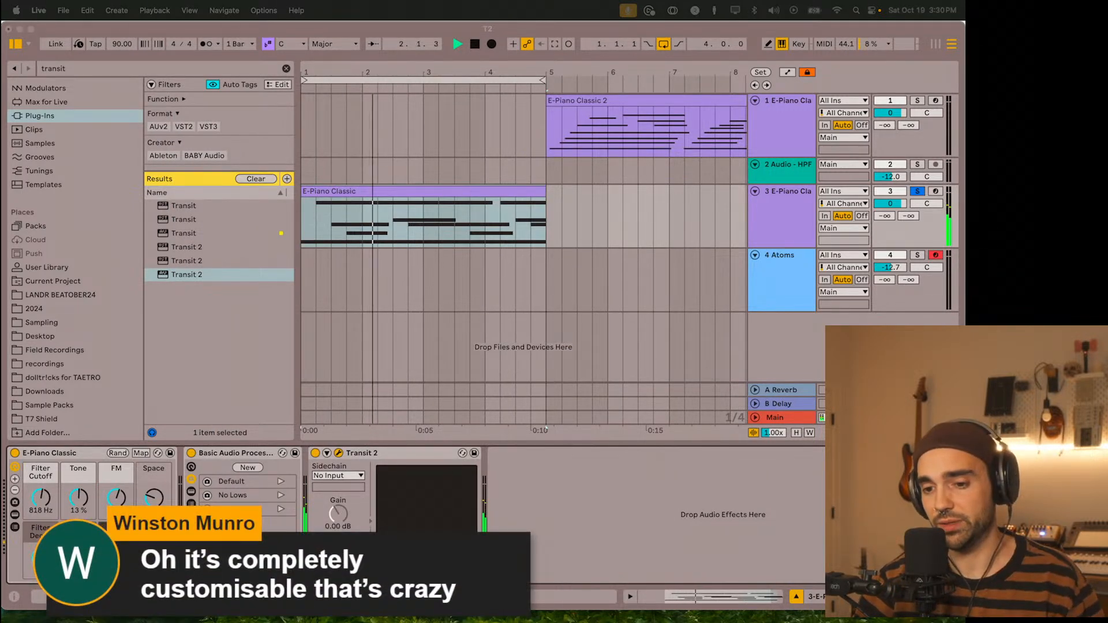
pyautogui.click(786, 217)
pyautogui.press('space')
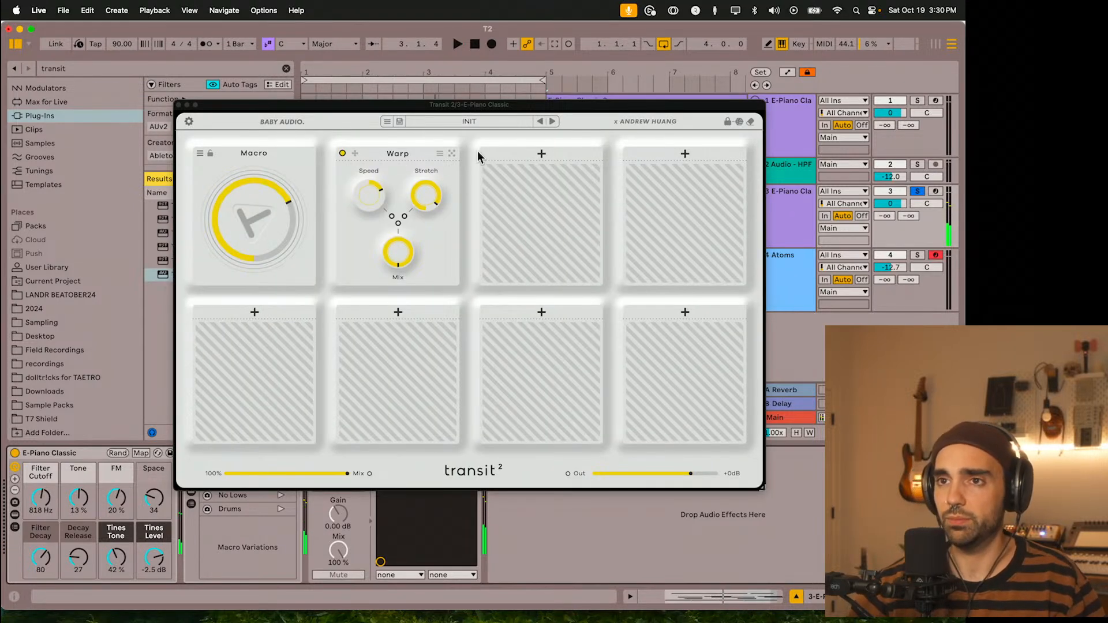
# Step: Add a Reverser module to the empty slot after Warp and play the clip briefly through it
pyautogui.click(542, 154)
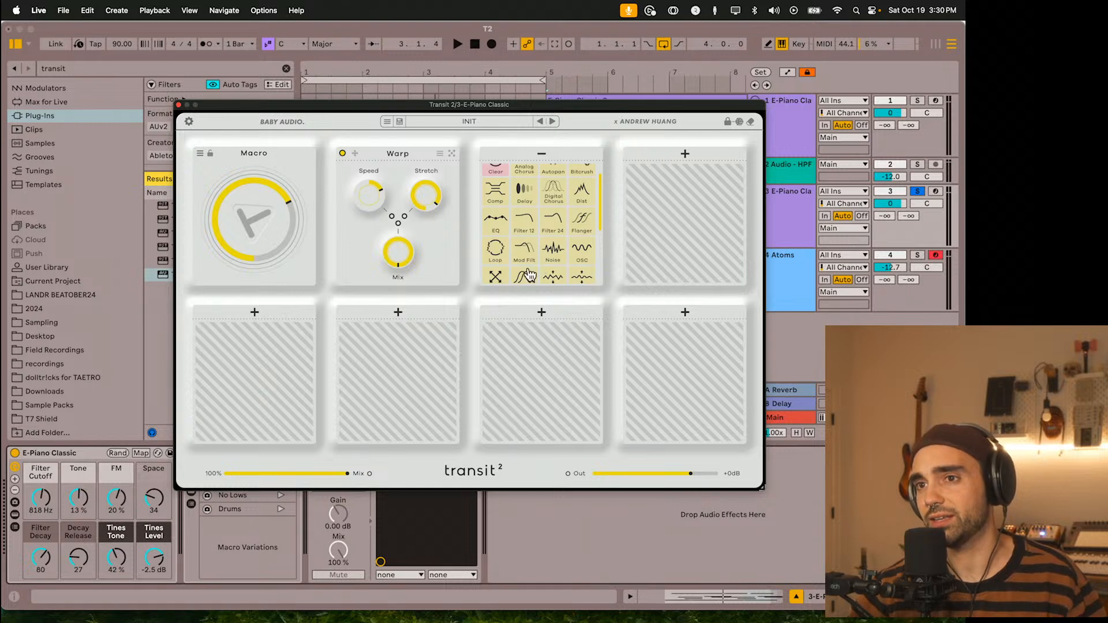
pyautogui.scroll(-5, 526, 273)
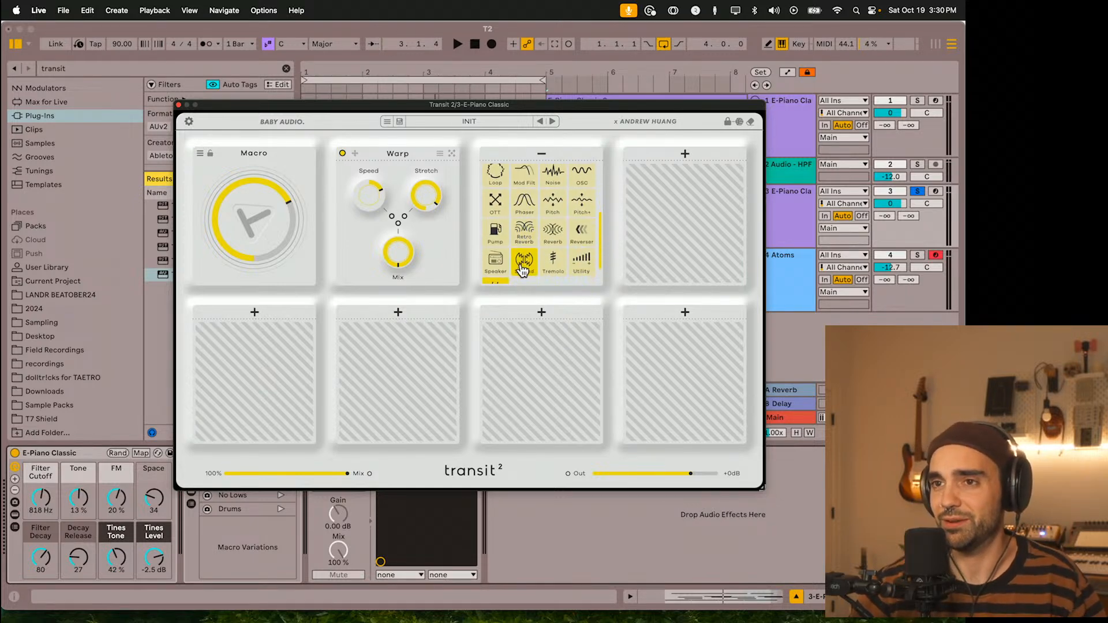
pyautogui.scroll(-1, 524, 273)
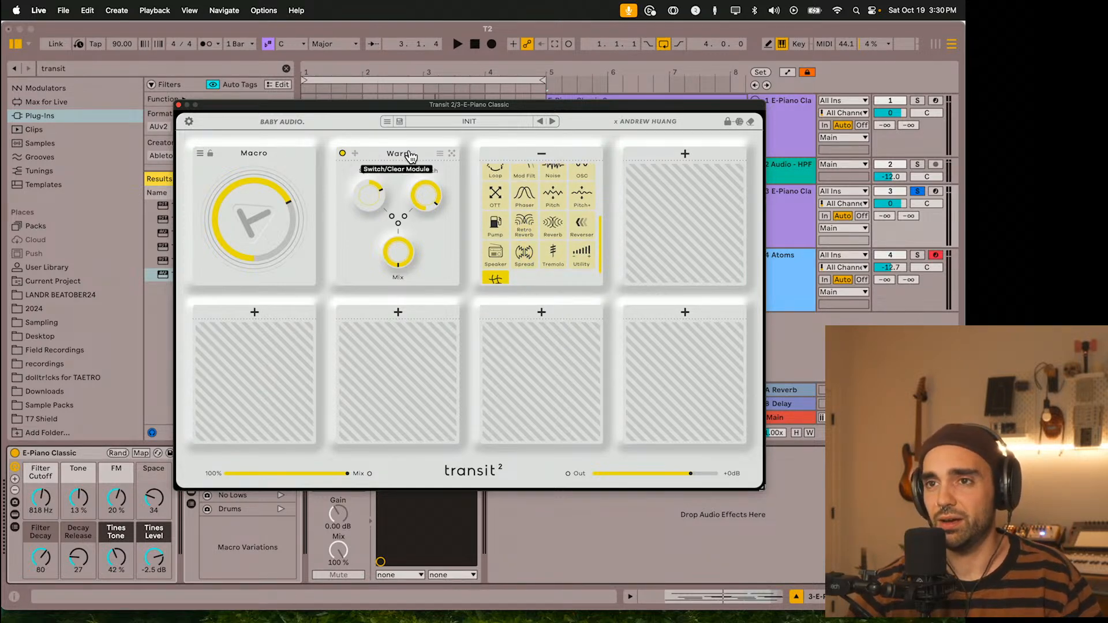
pyautogui.click(582, 224)
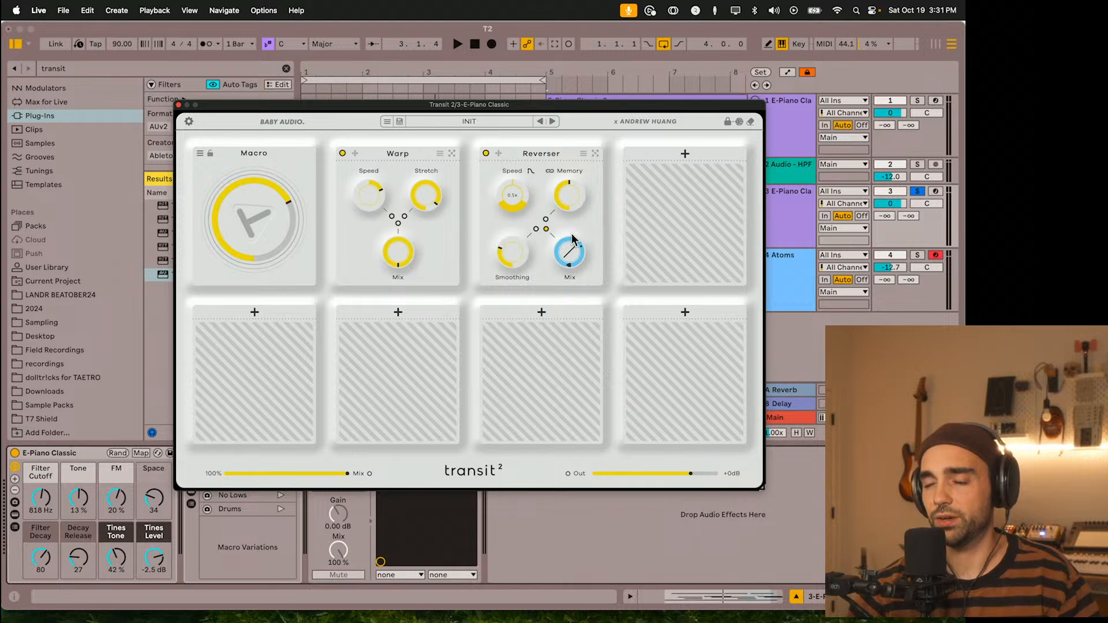
pyautogui.press('space')
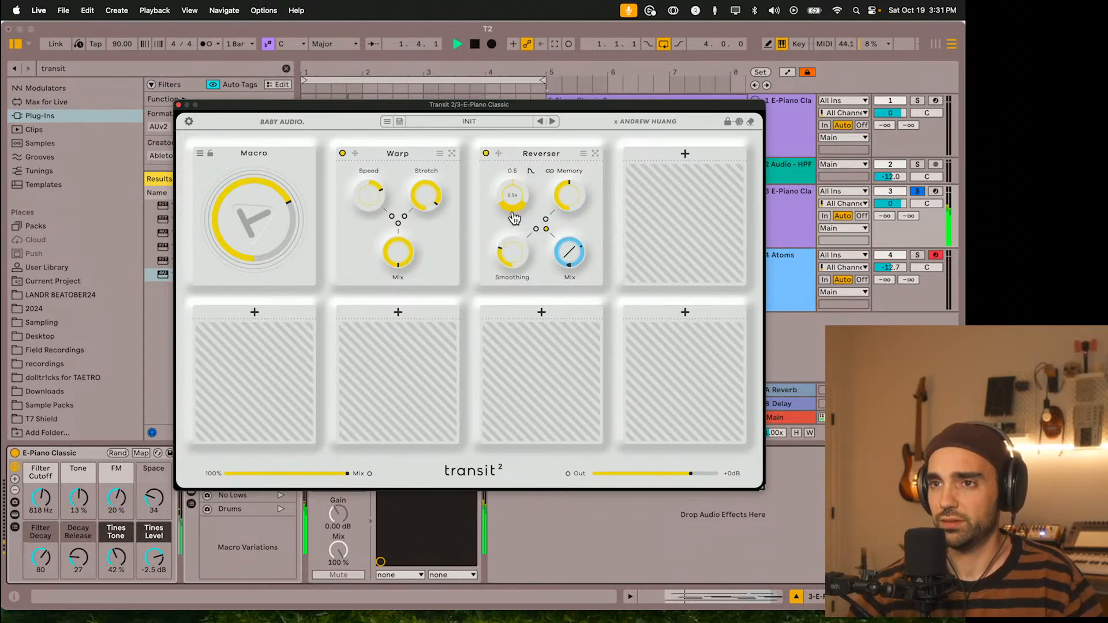
pyautogui.click(525, 187)
pyautogui.press('space')
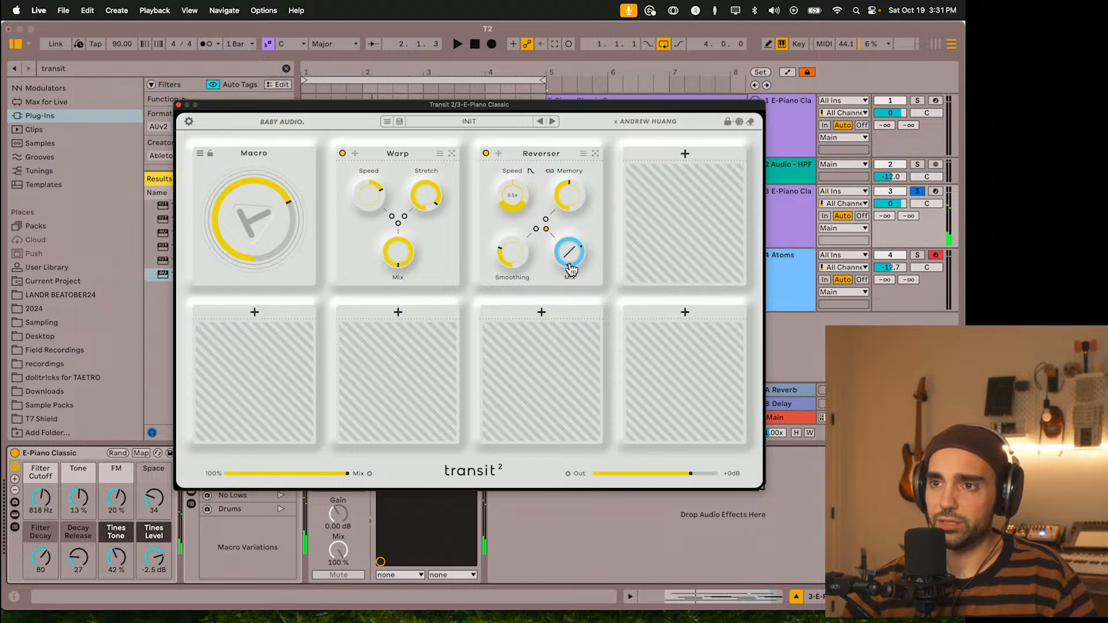
# Step: Set Reverser's Speed to 2x and raise its Smoothing to 69 while the clip plays, then stop playback
pyautogui.click(510, 196)
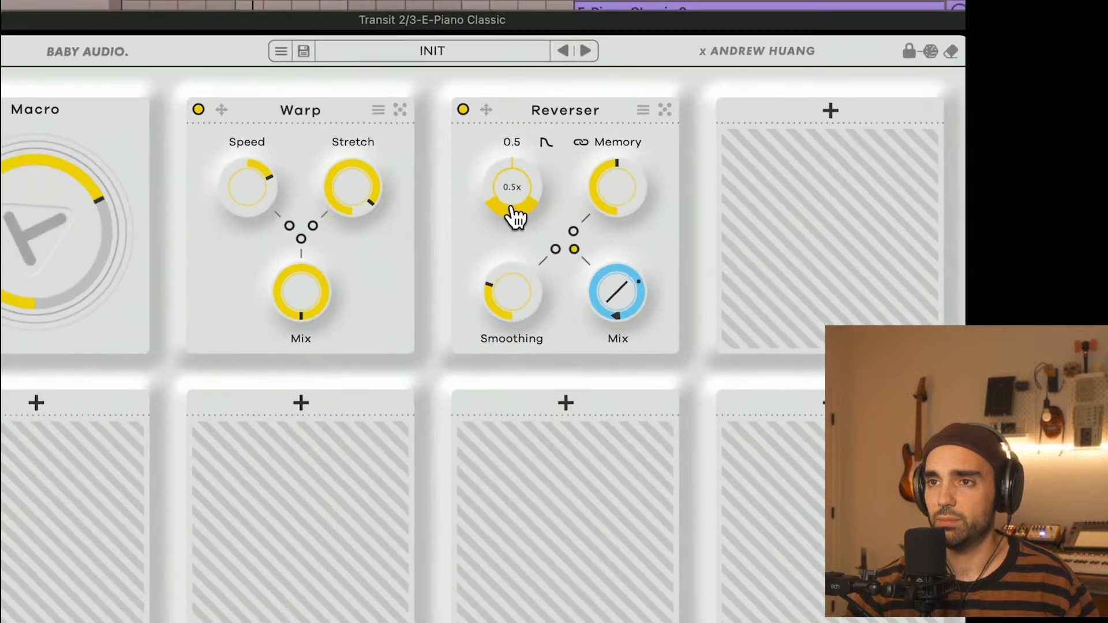
pyautogui.click(526, 193)
pyautogui.moveTo(537, 184); pyautogui.dragTo(525, 216)
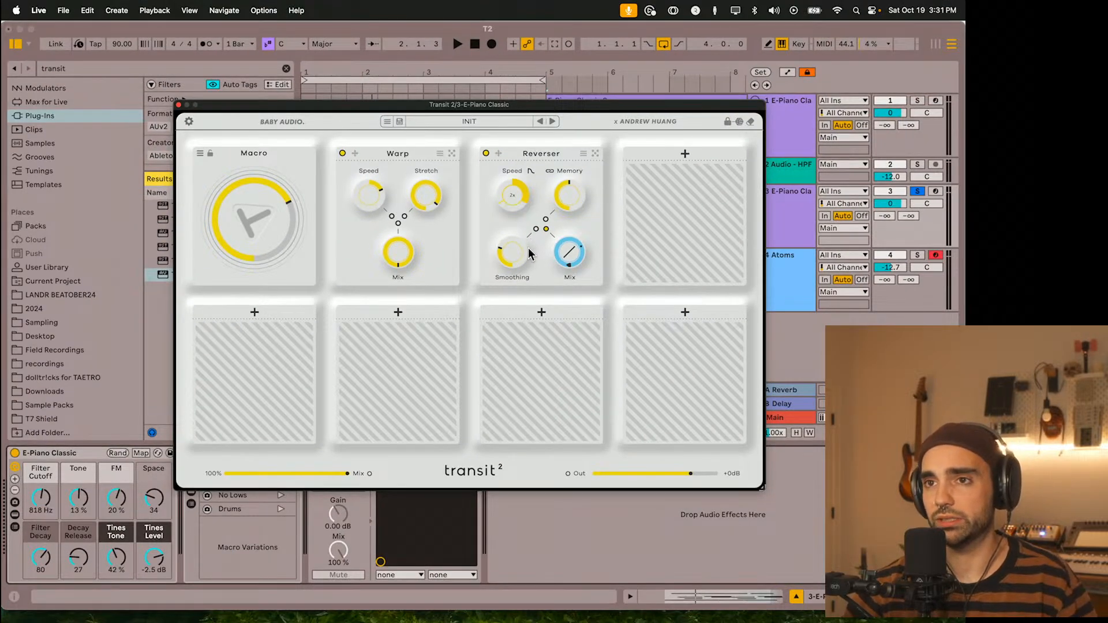
pyautogui.press('space')
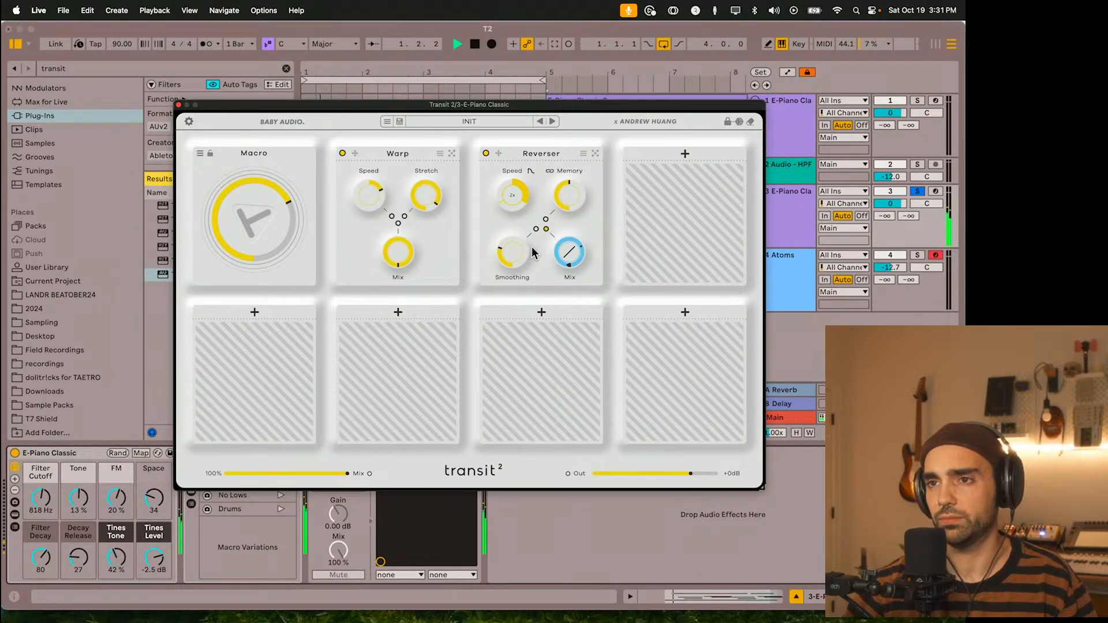
pyautogui.moveTo(514, 261); pyautogui.dragTo(518, 224)
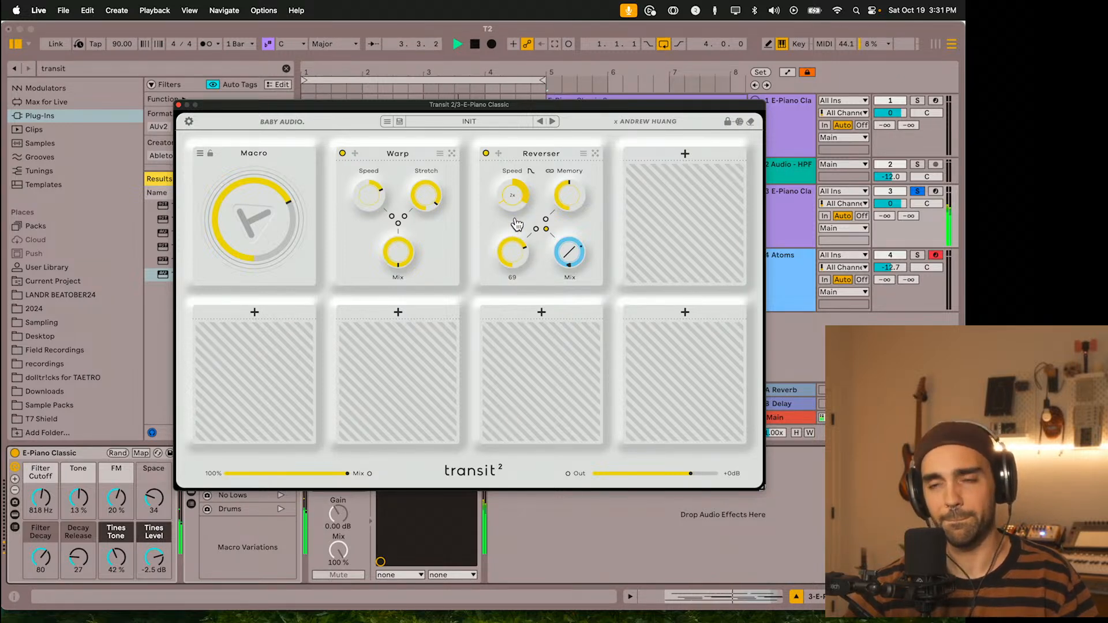
pyautogui.press('space')
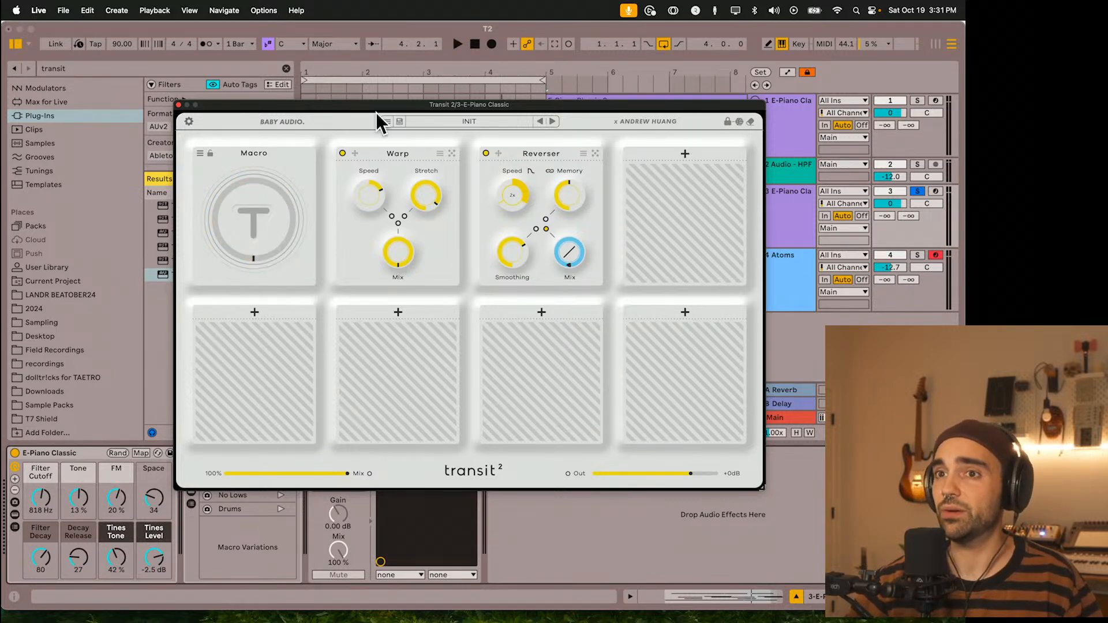
# Step: Start playback, shift the plug-in window down to uncover the arrangement, and settle the macro at its midpoint
pyautogui.moveTo(257, 235)
pyautogui.mouseDown()
pyautogui.moveTo(248, 218)
pyautogui.moveTo(258, 217)
pyautogui.mouseUp()
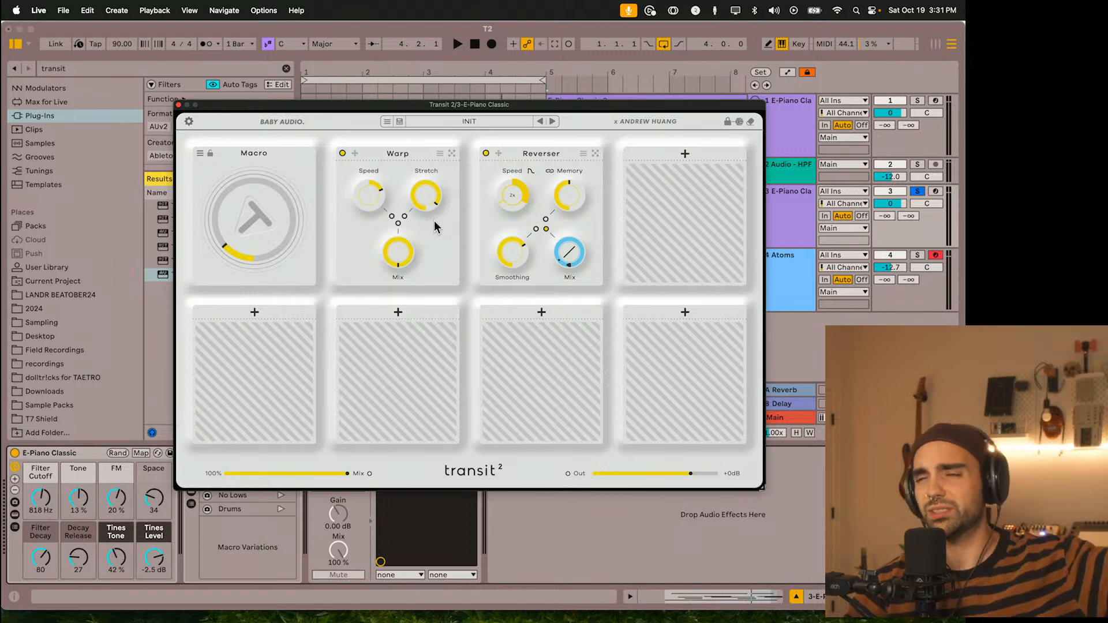
pyautogui.moveTo(258, 228); pyautogui.dragTo(259, 179)
pyautogui.press('space')
pyautogui.moveTo(380, 110); pyautogui.dragTo(368, 157)
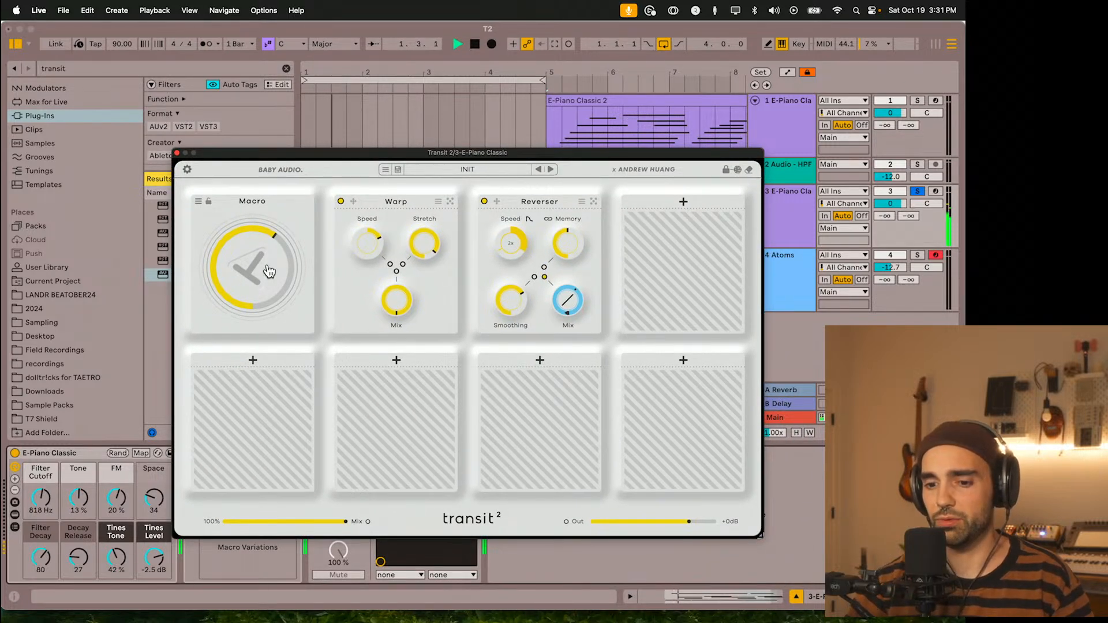
pyautogui.moveTo(269, 271); pyautogui.dragTo(266, 281)
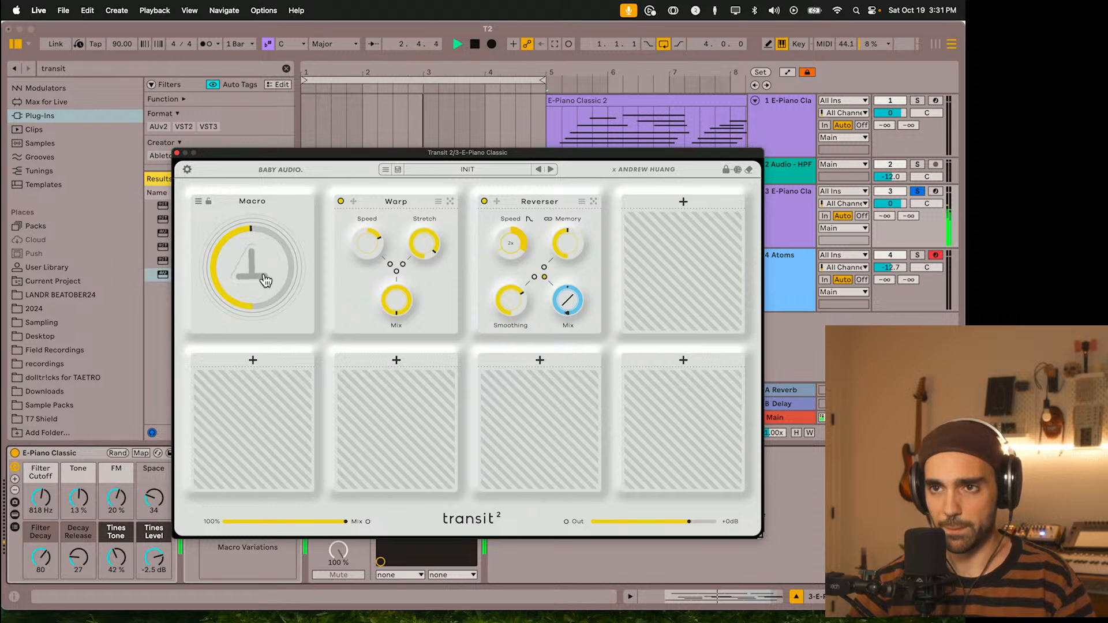
# Step: Add a Retro Reverb module to the empty slot after Reverser while the clip plays
pyautogui.click(684, 203)
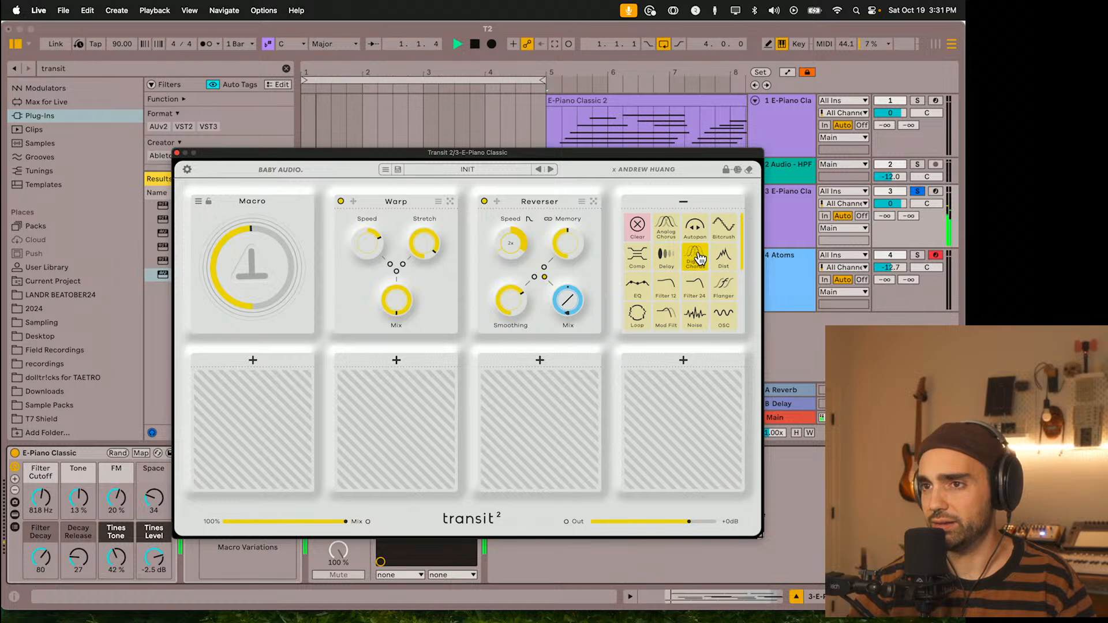
pyautogui.scroll(-4, 695, 265)
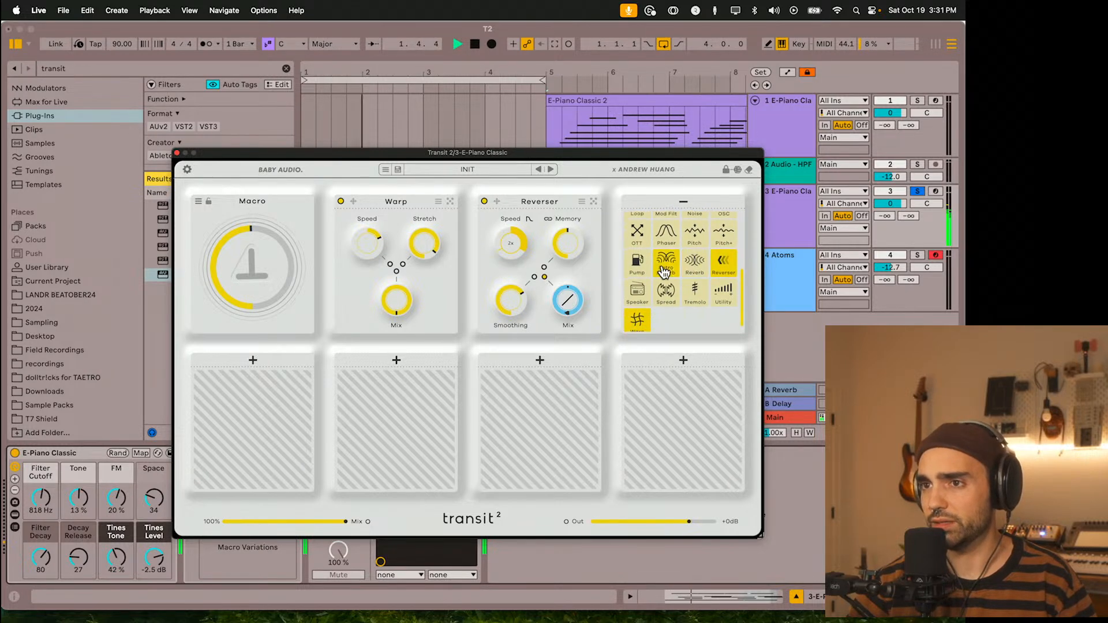
pyautogui.click(666, 277)
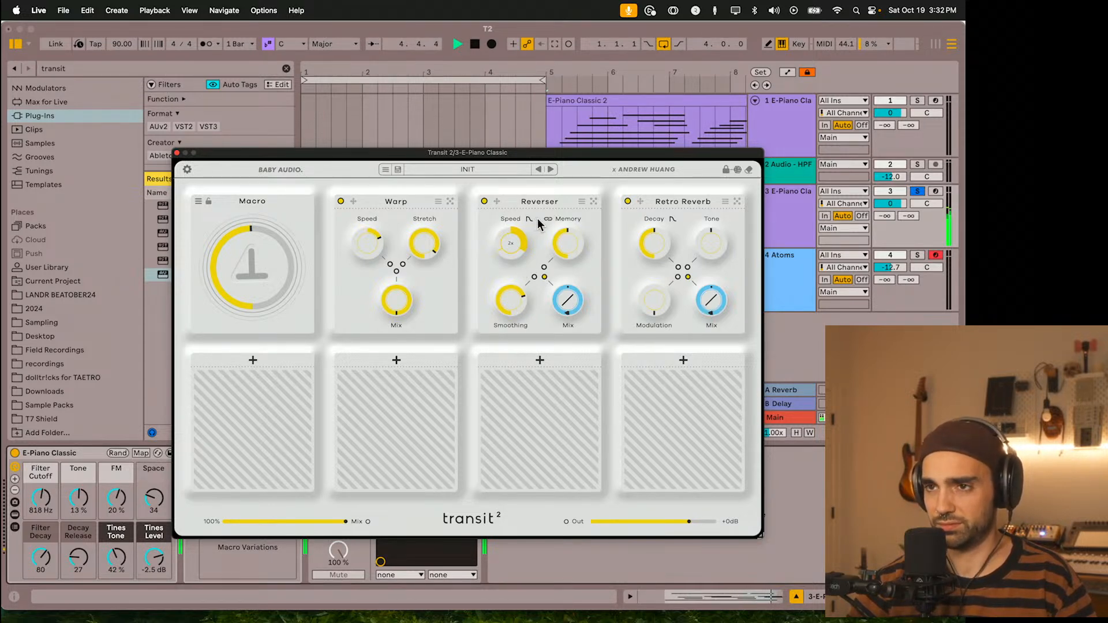
# Step: Try Reverser's Memory at 1/16, raise it to about three quarters, and stop playback
pyautogui.moveTo(570, 237)
pyautogui.moveTo(570, 241); pyautogui.dragTo(568, 248)
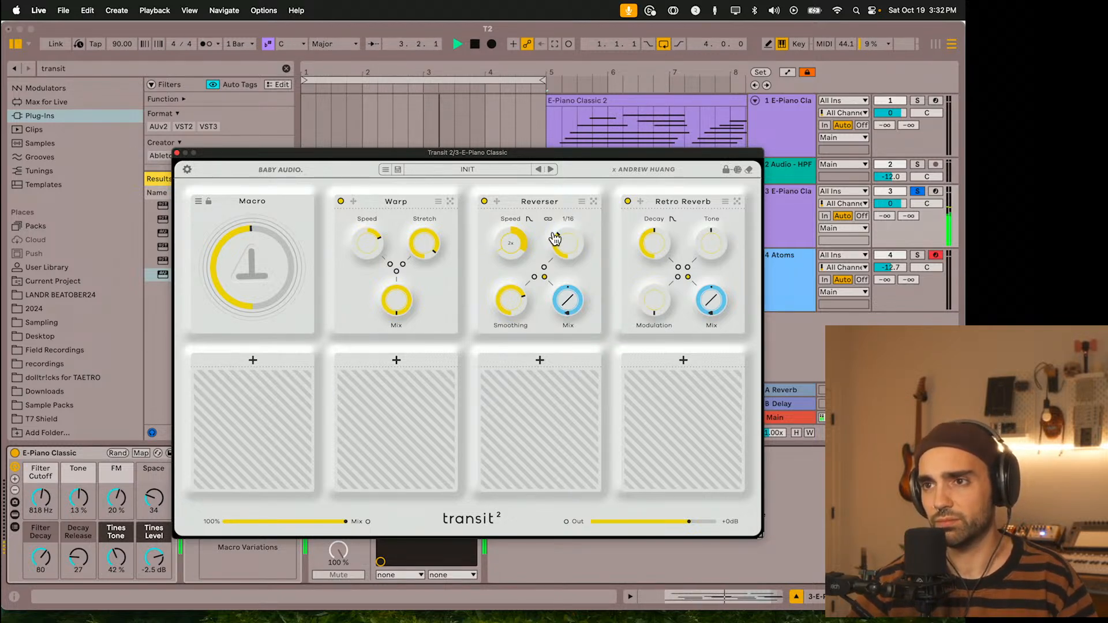
pyautogui.moveTo(558, 245)
pyautogui.mouseDown()
pyautogui.moveTo(563, 219)
pyautogui.moveTo(564, 237)
pyautogui.mouseUp()
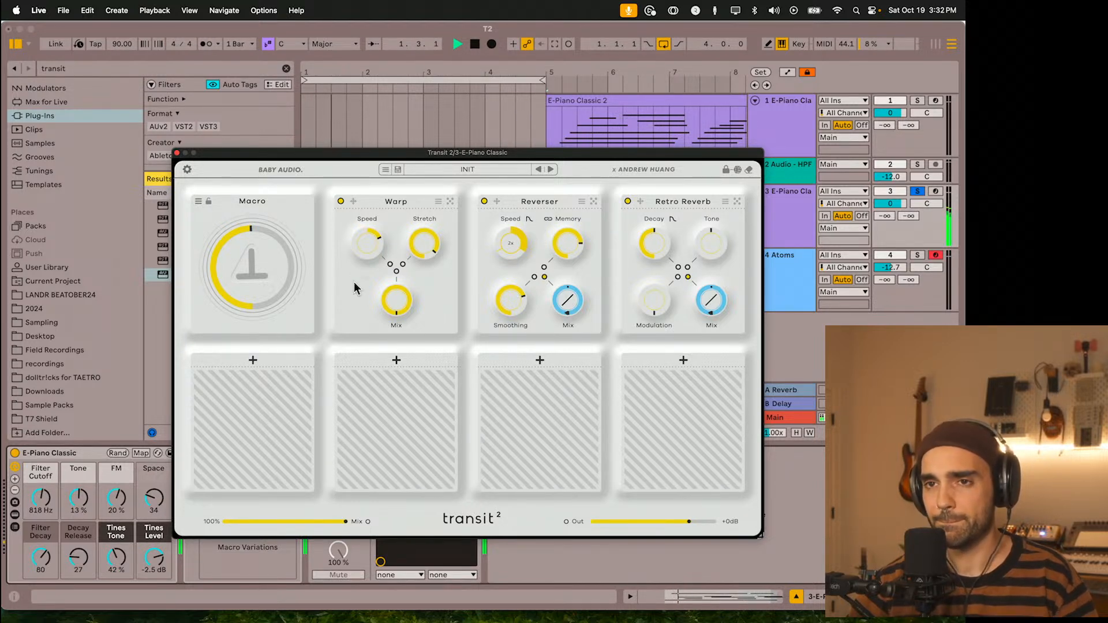
pyautogui.press('space')
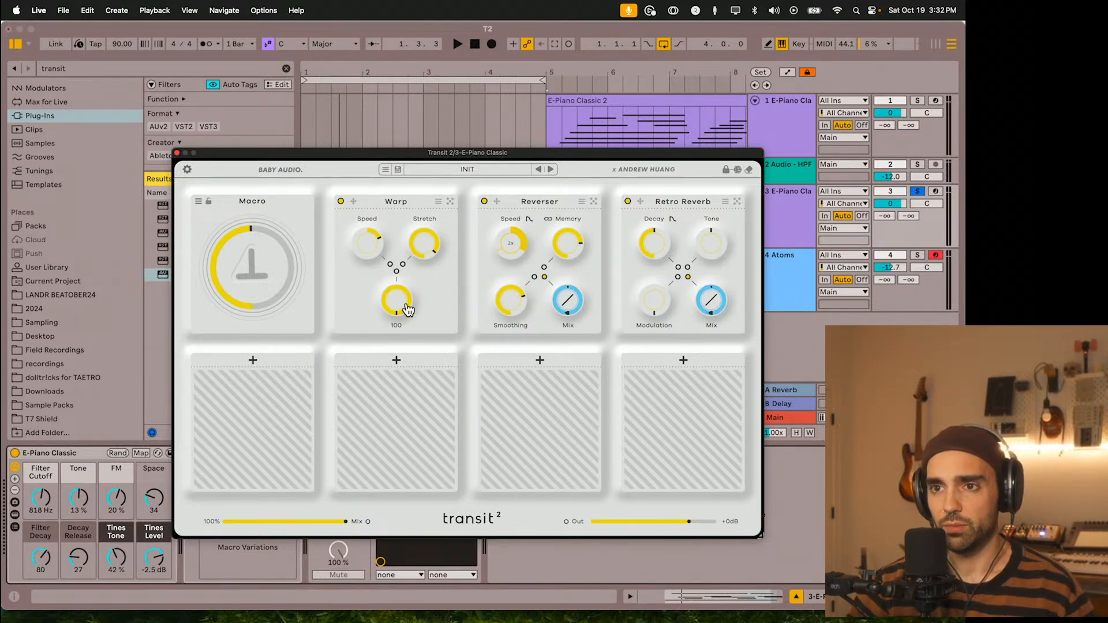
# Step: Play the clip briefly with Warp's Mix lowered to 0, then stop and return Mix to full
pyautogui.moveTo(408, 310); pyautogui.dragTo(415, 408)
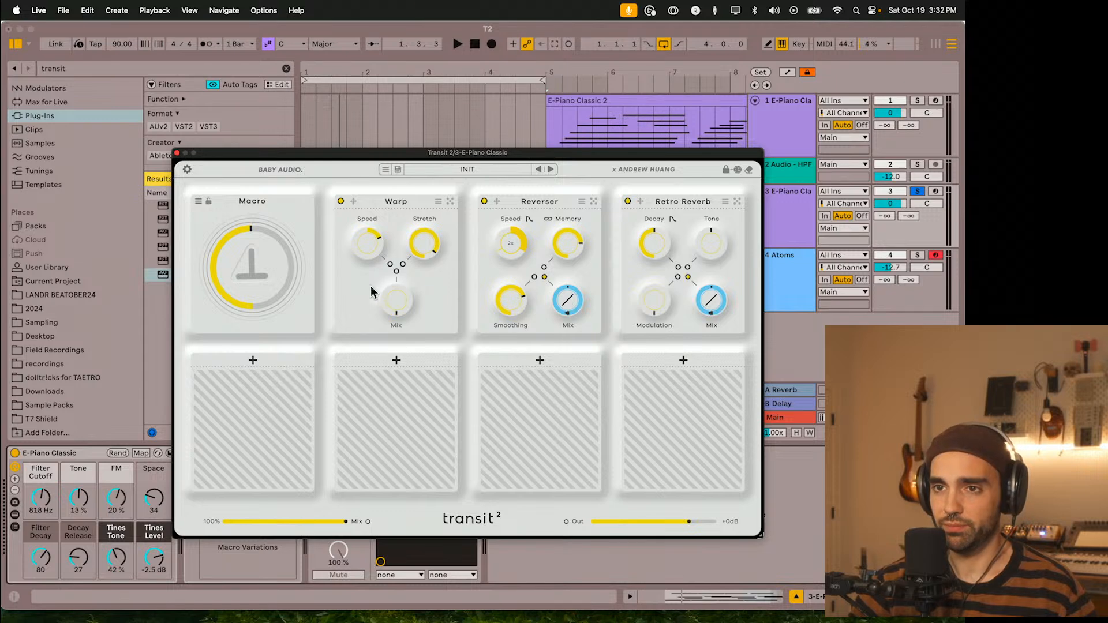
pyautogui.press('space')
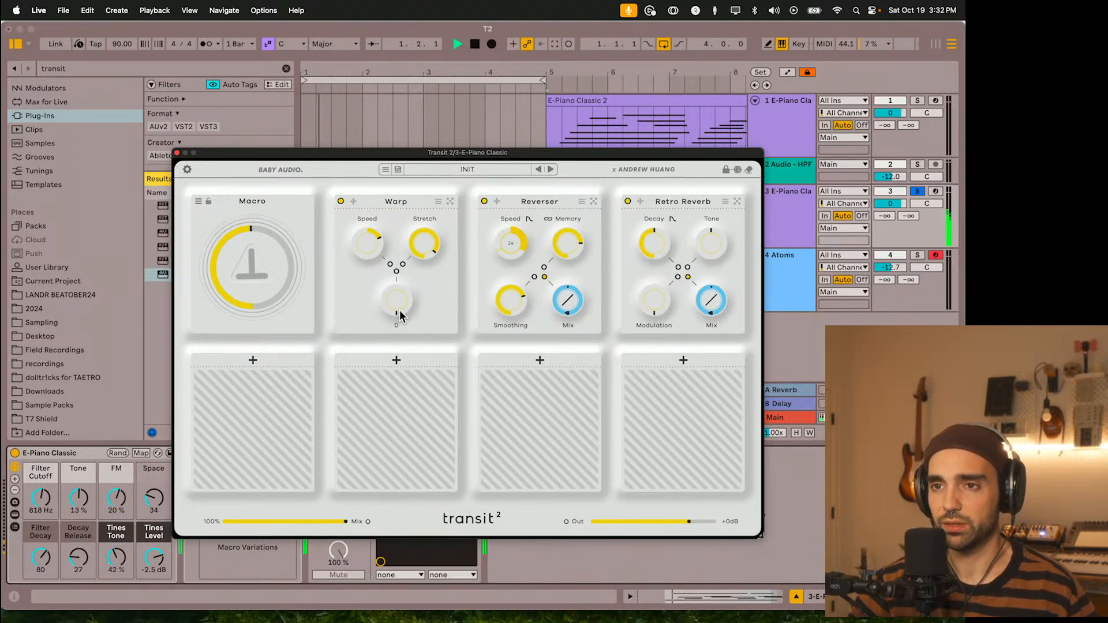
pyautogui.press('space')
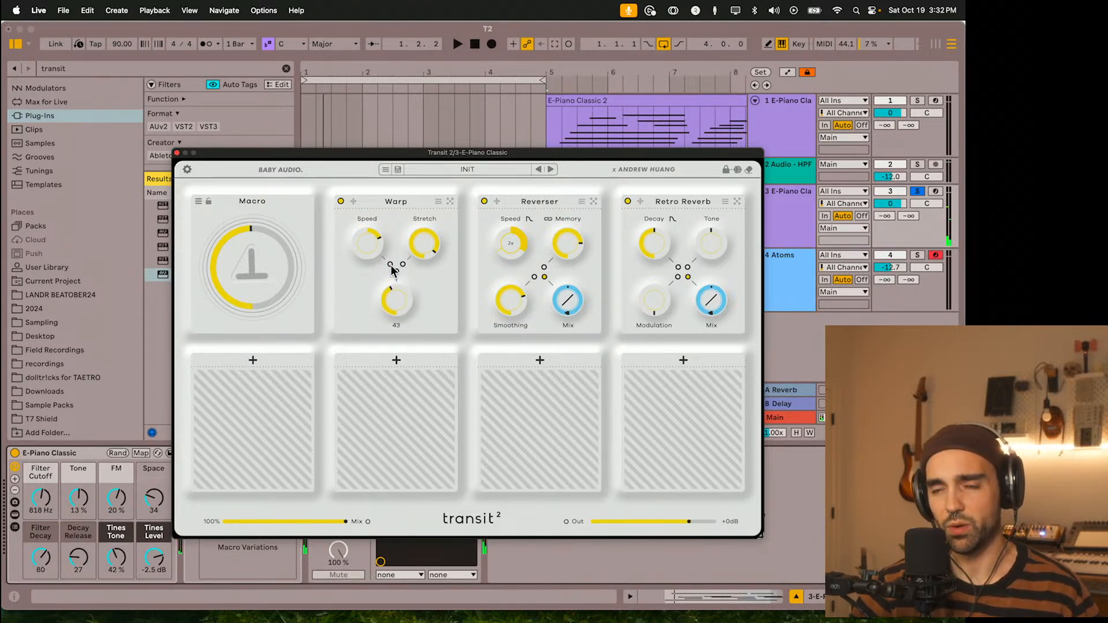
pyautogui.moveTo(391, 269); pyautogui.dragTo(382, 191)
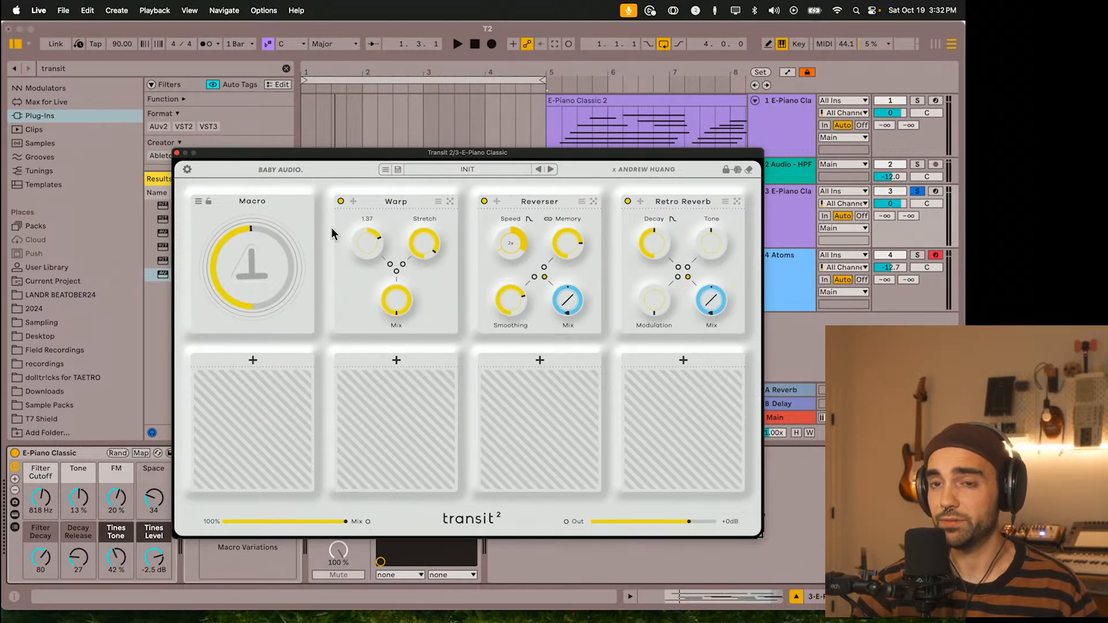
# Step: Sweep the macro up to a high setting and back to just past its midpoint with playback stopped
pyautogui.moveTo(250, 239)
pyautogui.mouseDown()
pyautogui.moveTo(287, 293)
pyautogui.moveTo(261, 230)
pyautogui.mouseUp()
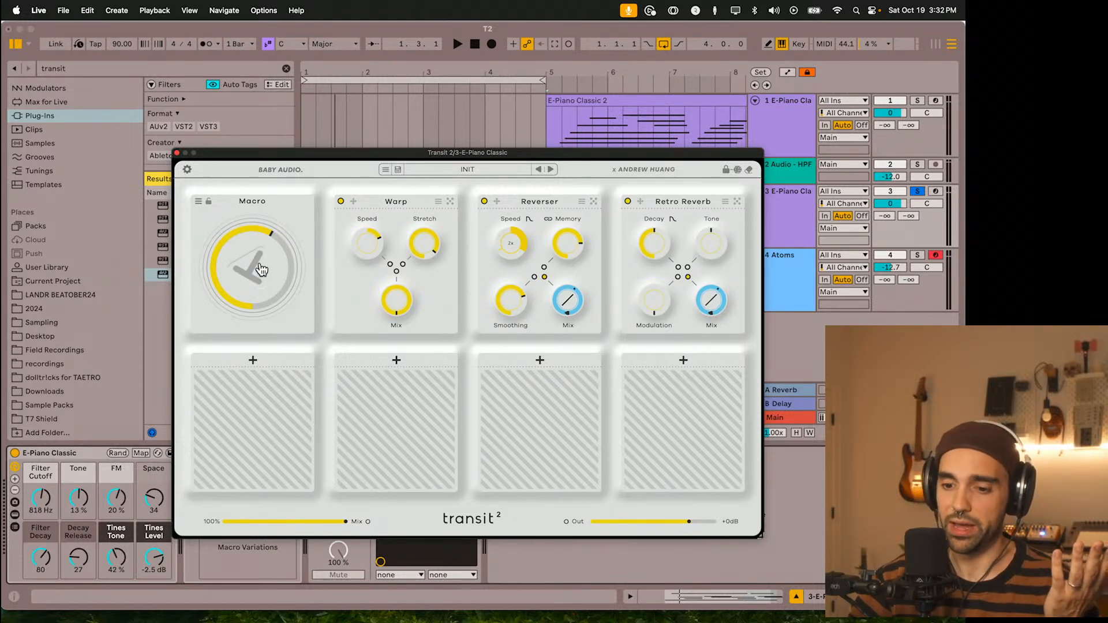
pyautogui.moveTo(252, 297)
pyautogui.mouseDown()
pyautogui.moveTo(266, 260)
pyautogui.moveTo(272, 323)
pyautogui.moveTo(259, 267)
pyautogui.moveTo(265, 304)
pyautogui.moveTo(262, 272)
pyautogui.moveTo(258, 294)
pyautogui.moveTo(262, 283)
pyautogui.mouseUp()
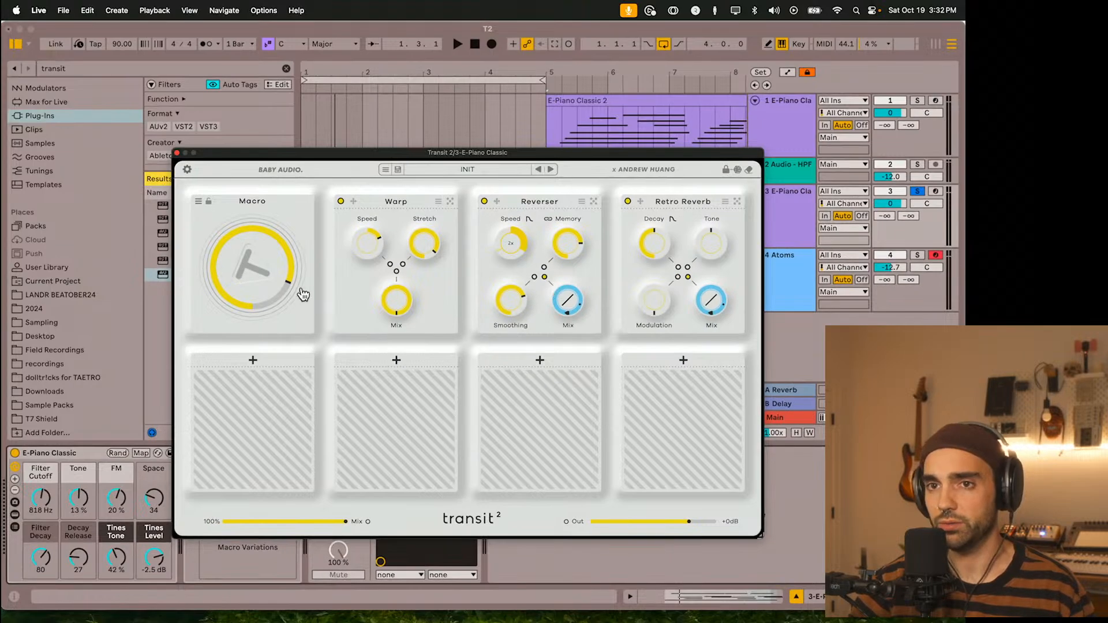
pyautogui.moveTo(303, 295); pyautogui.dragTo(261, 295)
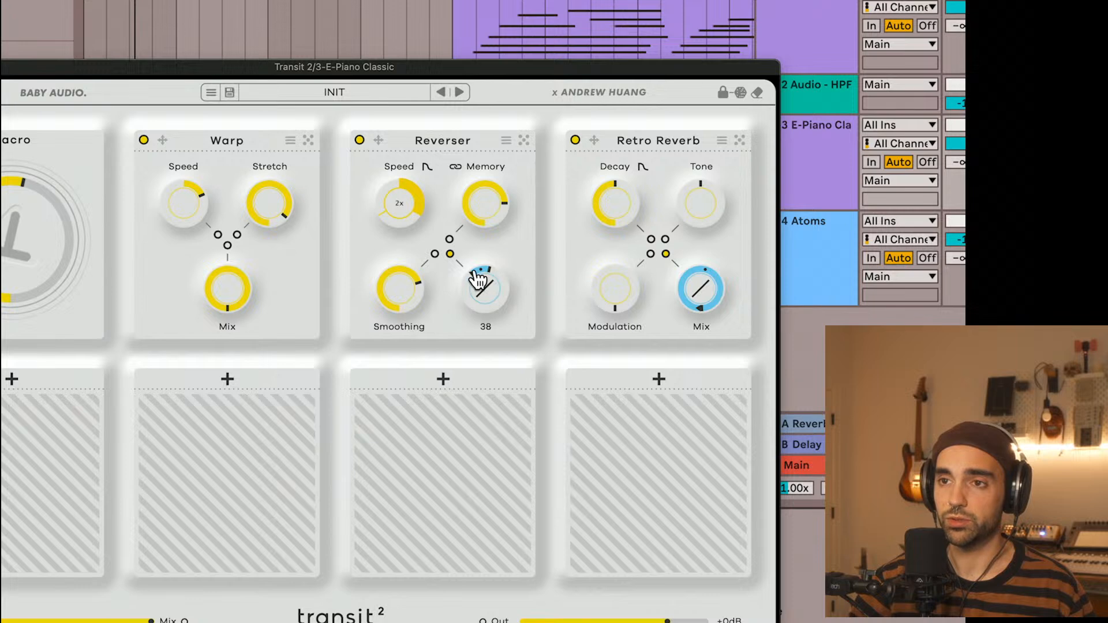
# Step: Invert Reverser's Mix motion so it falls from full to 0 as the macro rises, and lower the macro to zero
pyautogui.moveTo(471, 271); pyautogui.dragTo(475, 362)
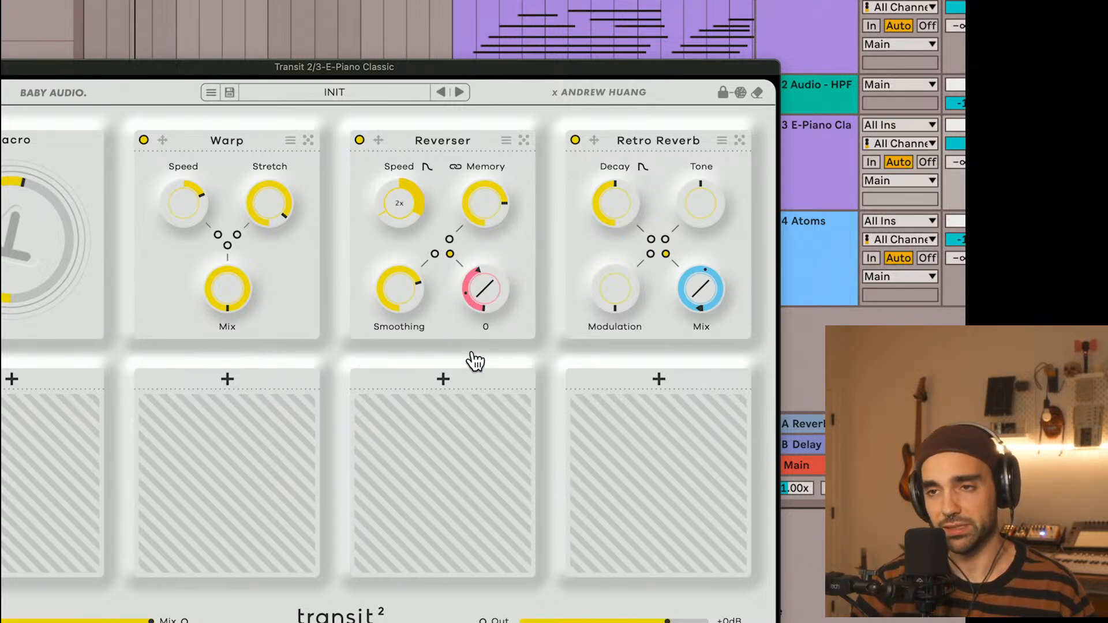
pyautogui.moveTo(495, 268); pyautogui.dragTo(497, 178)
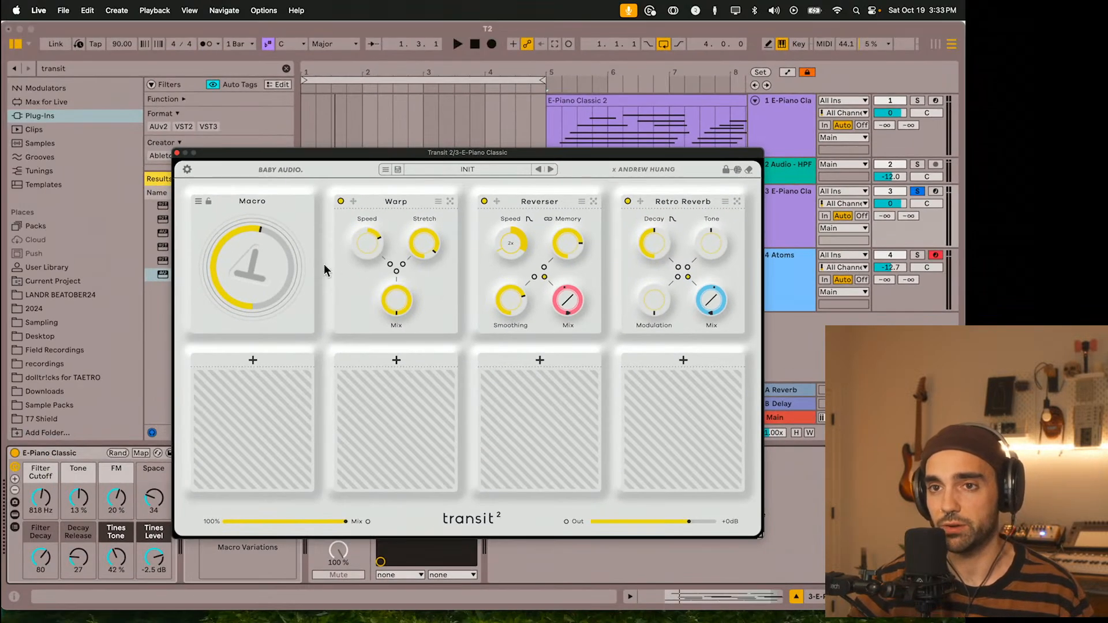
pyautogui.moveTo(40, 230); pyautogui.dragTo(31, 289)
pyautogui.moveTo(266, 300); pyautogui.dragTo(274, 315)
# Step: Play the clip while raising the macro from zero to just over three quarters, then stop playback
pyautogui.press('space')
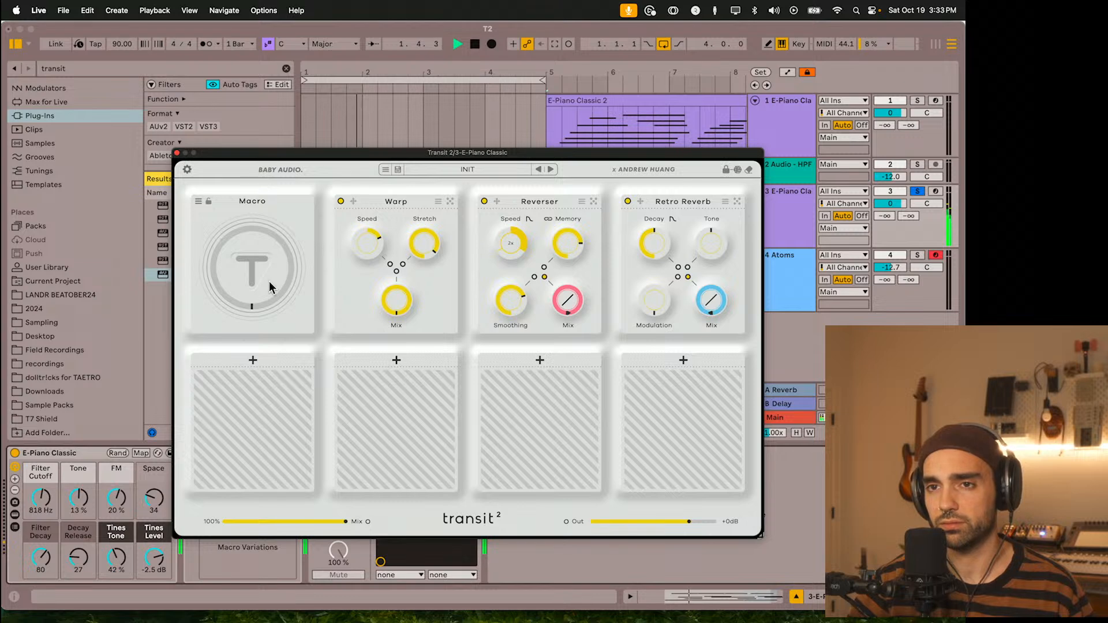
pyautogui.moveTo(269, 282); pyautogui.dragTo(251, 210)
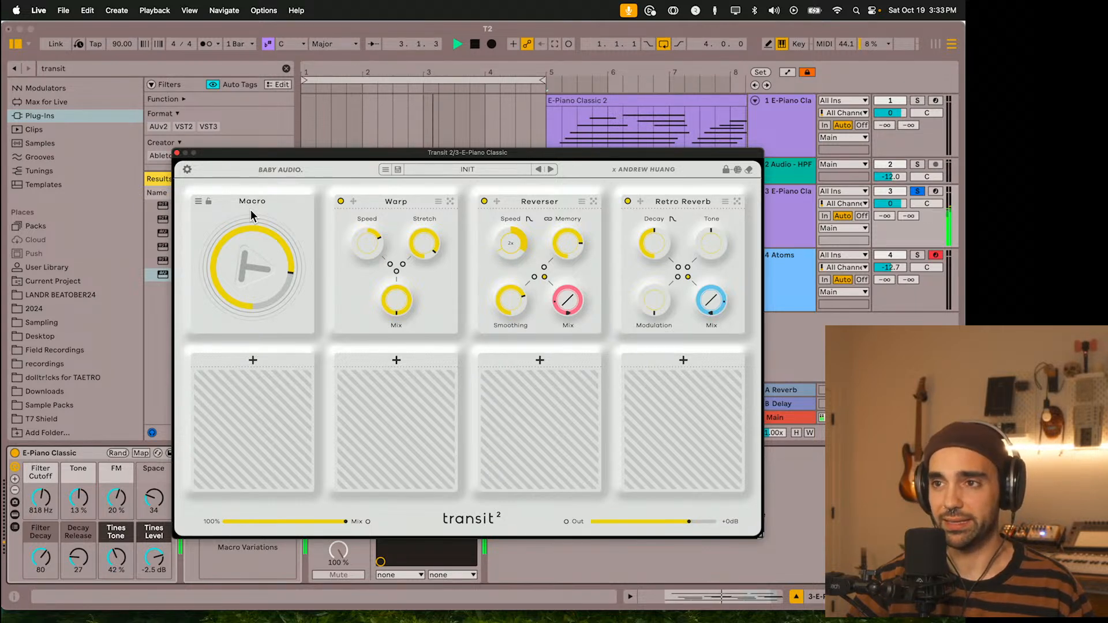
pyautogui.moveTo(250, 209); pyautogui.dragTo(254, 212)
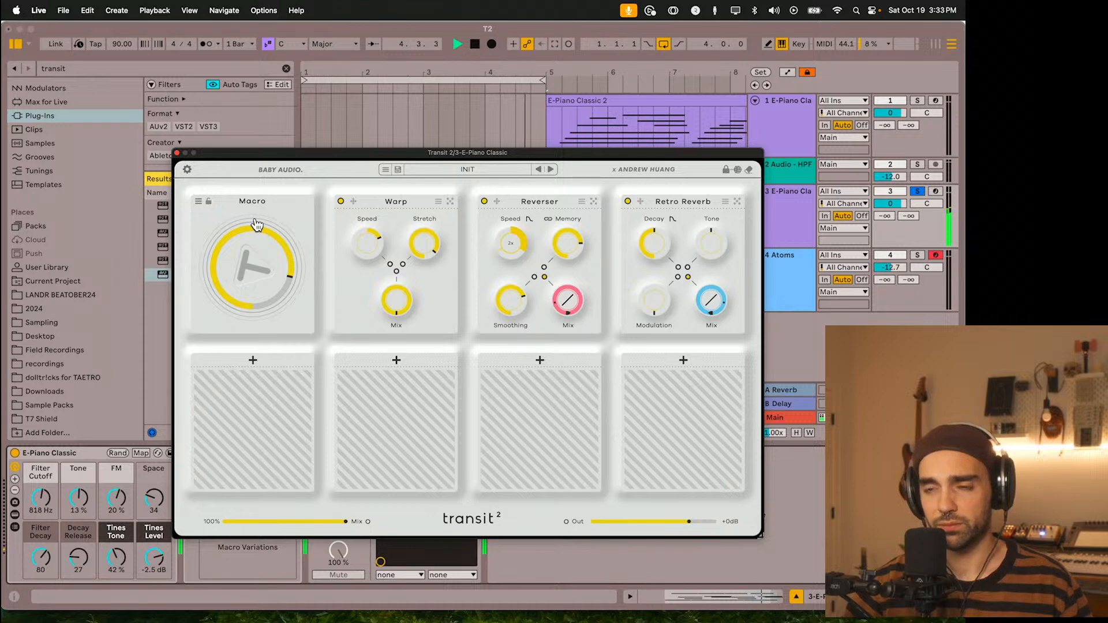
pyautogui.press('space')
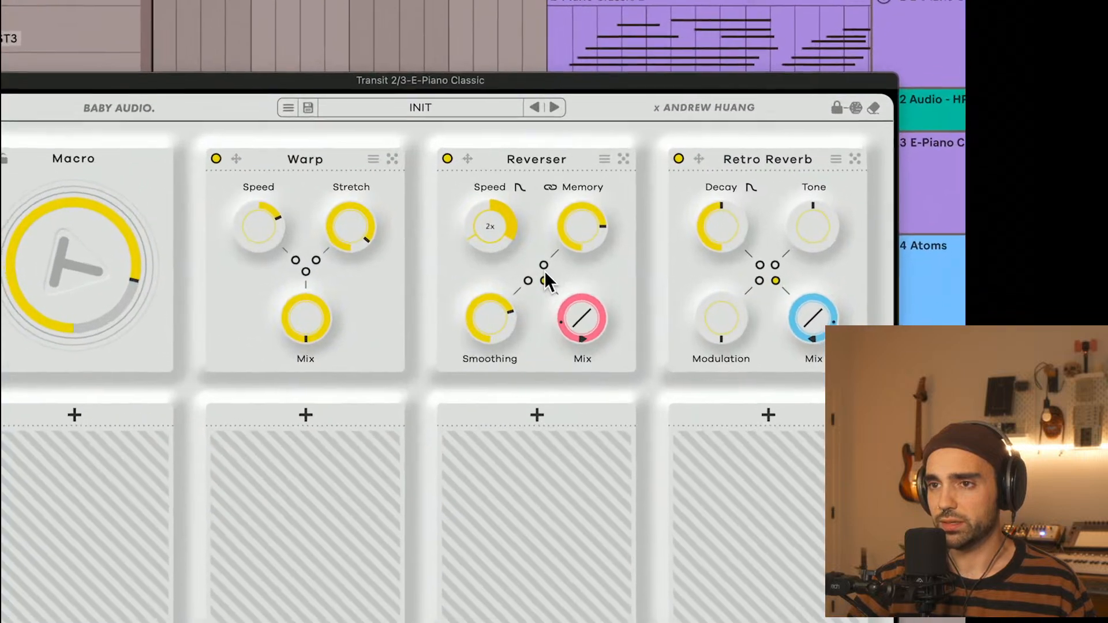
# Step: Toggle the motion assignment of Reverser's Mix off and back on
pyautogui.click(545, 278)
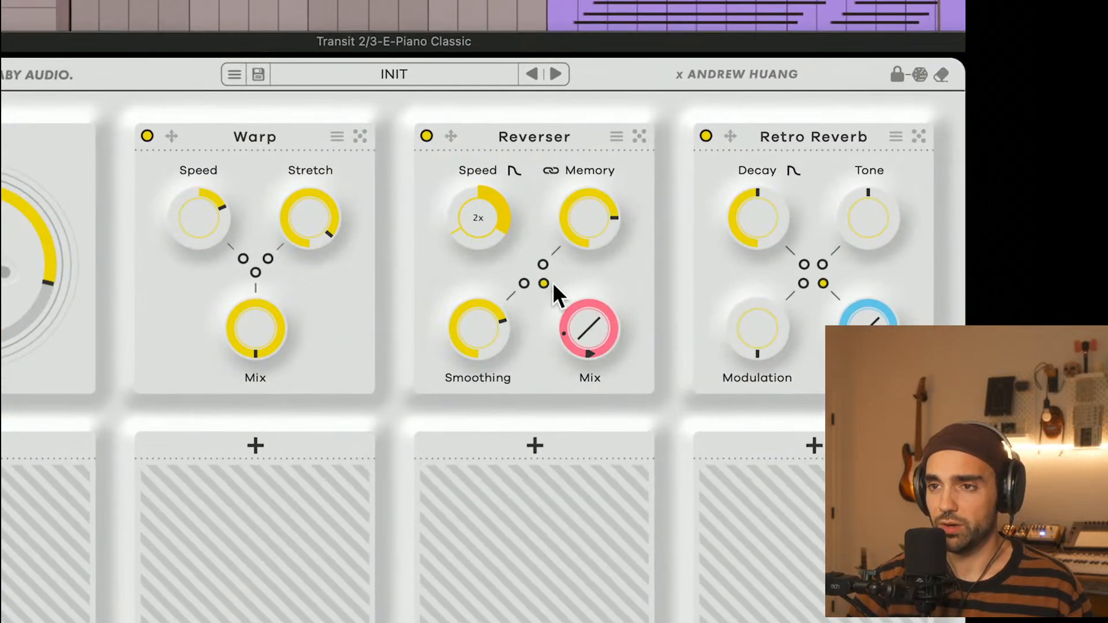
pyautogui.click(545, 284)
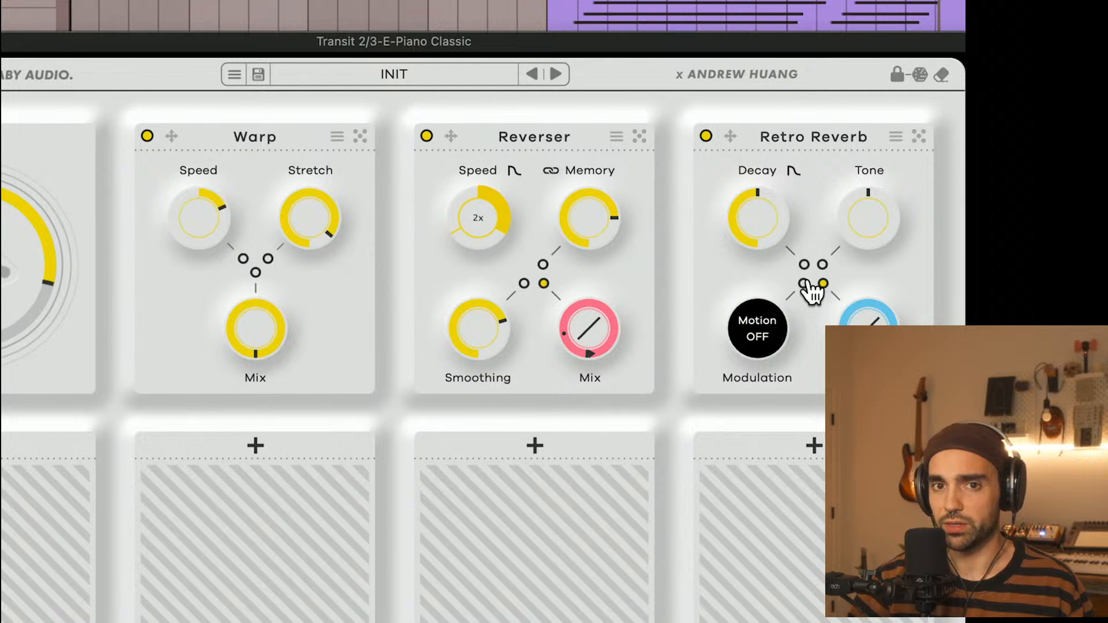
# Step: Toggle the motion assignment of Reverser's Smoothing on and back off
pyautogui.moveTo(520, 294)
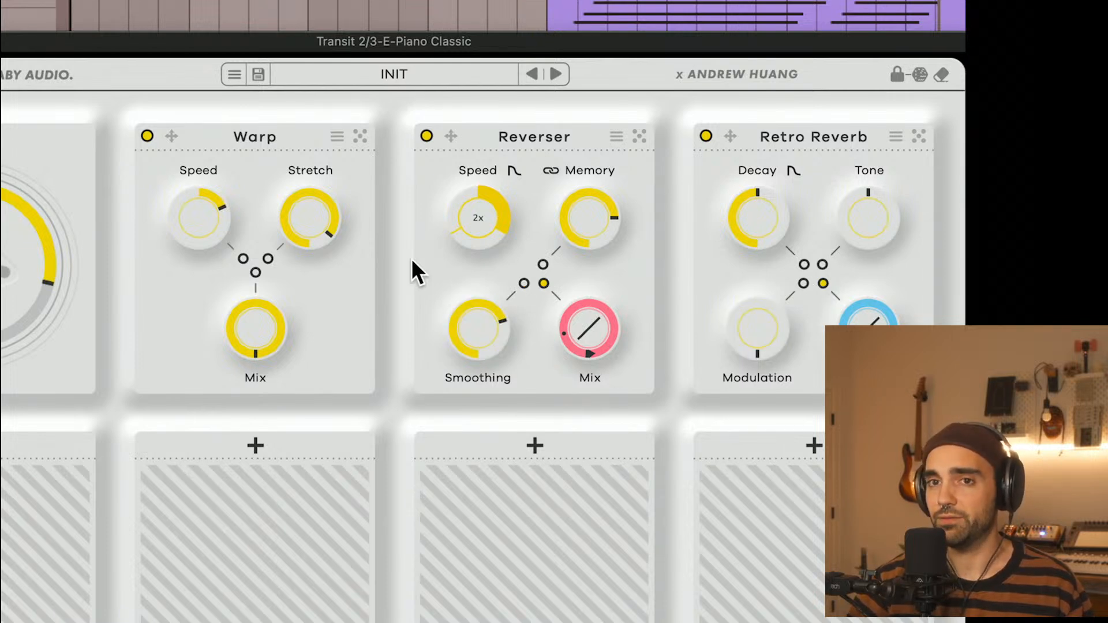
pyautogui.click(524, 285)
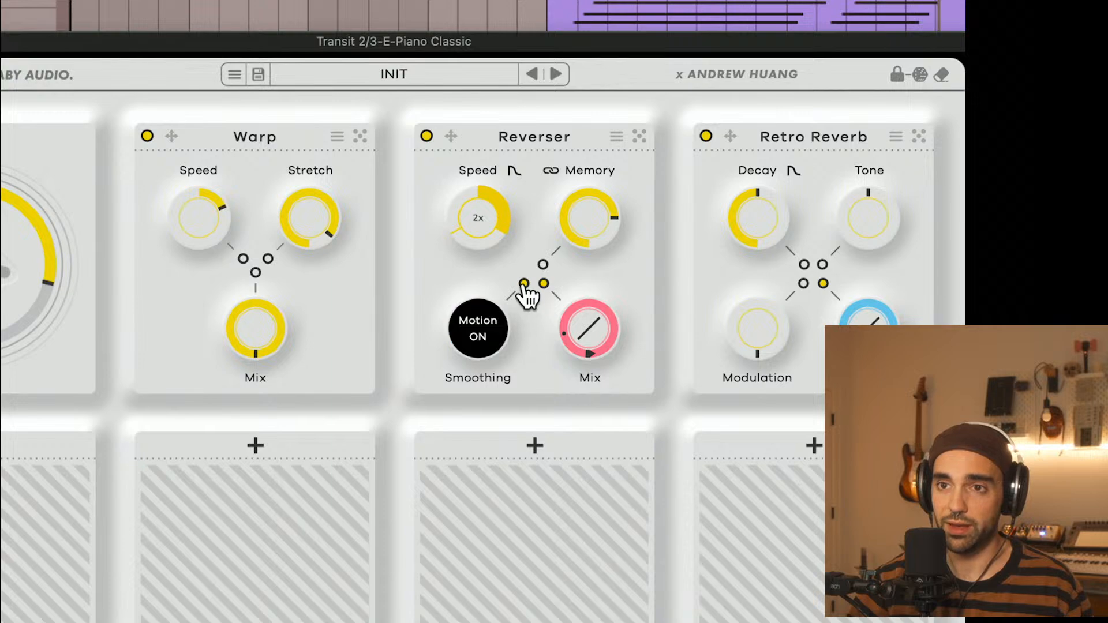
pyautogui.click(524, 283)
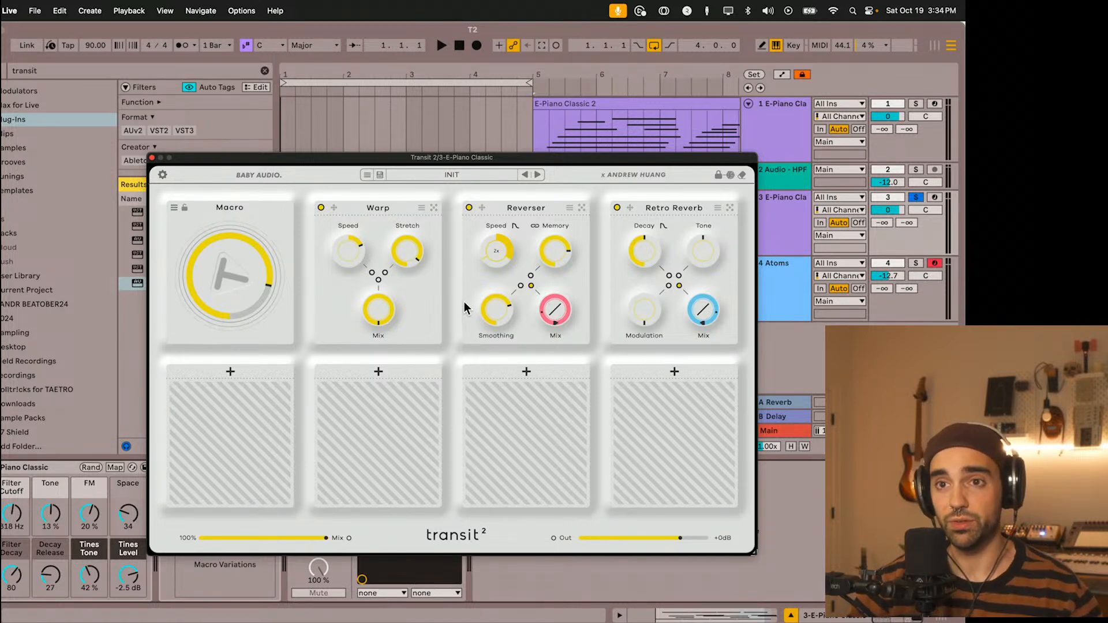
# Step: Play the clip with Warp active, then bypass Warp and restart playback to compare
pyautogui.press('space')
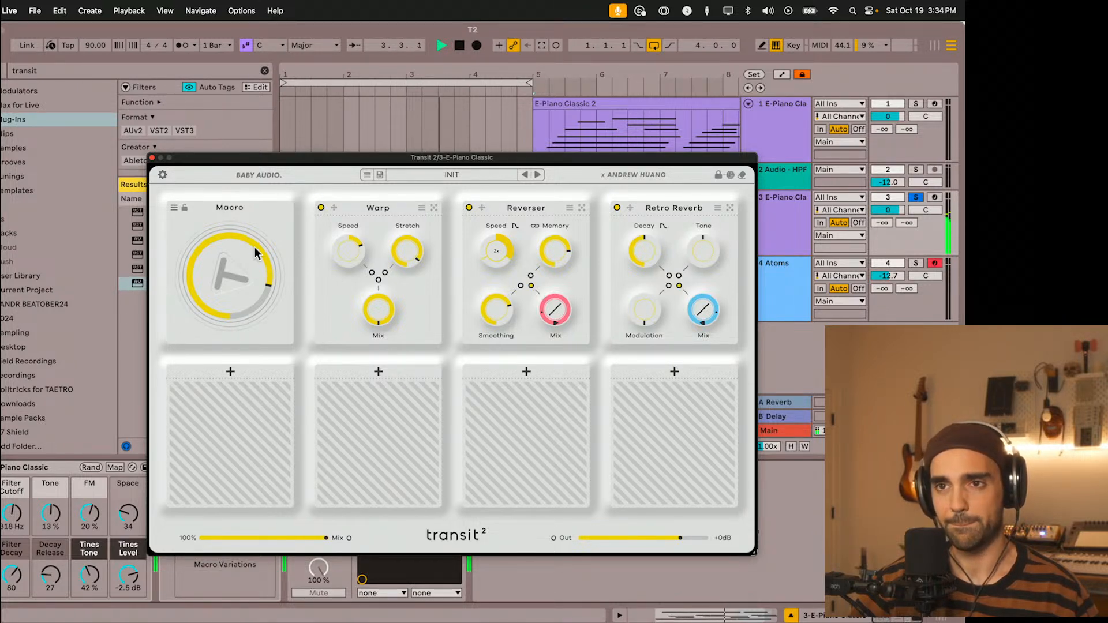
pyautogui.press('space')
pyautogui.click(321, 208)
pyautogui.press('space')
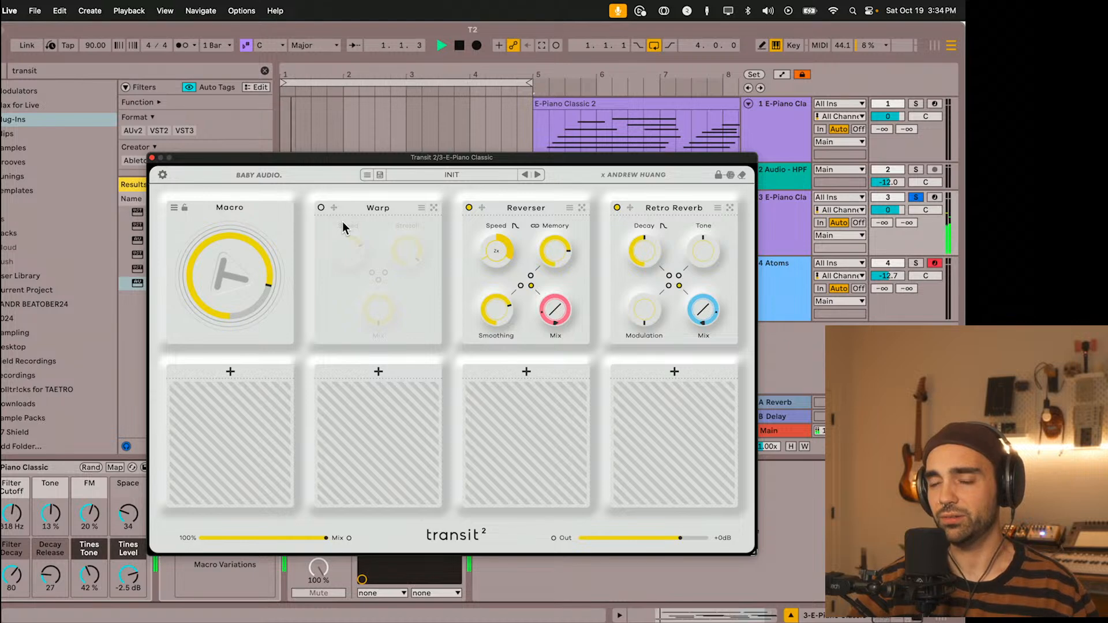
# Step: Replace the Warp module with Spread, play the clip to hear the result and stop playback
pyautogui.click(421, 209)
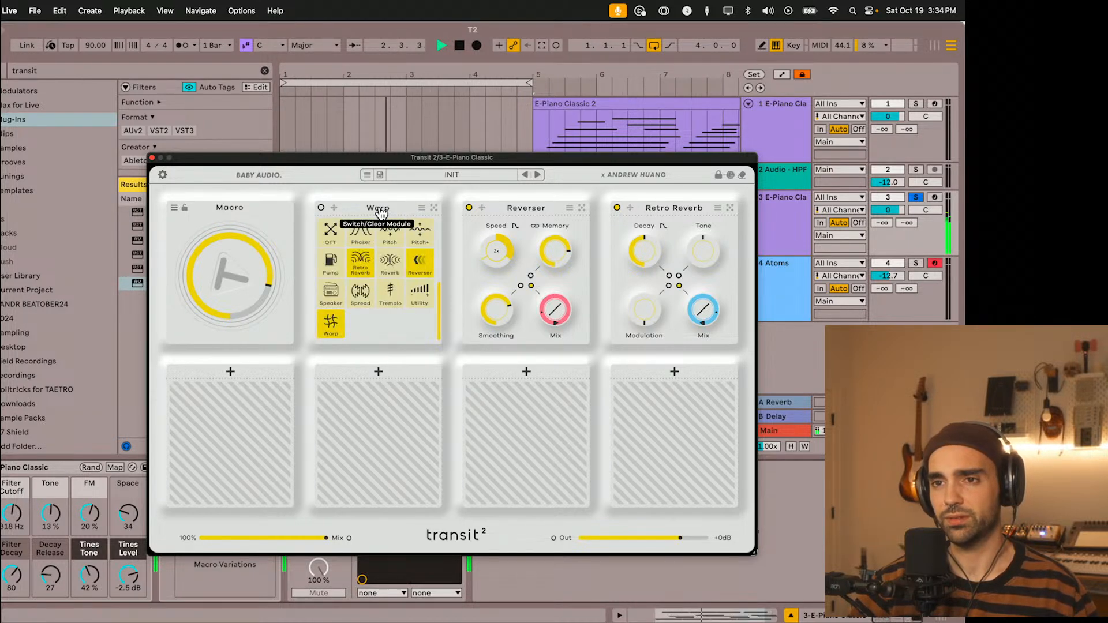
pyautogui.press('space')
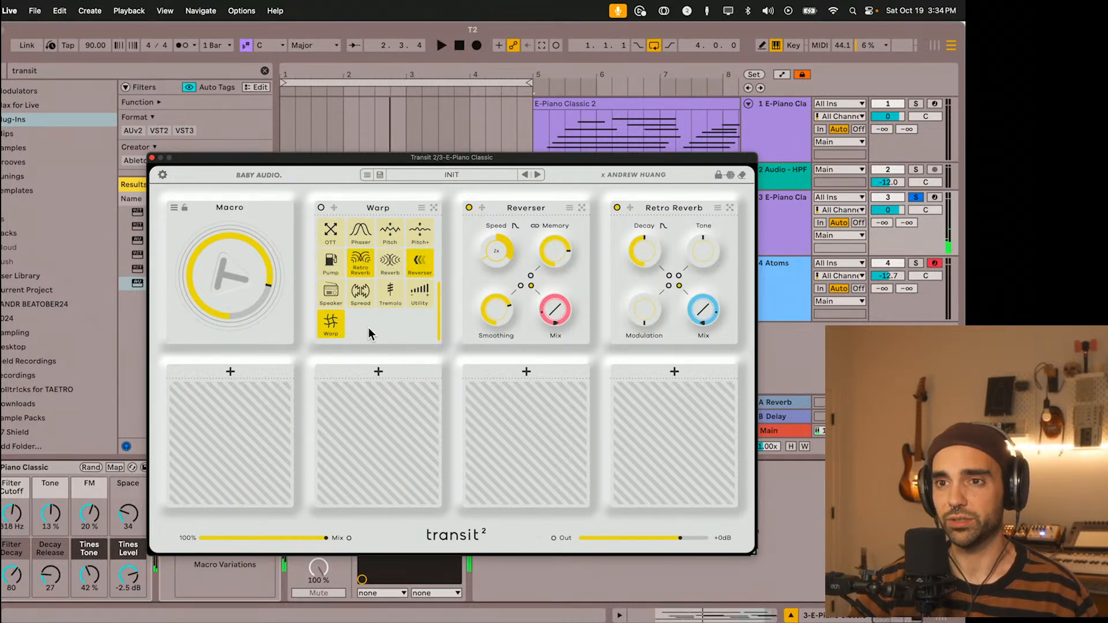
pyautogui.click(363, 296)
pyautogui.press('space')
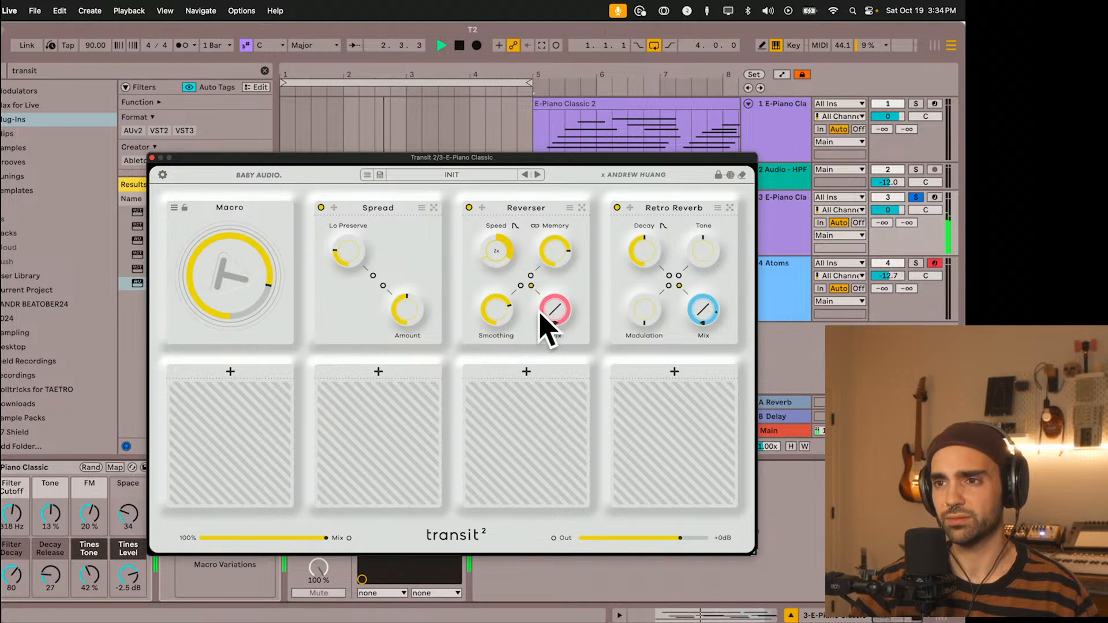
pyautogui.press('space')
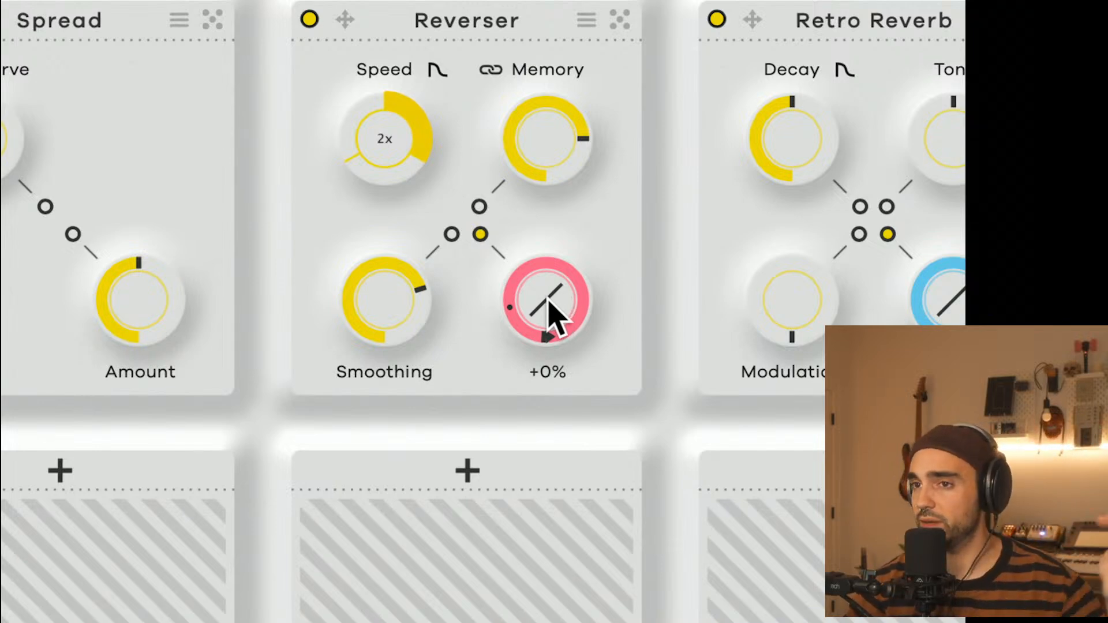
# Step: Bend Reverser's Mix motion into a curve and raise its Smoothing during playback with the macro lowered to just below its midpoint
pyautogui.moveTo(549, 302); pyautogui.dragTo(643, 441)
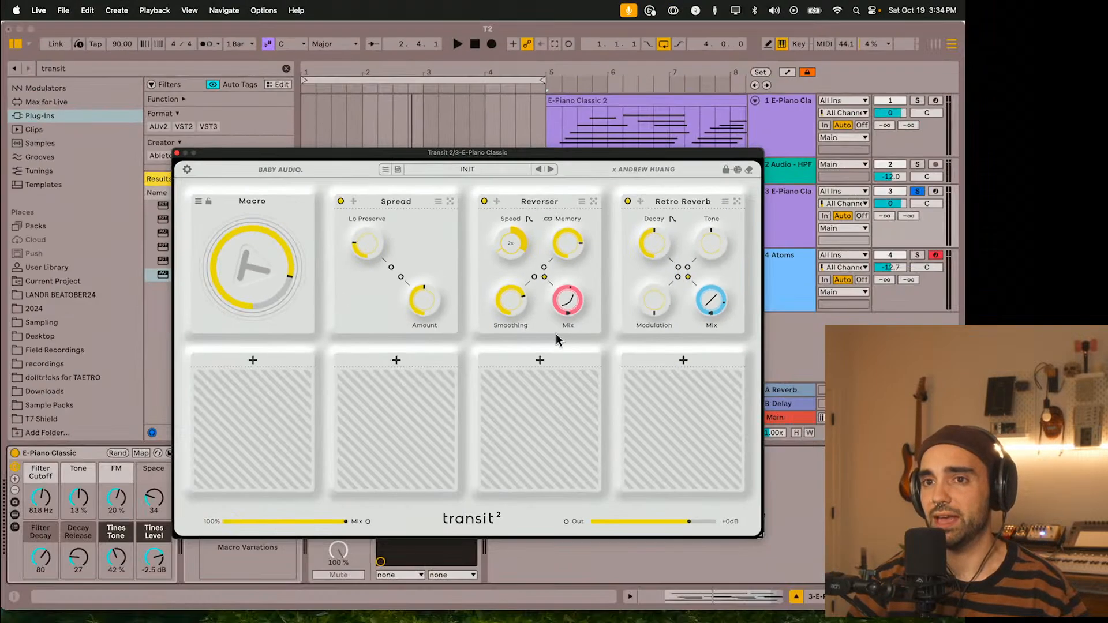
pyautogui.moveTo(282, 258); pyautogui.dragTo(264, 286)
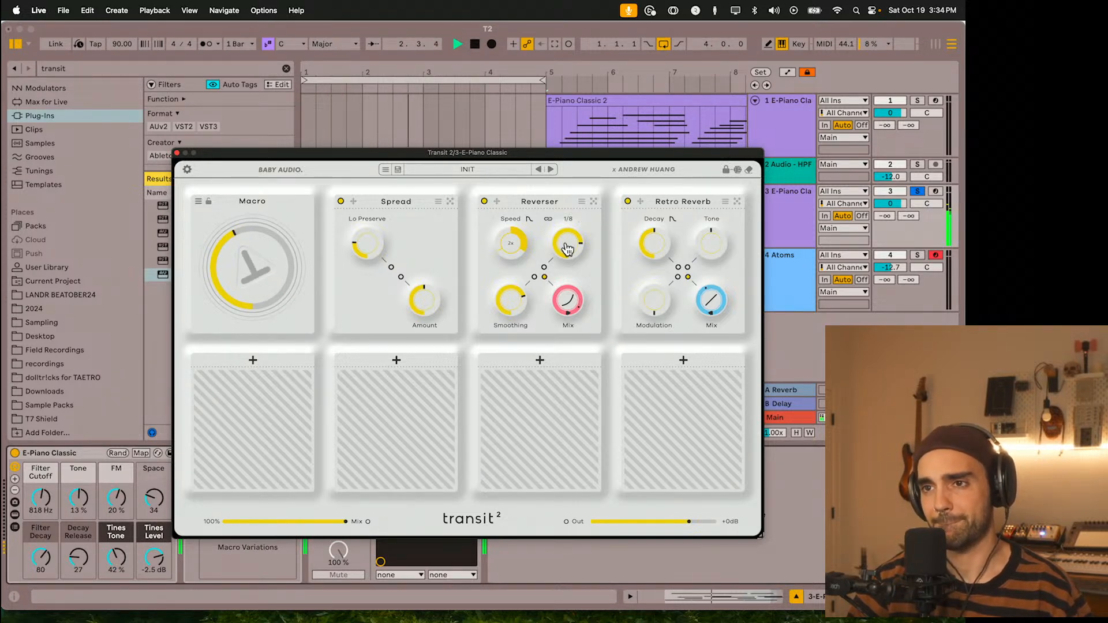
pyautogui.moveTo(523, 299)
pyautogui.mouseDown()
pyautogui.moveTo(522, 340)
pyautogui.moveTo(539, 361)
pyautogui.moveTo(521, 281)
pyautogui.mouseUp()
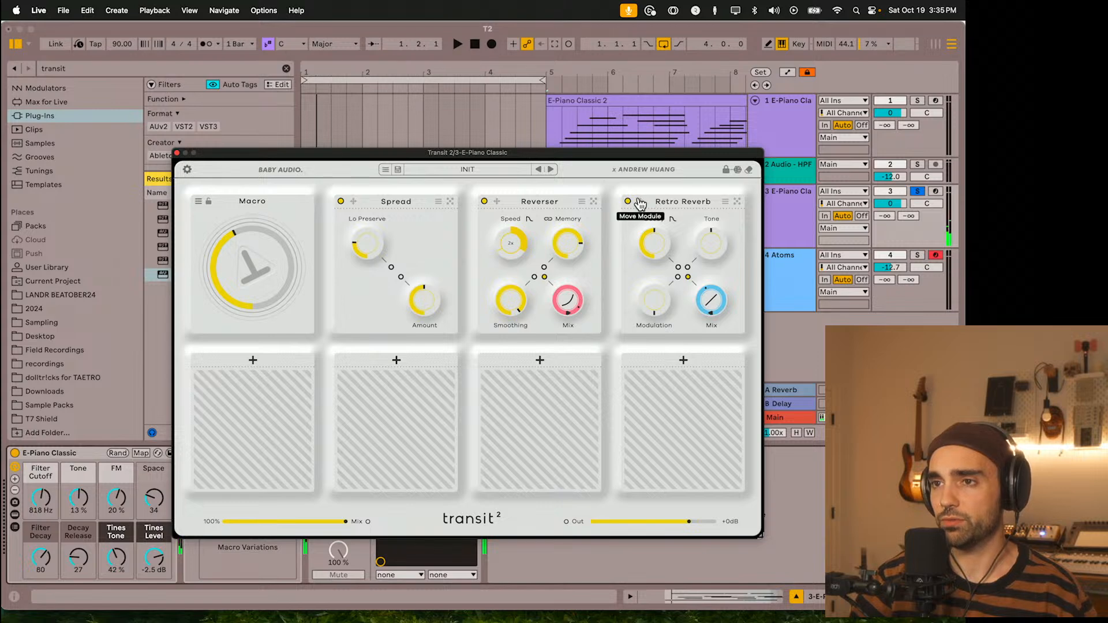
# Step: Move Retro Reverb to the empty slot beneath Reverser, and move Reverser to the vacated slot at the end of the upper row
pyautogui.moveTo(659, 209); pyautogui.dragTo(525, 375)
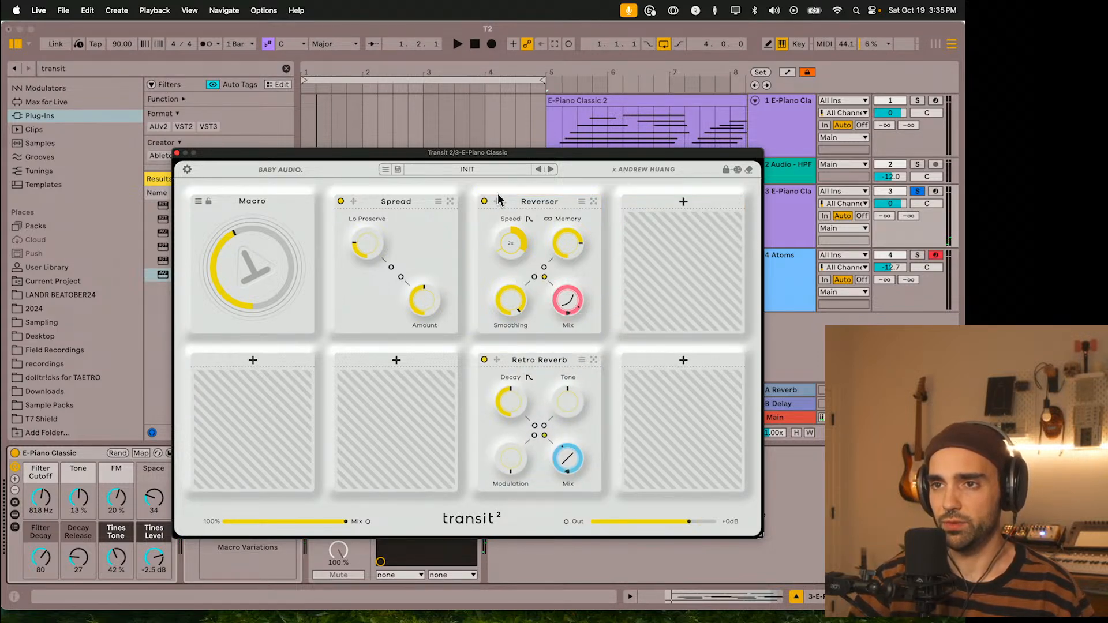
pyautogui.moveTo(500, 199); pyautogui.dragTo(681, 202)
# Step: Add an EQ module in the empty slot between Spread and Reverser
pyautogui.click(540, 203)
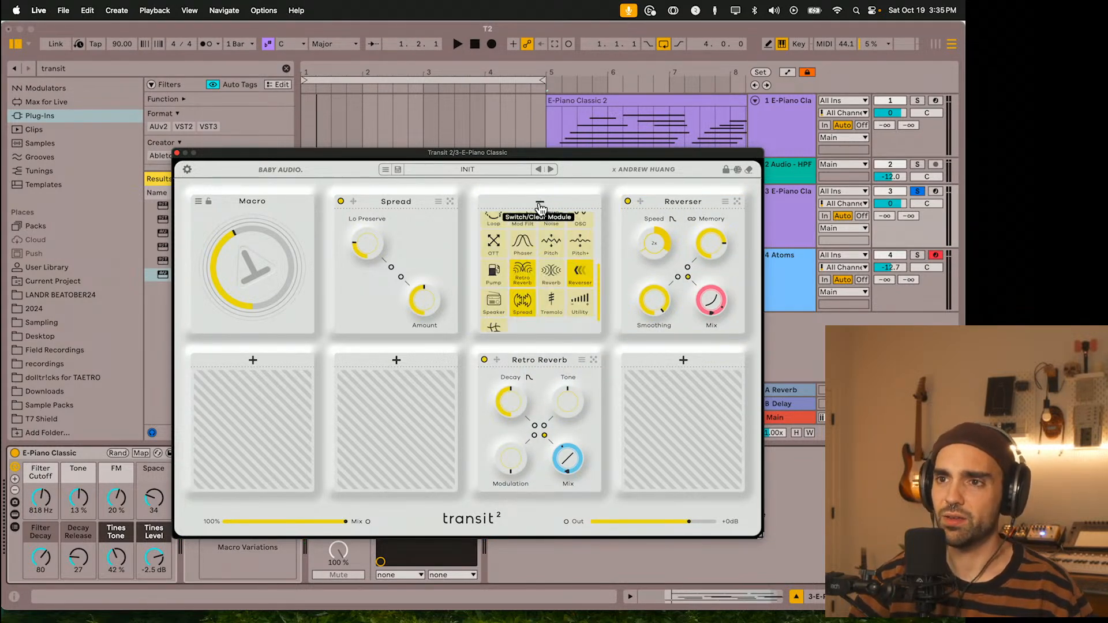
pyautogui.scroll(2, 553, 315)
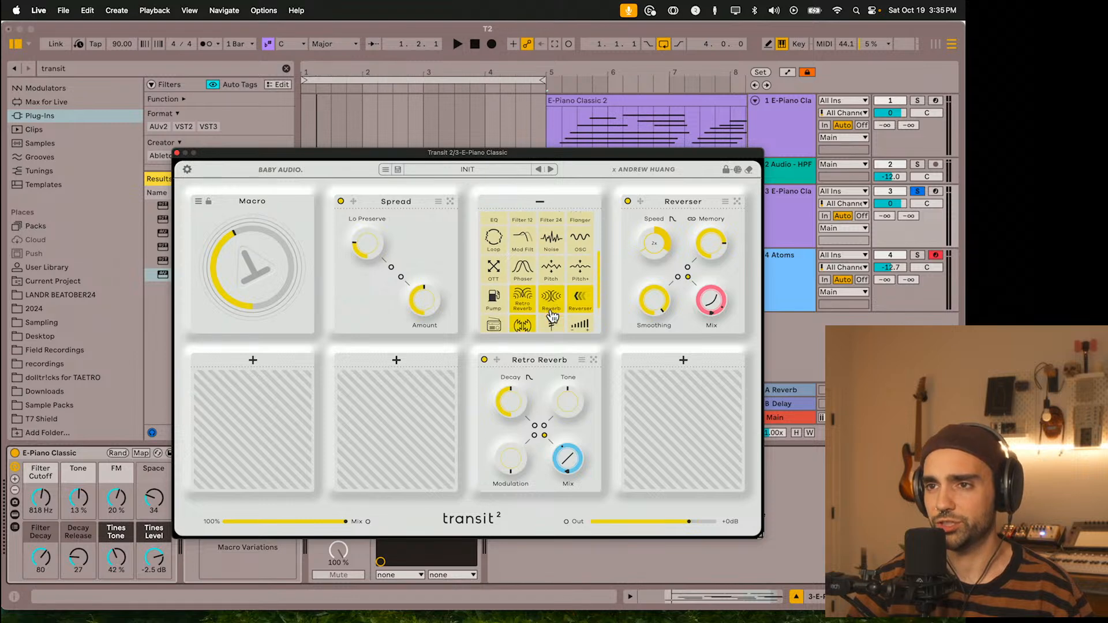
pyautogui.scroll(2, 553, 315)
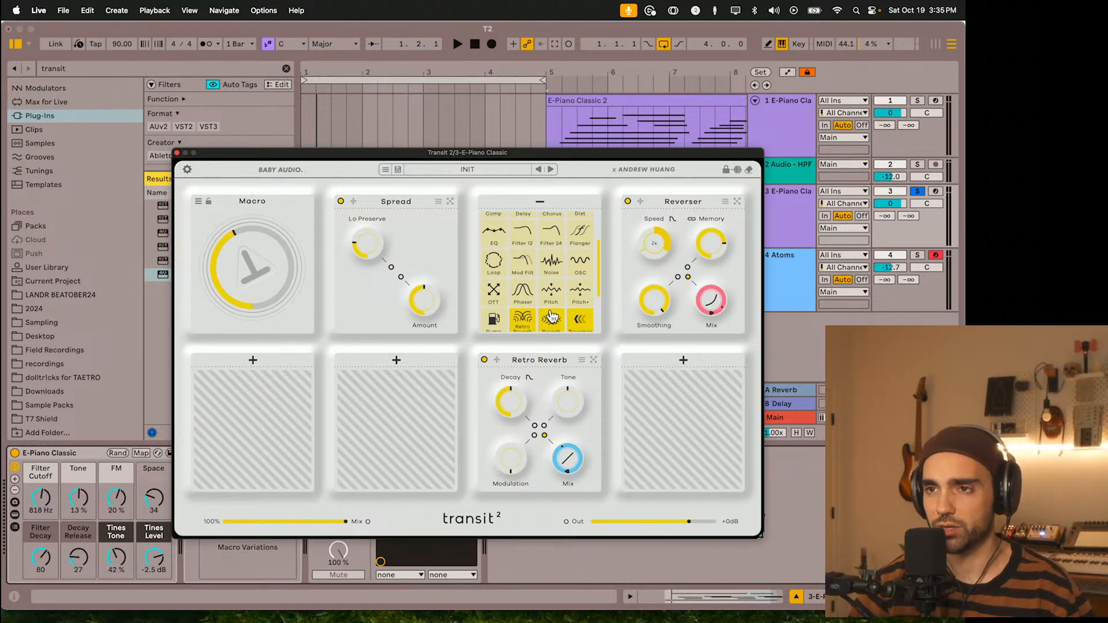
pyautogui.scroll(4, 552, 316)
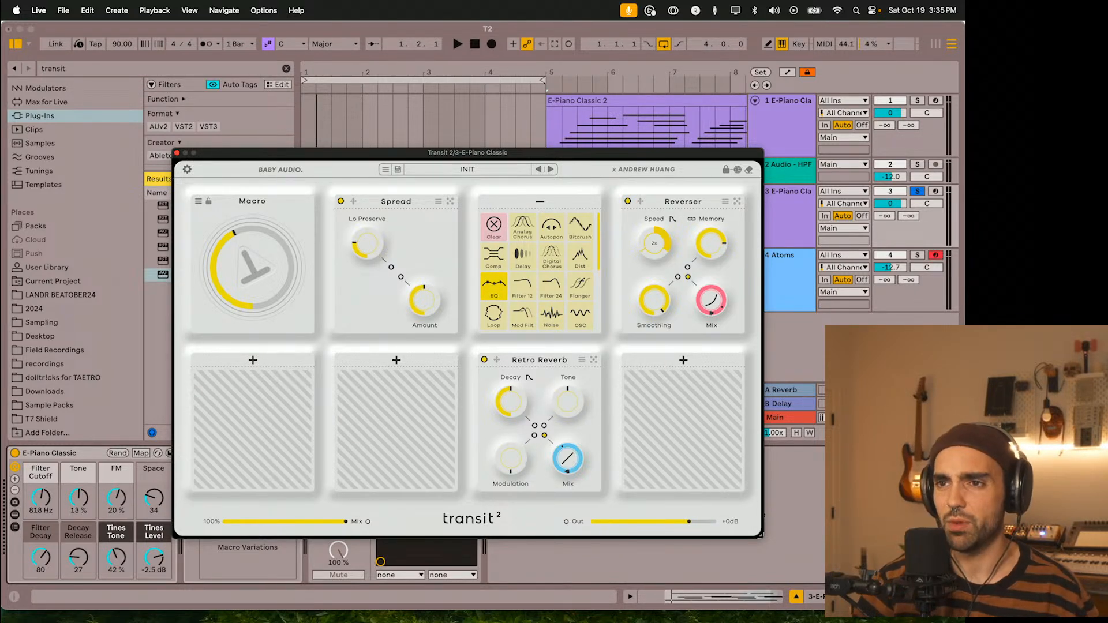
pyautogui.click(495, 292)
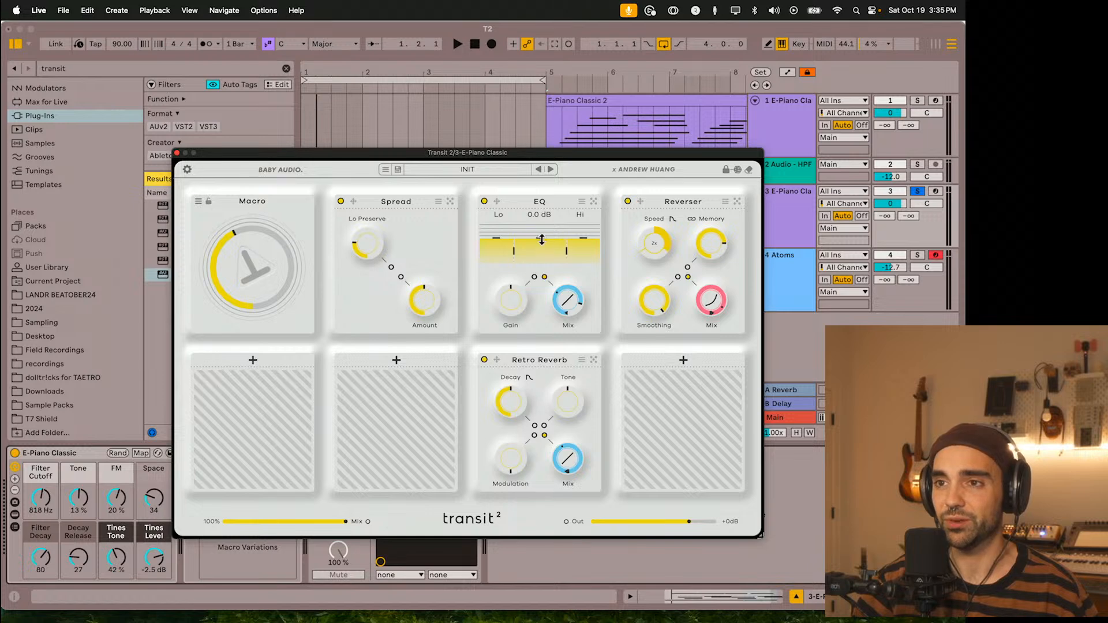
# Step: Cut the EQ's Mid band to about -26 dB and its Lo band to about -19 dB, checking with playback
pyautogui.moveTo(542, 240); pyautogui.dragTo(541, 252)
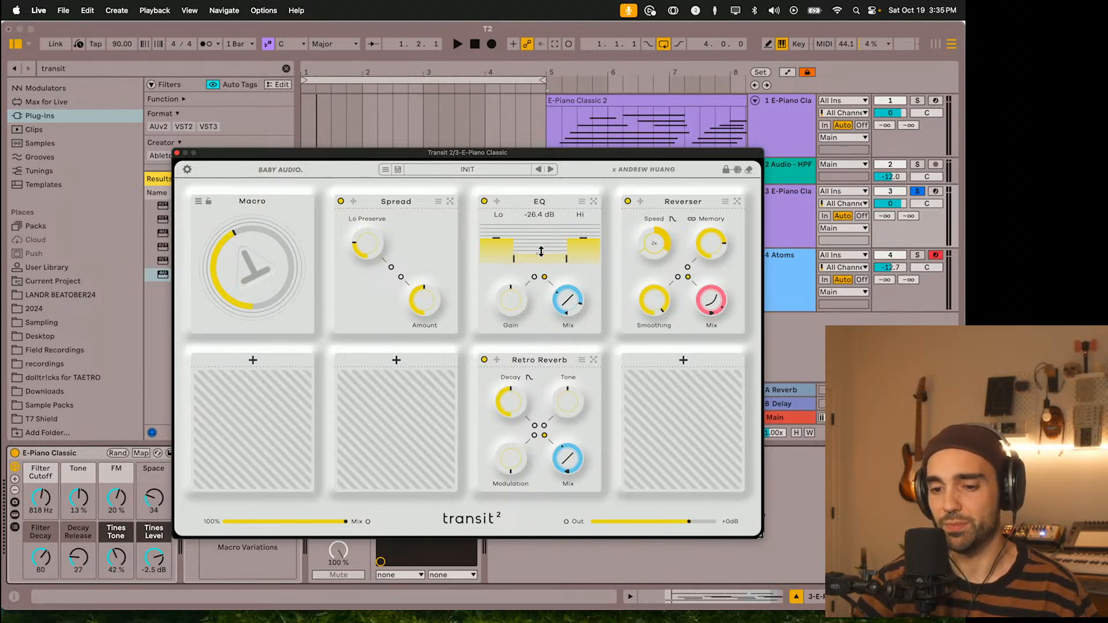
pyautogui.press('space')
pyautogui.moveTo(541, 251); pyautogui.dragTo(497, 247)
pyautogui.press('space')
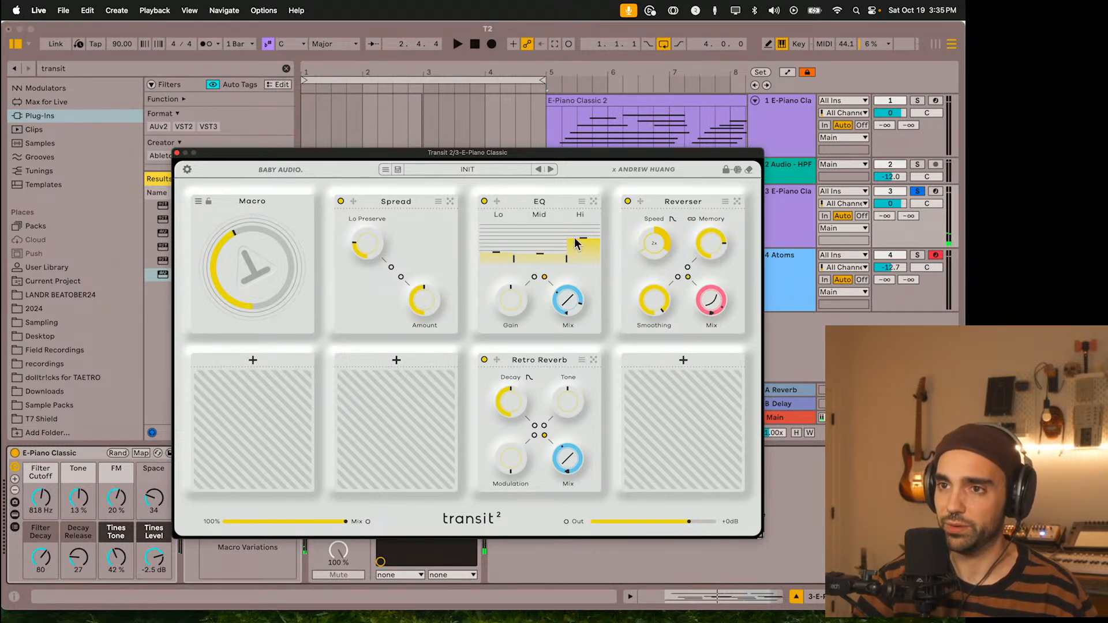
# Step: Adjust the EQ's Hi band during playback to a slight boost, and cut the Lo band a little further after stopping
pyautogui.press('space')
pyautogui.moveTo(581, 235); pyautogui.dragTo(583, 244)
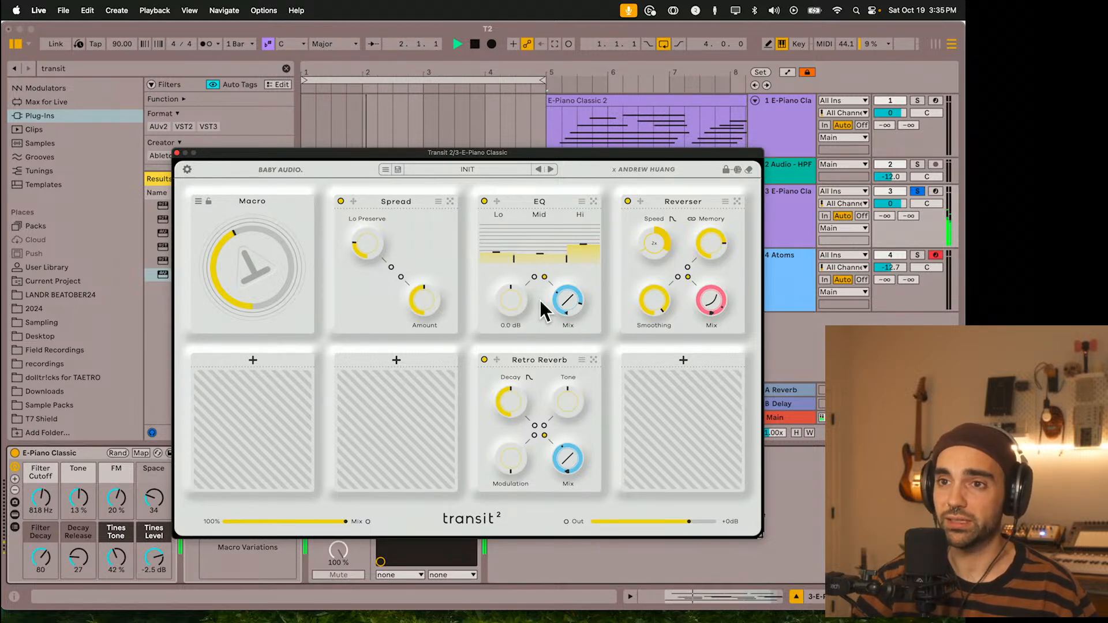
pyautogui.press('space')
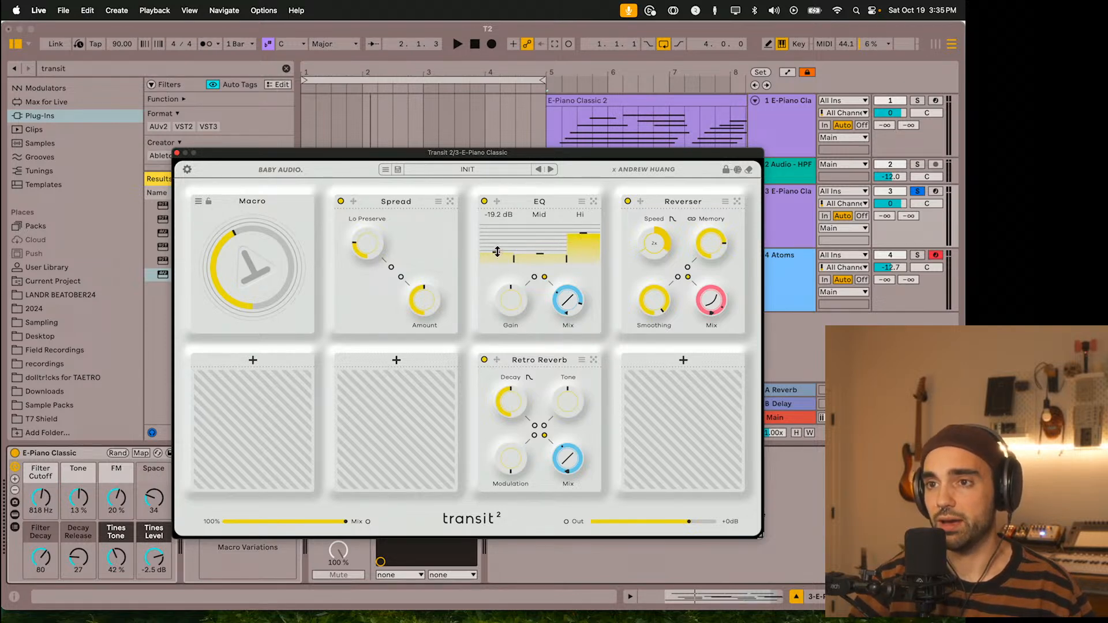
pyautogui.moveTo(497, 252)
pyautogui.mouseDown()
pyautogui.moveTo(498, 243)
pyautogui.moveTo(497, 254)
pyautogui.mouseUp()
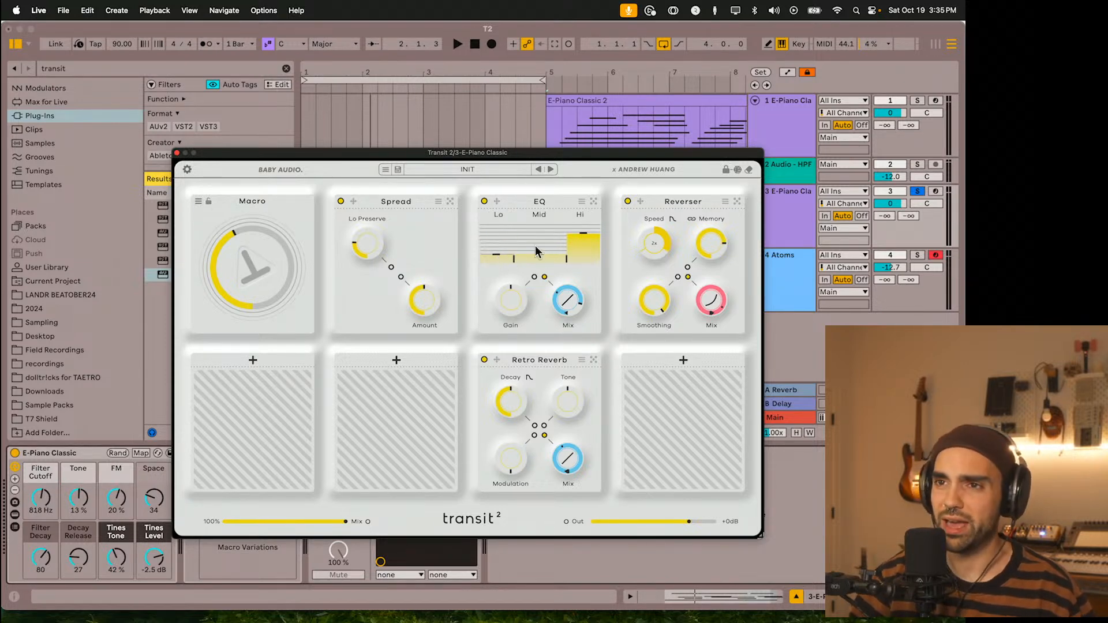
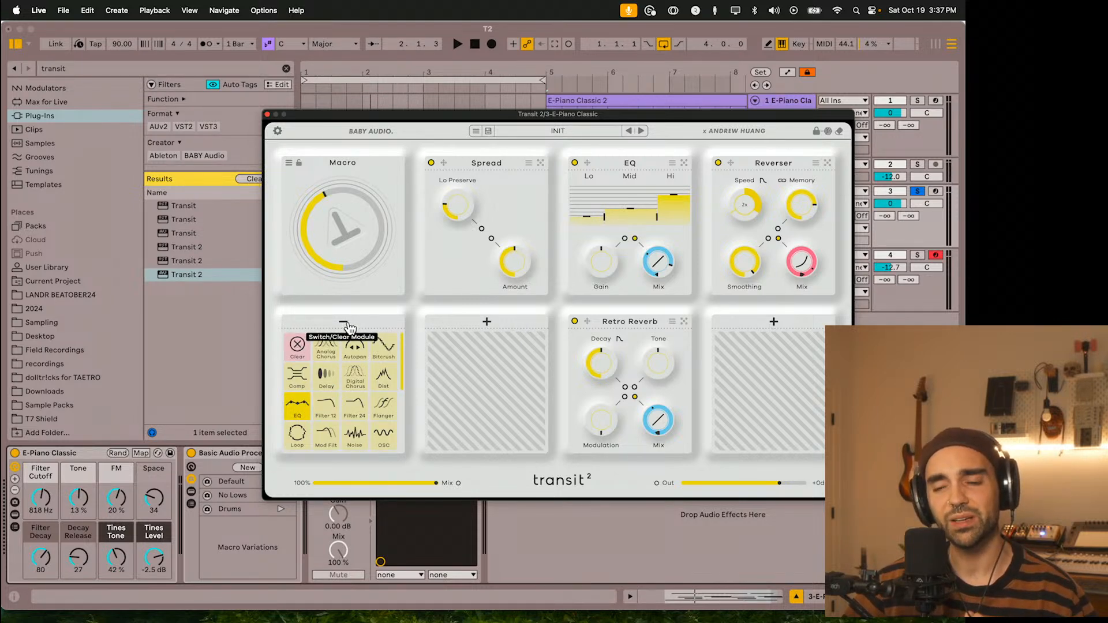
pyautogui.scroll(-2, 353, 392)
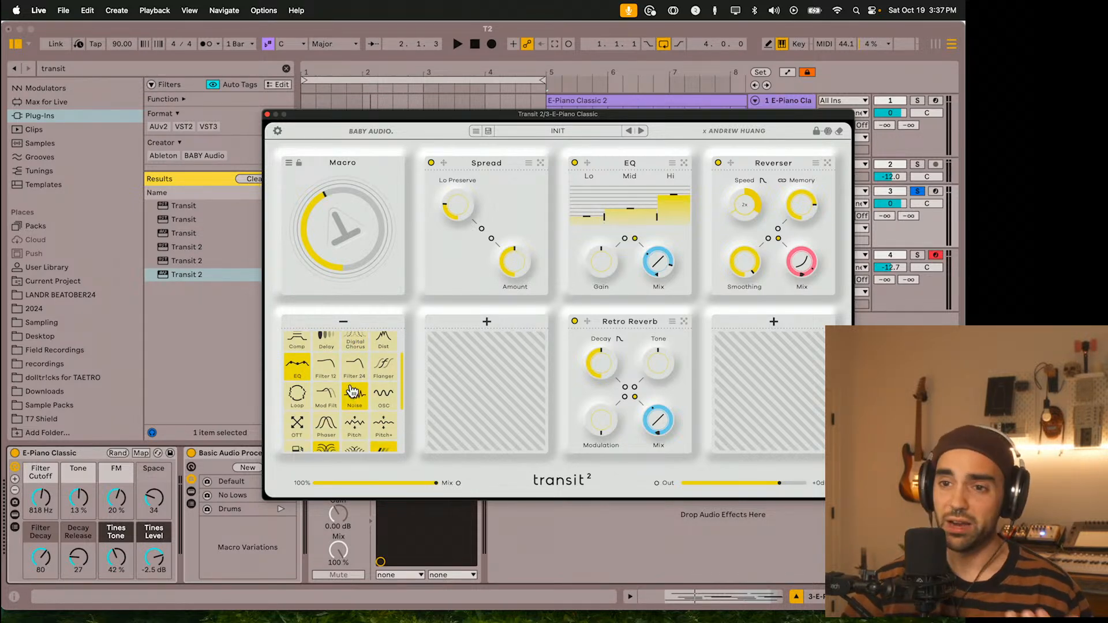
pyautogui.scroll(-2, 353, 392)
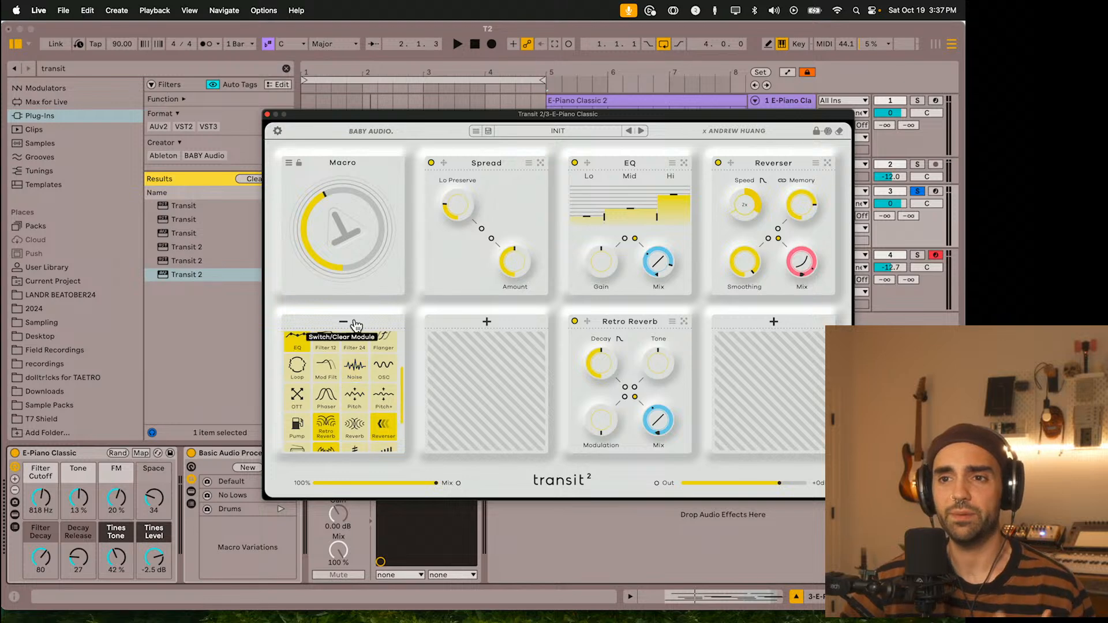
pyautogui.moveTo(472, 200)
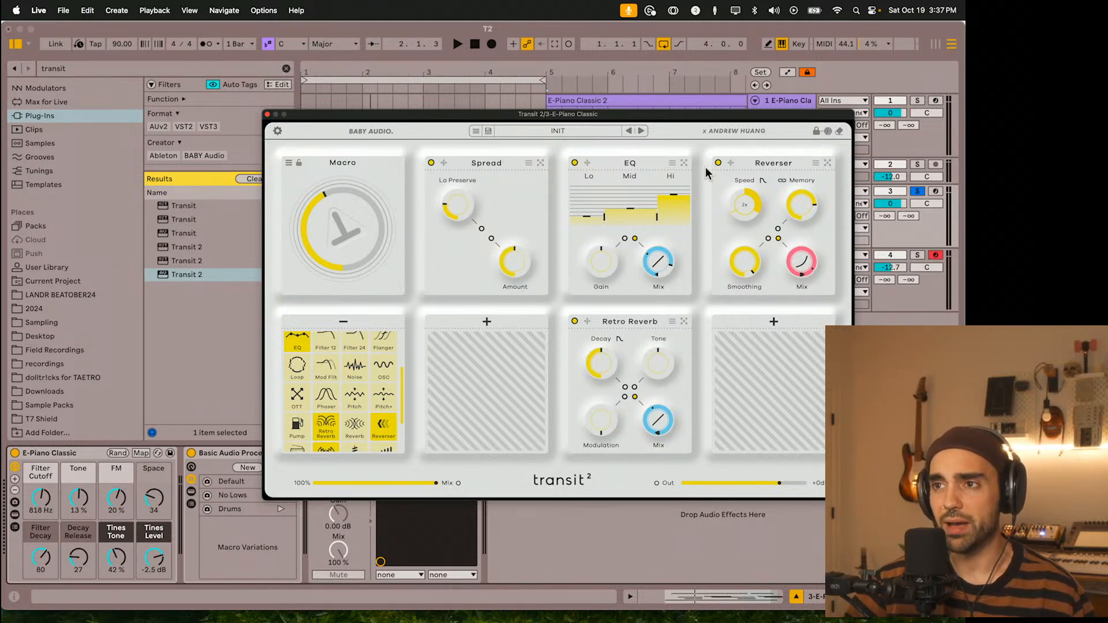
pyautogui.moveTo(379, 116); pyautogui.dragTo(450, 75)
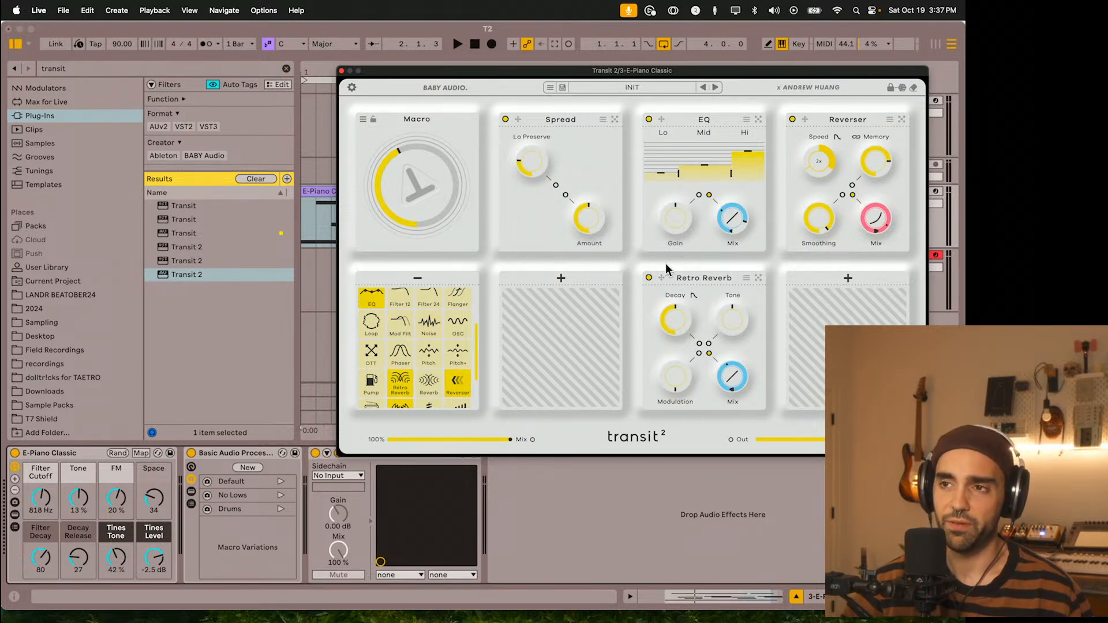
pyautogui.scroll(5, 52, 284)
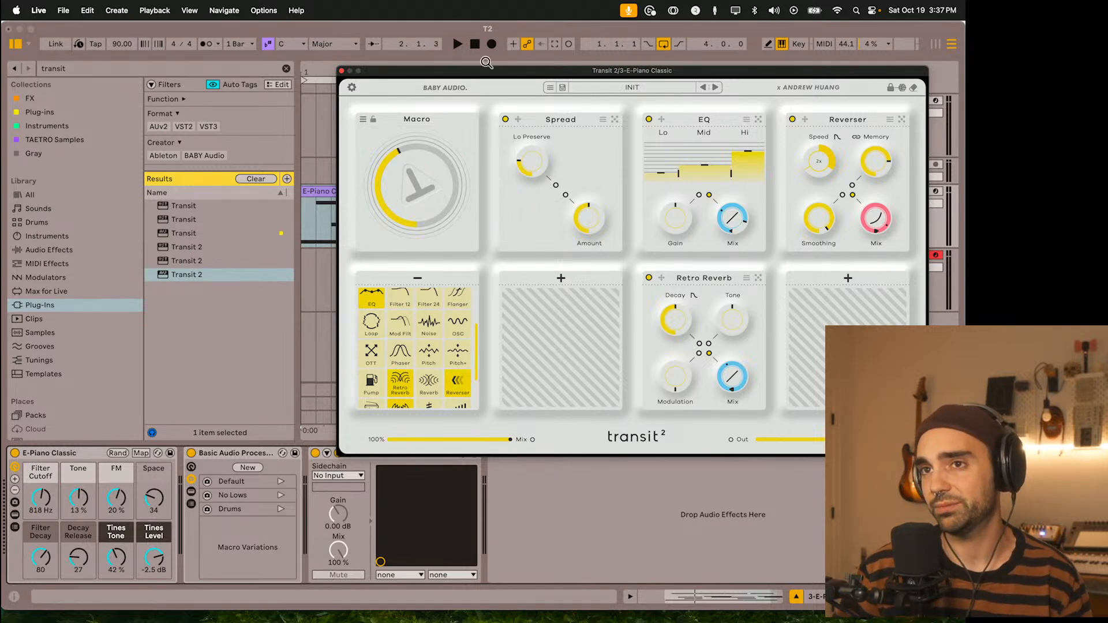
pyautogui.moveTo(477, 72); pyautogui.dragTo(356, 115)
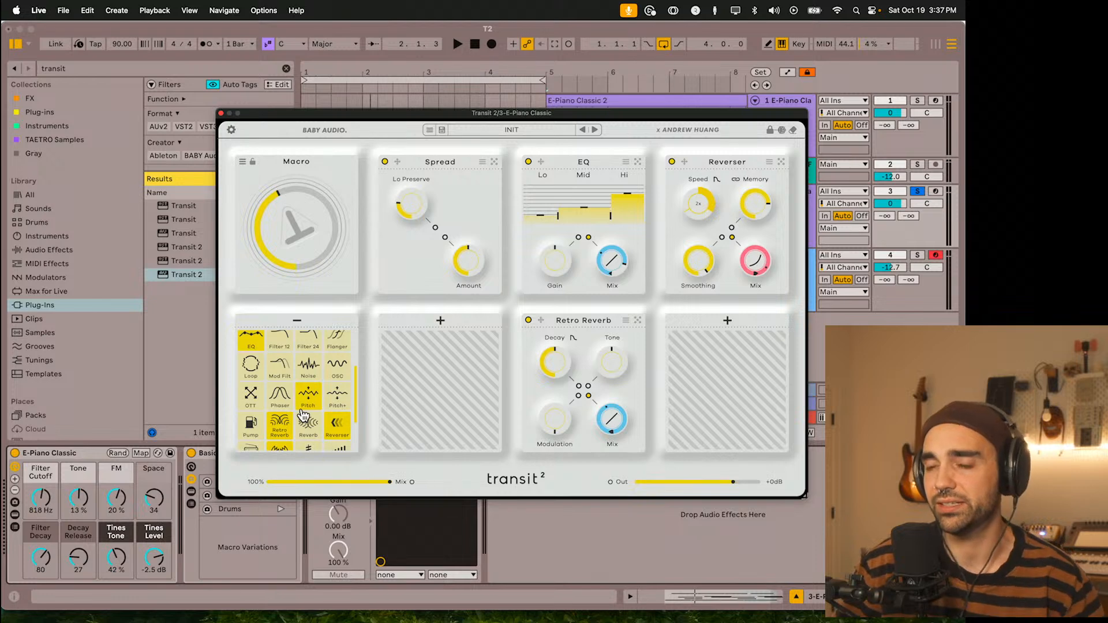
# Step: Add a Digital Chorus module in the empty slot beneath the Macro, start playback and make its Mix macro range start at 1
pyautogui.scroll(-3, 289, 404)
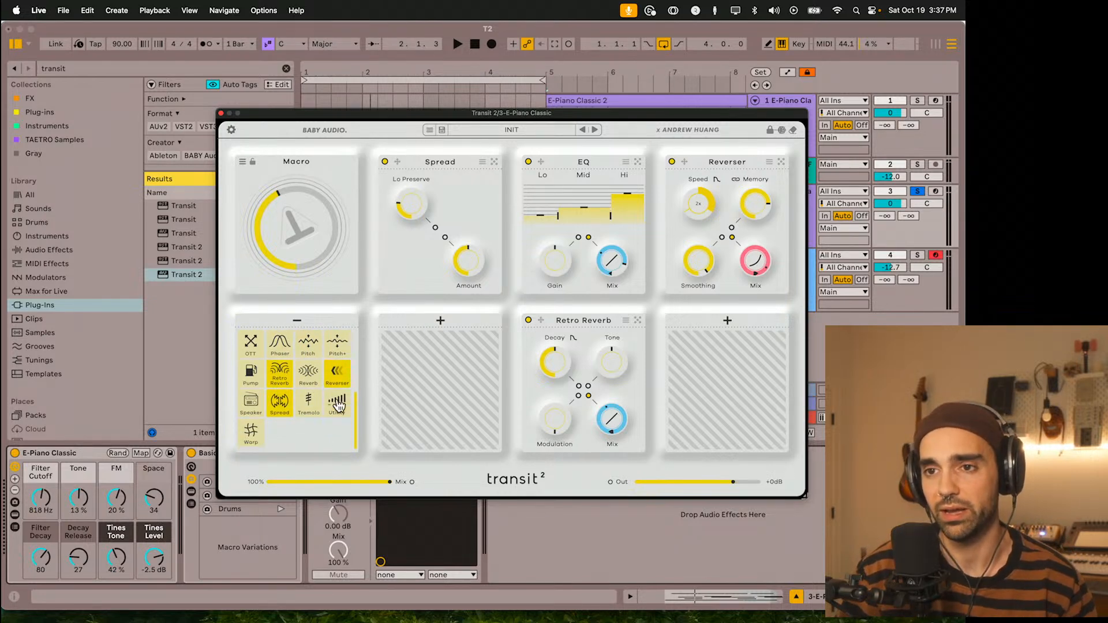
pyautogui.scroll(3, 307, 427)
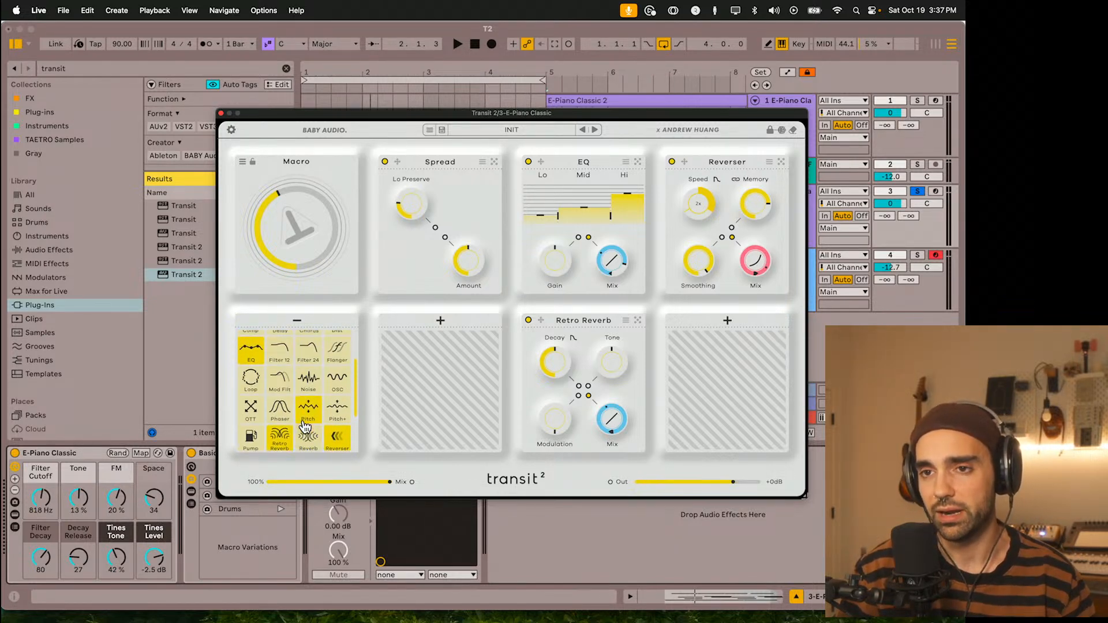
pyautogui.scroll(3, 305, 427)
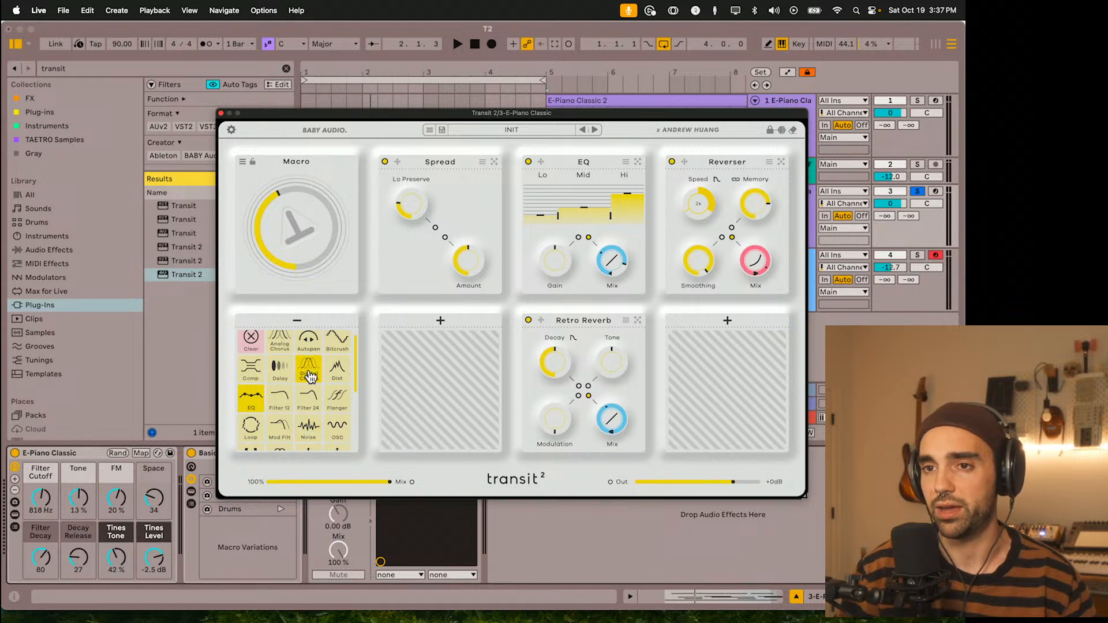
pyautogui.scroll(1, 310, 381)
pyautogui.click(309, 388)
pyautogui.press('space')
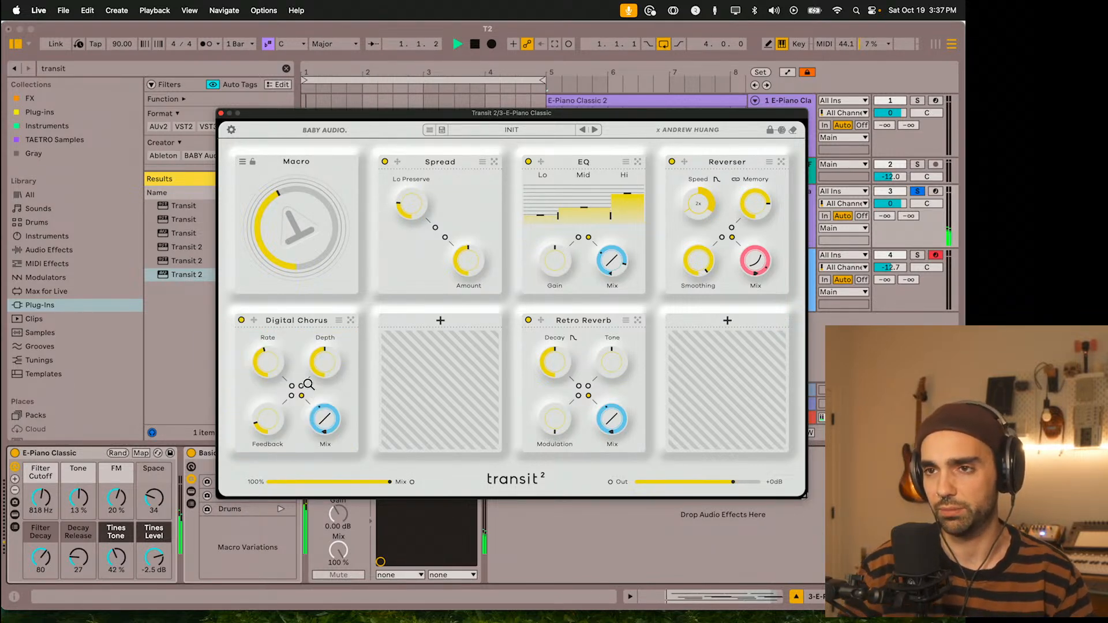
pyautogui.moveTo(313, 427); pyautogui.dragTo(314, 426)
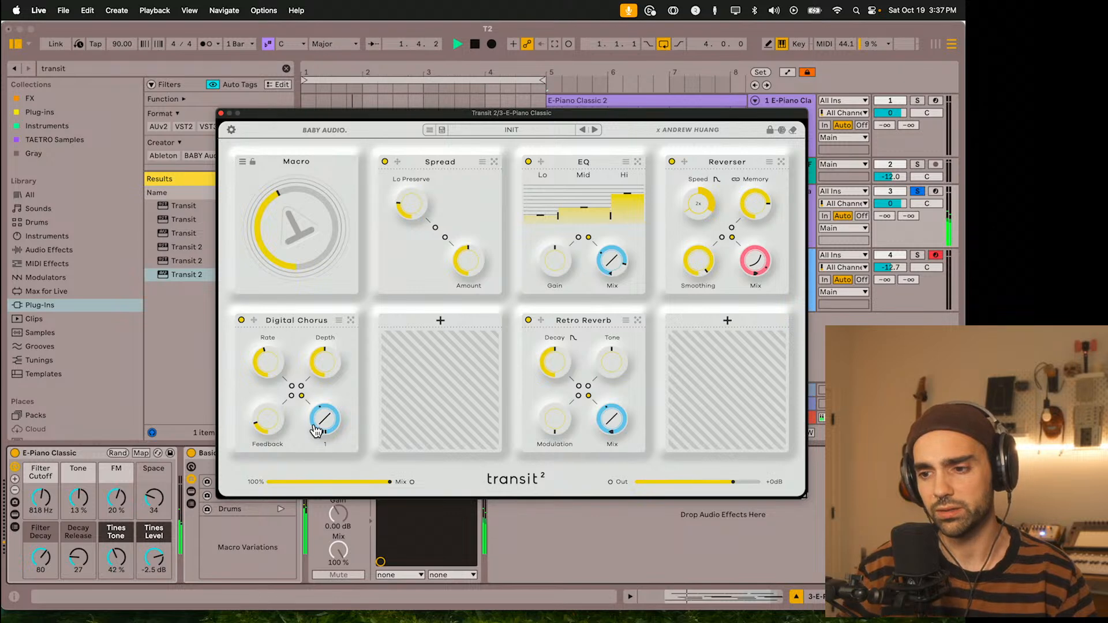
# Step: Add a Loop module between Digital Chorus and Retro Reverb, setting its Length to 42 and Smooth to 47 and raising its Mix
pyautogui.click(439, 324)
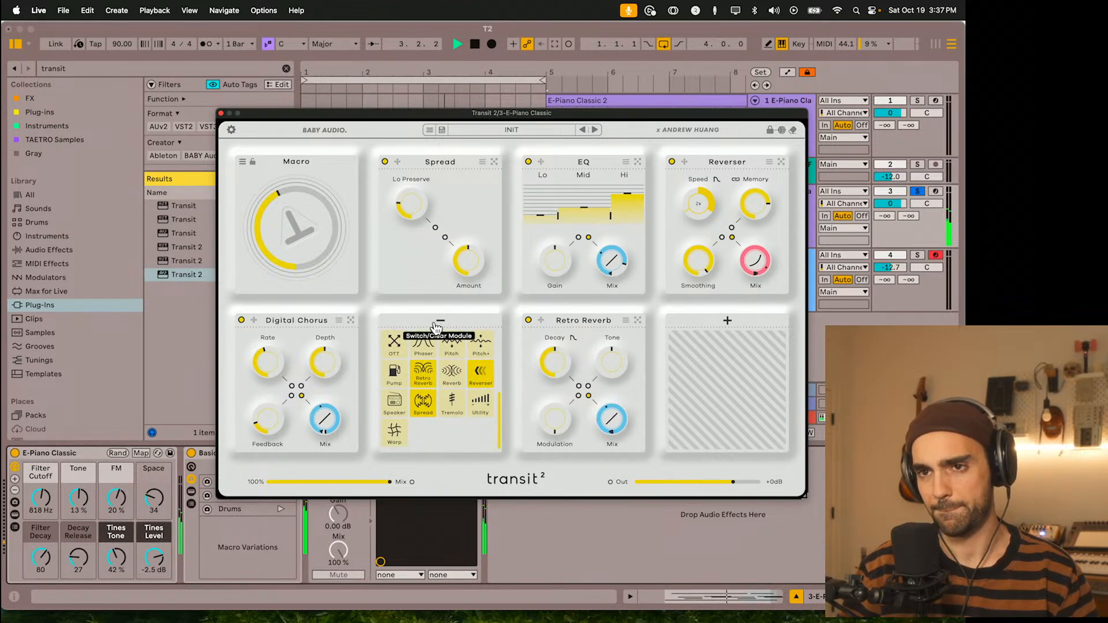
pyautogui.scroll(3, 462, 432)
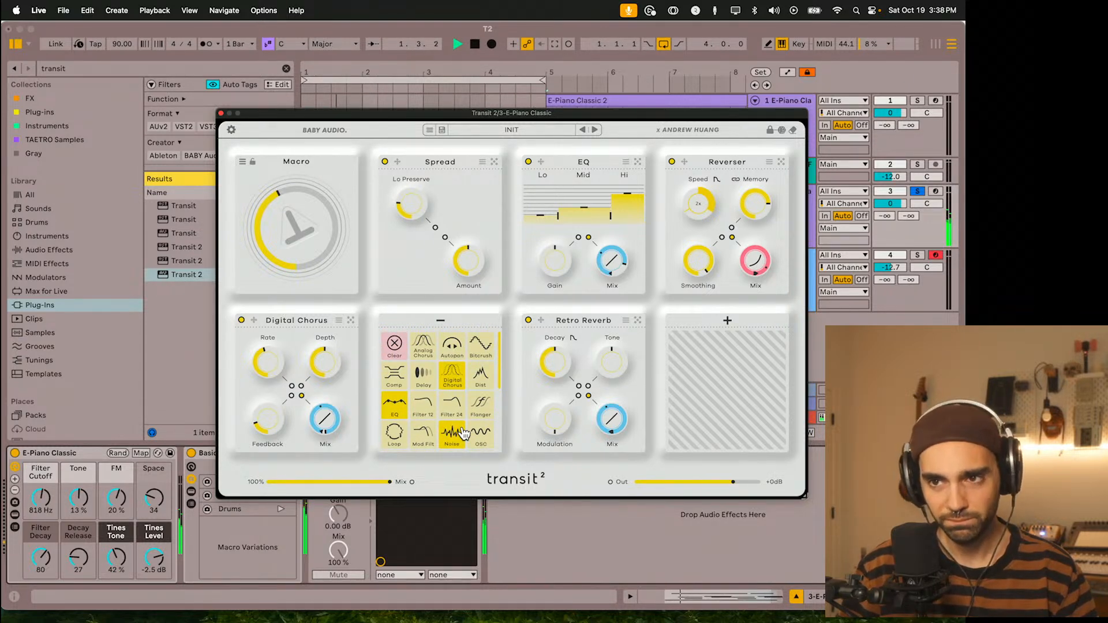
pyautogui.scroll(-2, 463, 432)
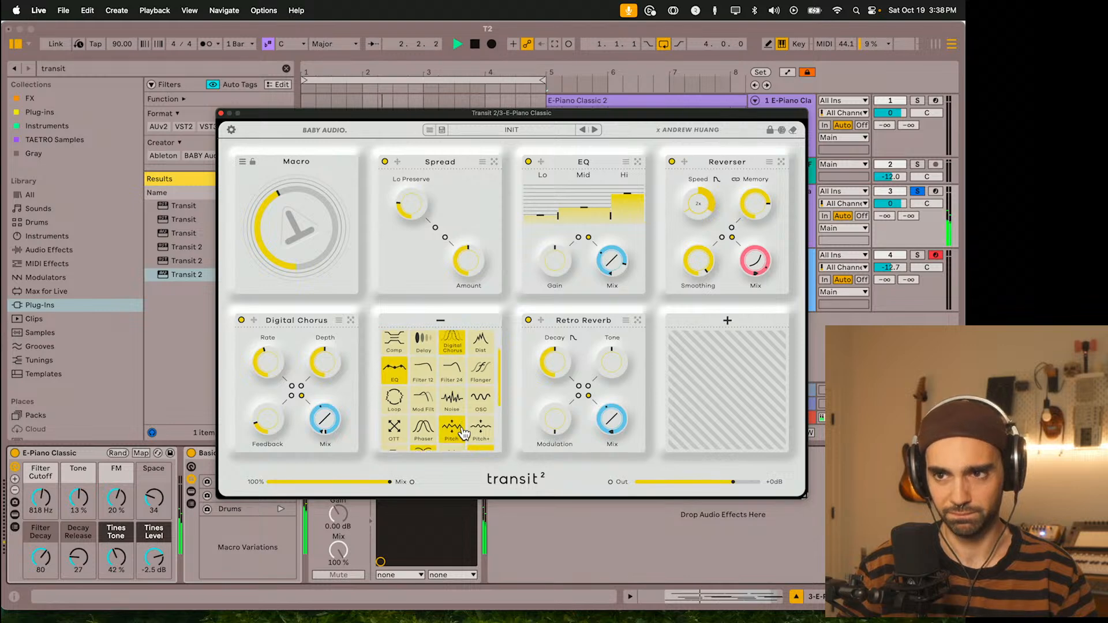
pyautogui.scroll(-3, 464, 432)
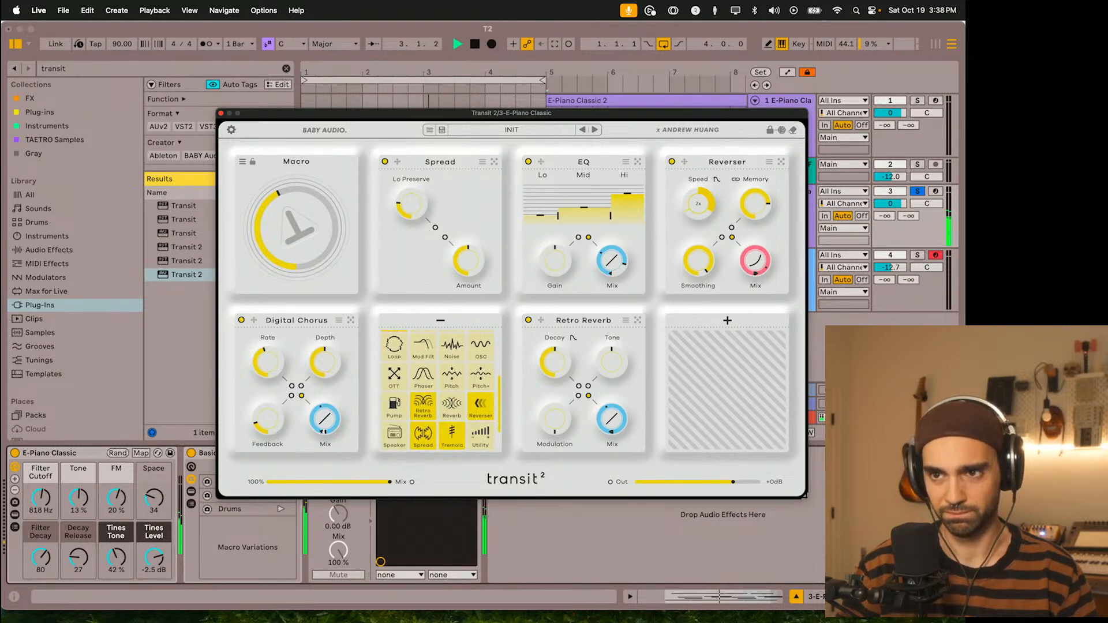
pyautogui.click(394, 342)
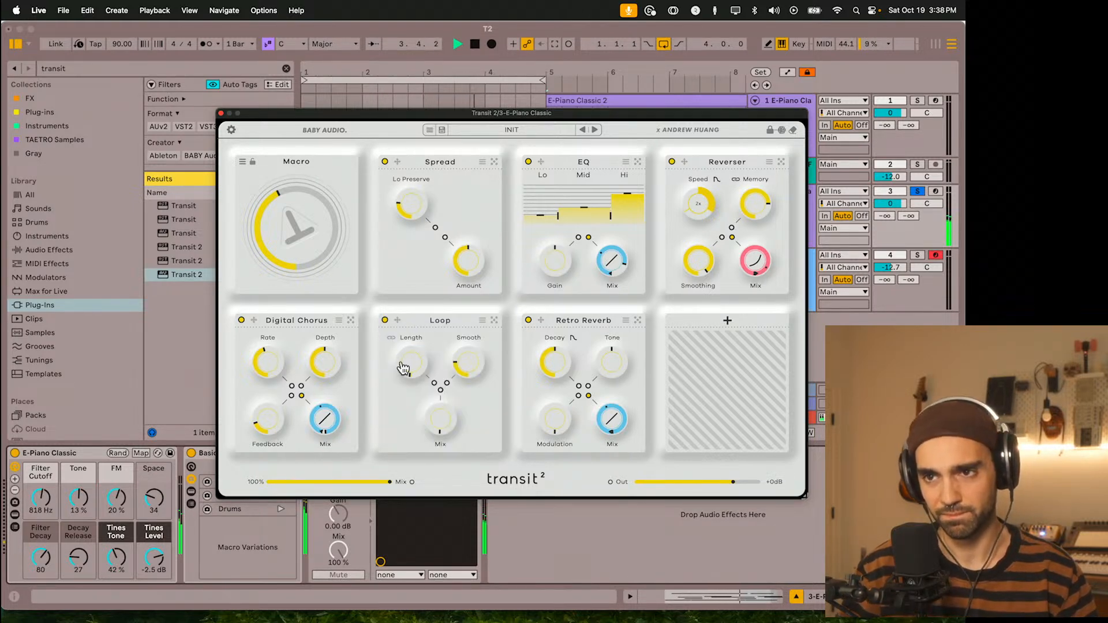
pyautogui.moveTo(420, 369); pyautogui.dragTo(417, 330)
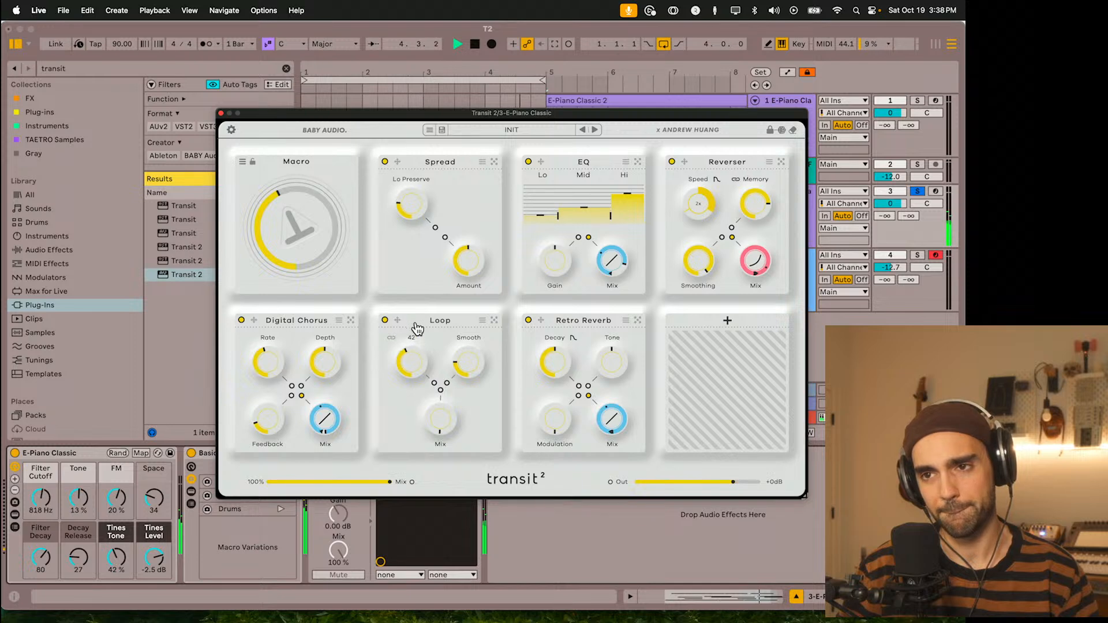
pyautogui.moveTo(439, 427); pyautogui.dragTo(470, 352)
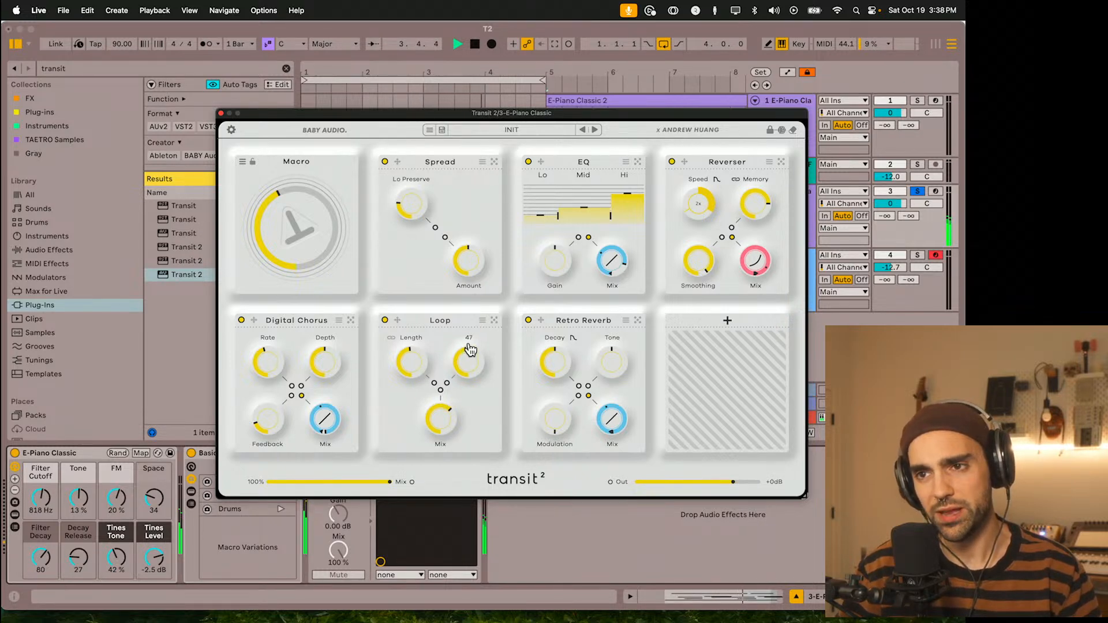
# Step: Link the Loop's Mix to the macro with an upper limit of 62, and test it with macro sweeps during playback
pyautogui.moveTo(295, 219); pyautogui.dragTo(301, 260)
pyautogui.click(441, 392)
pyautogui.moveTo(302, 240)
pyautogui.mouseDown()
pyautogui.moveTo(277, 174)
pyautogui.moveTo(302, 250)
pyautogui.mouseUp()
pyautogui.moveTo(440, 436); pyautogui.dragTo(447, 379)
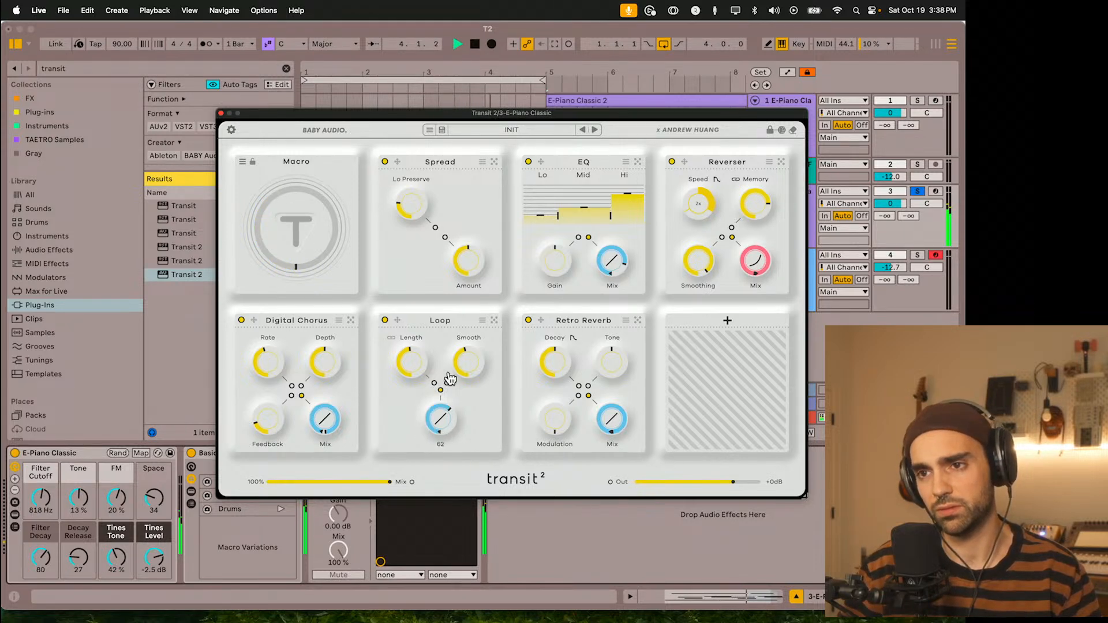
pyautogui.moveTo(302, 228); pyautogui.dragTo(316, 346)
pyautogui.press('space')
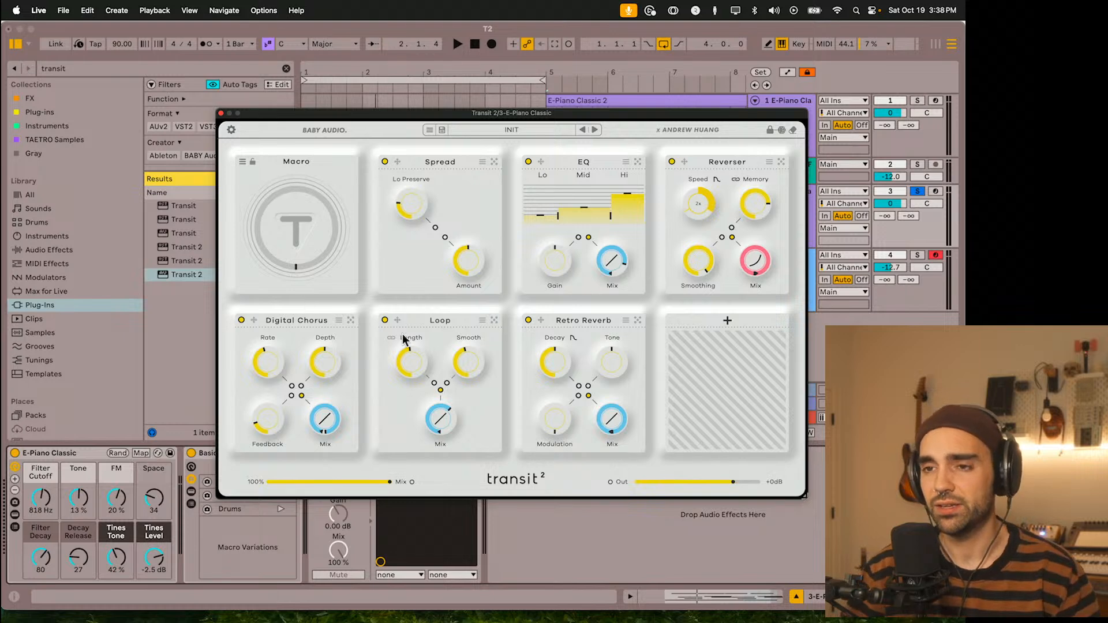
# Step: Bypass Spread, EQ, Reverser, Retro Reverb and Digital Chorus so only the Loop stays active, and start playback
pyautogui.click(385, 162)
pyautogui.click(528, 161)
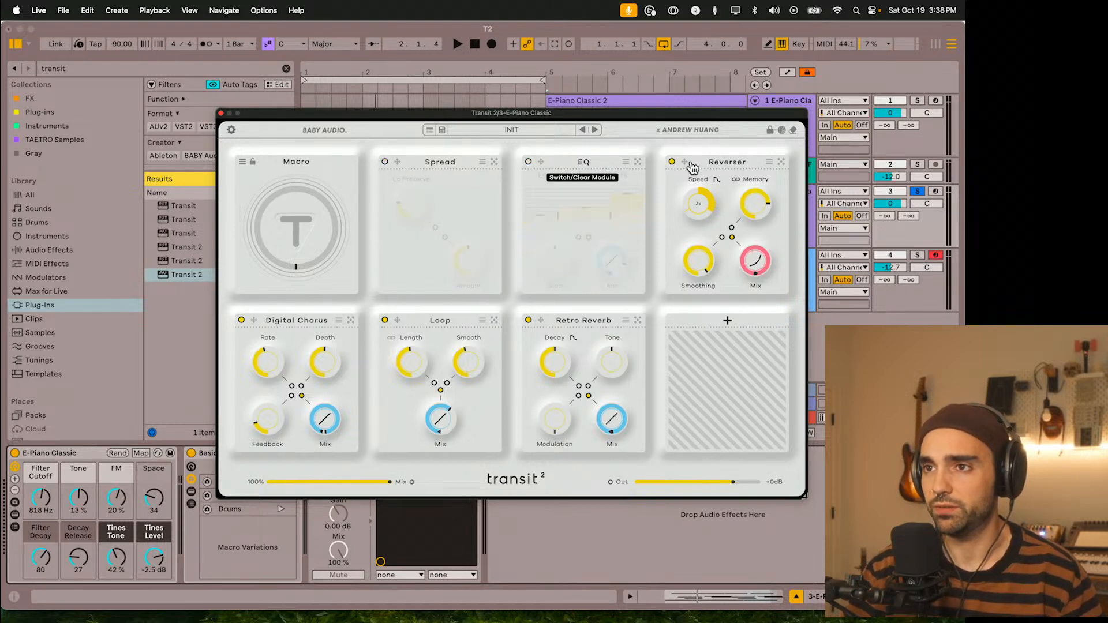
pyautogui.click(672, 162)
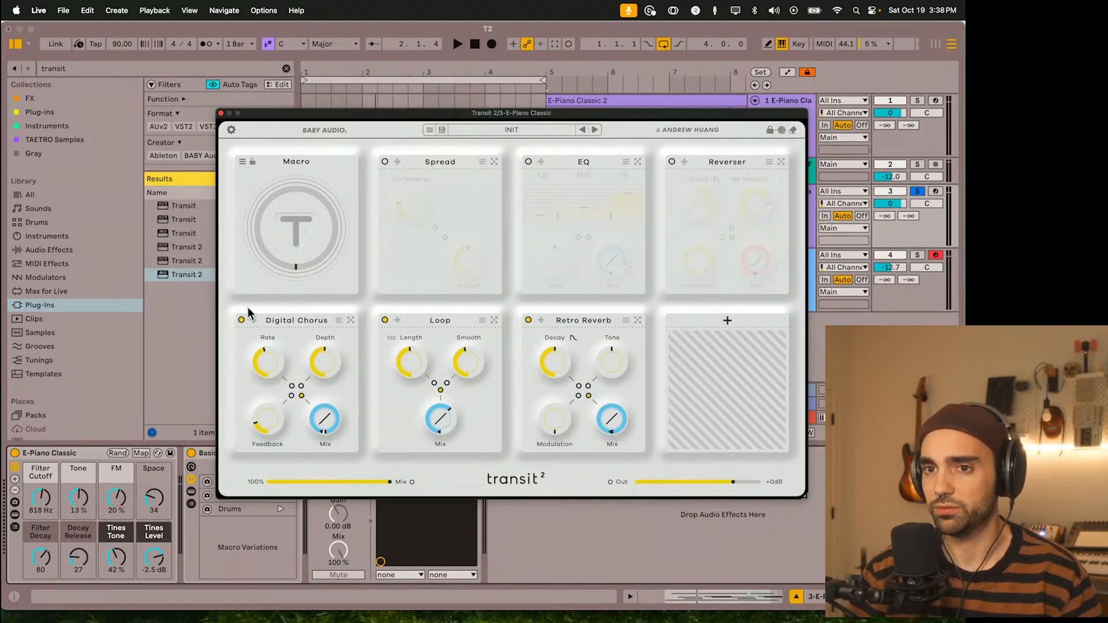
pyautogui.click(528, 321)
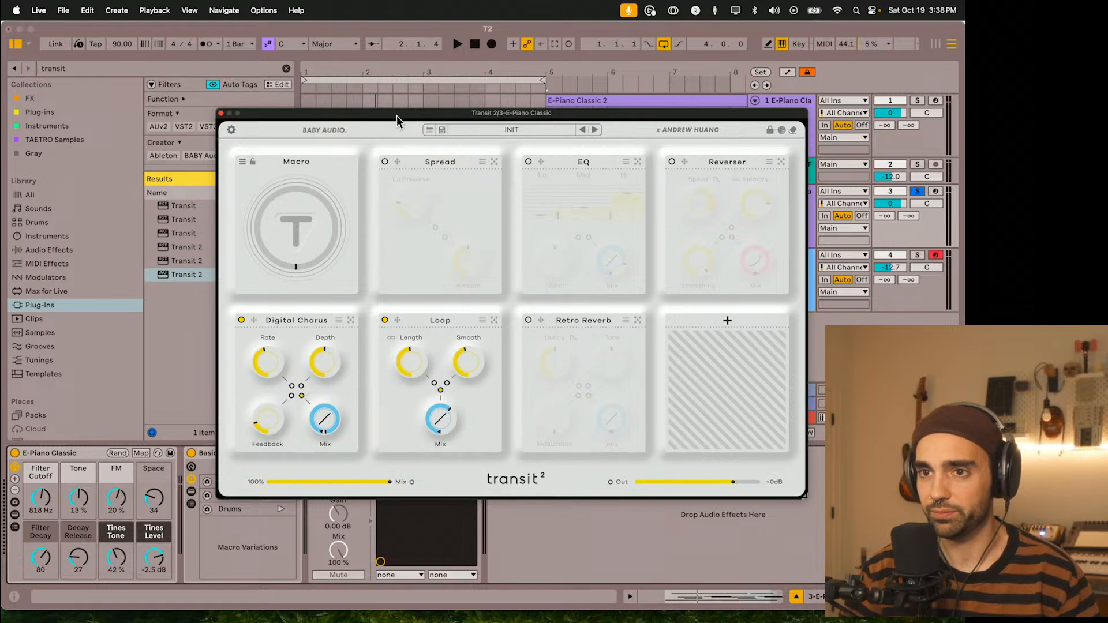
pyautogui.moveTo(399, 116); pyautogui.dragTo(347, 116)
pyautogui.click(190, 317)
pyautogui.press('space')
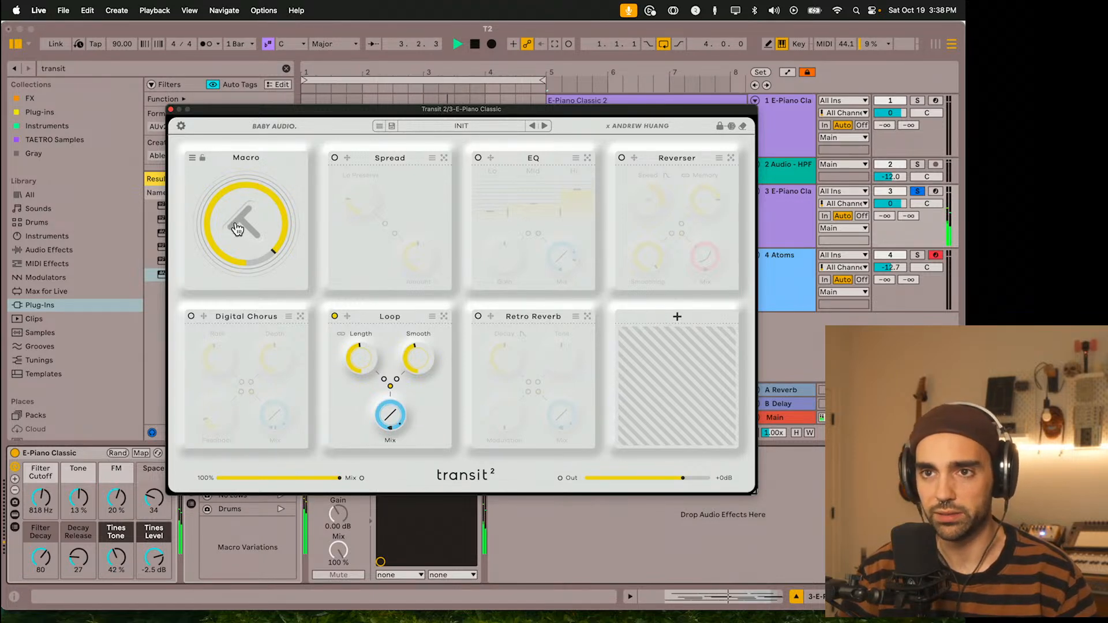
# Step: Adjust the Loop's Length while sweeping the macro during playback, and stop playback
pyautogui.moveTo(240, 213)
pyautogui.mouseDown()
pyautogui.moveTo(250, 312)
pyautogui.moveTo(245, 226)
pyautogui.mouseUp()
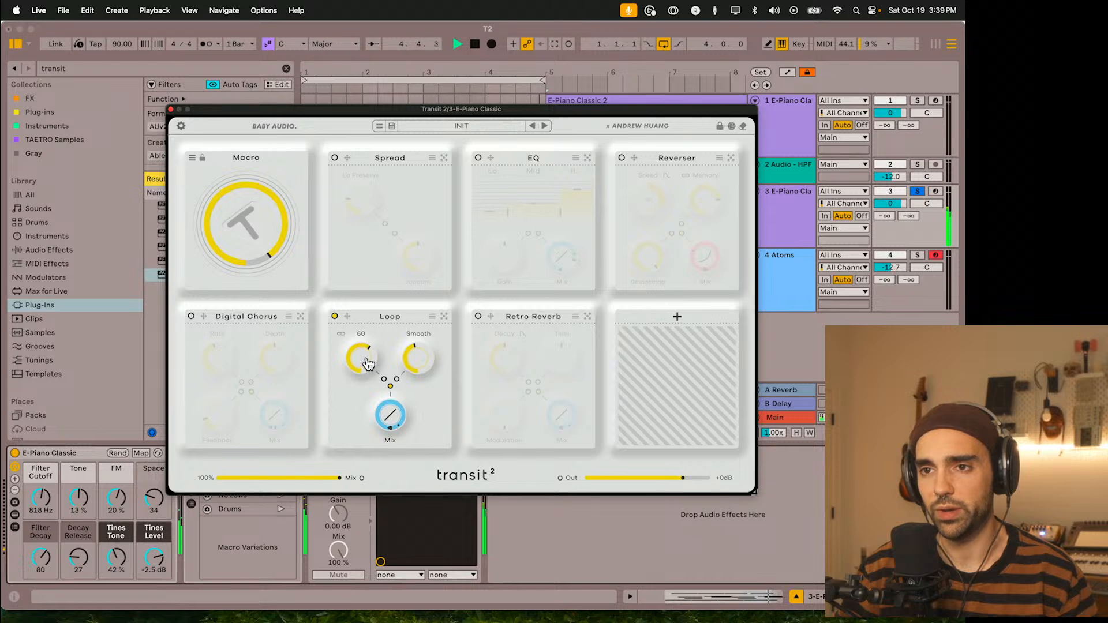
pyautogui.moveTo(366, 363); pyautogui.dragTo(361, 364)
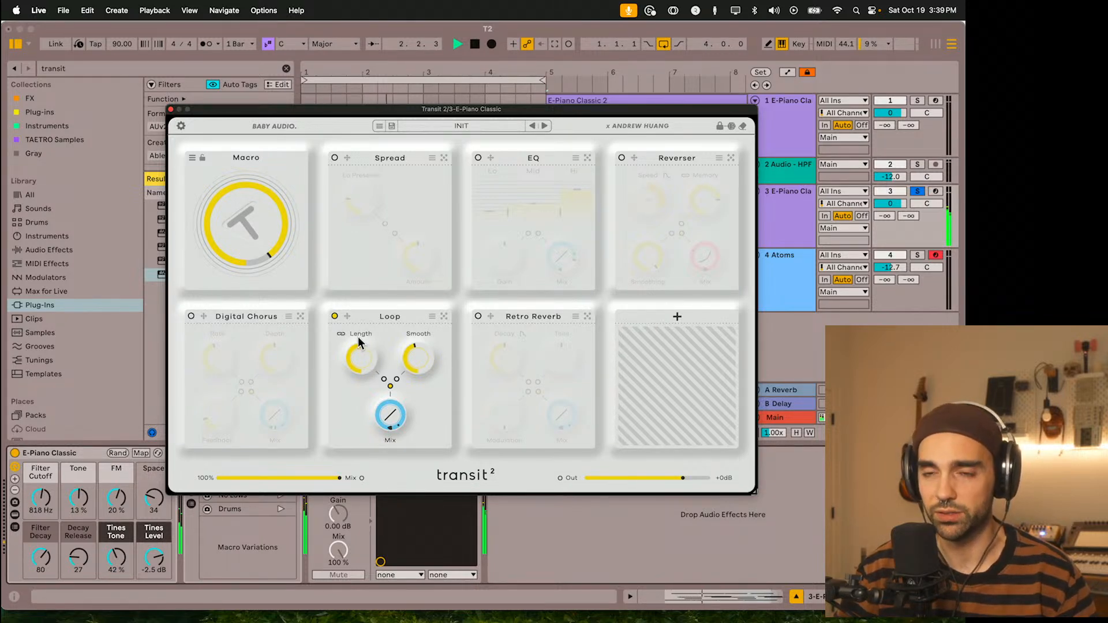
pyautogui.moveTo(247, 233); pyautogui.dragTo(241, 273)
pyautogui.press('space')
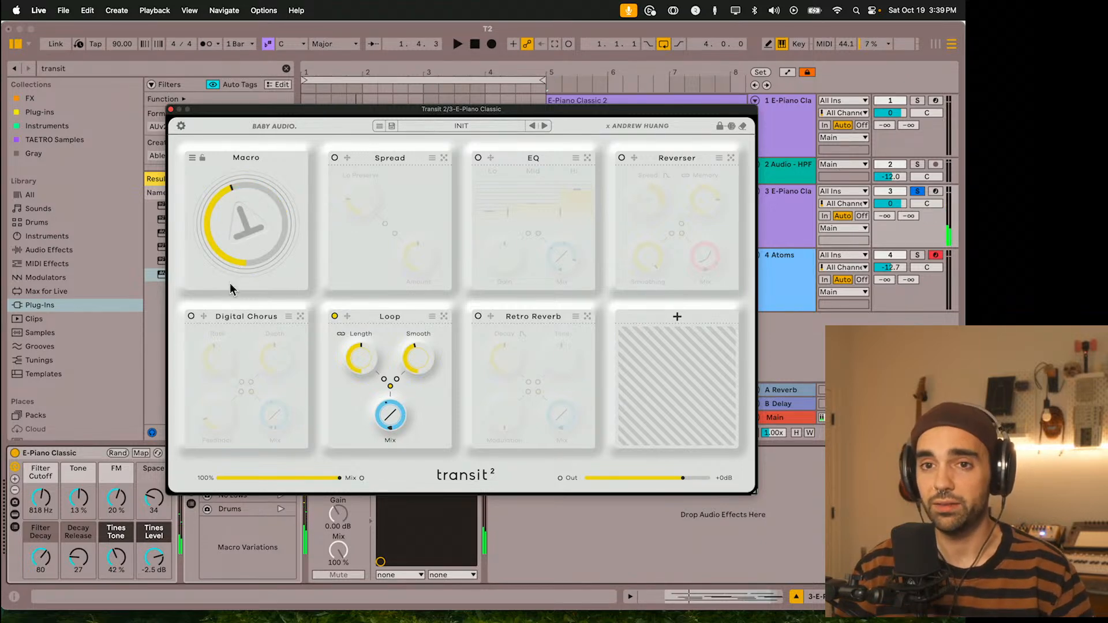
# Step: Search the audio effects for "beat", add Beat Repeat after Transit 2 on the E-Piano track, and play it
pyautogui.click(58, 249)
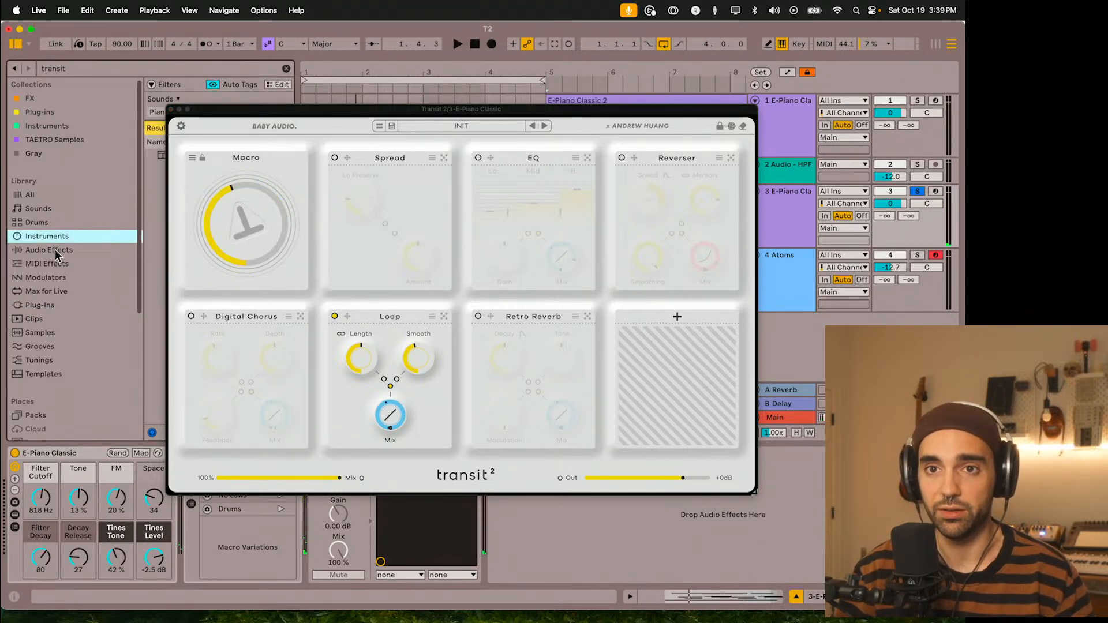
pyautogui.click(171, 109)
pyautogui.press('super+a')
pyautogui.write('beat')
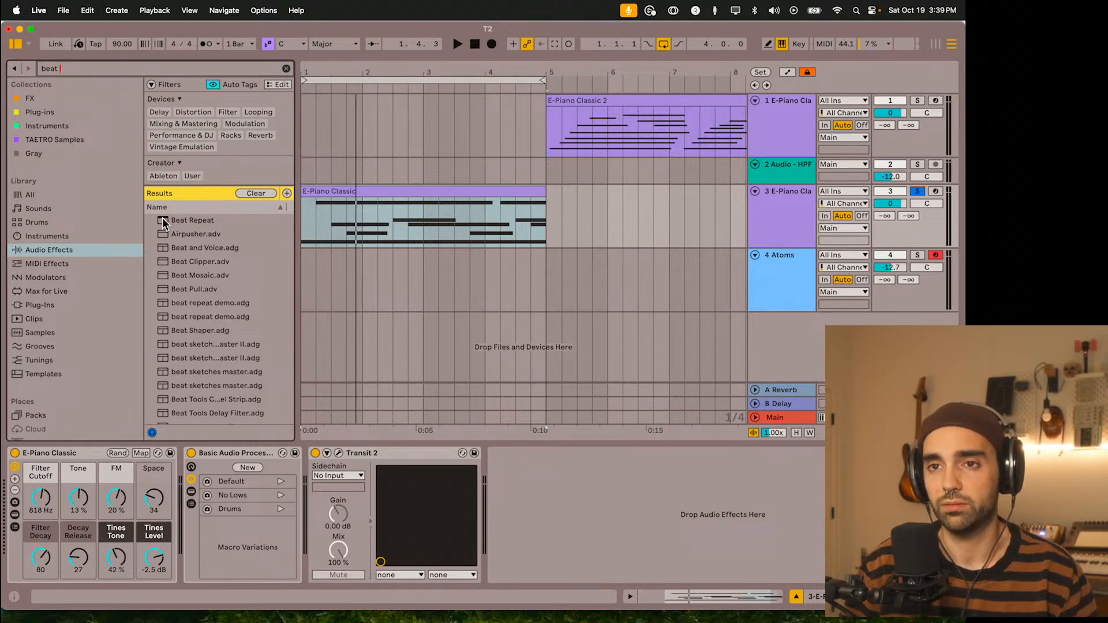
pyautogui.moveTo(167, 219); pyautogui.dragTo(594, 462)
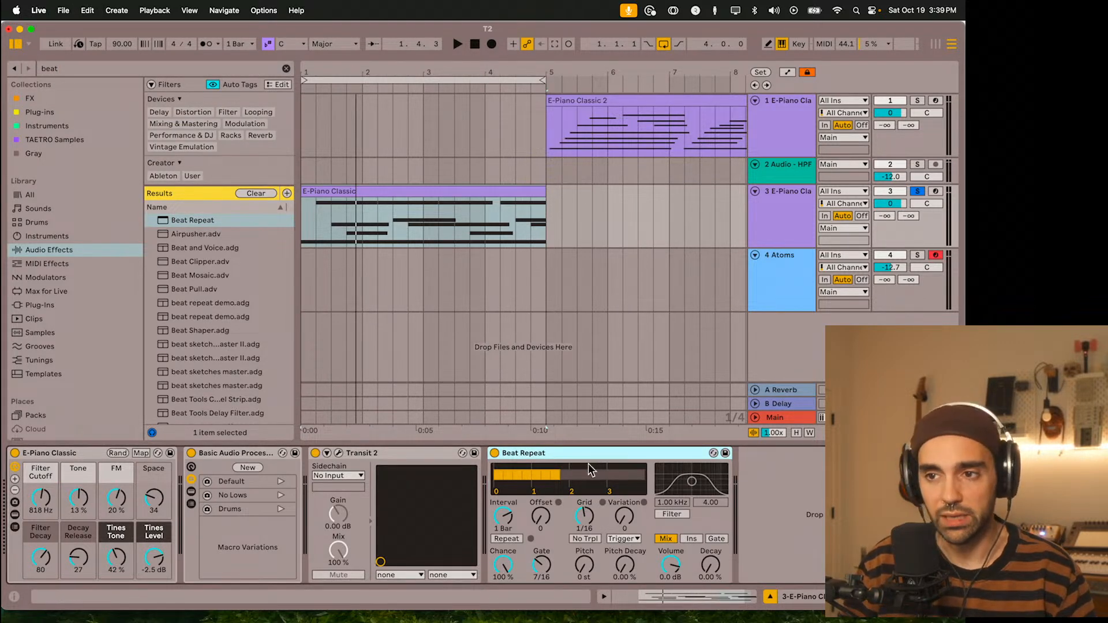
pyautogui.press('space')
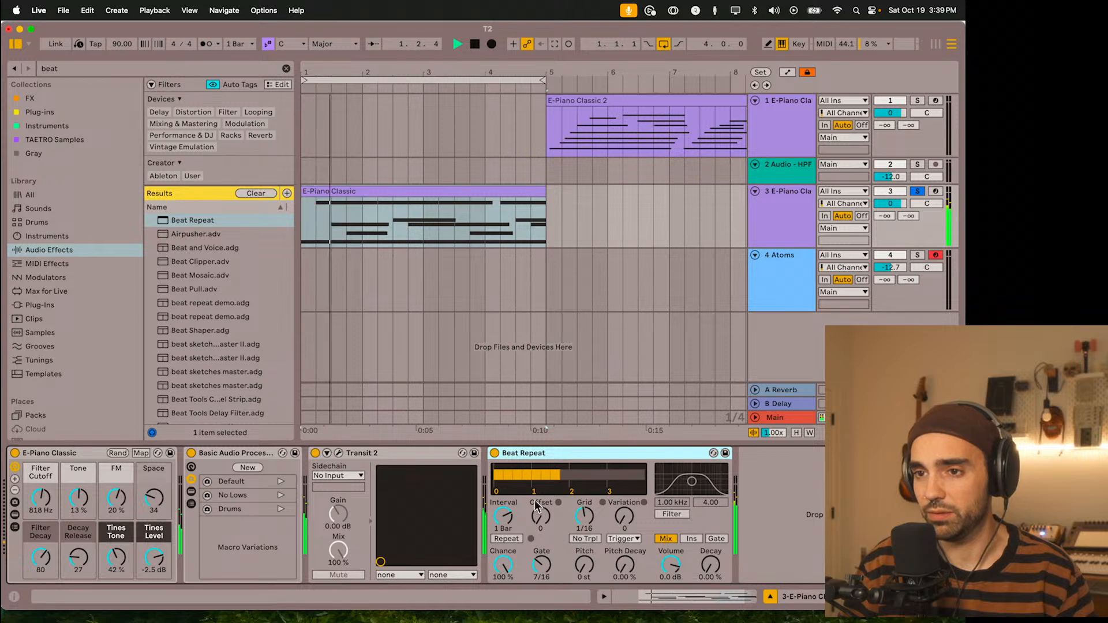
# Step: Switch off and delete Beat Repeat, and reopen the Transit 2 window
pyautogui.click(495, 452)
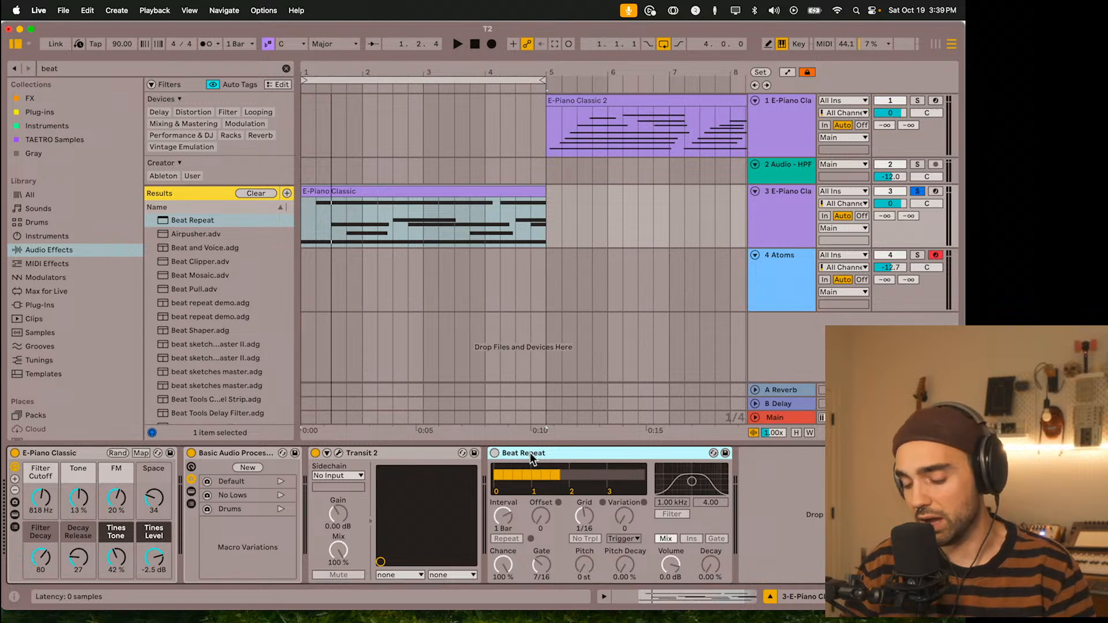
pyautogui.press('Delete')
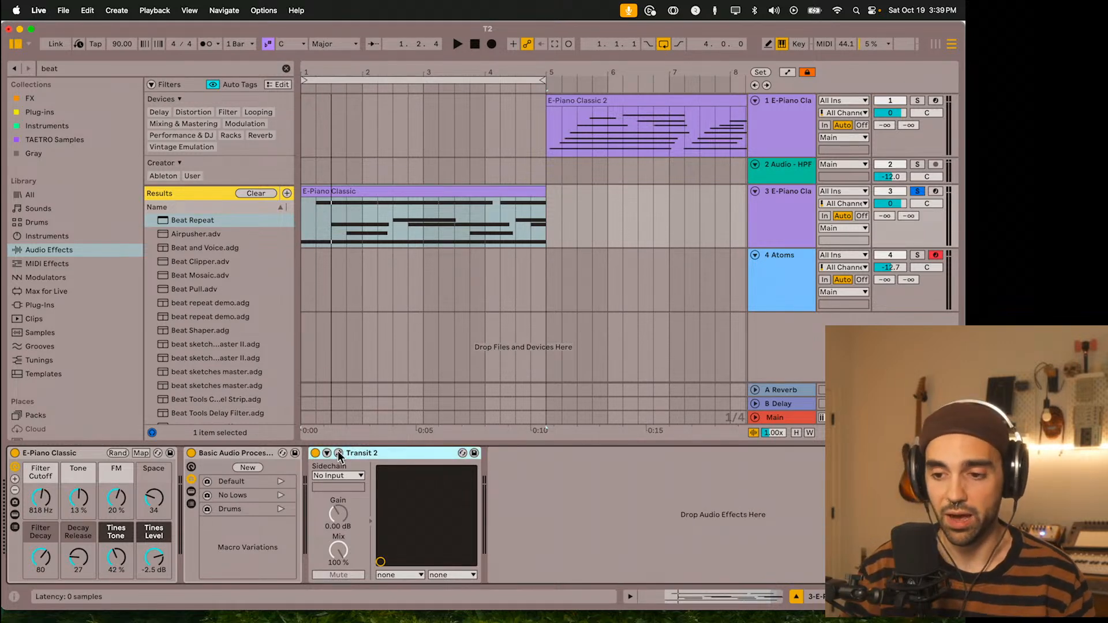
pyautogui.click(339, 454)
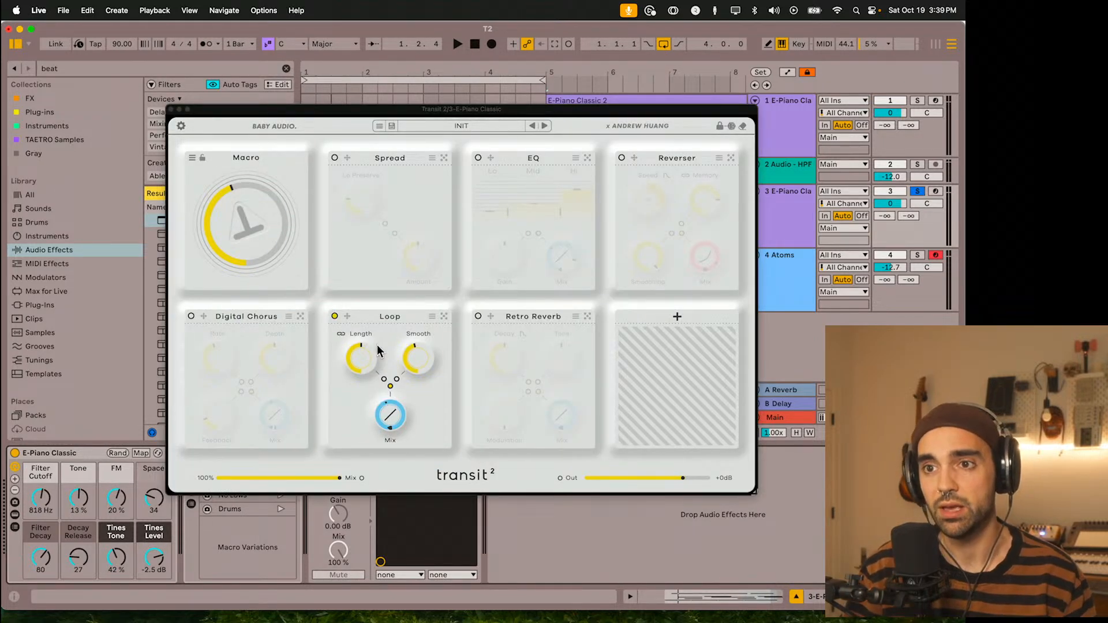
# Step: Raise the Loop's Smooth during playback, sweep the macro back to zero and stop playback
pyautogui.moveTo(251, 228); pyautogui.dragTo(254, 286)
pyautogui.press('space')
pyautogui.moveTo(409, 370); pyautogui.dragTo(371, 366)
pyautogui.moveTo(229, 207); pyautogui.dragTo(242, 280)
pyautogui.press('space')
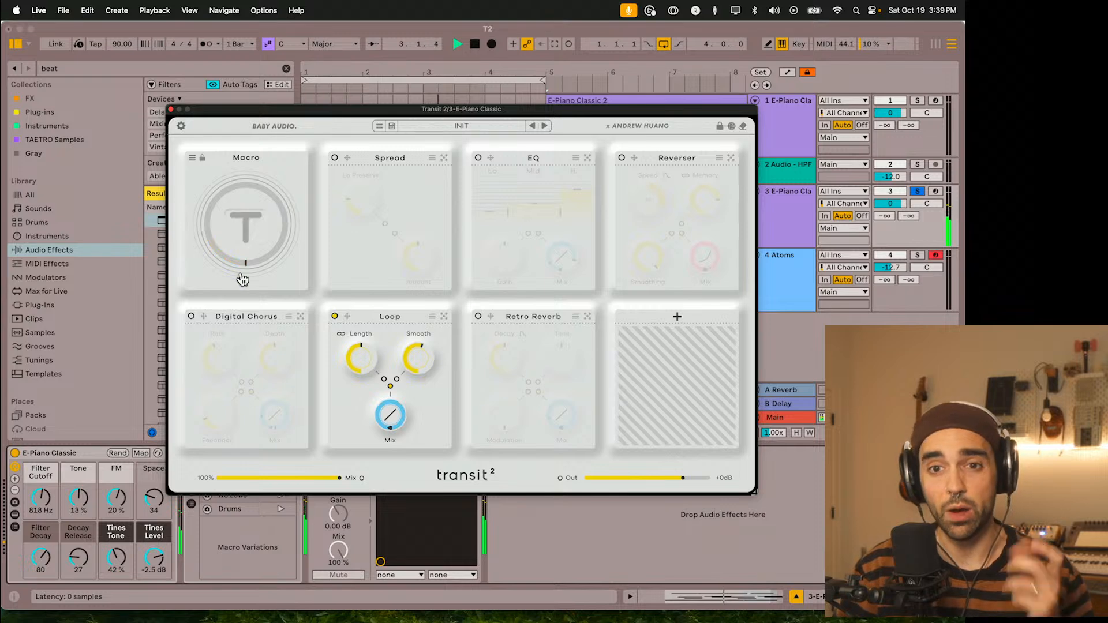
pyautogui.press('space')
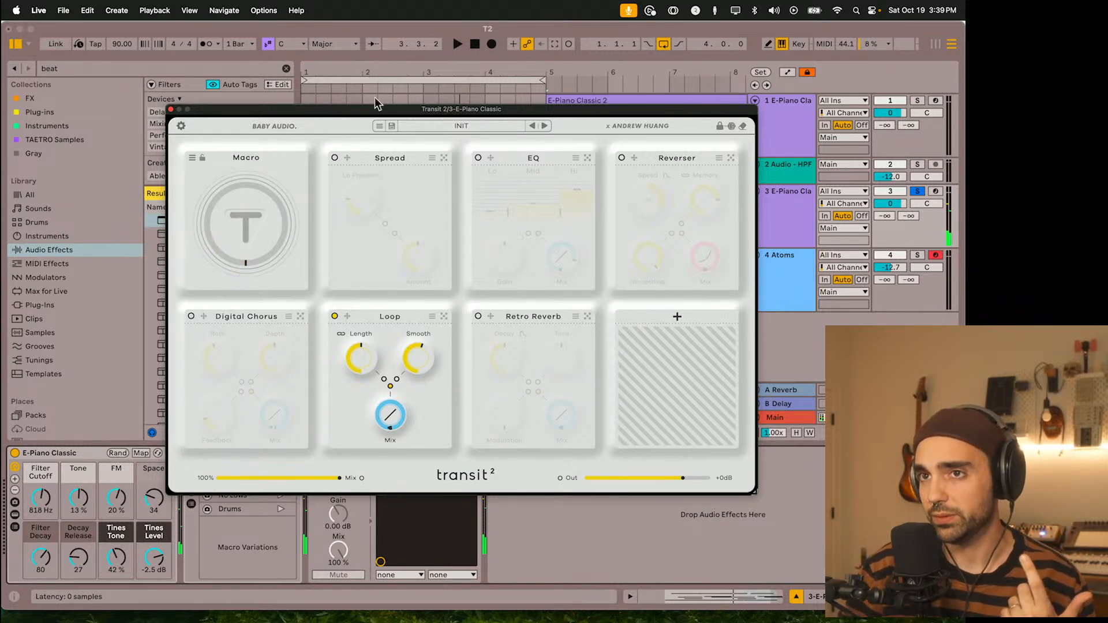
# Step: Lower the Out level to about -9 dB, link it to the macro with a lower limit of about 60%, and test the sweep
pyautogui.moveTo(362, 108); pyautogui.dragTo(298, 77)
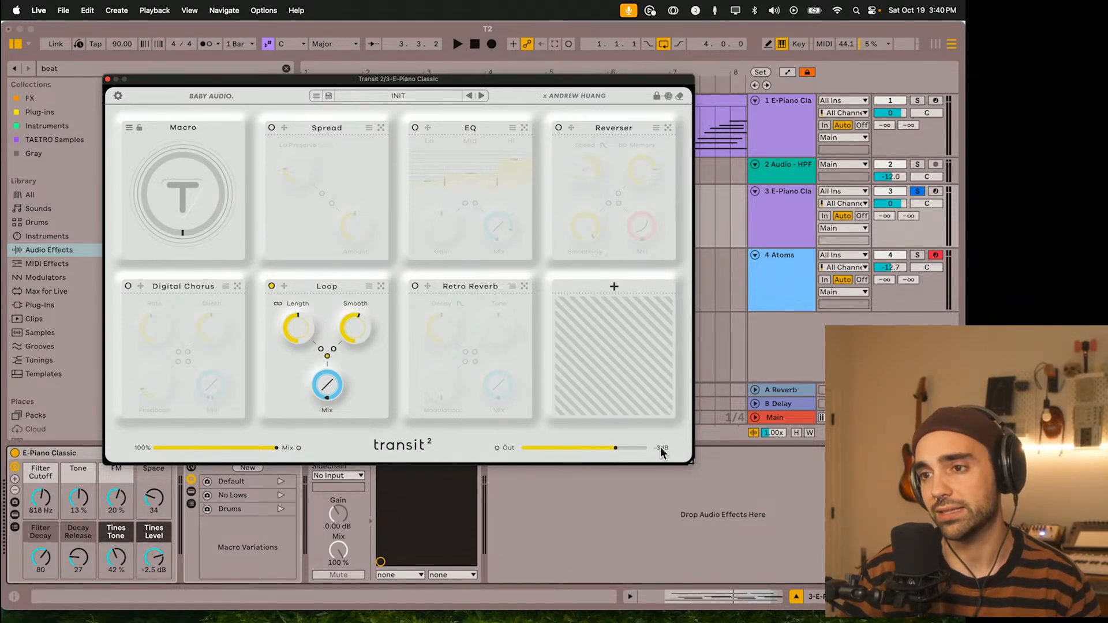
pyautogui.moveTo(613, 454); pyautogui.dragTo(600, 456)
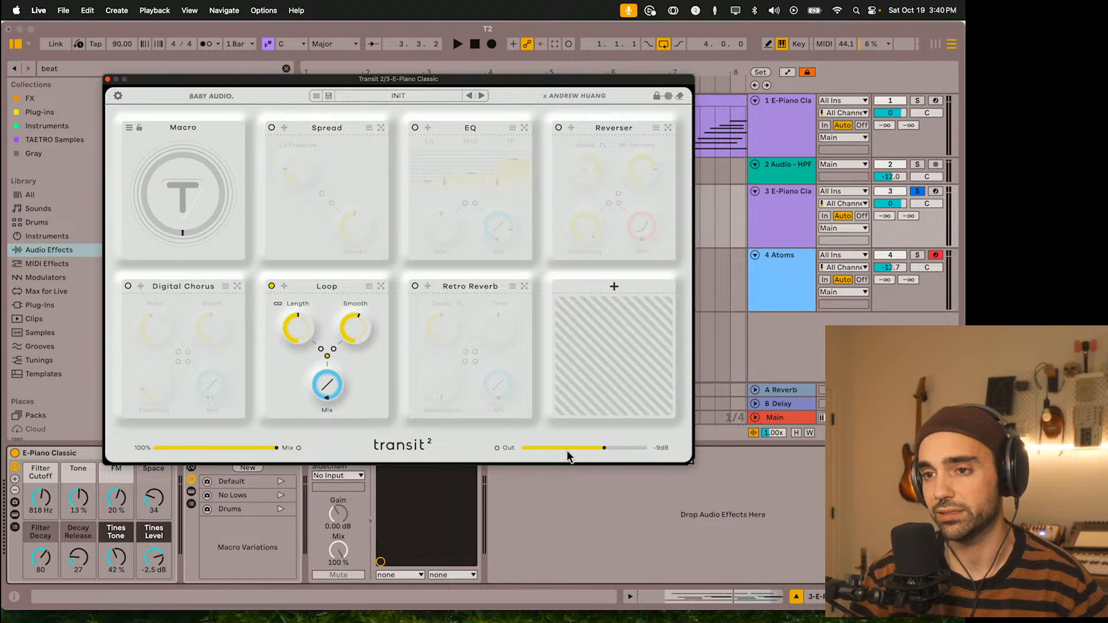
pyautogui.click(498, 449)
pyautogui.moveTo(533, 450); pyautogui.dragTo(597, 451)
pyautogui.moveTo(185, 206); pyautogui.dragTo(200, 123)
pyautogui.moveTo(208, 116); pyautogui.dragTo(200, 173)
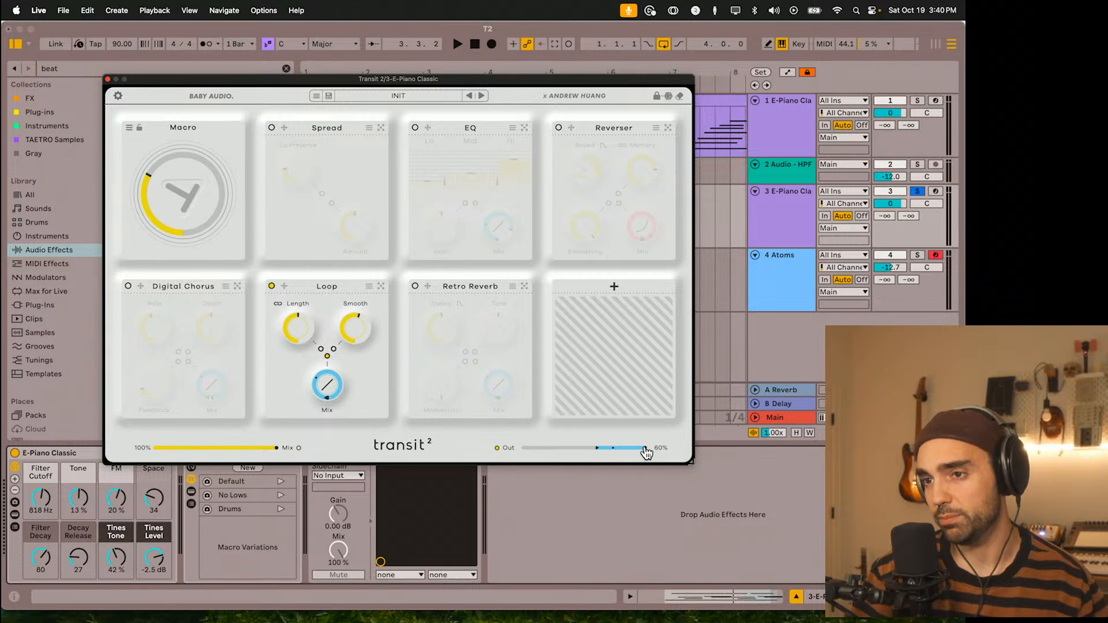
# Step: Try an inverted macro range on the Out level, and restore the upward range with its lower limit at 62%
pyautogui.moveTo(647, 454)
pyautogui.mouseDown()
pyautogui.moveTo(569, 452)
pyautogui.moveTo(657, 454)
pyautogui.mouseUp()
pyautogui.moveTo(566, 451); pyautogui.dragTo(599, 452)
pyautogui.moveTo(178, 220); pyautogui.dragTo(179, 362)
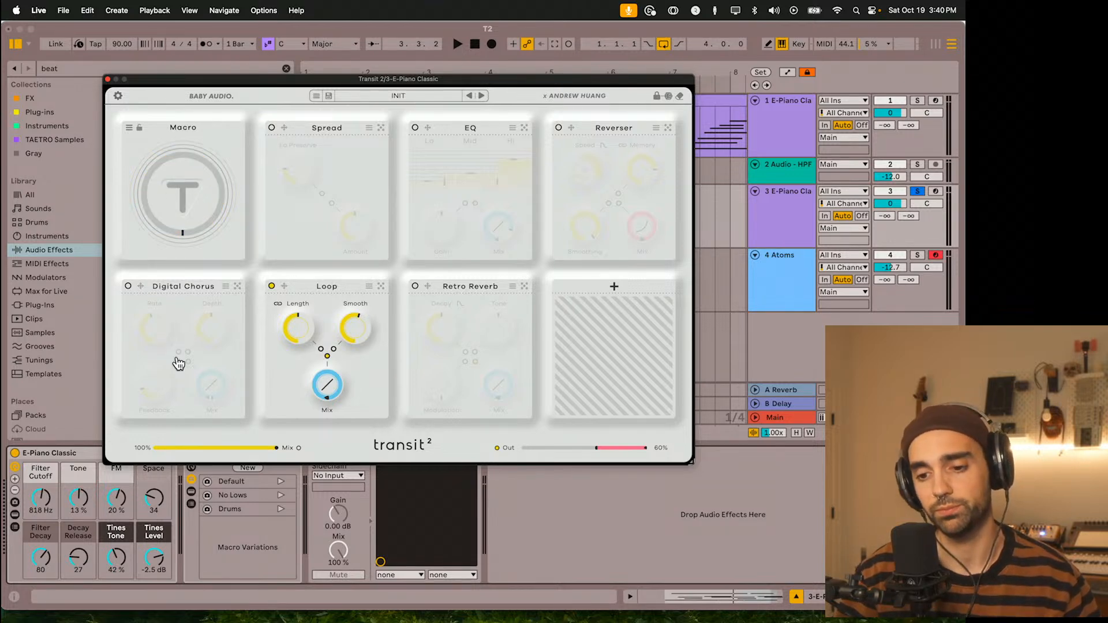
pyautogui.moveTo(646, 452)
pyautogui.mouseDown()
pyautogui.moveTo(571, 453)
pyautogui.moveTo(647, 454)
pyautogui.mouseUp()
pyautogui.moveTo(558, 456); pyautogui.dragTo(602, 455)
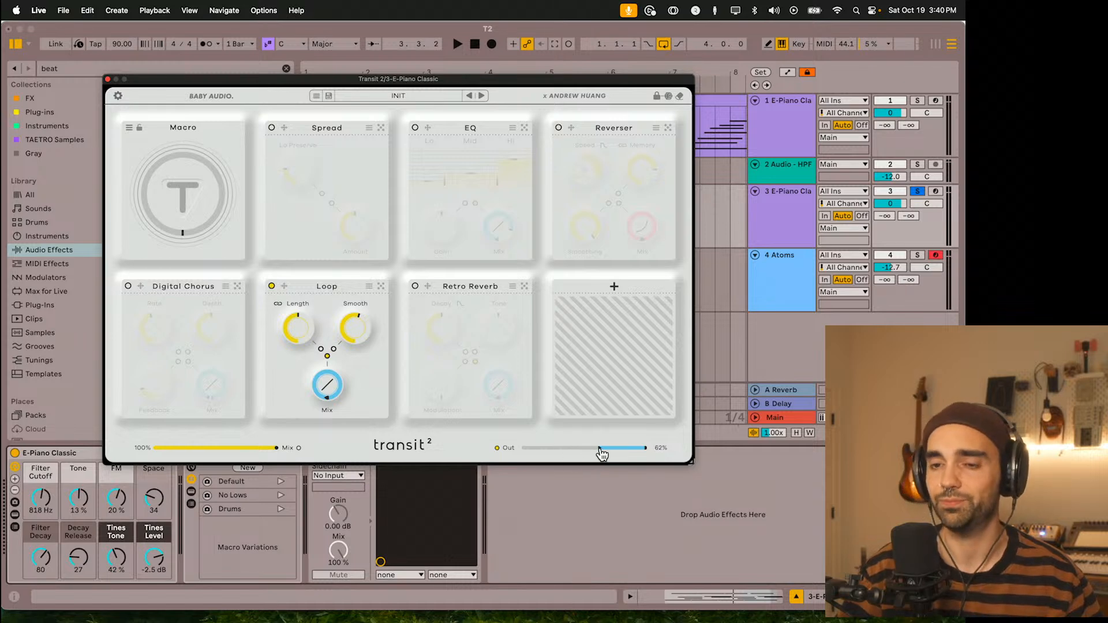
# Step: Close the Transit 2 window, load the Beat and Voice rack after Transit 2 and show its chain list
pyautogui.click(107, 79)
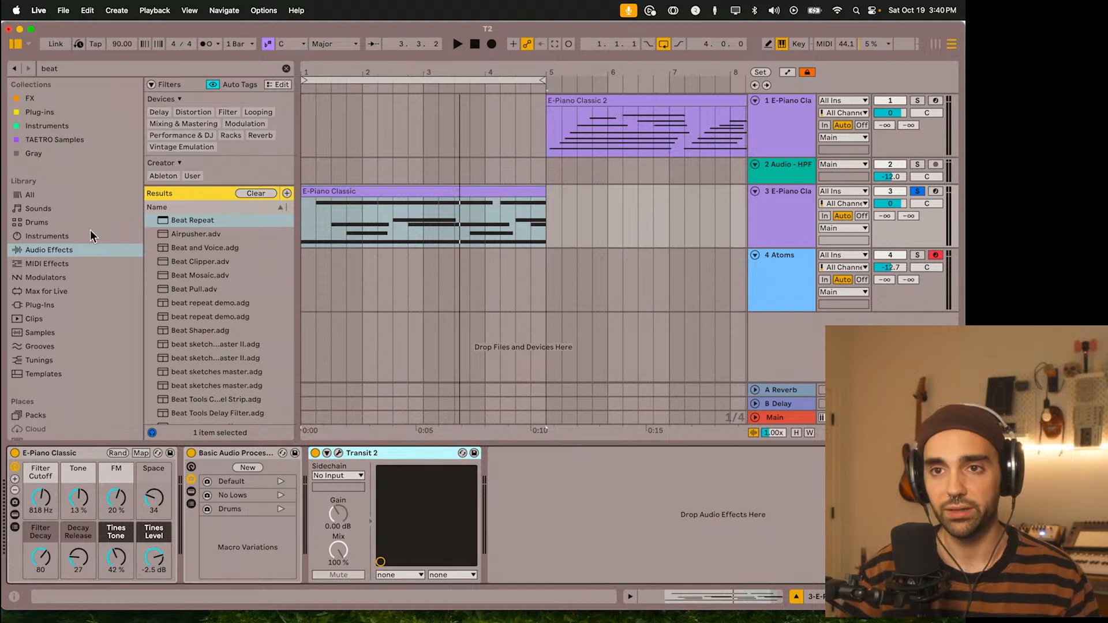
pyautogui.moveTo(195, 249); pyautogui.dragTo(589, 514)
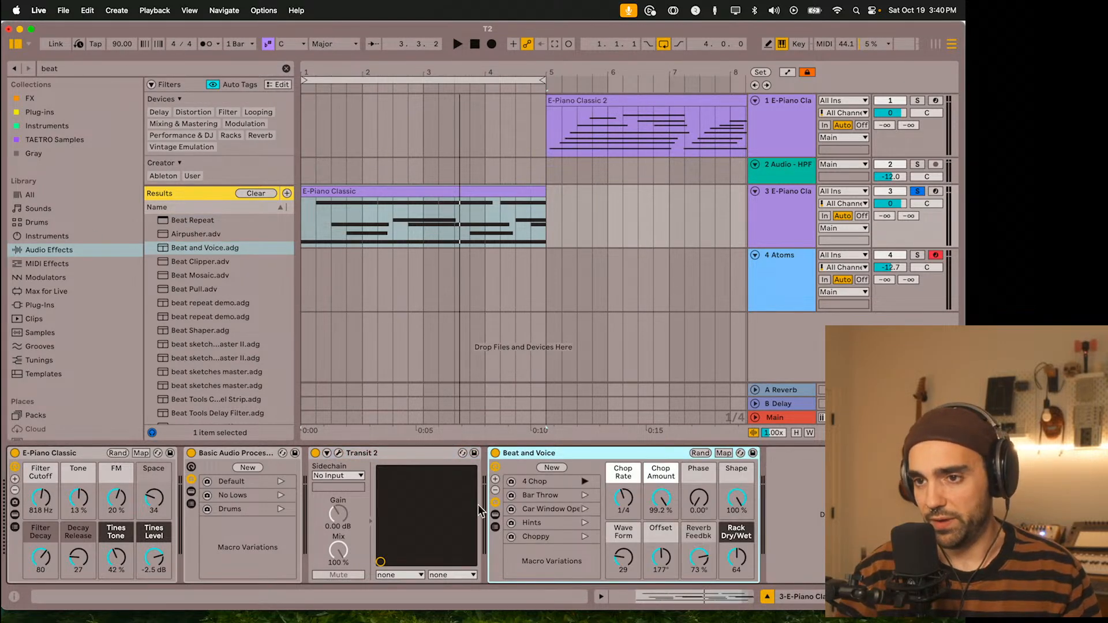
pyautogui.click(496, 515)
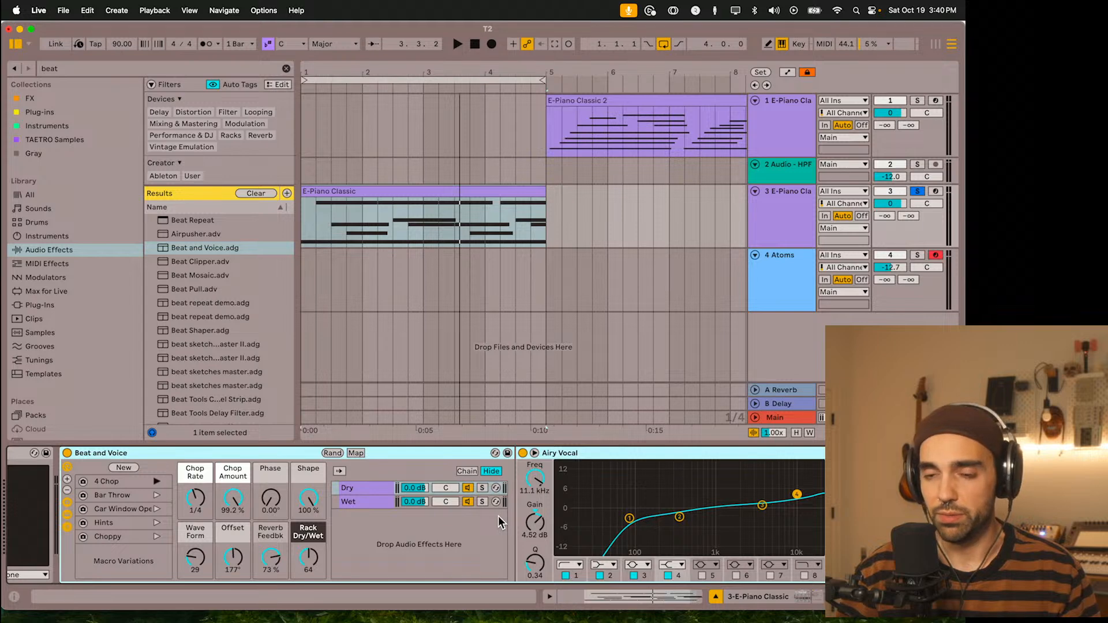
# Step: Examine the Beat and Voice rack's Dry and Wet chains and the devices each one contains
pyautogui.click(372, 488)
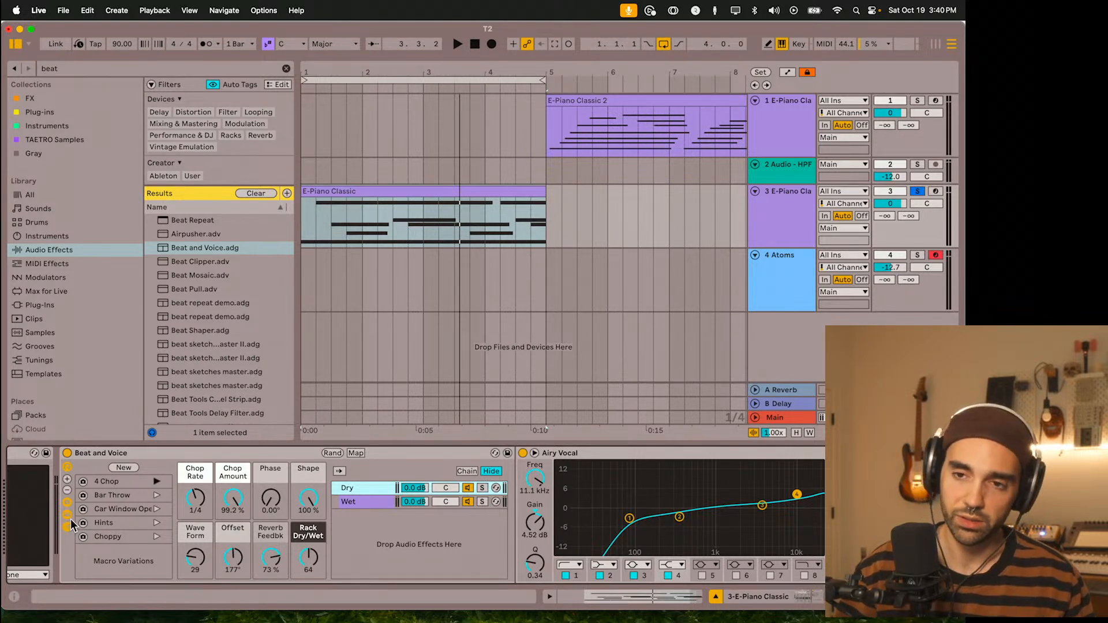
pyautogui.hscroll(-2, 70, 520)
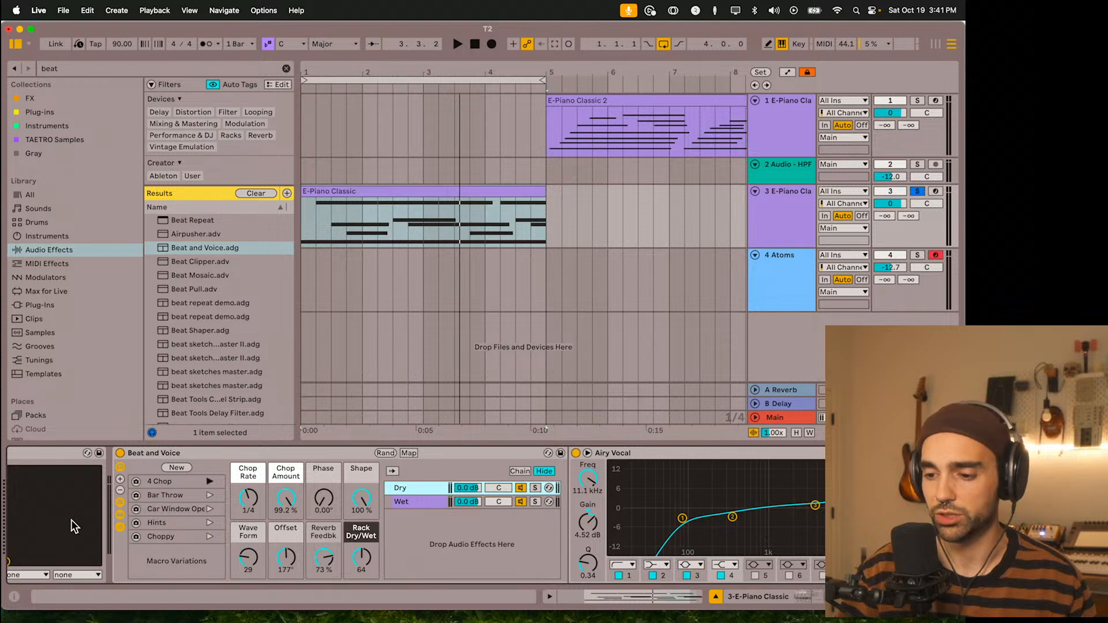
pyautogui.hscroll(2, 71, 519)
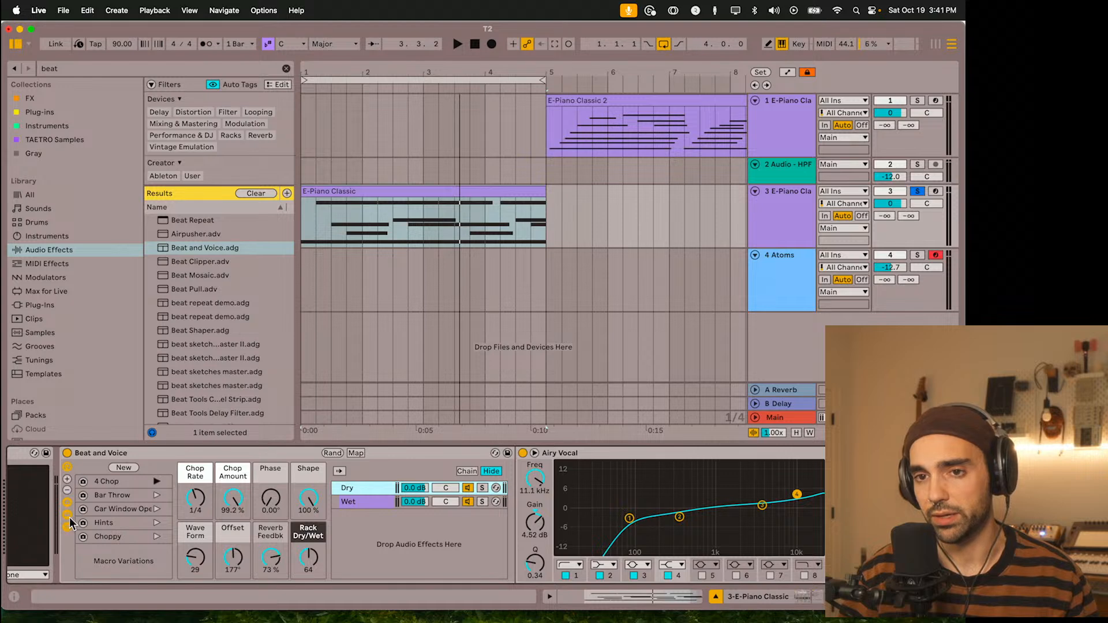
pyautogui.click(366, 486)
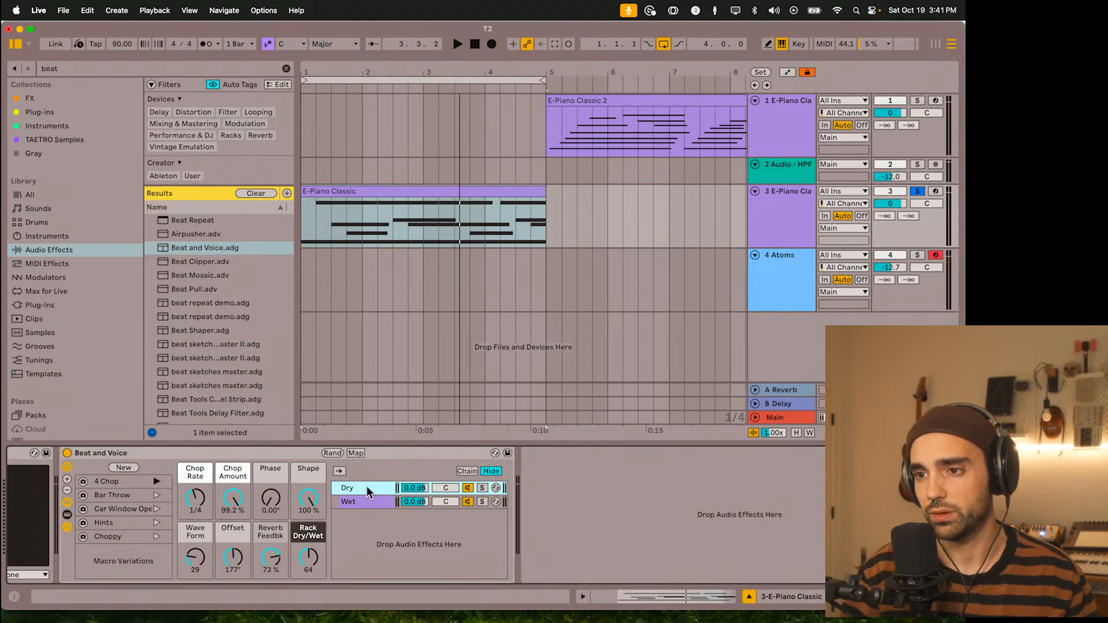
pyautogui.click(367, 502)
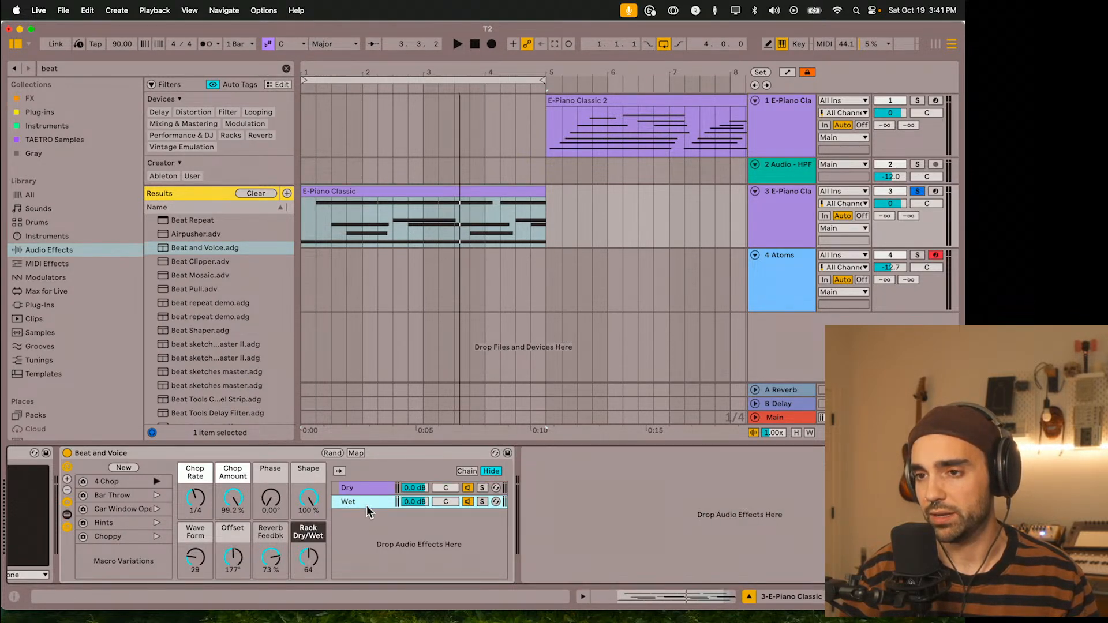
pyautogui.doubleClick(524, 500)
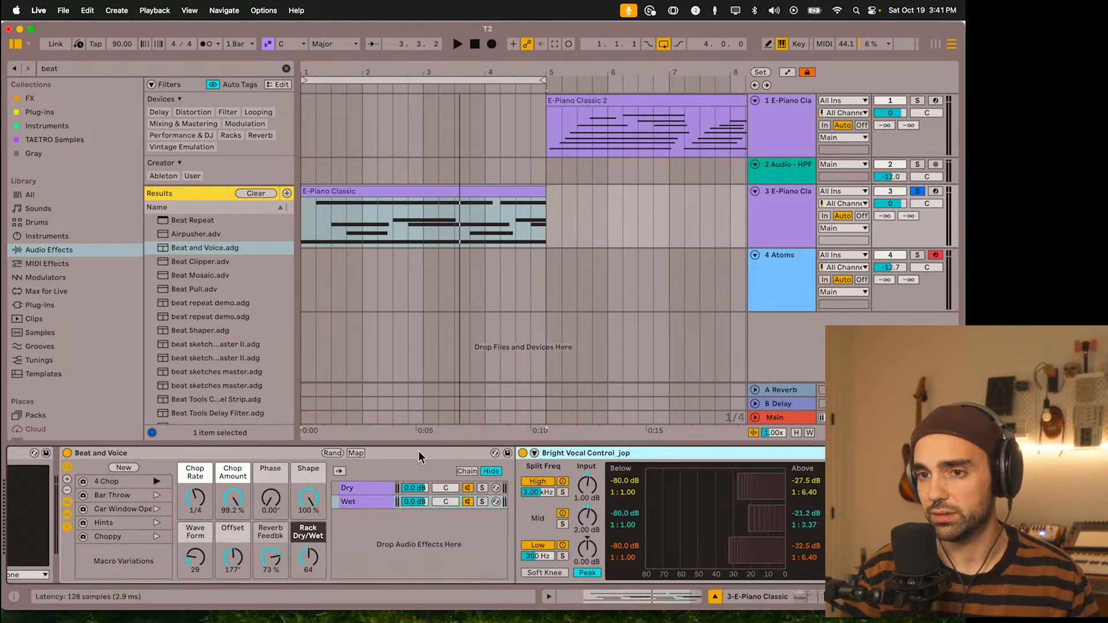
# Step: Display the rack's macro mappings and look through the mapped parameters of the Wet chain's devices
pyautogui.click(356, 453)
pyautogui.hscroll(6, 404, 519)
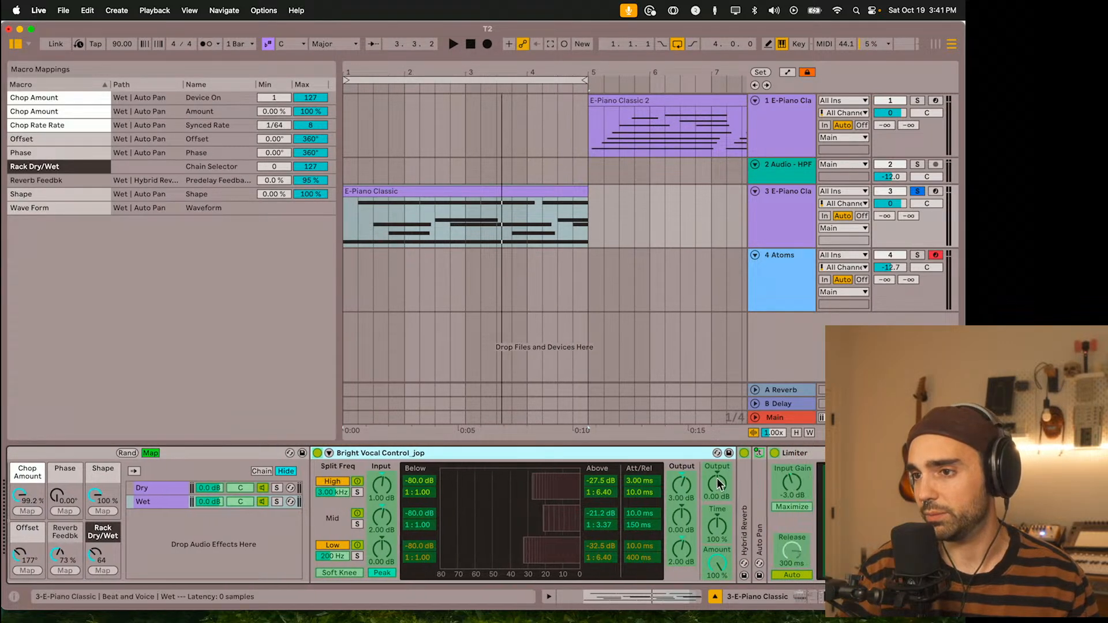
pyautogui.hscroll(2, 212, 511)
pyautogui.hscroll(-10, 213, 511)
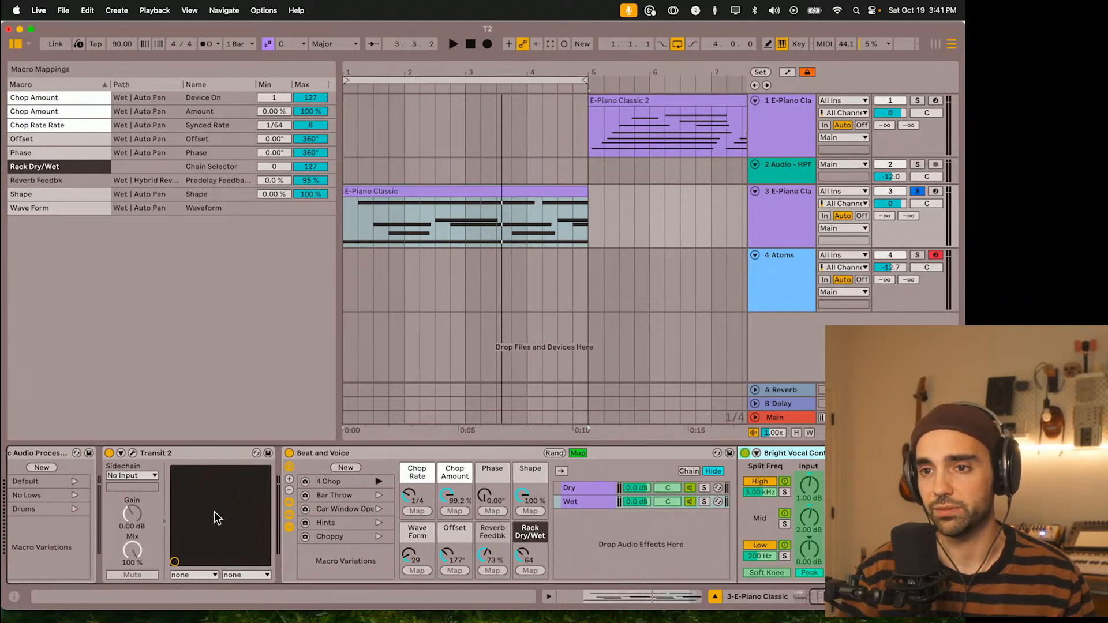
# Step: Delete the Beat and Voice rack from the track and reopen the Transit 2 window
pyautogui.click(610, 451)
pyautogui.click(348, 453)
pyautogui.press('Delete')
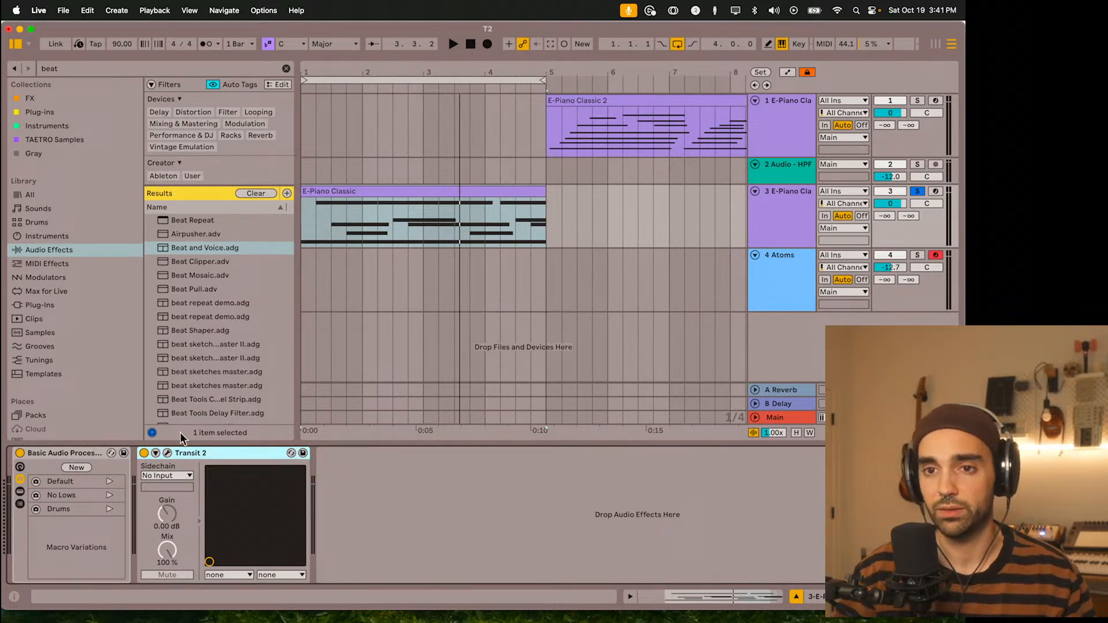
pyautogui.click(169, 454)
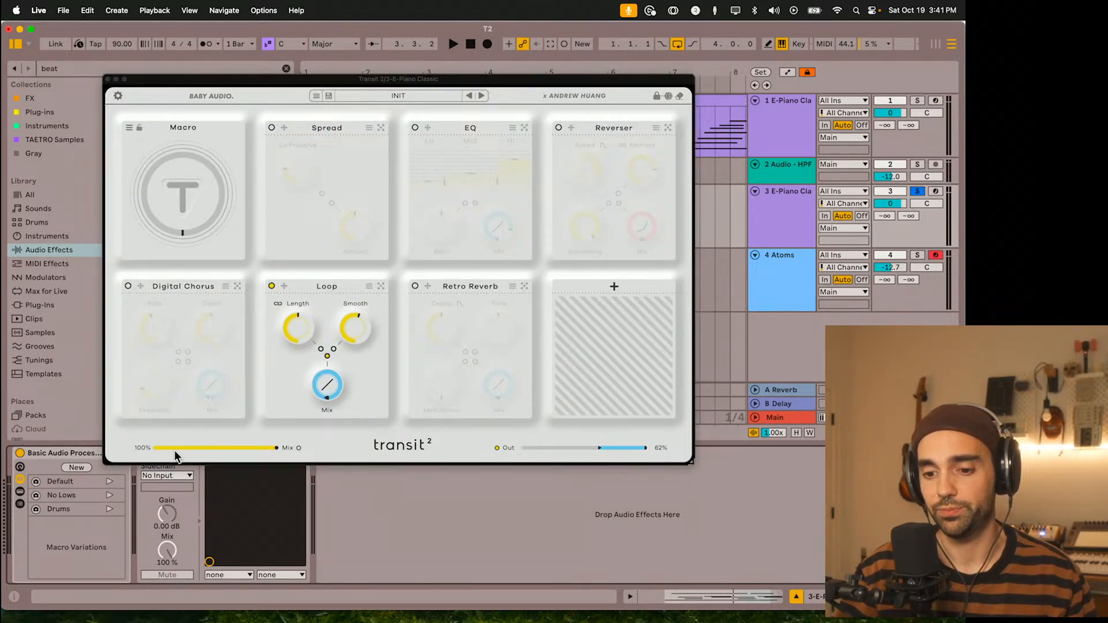
# Step: Move the Loop module into the first effect slot, directly after the Macro and ahead of Spread
pyautogui.moveTo(383, 78); pyautogui.dragTo(463, 103)
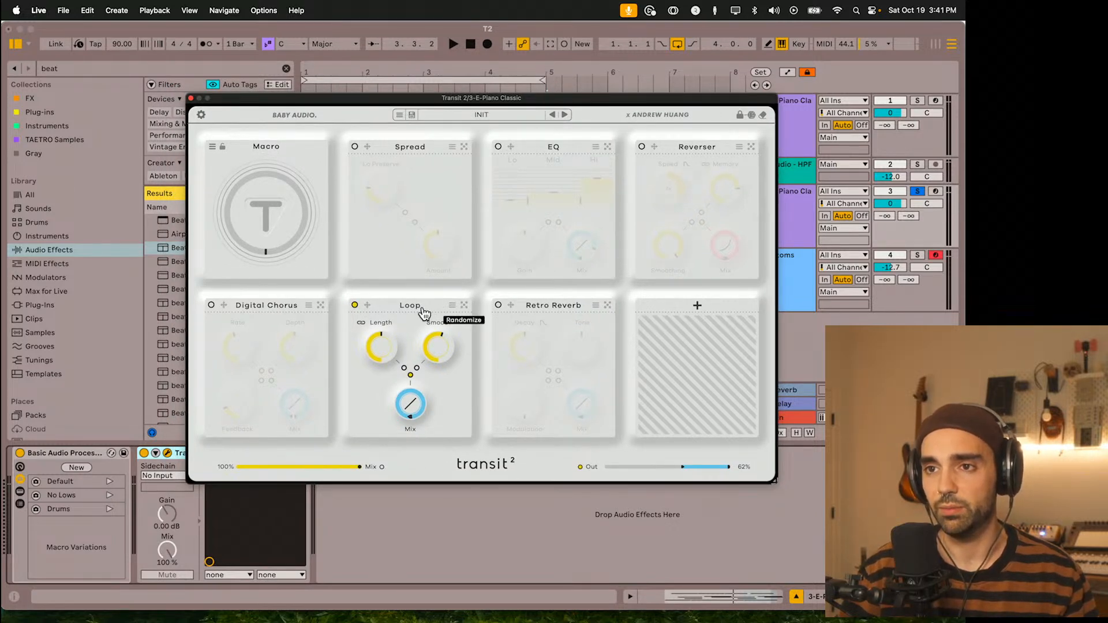
pyautogui.moveTo(362, 312); pyautogui.dragTo(376, 185)
pyautogui.press('space')
pyautogui.press('space')
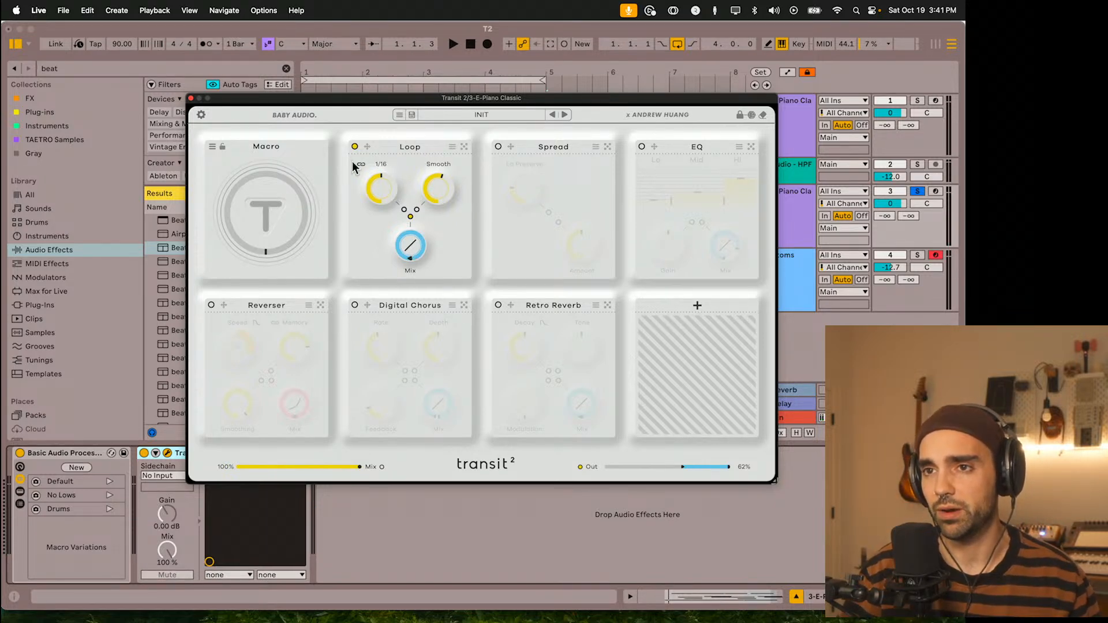
# Step: Audition the reordered chain with the macro during playback, and glance at the preset browser before closing it
pyautogui.moveTo(280, 206)
pyautogui.mouseDown()
pyautogui.moveTo(275, 150)
pyautogui.moveTo(279, 213)
pyautogui.mouseUp()
pyautogui.press('space')
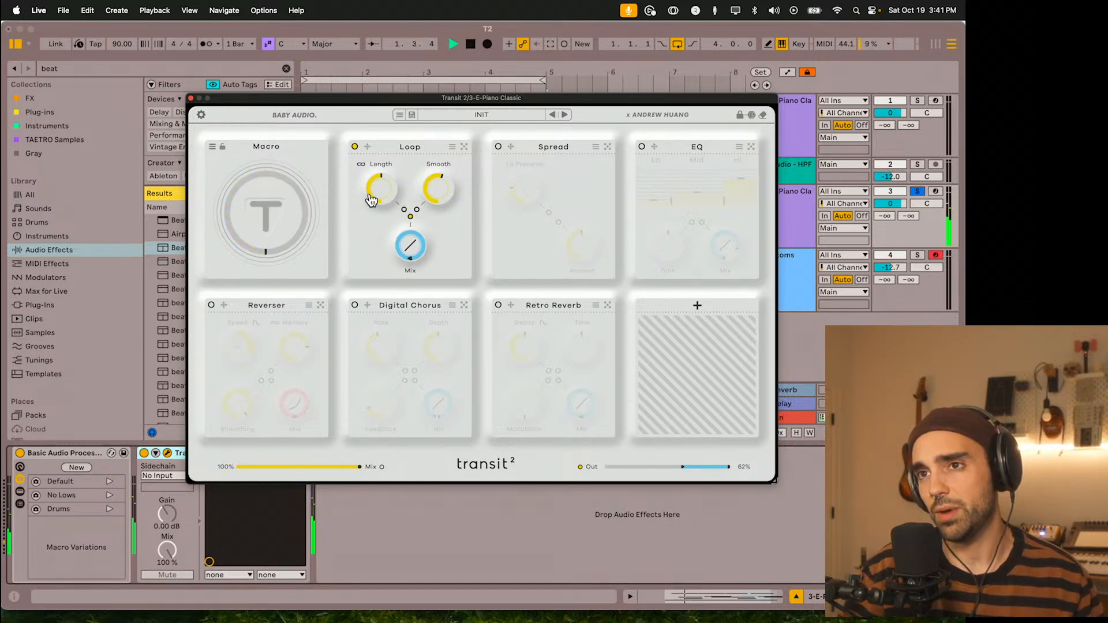
pyautogui.press('space')
pyautogui.click(482, 115)
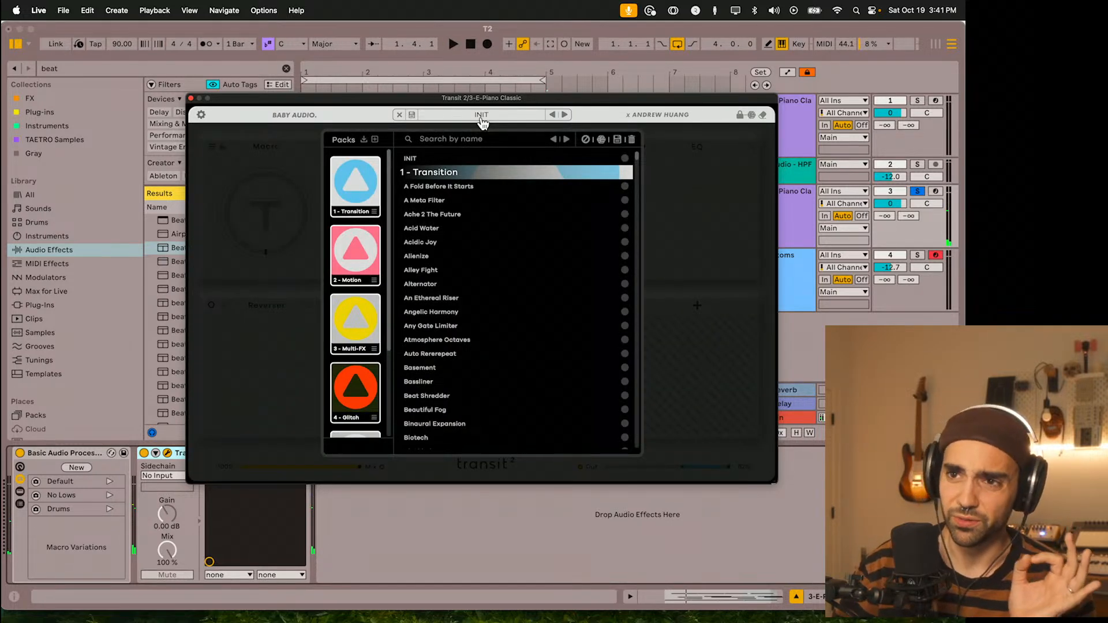
pyautogui.click(482, 118)
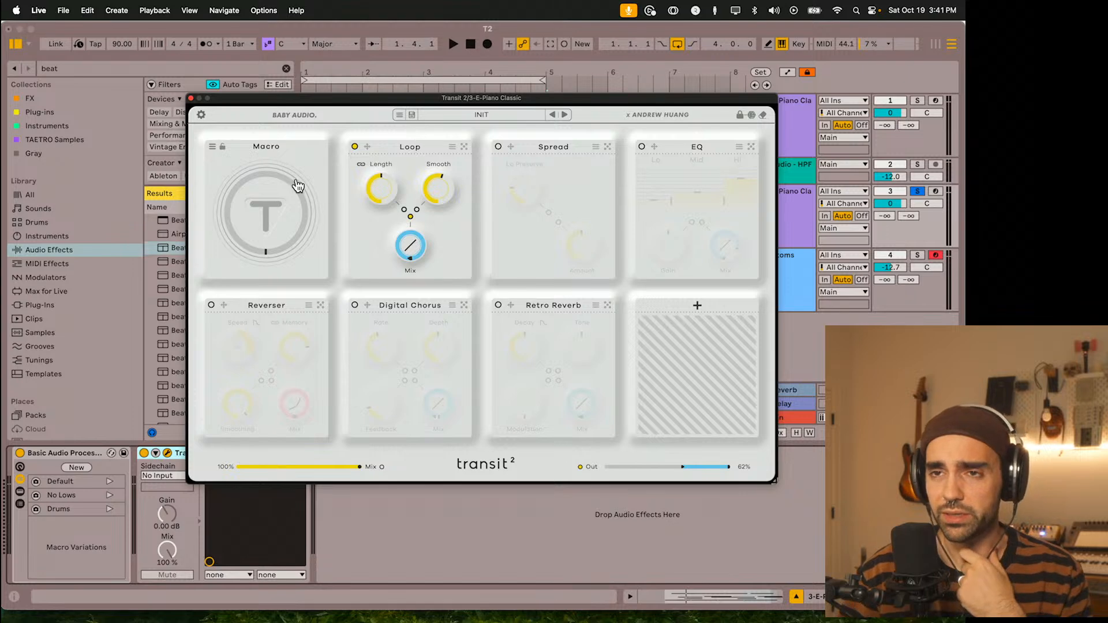
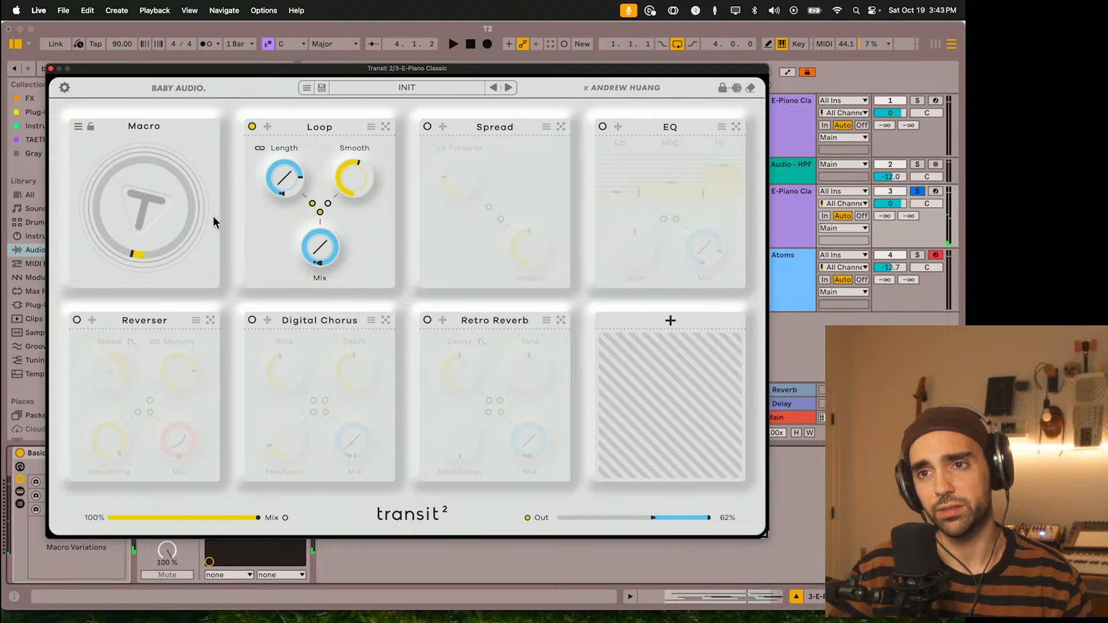
# Step: Raise the start of the Loop Mix's macro range to 36 during playback and test it with a macro sweep
pyautogui.moveTo(176, 224); pyautogui.dragTo(119, 279)
pyautogui.press('space')
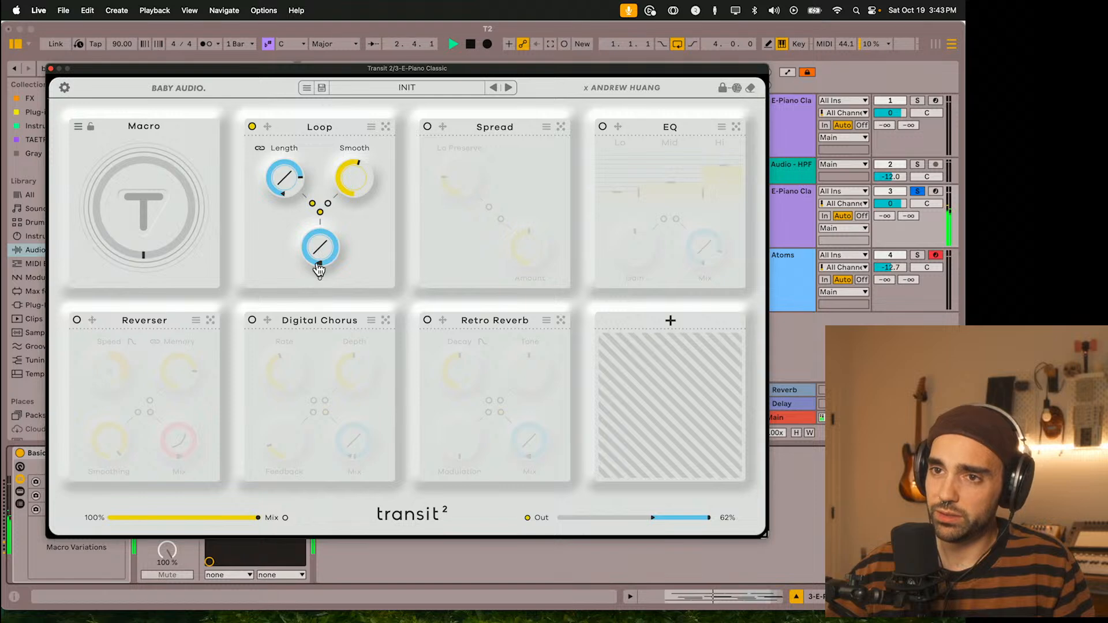
pyautogui.moveTo(307, 268); pyautogui.dragTo(288, 227)
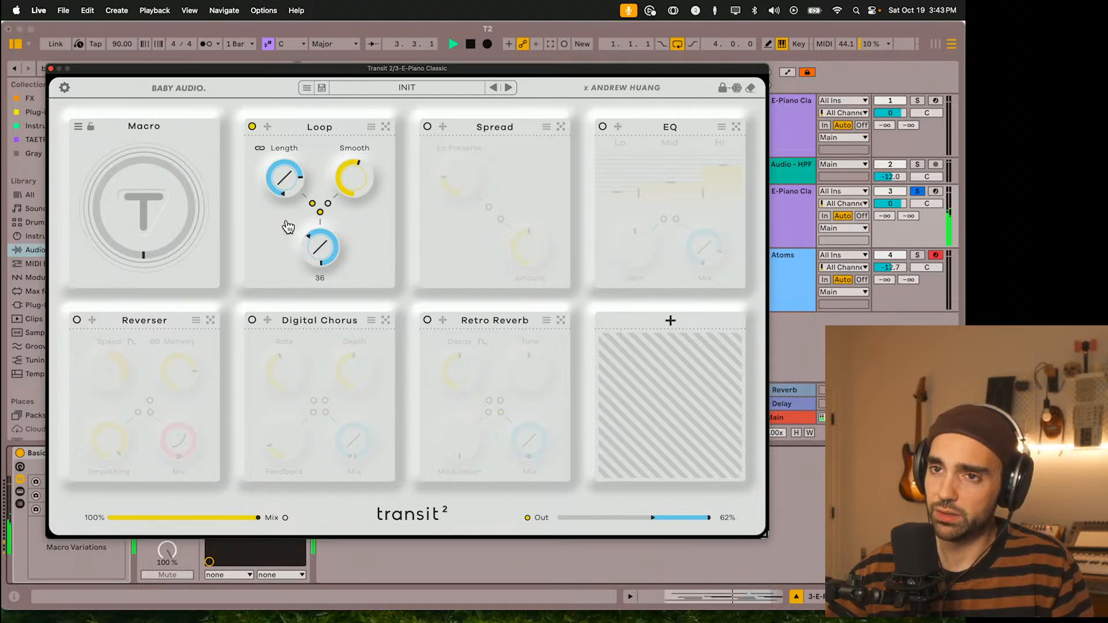
pyautogui.moveTo(179, 227); pyautogui.dragTo(129, 305)
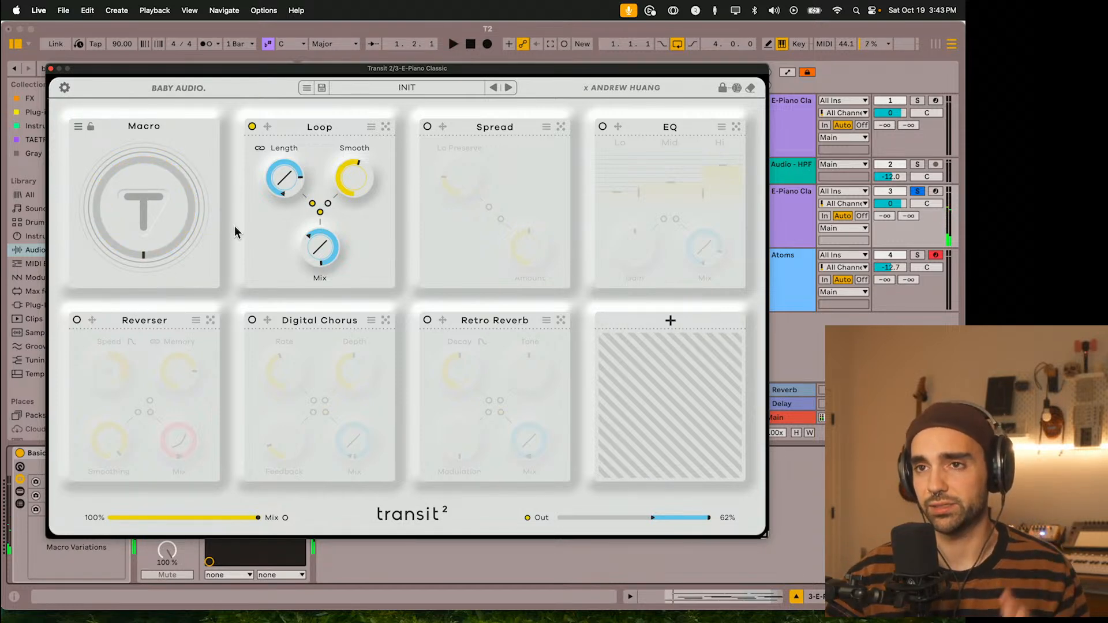
# Step: Enable the Spread module and audition it during playback with a macro sweep
pyautogui.click(427, 126)
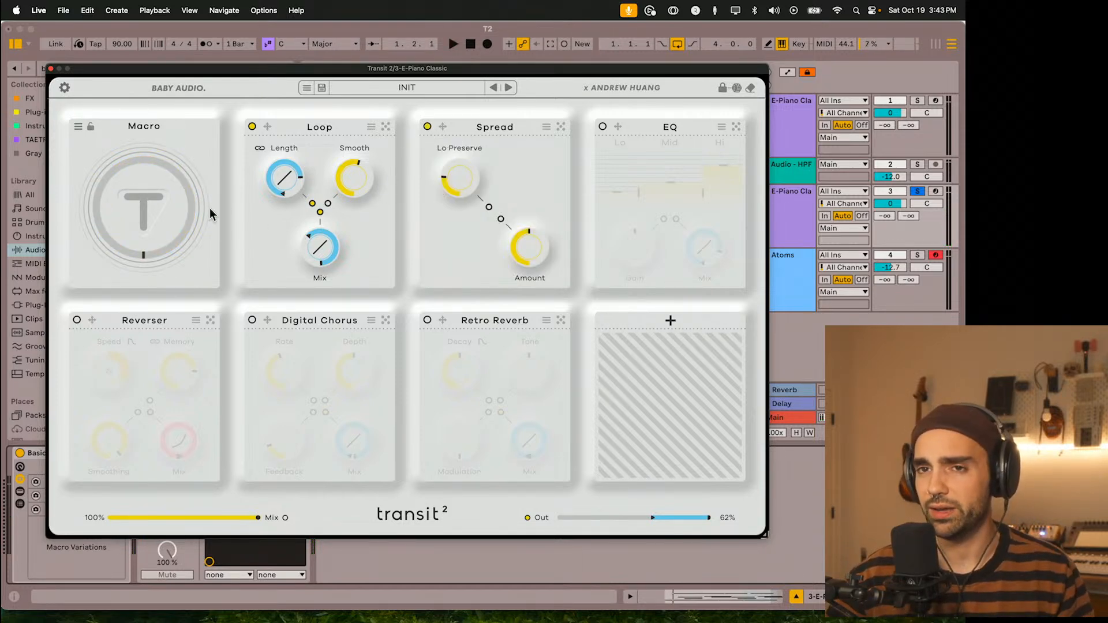
pyautogui.press('space')
pyautogui.moveTo(164, 226)
pyautogui.mouseDown()
pyautogui.moveTo(119, 117)
pyautogui.moveTo(144, 223)
pyautogui.mouseUp()
pyautogui.click(660, 129)
pyautogui.click(658, 127)
pyautogui.click(658, 127)
pyautogui.click(658, 127)
pyautogui.press('space')
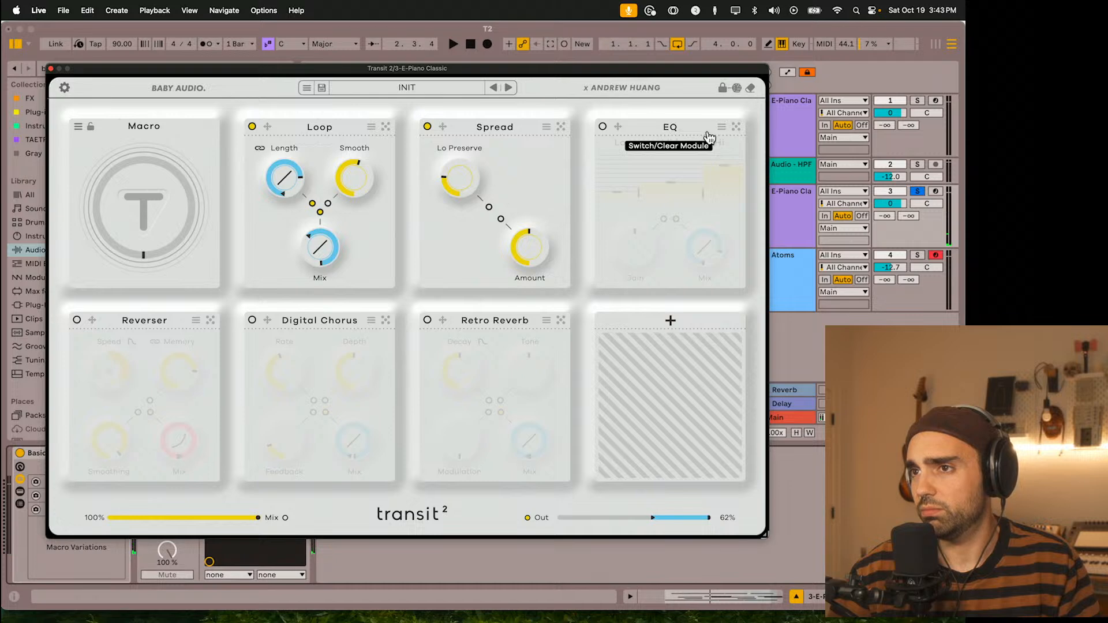
# Step: Replace the EQ module with Noise and audition it during playback with a macro sweep
pyautogui.click(690, 135)
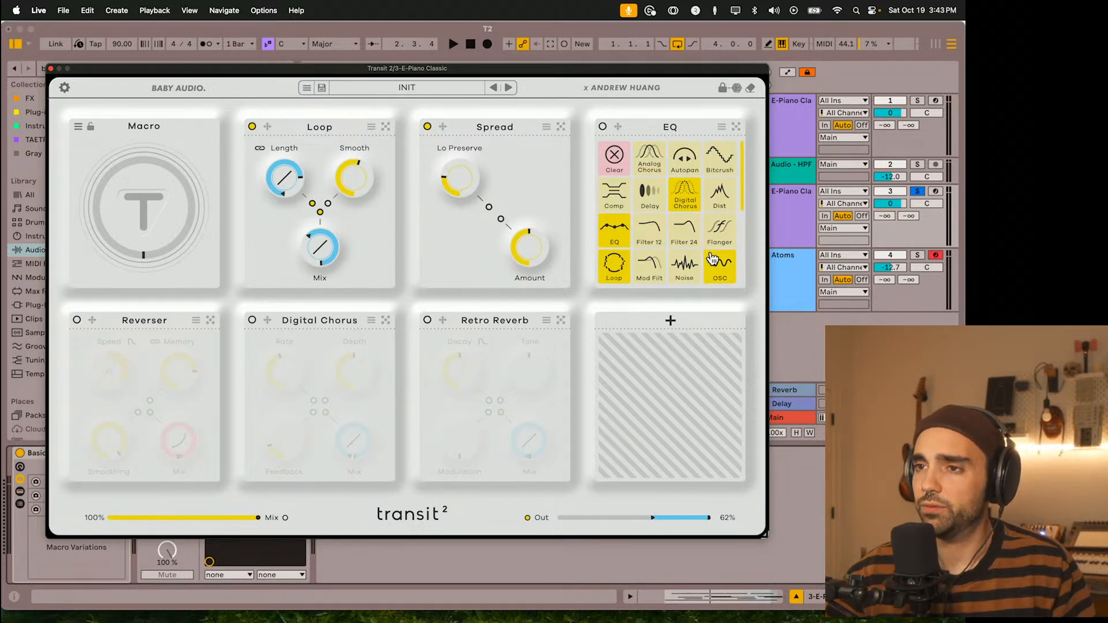
pyautogui.scroll(-2, 697, 258)
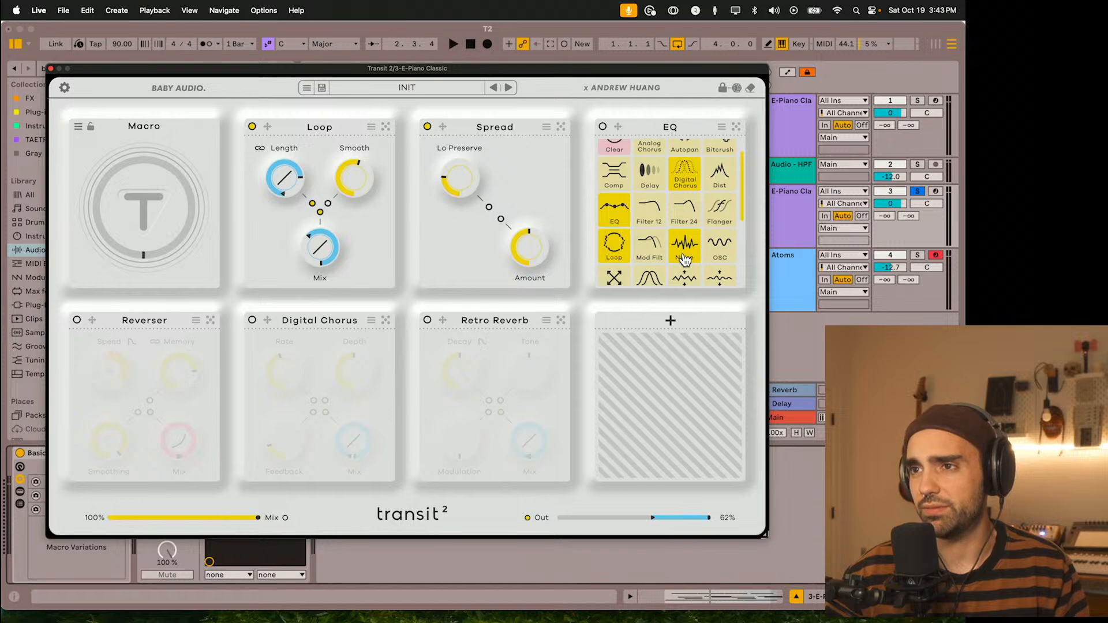
pyautogui.click(685, 260)
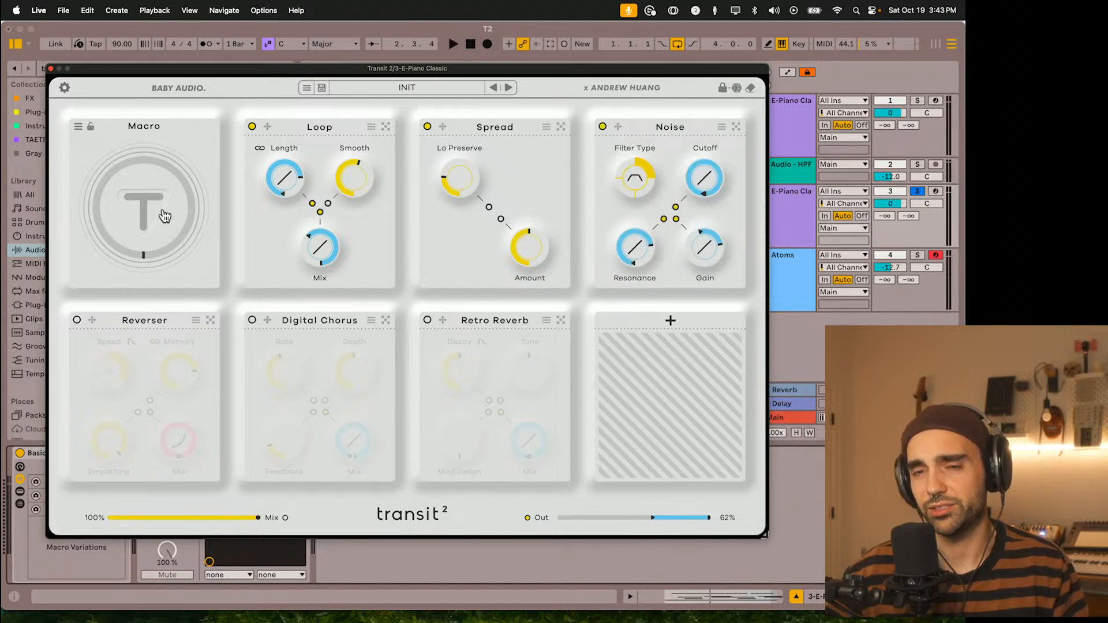
pyautogui.press('space')
pyautogui.moveTo(157, 220); pyautogui.dragTo(209, 283)
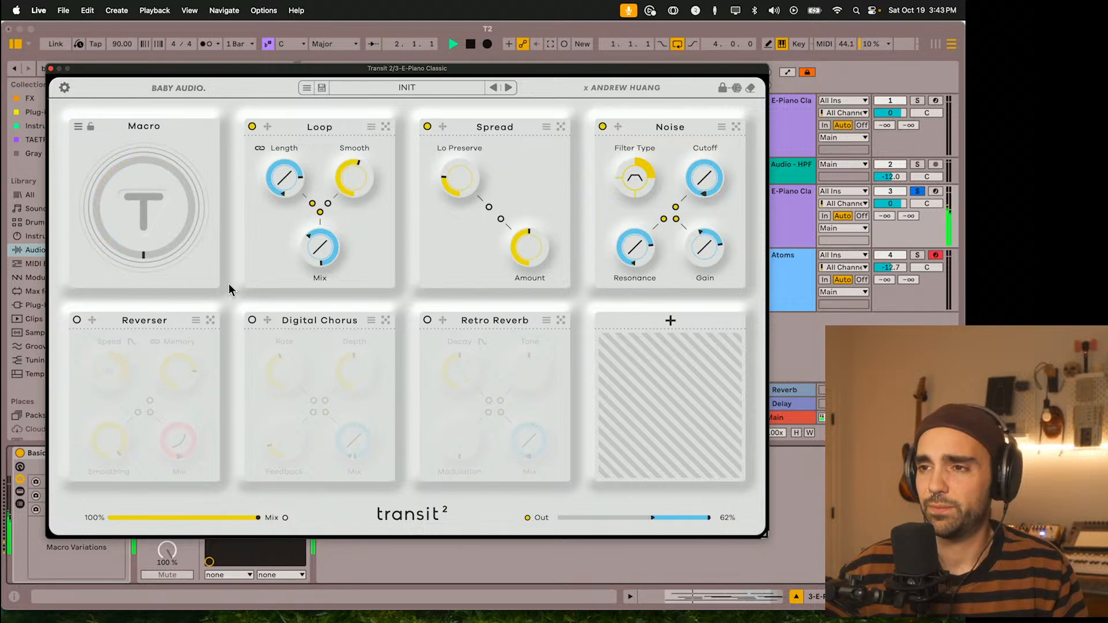
# Step: Adjust the Noise module's Gain range and Cutoff macro curve during playback, and return the macro to zero
pyautogui.moveTo(722, 256)
pyautogui.moveTo(722, 256); pyautogui.dragTo(694, 263)
pyautogui.moveTo(707, 203)
pyautogui.moveTo(149, 218)
pyautogui.mouseDown()
pyautogui.moveTo(139, 132)
pyautogui.moveTo(143, 210)
pyautogui.mouseUp()
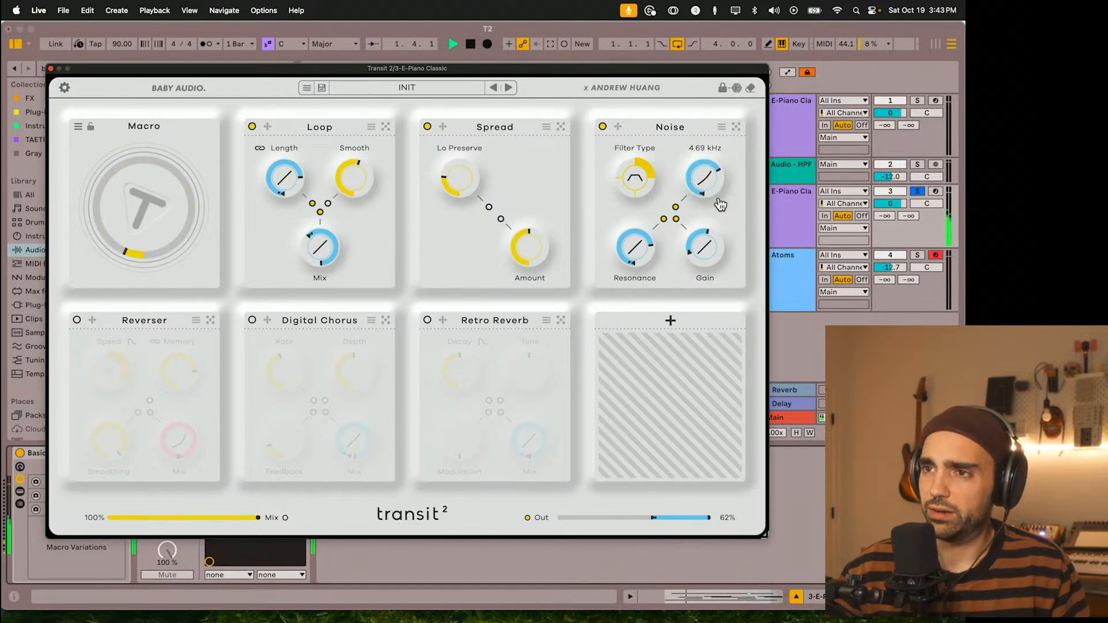
pyautogui.moveTo(140, 242); pyautogui.dragTo(98, 260)
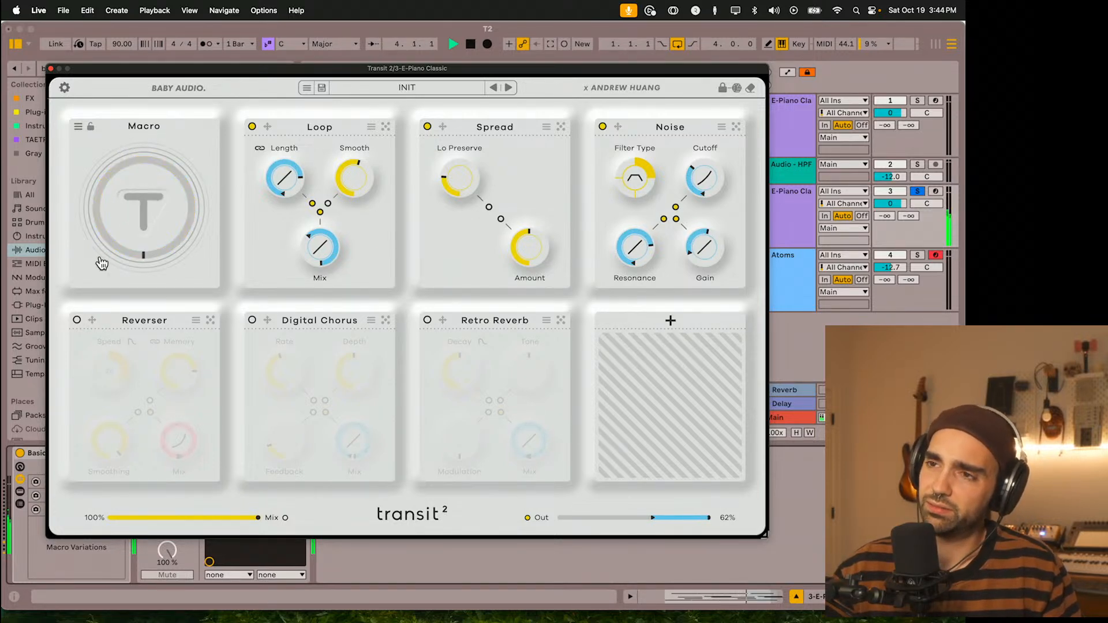
# Step: Unlink the Noise module's Resonance from the macro and test the sweep
pyautogui.moveTo(714, 239)
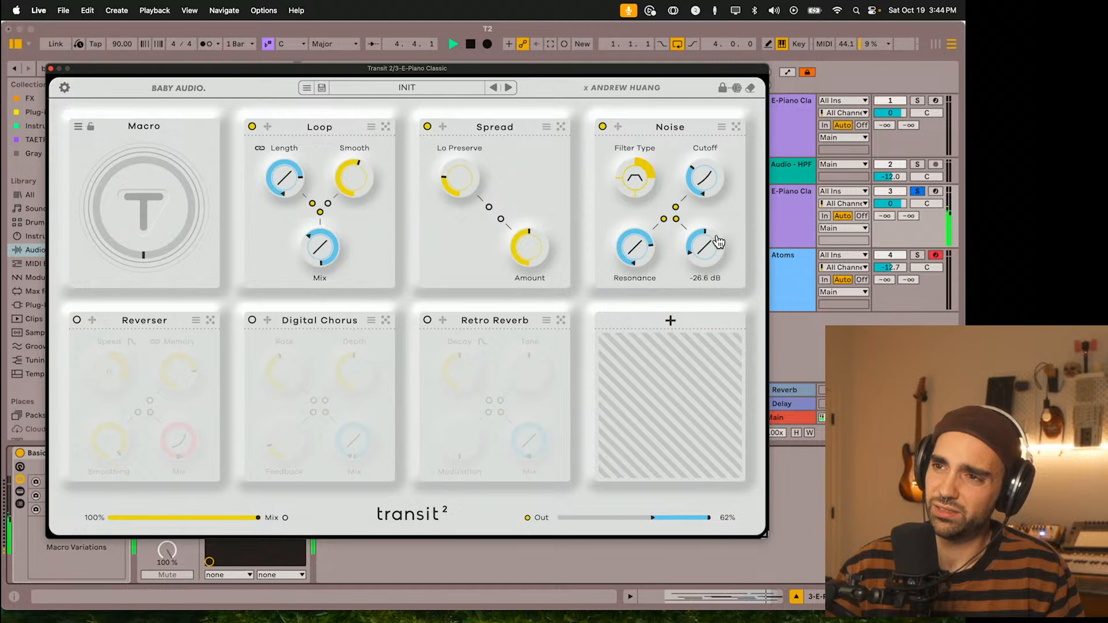
pyautogui.click(635, 246)
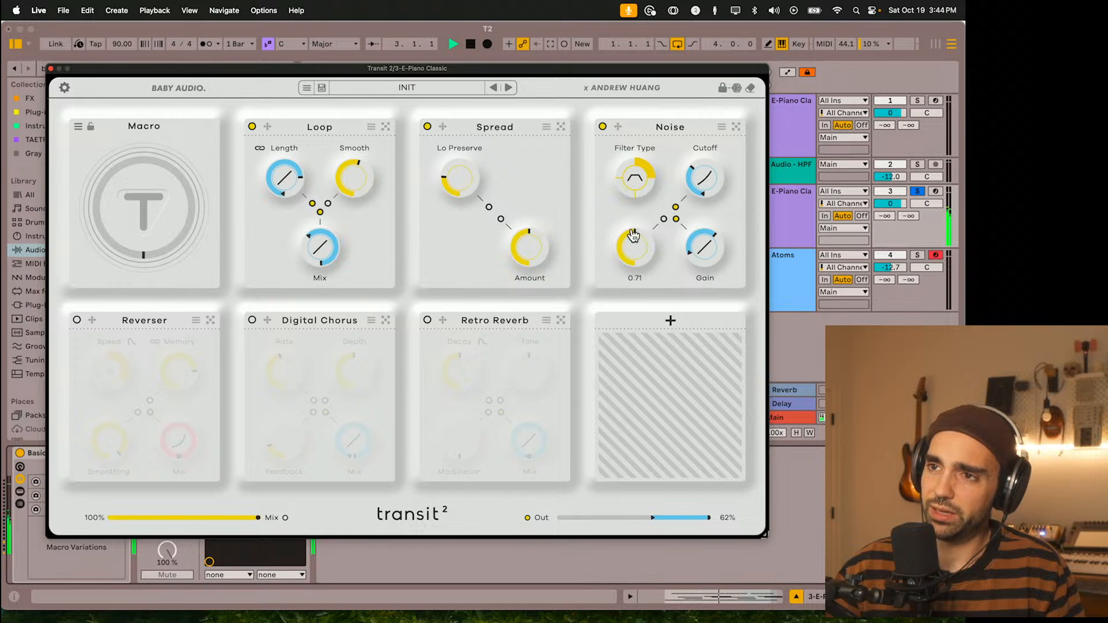
pyautogui.moveTo(158, 229); pyautogui.dragTo(132, 234)
pyautogui.press('space')
# Step: Switch the Noise filter type to high-pass, set its Gain range limit to -40.0 dB and sweep the macro back to zero
pyautogui.click(623, 190)
pyautogui.press('space')
pyautogui.moveTo(156, 222); pyautogui.dragTo(206, 176)
pyautogui.moveTo(709, 244)
pyautogui.mouseDown()
pyautogui.moveTo(716, 287)
pyautogui.moveTo(695, 258)
pyautogui.mouseUp()
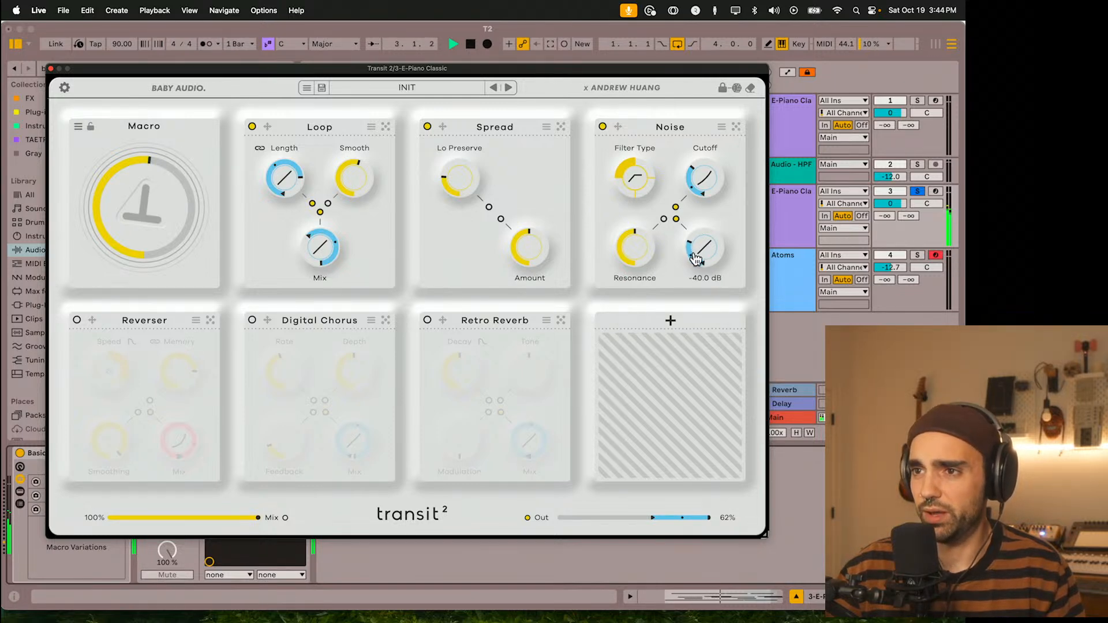
pyautogui.moveTo(141, 207); pyautogui.dragTo(206, 408)
pyautogui.press('super+Tab')
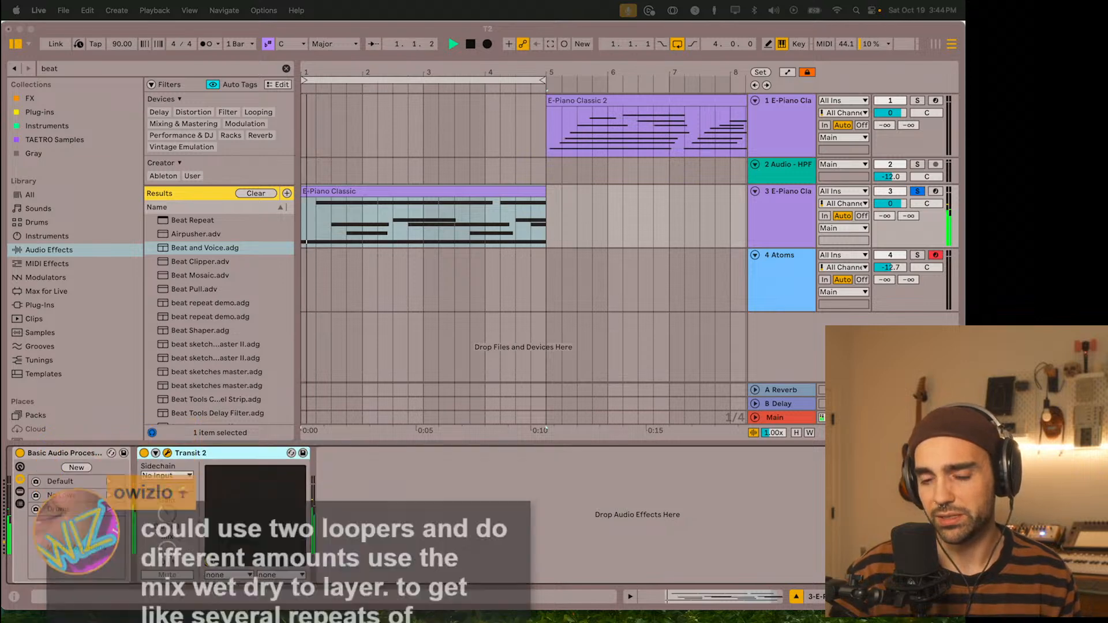
pyautogui.click(776, 263)
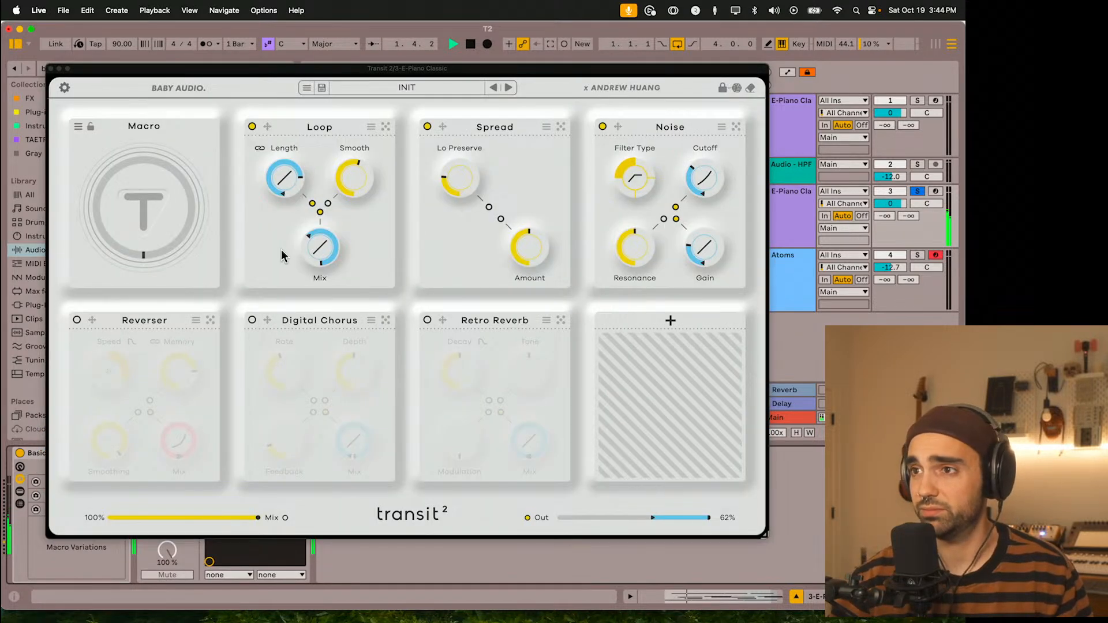
# Step: Audition the current chain during playback with macro sweeps, return the macro to zero and stop playback
pyautogui.moveTo(168, 249); pyautogui.dragTo(163, 310)
pyautogui.press('space')
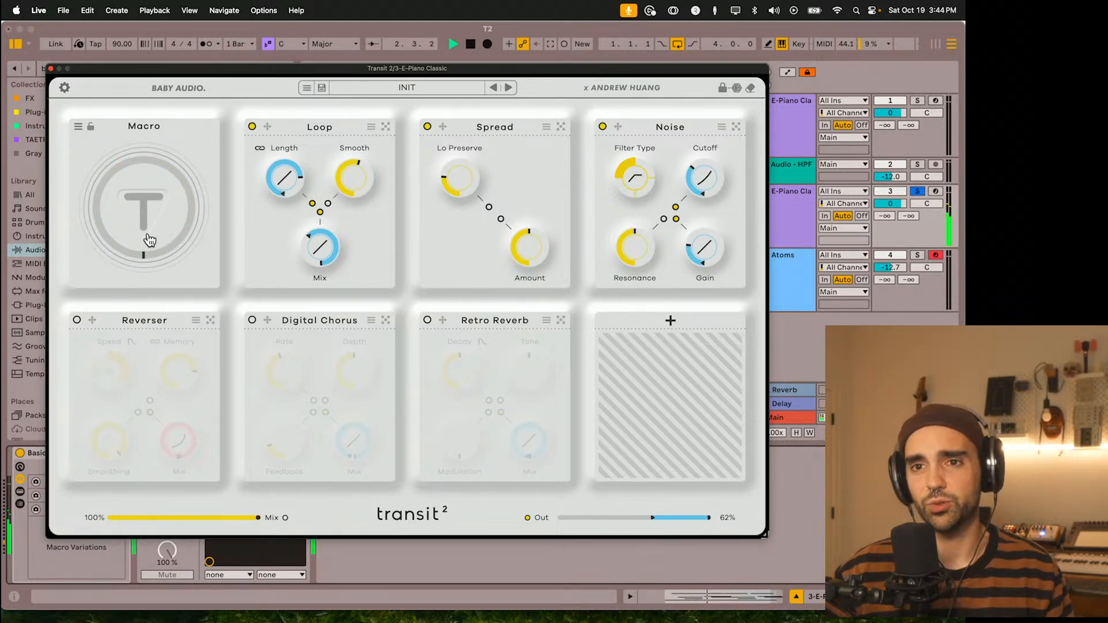
pyautogui.moveTo(146, 237); pyautogui.dragTo(140, 263)
pyautogui.press('space')
pyautogui.press('space')
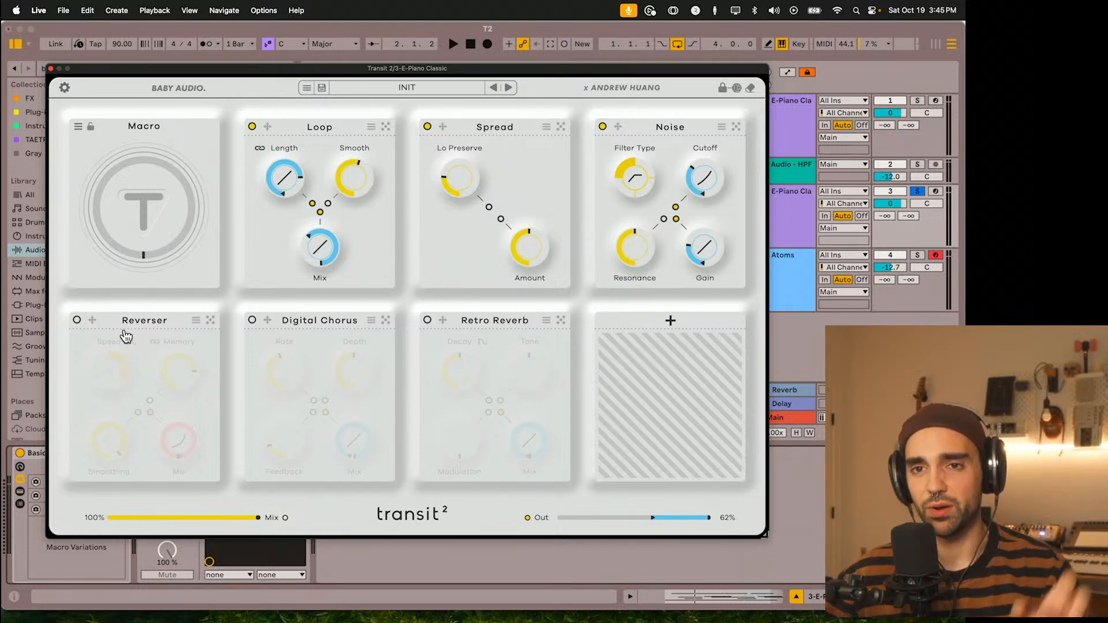
# Step: Turn on the Reverser module and audition it during playback with a macro sweep
pyautogui.click(76, 321)
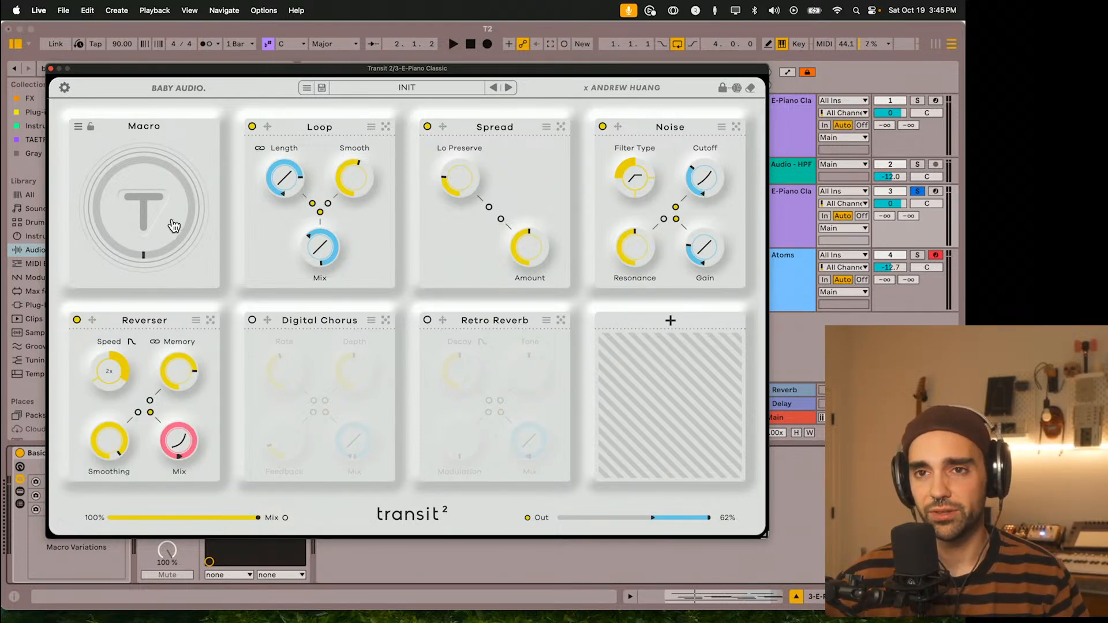
pyautogui.moveTo(162, 229)
pyautogui.mouseDown()
pyautogui.moveTo(132, 124)
pyautogui.moveTo(127, 183)
pyautogui.moveTo(96, 110)
pyautogui.moveTo(96, 141)
pyautogui.moveTo(149, 238)
pyautogui.mouseUp()
pyautogui.press('space')
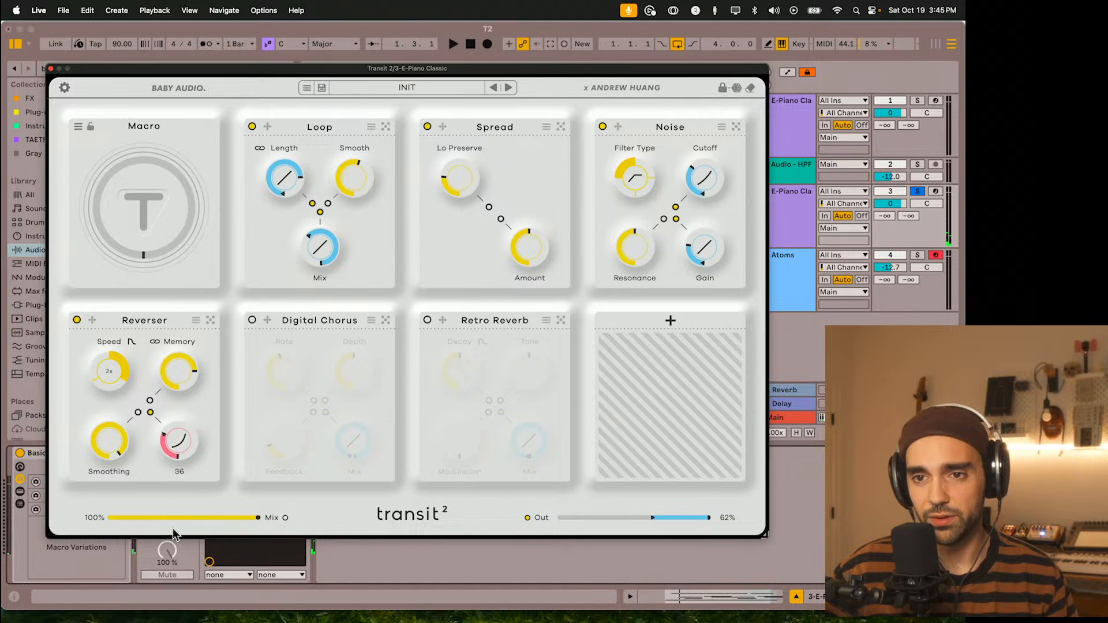
# Step: Change the Reverser's Mix range from inverted to rising with the macro, test a sweep during playback and return the macro to zero
pyautogui.moveTo(179, 462); pyautogui.dragTo(164, 419)
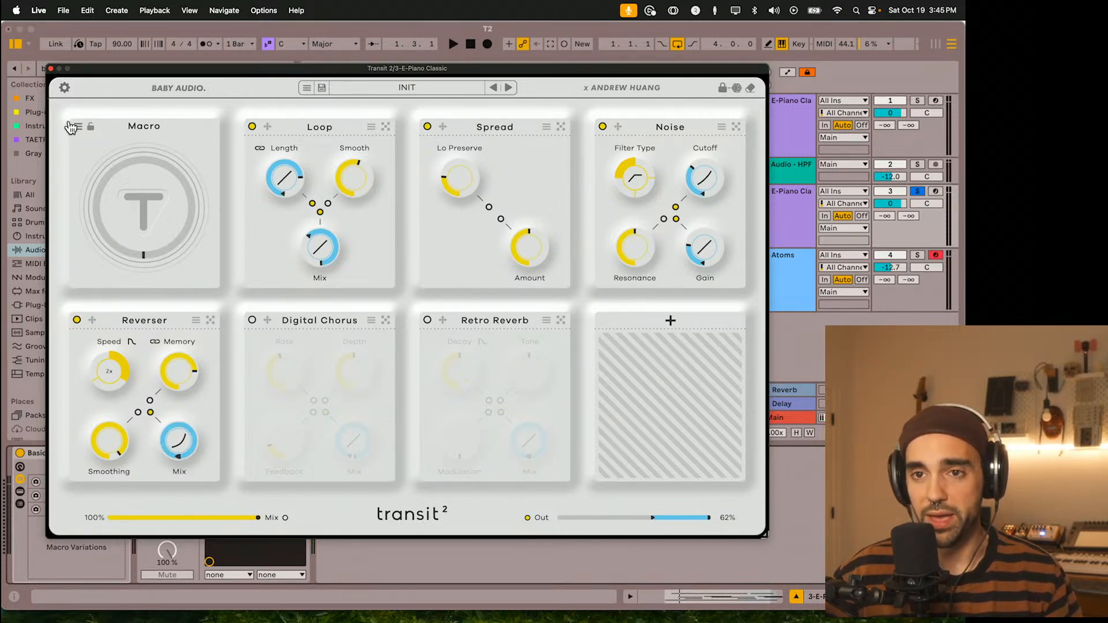
pyautogui.press('space')
pyautogui.moveTo(110, 184); pyautogui.dragTo(173, 340)
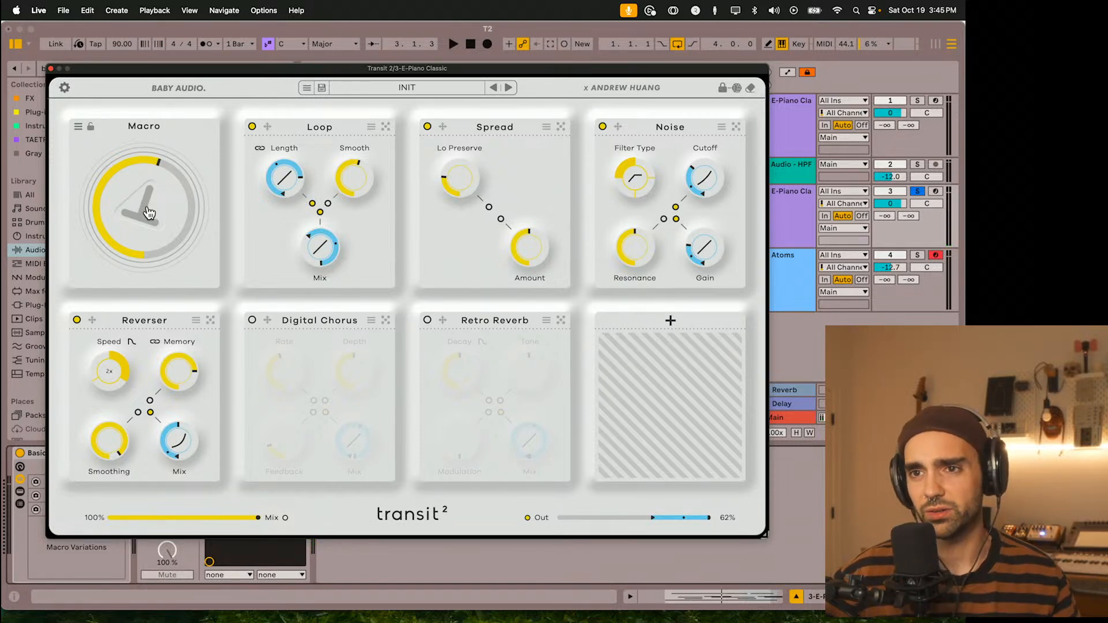
pyautogui.press('space')
pyautogui.moveTo(147, 212); pyautogui.dragTo(152, 303)
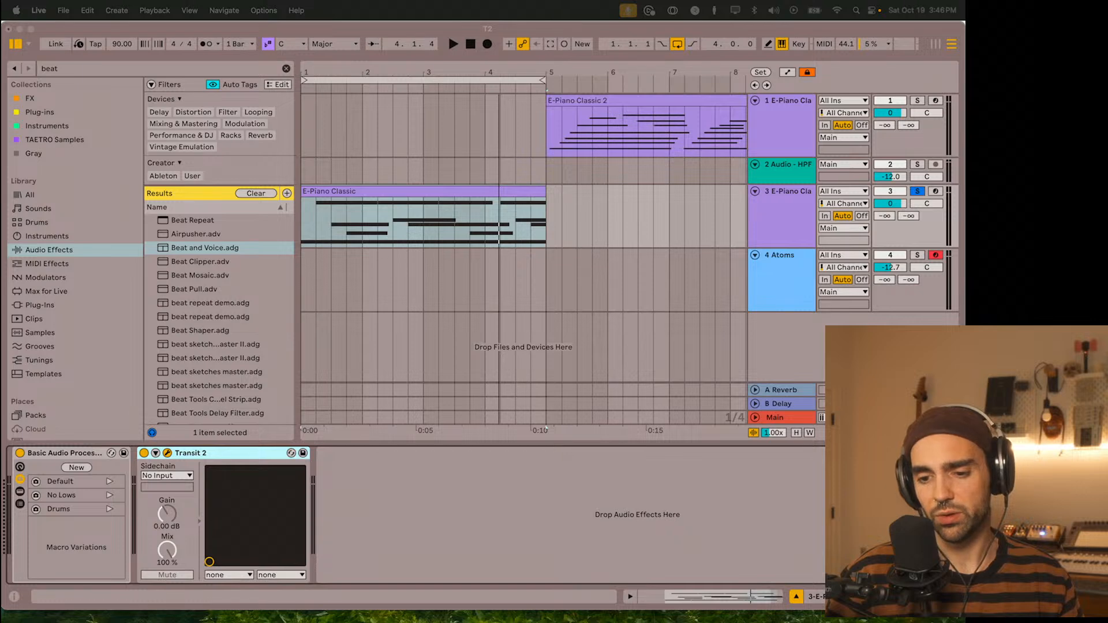
# Step: Try an inverted macro range on the Reverser's Mix, and collapse the range to zero
pyautogui.click(449, 423)
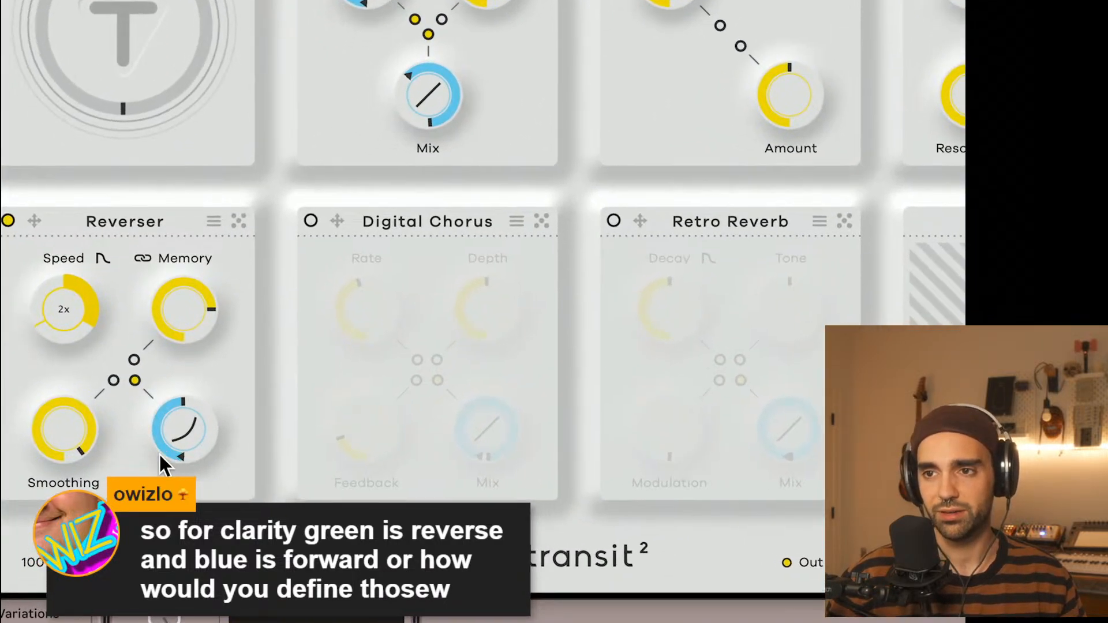
pyautogui.moveTo(183, 469)
pyautogui.mouseDown()
pyautogui.moveTo(217, 388)
pyautogui.moveTo(208, 358)
pyautogui.moveTo(219, 414)
pyautogui.moveTo(203, 339)
pyautogui.moveTo(175, 462)
pyautogui.mouseUp()
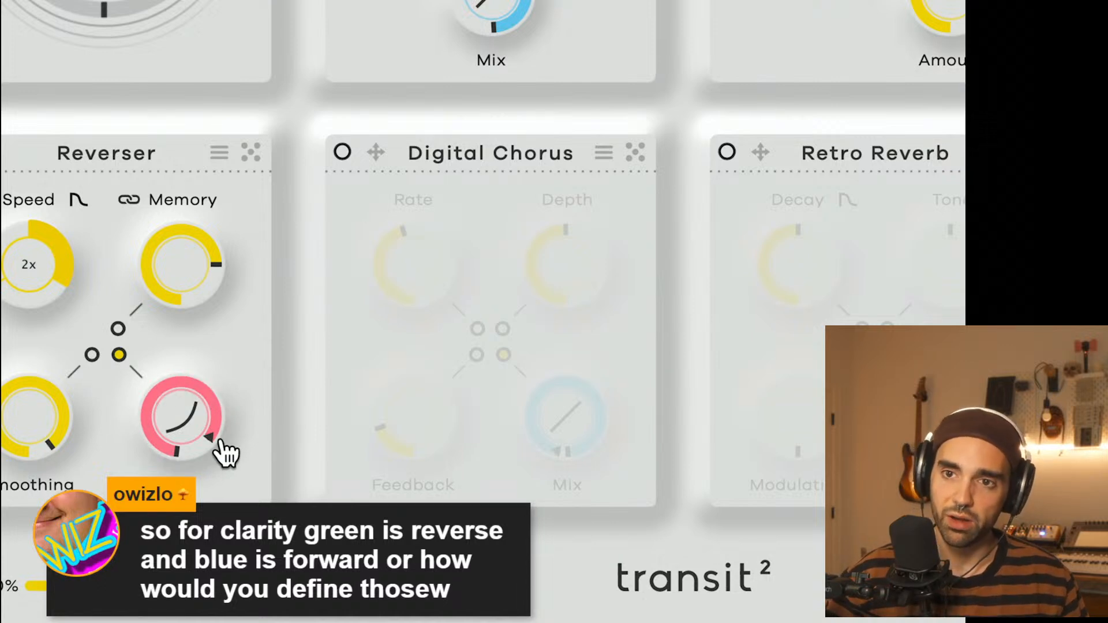
pyautogui.moveTo(205, 393); pyautogui.dragTo(197, 508)
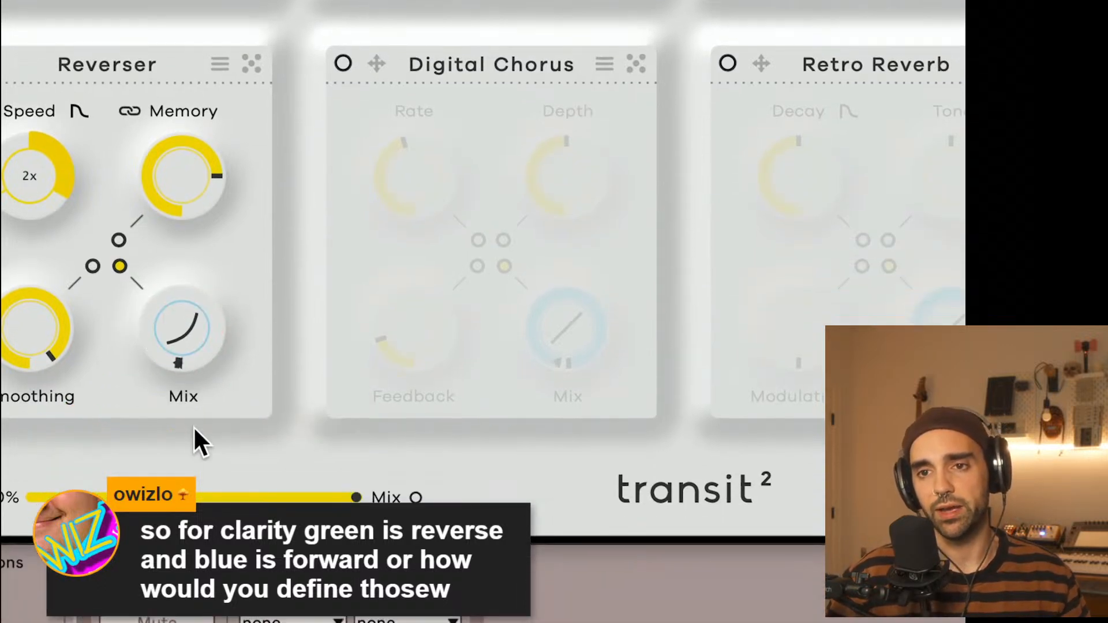
# Step: Set the Reverser's Mix to a partial range that rises with the macro, and test it with a macro movement
pyautogui.moveTo(179, 362)
pyautogui.mouseDown()
pyautogui.moveTo(240, 364)
pyautogui.moveTo(163, 355)
pyautogui.moveTo(180, 359)
pyautogui.moveTo(124, 317)
pyautogui.moveTo(247, 205)
pyautogui.moveTo(148, 361)
pyautogui.moveTo(159, 370)
pyautogui.moveTo(166, 302)
pyautogui.moveTo(210, 324)
pyautogui.moveTo(173, 299)
pyautogui.moveTo(178, 384)
pyautogui.moveTo(148, 358)
pyautogui.moveTo(149, 327)
pyautogui.moveTo(175, 408)
pyautogui.moveTo(265, 228)
pyautogui.moveTo(253, 260)
pyautogui.mouseUp()
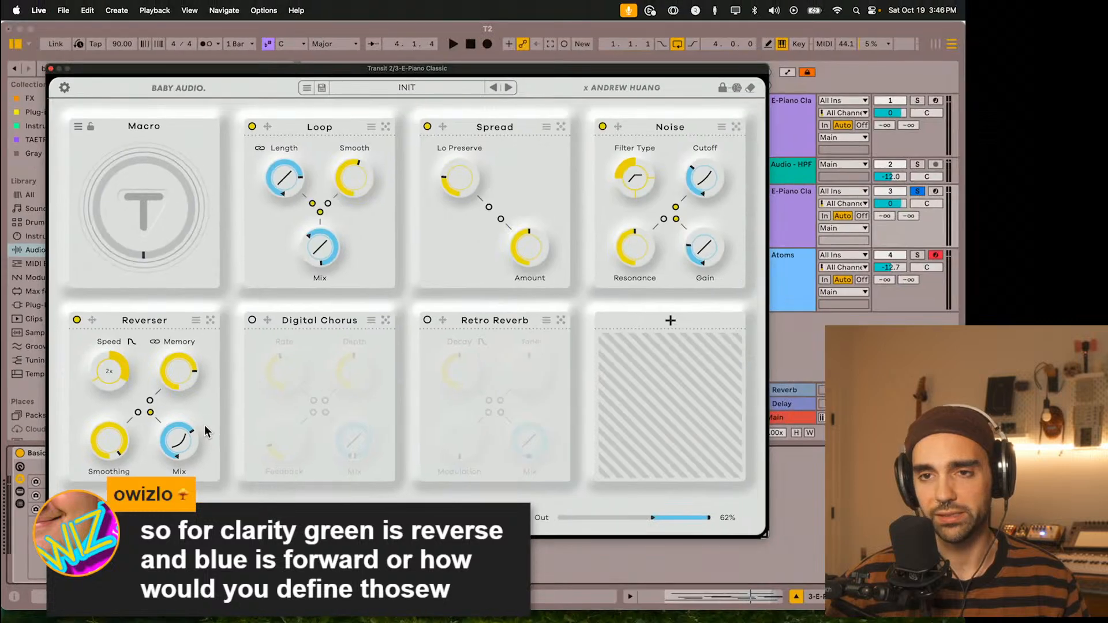
pyautogui.moveTo(161, 242); pyautogui.dragTo(127, 277)
pyautogui.press('space')
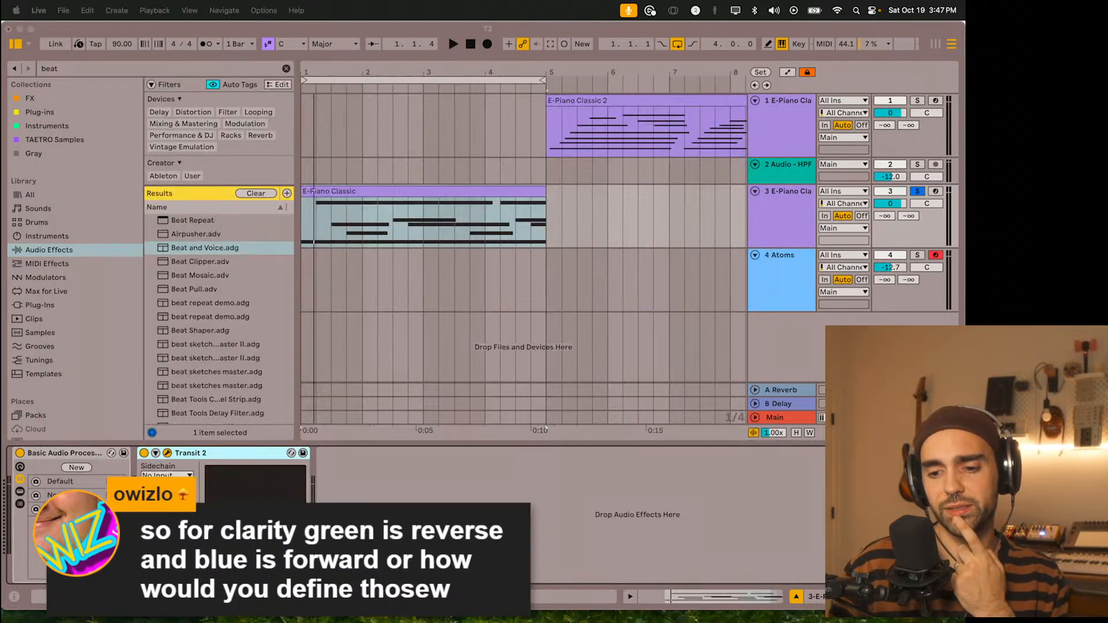
# Step: Return to Ableton Live, examine the options in Transit 2's settings and close them
pyautogui.click(782, 216)
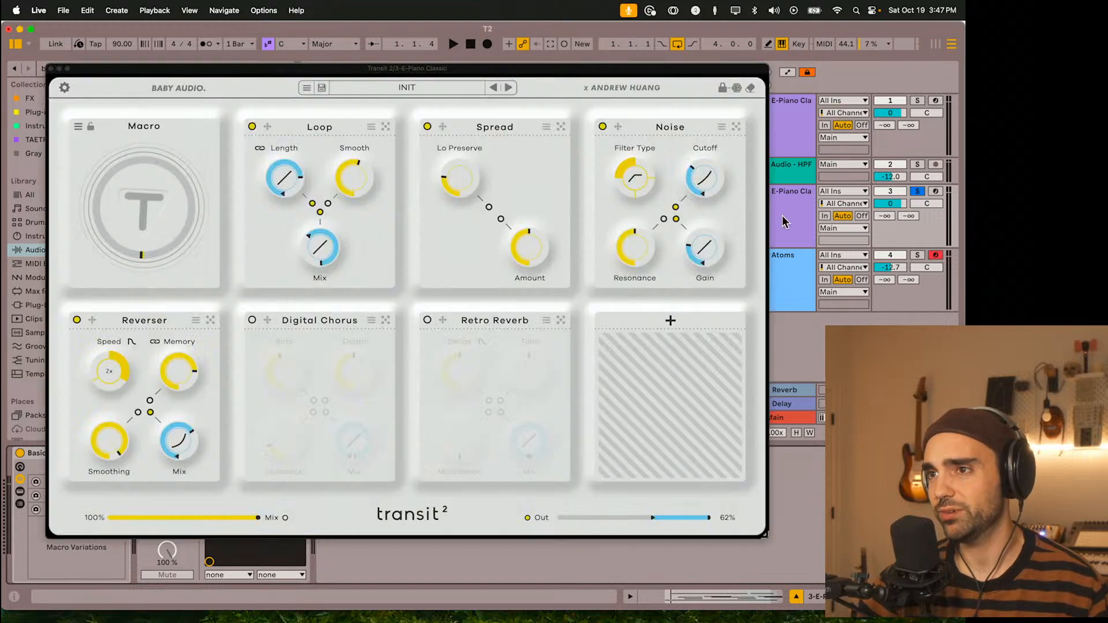
pyautogui.click(76, 128)
pyautogui.click(77, 128)
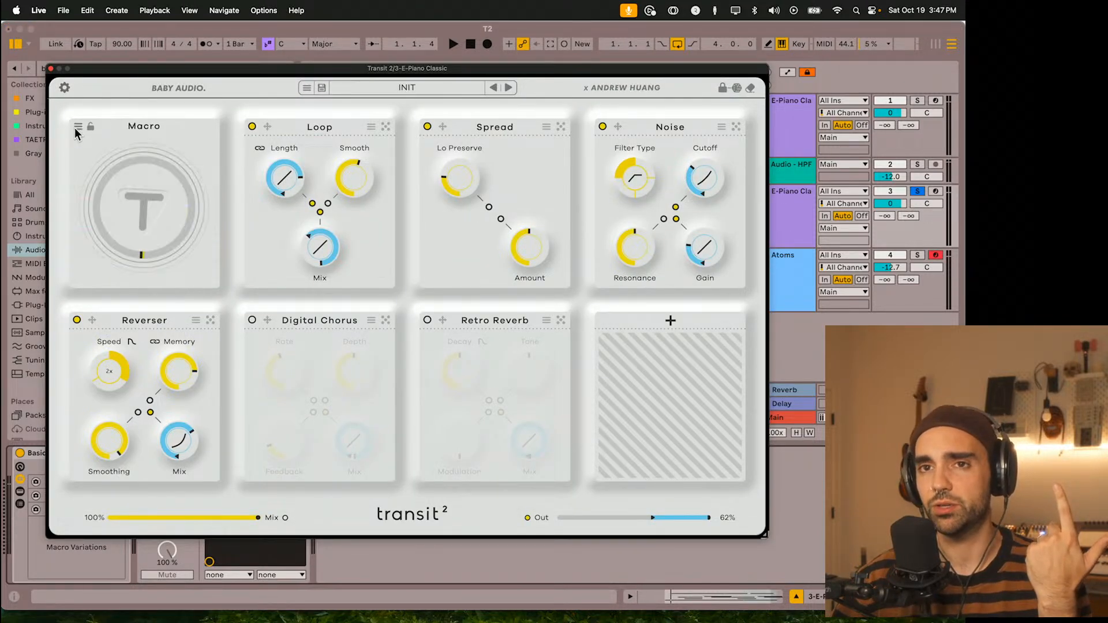
pyautogui.click(61, 91)
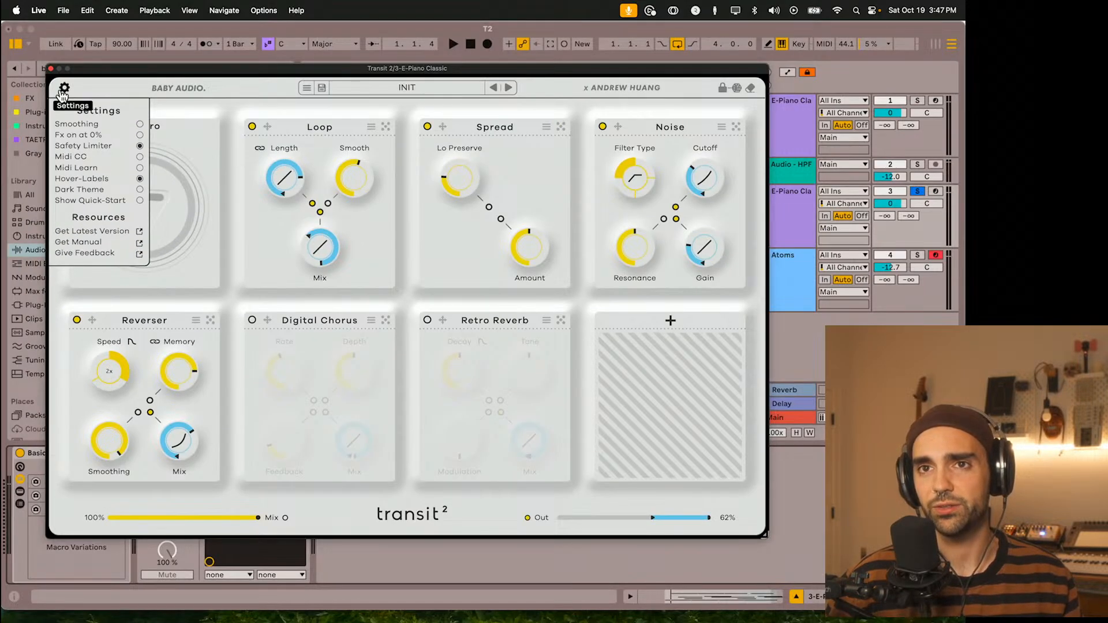
pyautogui.click(64, 89)
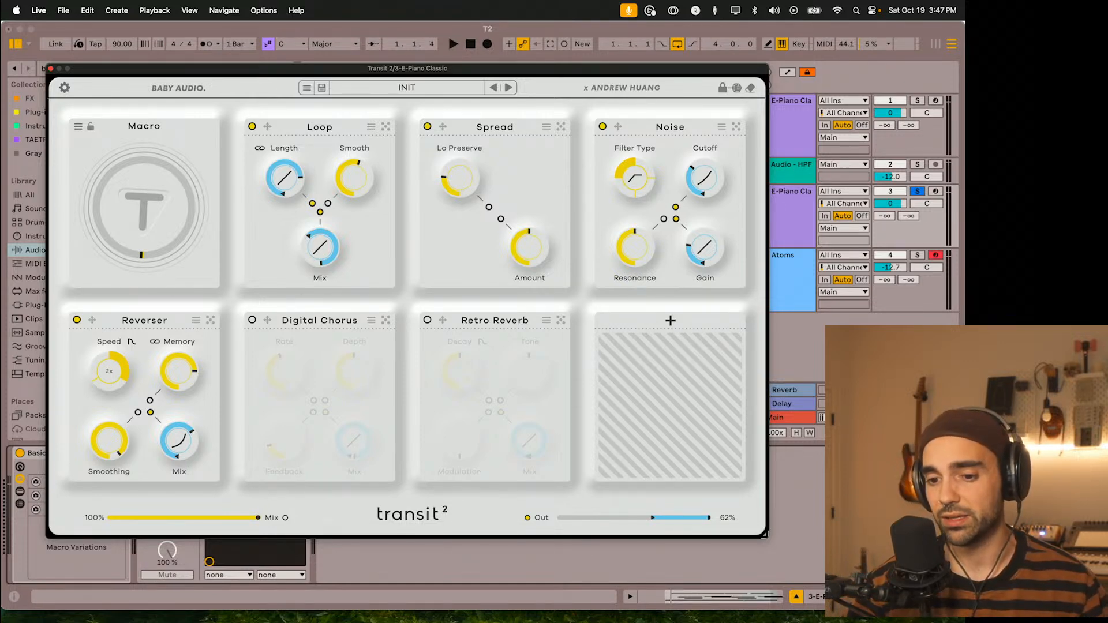
pyautogui.press('super+Tab')
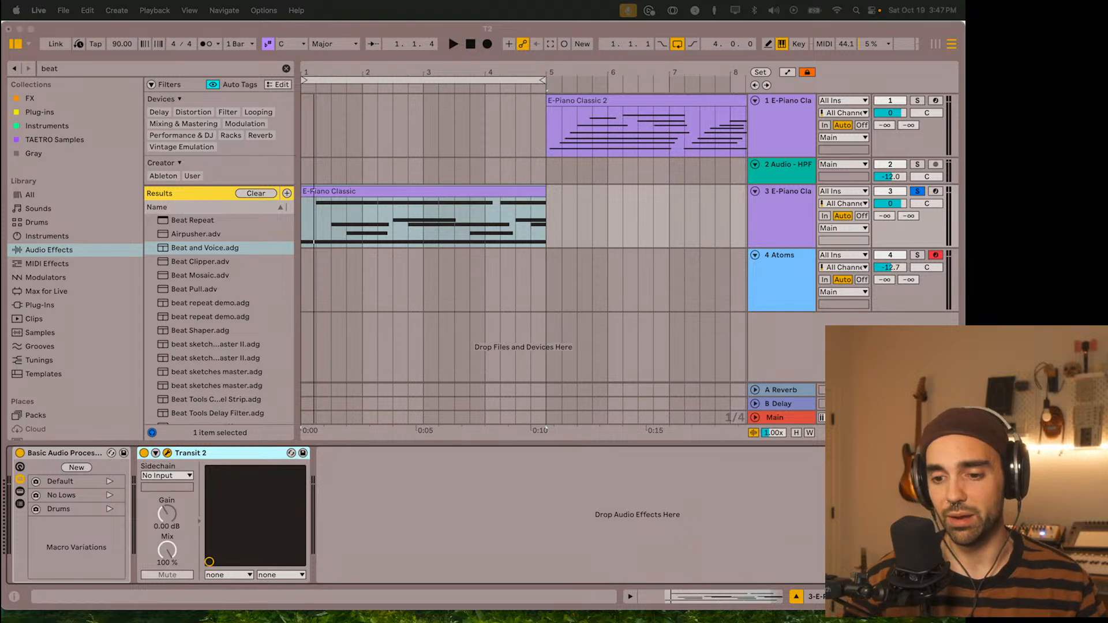
pyautogui.click(775, 286)
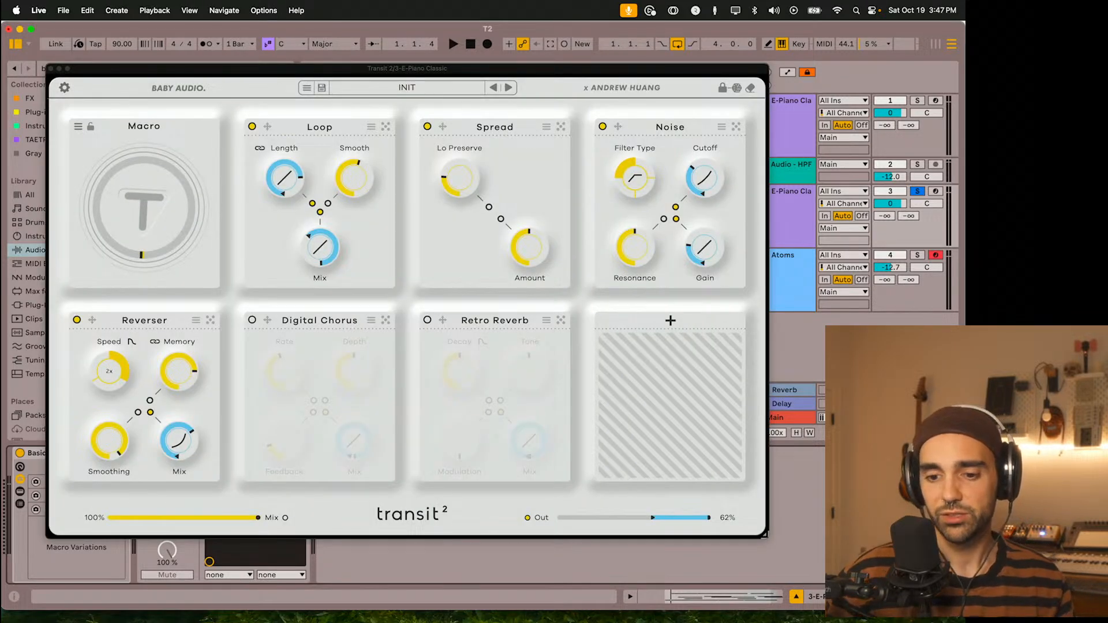
pyautogui.press('super+Tab')
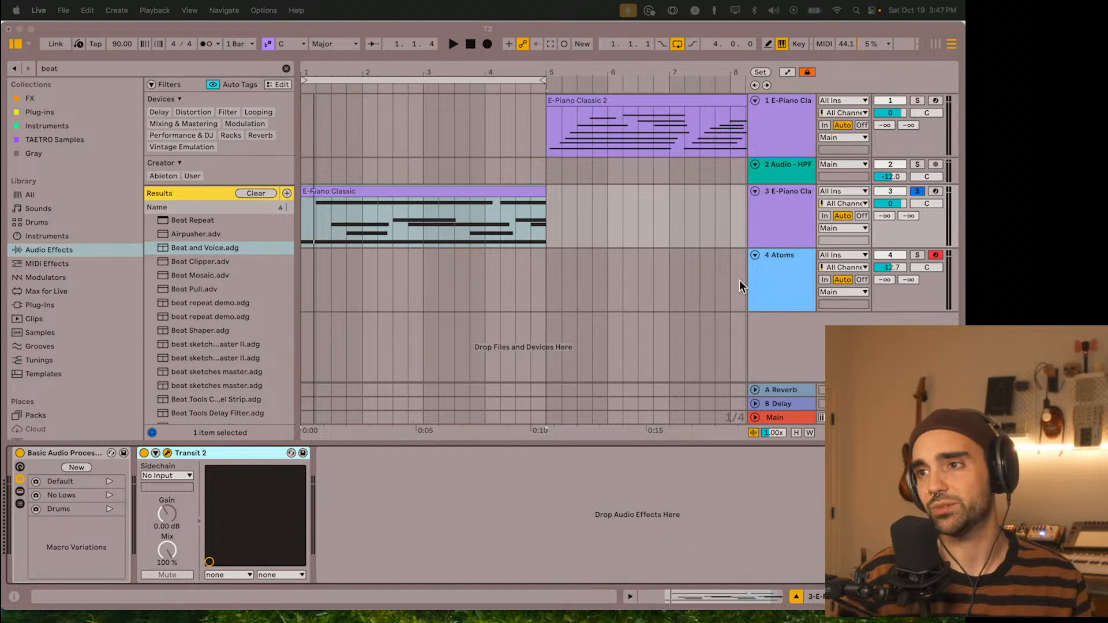
pyautogui.click(799, 295)
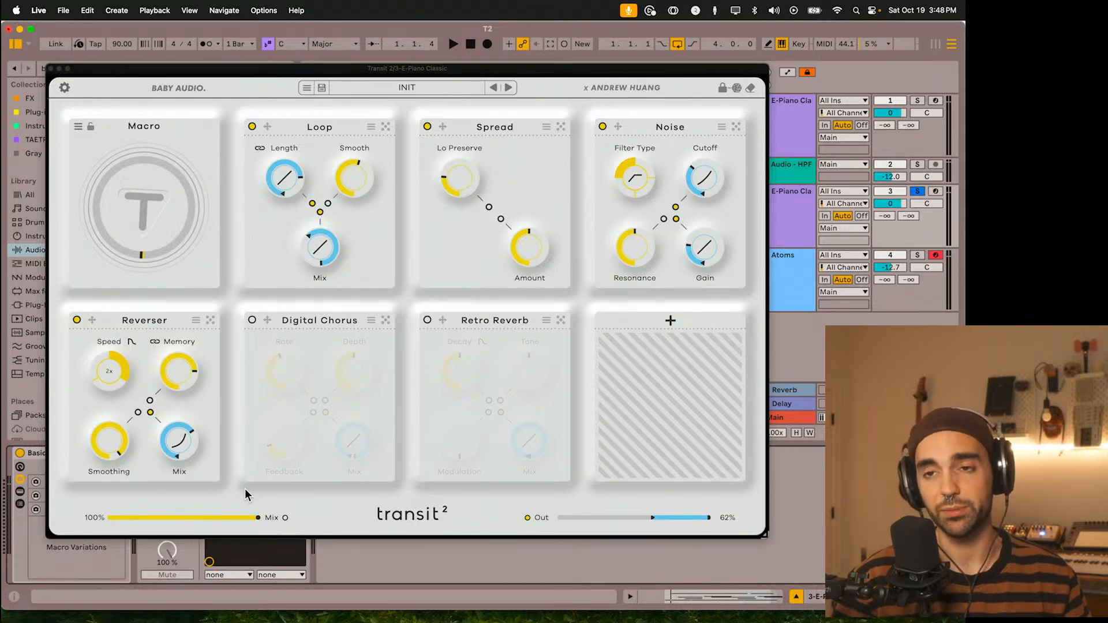
# Step: Audition the Loop, Spread, Noise and Reverser chain with macro sweeps, returning the macro to zero
pyautogui.press('space')
pyautogui.moveTo(137, 245)
pyautogui.mouseDown()
pyautogui.moveTo(96, 147)
pyautogui.moveTo(134, 251)
pyautogui.moveTo(102, 145)
pyautogui.moveTo(121, 258)
pyautogui.mouseUp()
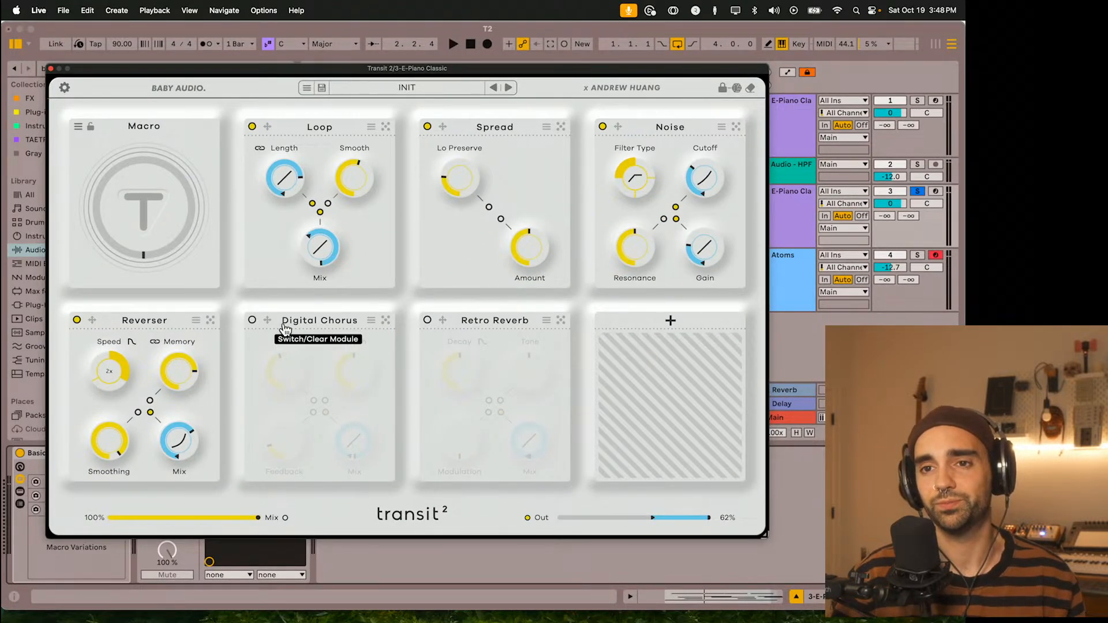
pyautogui.moveTo(144, 253); pyautogui.dragTo(176, 285)
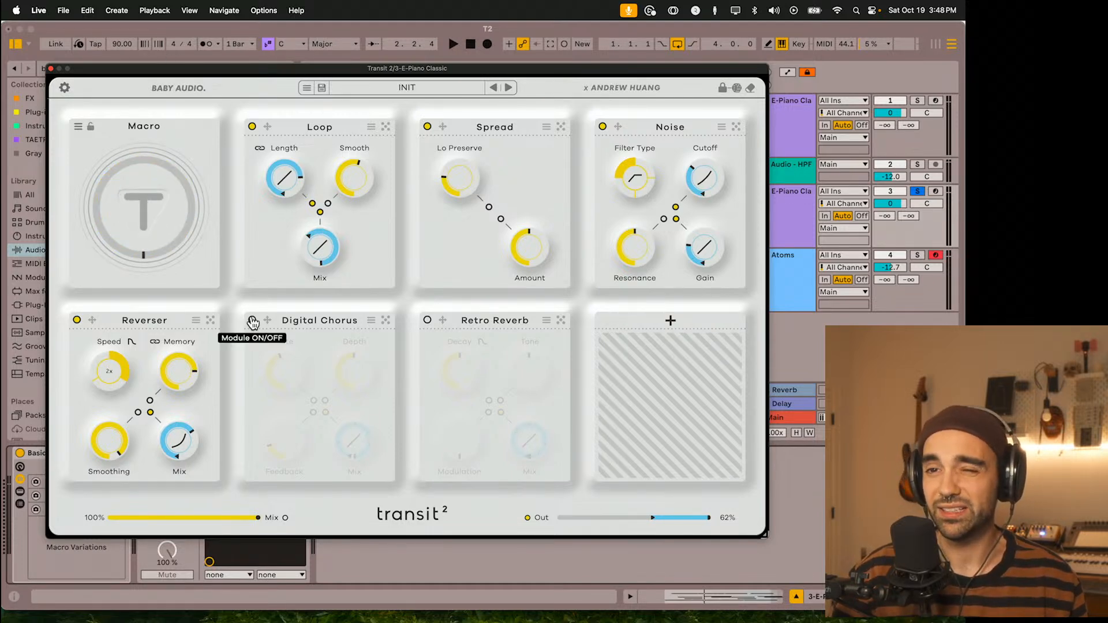
# Step: Replace the Digital Chorus module with Delay and audition it during playback with a macro sweep
pyautogui.click(327, 328)
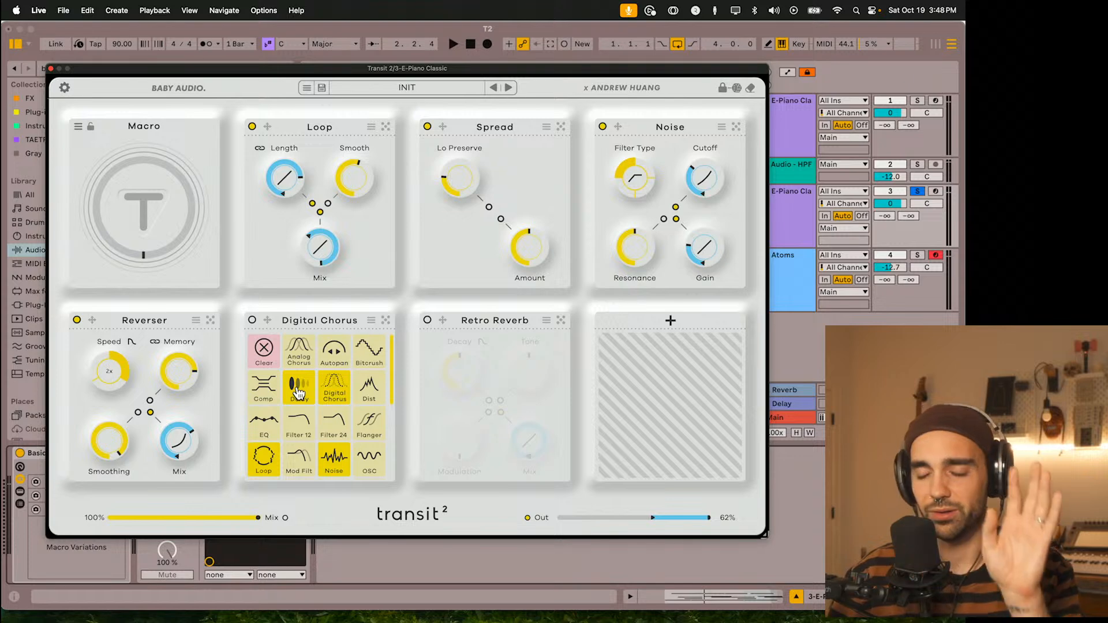
pyautogui.scroll(-5, 316, 444)
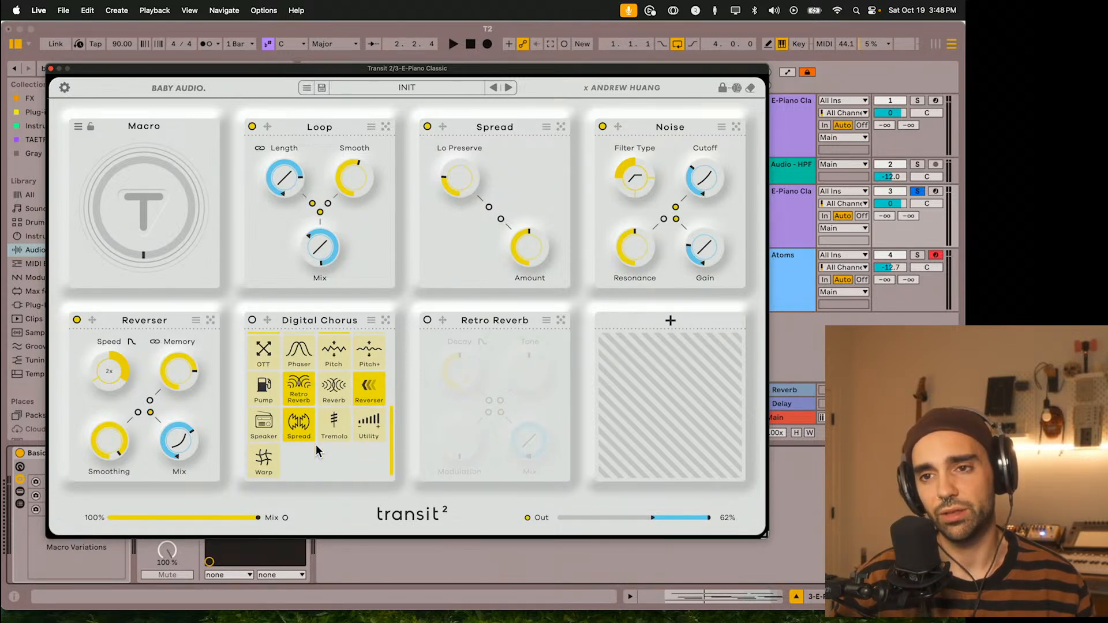
pyautogui.scroll(5, 316, 450)
pyautogui.click(293, 390)
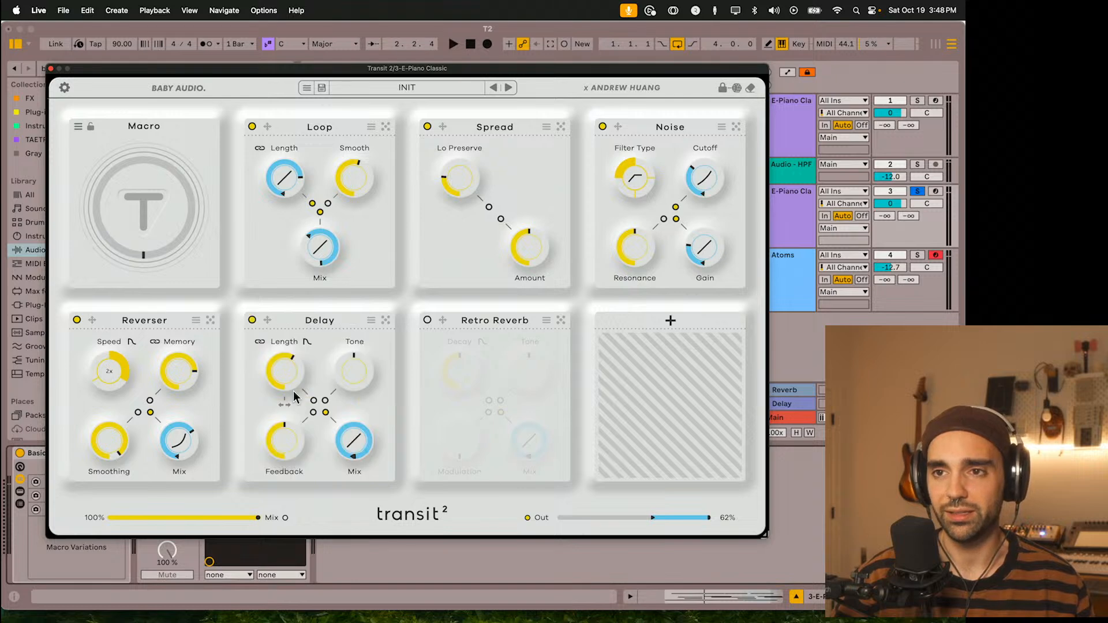
pyautogui.press('space')
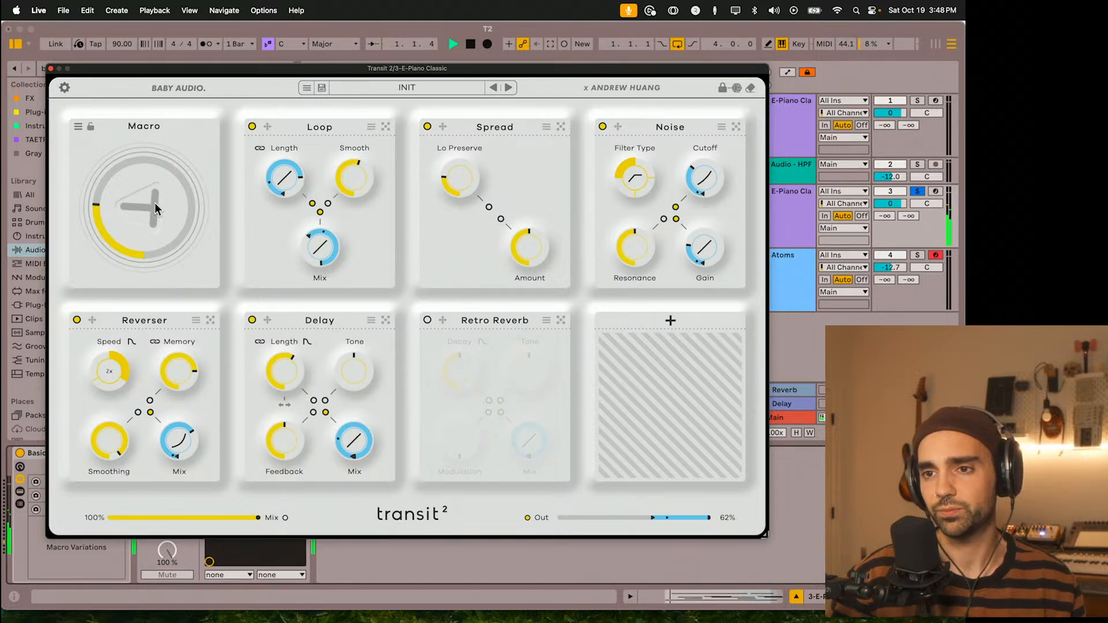
pyautogui.moveTo(138, 179)
pyautogui.mouseDown()
pyautogui.moveTo(116, 125)
pyautogui.moveTo(120, 184)
pyautogui.mouseUp()
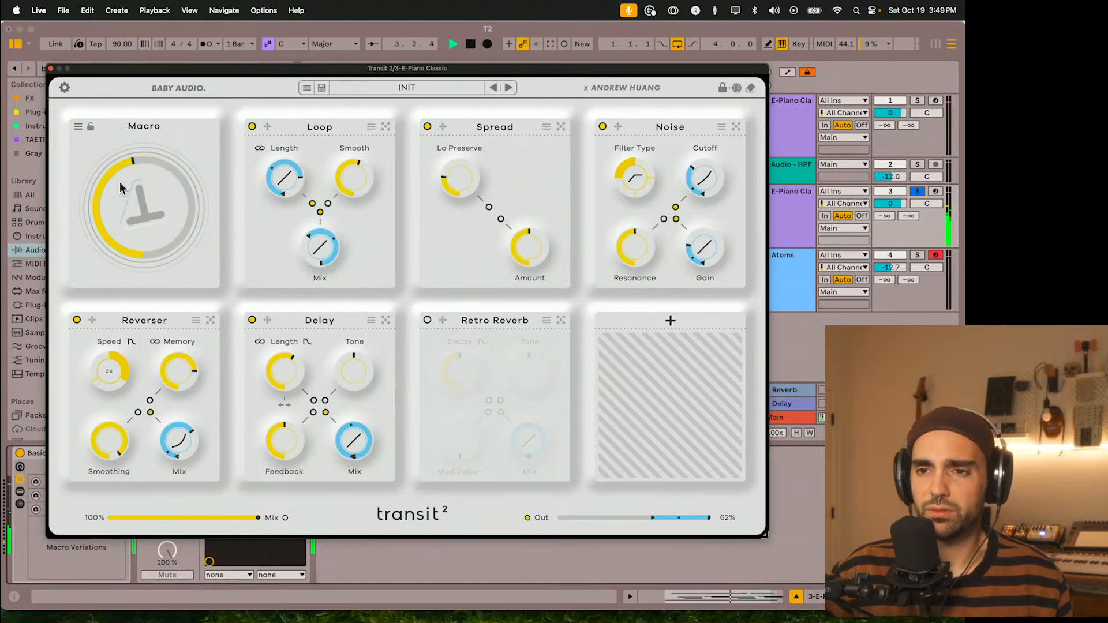
# Step: Set the Delay's Length to 1/16D, turn on Ping-Pong and sweep the macro back to zero during playback
pyautogui.moveTo(284, 363)
pyautogui.moveTo(288, 361); pyautogui.dragTo(290, 388)
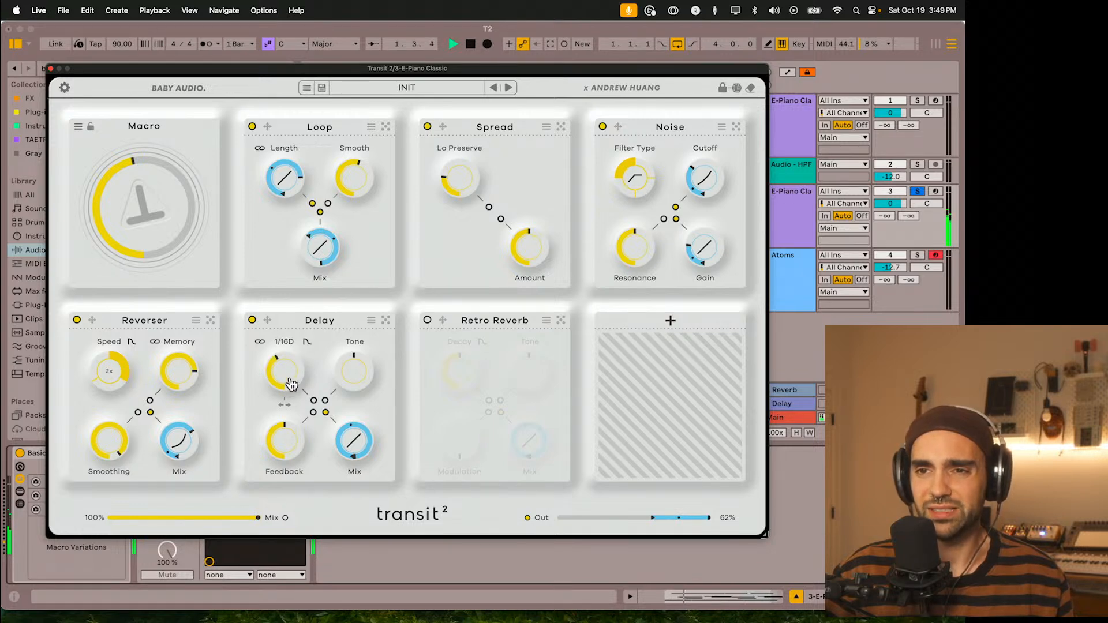
pyautogui.moveTo(142, 226); pyautogui.dragTo(139, 194)
pyautogui.click(285, 408)
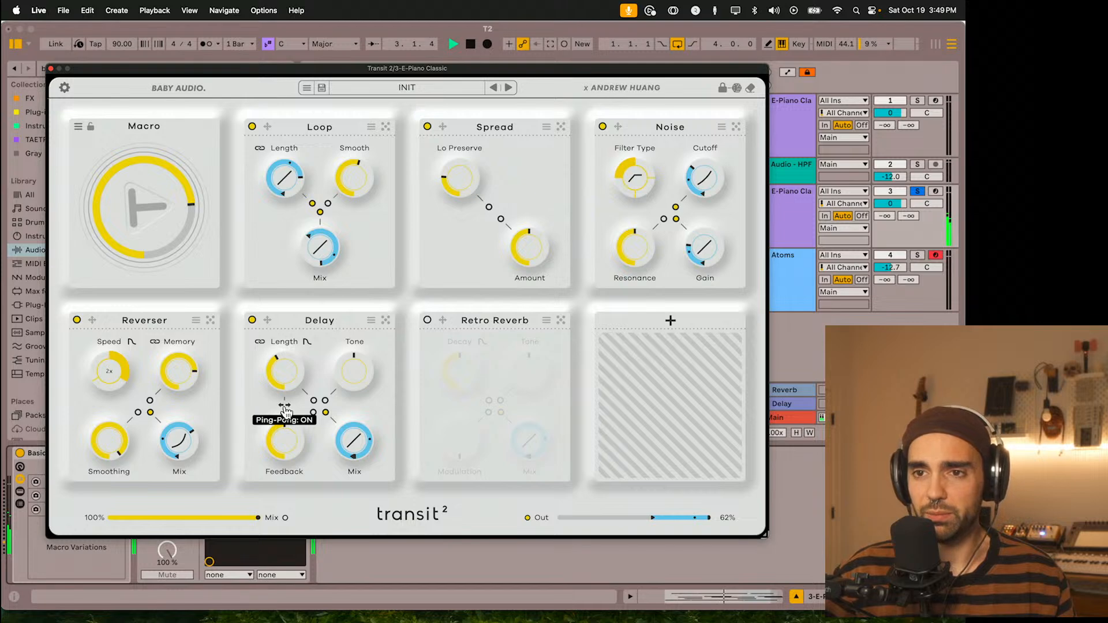
pyautogui.moveTo(156, 240)
pyautogui.mouseDown()
pyautogui.moveTo(167, 285)
pyautogui.moveTo(198, 317)
pyautogui.moveTo(166, 258)
pyautogui.moveTo(170, 220)
pyautogui.moveTo(169, 277)
pyautogui.moveTo(200, 325)
pyautogui.moveTo(164, 269)
pyautogui.mouseUp()
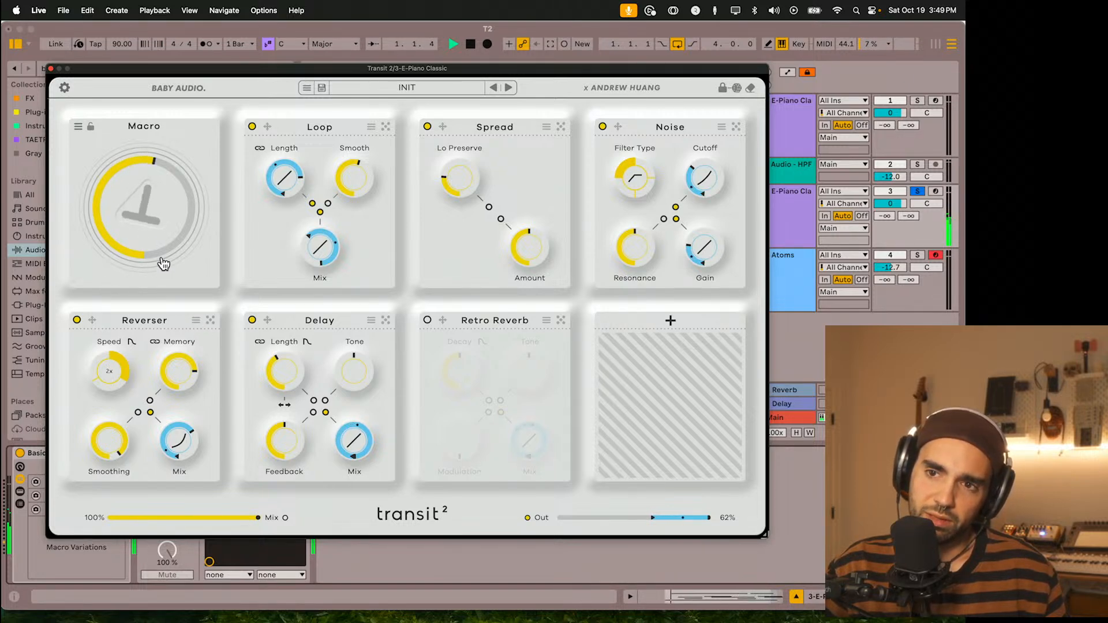
pyautogui.moveTo(163, 264)
pyautogui.mouseDown()
pyautogui.moveTo(169, 294)
pyautogui.moveTo(199, 327)
pyautogui.mouseUp()
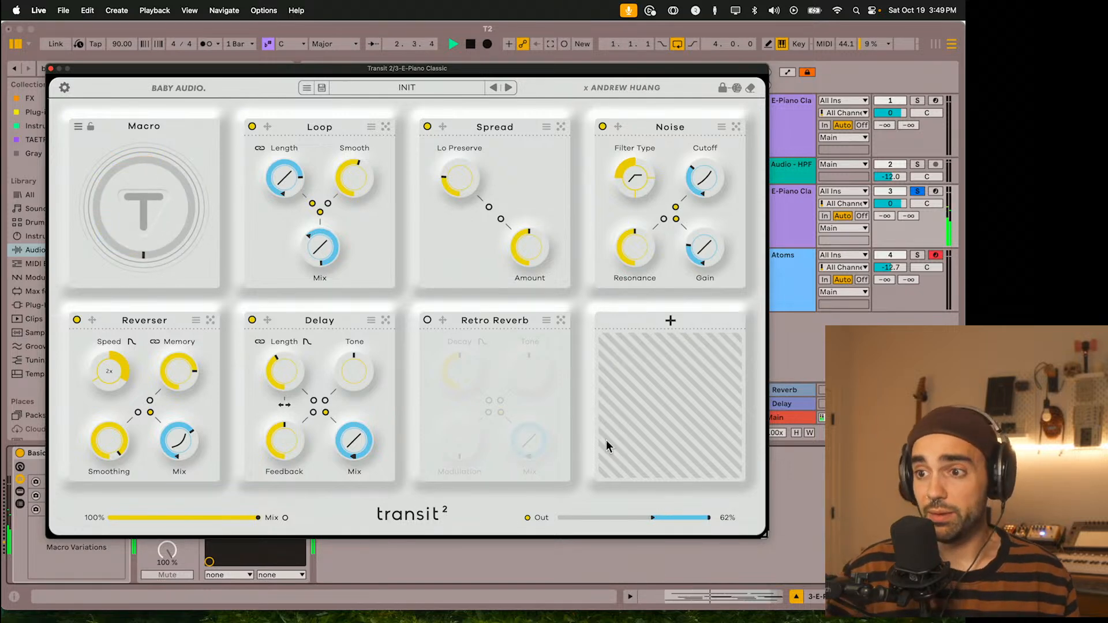
# Step: Raise the lower limit of the macro-linked output level to 79% and sweep the macro nearly to full
pyautogui.moveTo(657, 523); pyautogui.dragTo(676, 526)
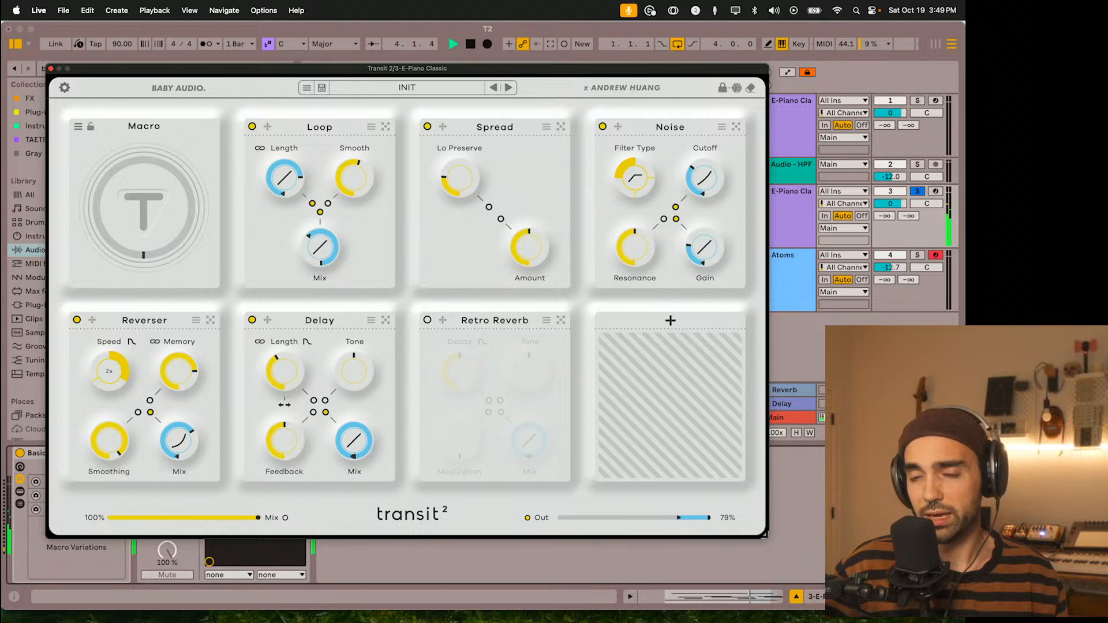
pyautogui.moveTo(168, 218)
pyautogui.mouseDown()
pyautogui.moveTo(139, 191)
pyautogui.moveTo(147, 156)
pyautogui.mouseUp()
pyautogui.moveTo(145, 152)
pyautogui.mouseDown()
pyautogui.moveTo(136, 131)
pyautogui.moveTo(131, 166)
pyautogui.moveTo(128, 111)
pyautogui.mouseUp()
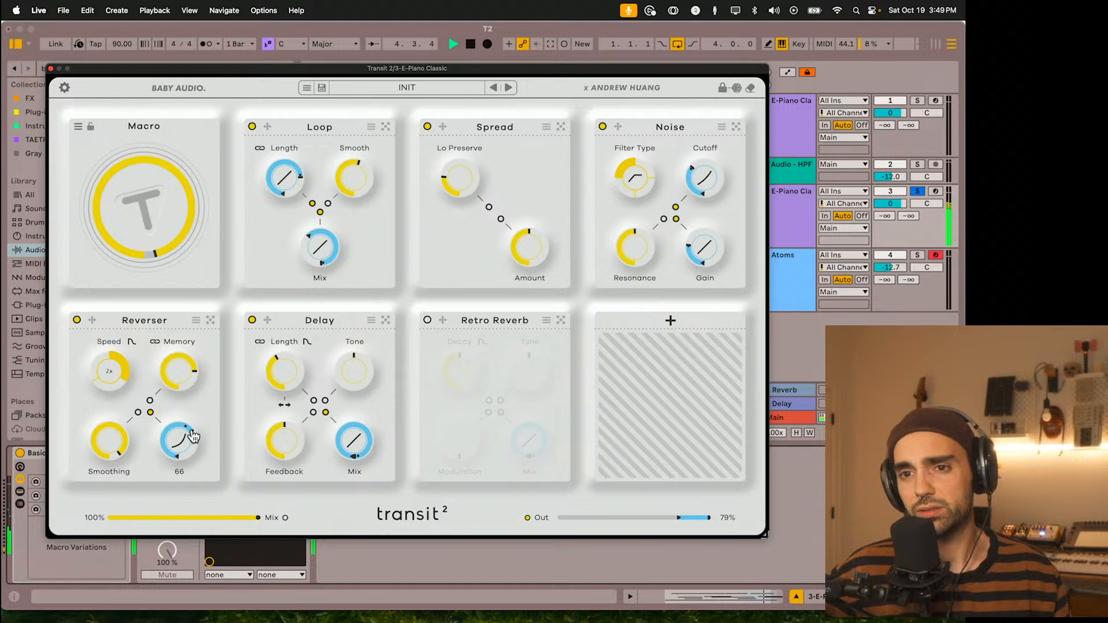
# Step: Lower the Reverser's Mix range limit to 52 and sweep the macro back down toward zero
pyautogui.moveTo(191, 437); pyautogui.dragTo(186, 443)
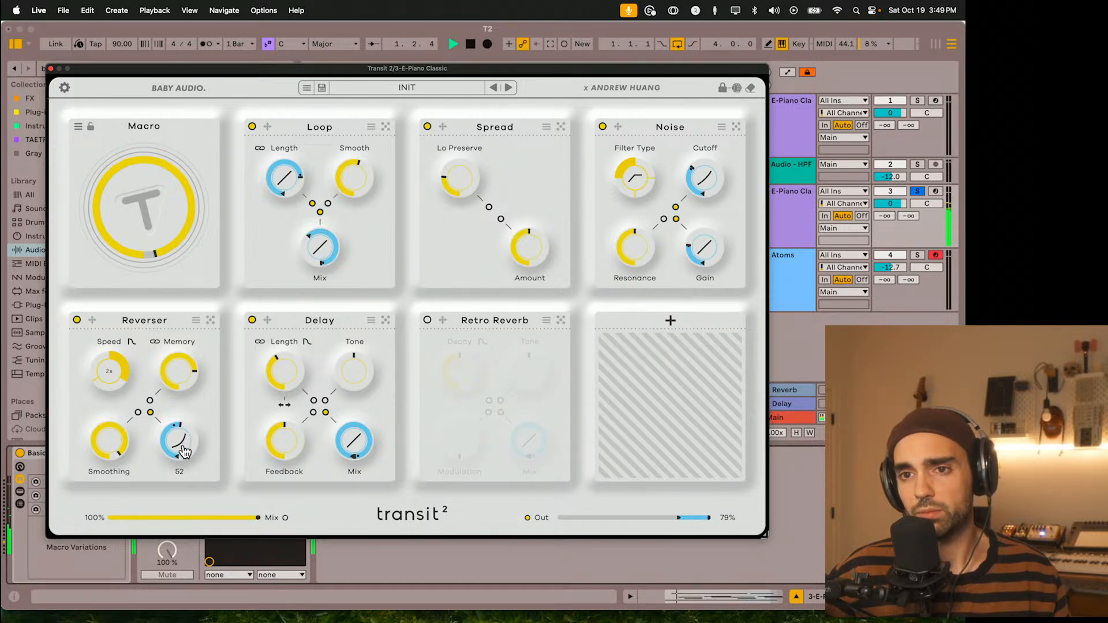
pyautogui.moveTo(142, 252); pyautogui.dragTo(164, 358)
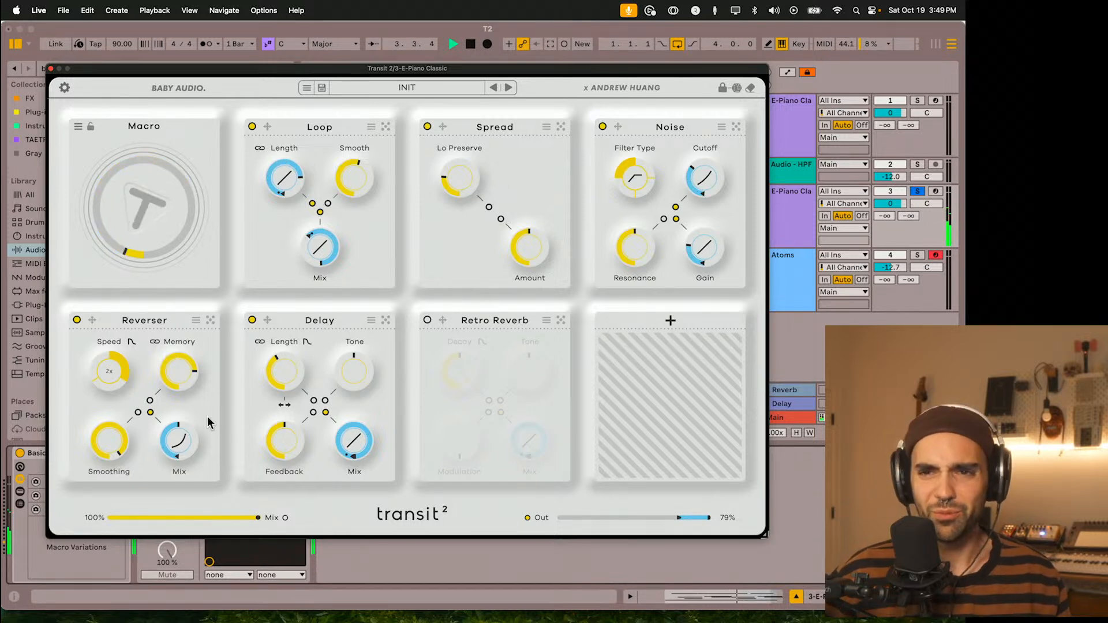
# Step: Audition the module chain during playback by sweeping the macro up to about halfway and back to zero
pyautogui.moveTo(138, 242); pyautogui.dragTo(134, 203)
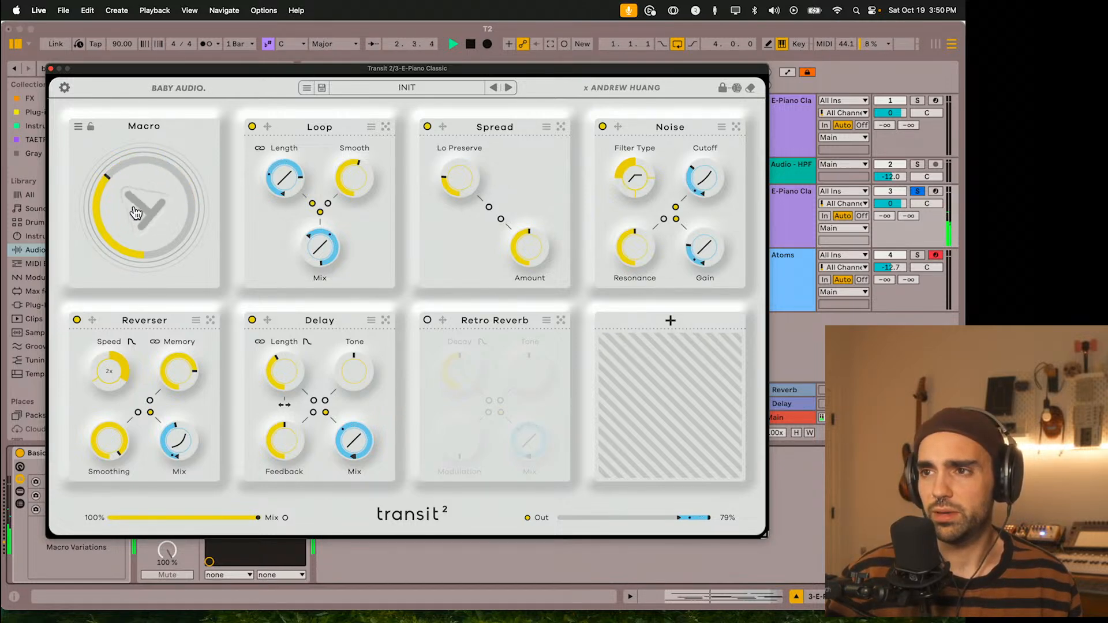
pyautogui.moveTo(145, 243); pyautogui.dragTo(145, 250)
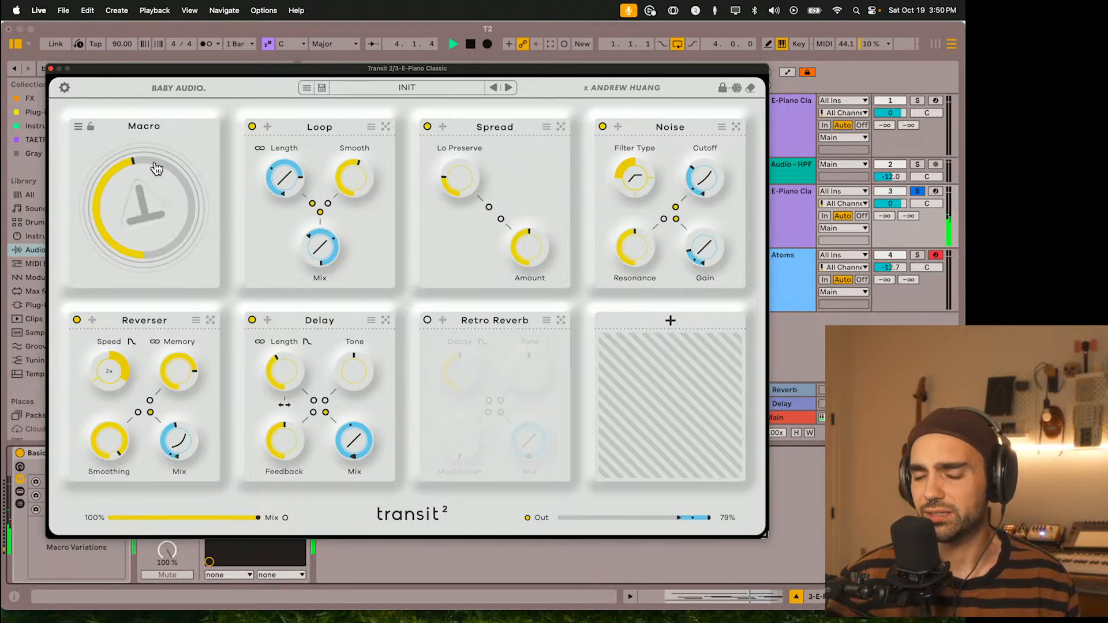
pyautogui.moveTo(151, 152); pyautogui.dragTo(155, 214)
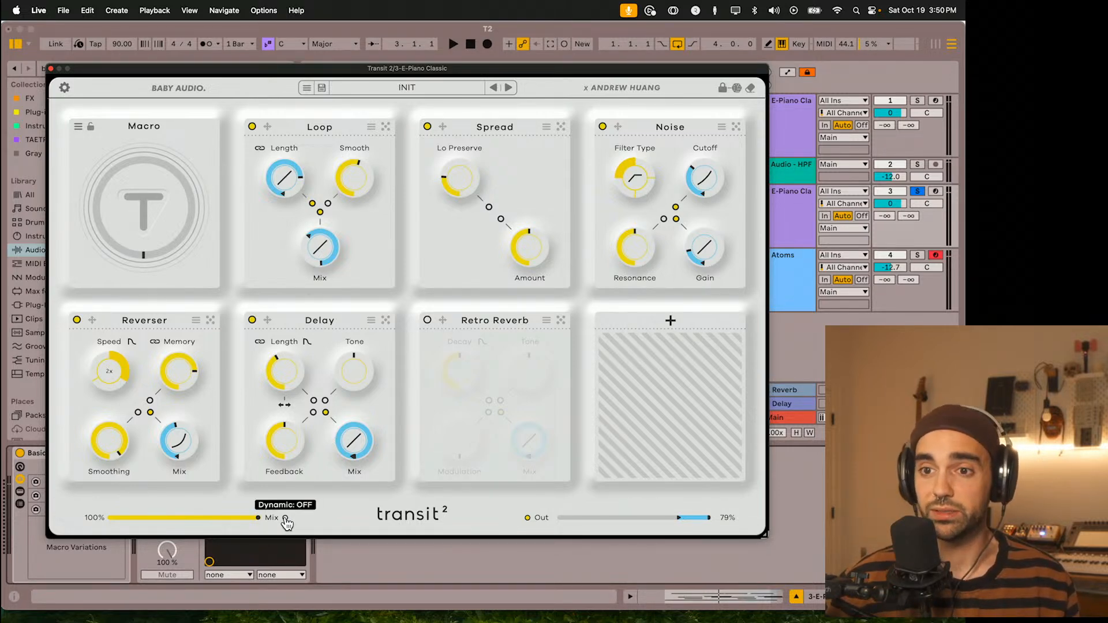
# Step: Test the global Mix by dropping it to zero and raising it to 70% during a macro sweep, toggling its macro link on and off
pyautogui.moveTo(258, 518); pyautogui.dragTo(259, 519)
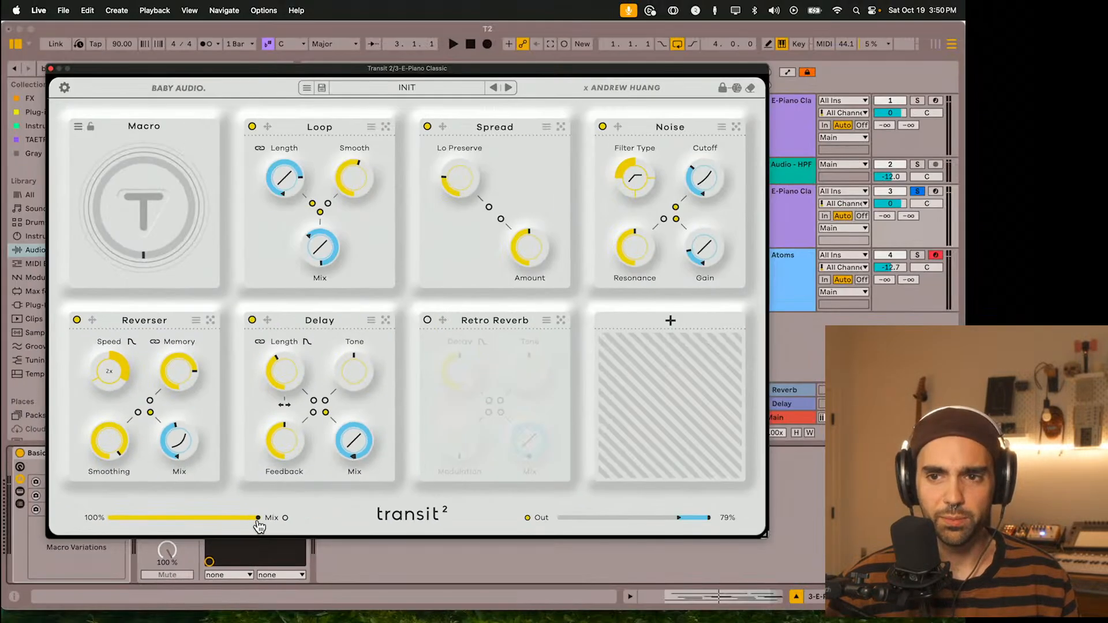
pyautogui.moveTo(328, 510); pyautogui.dragTo(109, 519)
pyautogui.press('space')
pyautogui.moveTo(145, 249); pyautogui.dragTo(114, 175)
pyautogui.moveTo(111, 521); pyautogui.dragTo(216, 522)
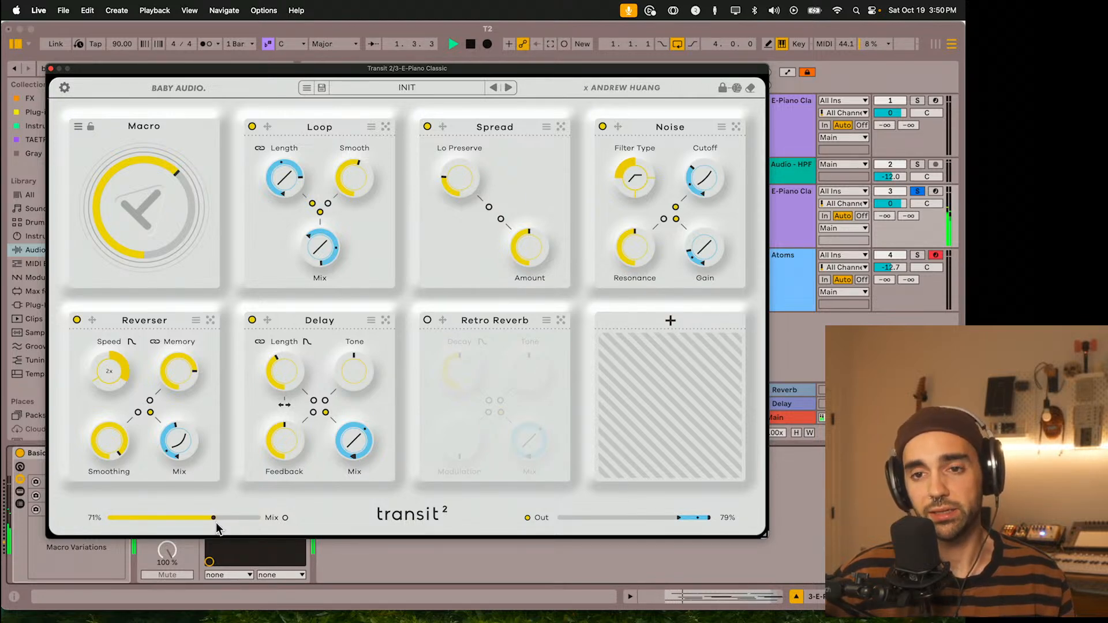
pyautogui.press('space')
pyautogui.click(285, 519)
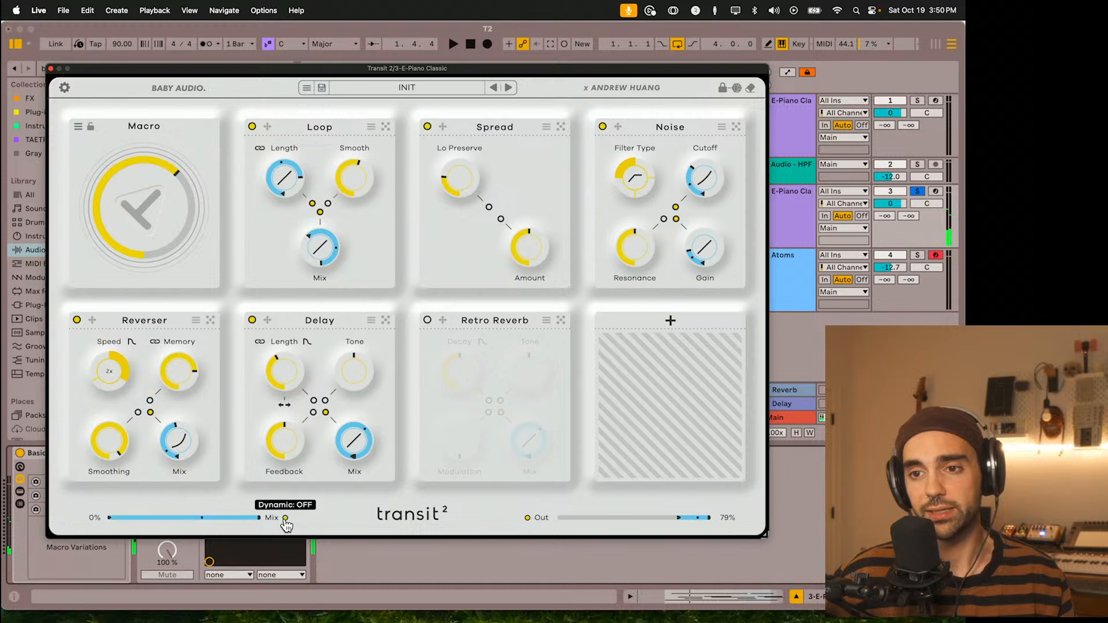
pyautogui.click(285, 519)
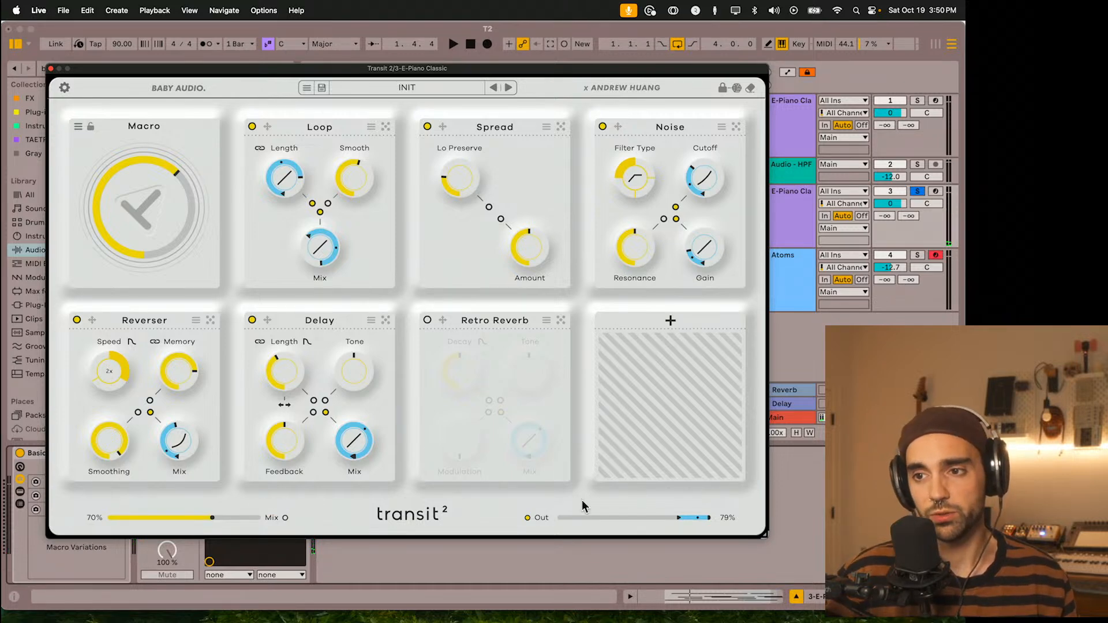
# Step: Lower the Noise Gain's macro range limit to -60.0 dB and audition it with macro sweeps during playback
pyautogui.moveTo(151, 204); pyautogui.dragTo(158, 254)
pyautogui.press('space')
pyautogui.moveTo(152, 214); pyautogui.dragTo(147, 201)
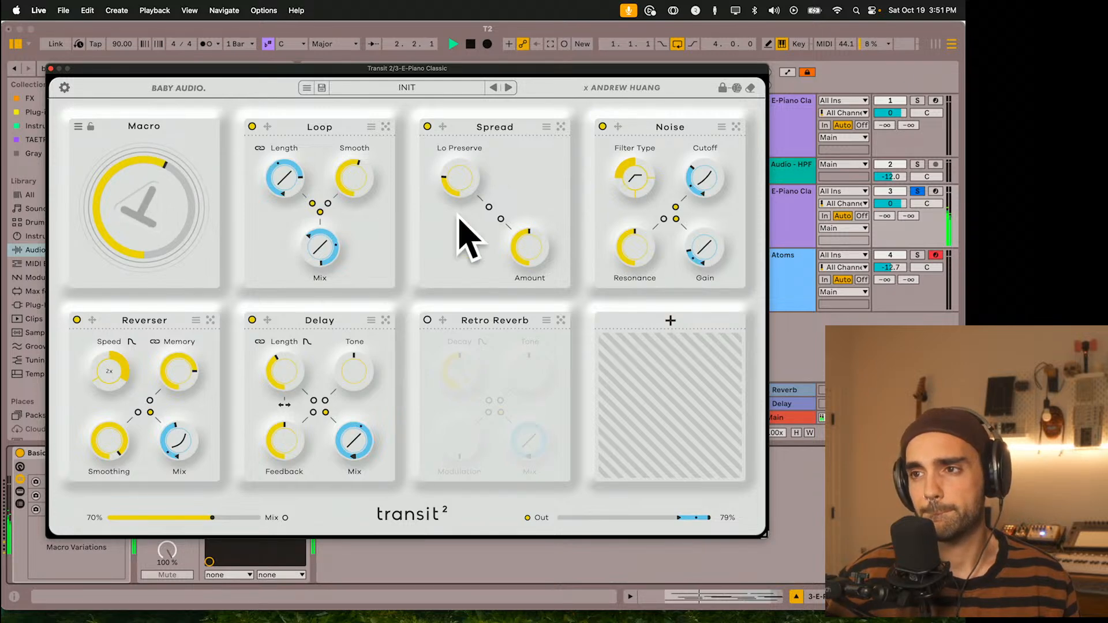
pyautogui.moveTo(690, 255)
pyautogui.moveTo(689, 256); pyautogui.dragTo(690, 268)
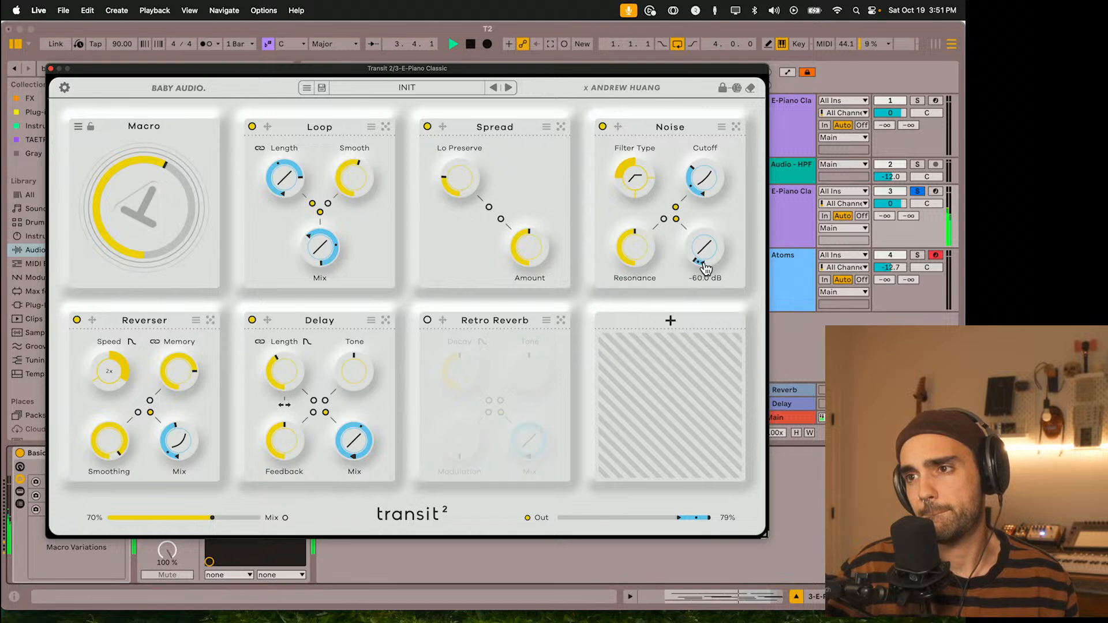
pyautogui.moveTo(151, 190); pyautogui.dragTo(139, 219)
pyautogui.press('space')
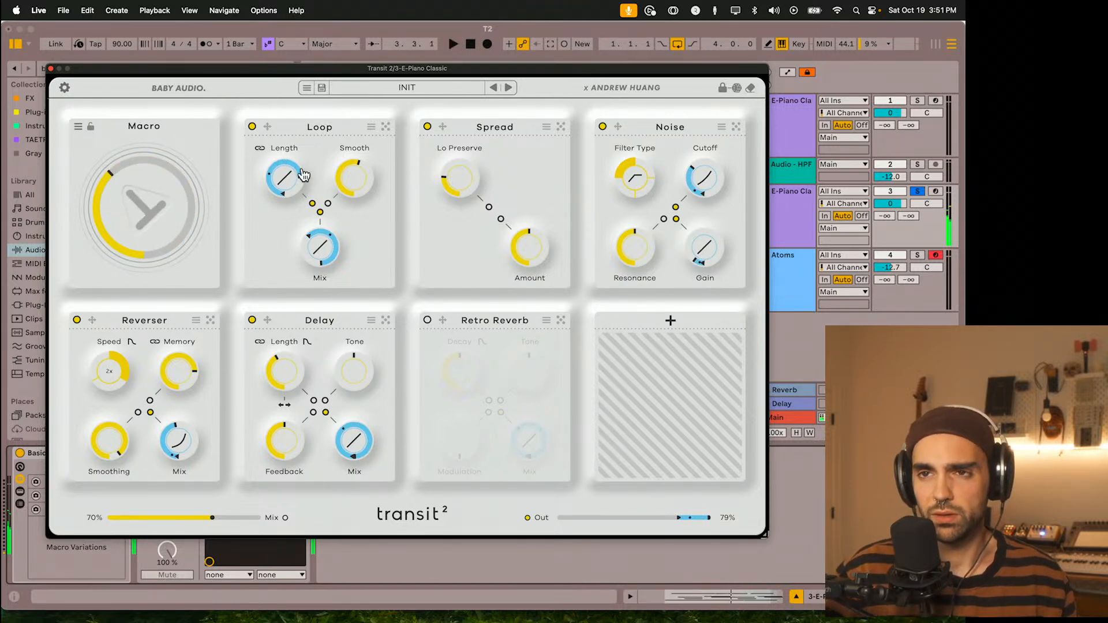
# Step: Bend the Loop Length's macro curve to +80% and sweep the macro up during playback
pyautogui.moveTo(286, 182); pyautogui.dragTo(267, 137)
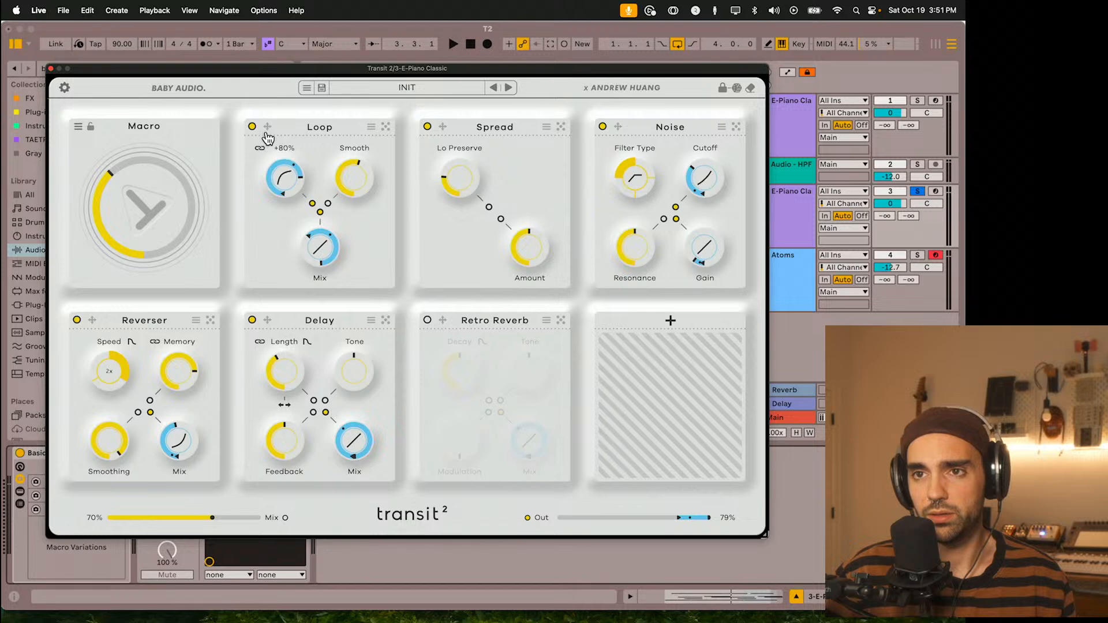
pyautogui.moveTo(140, 191); pyautogui.dragTo(117, 137)
pyautogui.press('space')
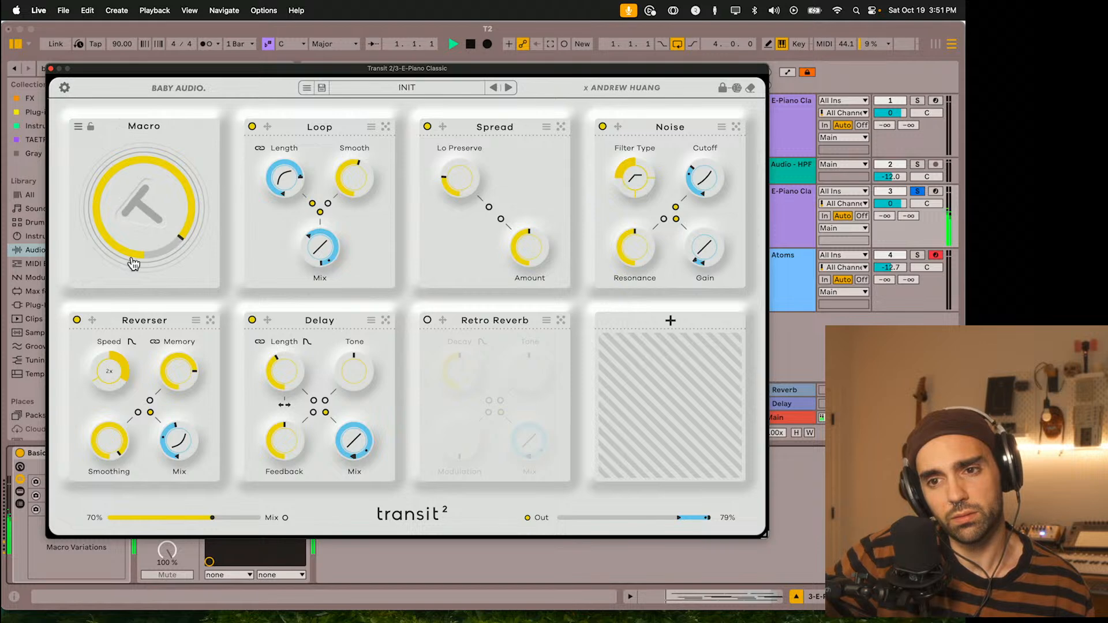
# Step: Raise the global Mix to 80%, sweep the macro back to zero and stop playback
pyautogui.moveTo(213, 523); pyautogui.dragTo(231, 526)
pyautogui.moveTo(123, 168); pyautogui.dragTo(179, 269)
pyautogui.press('space')
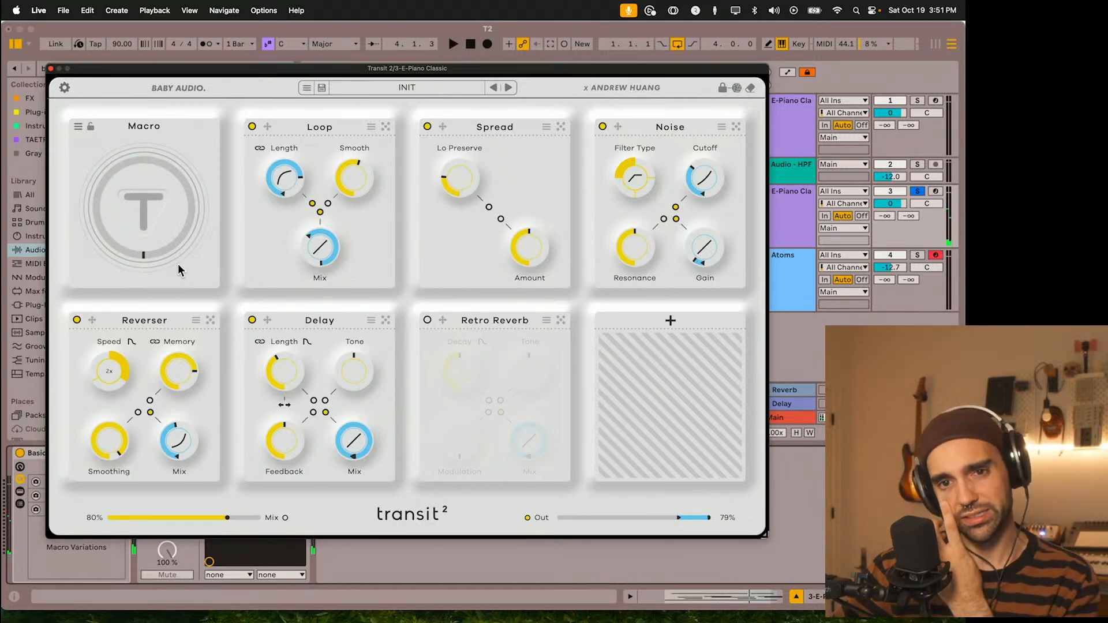
# Step: Lower both macro range limits of the Loop Mix and audition the result with macro sweeps during playback
pyautogui.moveTo(143, 218); pyautogui.dragTo(133, 186)
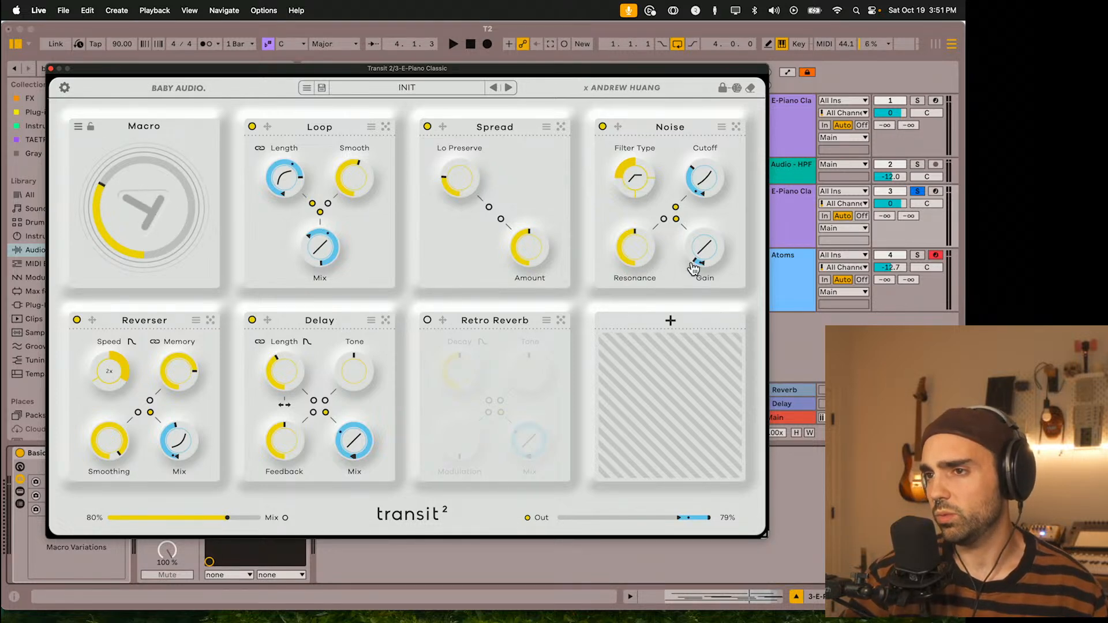
pyautogui.press('space')
pyautogui.moveTo(111, 193); pyautogui.dragTo(138, 201)
pyautogui.moveTo(319, 268)
pyautogui.mouseDown()
pyautogui.moveTo(316, 281)
pyautogui.moveTo(306, 248)
pyautogui.moveTo(302, 264)
pyautogui.mouseUp()
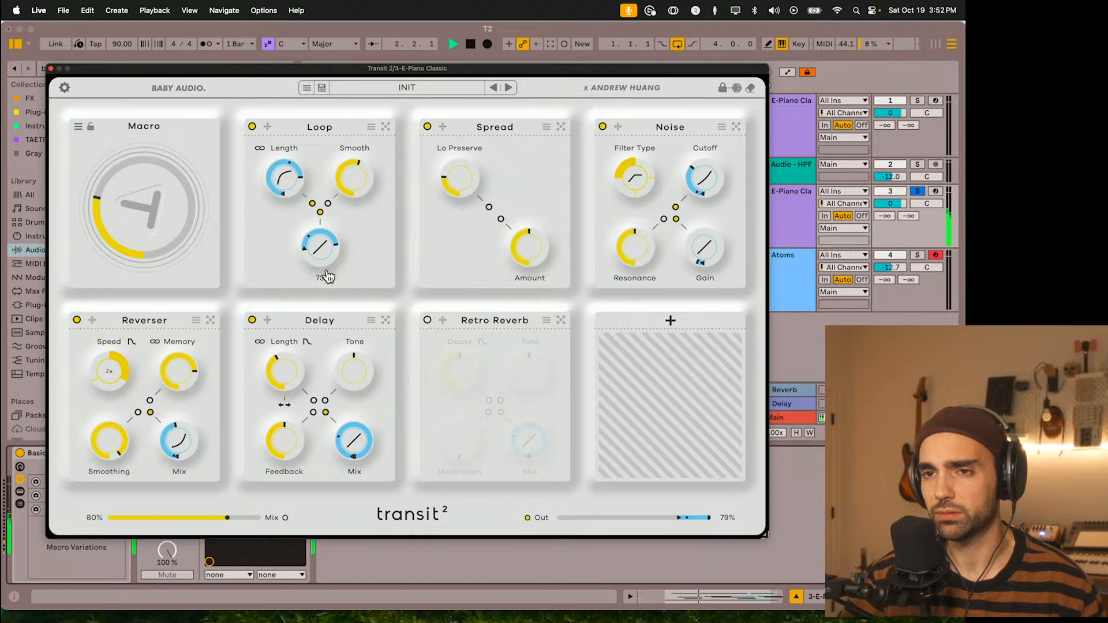
pyautogui.moveTo(203, 247); pyautogui.dragTo(178, 217)
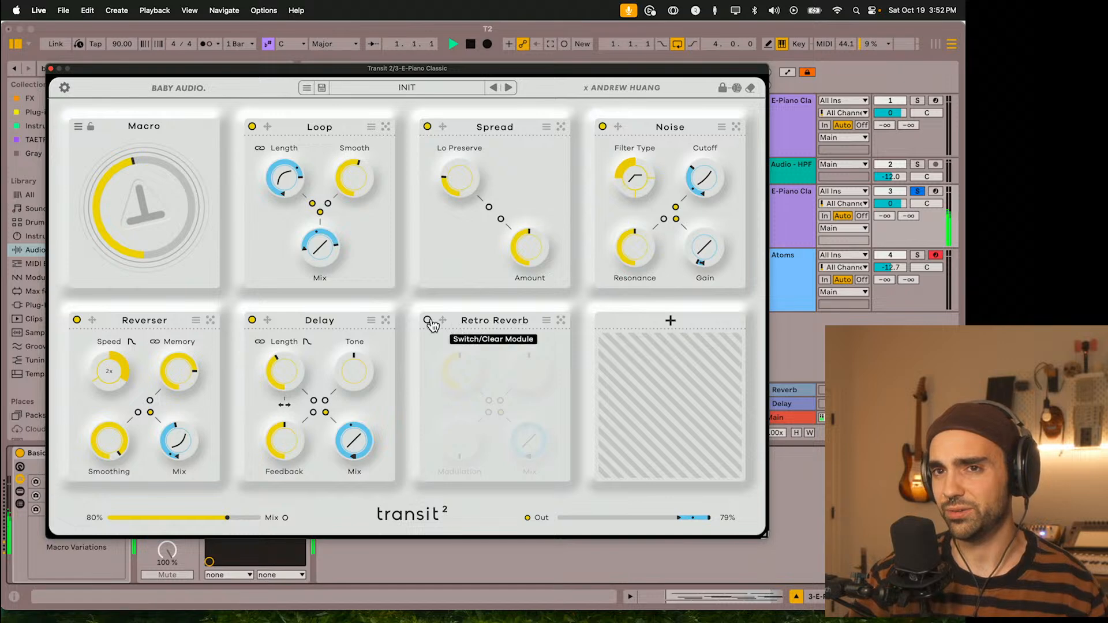
pyautogui.moveTo(149, 228); pyautogui.dragTo(150, 242)
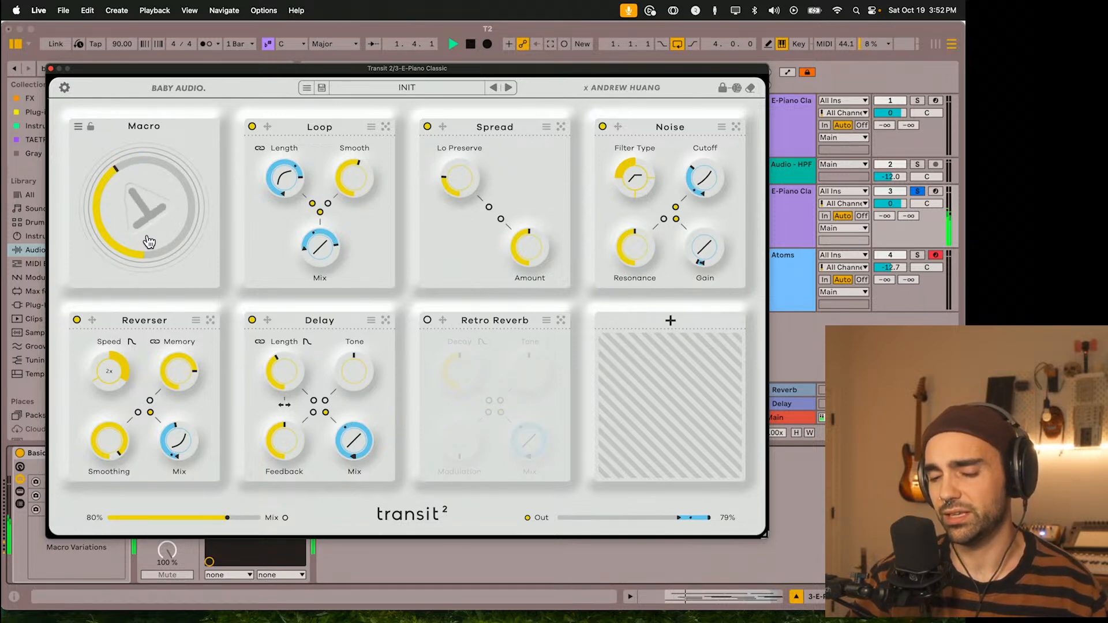
pyautogui.press('space')
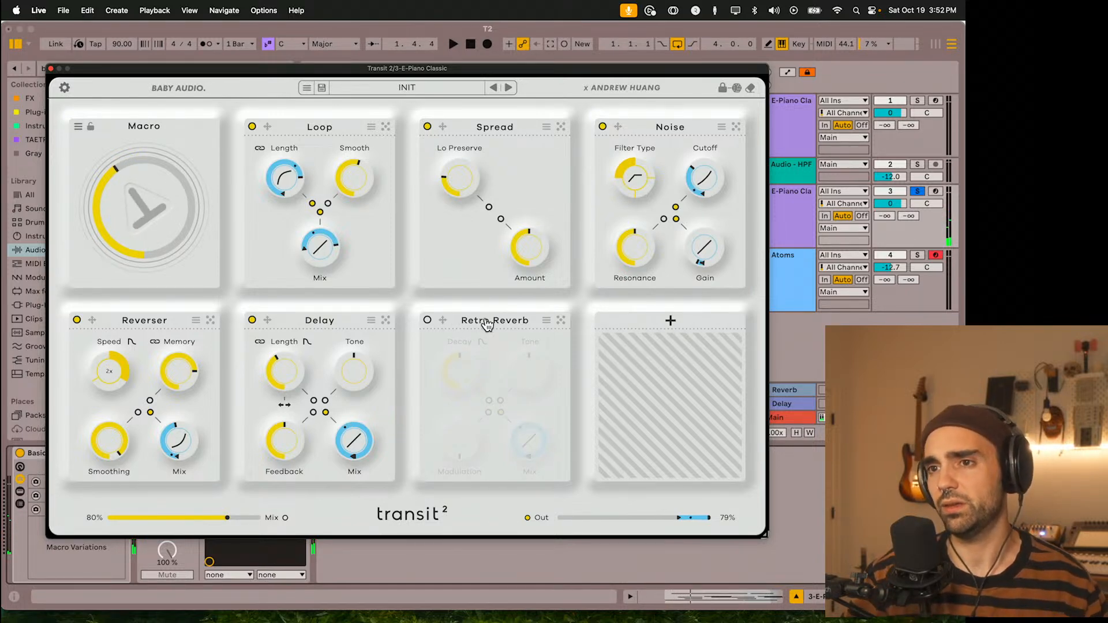
# Step: Move the Retro Reverb module to the last slot and load a Pitch+ module into the freed slot
pyautogui.moveTo(444, 323); pyautogui.dragTo(601, 317)
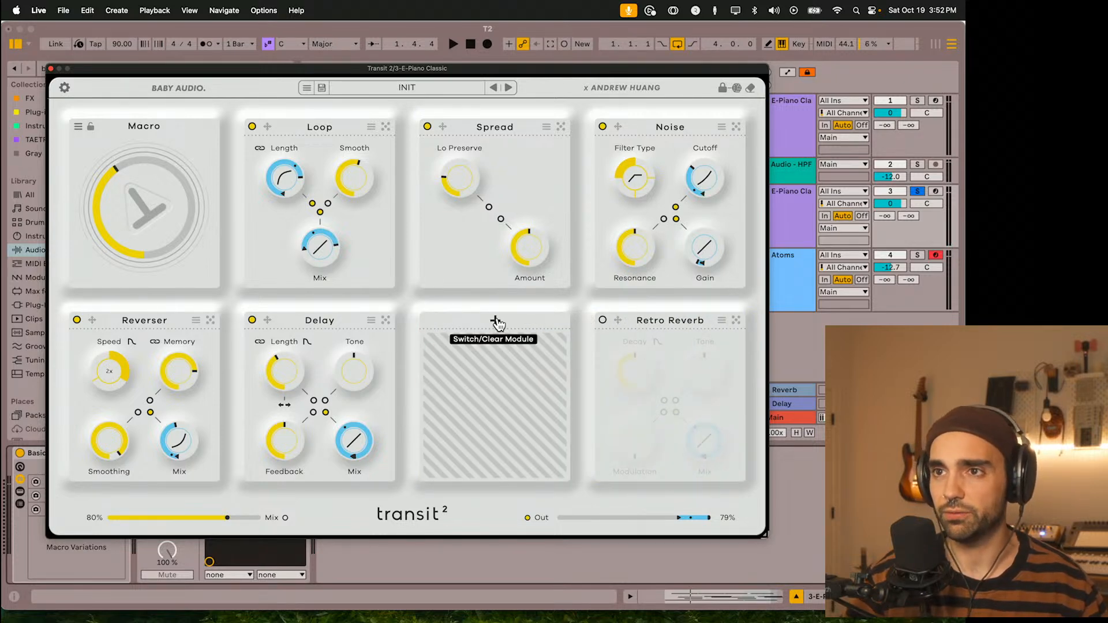
pyautogui.click(496, 322)
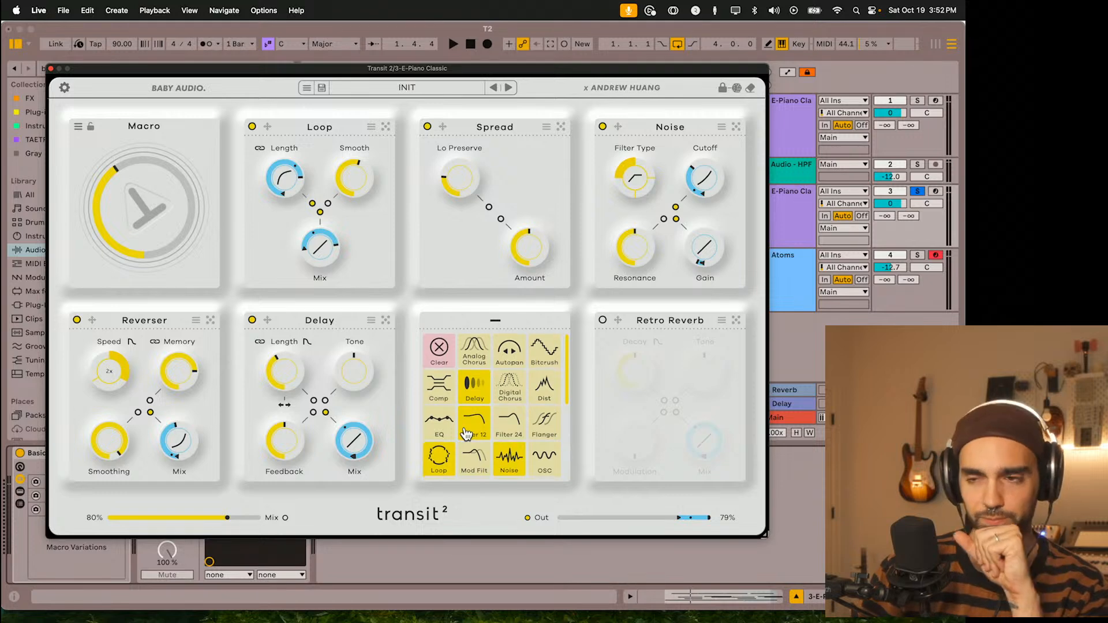
pyautogui.scroll(-3, 469, 467)
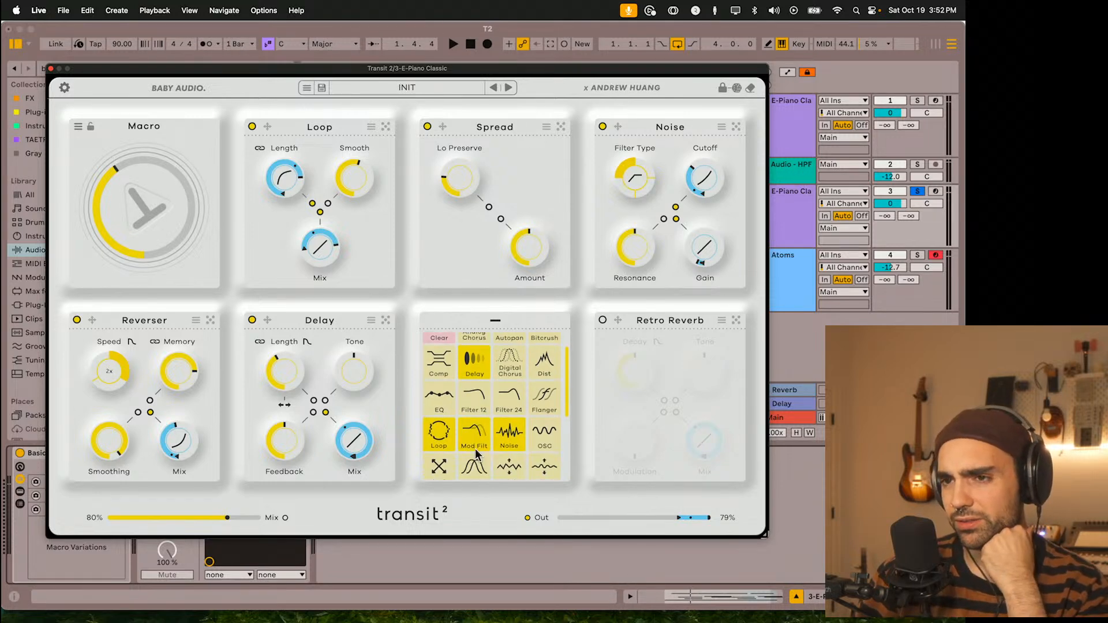
pyautogui.scroll(-1, 474, 456)
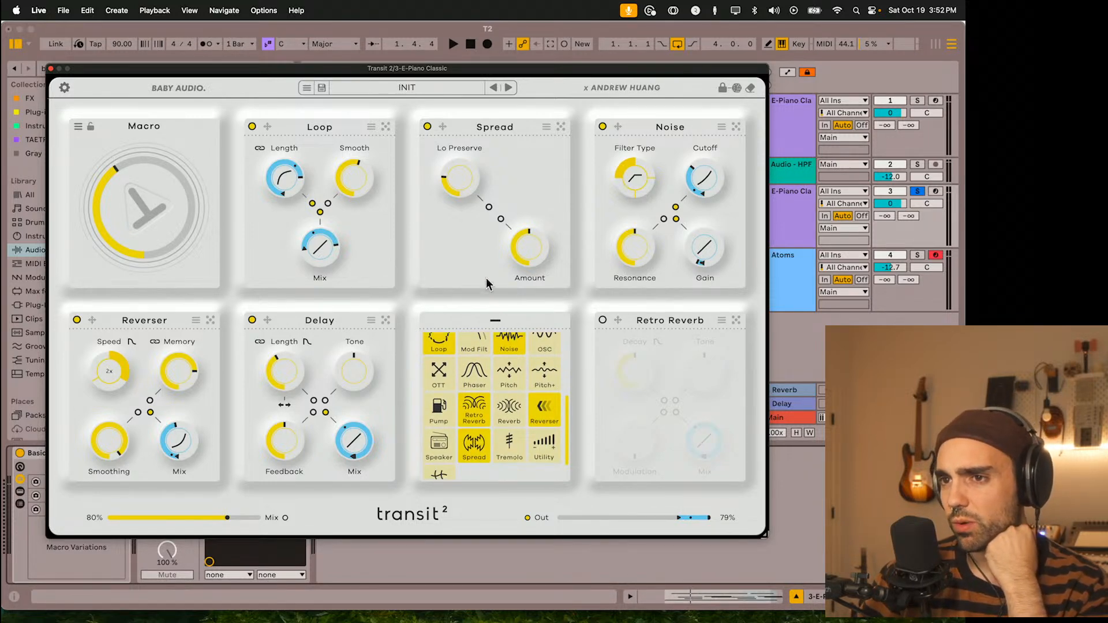
pyautogui.scroll(-1, 507, 407)
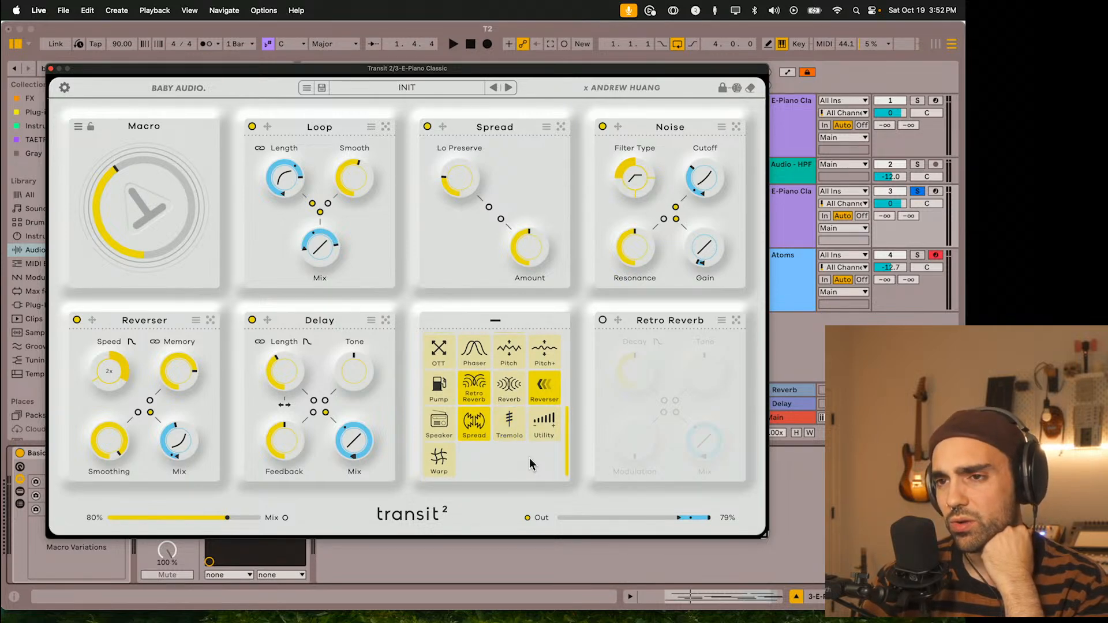
pyautogui.scroll(1, 544, 432)
pyautogui.scroll(2, 534, 444)
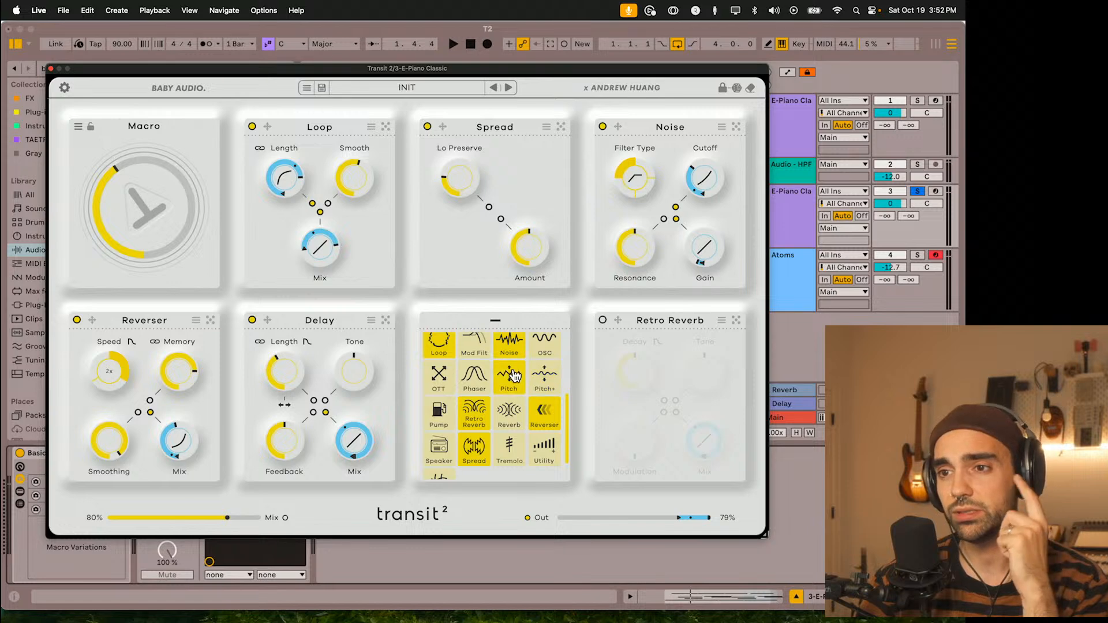
pyautogui.click(535, 390)
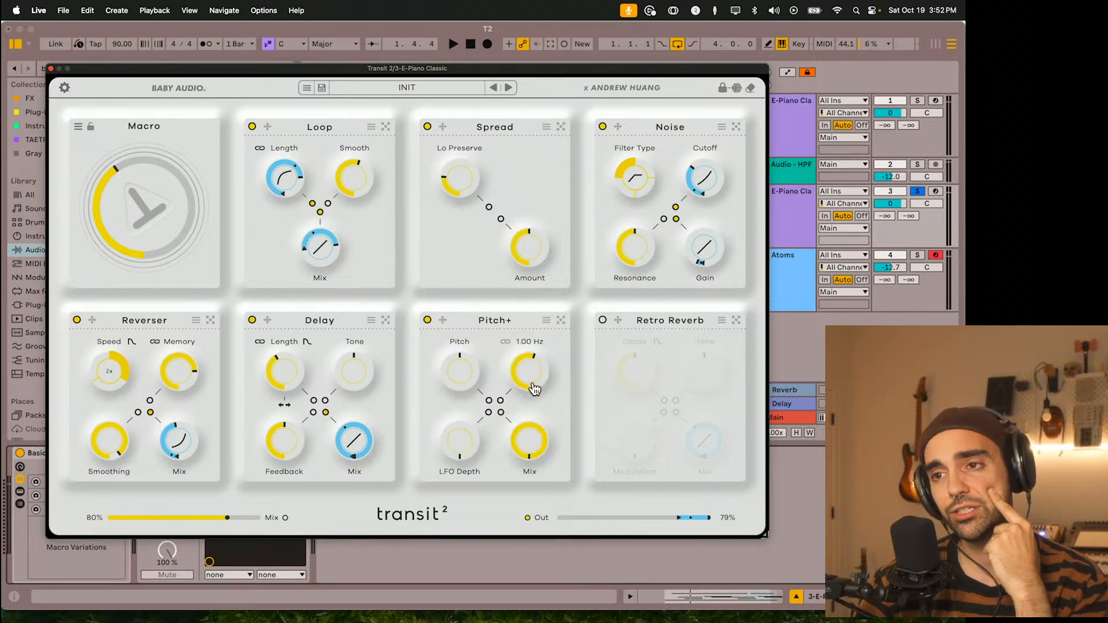
# Step: Audition Pitch+ during playback with the macro raised to about halfway and set its Pitch to 12.0 semitones
pyautogui.moveTo(135, 209); pyautogui.dragTo(136, 232)
pyautogui.press('space')
pyautogui.moveTo(134, 228)
pyautogui.mouseDown()
pyautogui.moveTo(119, 180)
pyautogui.moveTo(131, 209)
pyautogui.mouseUp()
pyautogui.press('space')
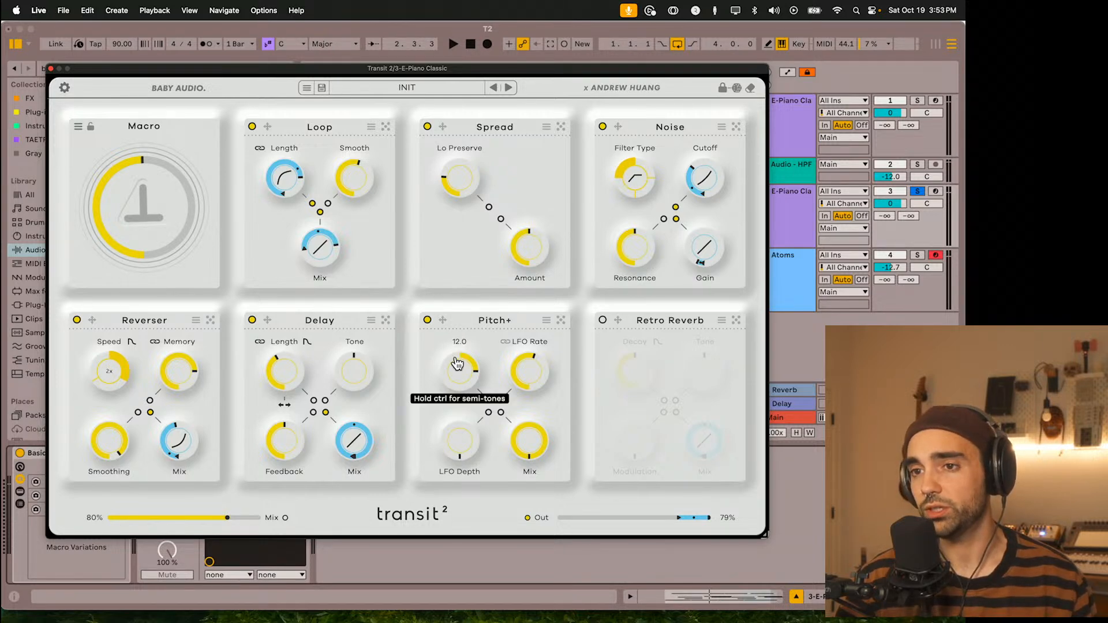
pyautogui.moveTo(456, 364); pyautogui.dragTo(458, 377)
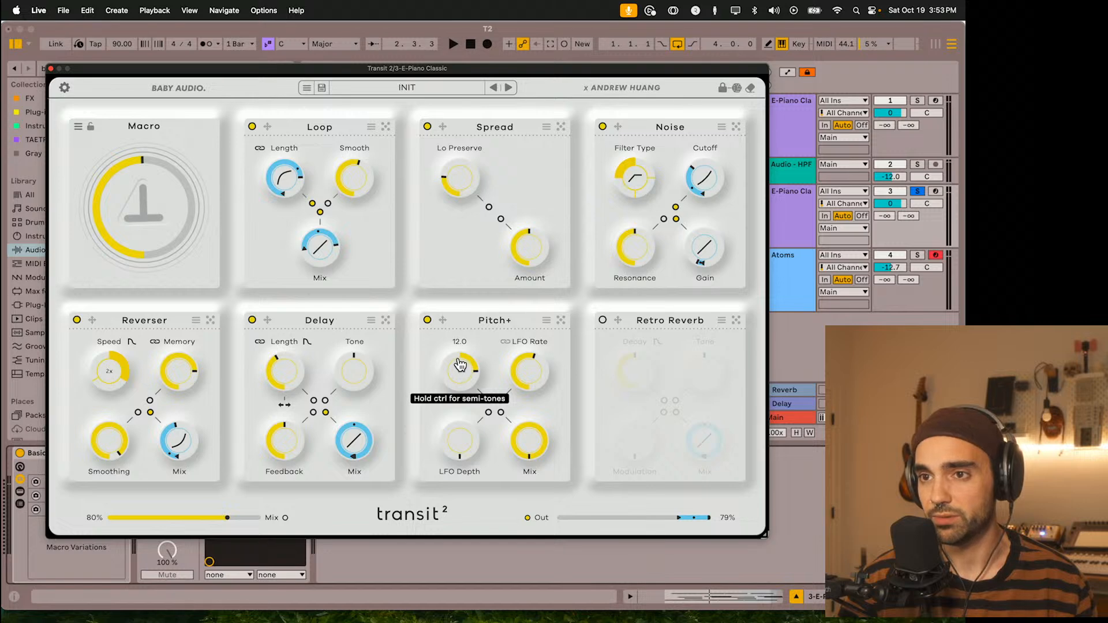
# Step: Audition the pitch shift with a macro sweep up from zero and readjust the Pitch+ Pitch in whole semitones
pyautogui.moveTo(153, 183); pyautogui.dragTo(172, 269)
pyautogui.press('space')
pyautogui.moveTo(151, 217); pyautogui.dragTo(150, 207)
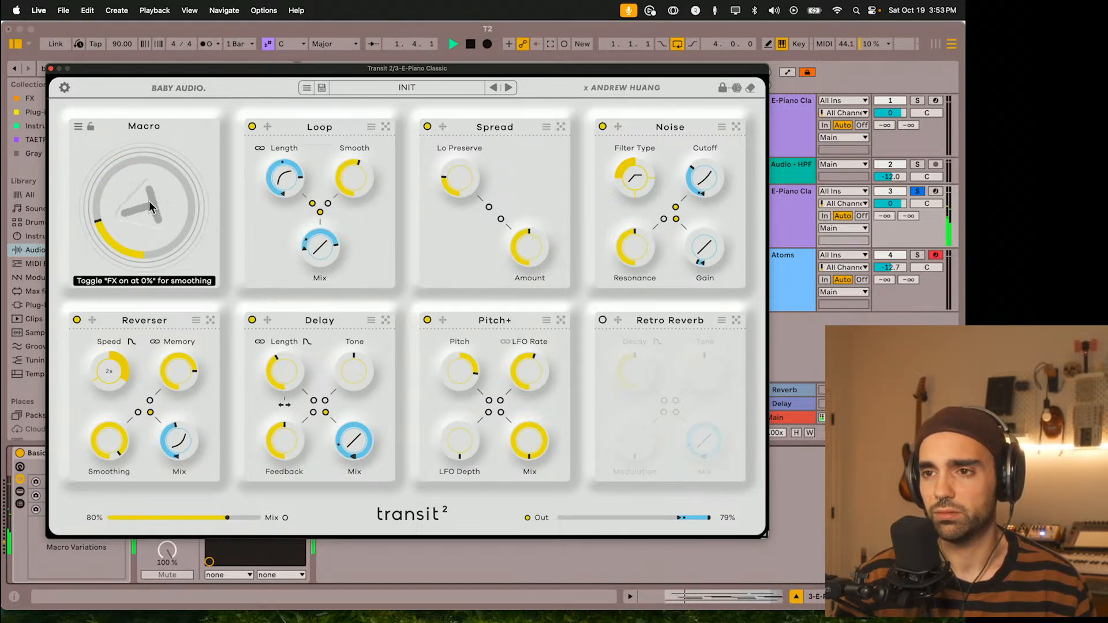
pyautogui.press('space')
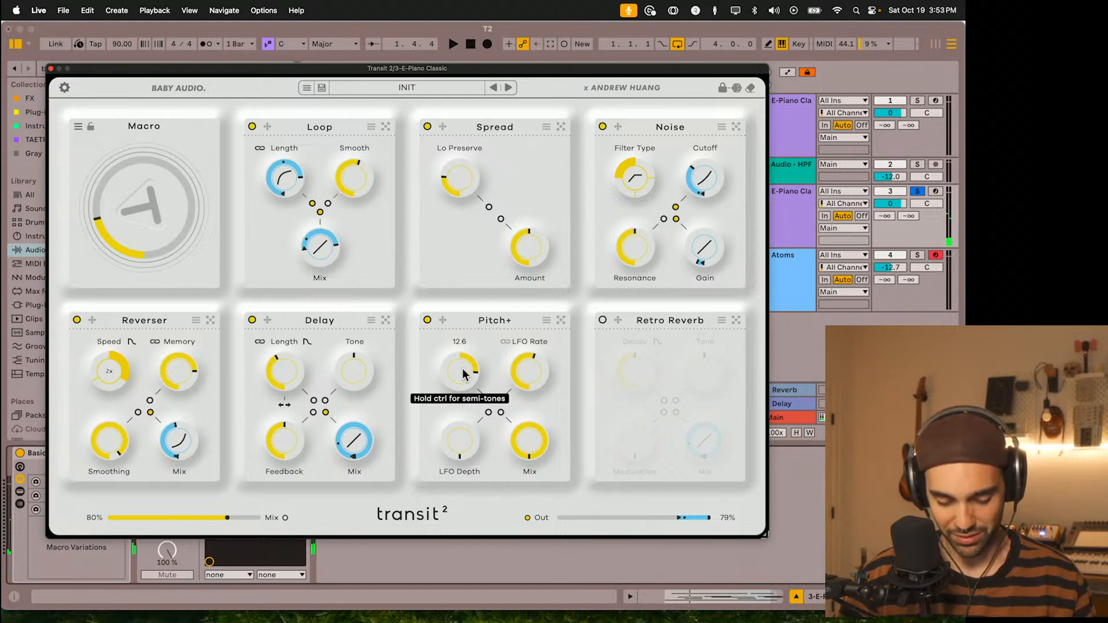
pyautogui.moveTo(463, 368); pyautogui.dragTo(464, 373)
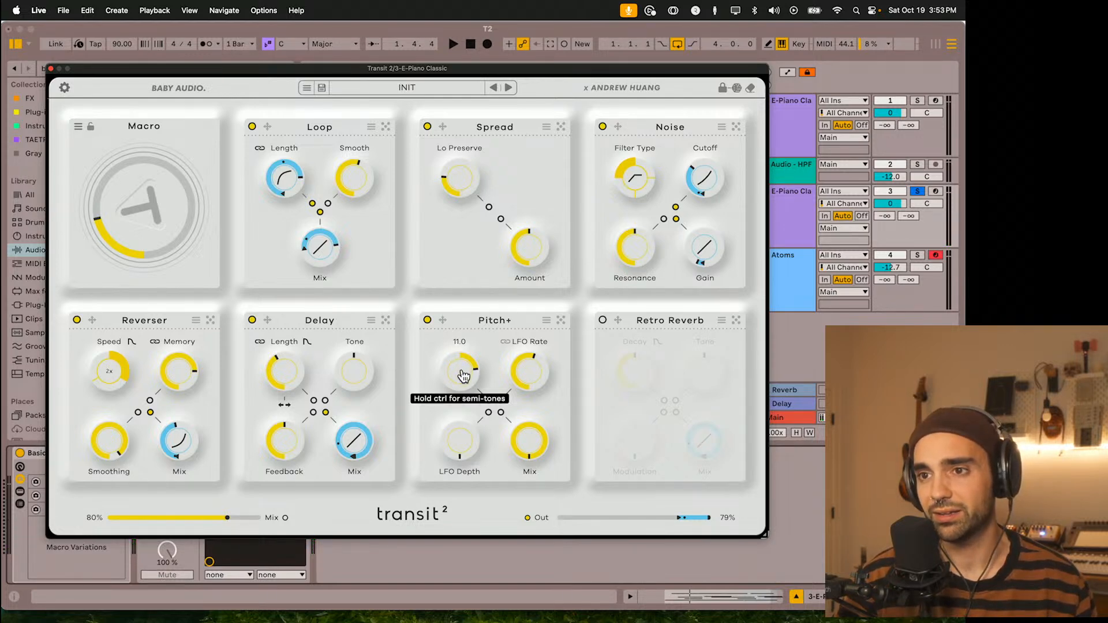
# Step: Sweep the macro to about halfway during playback and lower the Pitch+ Mix to slightly under half
pyautogui.moveTo(141, 219); pyautogui.dragTo(126, 176)
pyautogui.press('space')
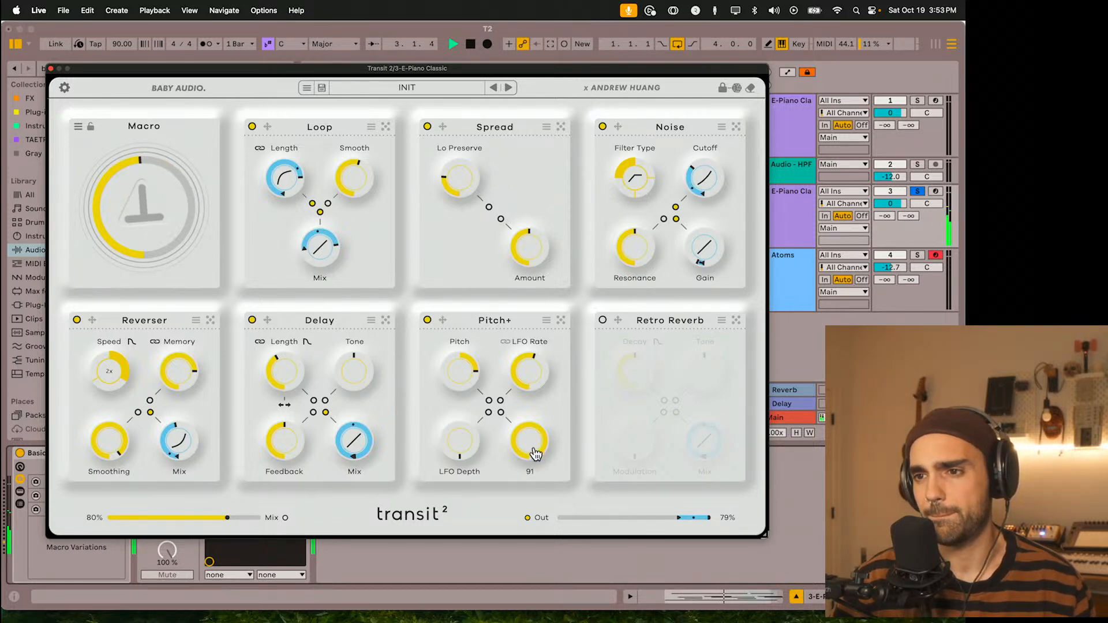
pyautogui.moveTo(536, 460); pyautogui.dragTo(526, 489)
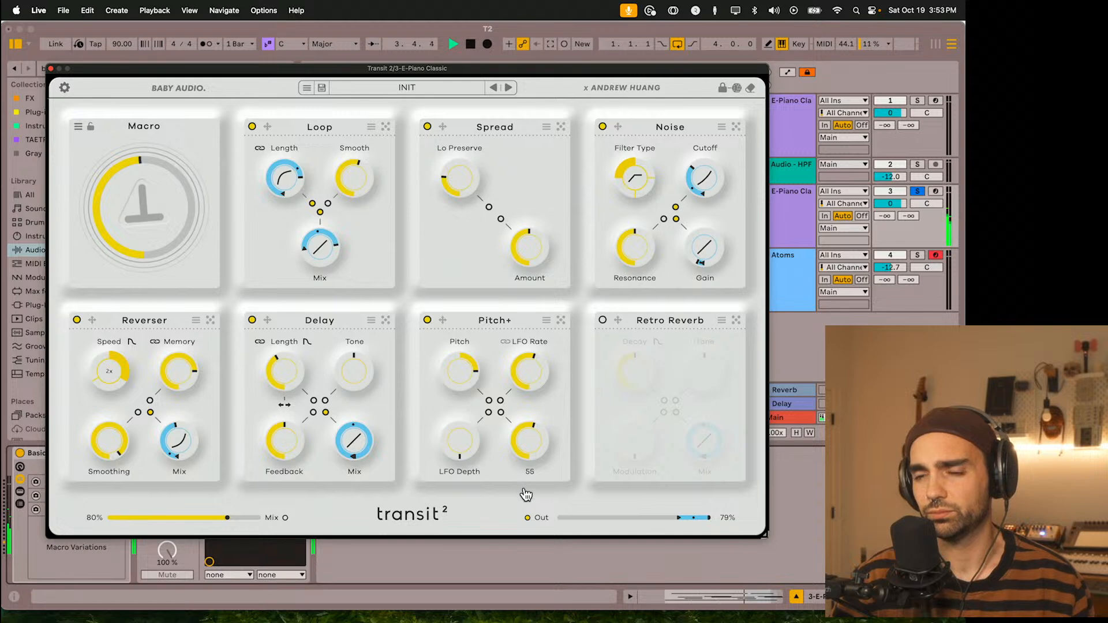
pyautogui.press('space')
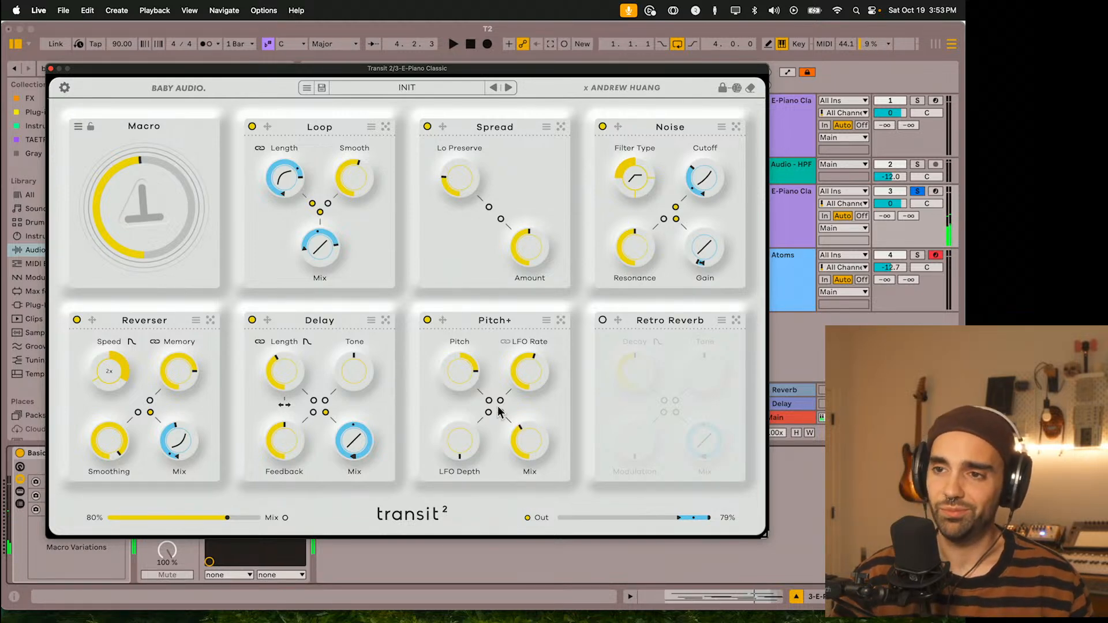
# Step: Link the Pitch+ Mix to the macro, drop its lower limit to zero and audition it with a macro sweep
pyautogui.click(501, 413)
pyautogui.moveTo(542, 445); pyautogui.dragTo(523, 569)
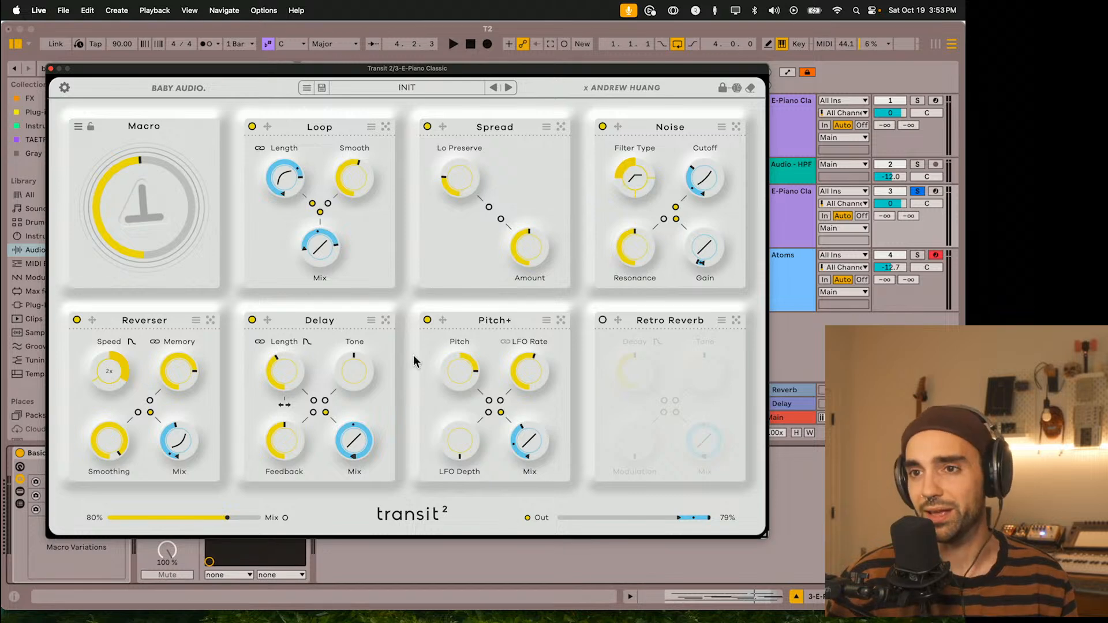
pyautogui.click(144, 202)
pyautogui.press('space')
pyautogui.moveTo(133, 254); pyautogui.dragTo(132, 167)
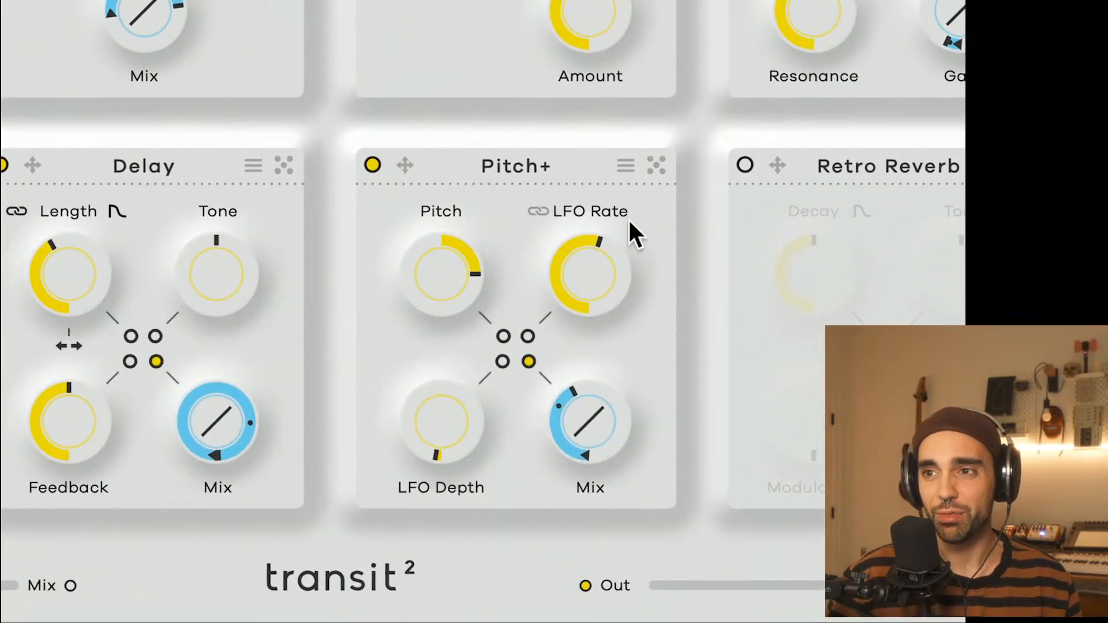
# Step: Lower the Pitch+ LFO Rate slightly and audition it during playback with a macro sweep
pyautogui.moveTo(541, 360)
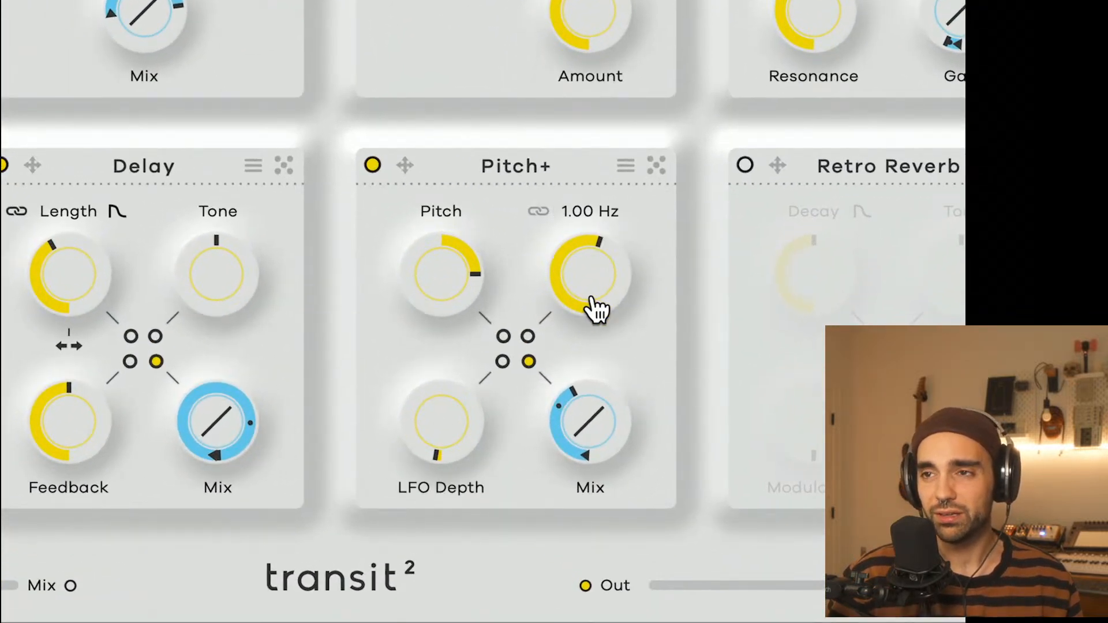
pyautogui.moveTo(609, 263); pyautogui.dragTo(605, 282)
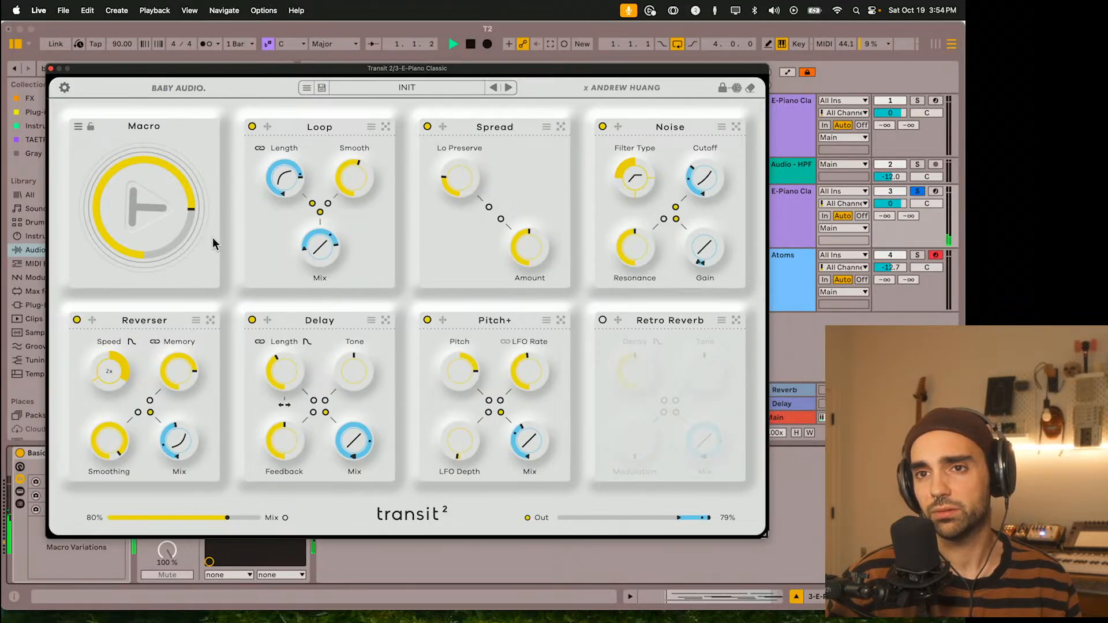
pyautogui.moveTo(181, 221); pyautogui.dragTo(183, 244)
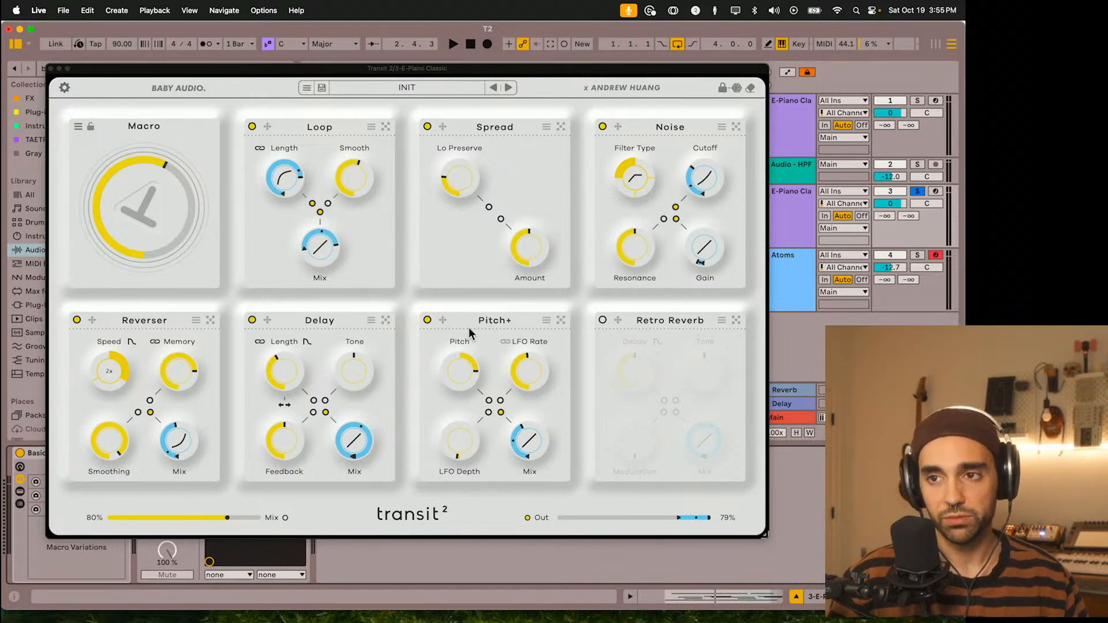
# Step: Try a slightly higher LFO Depth on the Pitch+ module
pyautogui.moveTo(476, 381)
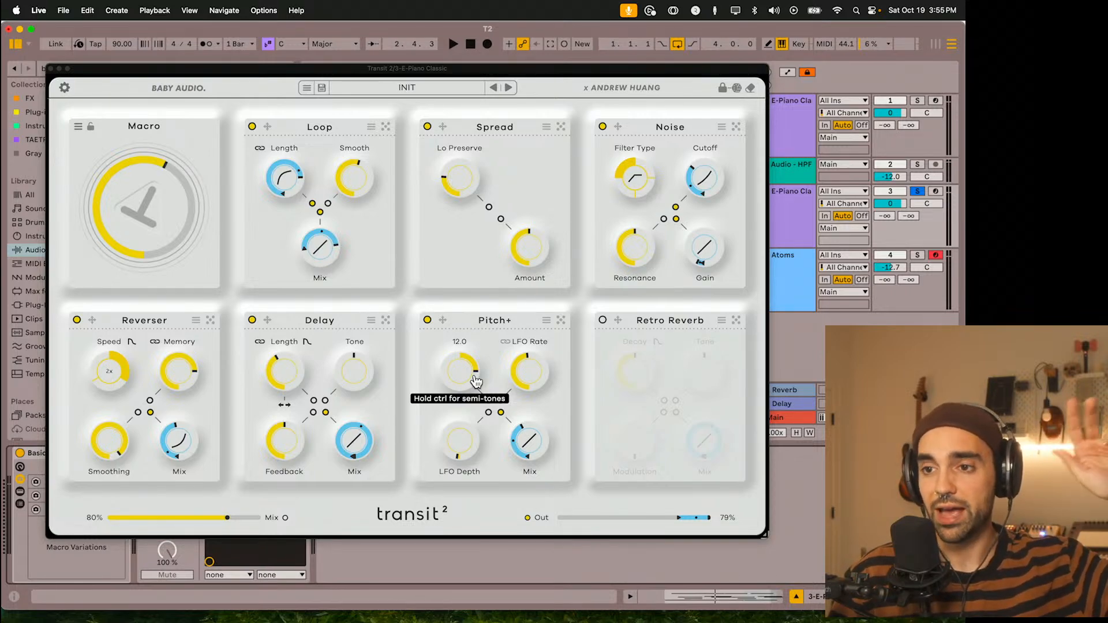
pyautogui.moveTo(464, 460)
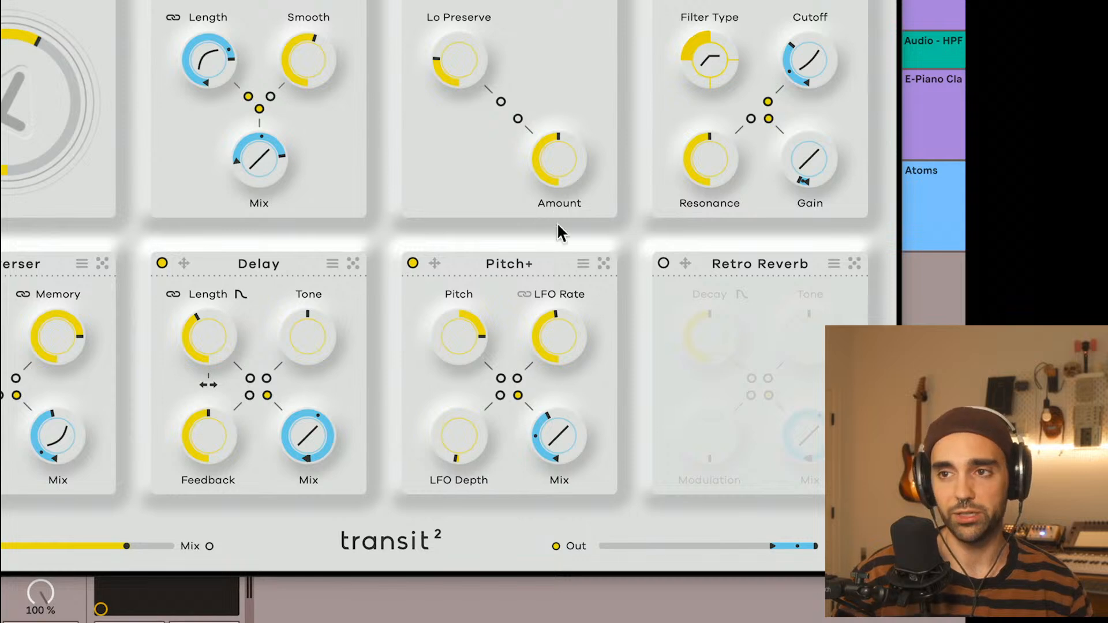
pyautogui.moveTo(466, 459); pyautogui.dragTo(463, 437)
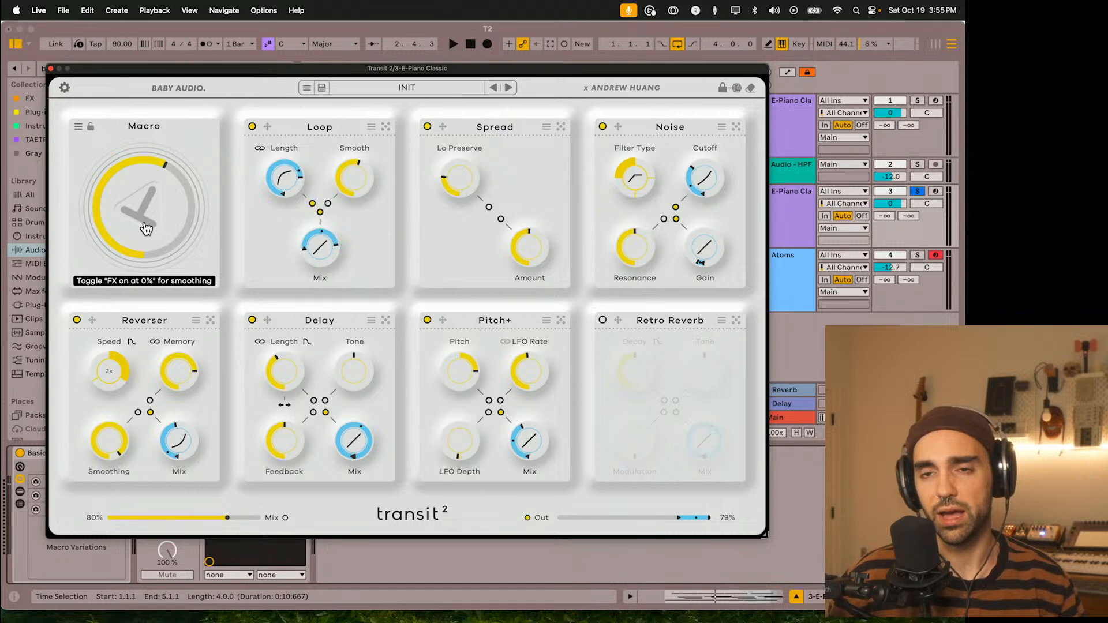
# Step: Audition the whole chain during playback with repeated macro sweeps, leave the macro at about a third and stop playback
pyautogui.press('space')
pyautogui.moveTo(144, 220); pyautogui.dragTo(129, 268)
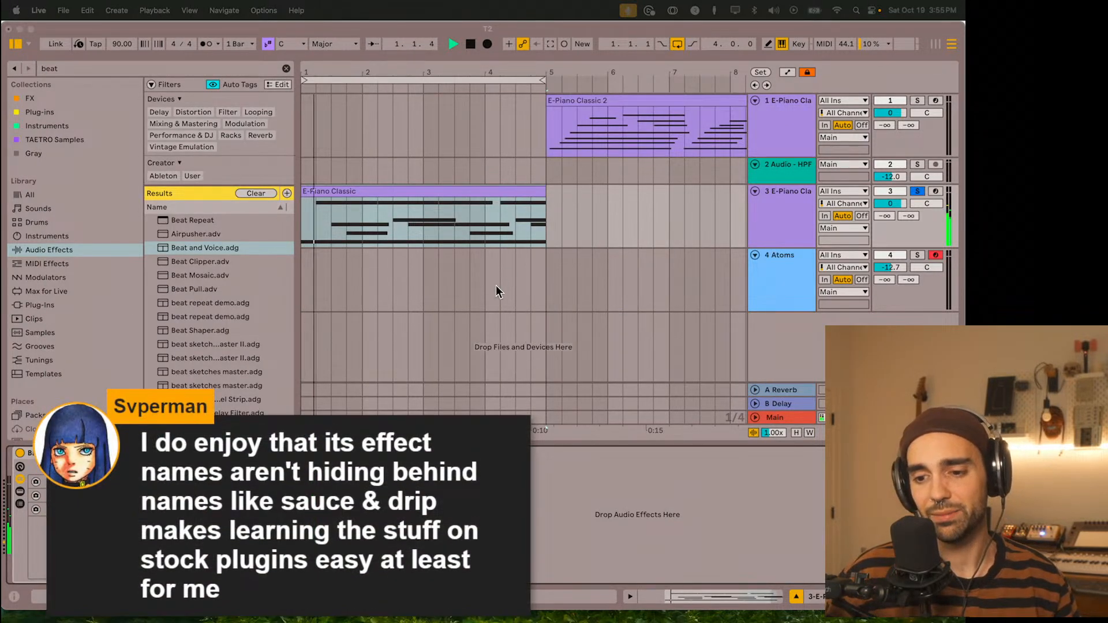
pyautogui.click(497, 283)
pyautogui.moveTo(130, 244); pyautogui.dragTo(118, 217)
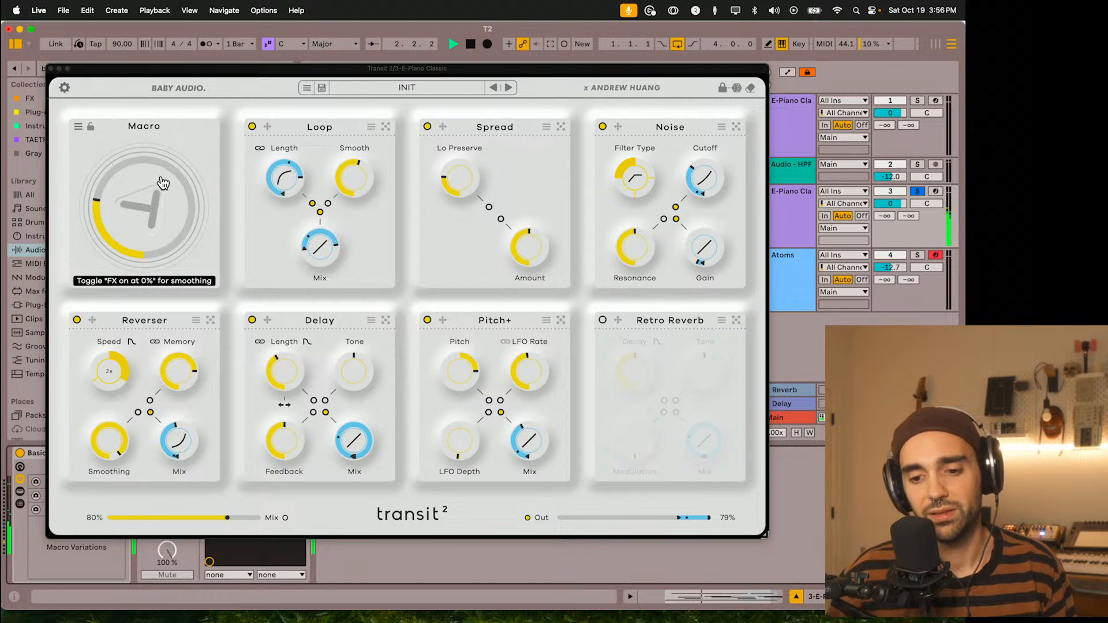
pyautogui.moveTo(159, 181)
pyautogui.mouseDown()
pyautogui.moveTo(152, 139)
pyautogui.moveTo(142, 179)
pyautogui.mouseUp()
pyautogui.press('space')
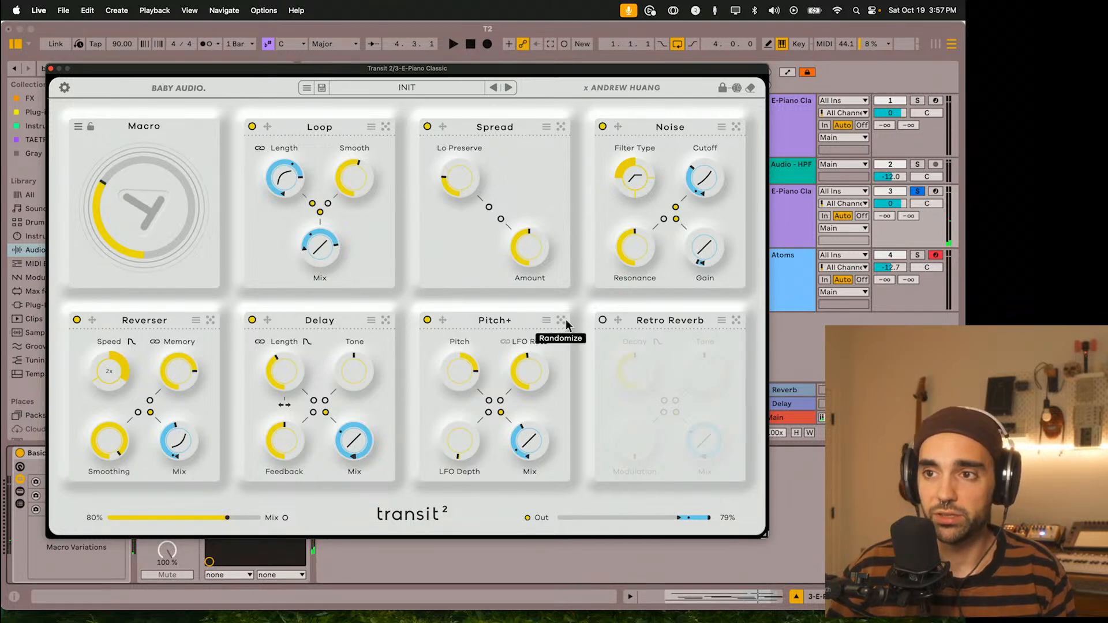
# Step: Move the Pitch+ module ahead of Delay in the chain and audition the new order with a macro sweep
pyautogui.click(445, 321)
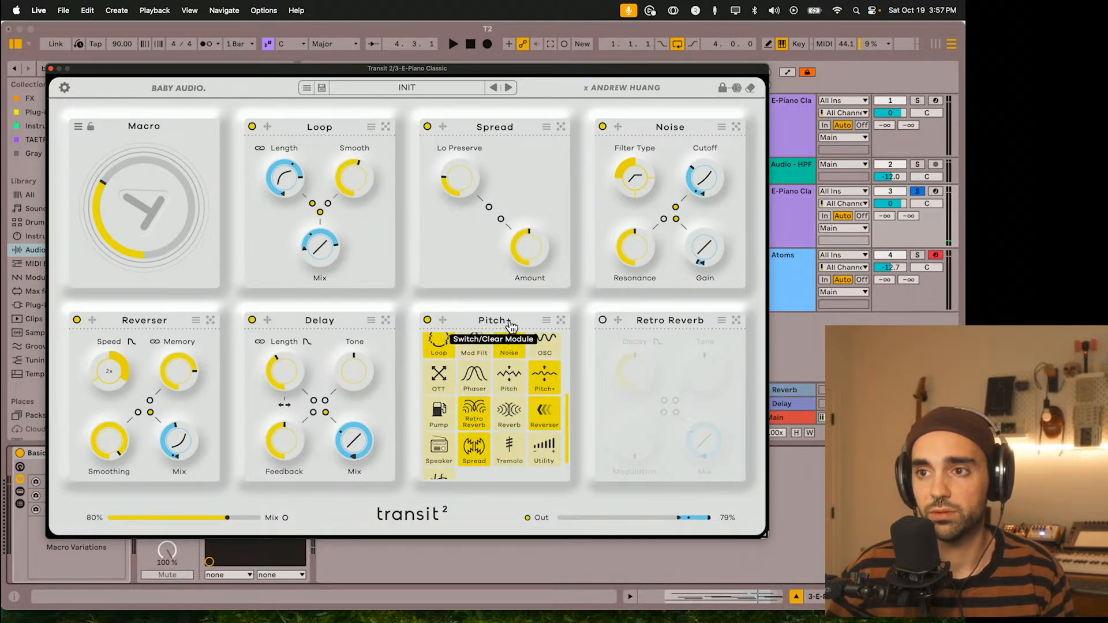
pyautogui.click(545, 325)
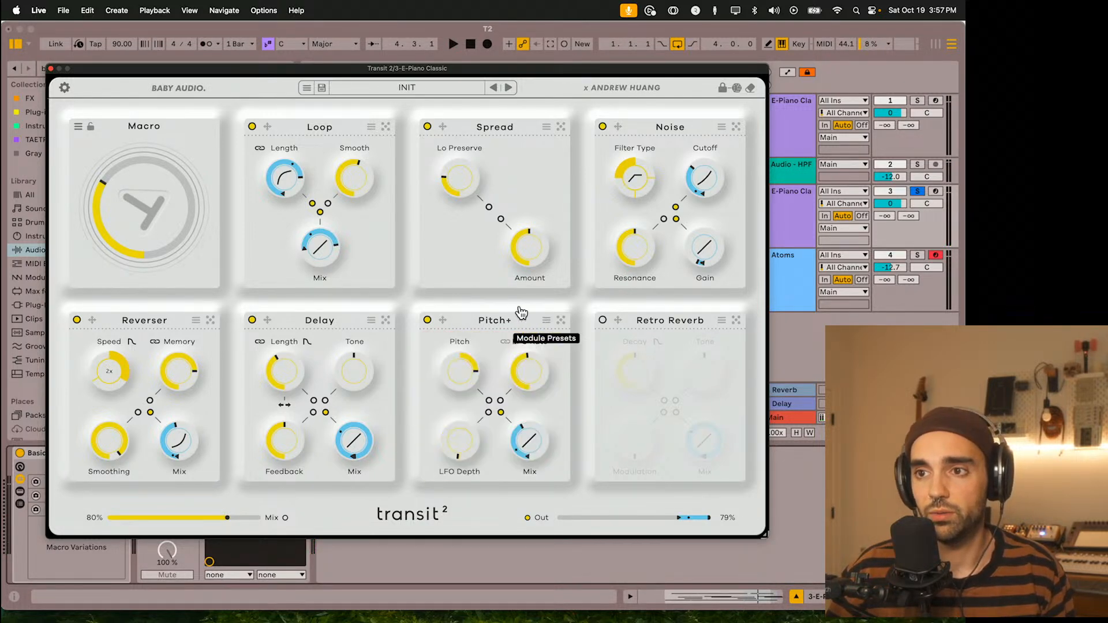
pyautogui.click(443, 320)
pyautogui.moveTo(442, 320); pyautogui.dragTo(273, 346)
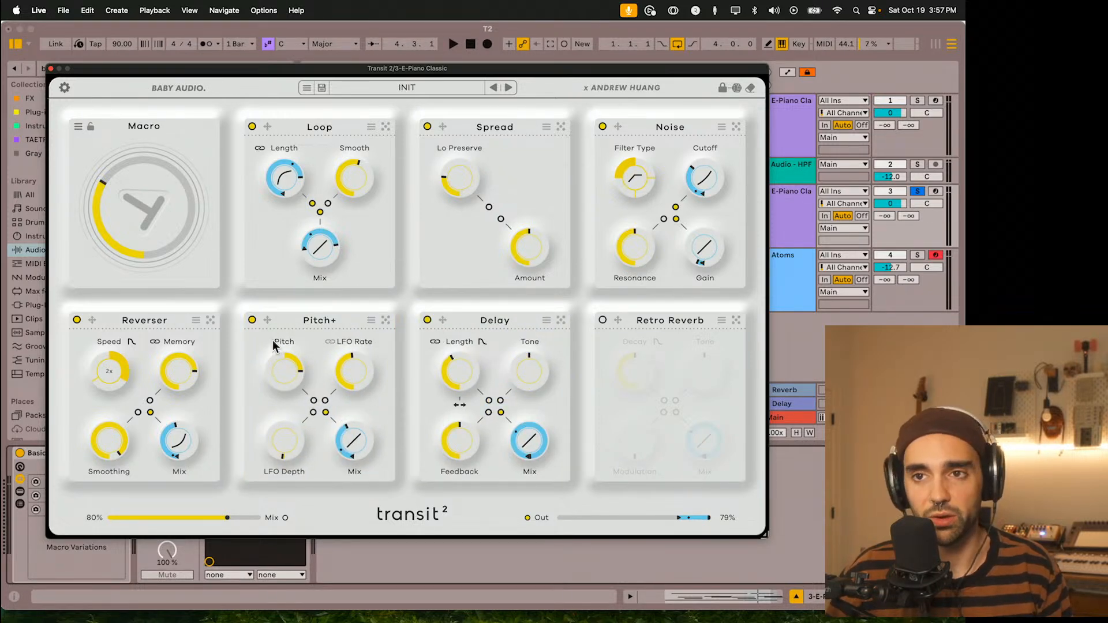
pyautogui.press('space')
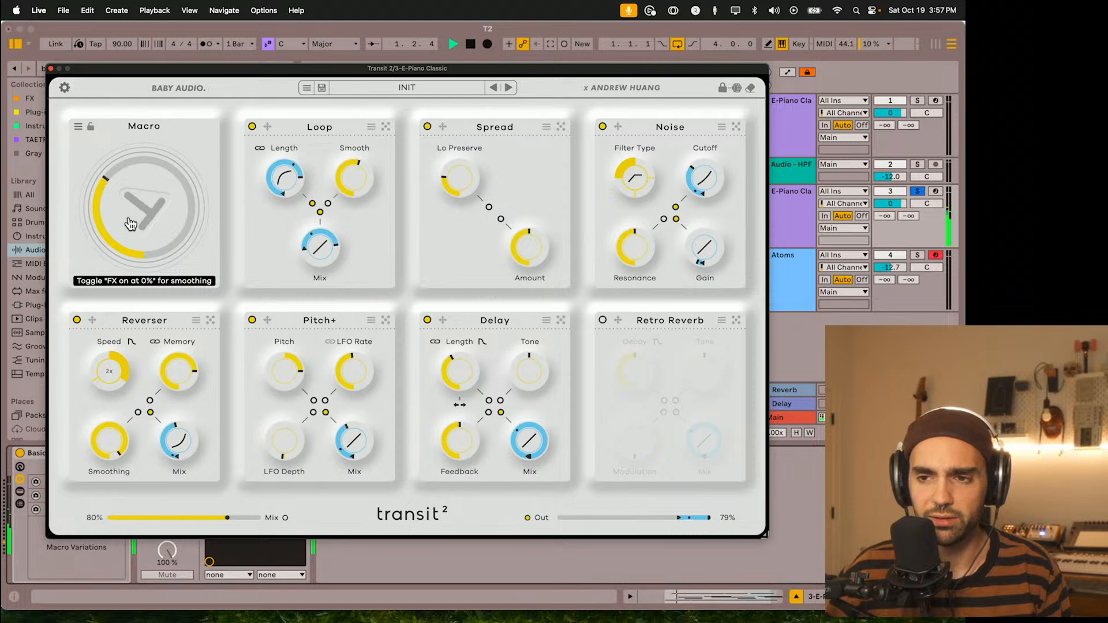
pyautogui.moveTo(130, 221)
pyautogui.mouseDown()
pyautogui.moveTo(123, 184)
pyautogui.moveTo(126, 230)
pyautogui.mouseUp()
# Step: Enable the Retro Reverb module and audition it during playback with the macro raised to just over halfway
pyautogui.click(603, 321)
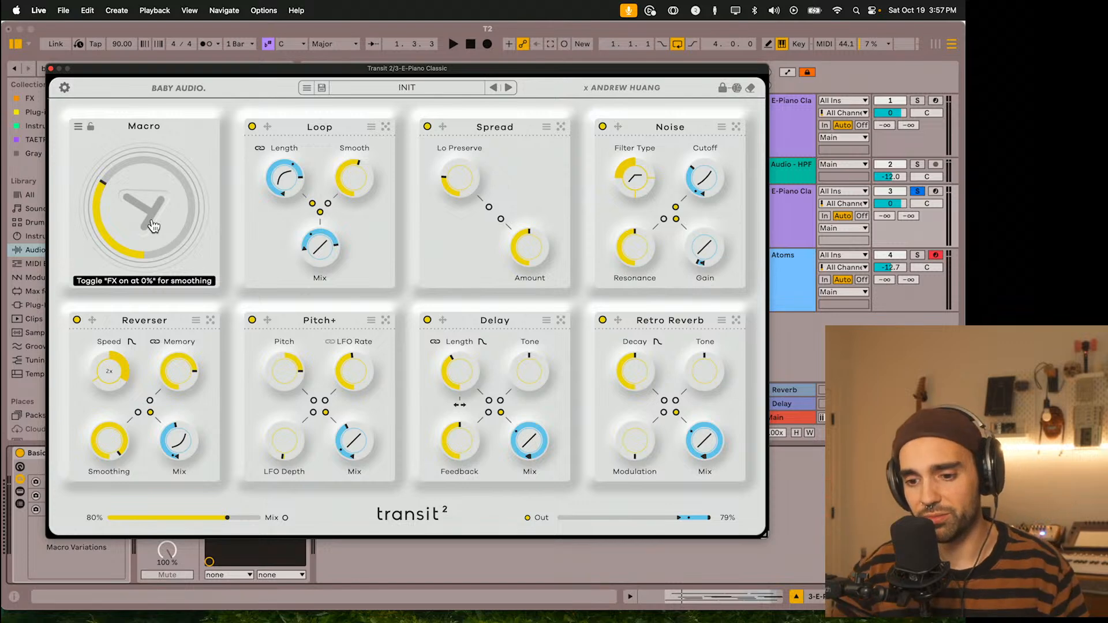
pyautogui.press('space')
pyautogui.moveTo(152, 223); pyautogui.dragTo(145, 196)
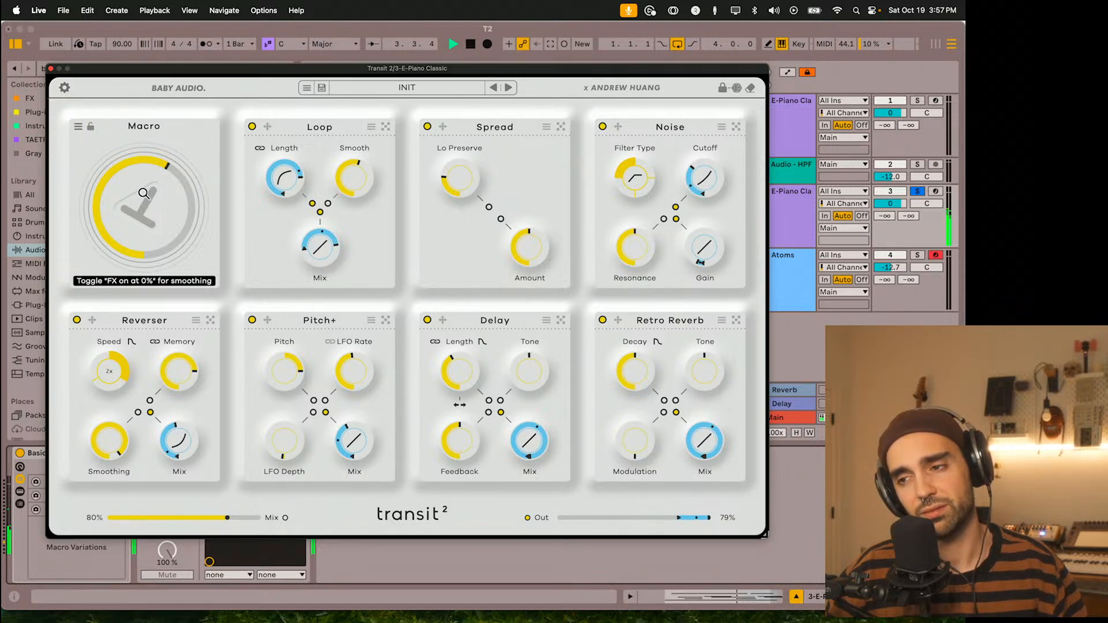
pyautogui.moveTo(144, 192); pyautogui.dragTo(141, 196)
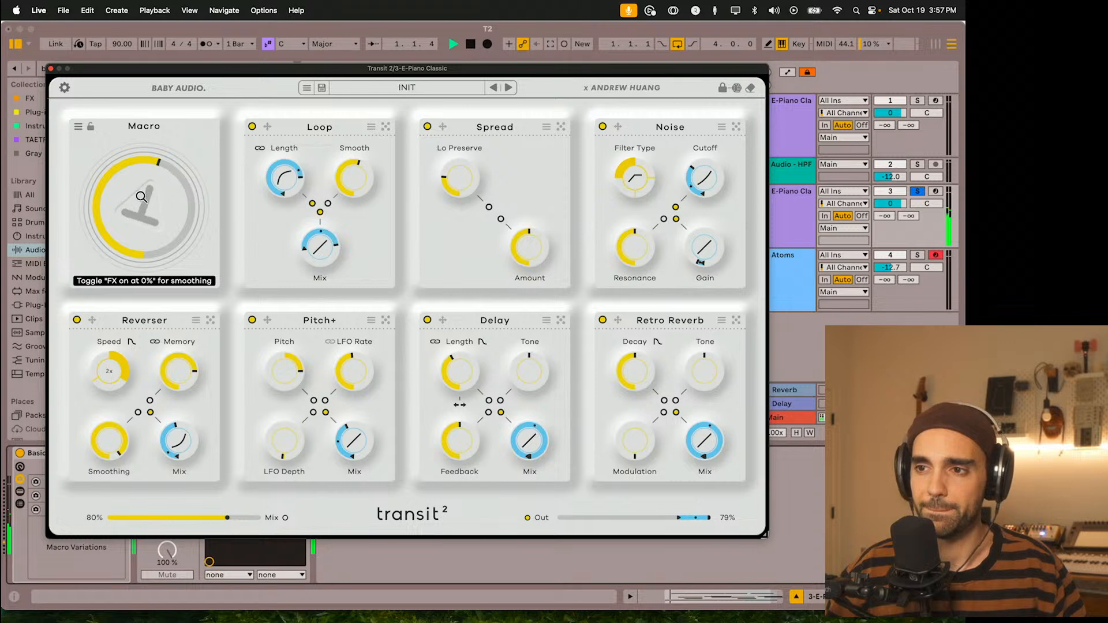
# Step: On Retro Reverb, raise the Tone, set the Mix's lower macro limit to 30 and set the Decay to 65
pyautogui.moveTo(720, 376)
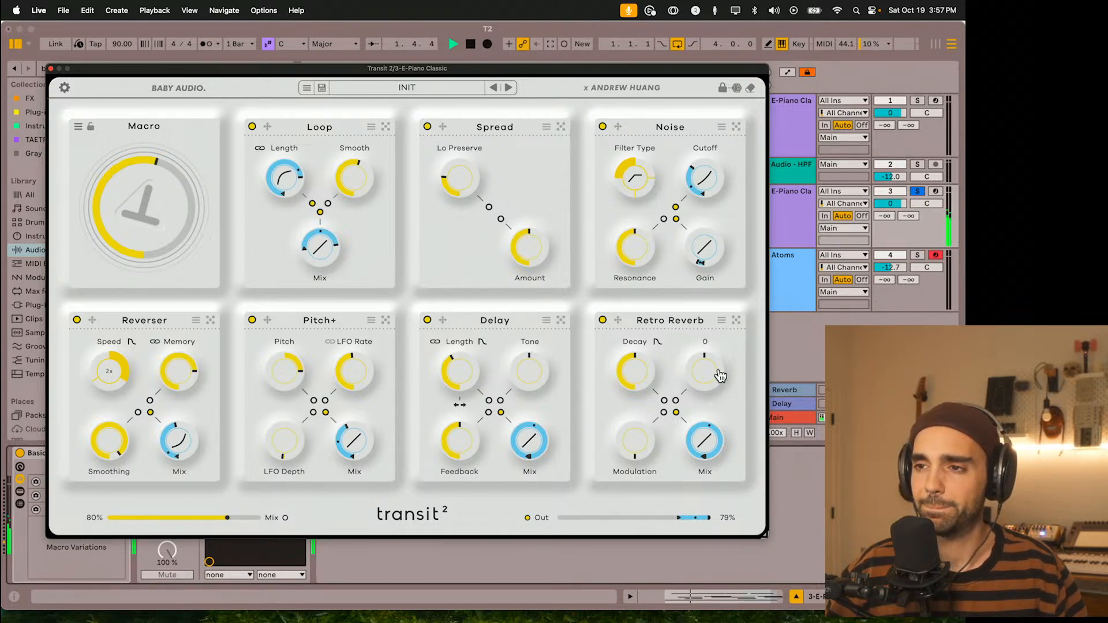
pyautogui.moveTo(713, 367); pyautogui.dragTo(715, 362)
pyautogui.moveTo(709, 462); pyautogui.dragTo(685, 448)
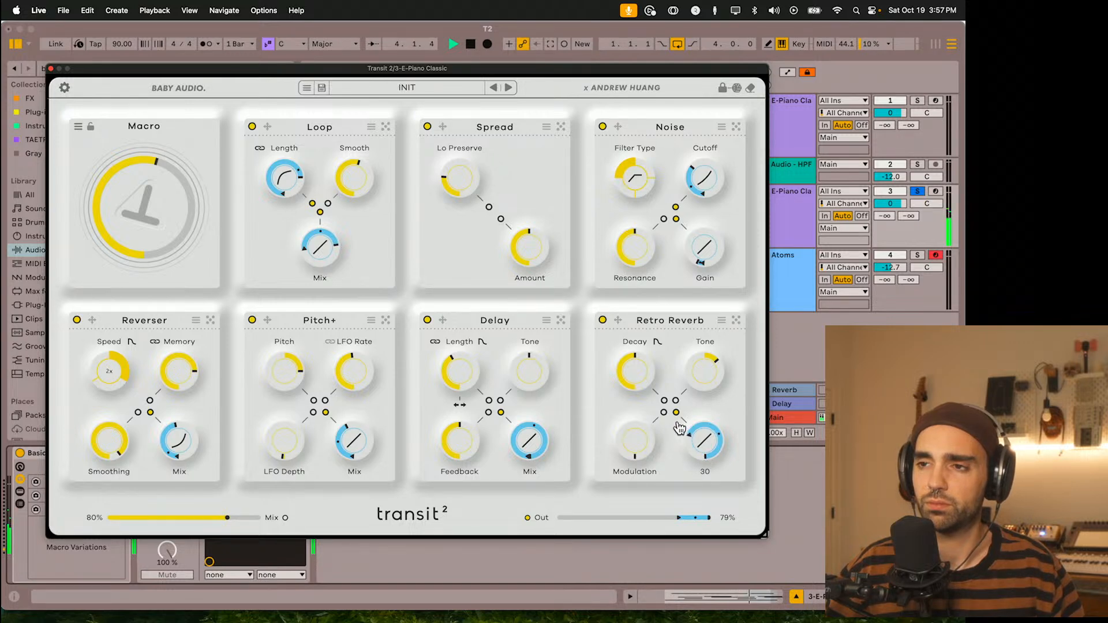
pyautogui.moveTo(638, 370)
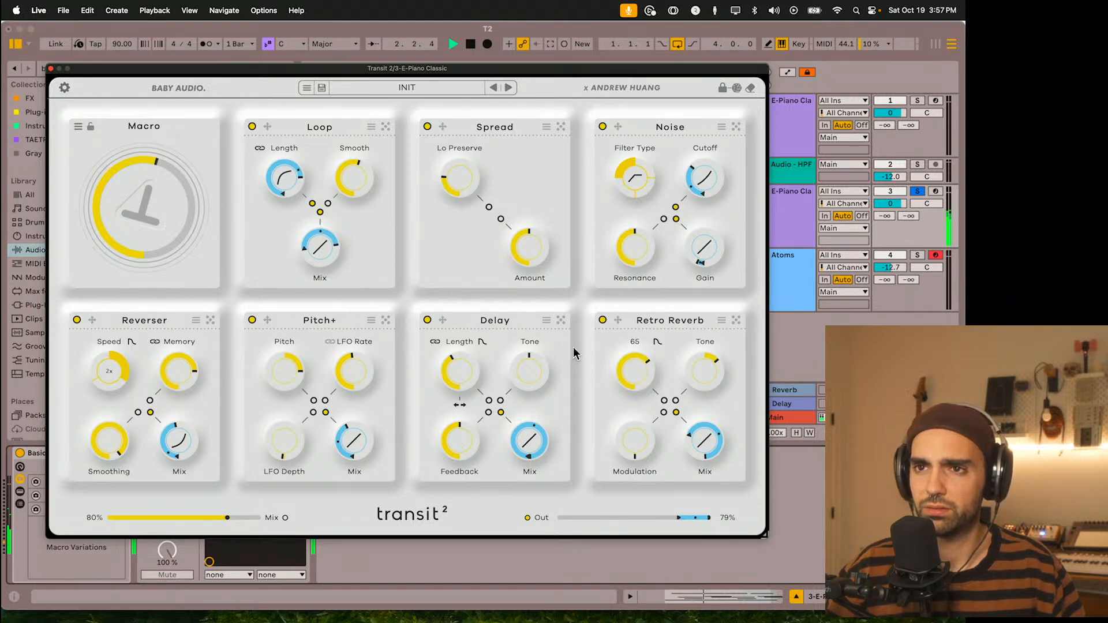
# Step: Audition the adjusted Retro Reverb with macro sweeps, leave the macro at about halfway and stop playback
pyautogui.moveTo(134, 174)
pyautogui.mouseDown()
pyautogui.moveTo(135, 219)
pyautogui.moveTo(153, 232)
pyautogui.moveTo(142, 143)
pyautogui.moveTo(145, 182)
pyautogui.mouseUp()
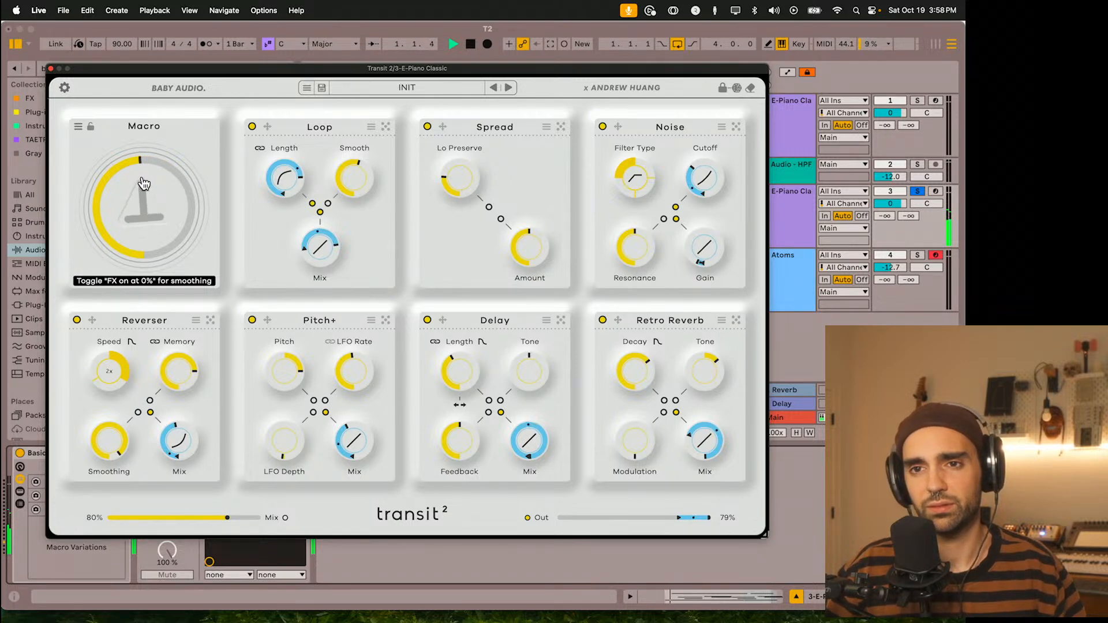
pyautogui.moveTo(161, 192); pyautogui.dragTo(159, 189)
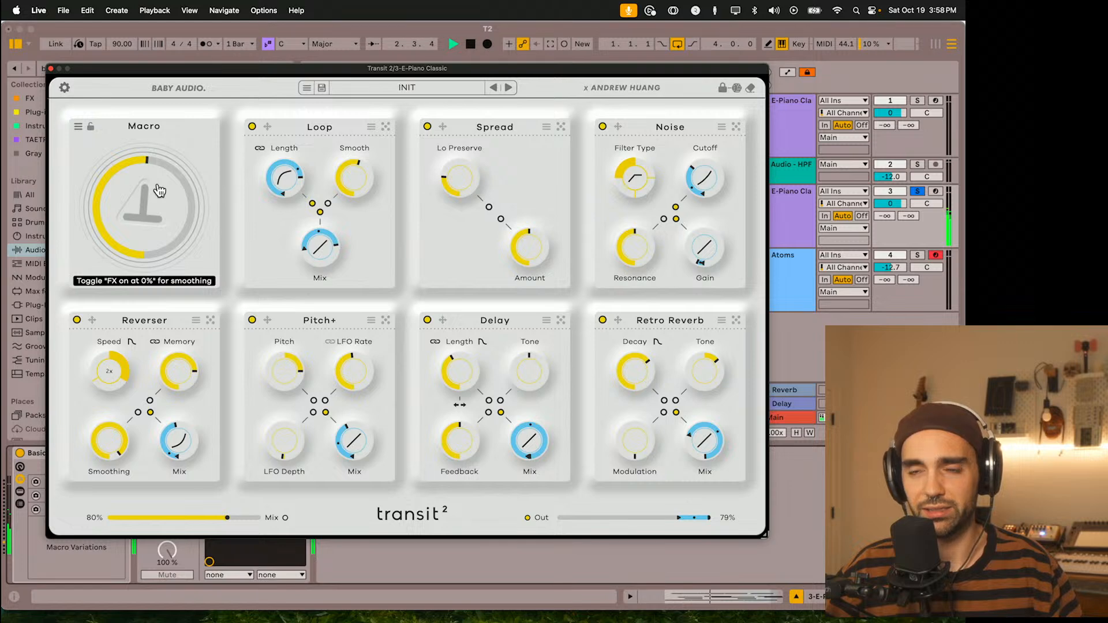
pyautogui.press('space')
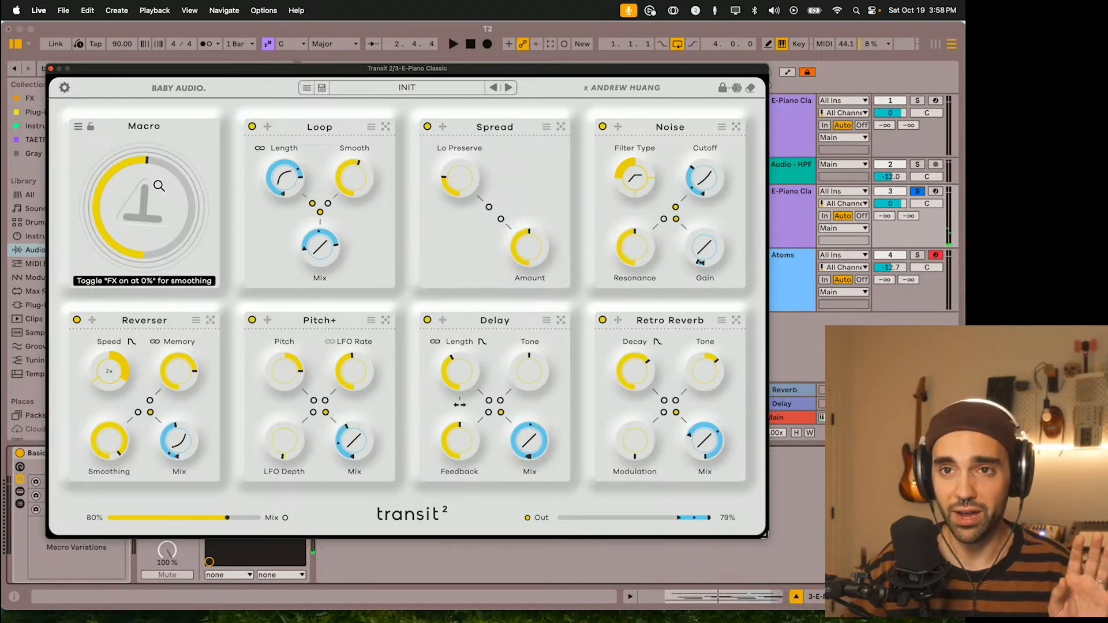
# Step: Switch the Macro module to Sequencer mode and audition the track with the 1/4 and 1 step rates
pyautogui.click(79, 127)
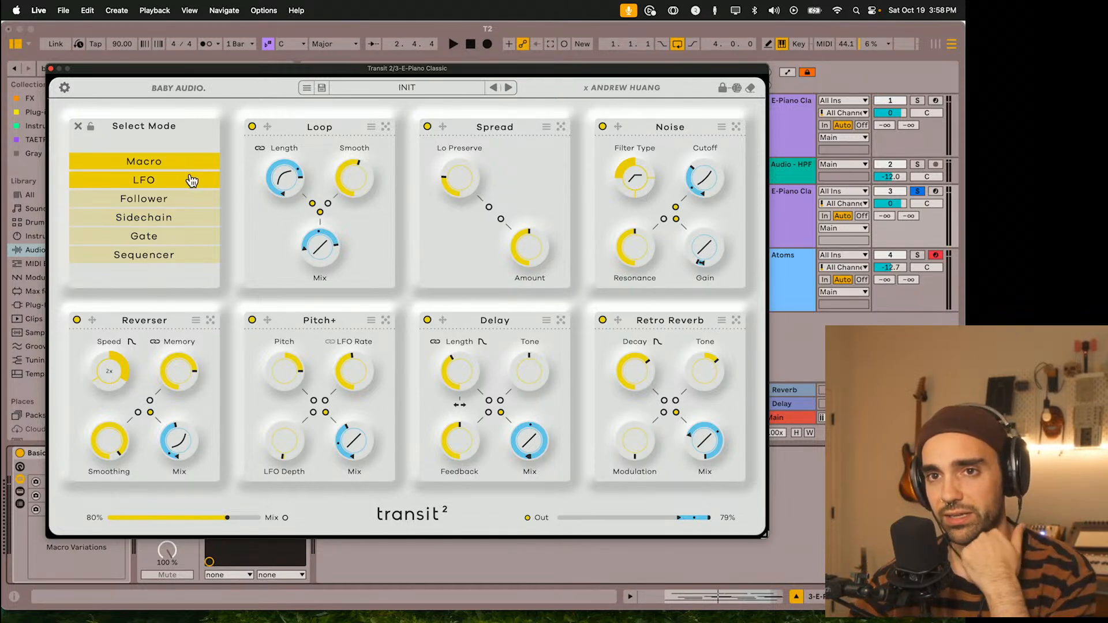
pyautogui.click(162, 266)
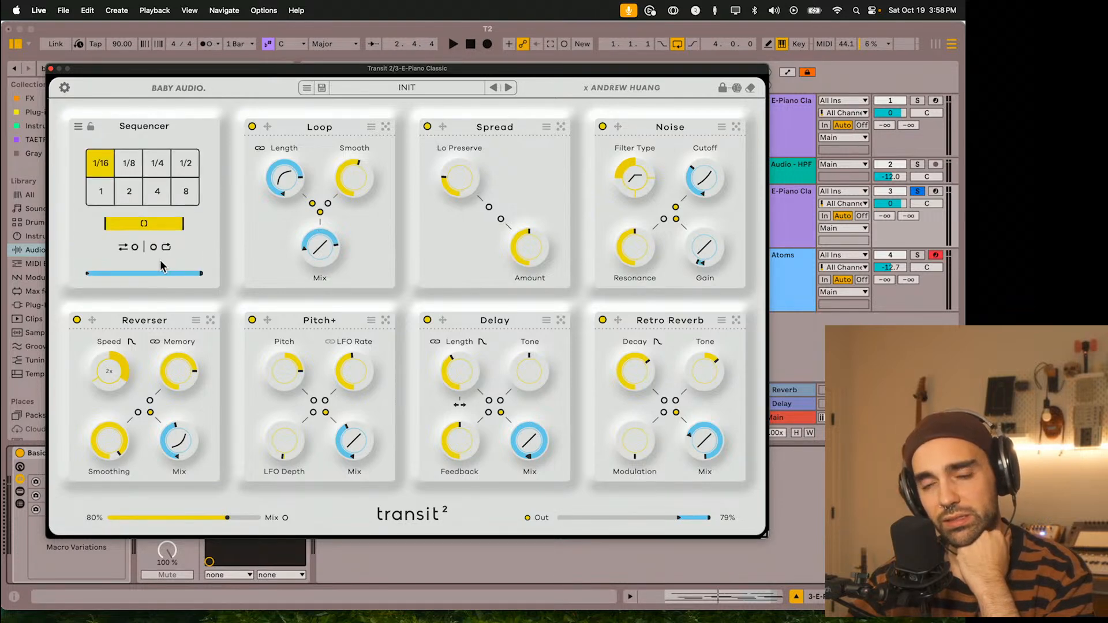
pyautogui.click(130, 205)
pyautogui.click(129, 163)
pyautogui.click(157, 171)
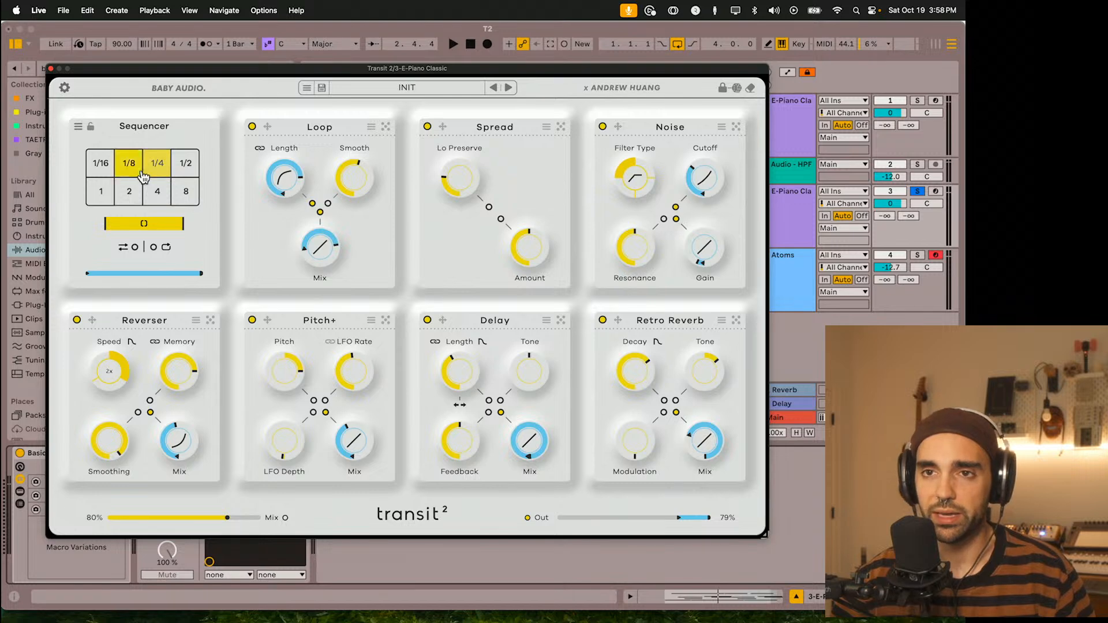
pyautogui.press('space')
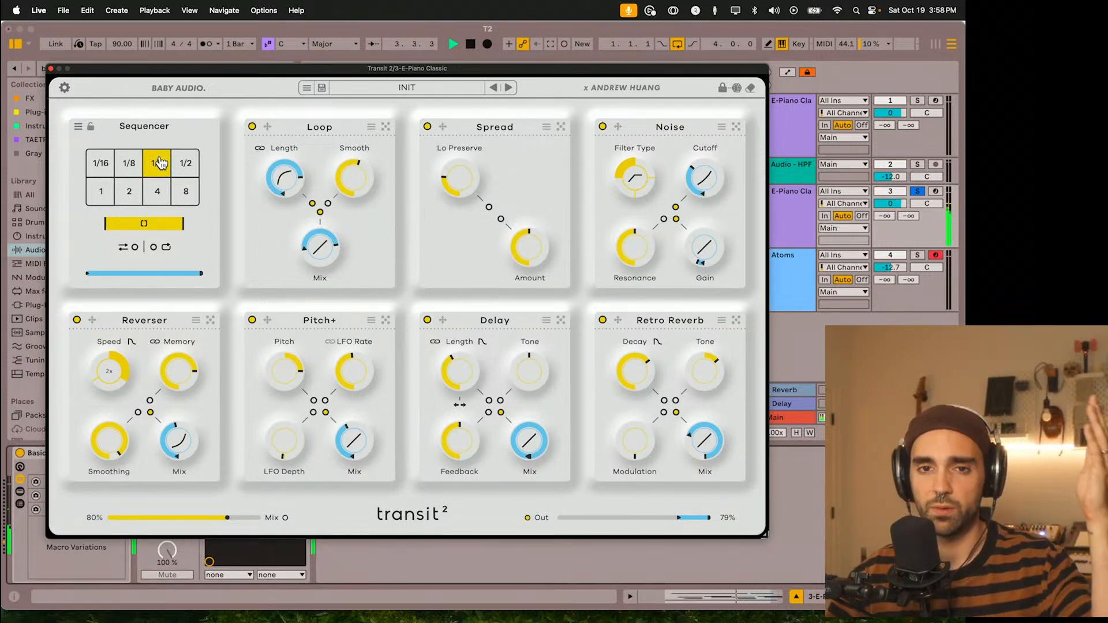
pyautogui.click(101, 199)
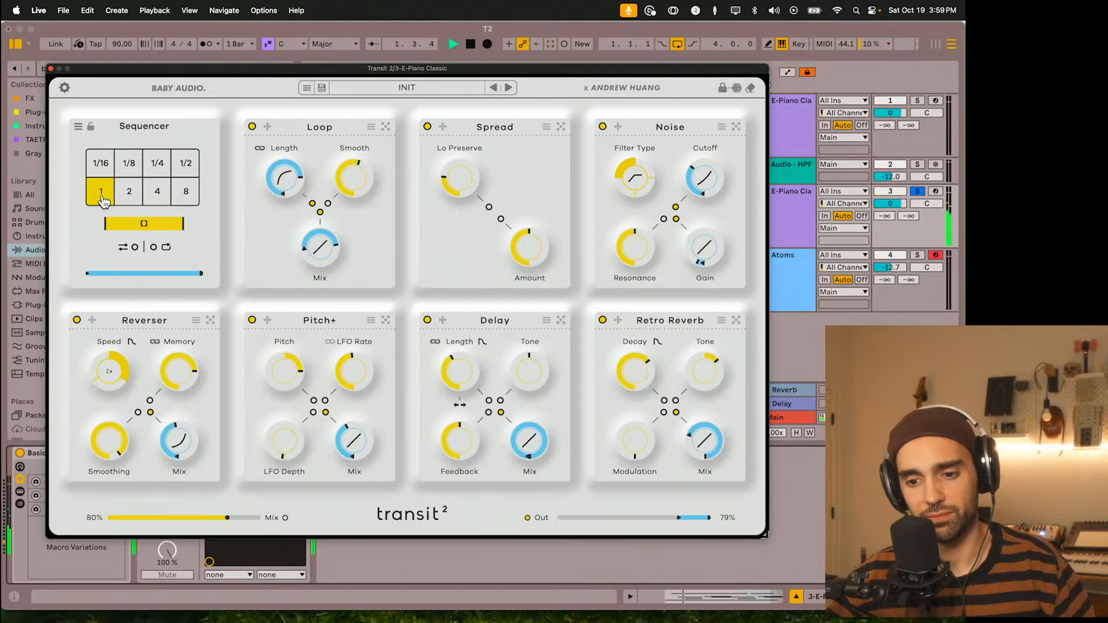
pyautogui.press('space')
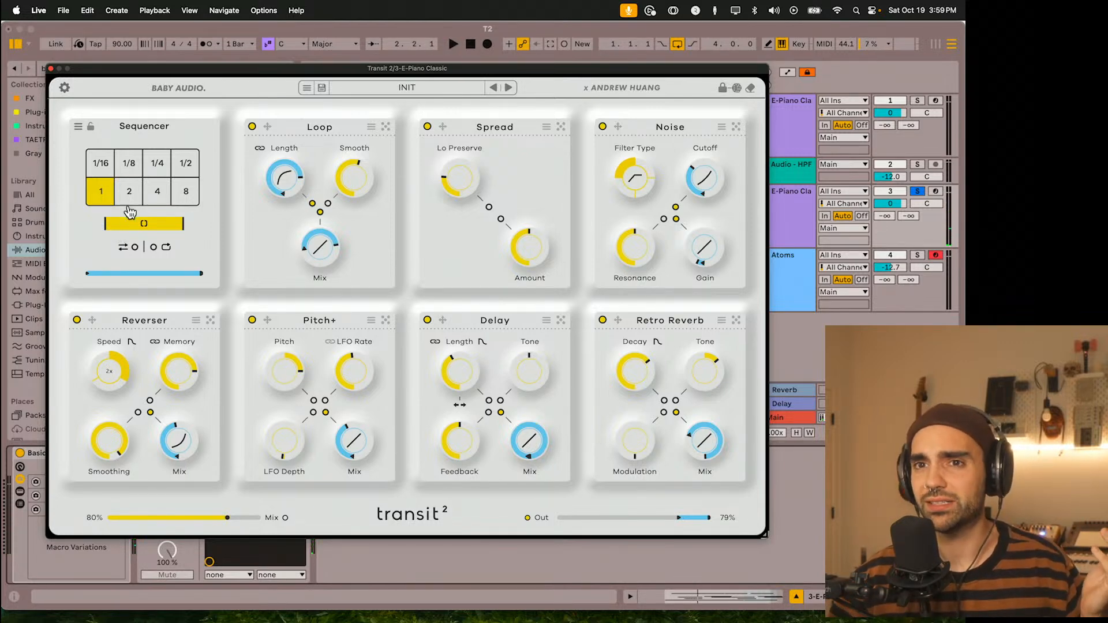
# Step: Set the sequencer rate to 4, lower the upper limit of its range to about three quarters, and audition it
pyautogui.click(151, 206)
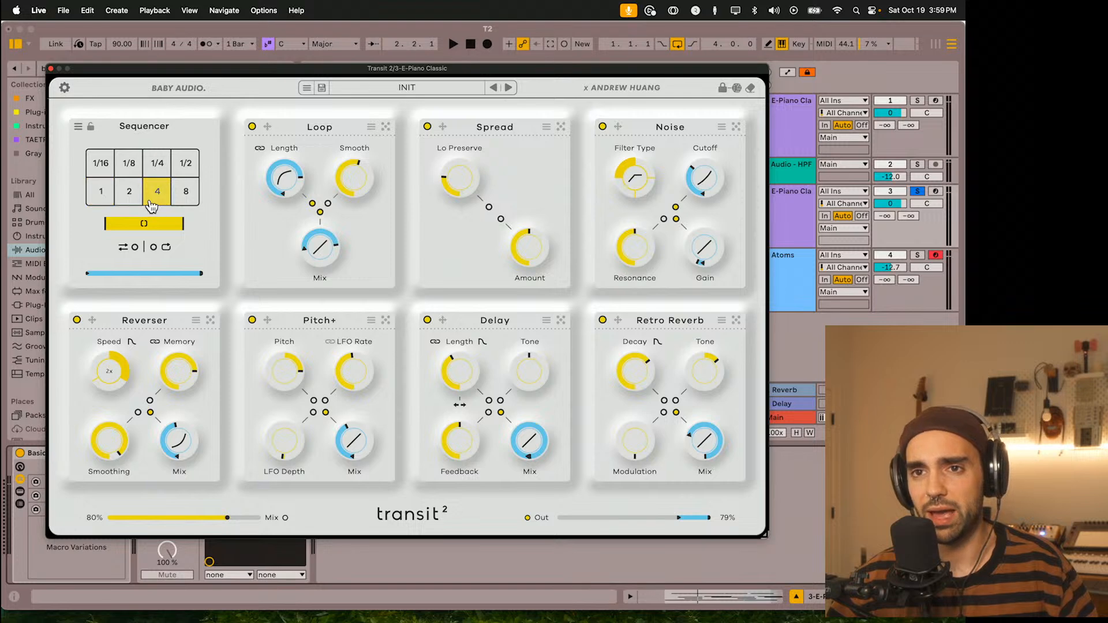
pyautogui.moveTo(202, 274); pyautogui.dragTo(177, 280)
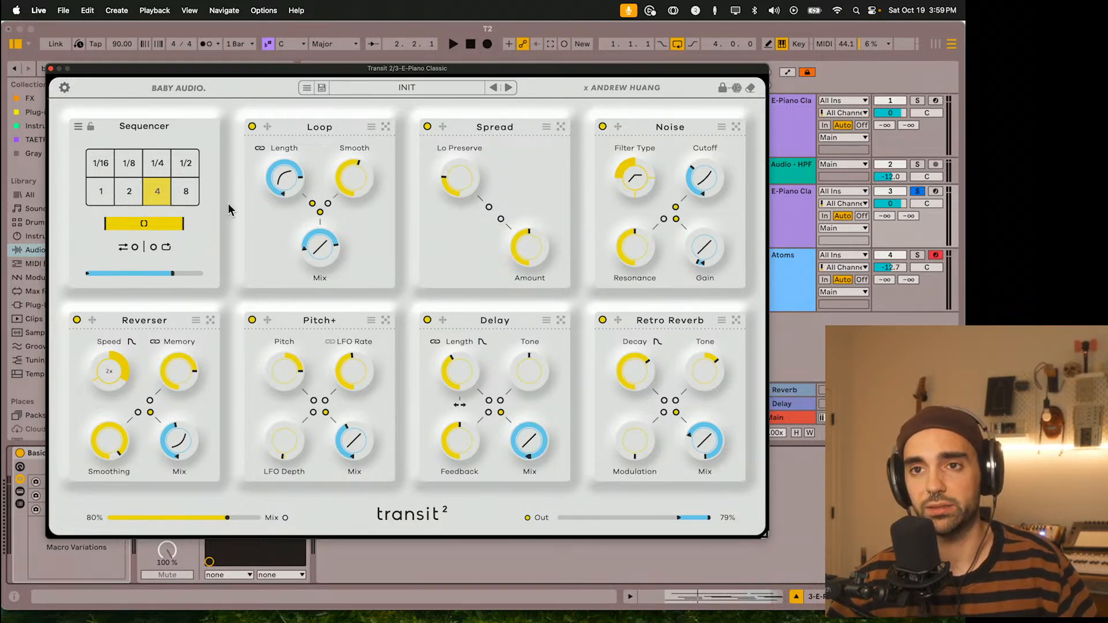
pyautogui.press('space')
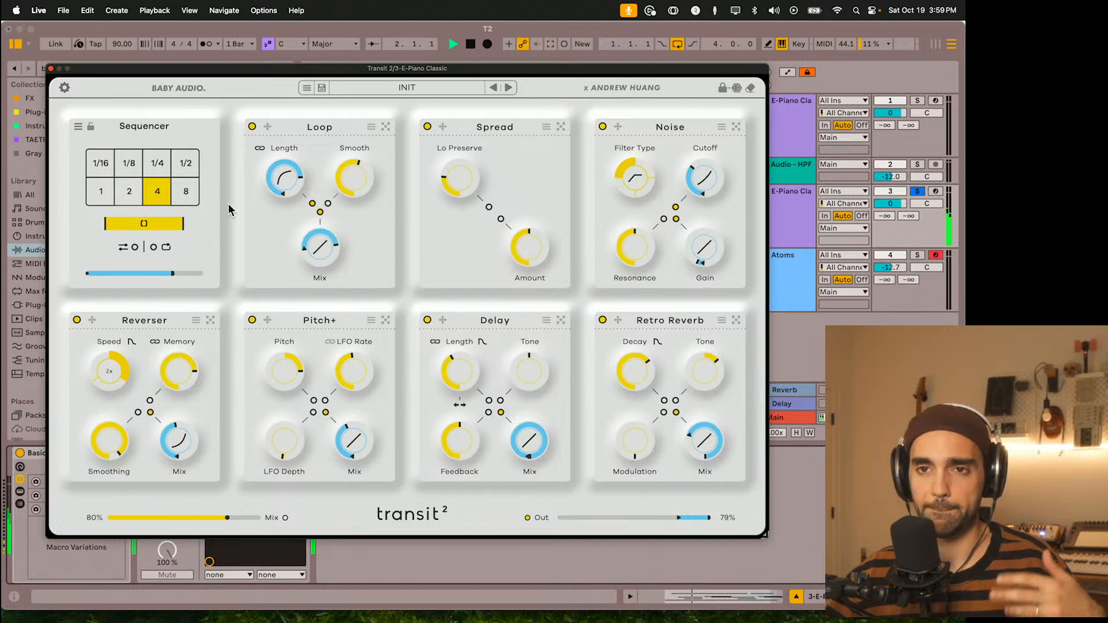
pyautogui.press('space')
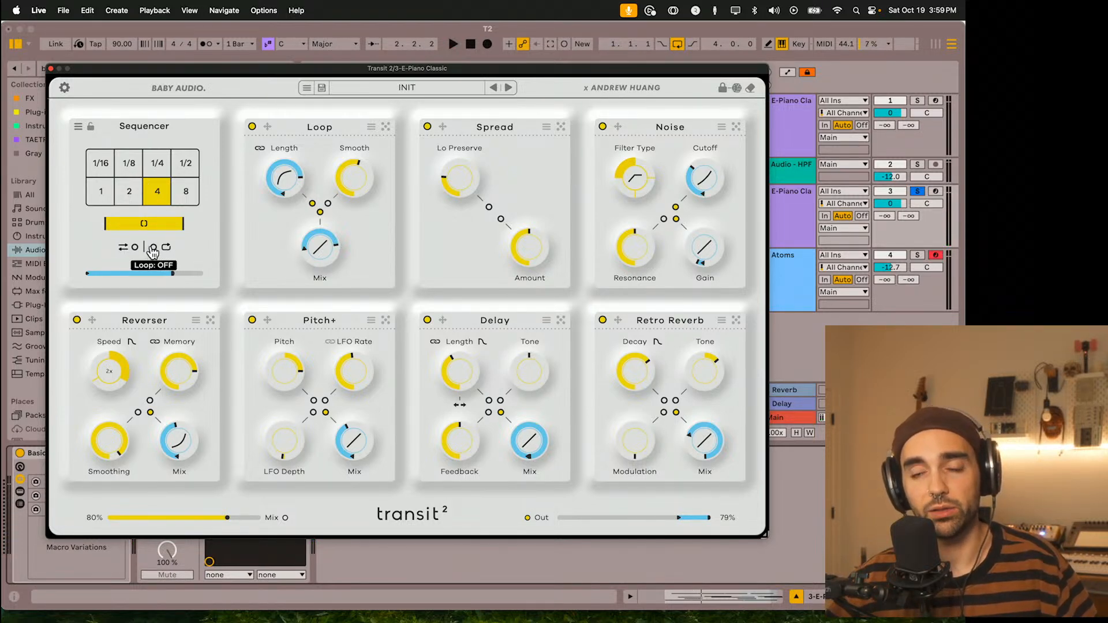
# Step: Audition the sequencer with Loop on, and replace Loop with the back-and-forth direction option
pyautogui.moveTo(89, 275)
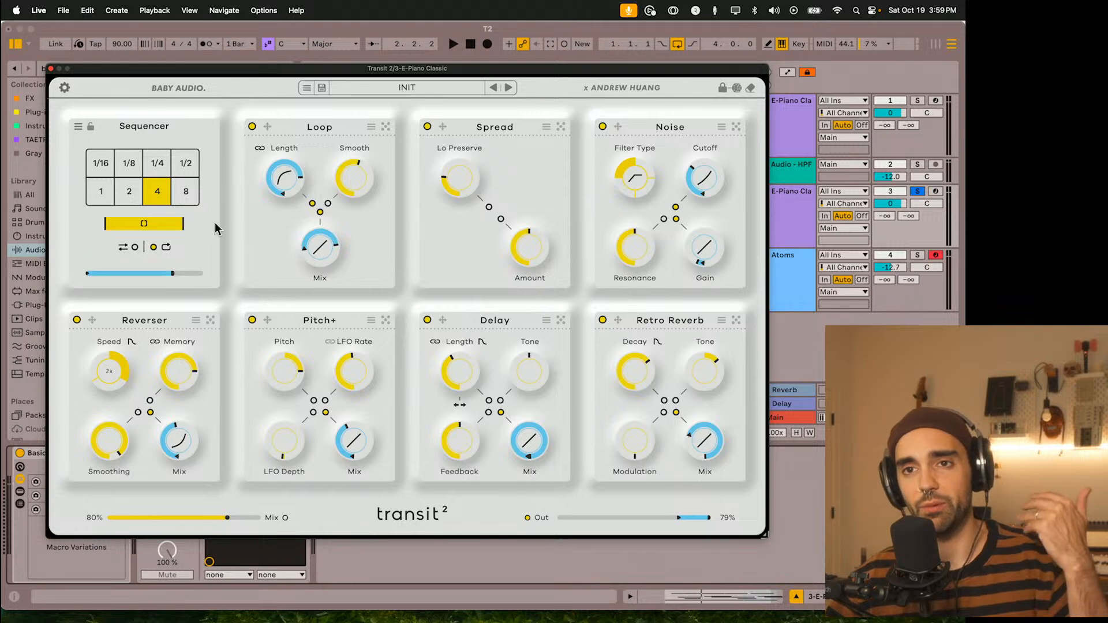
pyautogui.press('space')
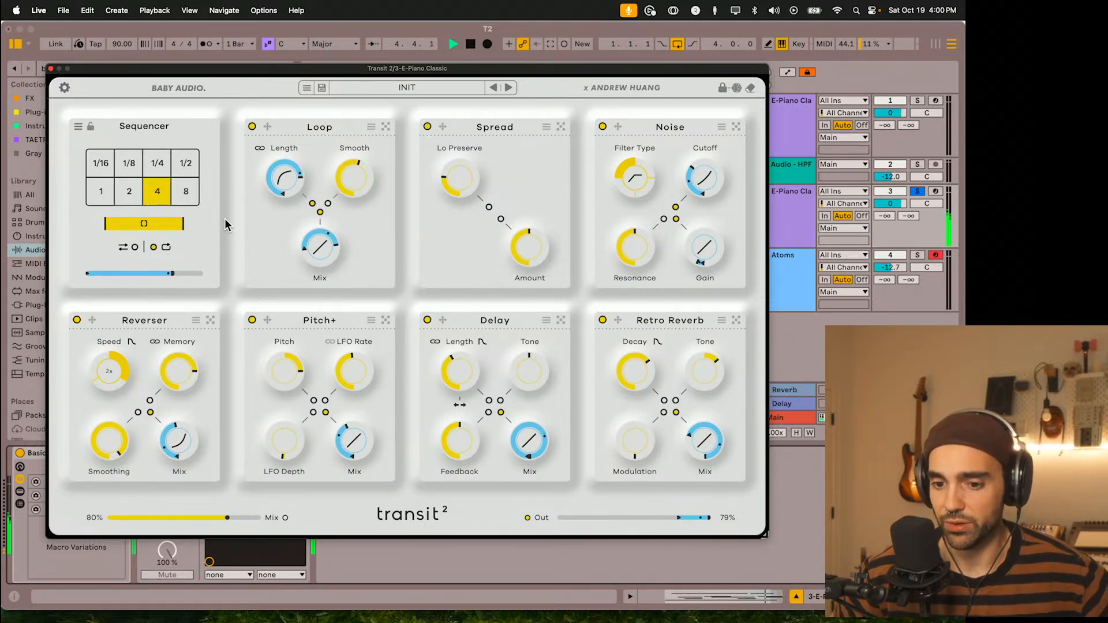
pyautogui.click(153, 248)
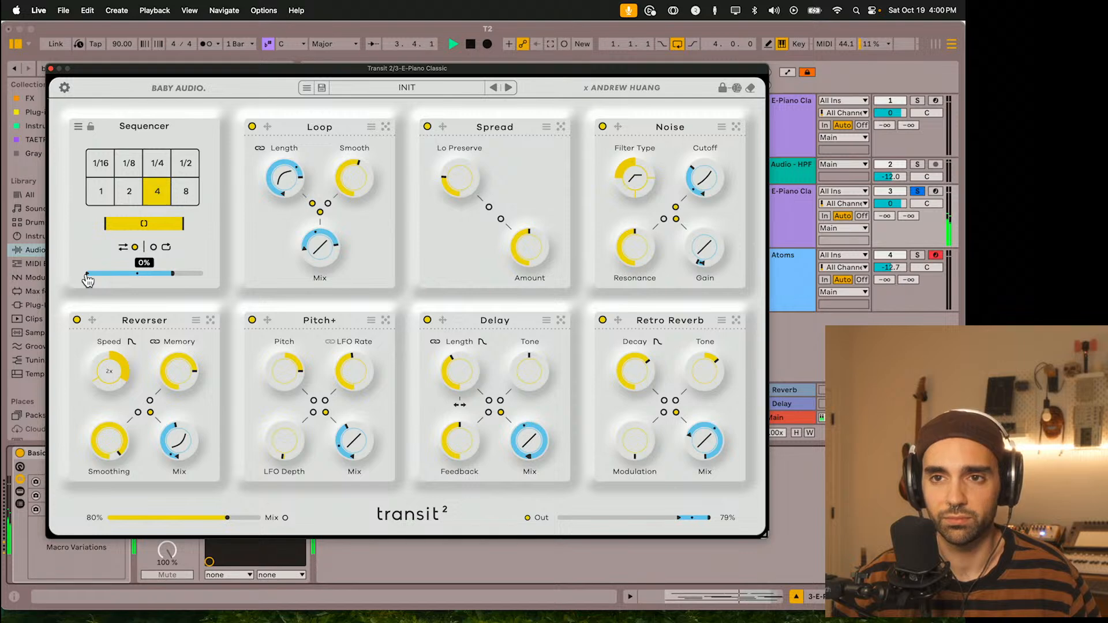
# Step: Narrow the sequencer range from both ends, re-enable Loop, and fine-tune the upper limit during playback
pyautogui.moveTo(173, 277); pyautogui.dragTo(187, 281)
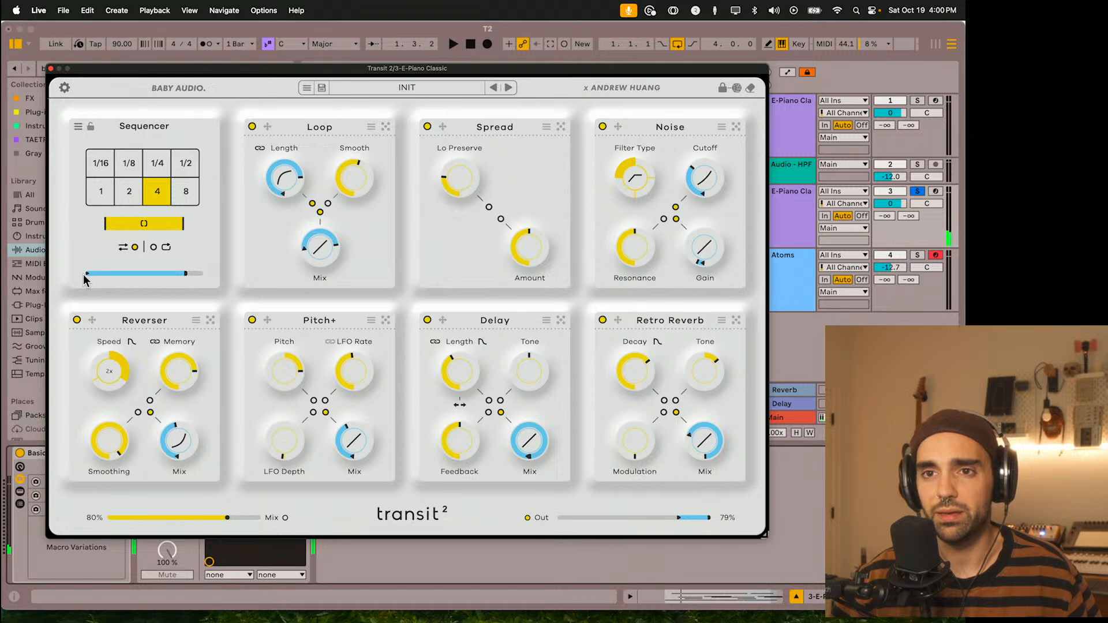
pyautogui.moveTo(82, 276); pyautogui.dragTo(111, 281)
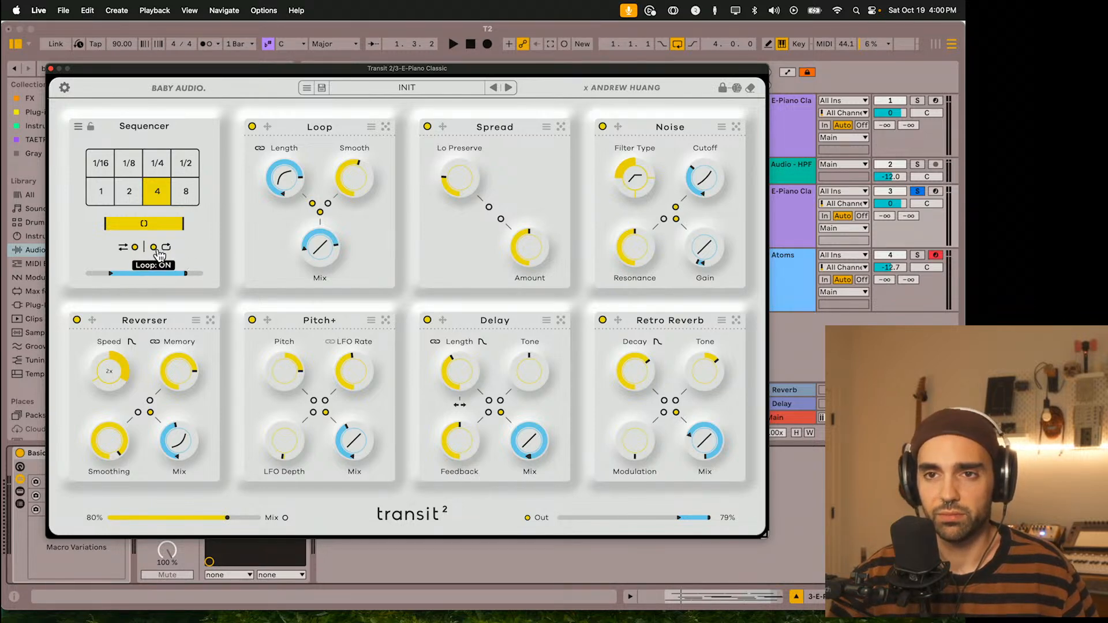
pyautogui.press('space')
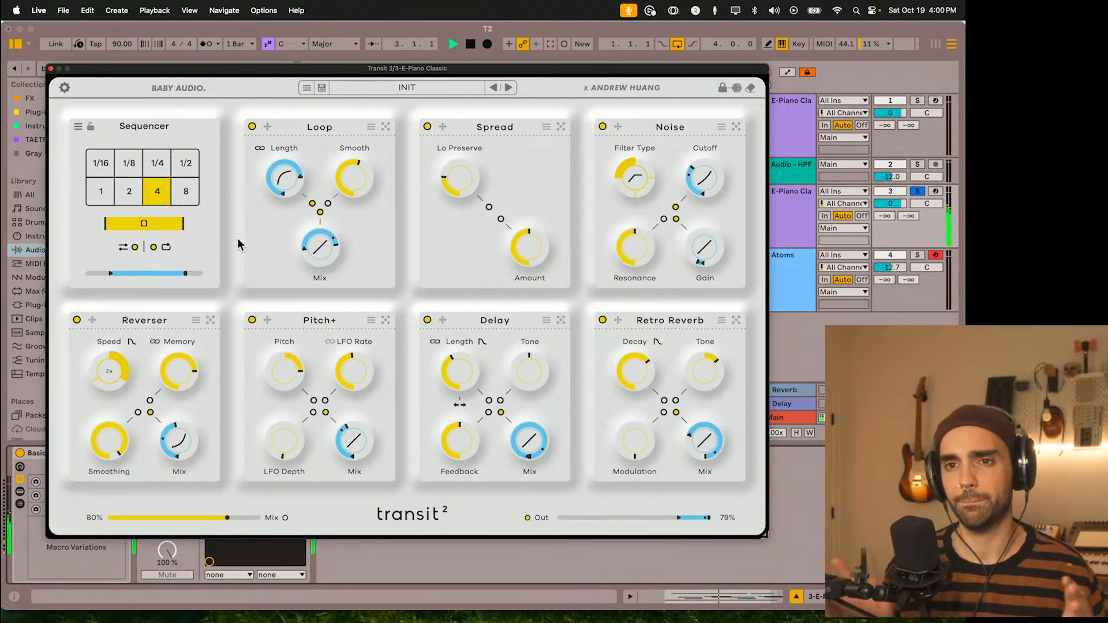
pyautogui.moveTo(185, 273); pyautogui.dragTo(176, 283)
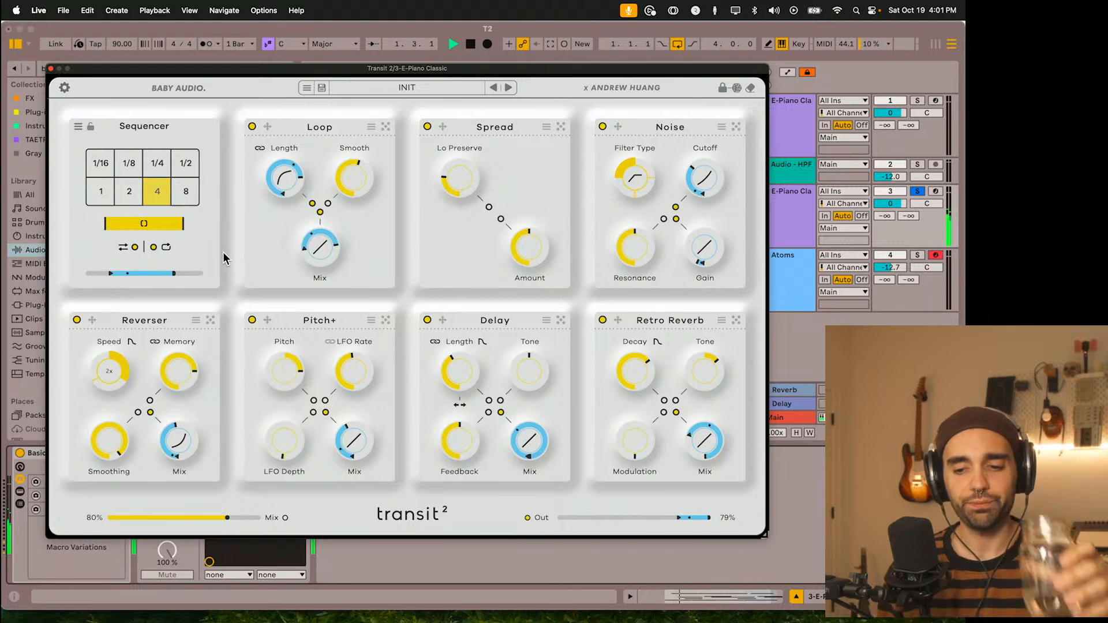
# Step: Stop playback, shift the plug-in window up slightly, and replay the track with the sequencer rate set to 2
pyautogui.press('super+Tab')
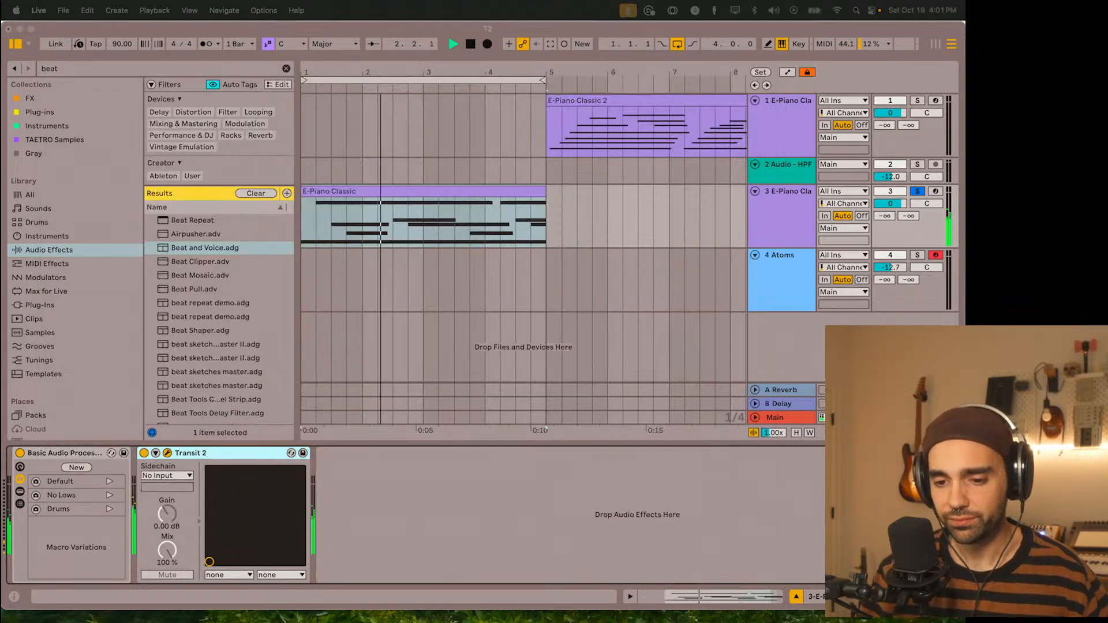
pyautogui.press('super+Tab')
pyautogui.press('space')
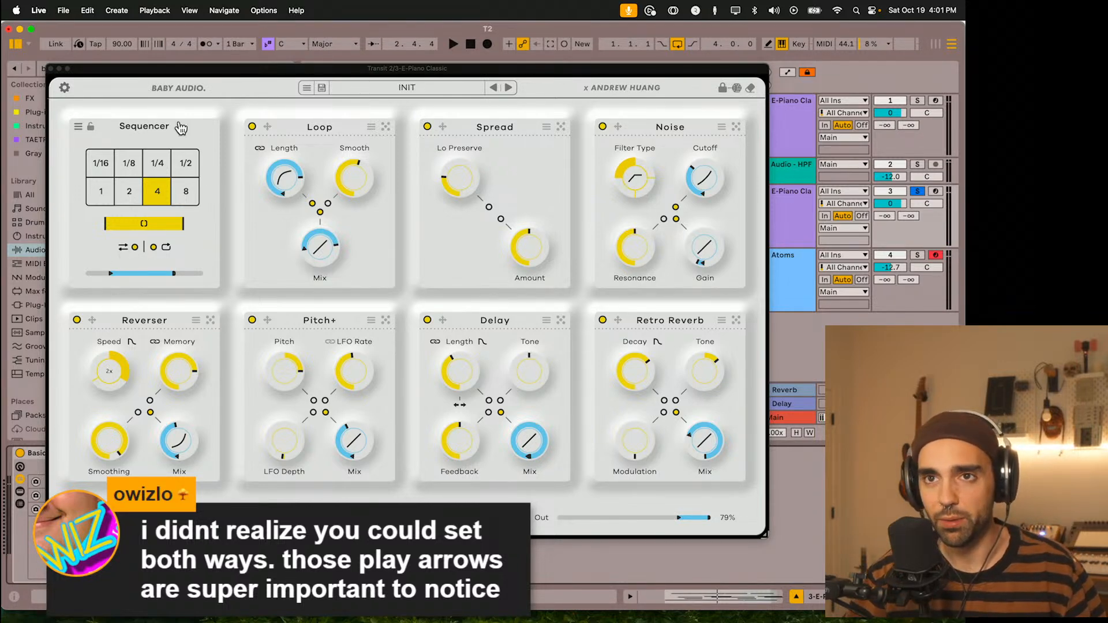
pyautogui.moveTo(137, 68); pyautogui.dragTo(140, 61)
pyautogui.click(192, 159)
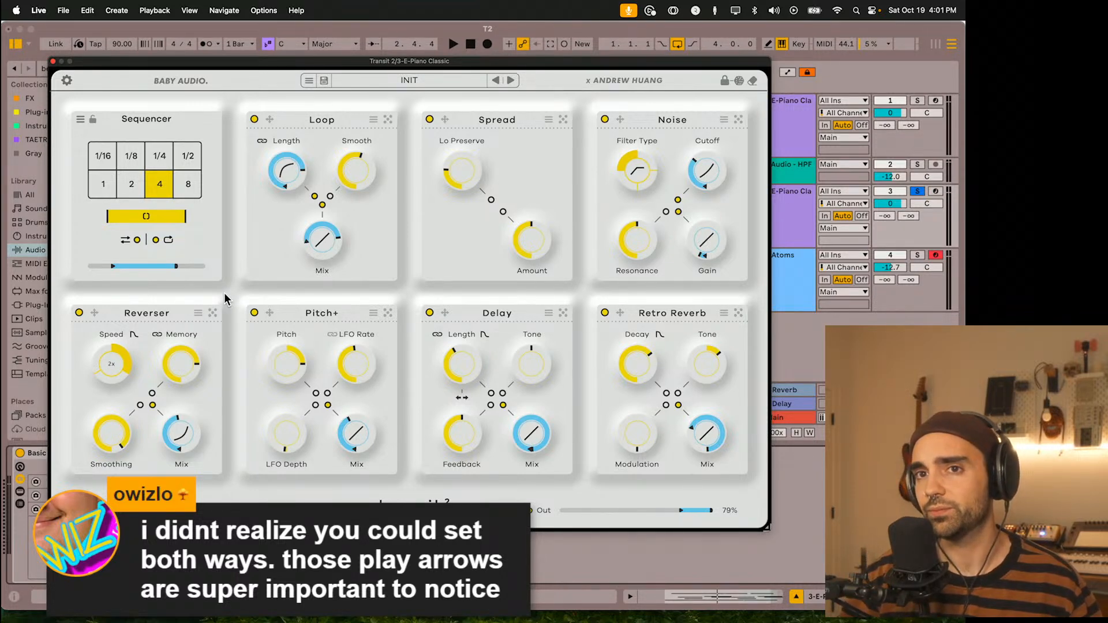
pyautogui.click(132, 184)
pyautogui.press('space')
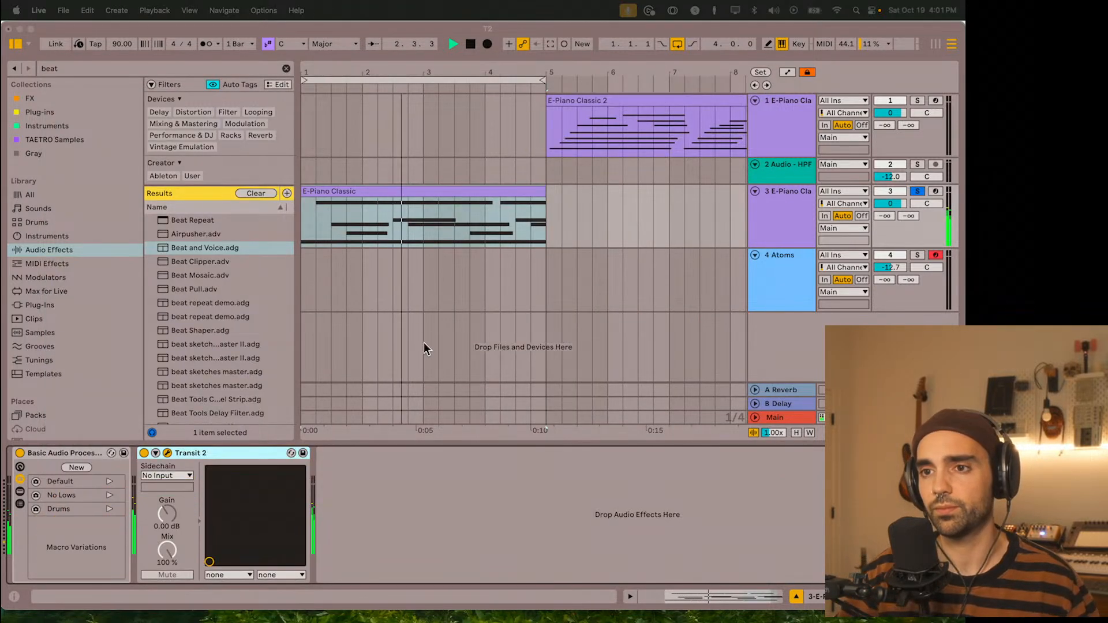
pyautogui.click(422, 336)
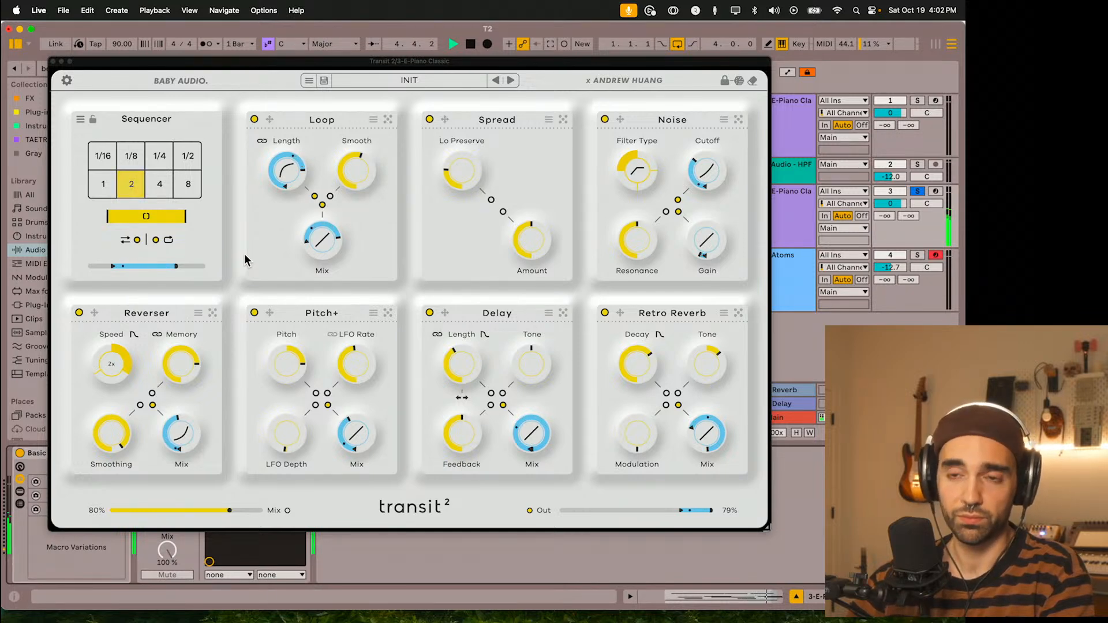
# Step: Compare the 1/4, 1 and 2 sequencer rates during playback and settle on rate 4
pyautogui.click(153, 216)
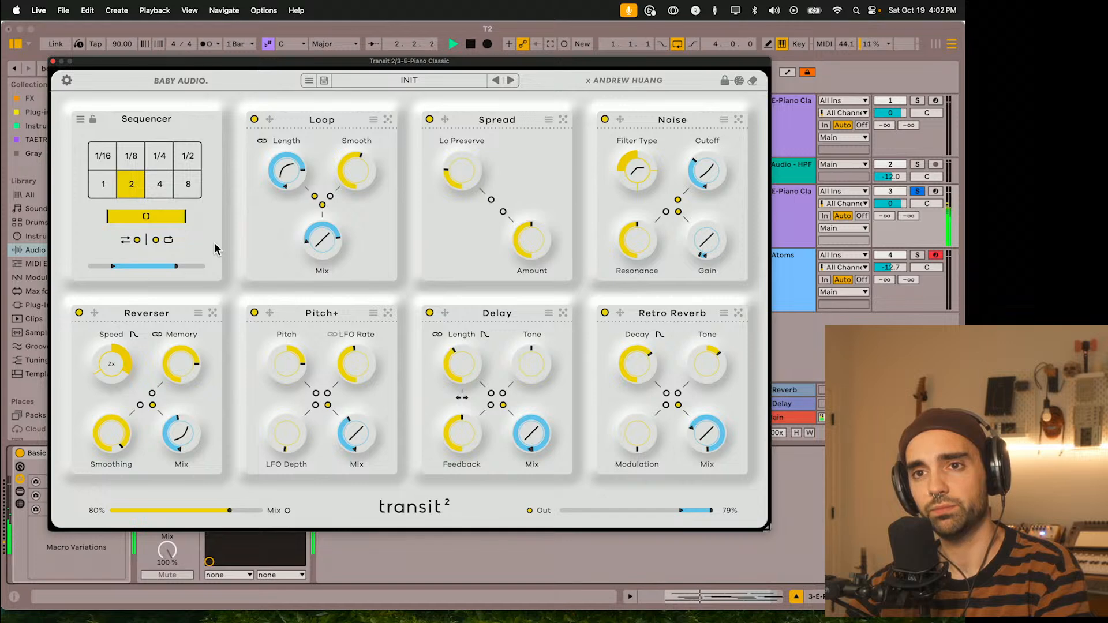
pyautogui.click(160, 156)
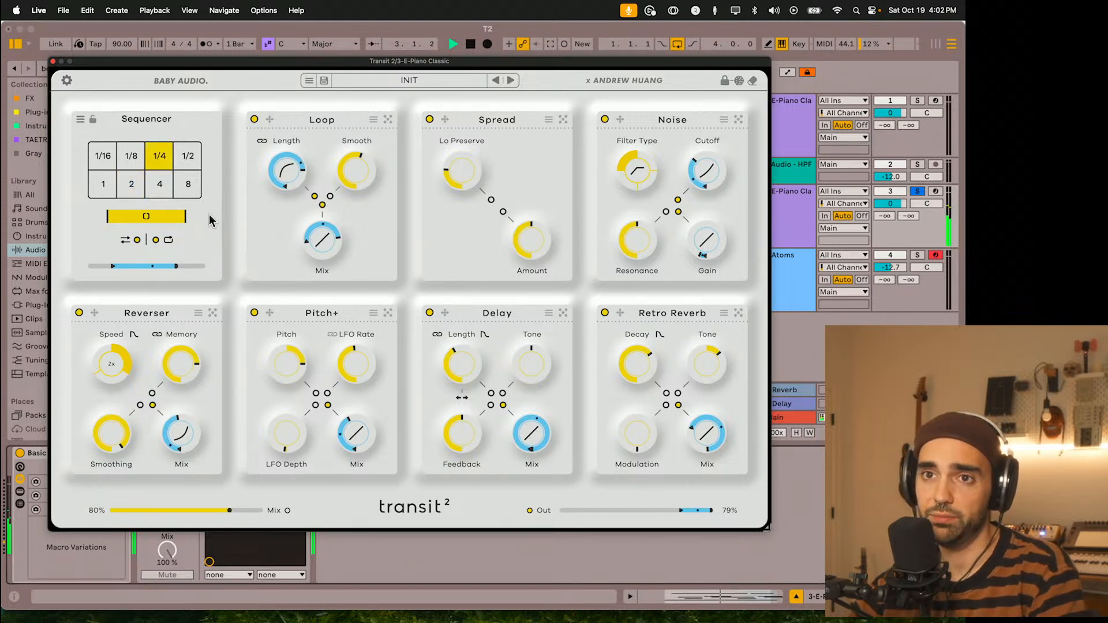
pyautogui.click(105, 184)
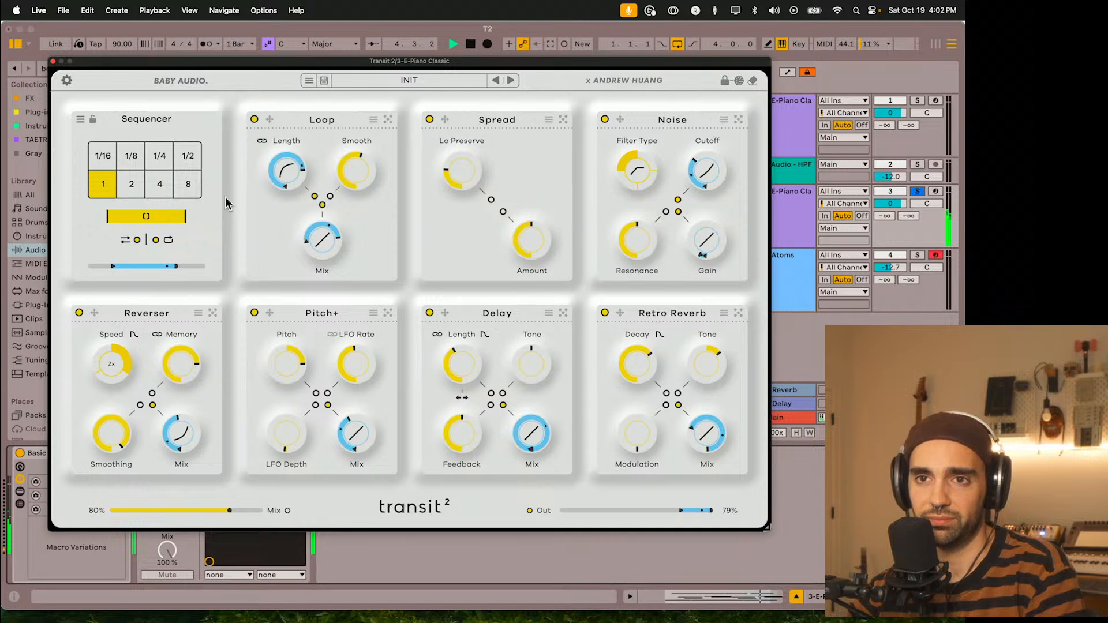
pyautogui.click(131, 190)
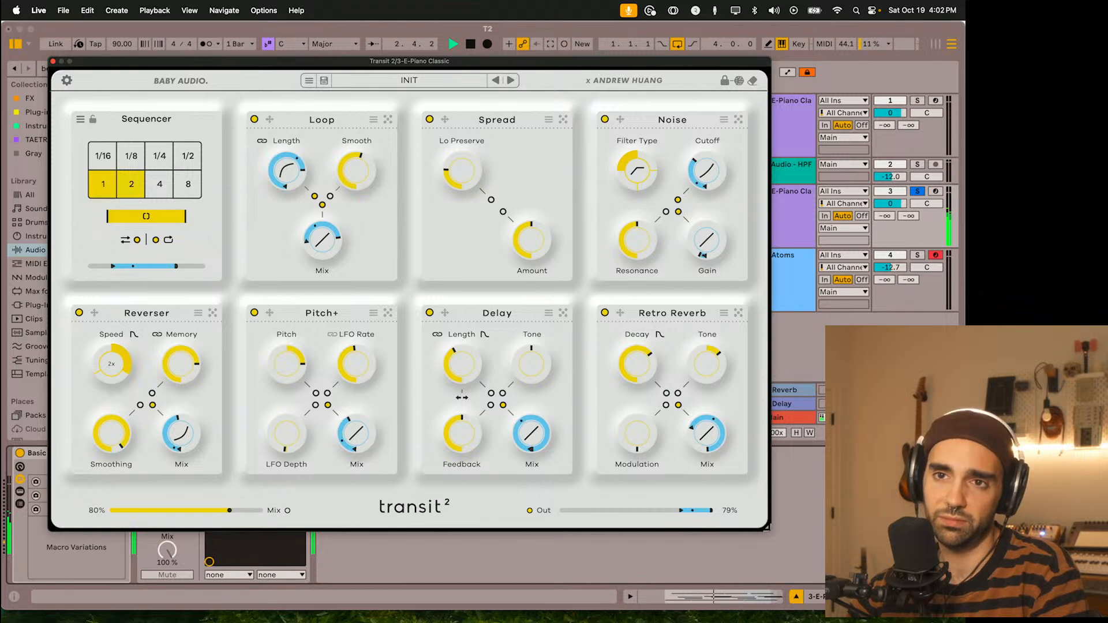
pyautogui.click(160, 191)
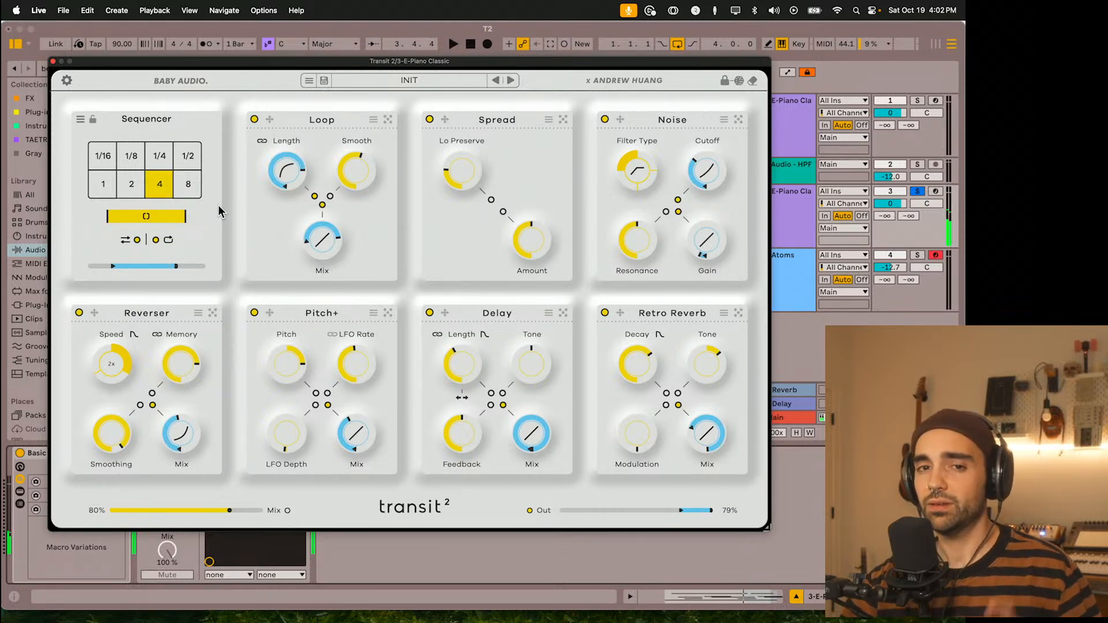
# Step: Close the plug-in window, open the E-Piano Classic clip for note editing, select all its notes, and enlarge the velocity lane
pyautogui.click(52, 62)
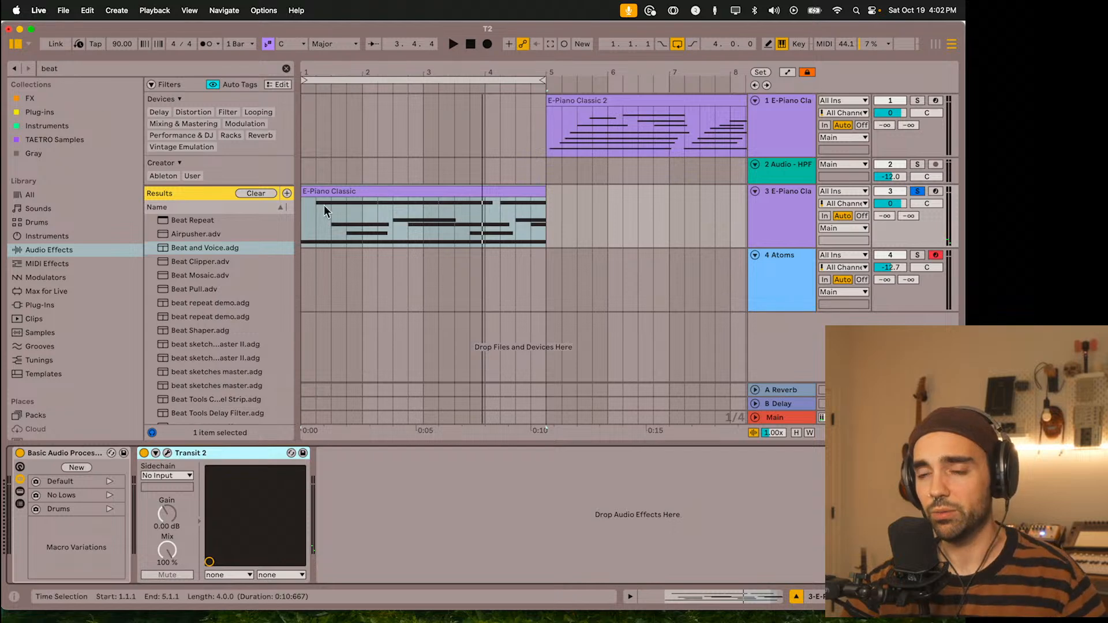
pyautogui.doubleClick(354, 191)
pyautogui.moveTo(425, 413); pyautogui.dragTo(424, 199)
pyautogui.scroll(3, 473, 367)
pyautogui.press('super+a')
pyautogui.moveTo(787, 290)
pyautogui.mouseDown()
pyautogui.moveTo(787, 280)
pyautogui.moveTo(789, 290)
pyautogui.mouseUp()
pyautogui.moveTo(306, 541); pyautogui.dragTo(329, 449)
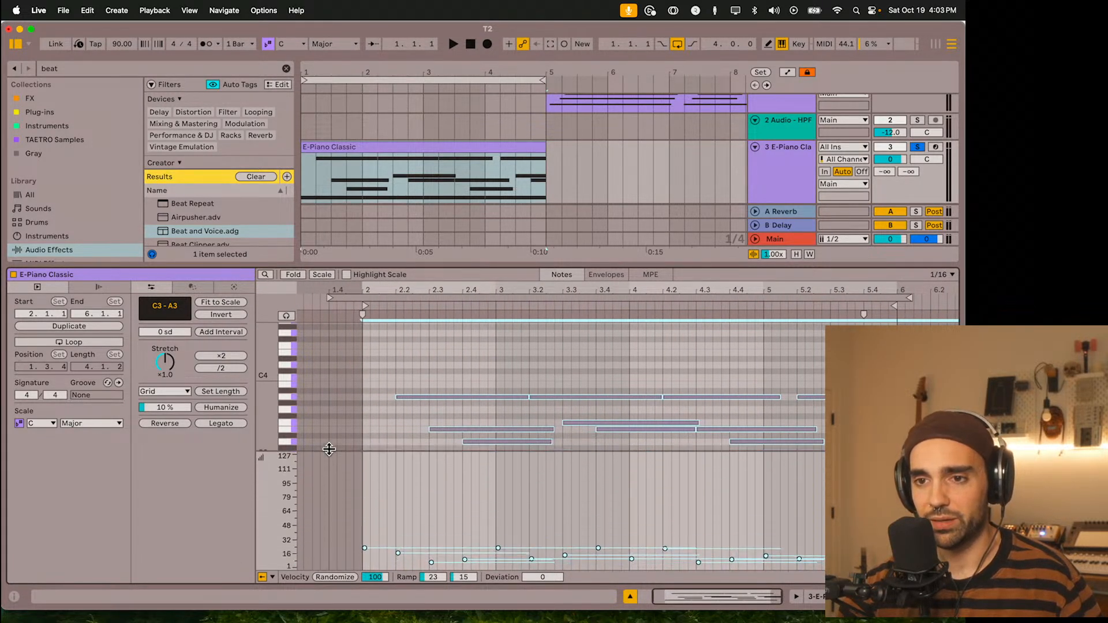
# Step: Show the Chance lane for the clip and lower the probability of all selected notes to 82% and slightly further
pyautogui.click(274, 578)
pyautogui.click(289, 564)
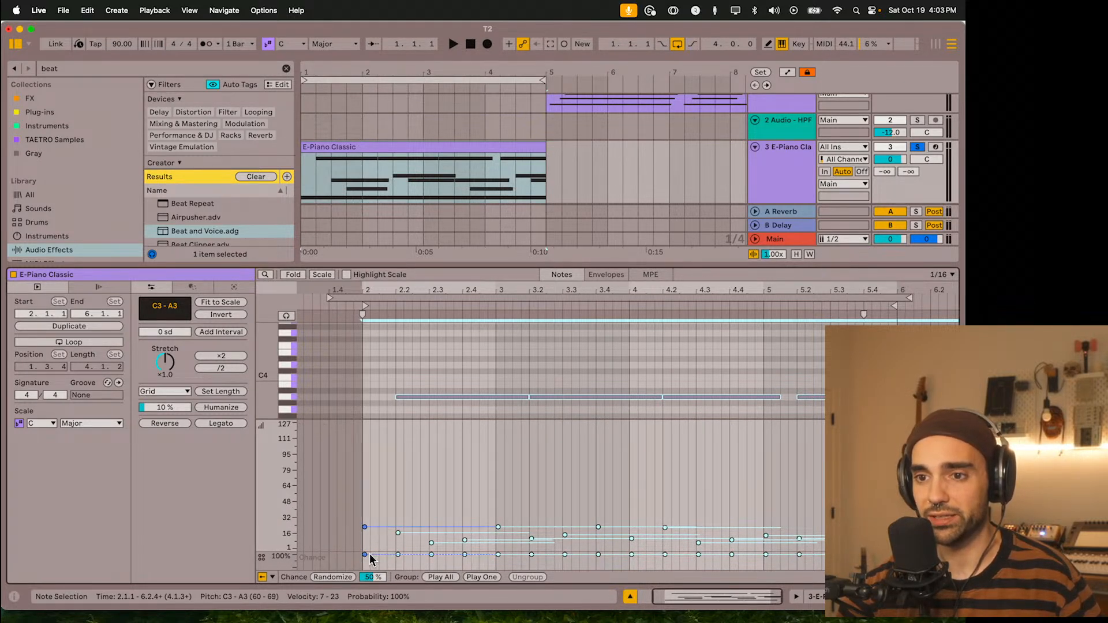
pyautogui.moveTo(364, 555); pyautogui.dragTo(364, 557)
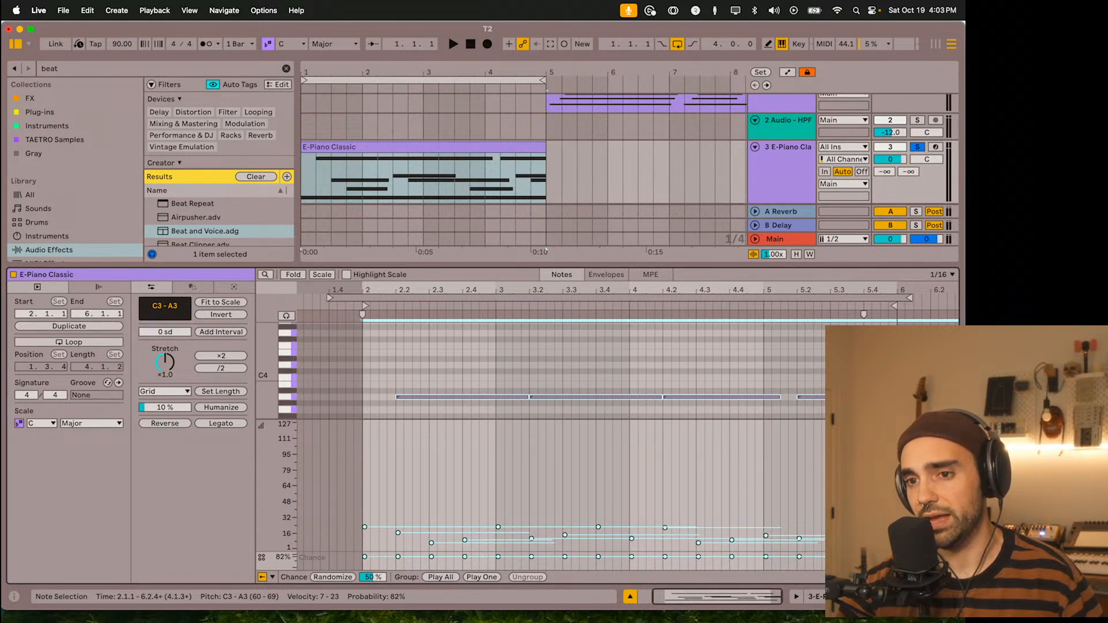
pyautogui.moveTo(364, 556); pyautogui.dragTo(364, 558)
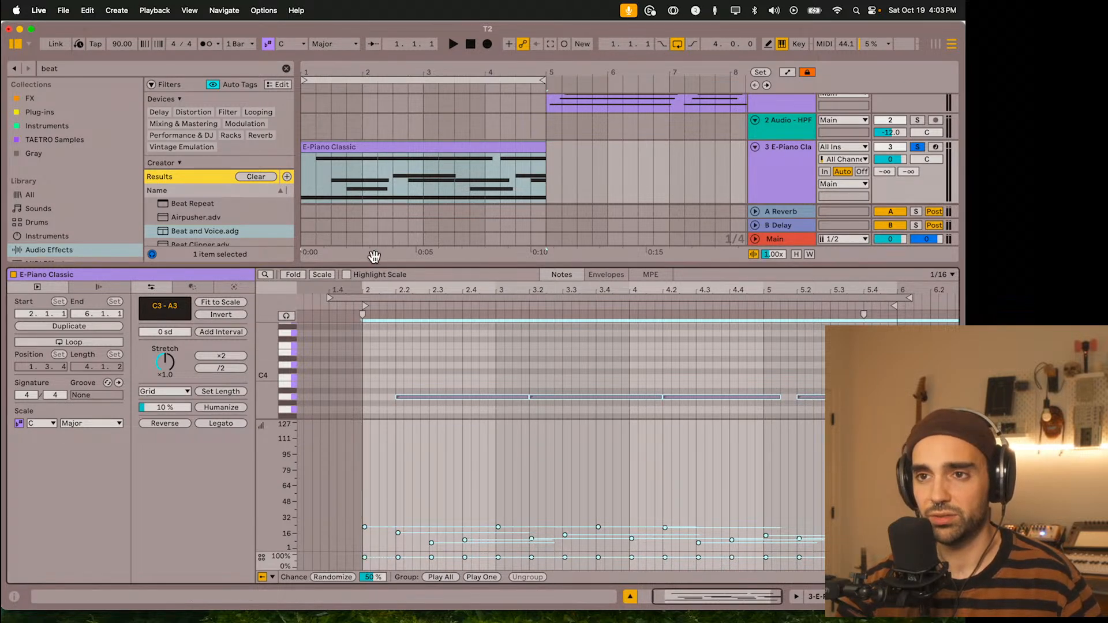
# Step: Play the track, return to its device chain, reopen the Transit 2 window, and move it aside
pyautogui.moveTo(374, 266); pyautogui.dragTo(366, 421)
pyautogui.press('space')
pyautogui.click(805, 216)
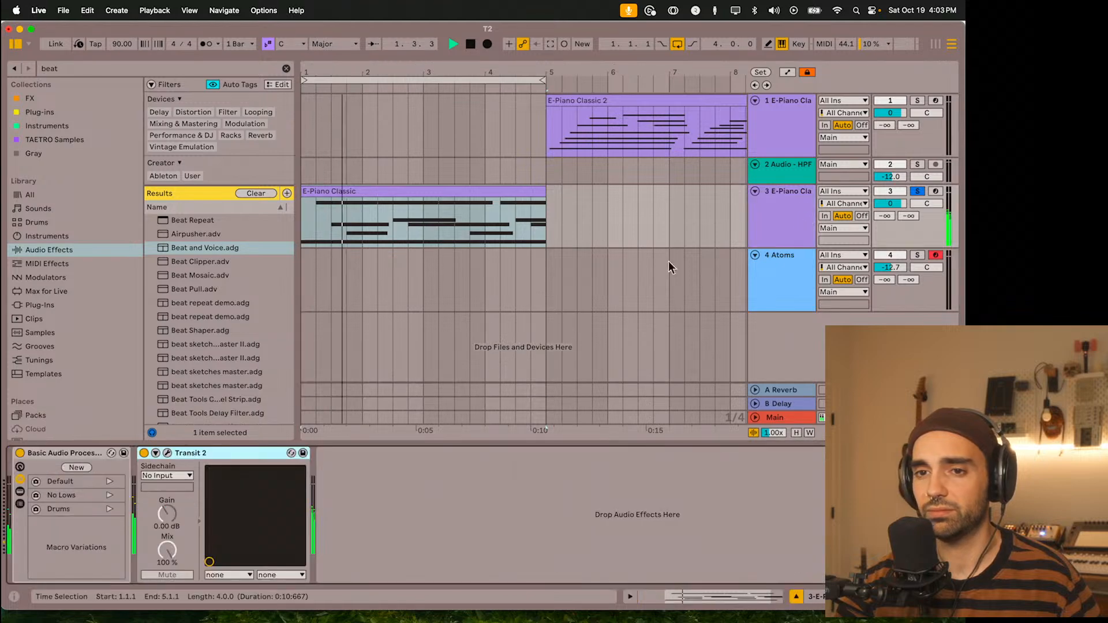
pyautogui.click(167, 454)
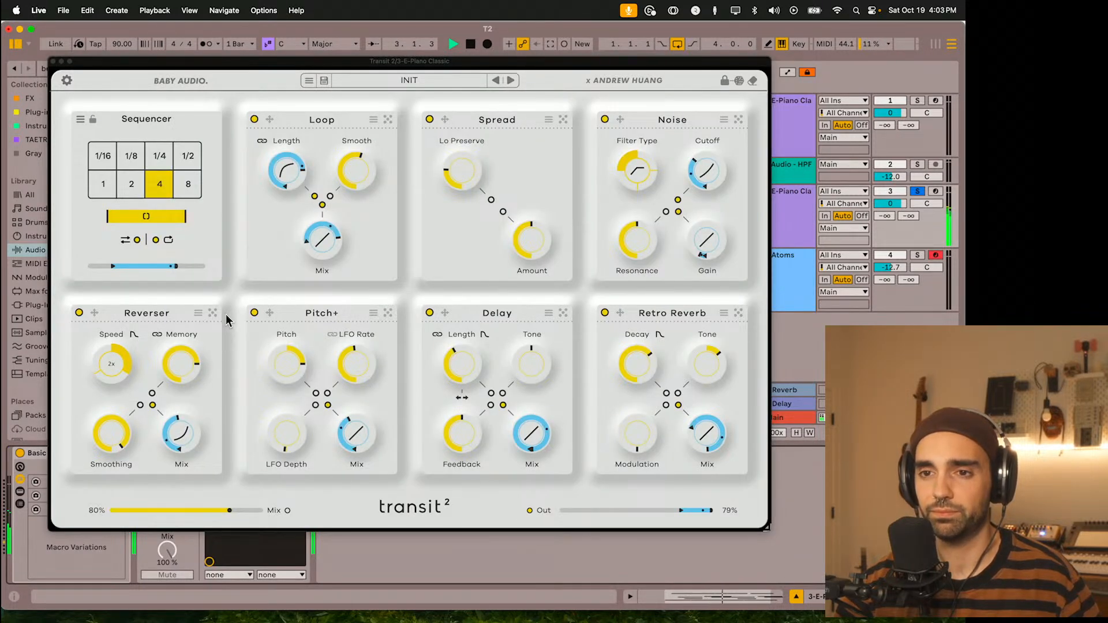
pyautogui.moveTo(342, 238)
pyautogui.moveTo(218, 61); pyautogui.dragTo(262, 56)
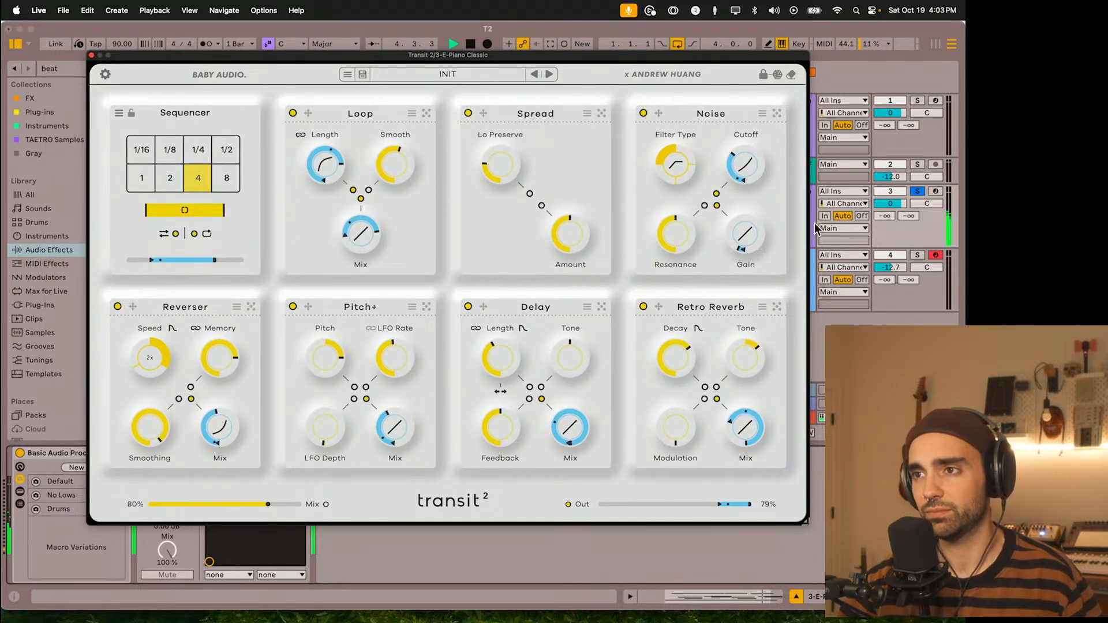
# Step: Show the Wavetable device inside the E-Piano Classic rack, close the plug-in window, and set the amp envelope attack to 36.4 ms
pyautogui.moveTo(339, 56); pyautogui.dragTo(456, 46)
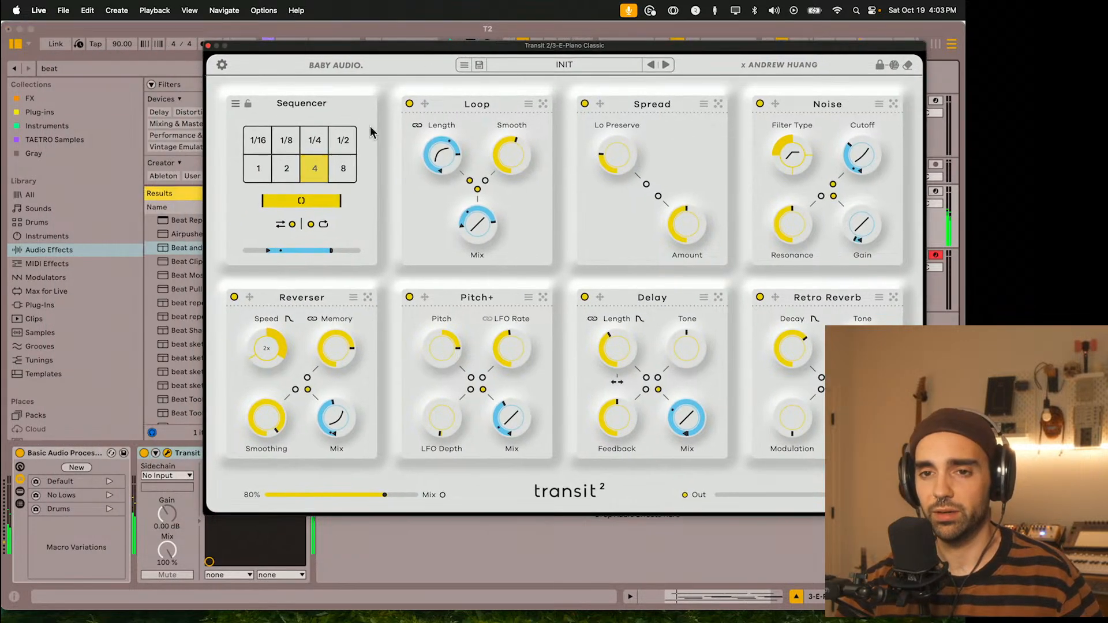
pyautogui.click(21, 504)
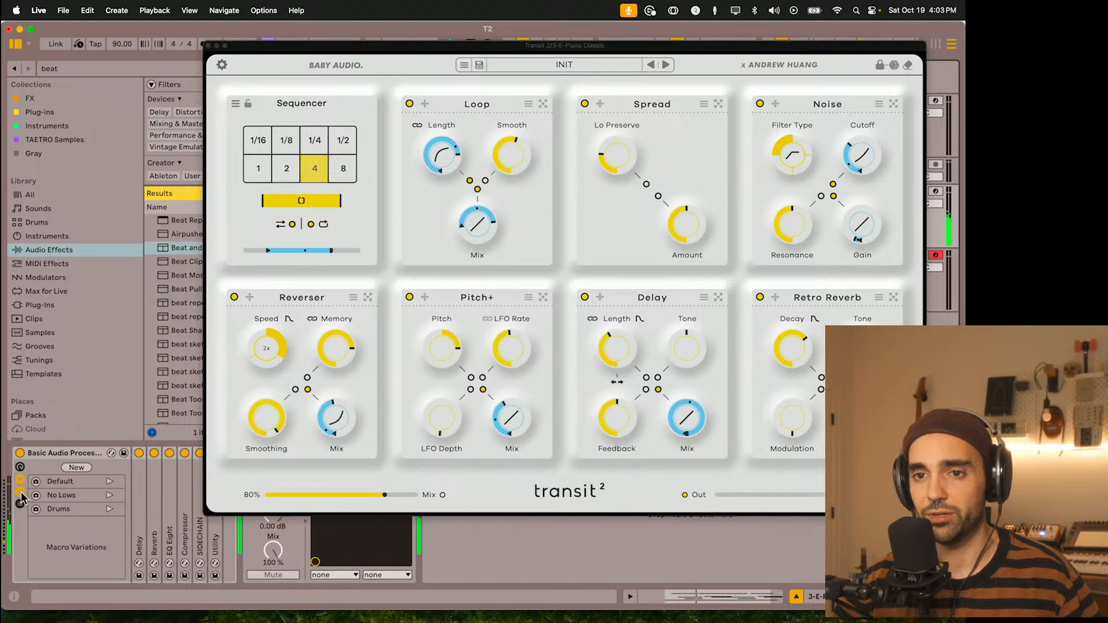
pyautogui.hscroll(-5, 95, 508)
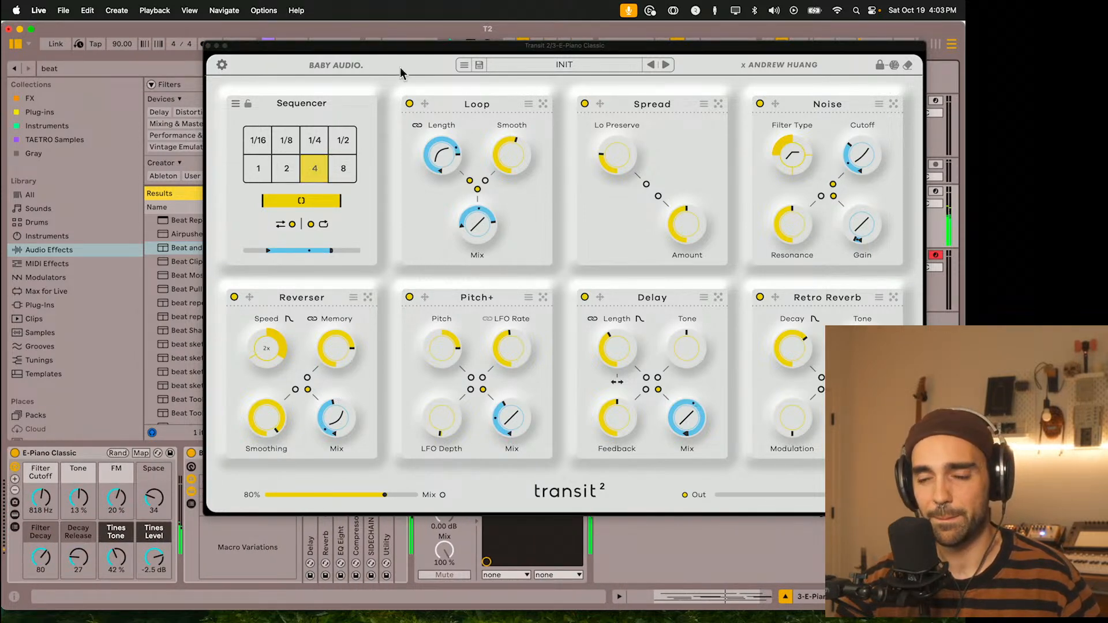
pyautogui.moveTo(272, 46); pyautogui.dragTo(399, 52)
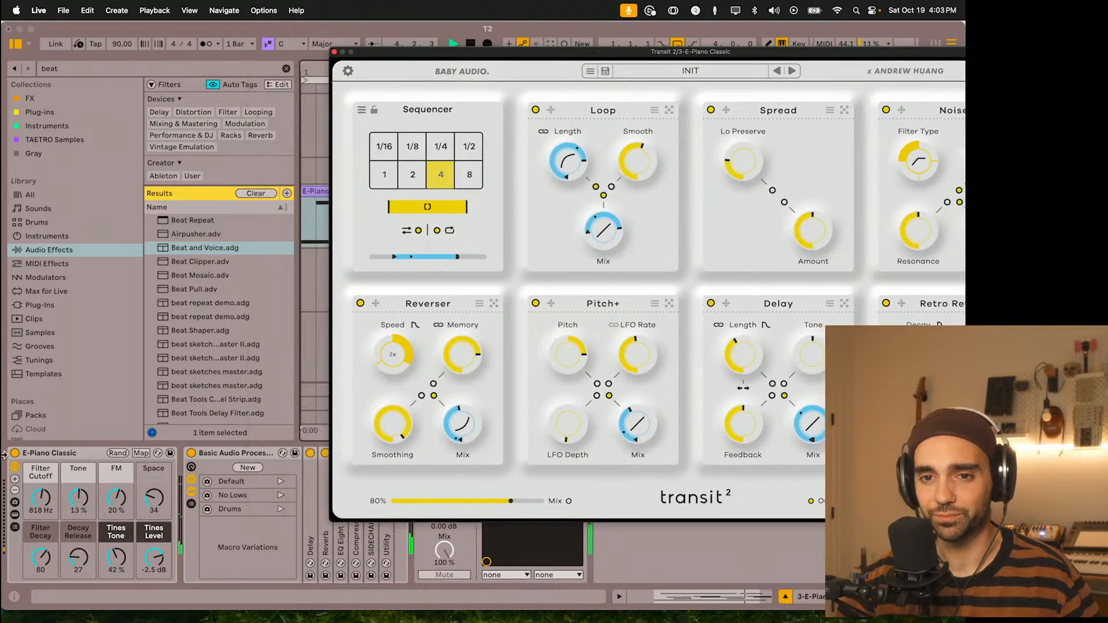
pyautogui.click(16, 515)
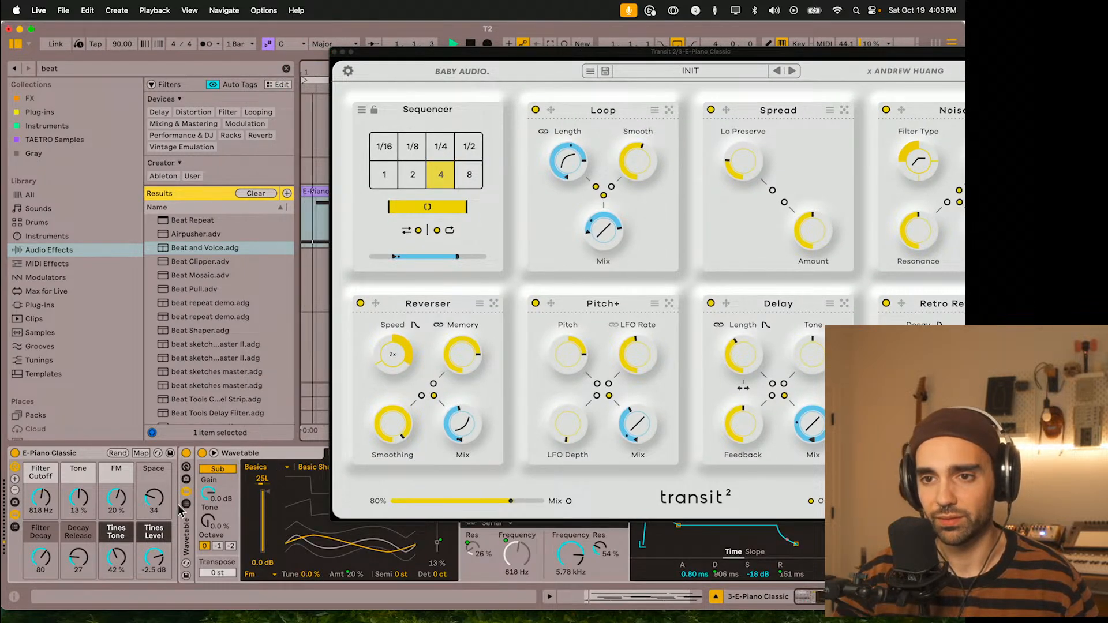
pyautogui.hscroll(5, 178, 508)
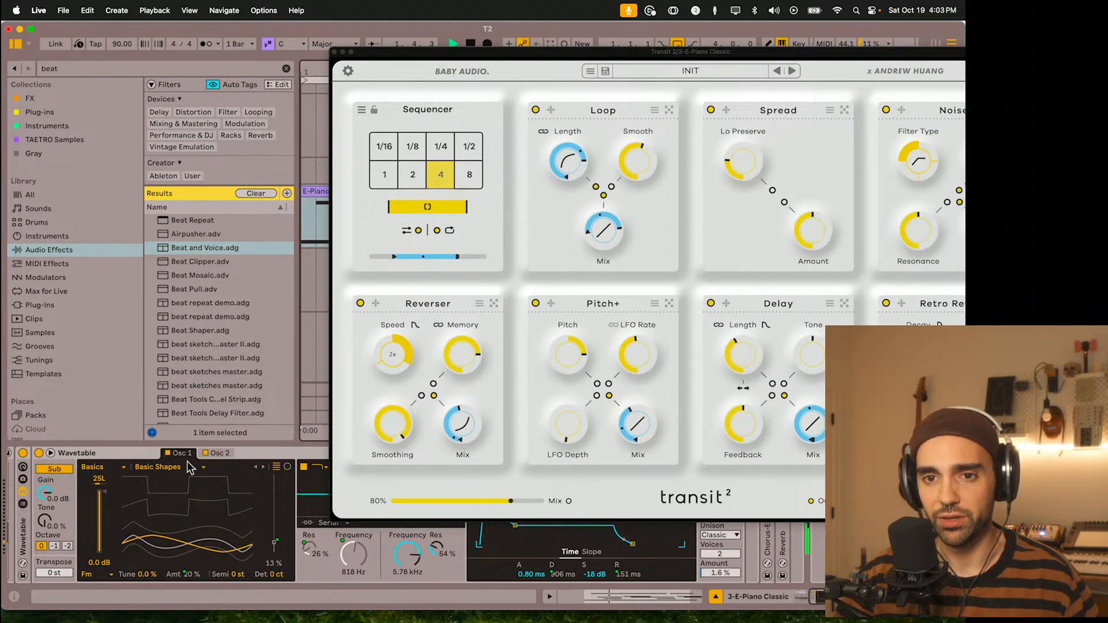
pyautogui.click(339, 52)
pyautogui.moveTo(485, 491); pyautogui.dragTo(493, 491)
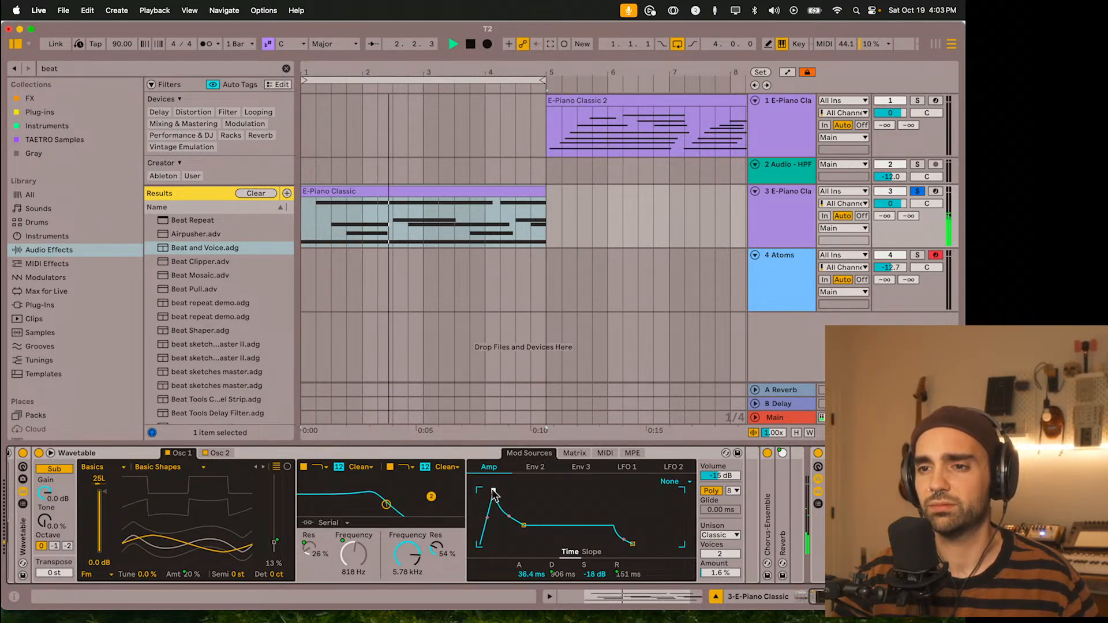
# Step: Select track 3, fold the Wavetable device, reopen and reposition the Transit 2 window, and stop playback
pyautogui.click(770, 231)
pyautogui.click(769, 230)
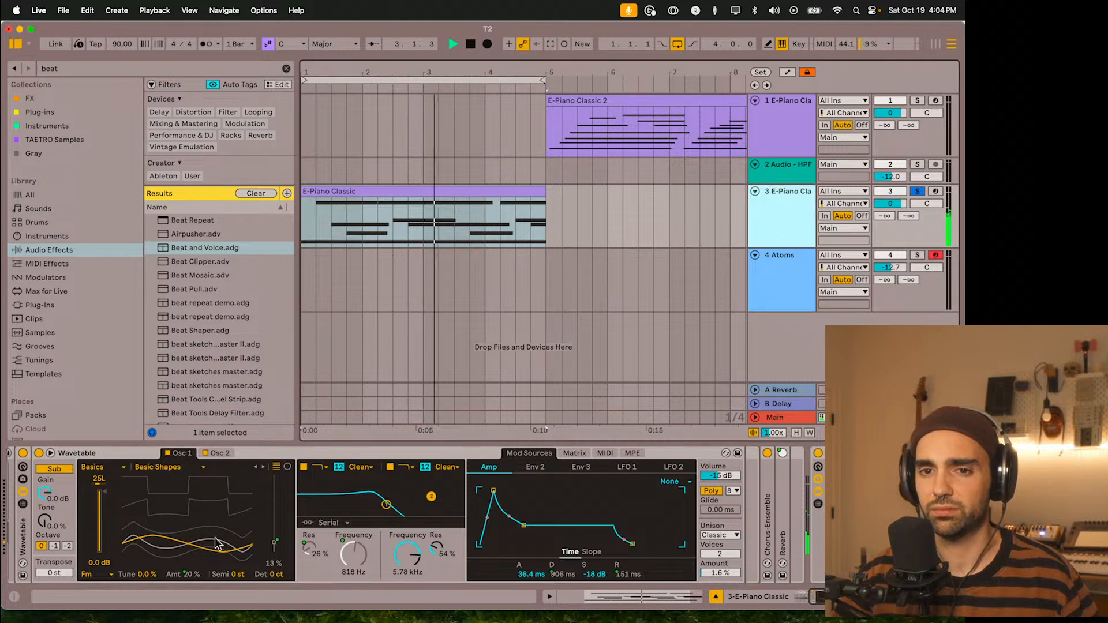
pyautogui.hscroll(-5, 218, 544)
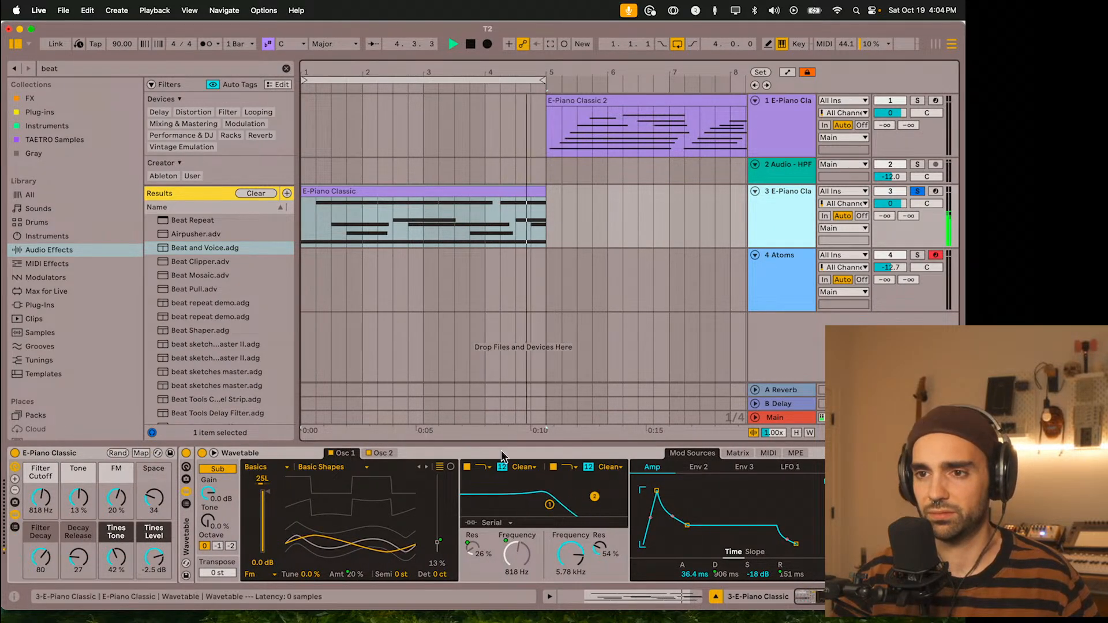
pyautogui.doubleClick(549, 454)
pyautogui.click(537, 453)
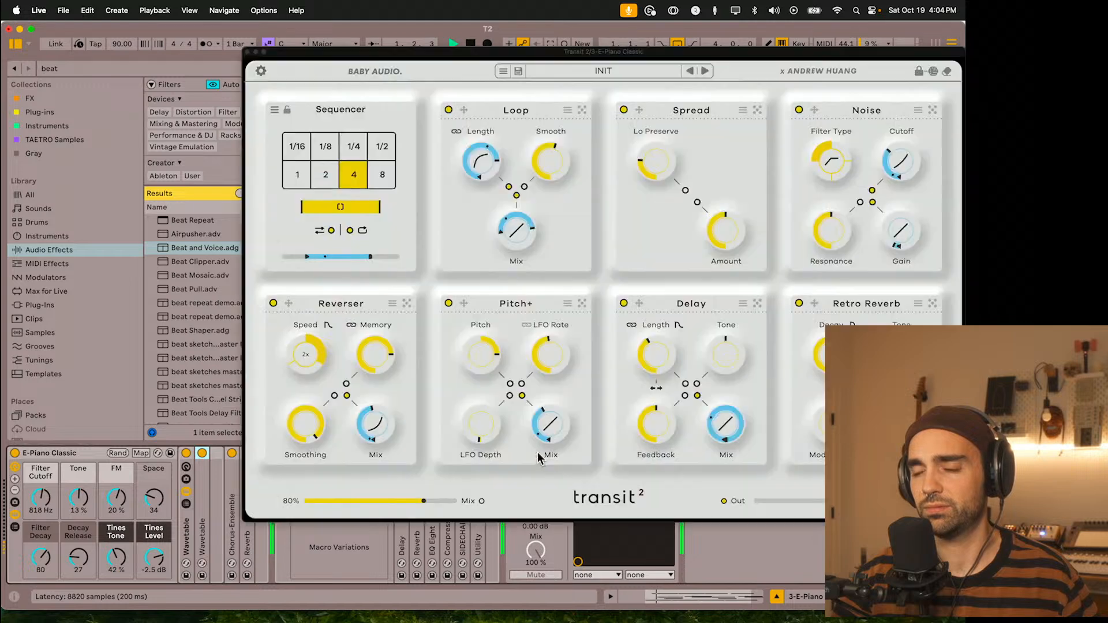
pyautogui.moveTo(575, 56); pyautogui.dragTo(476, 53)
pyautogui.press('space')
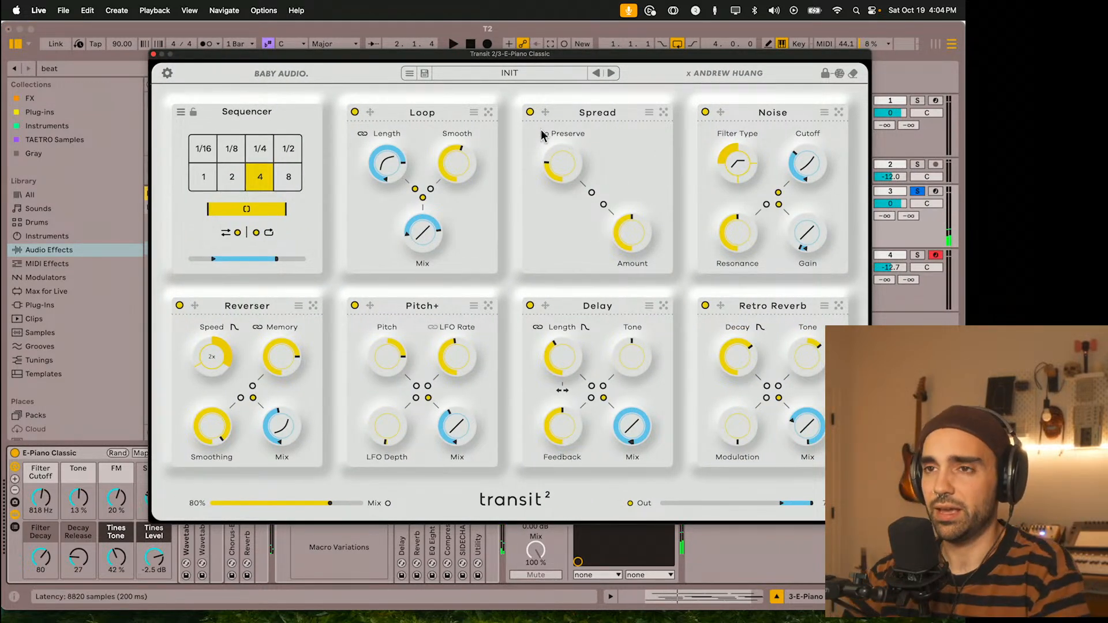
# Step: Replace the Spread module with Warp and move Warp between Delay and Retro Reverb
pyautogui.click(529, 113)
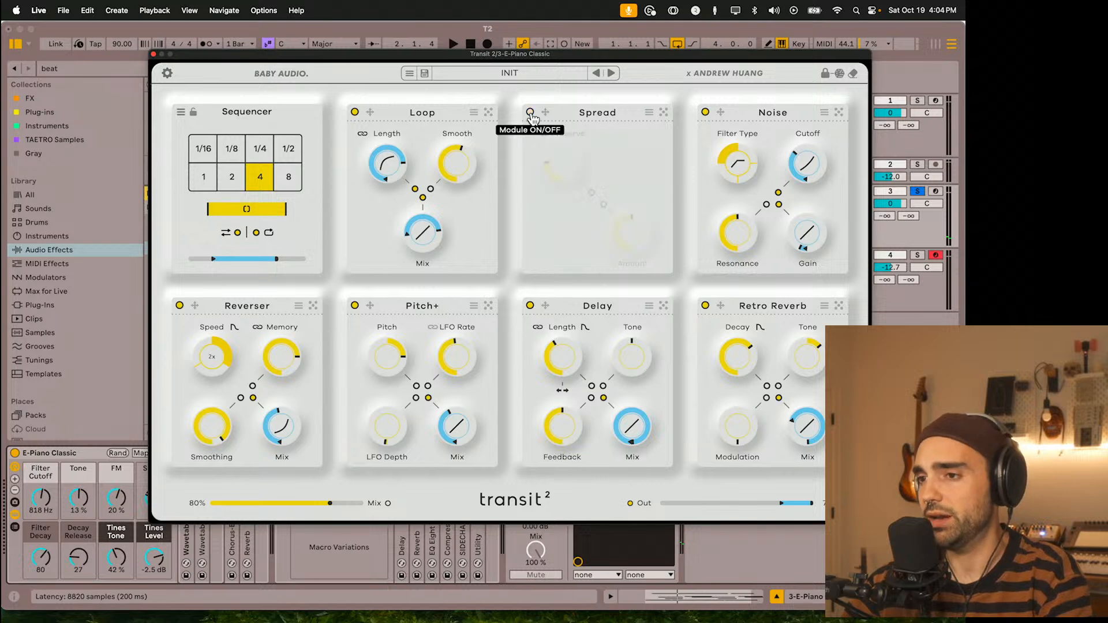
pyautogui.click(585, 117)
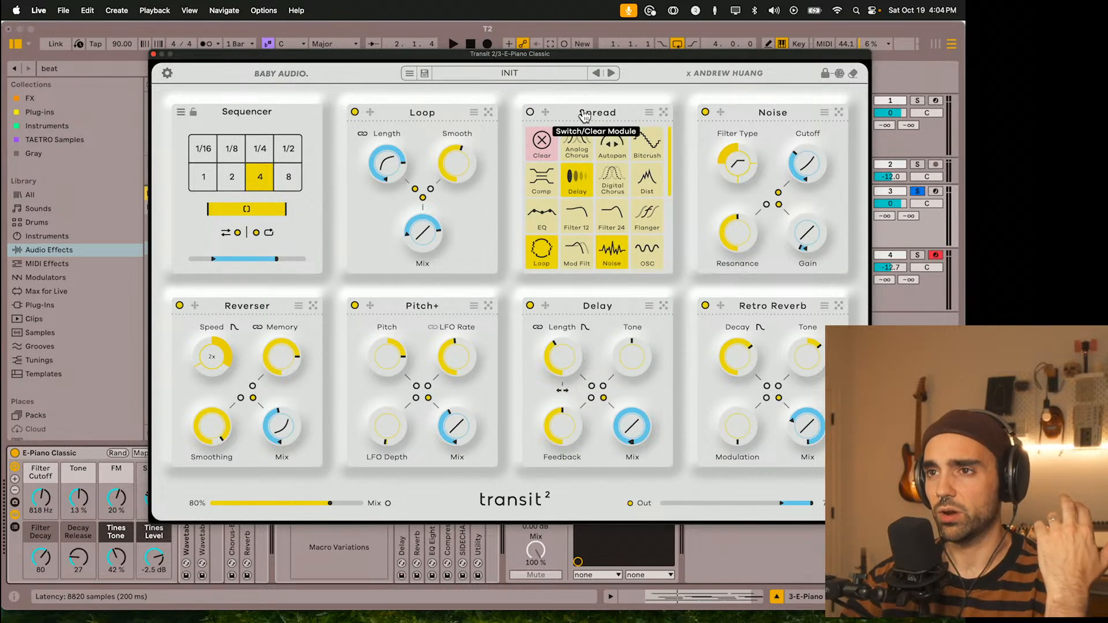
pyautogui.click(569, 120)
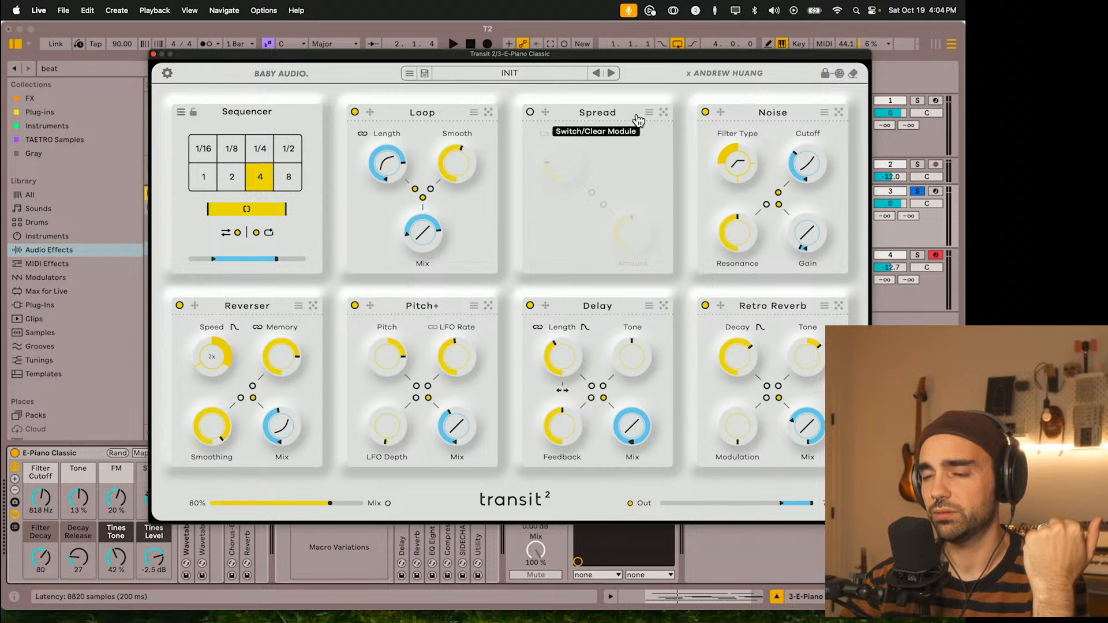
pyautogui.click(604, 118)
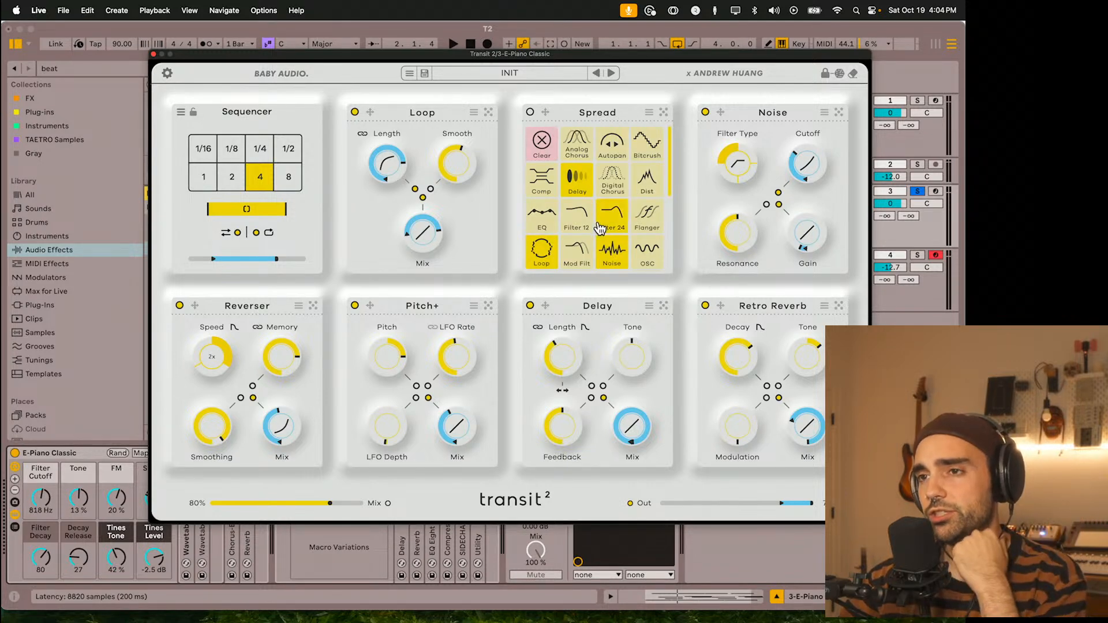
pyautogui.scroll(-2, 579, 226)
pyautogui.scroll(-2, 579, 226)
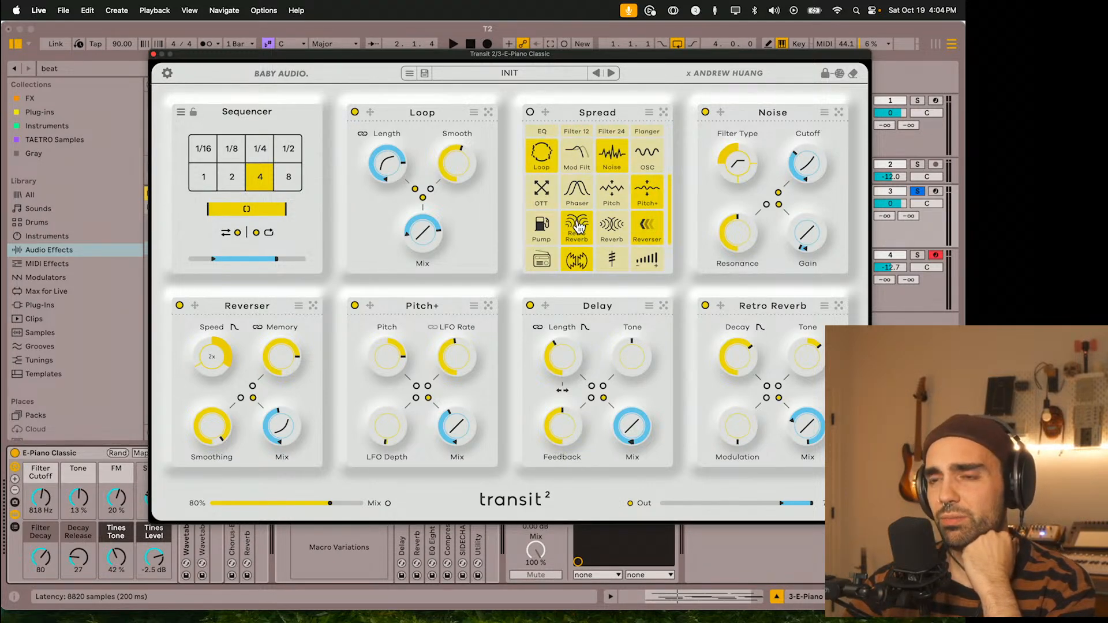
pyautogui.scroll(-2, 578, 226)
pyautogui.click(543, 256)
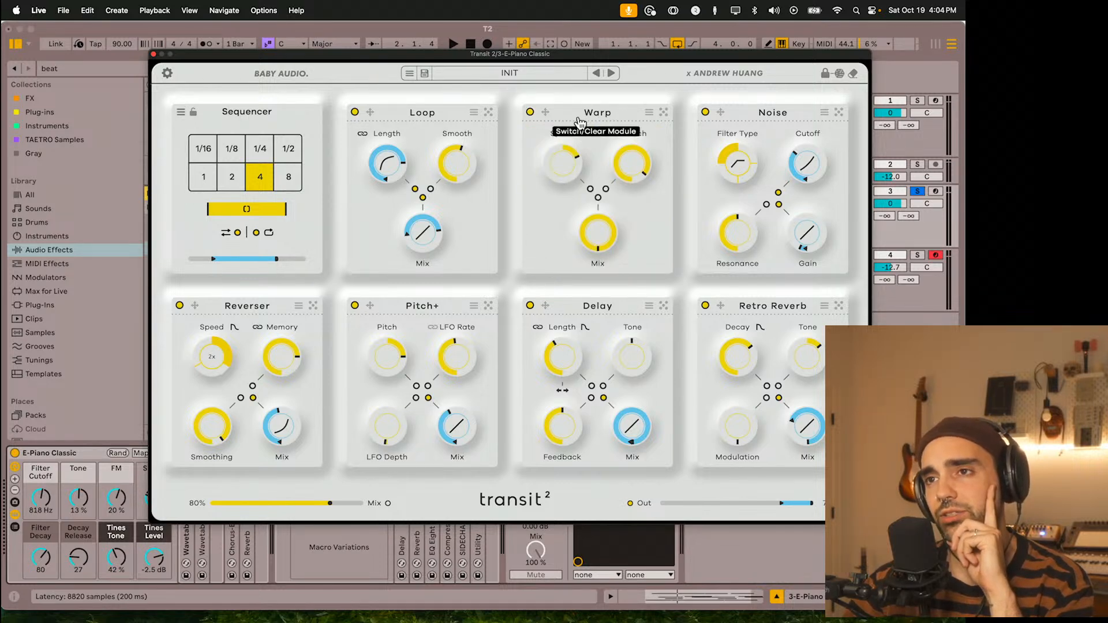
pyautogui.click(594, 113)
pyautogui.moveTo(545, 112); pyautogui.dragTo(589, 336)
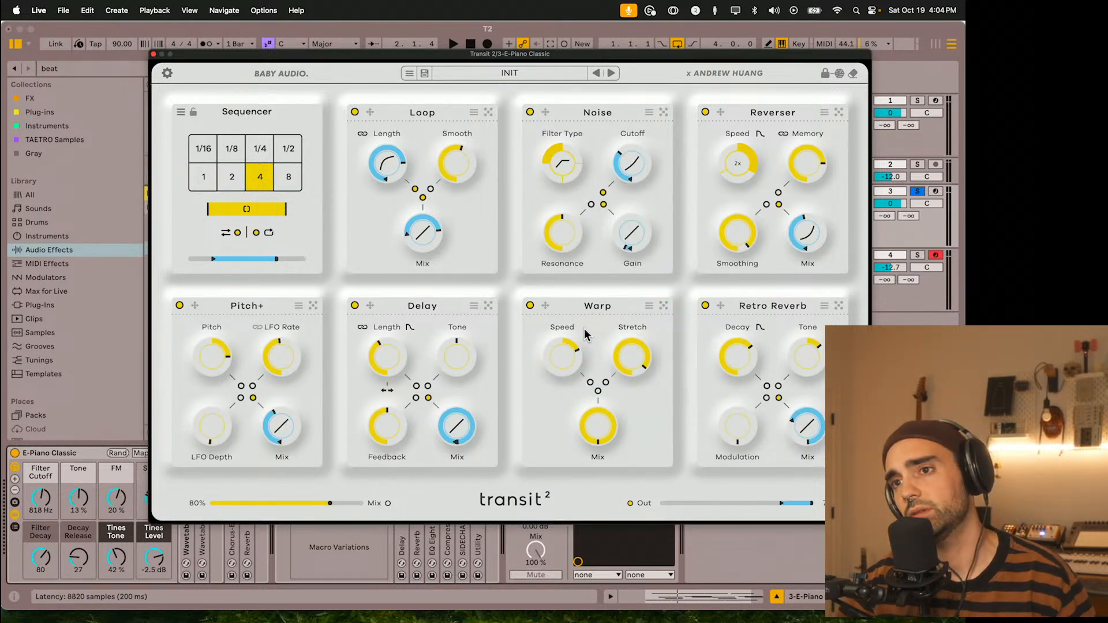
# Step: Audition the Warp module with playback, raising its Speed and setting the plug-in's overall mix to 100%
pyautogui.press('space')
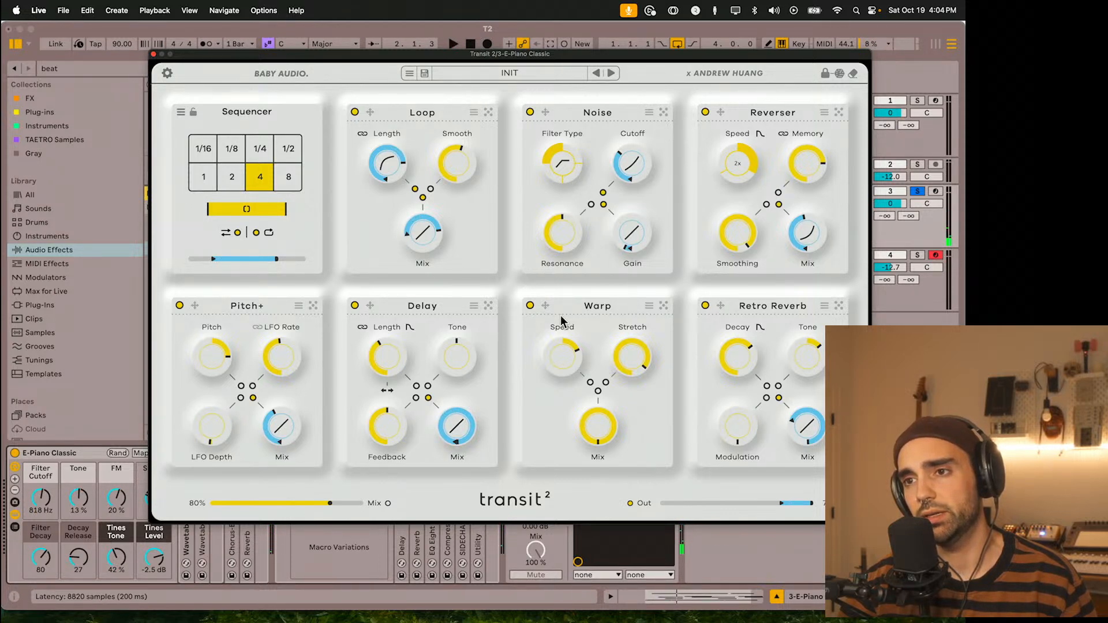
pyautogui.moveTo(576, 357); pyautogui.dragTo(576, 356)
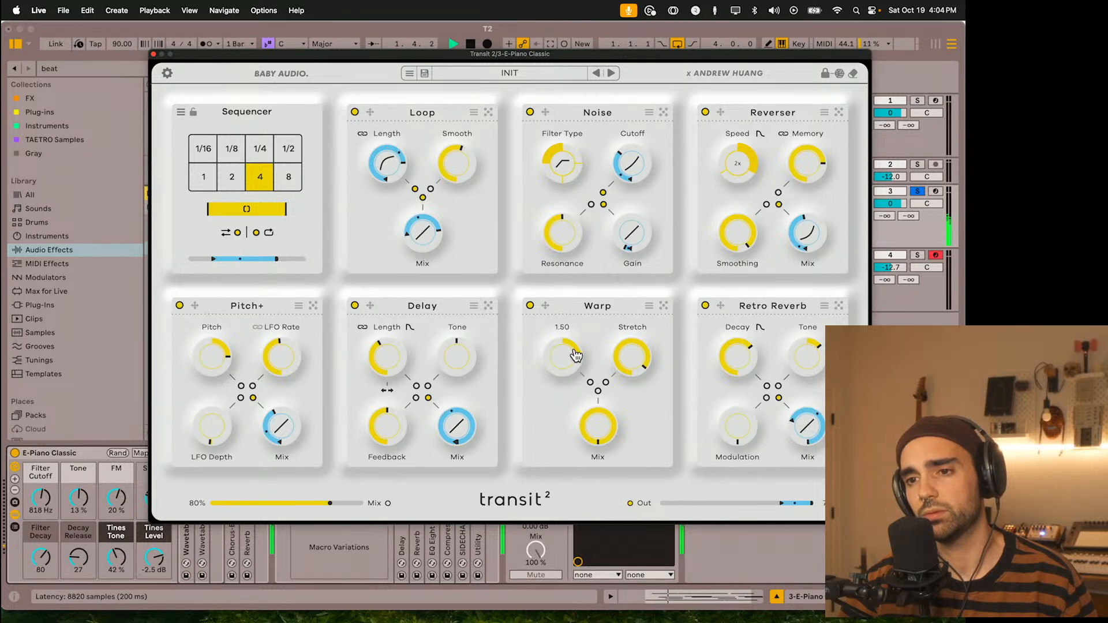
pyautogui.press('space')
pyautogui.moveTo(338, 503); pyautogui.dragTo(374, 504)
pyautogui.press('space')
pyautogui.moveTo(632, 365)
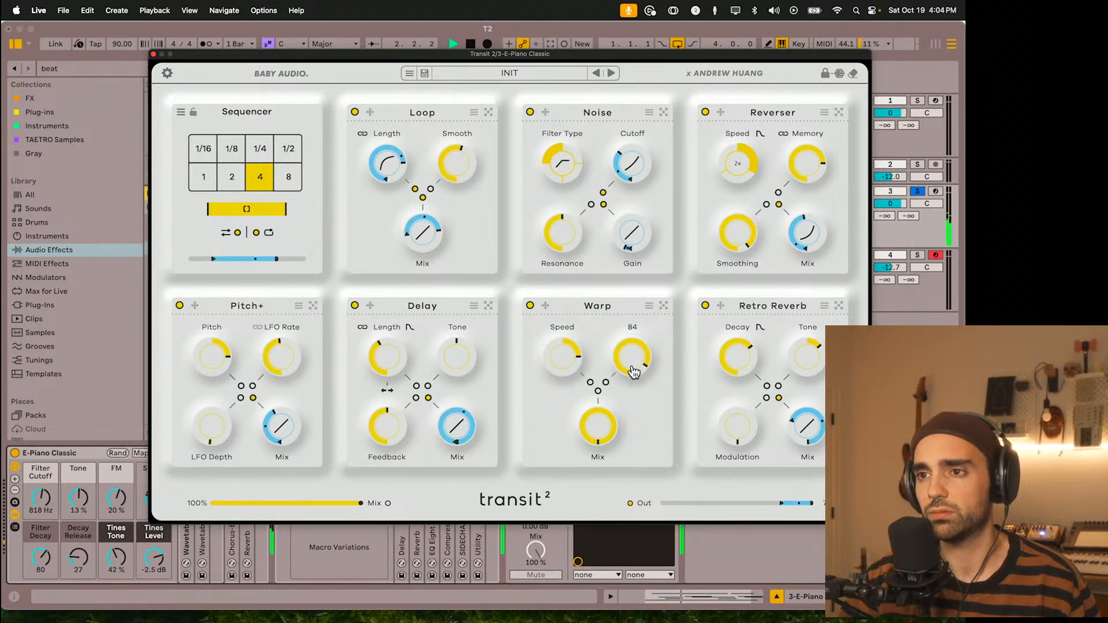
pyautogui.press('space')
# Step: Move the Warp module between Pitch+ and Delay, and play the track to hear the new order
pyautogui.click(596, 312)
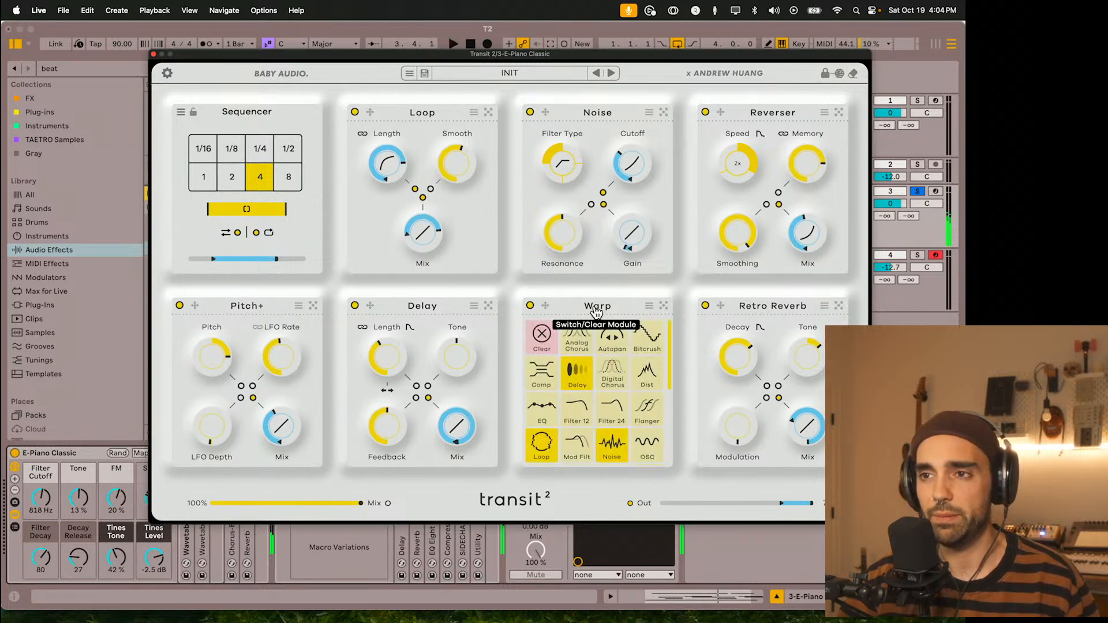
pyautogui.moveTo(555, 313); pyautogui.dragTo(353, 331)
pyautogui.press('space')
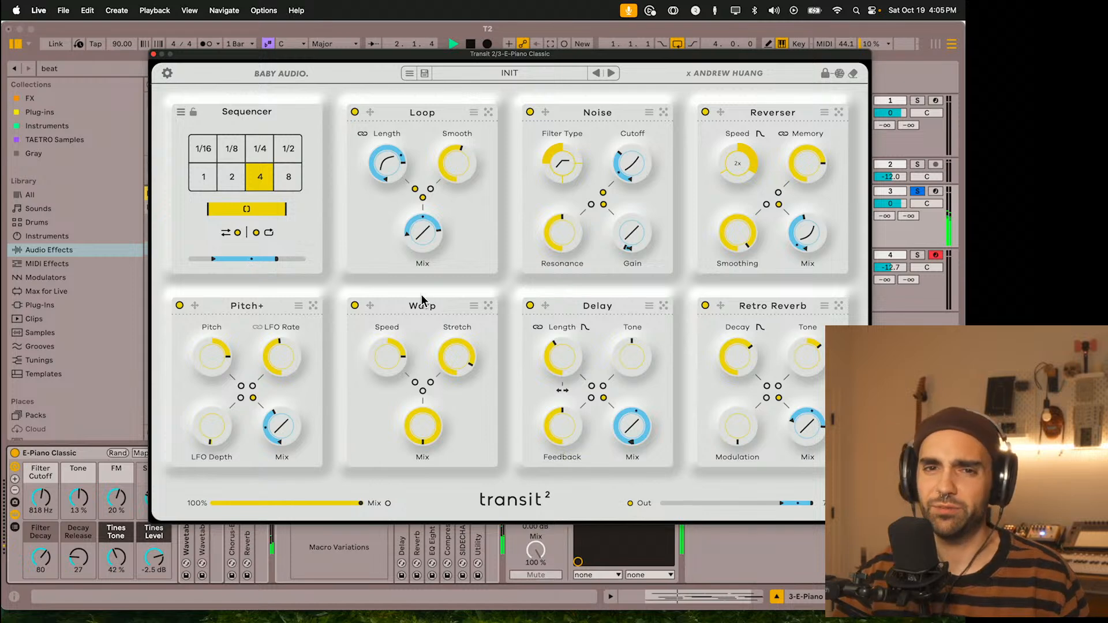
pyautogui.moveTo(453, 57); pyautogui.dragTo(367, 56)
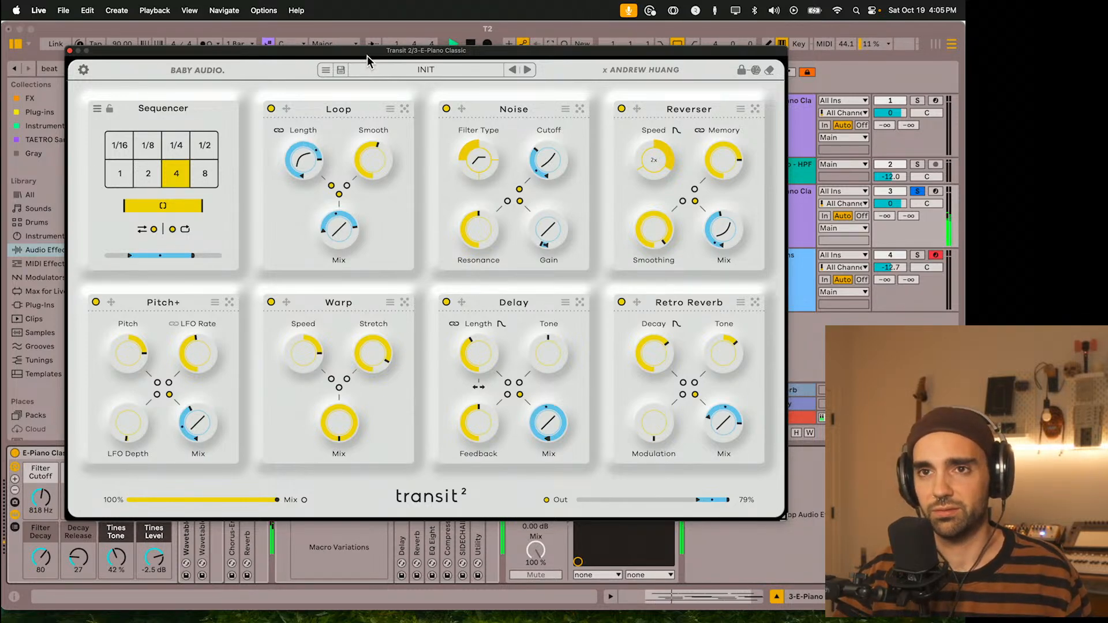
# Step: Close the plug-in and add an audio track below Atoms with Low Cut at 280 Hz and Comp Dry/Wet at 0%
pyautogui.click(70, 51)
pyautogui.click(784, 286)
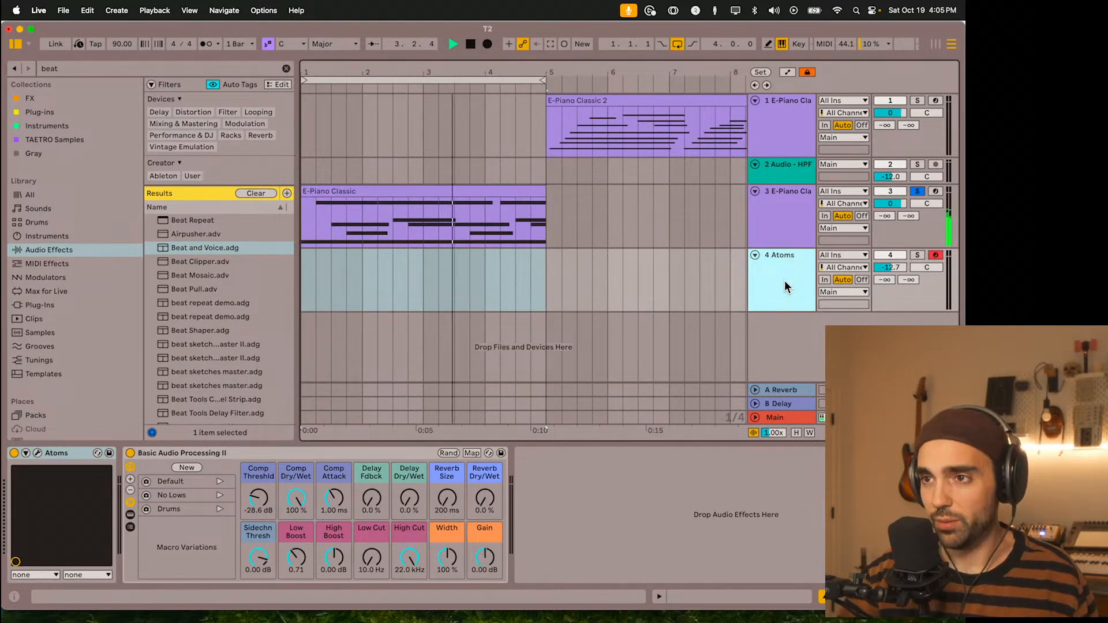
pyautogui.press('super+t')
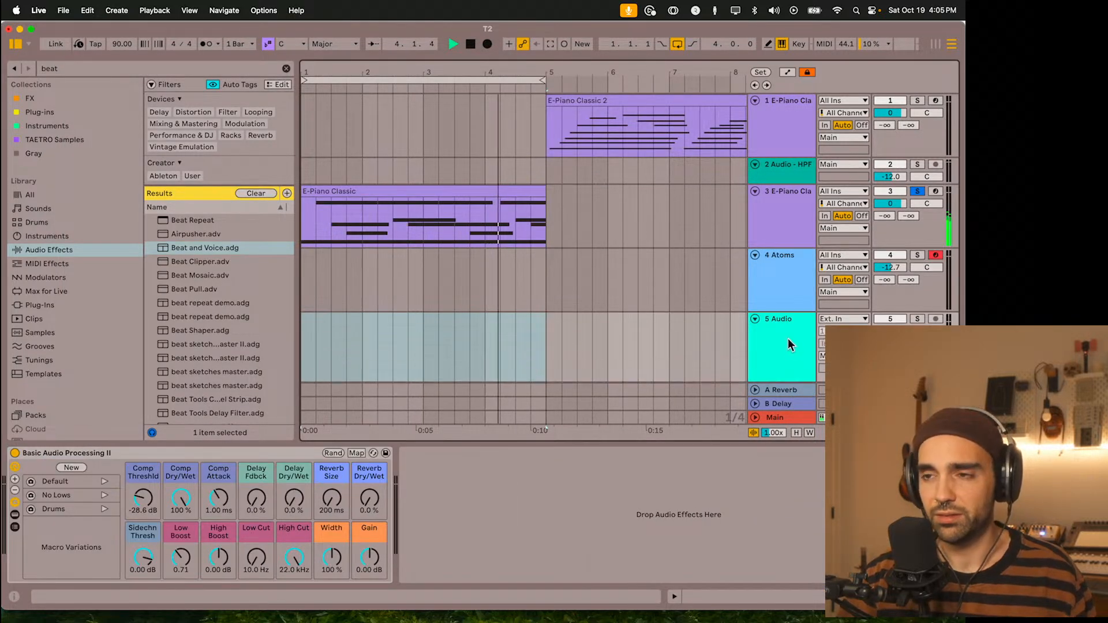
pyautogui.moveTo(255, 555); pyautogui.dragTo(255, 514)
pyautogui.moveTo(181, 500); pyautogui.dragTo(181, 572)
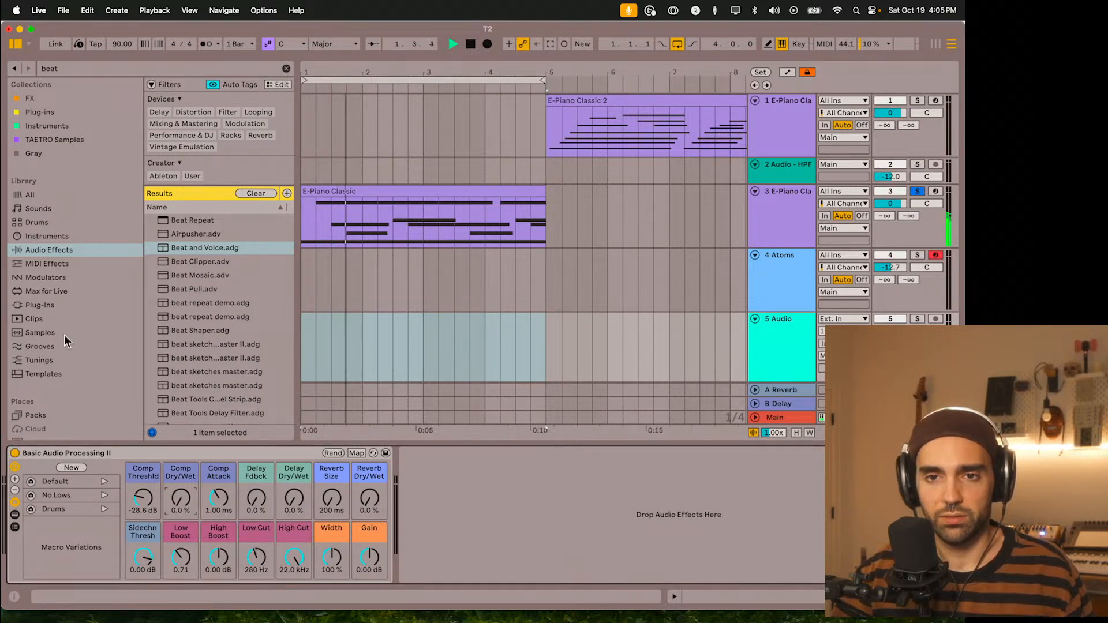
# Step: Clear the browser search and place MORNING_BIRDS_AUSTIN_2024_2.wav from the 2024 folder of Field Recordings at the start of track 5
pyautogui.scroll(-5, 65, 334)
pyautogui.click(79, 359)
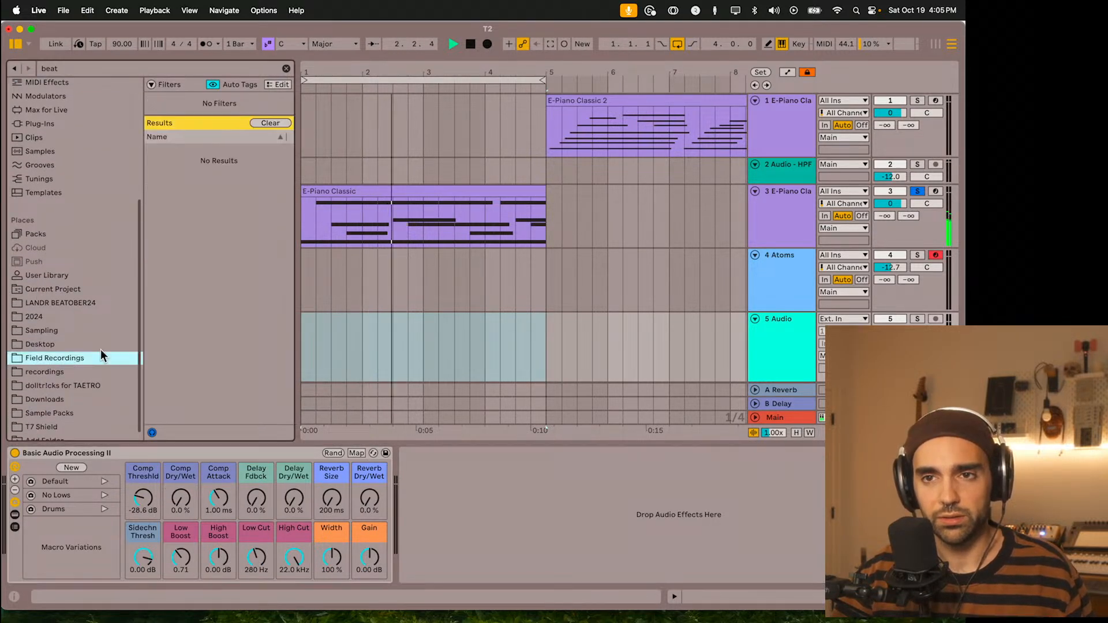
pyautogui.click(270, 123)
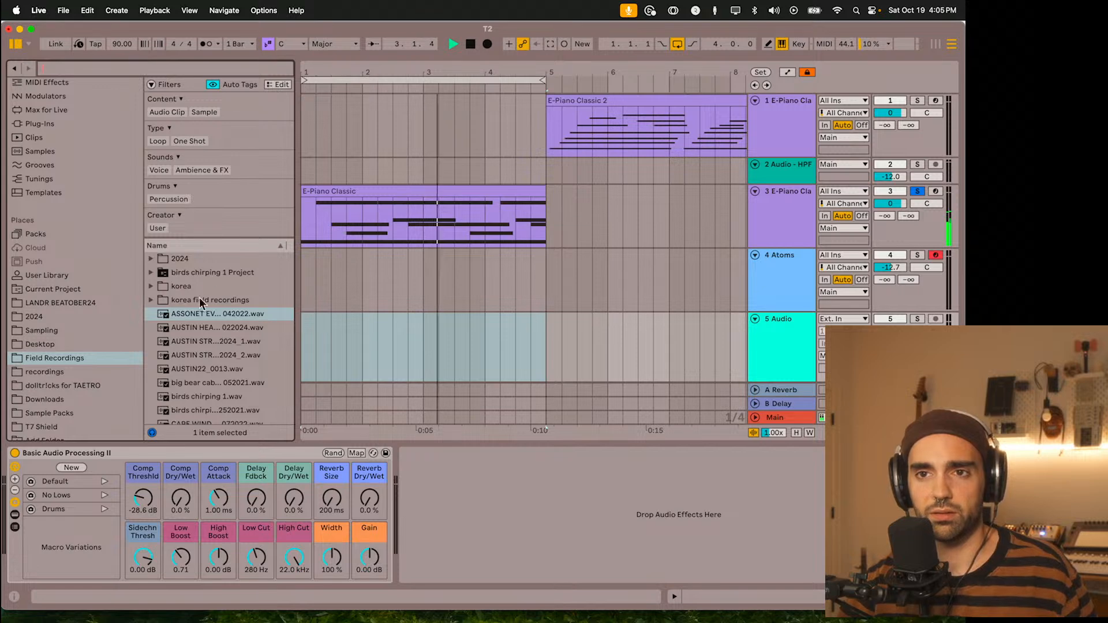
pyautogui.click(152, 258)
pyautogui.scroll(-3, 160, 259)
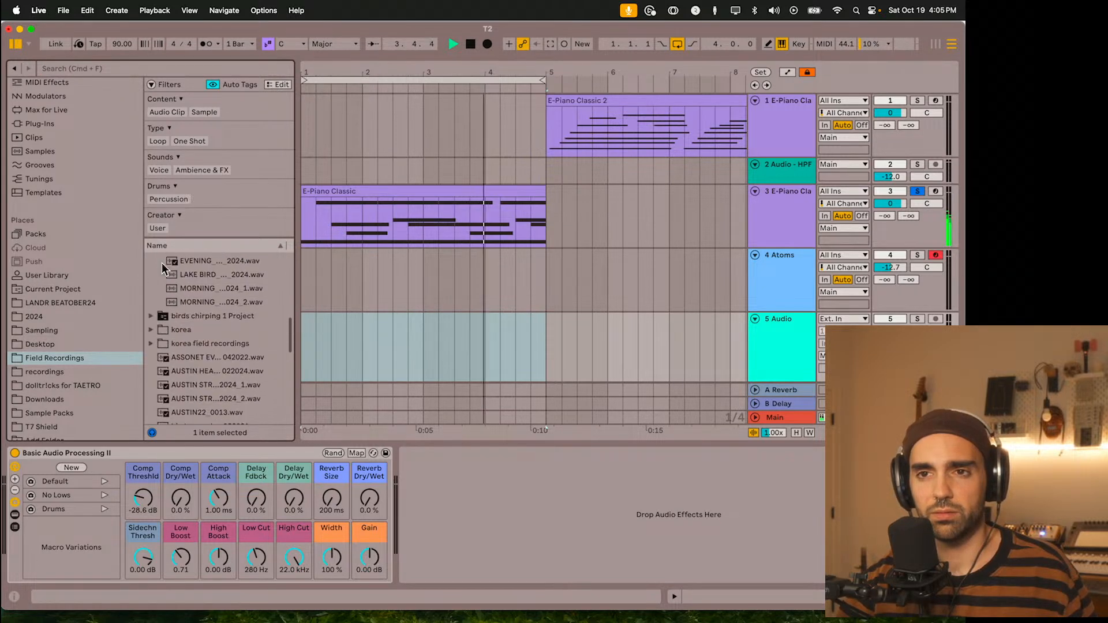
pyautogui.click(206, 304)
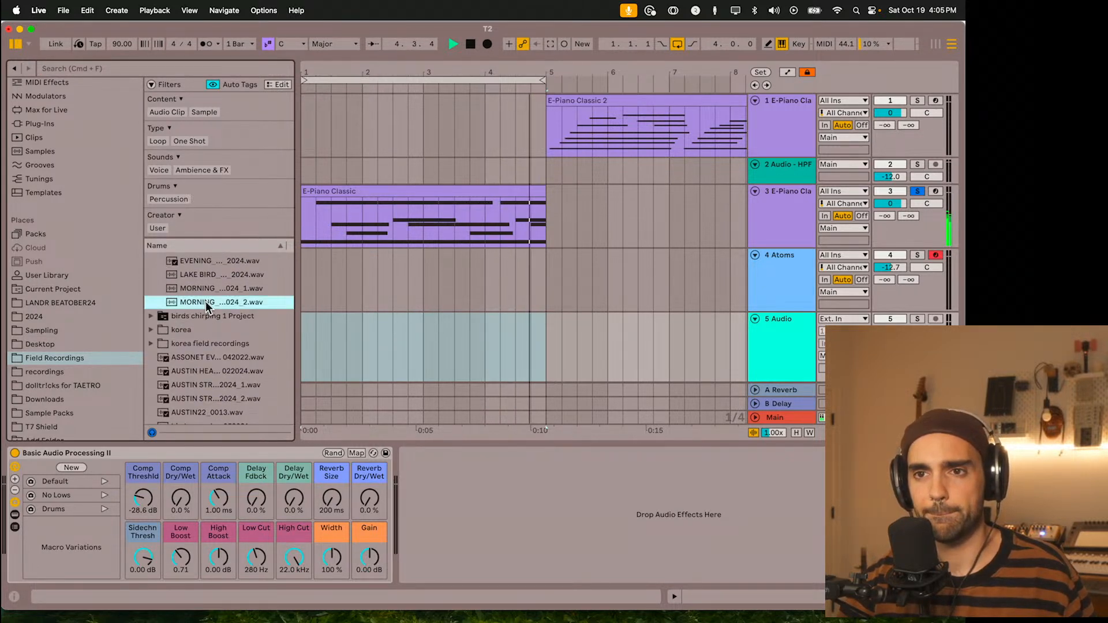
pyautogui.moveTo(188, 306); pyautogui.dragTo(314, 319)
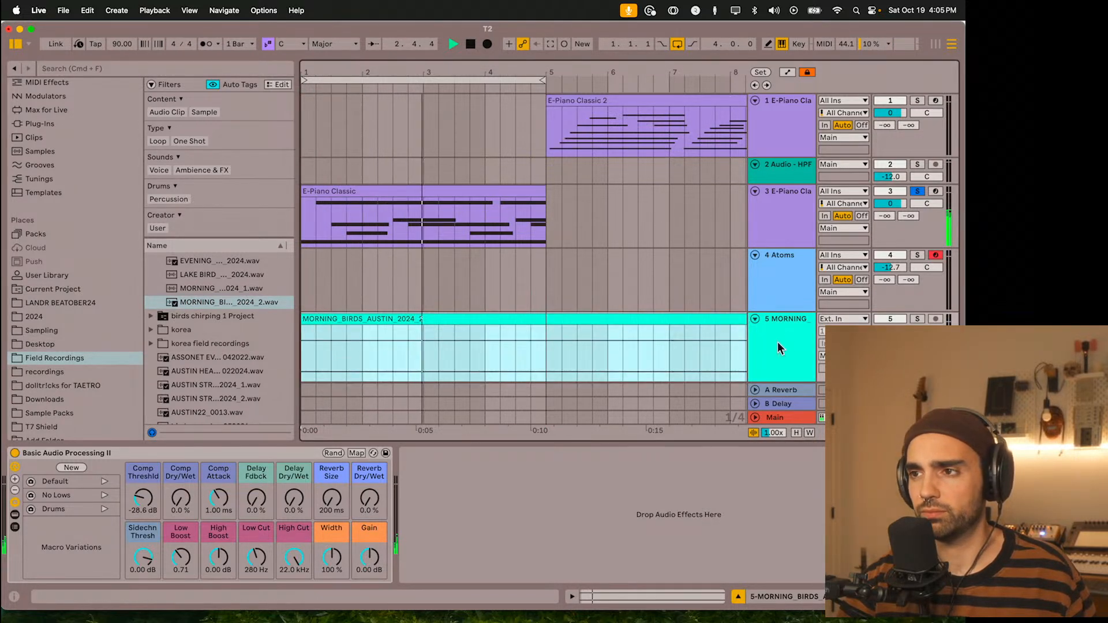
# Step: Unsolo track 3, open the morning birds clip's sample settings, and raise its gain to 16.9 dB
pyautogui.click(918, 191)
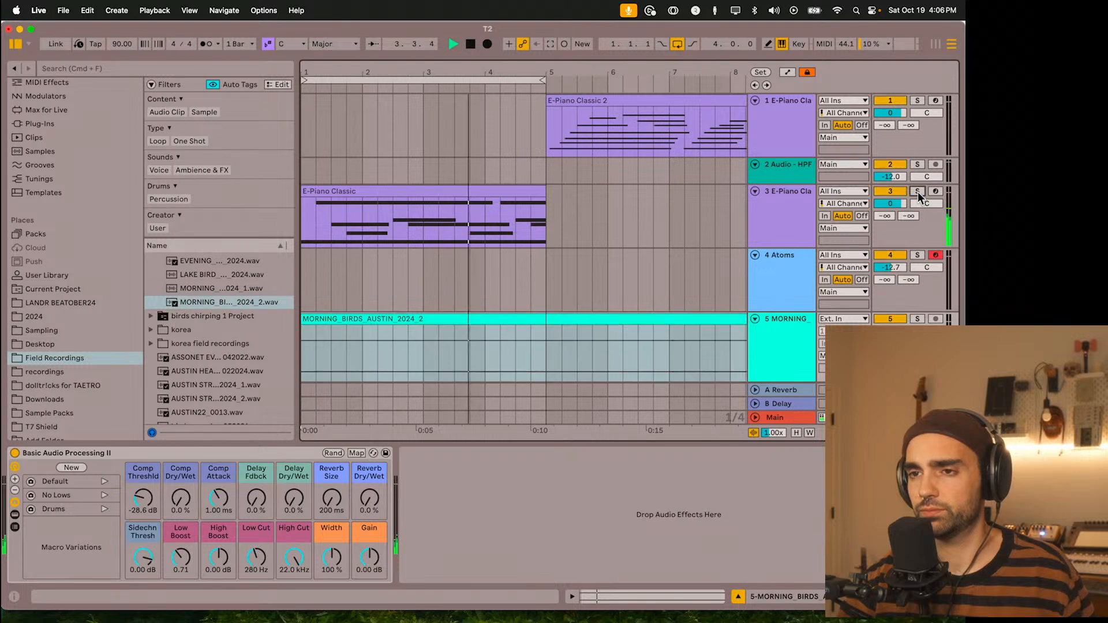
pyautogui.press('-')
pyautogui.press('-')
pyautogui.click(586, 316)
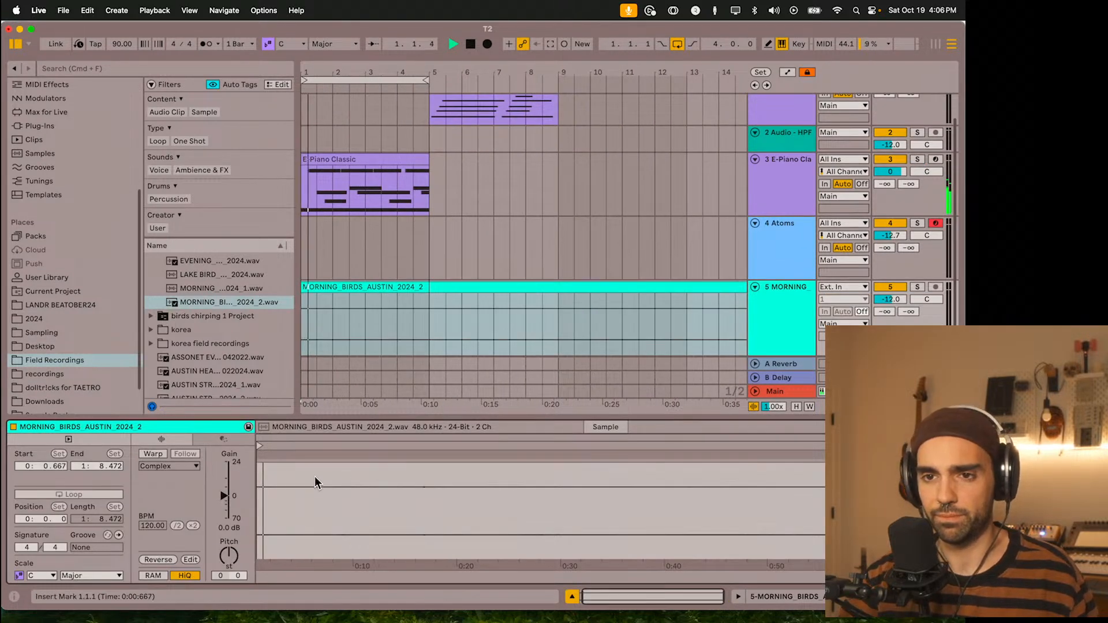
pyautogui.moveTo(224, 511); pyautogui.dragTo(224, 473)
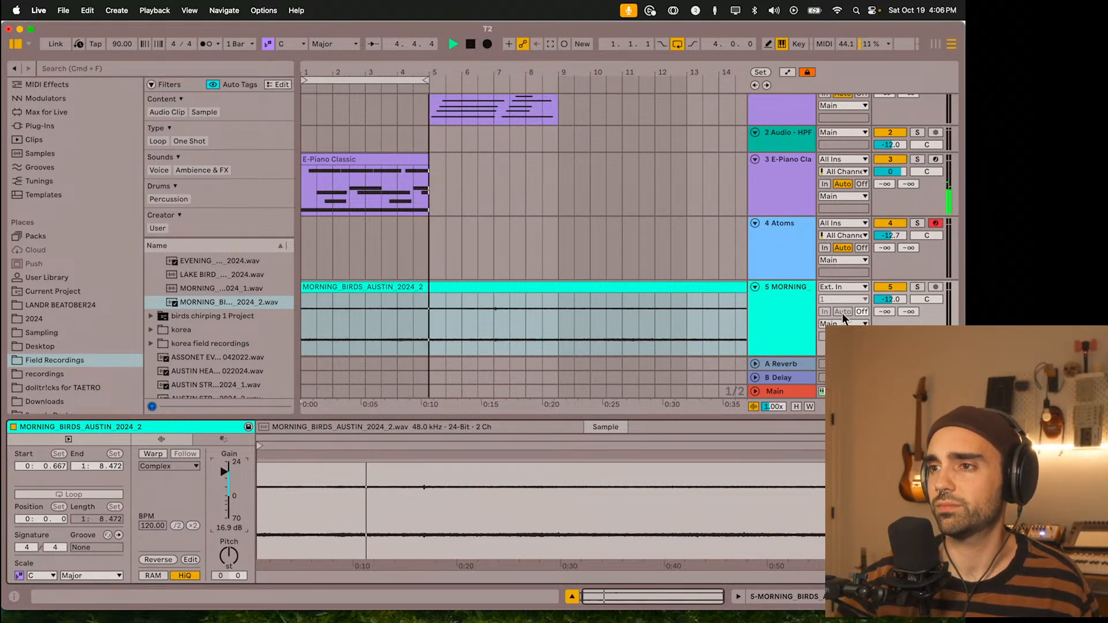
# Step: Set Low Cut to 514 Hz in the morning birds track's Basic Audio Processing II rack
pyautogui.click(787, 329)
pyautogui.moveTo(256, 557); pyautogui.dragTo(256, 546)
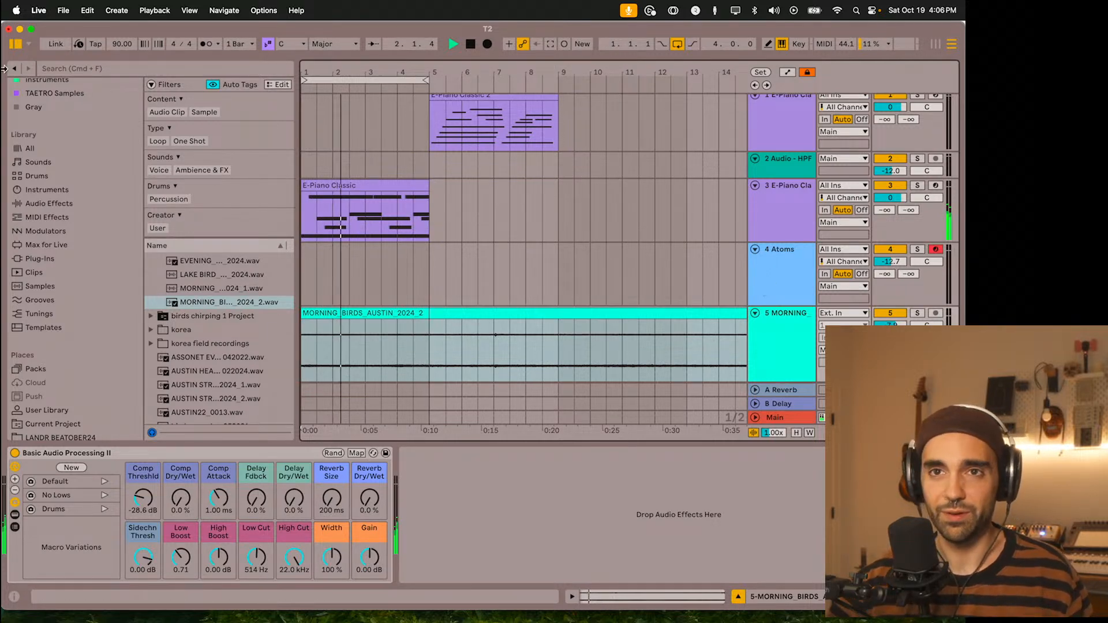
# Step: Hide the browser, open Transit 2 on track 3, and set the upper limit of its Out range to 96%
pyautogui.click(15, 44)
pyautogui.moveTo(19, 68); pyautogui.dragTo(18, 150)
pyautogui.click(793, 216)
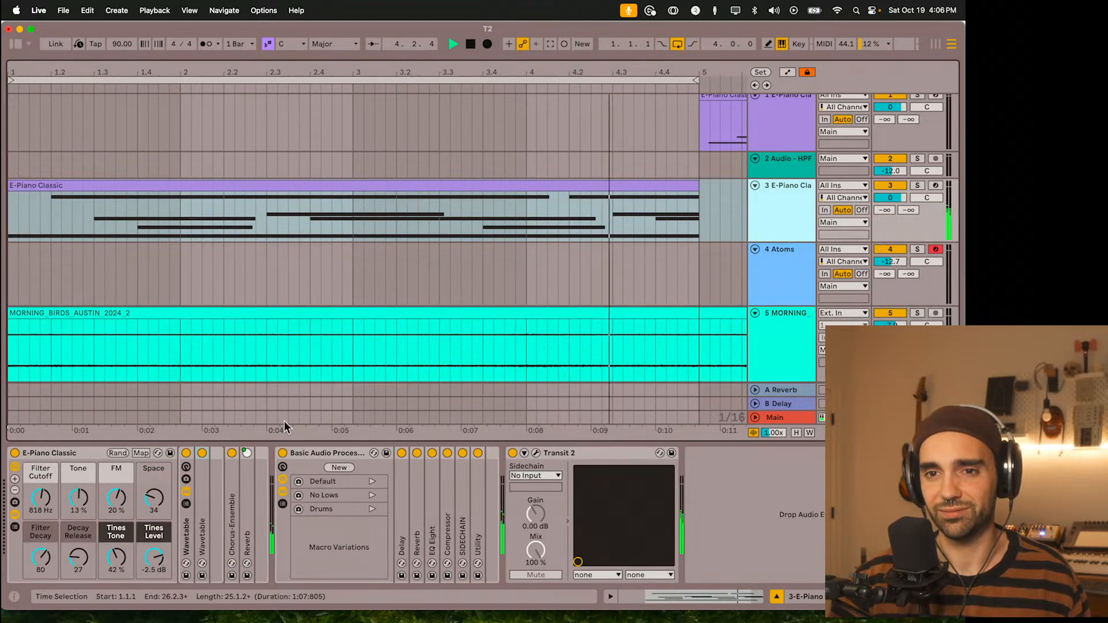
pyautogui.click(536, 454)
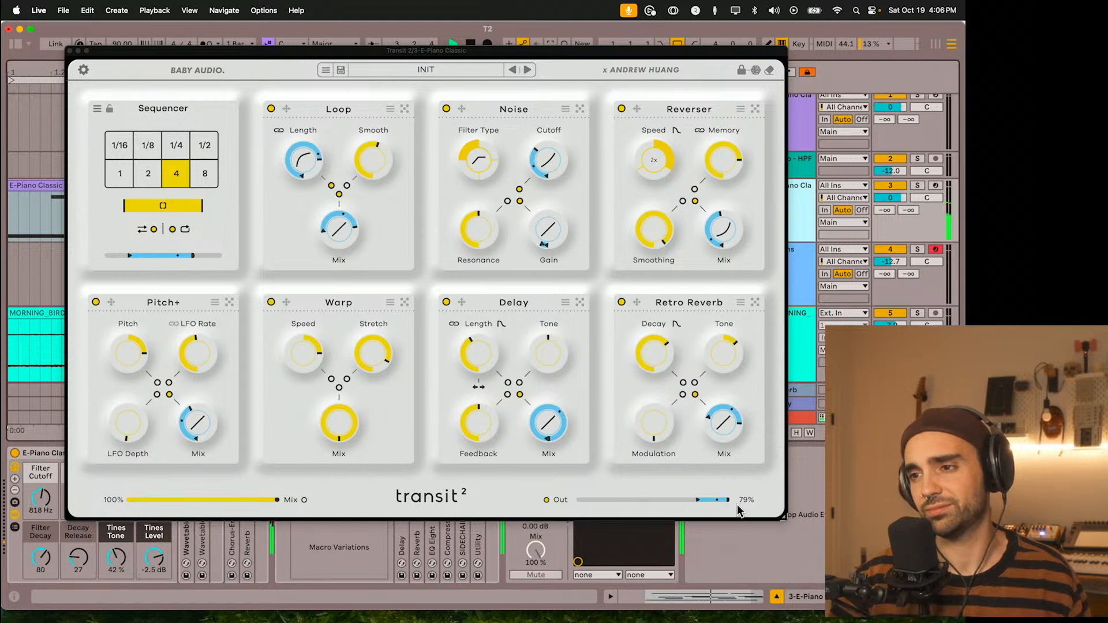
pyautogui.moveTo(730, 507); pyautogui.dragTo(726, 506)
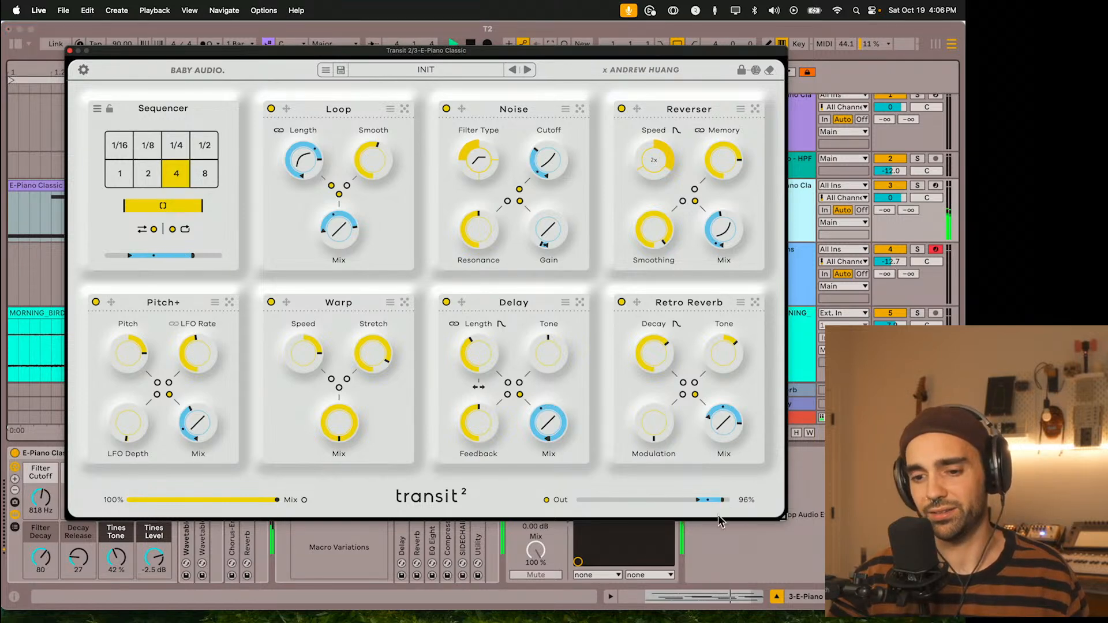
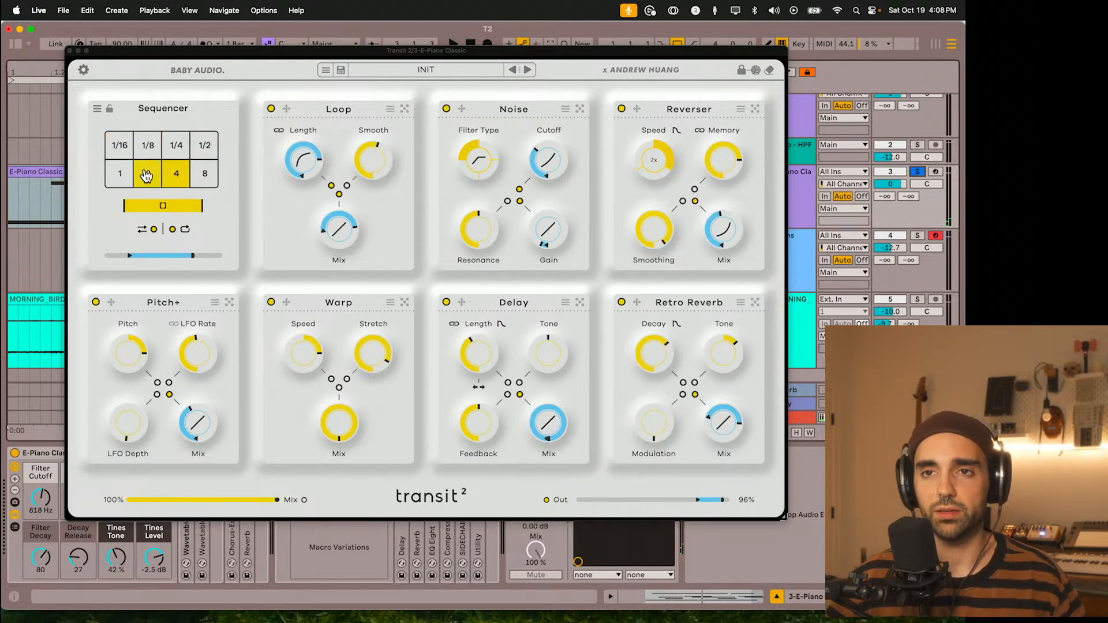
# Step: Switch the modulator from Sequencer to LFO mode, and set its Rate to tempo sync at 4 with playback running
pyautogui.click(97, 108)
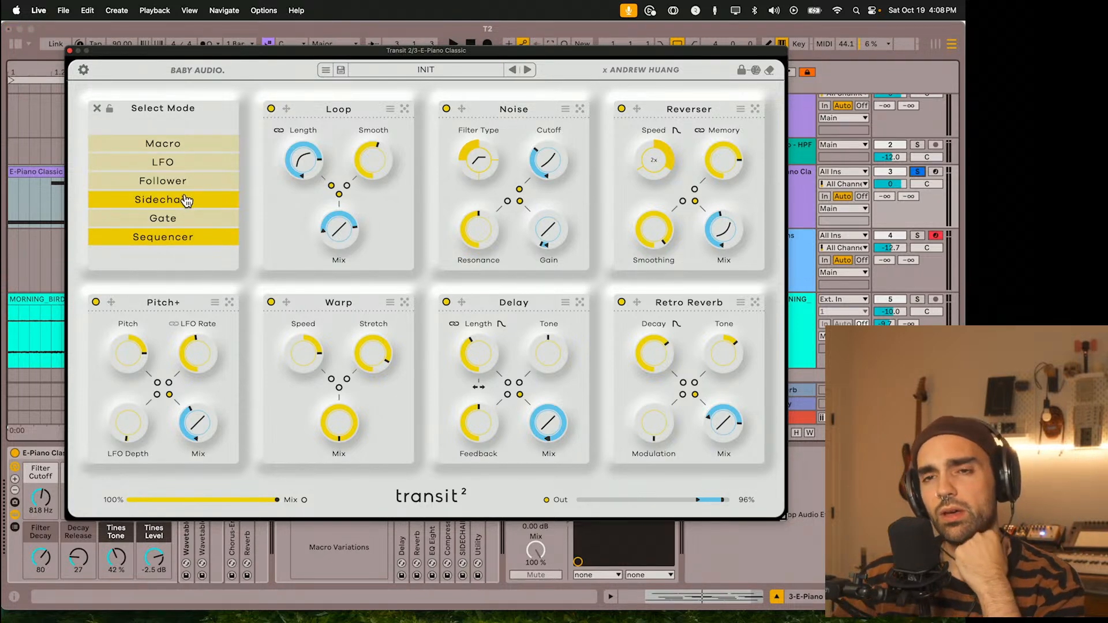
pyautogui.click(180, 163)
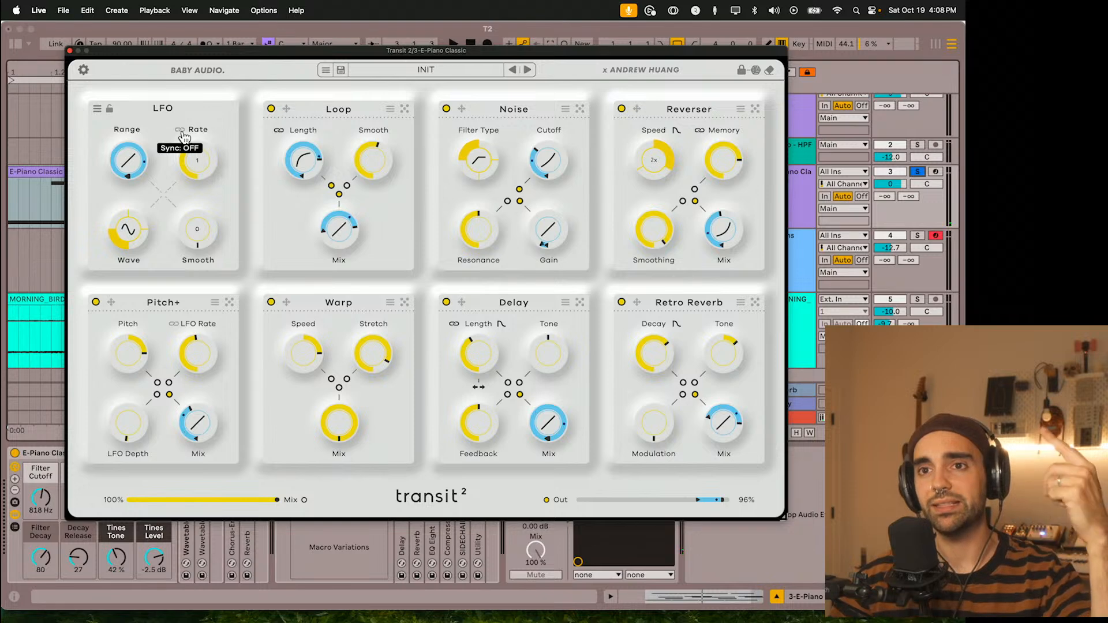
pyautogui.moveTo(201, 167); pyautogui.dragTo(209, 115)
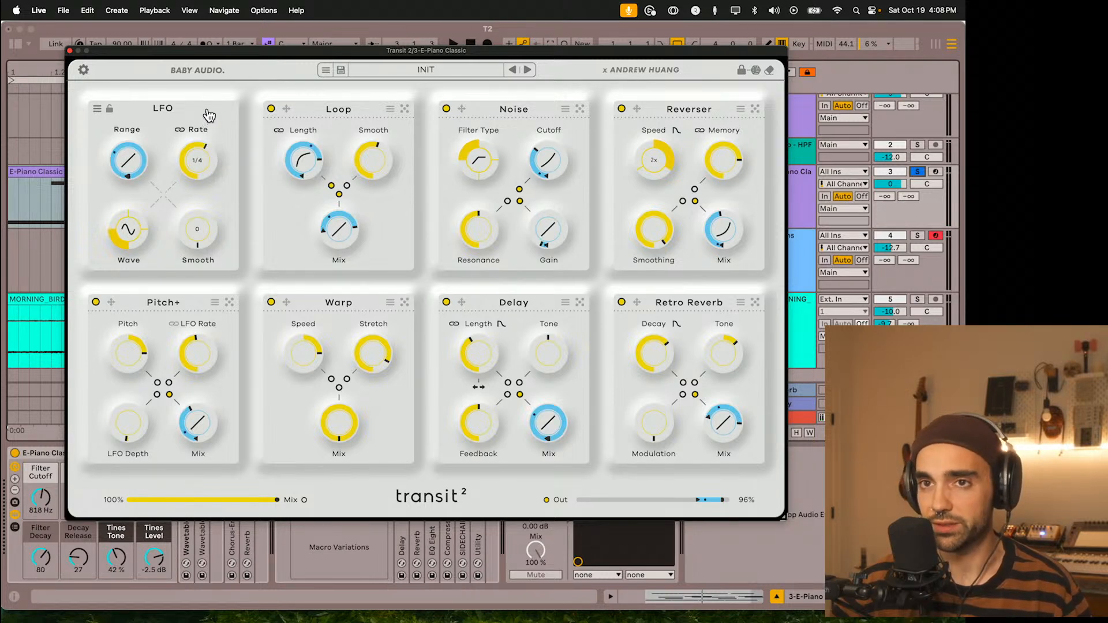
pyautogui.press('space')
pyautogui.moveTo(206, 167); pyautogui.dragTo(198, 224)
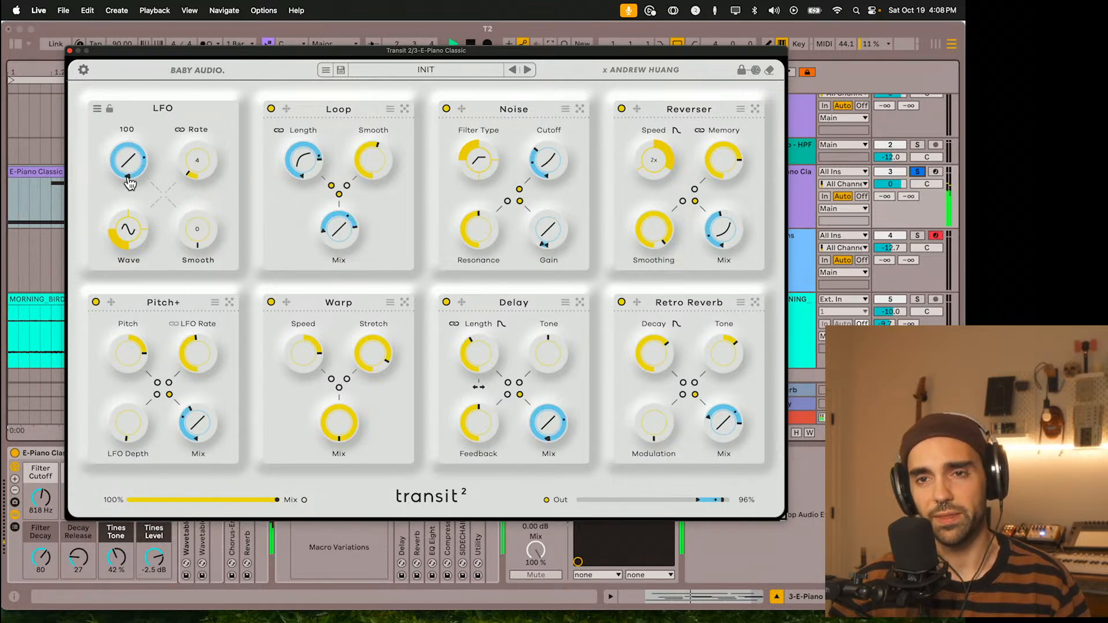
# Step: Narrow the LFO's Range to 29–68, choose the RND wave, and set Smooth to 61
pyautogui.moveTo(154, 178); pyautogui.dragTo(122, 215)
pyautogui.moveTo(114, 168); pyautogui.dragTo(138, 202)
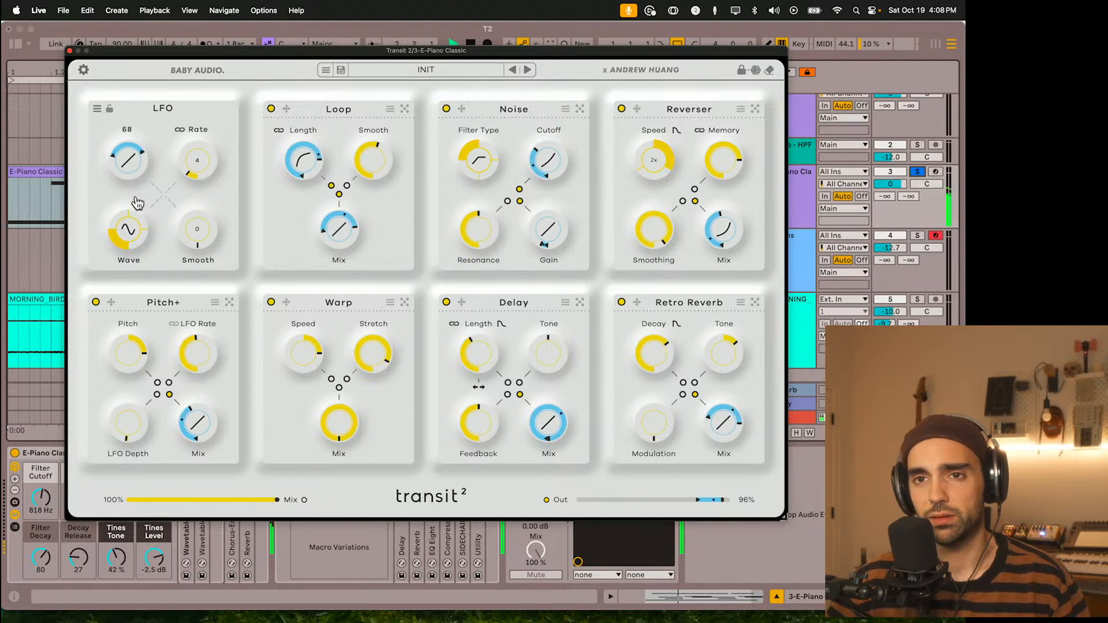
pyautogui.click(141, 248)
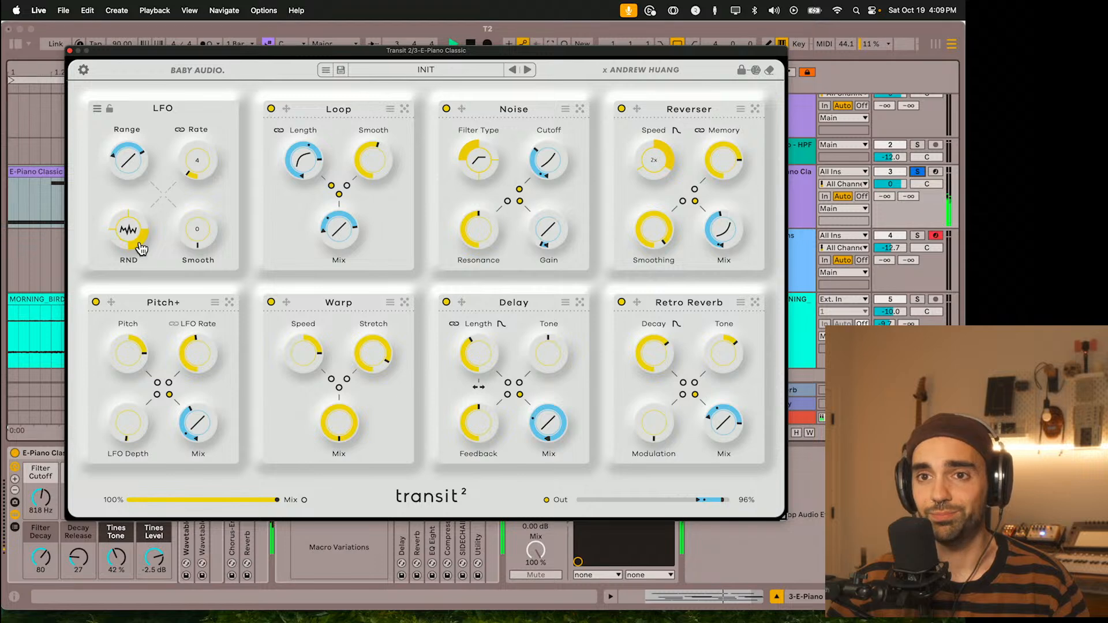
pyautogui.moveTo(203, 241); pyautogui.dragTo(194, 193)
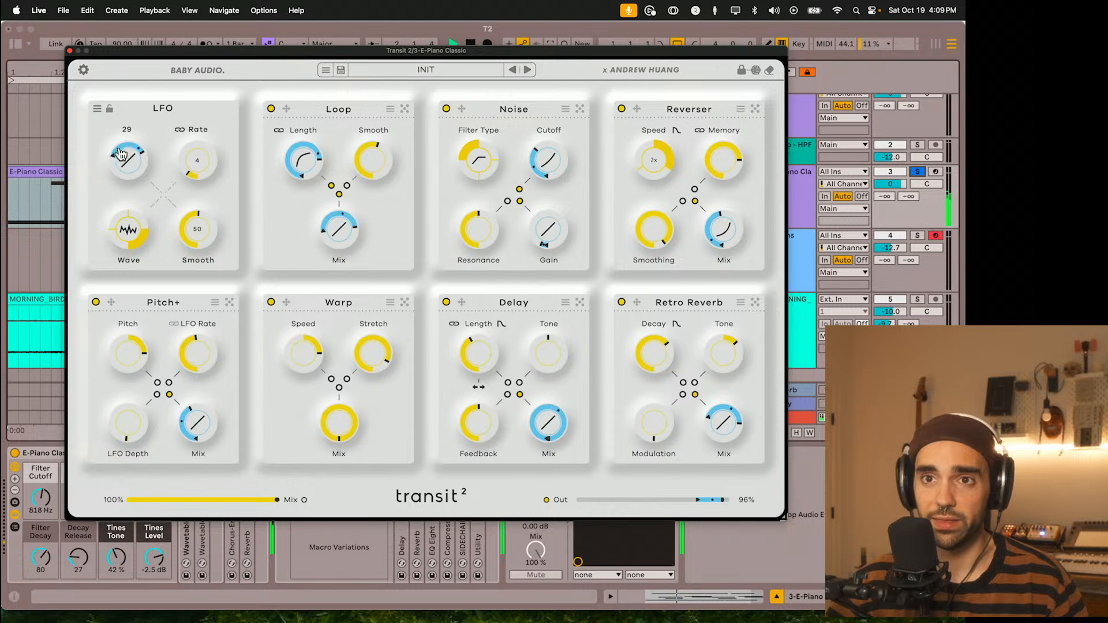
pyautogui.moveTo(198, 238); pyautogui.dragTo(205, 230)
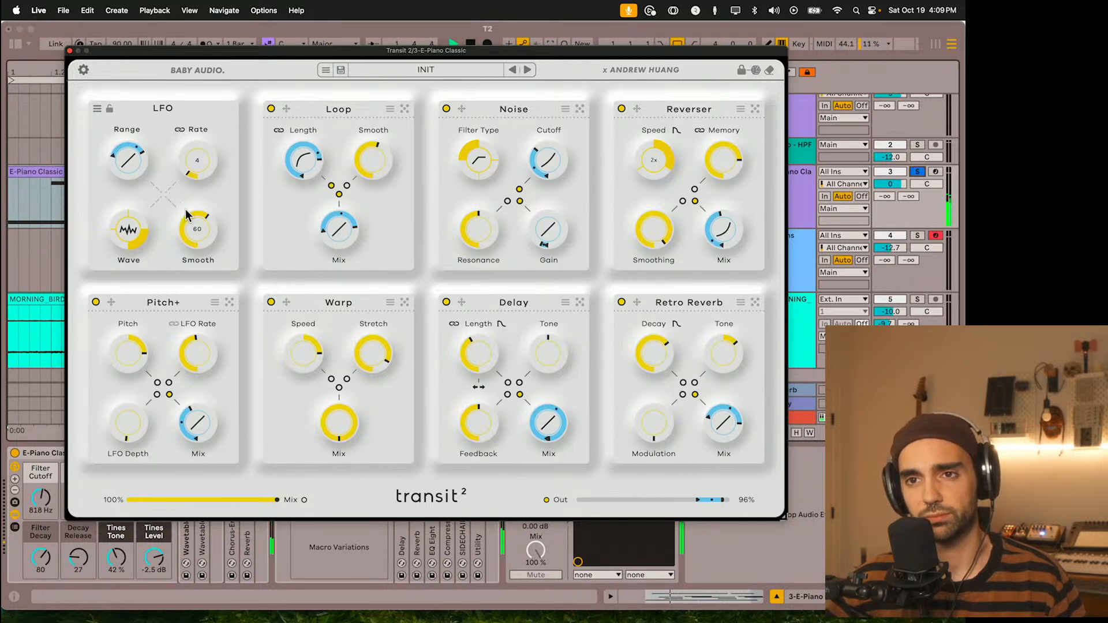
pyautogui.moveTo(188, 217); pyautogui.dragTo(190, 216)
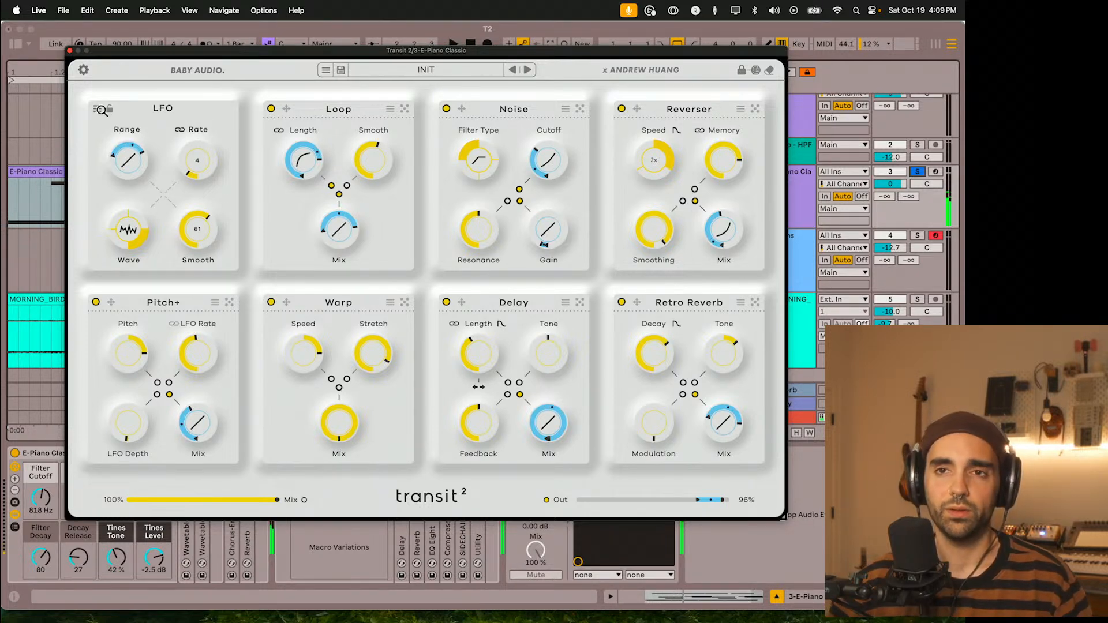
# Step: Switch the modulator to Follower mode and set its Release to 61 while the track plays
pyautogui.click(101, 110)
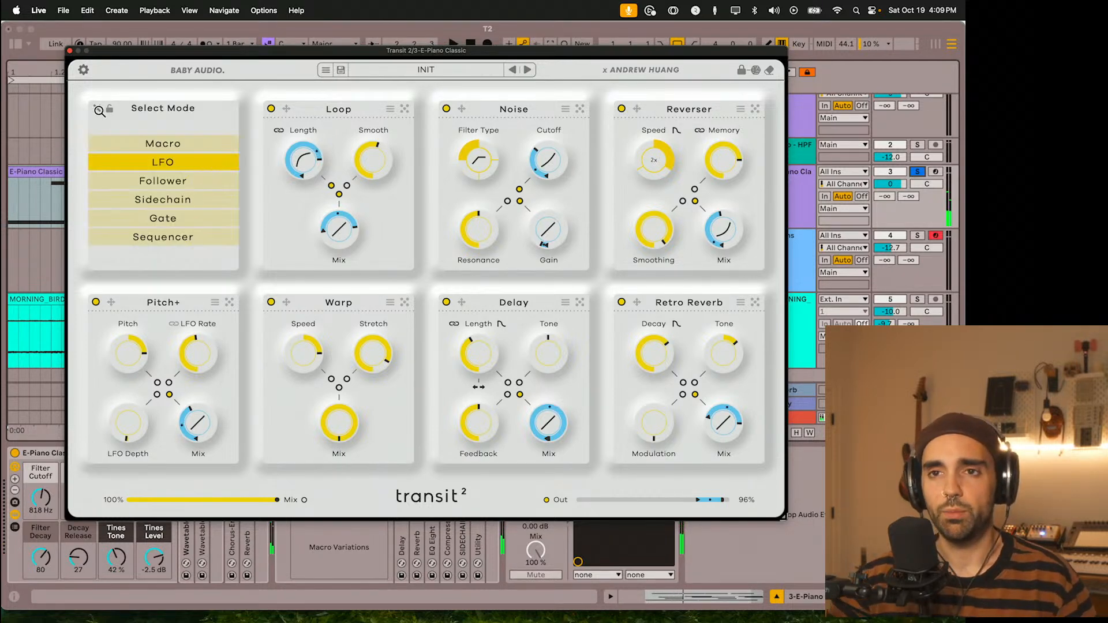
pyautogui.click(174, 189)
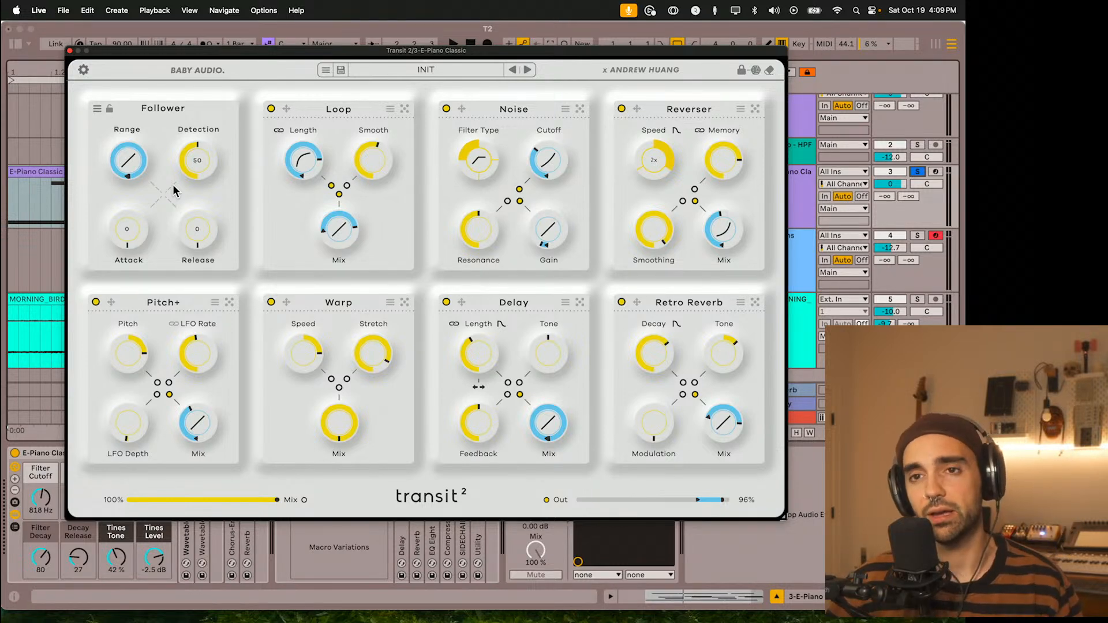
pyautogui.press('space')
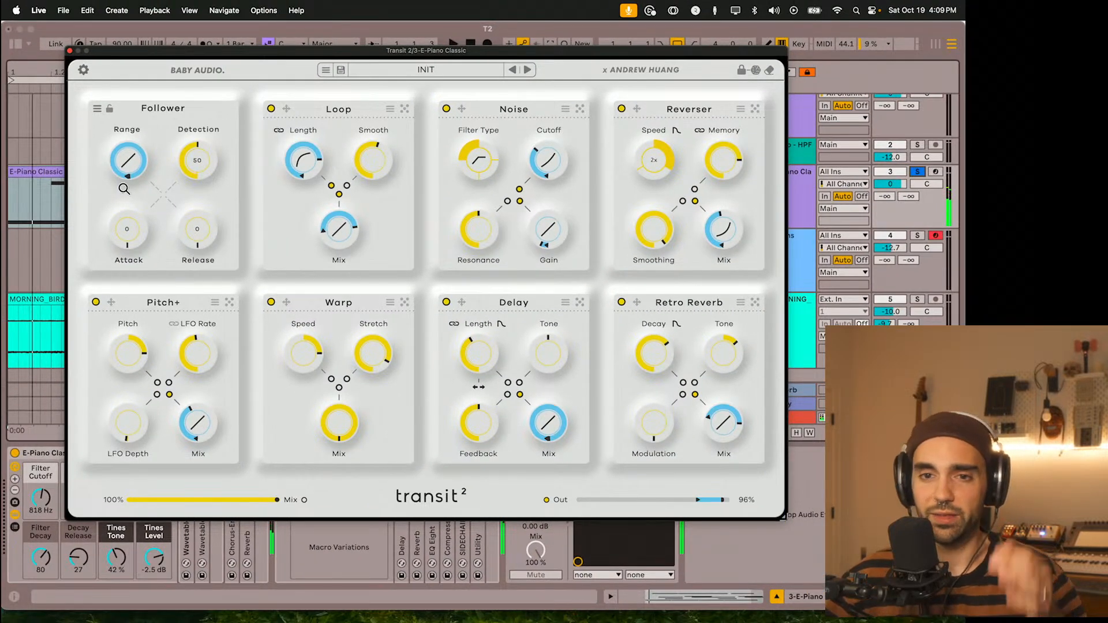
pyautogui.moveTo(210, 251); pyautogui.dragTo(206, 189)
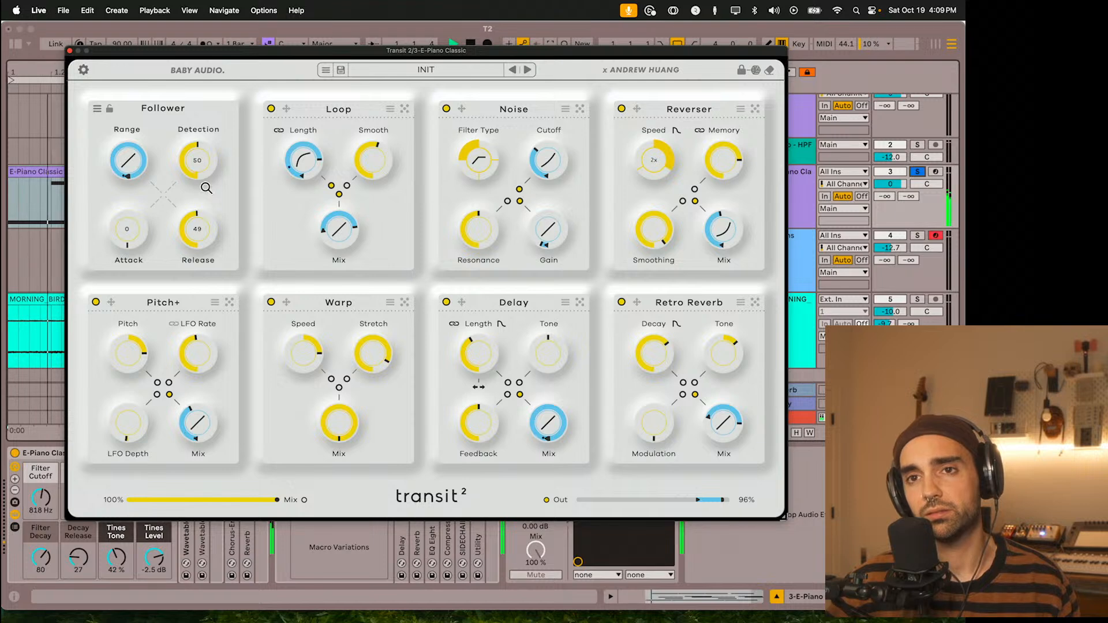
pyautogui.moveTo(201, 230); pyautogui.dragTo(204, 220)
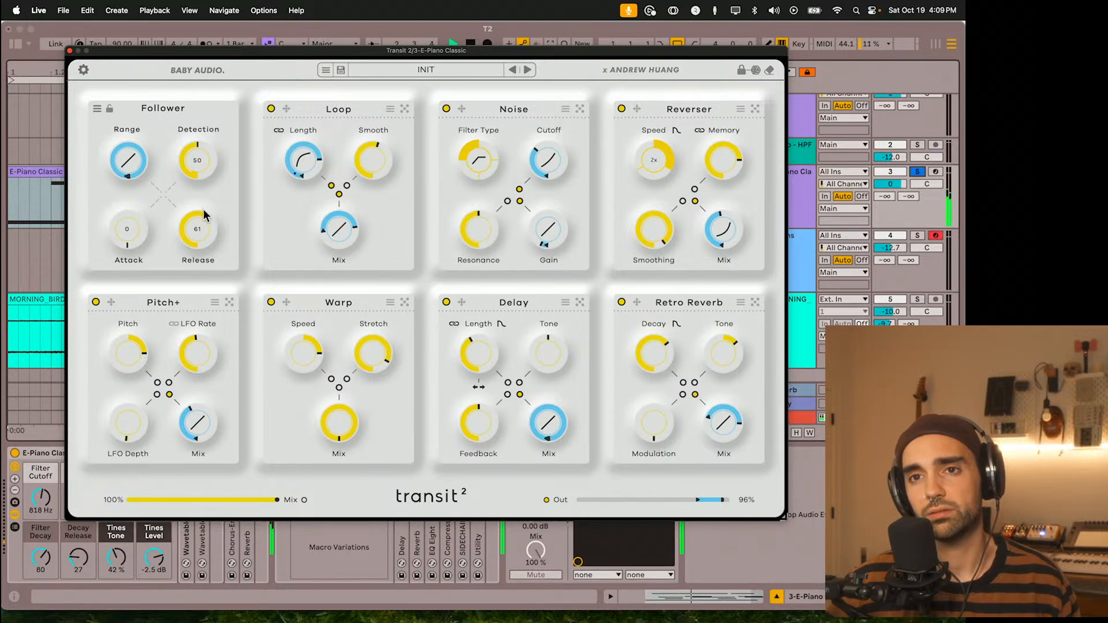
# Step: Set the Follower's Attack to 21 and Detection to 62 while listening to the modulation
pyautogui.moveTo(198, 167); pyautogui.dragTo(199, 158)
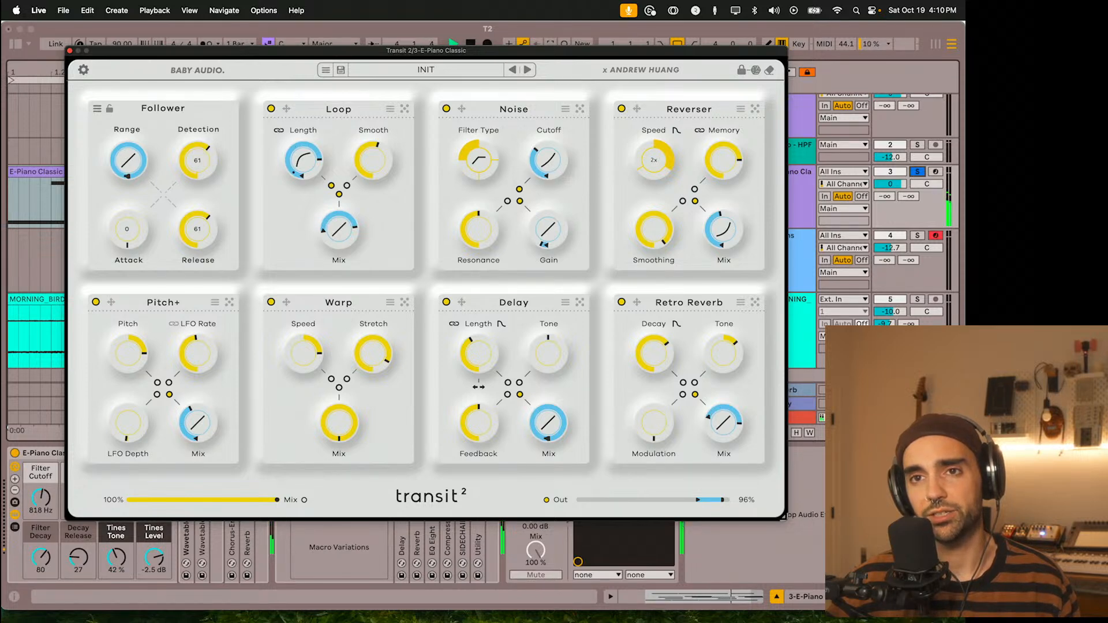
pyautogui.moveTo(196, 168); pyautogui.dragTo(113, 164)
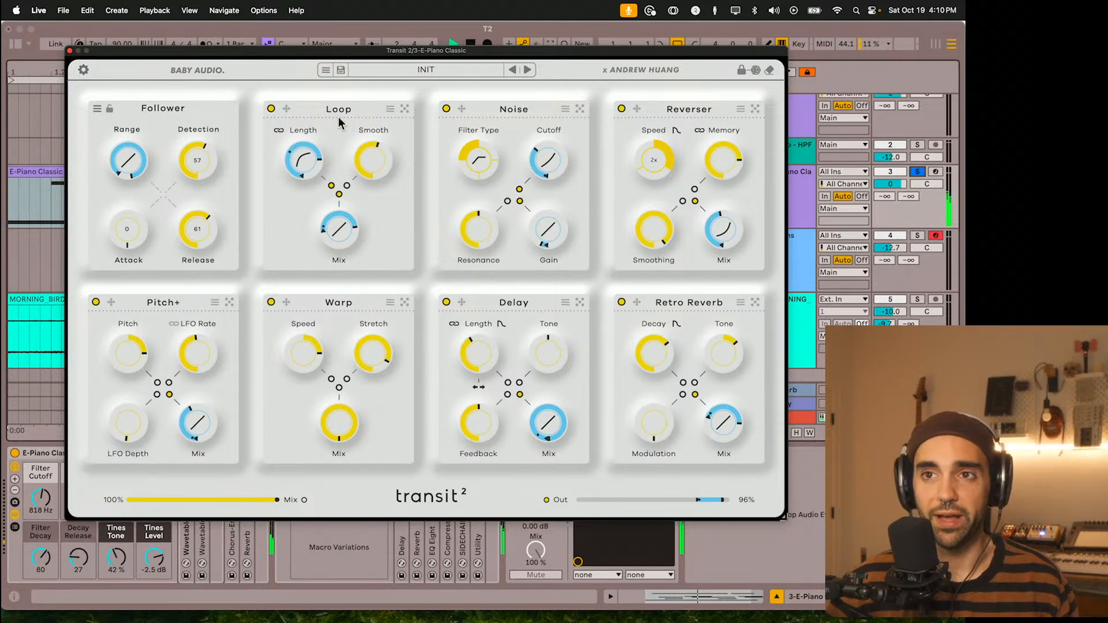
pyautogui.moveTo(303, 174)
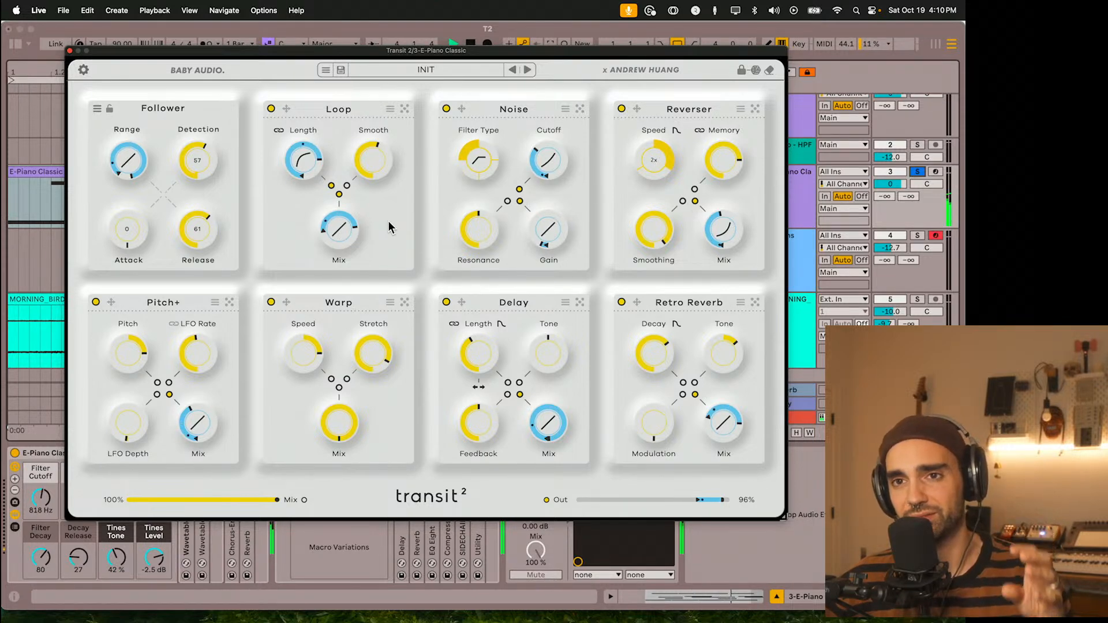
pyautogui.moveTo(135, 248); pyautogui.dragTo(126, 231)
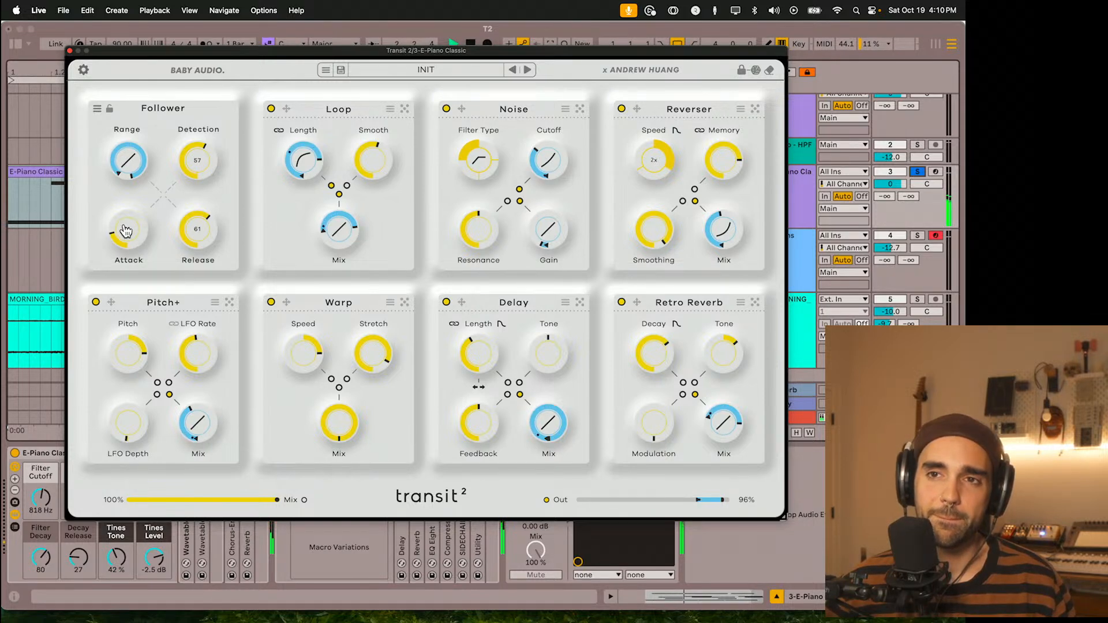
pyautogui.moveTo(209, 156); pyautogui.dragTo(208, 147)
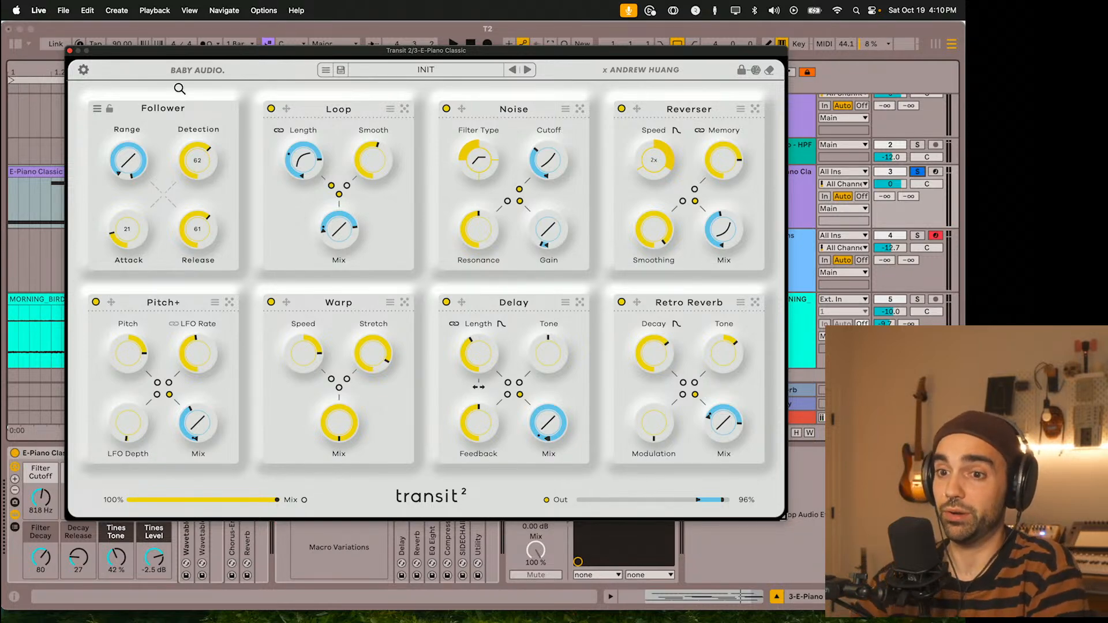
# Step: Show the browser with the Transit 2 window moved clear of it, and open the Loop folder in LANDR BEATOBER24
pyautogui.moveTo(143, 53); pyautogui.dragTo(215, 100)
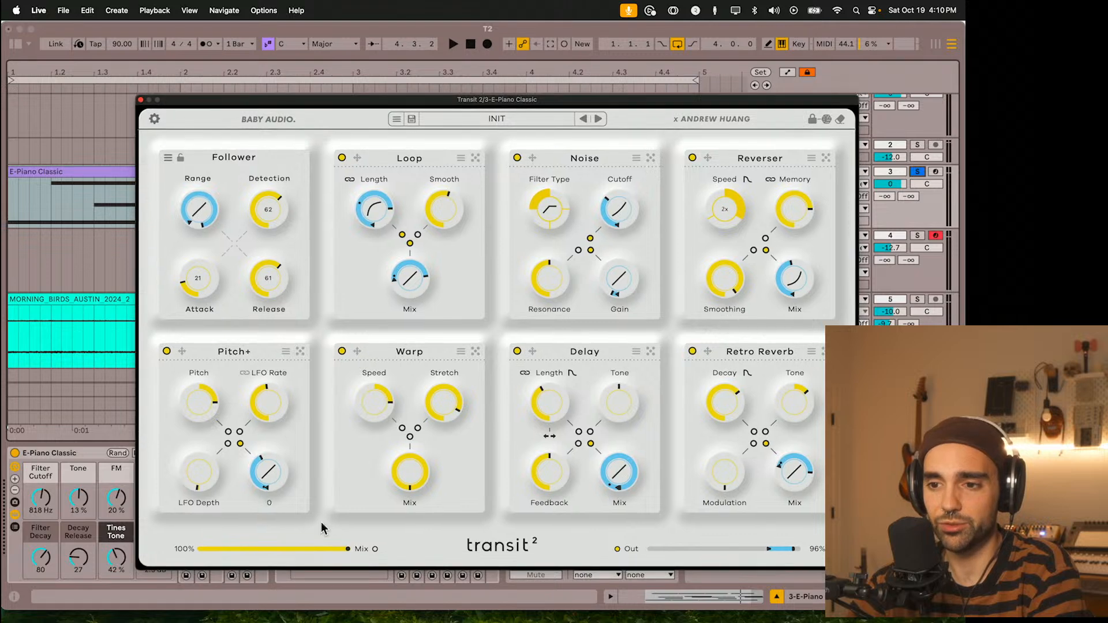
pyautogui.click(19, 53)
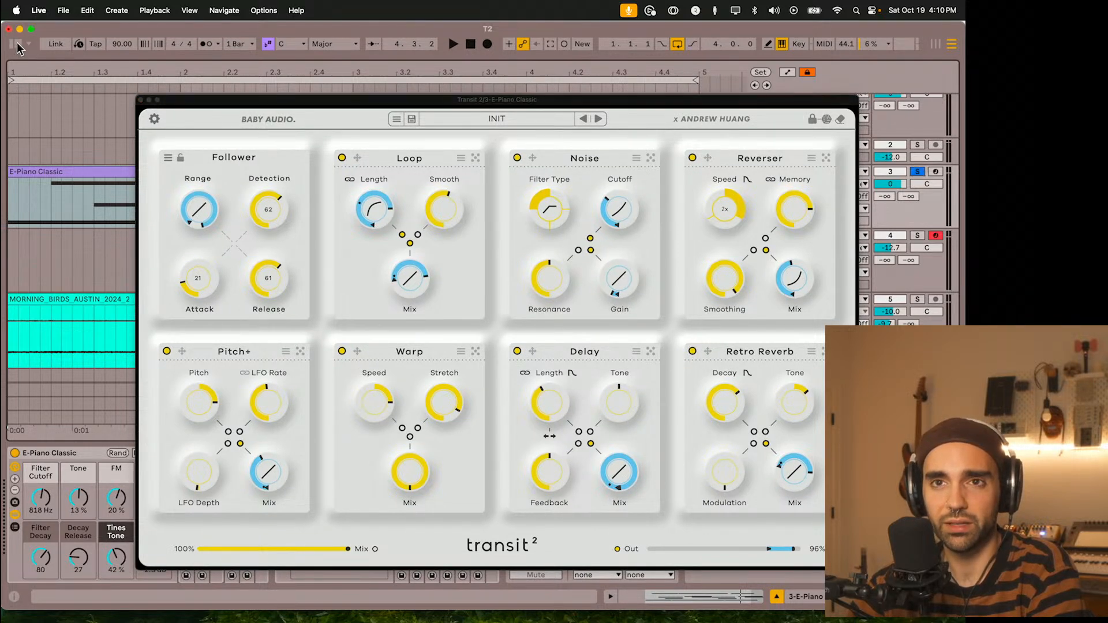
pyautogui.click(17, 44)
pyautogui.moveTo(209, 102); pyautogui.dragTo(404, 56)
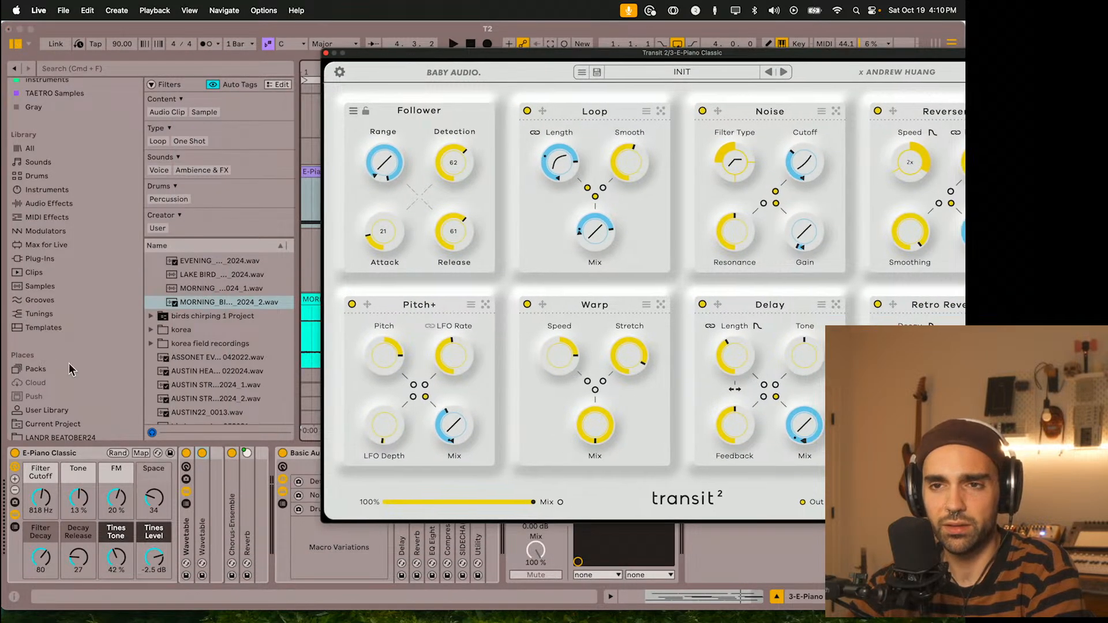
pyautogui.click(89, 439)
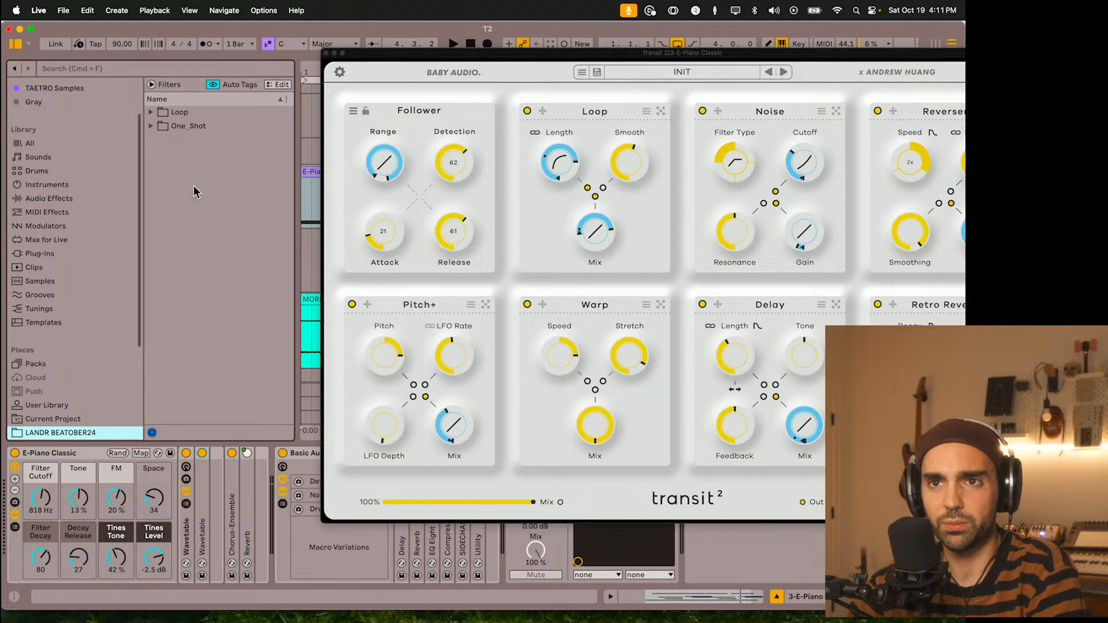
pyautogui.click(152, 112)
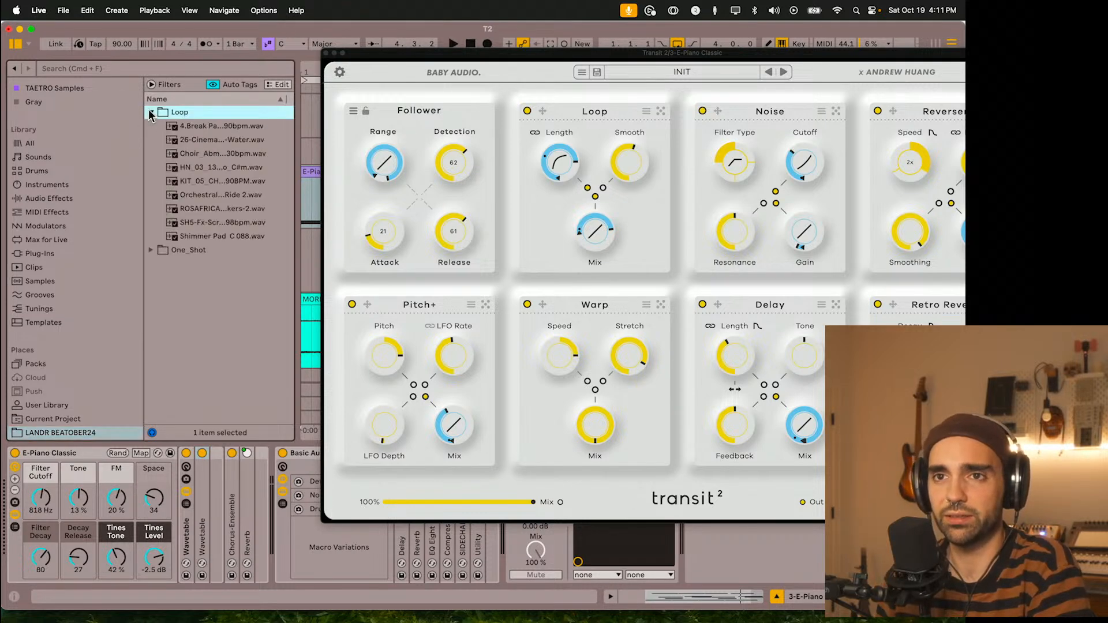
# Step: Audition the choir, cinematic water, HN_03, KIT_05, orchestral and Shimmer Pad samples in the Loop folder
pyautogui.click(199, 154)
pyautogui.click(202, 140)
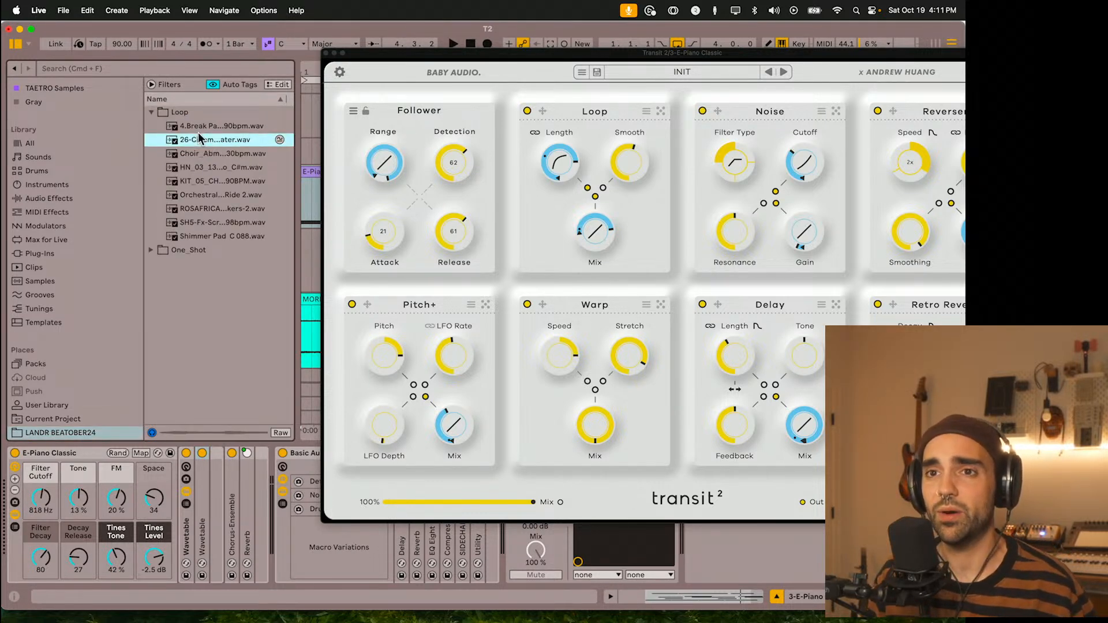
pyautogui.click(207, 168)
pyautogui.click(208, 182)
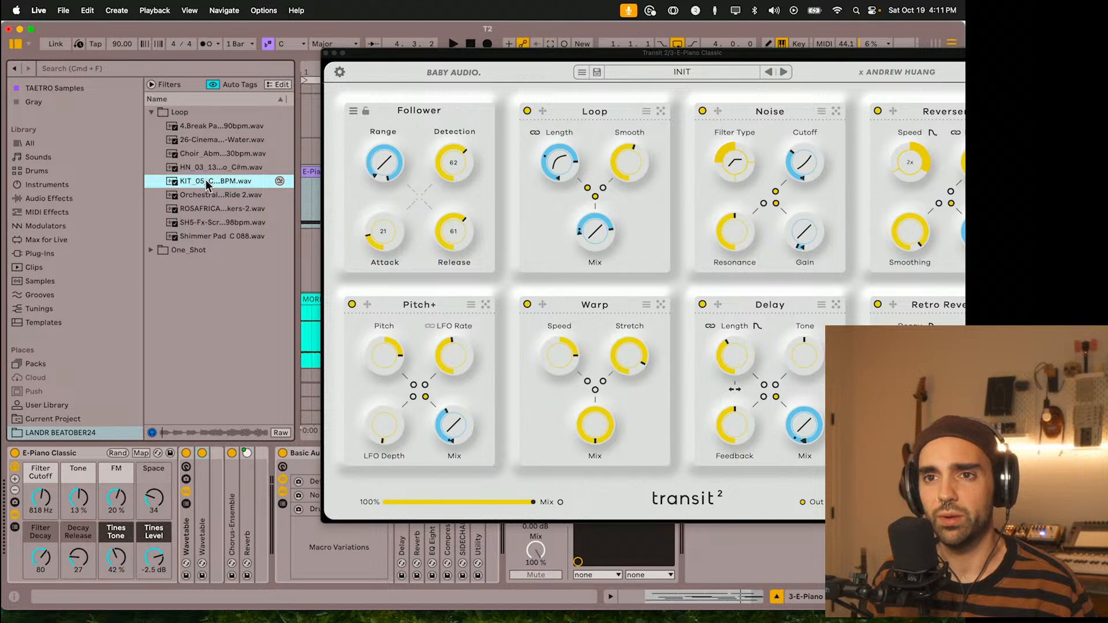
pyautogui.click(207, 197)
pyautogui.click(202, 236)
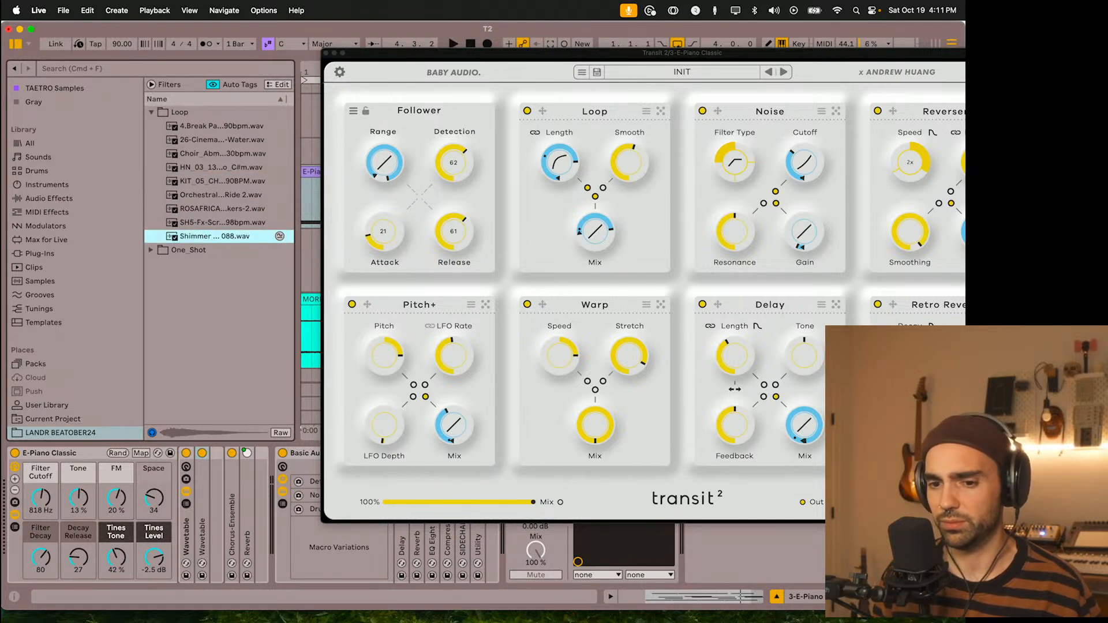
# Step: Close the Transit 2 window to clear the arrangement
pyautogui.press('super+Tab')
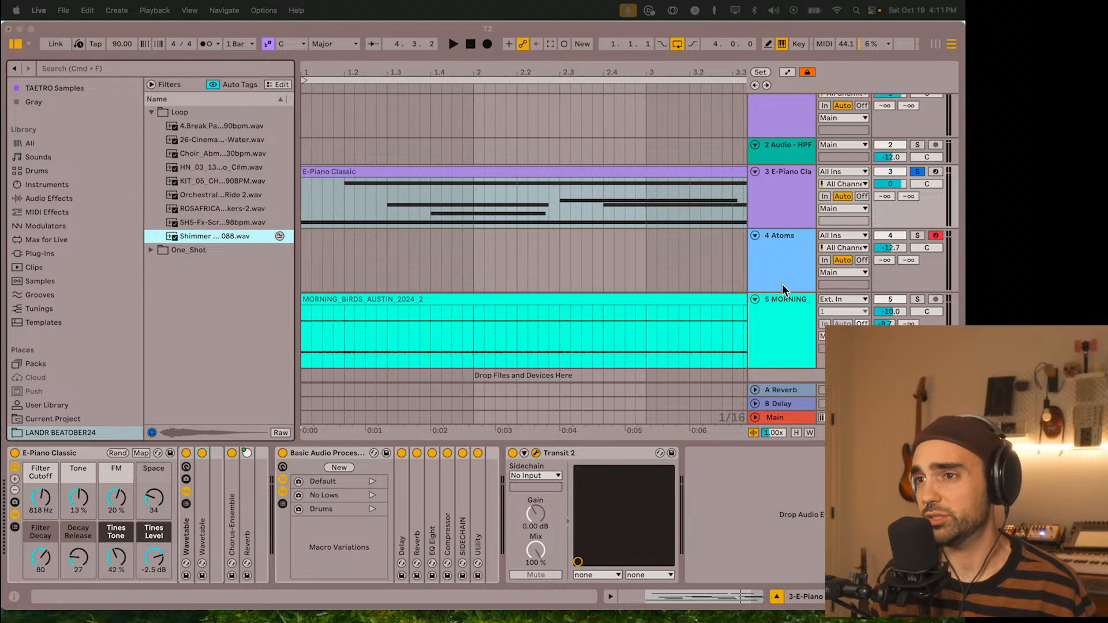
pyautogui.press('super+Tab')
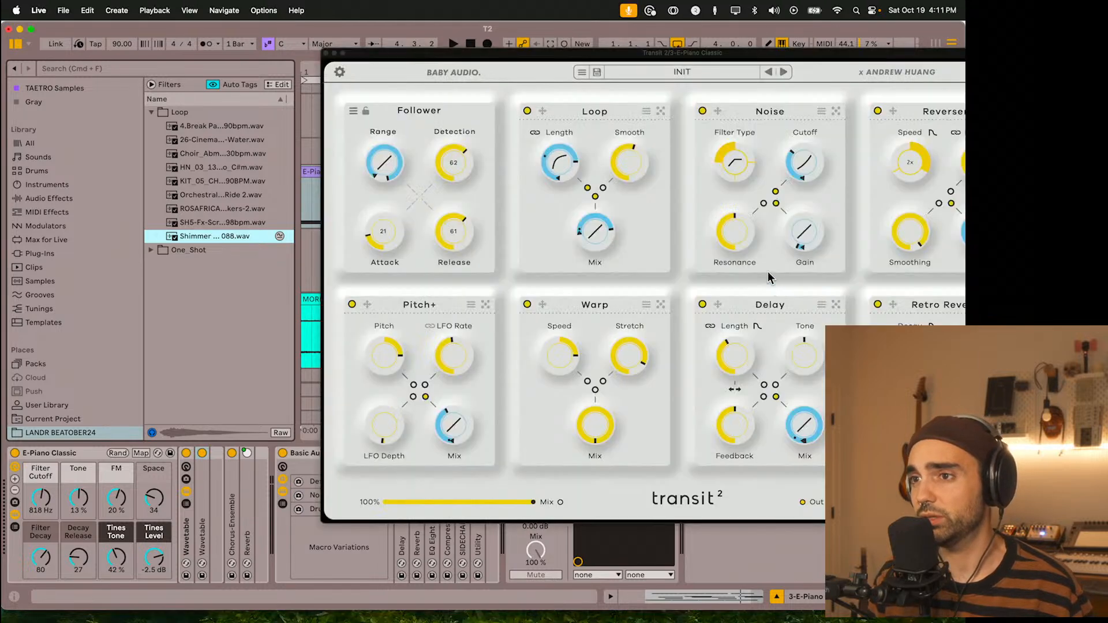
pyautogui.click(326, 53)
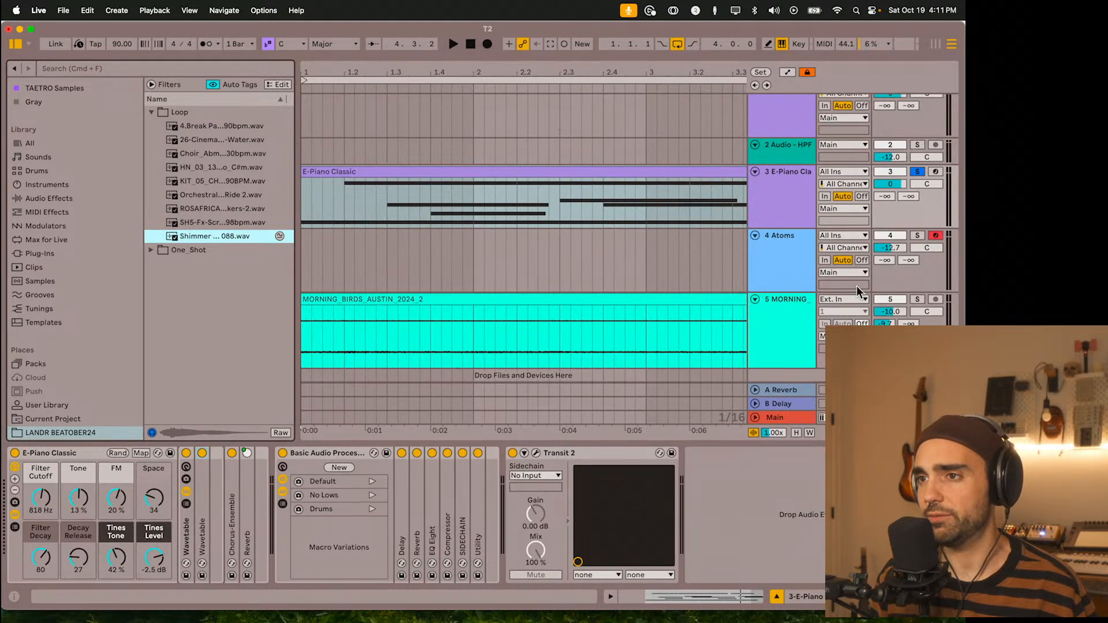
# Step: Add a soloed audio track below the morning birds track and recall the Drums variation in its Basic Audio Processing II rack
pyautogui.click(765, 324)
pyautogui.press('super+t')
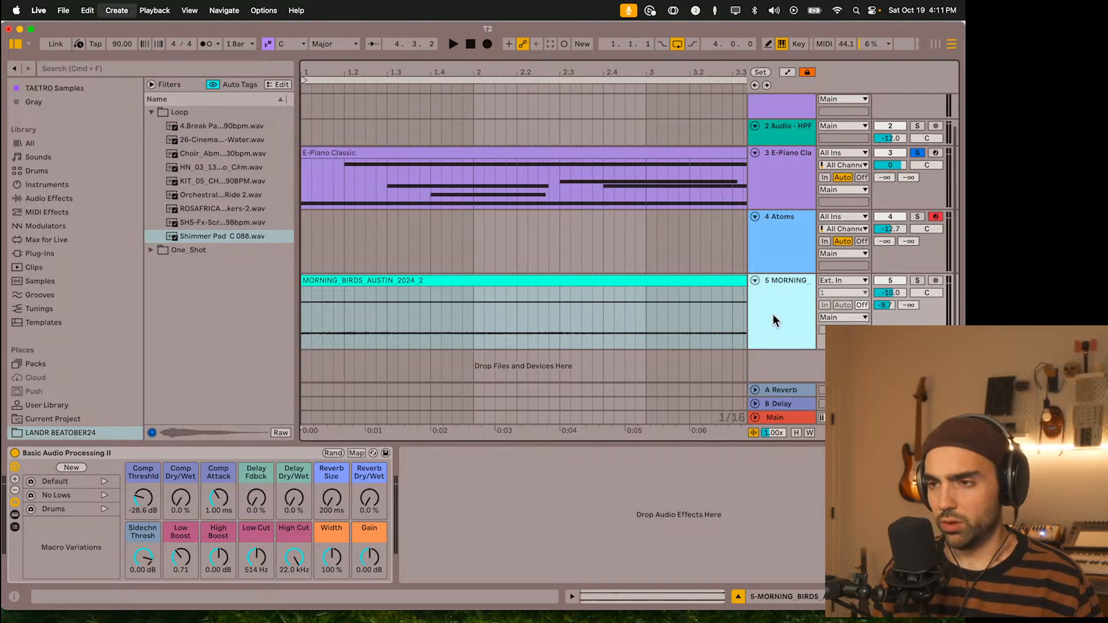
pyautogui.moveTo(779, 347); pyautogui.dragTo(779, 399)
pyautogui.scroll(-2, 775, 344)
pyautogui.click(104, 509)
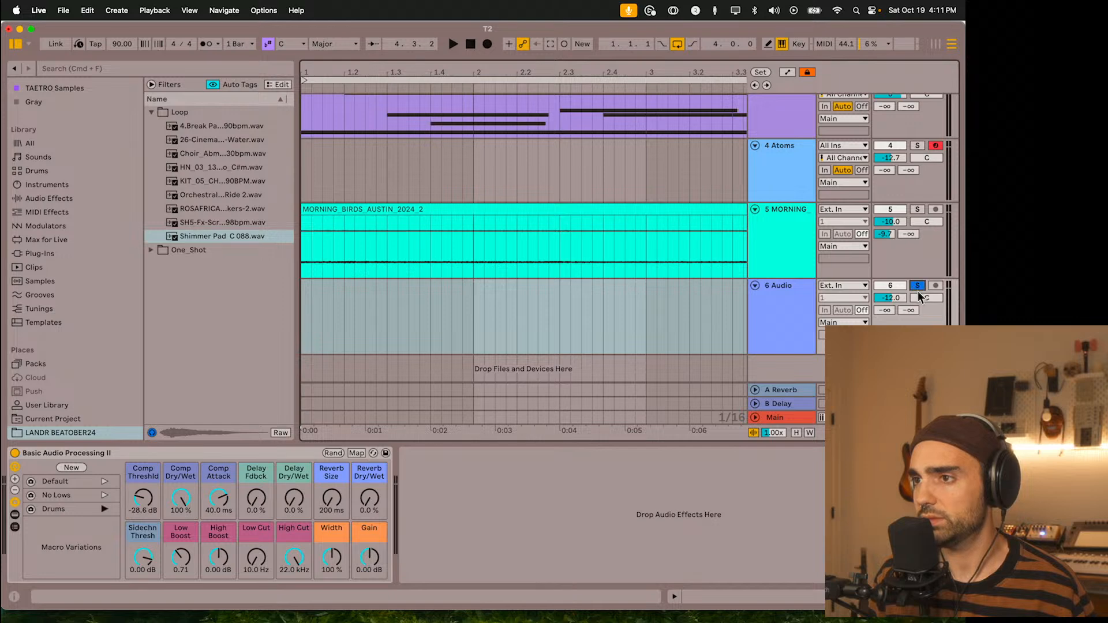
pyautogui.click(919, 287)
pyautogui.click(780, 334)
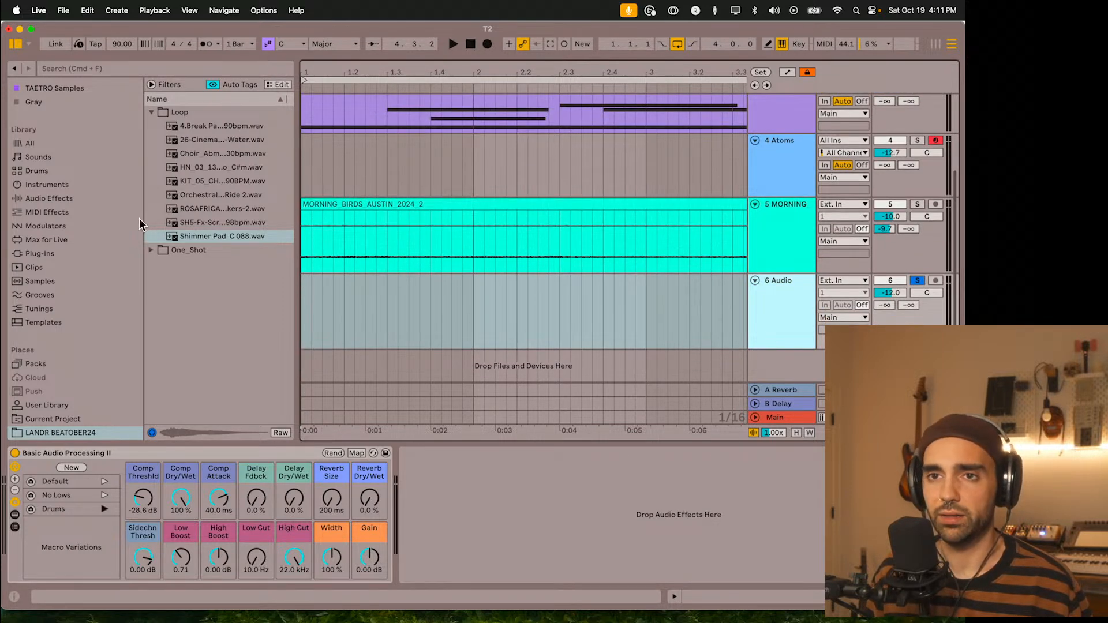
# Step: Audition TKC_drums_perc4 and SSSD_Vinyl_Kick from the One_Shot folder, and place the vinyl kick on track 6 at 1.1.1
pyautogui.click(151, 251)
pyautogui.click(202, 279)
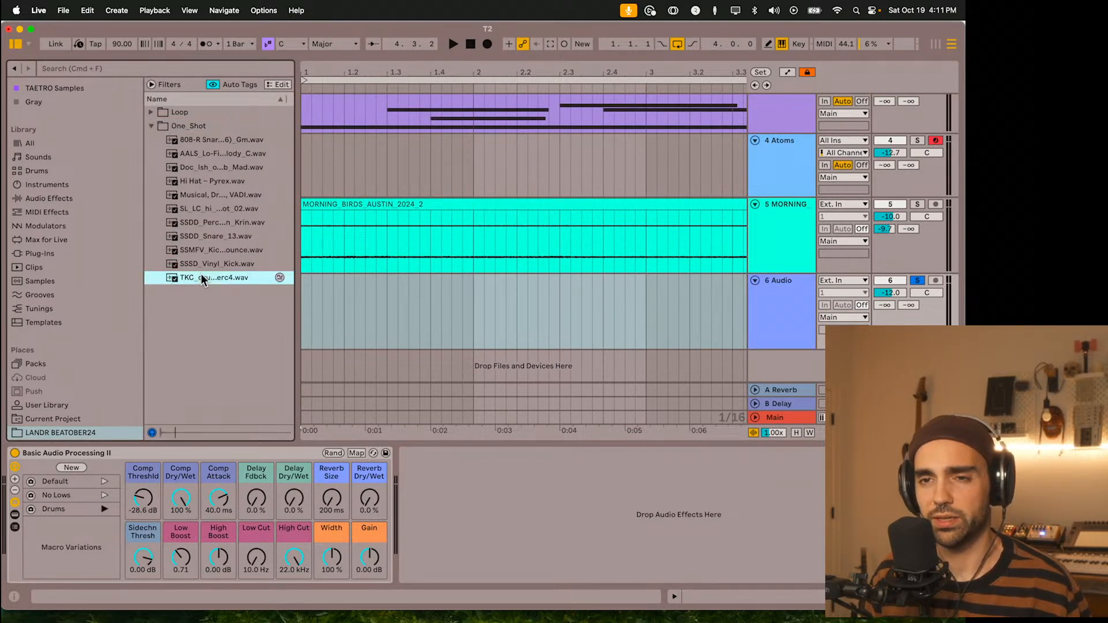
pyautogui.click(189, 265)
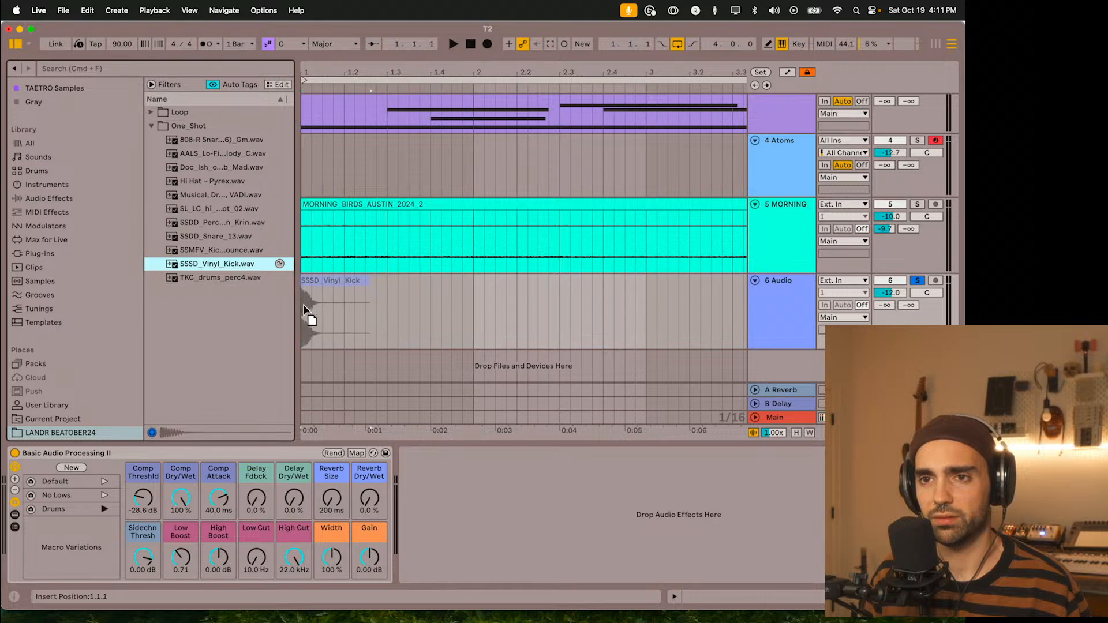
pyautogui.moveTo(216, 264); pyautogui.dragTo(306, 297)
# Step: Shorten the vinyl kick clip to about one beat with a long fade-out, and listen to the result
pyautogui.press('space')
pyautogui.press('space')
pyautogui.click(356, 283)
pyautogui.moveTo(370, 289); pyautogui.dragTo(298, 295)
pyautogui.press('space')
pyautogui.press('space')
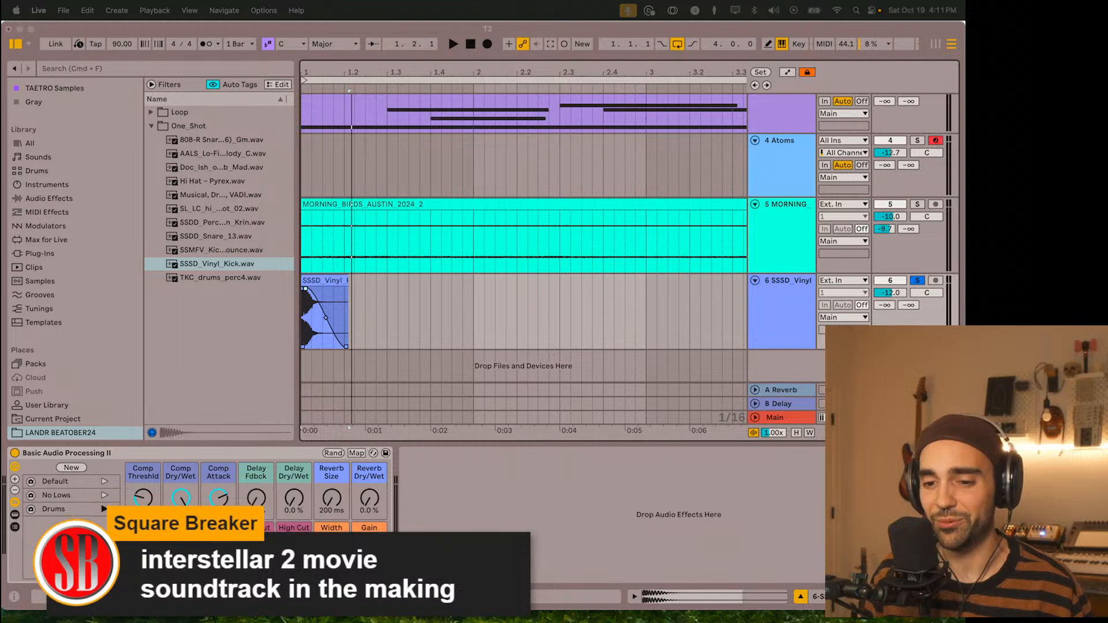
# Step: Duplicate the kick track and move the copied kick clip onto track 6 at 1.1.4
pyautogui.click(791, 340)
pyautogui.press('super+d')
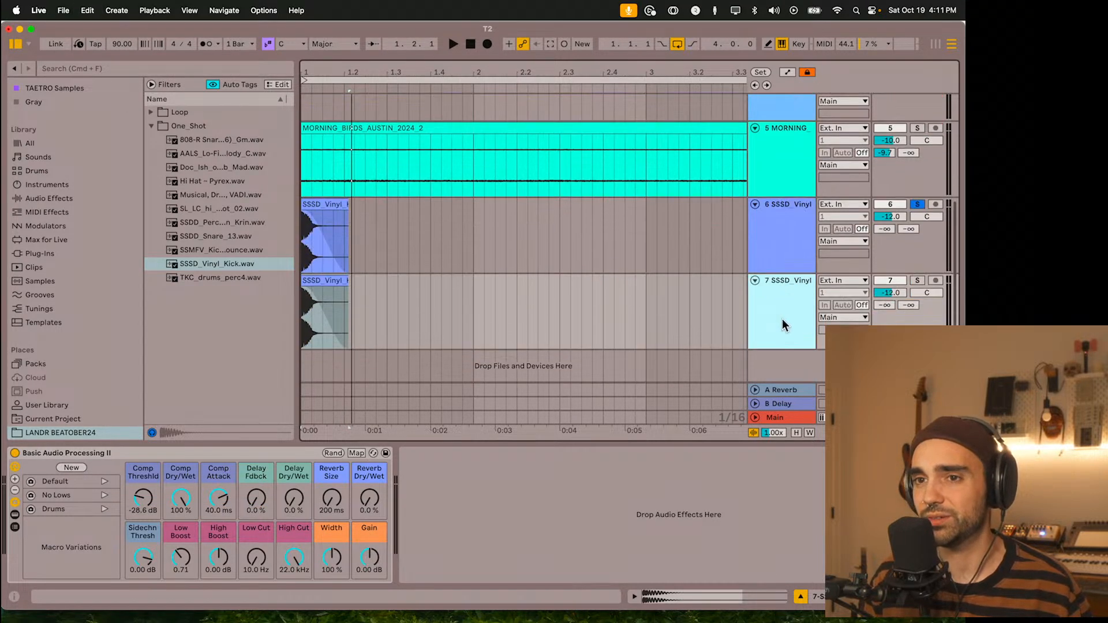
pyautogui.moveTo(316, 283); pyautogui.dragTo(352, 240)
pyautogui.press('space')
pyautogui.press('space')
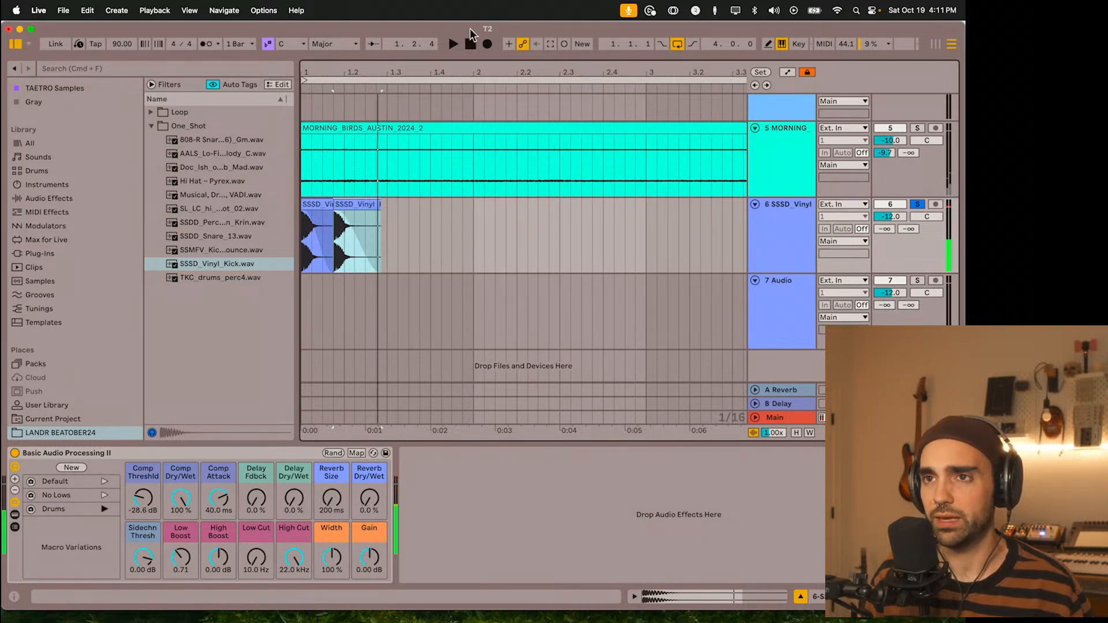
# Step: Replay the two kicks, add a third kick at 1.2.4, and shorten it to 0.0.2
pyautogui.click(470, 44)
pyautogui.press('space')
pyautogui.click(343, 203)
pyautogui.press('space')
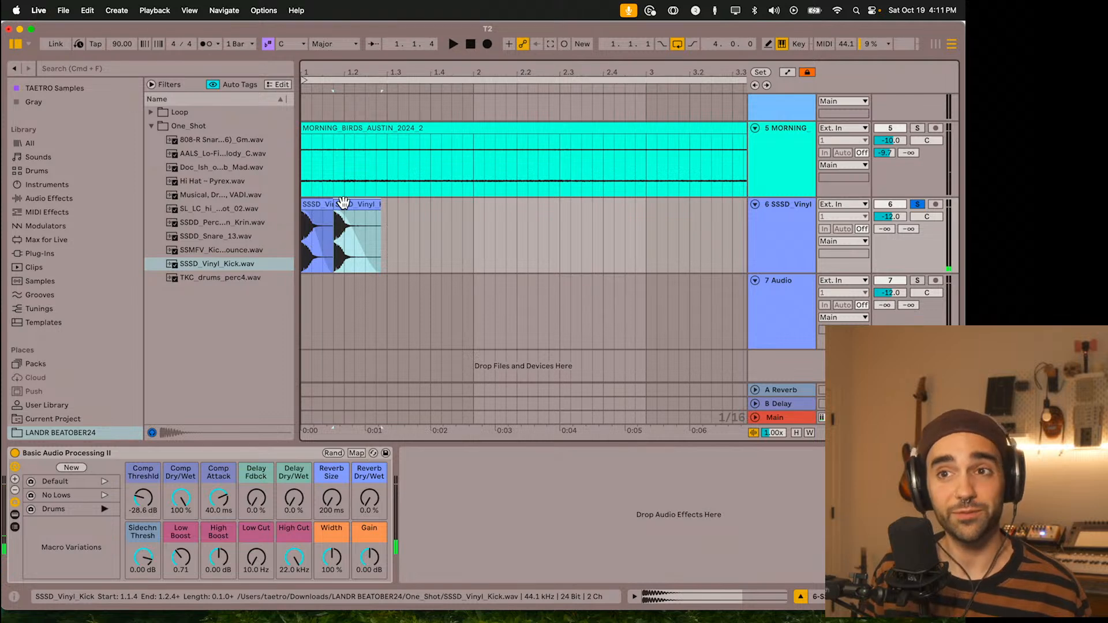
pyautogui.press('super+d')
pyautogui.moveTo(419, 205); pyautogui.dragTo(398, 204)
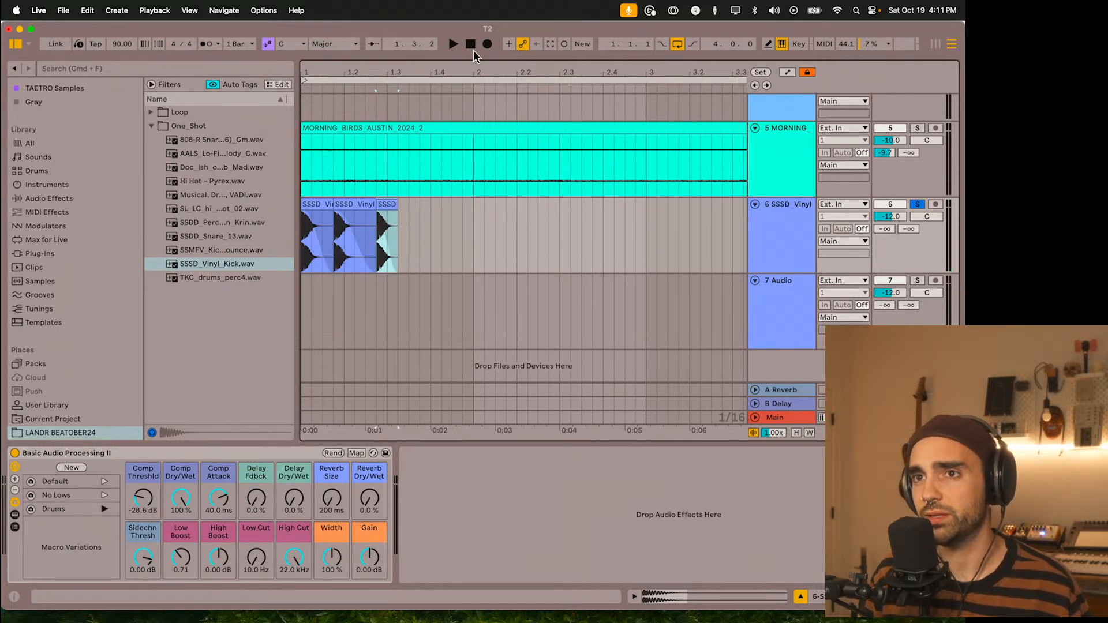
# Step: Copy the short kick to 1.4.3, 2.1.1, 2.2.3, 2.4.3 and 3.1.1
pyautogui.click(385, 203)
pyautogui.moveTo(384, 203); pyautogui.dragTo(635, 212)
pyautogui.press('super+d')
pyautogui.hscroll(3, 501, 213)
pyautogui.hscroll(3, 501, 213)
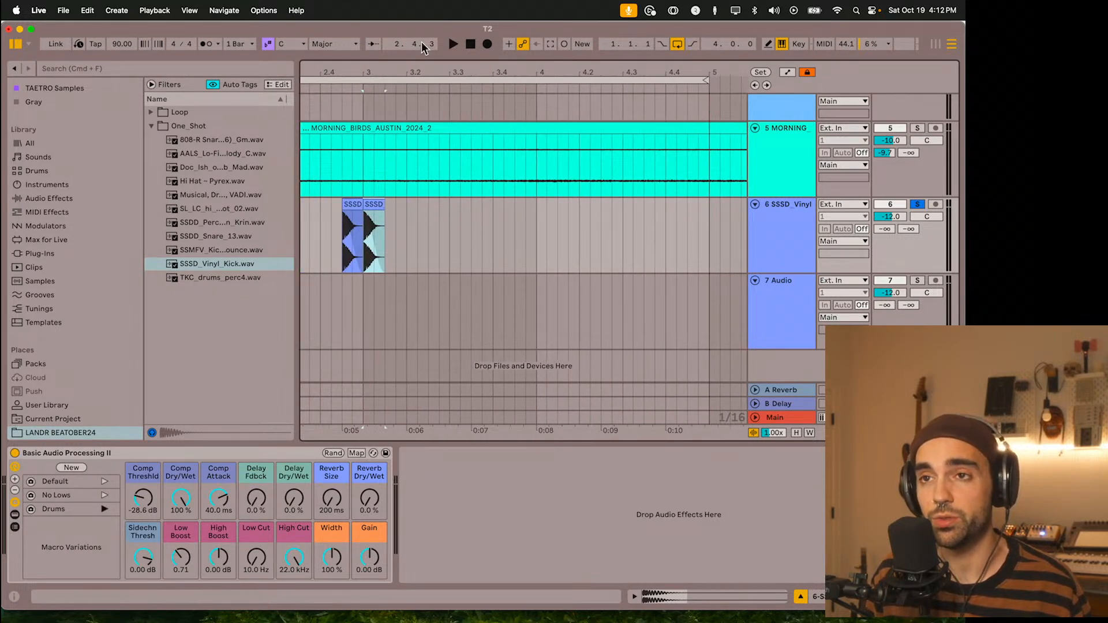
# Step: Extend the kick pattern with copies at 3.3.3, 3.4.3, 4.1.1, 4.3.1 and 4.4.3
pyautogui.moveTo(385, 70); pyautogui.dragTo(483, 46)
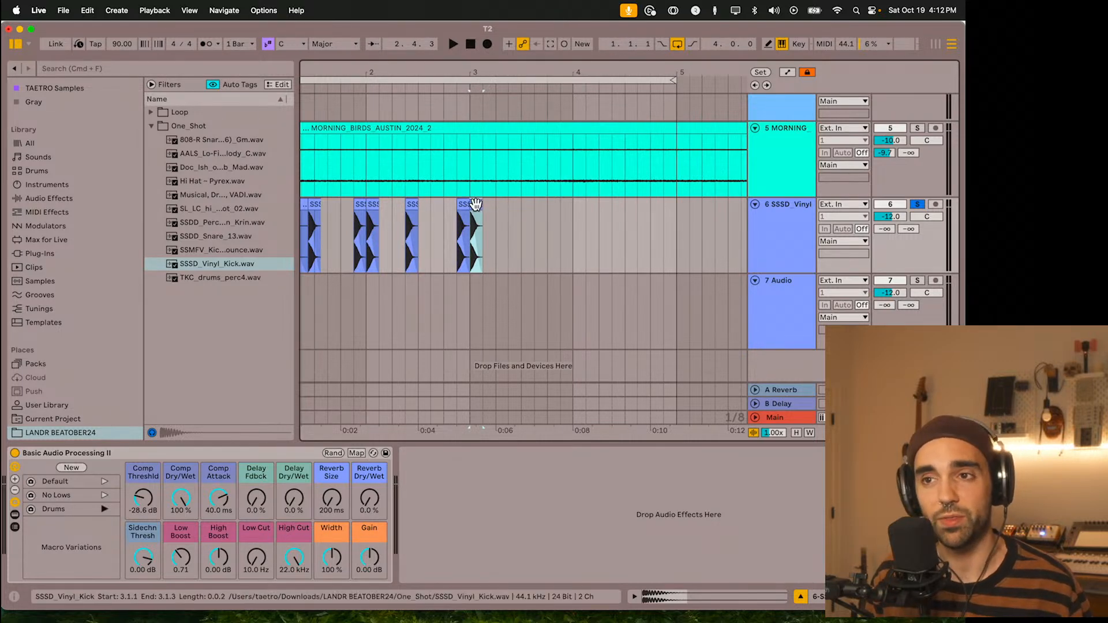
pyautogui.moveTo(476, 204); pyautogui.dragTo(582, 218)
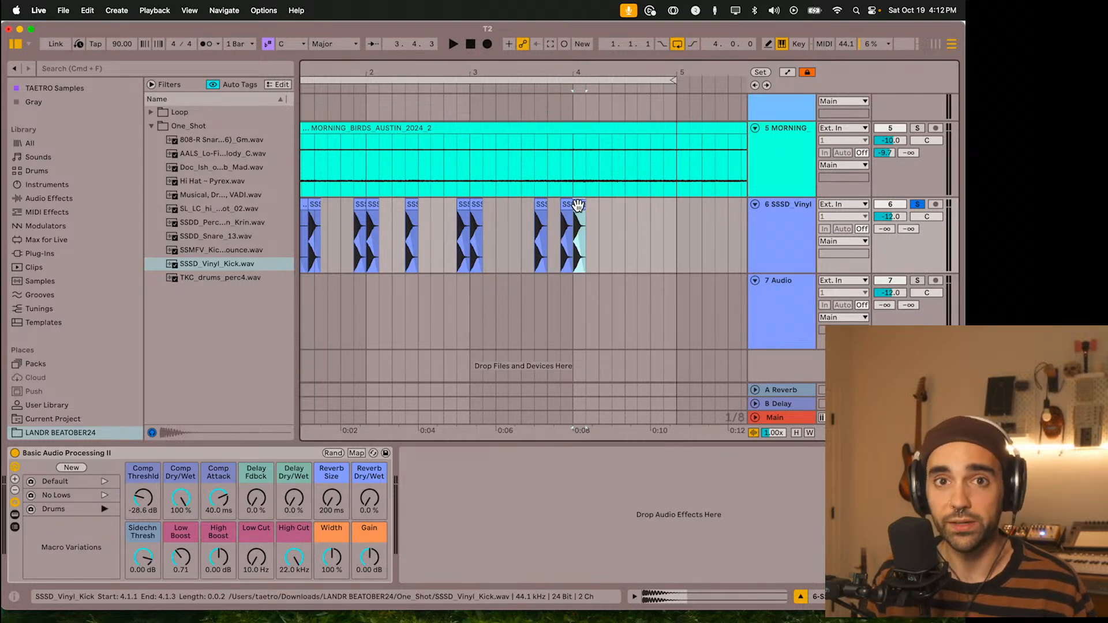
pyautogui.moveTo(578, 205); pyautogui.dragTo(633, 204)
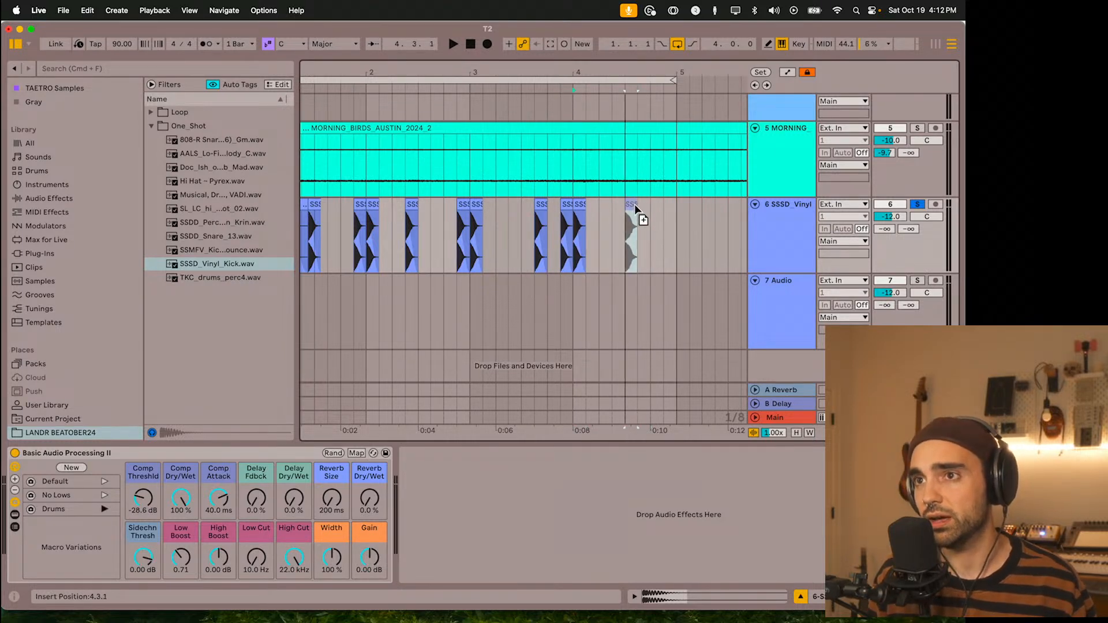
pyautogui.scroll(1, 417, 379)
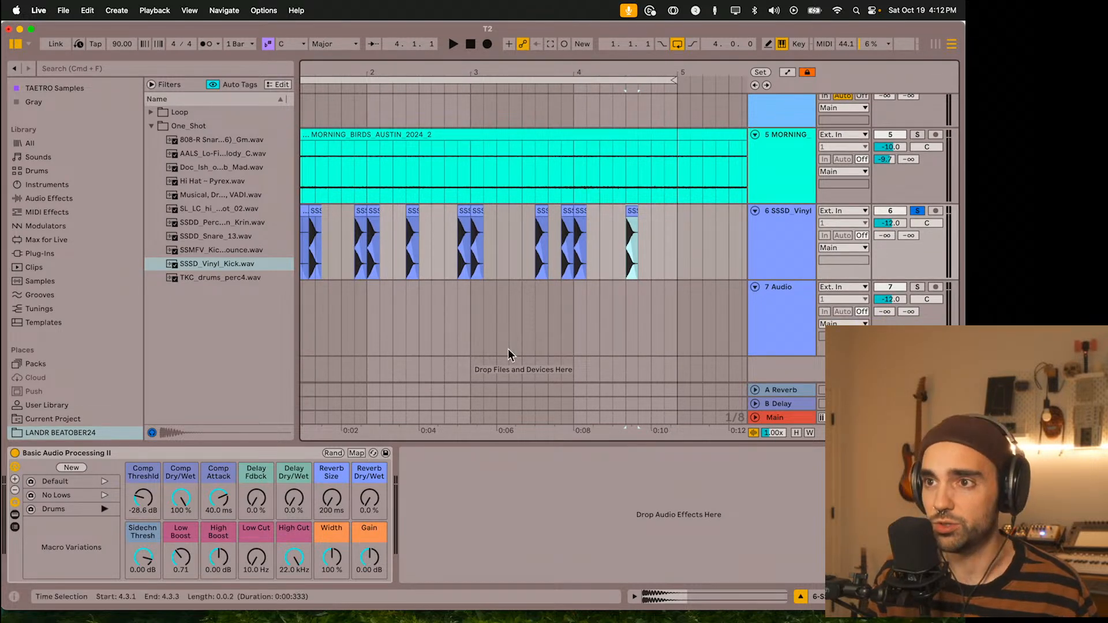
pyautogui.moveTo(632, 220); pyautogui.dragTo(659, 216)
# Step: Play the kick pattern and lower the kick track's volume to -15.9 dB
pyautogui.press('space')
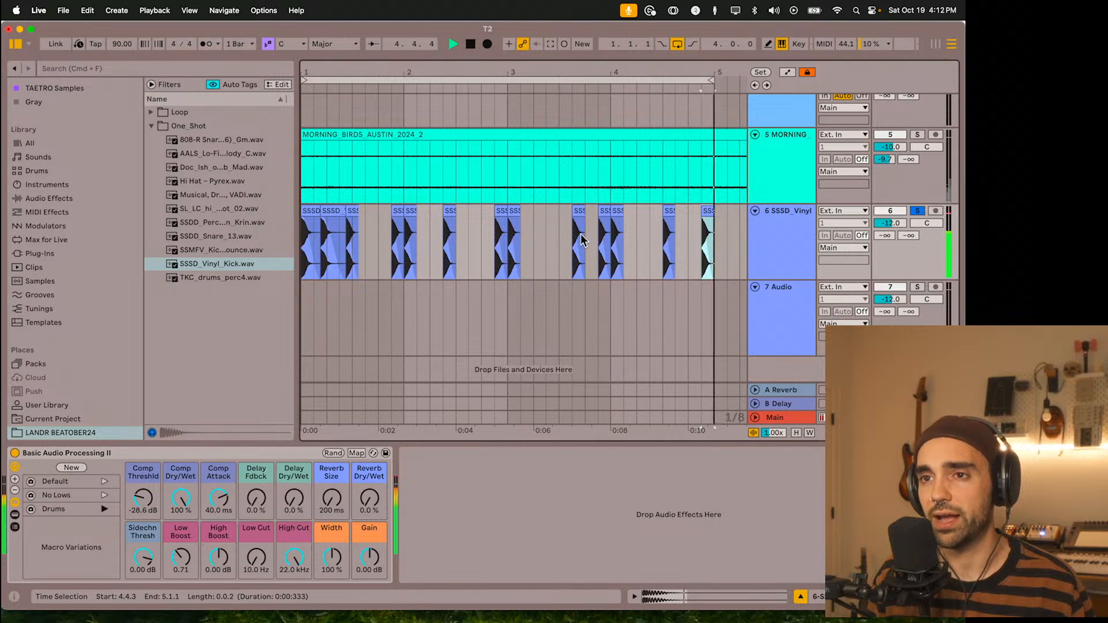
pyautogui.moveTo(889, 225)
pyautogui.mouseDown()
pyautogui.moveTo(889, 245)
pyautogui.moveTo(891, 225)
pyautogui.mouseUp()
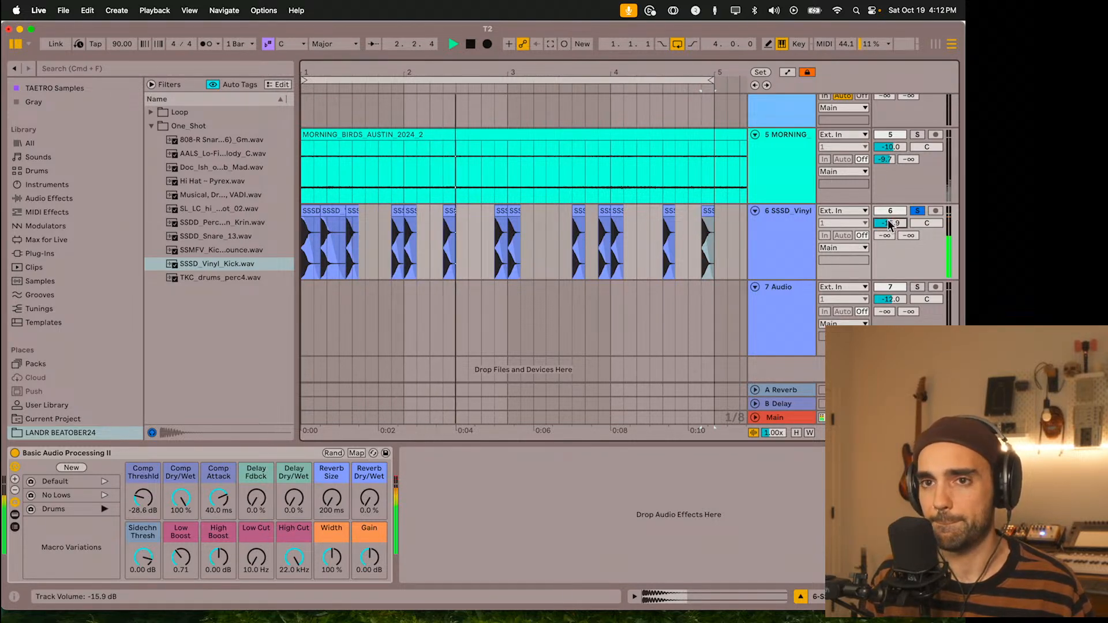
pyautogui.press('space')
# Step: Audition the SSMFV kick and SSDD_Snare_13 one-shots, and place the snare on track 7 at 1.2.1
pyautogui.click(220, 252)
pyautogui.click(209, 238)
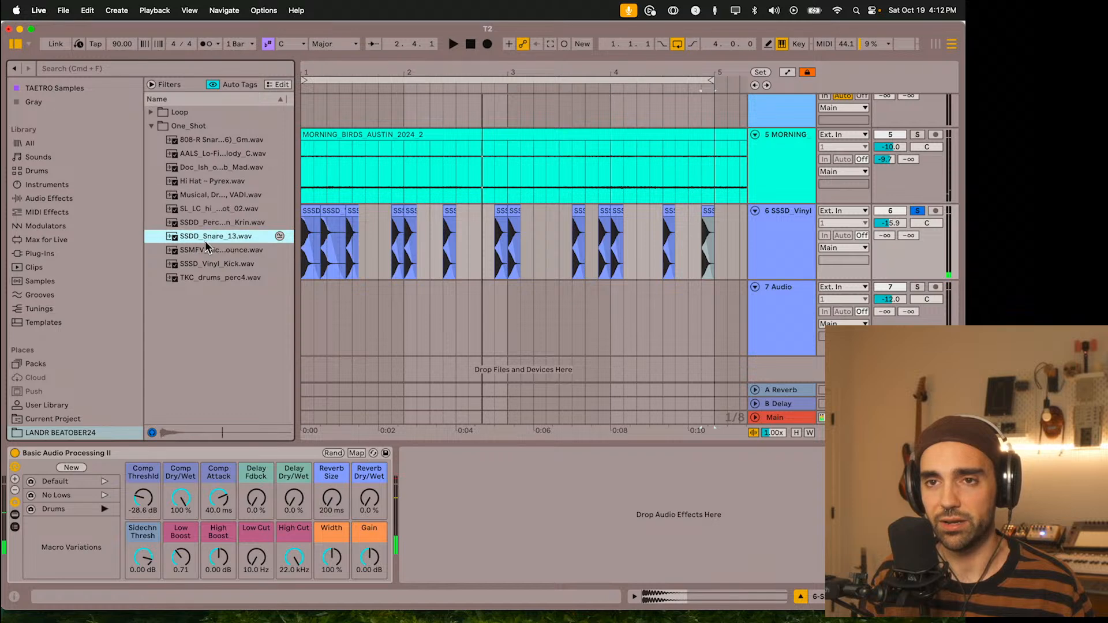
pyautogui.press('space')
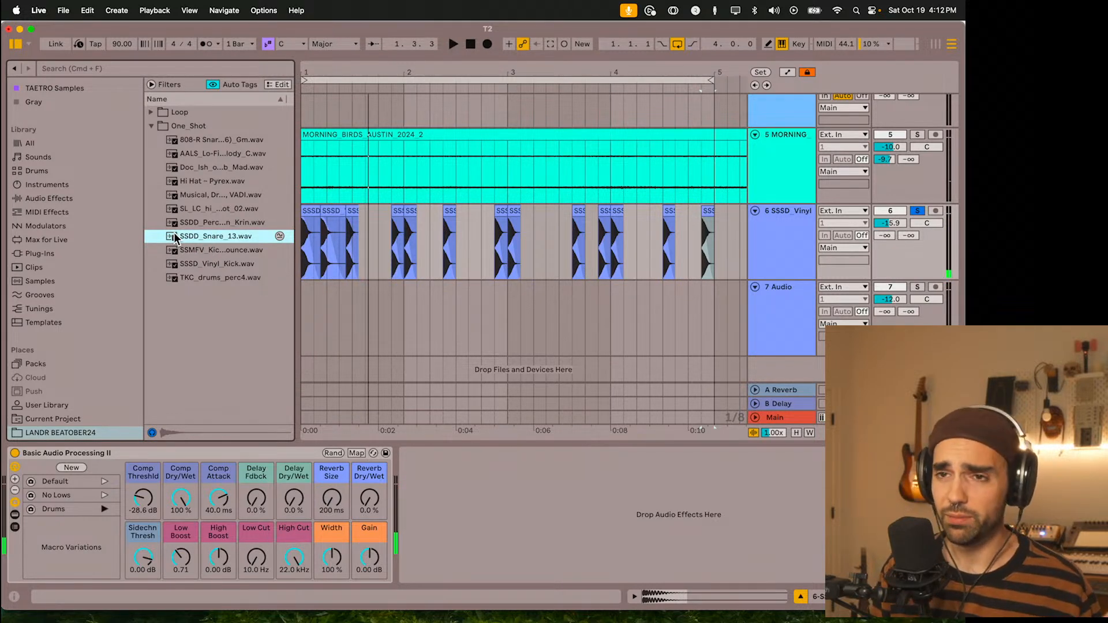
pyautogui.moveTo(176, 239); pyautogui.dragTo(333, 290)
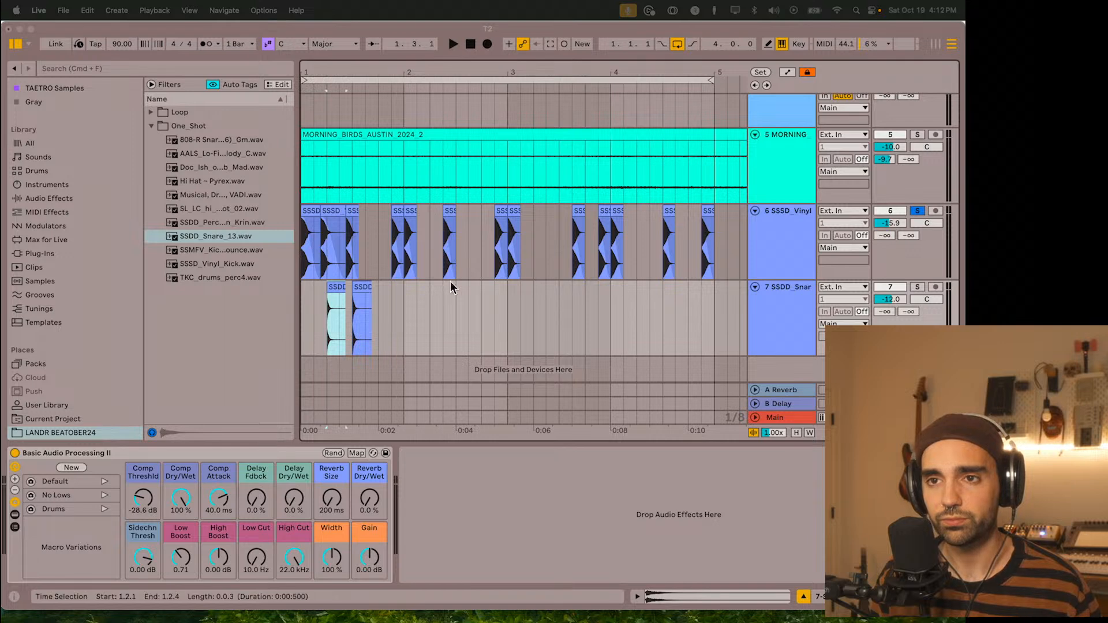
# Step: Solo the snare track alongside the kick track and listen to both from the start of the arrangement
pyautogui.click(306, 321)
pyautogui.scroll(-1, 304, 325)
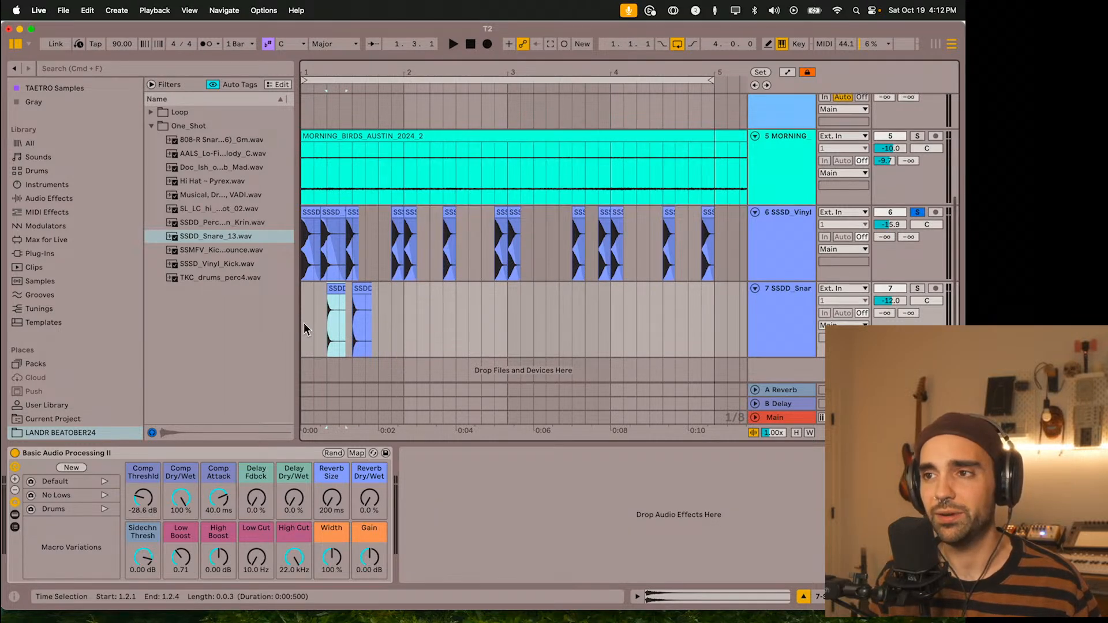
pyautogui.click(304, 328)
pyautogui.press('space')
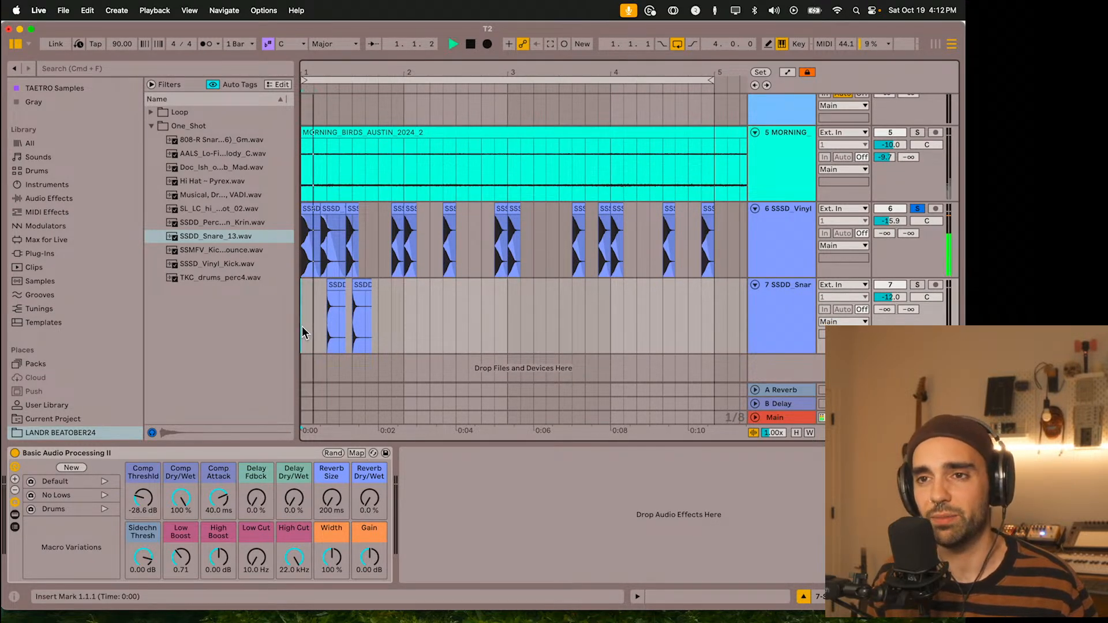
pyautogui.press('space')
pyautogui.click(918, 285)
pyautogui.press('space')
# Step: Repeat the snare on beats 2 and 4 of every bar through 4.4.1
pyautogui.moveTo(359, 286); pyautogui.dragTo(646, 285)
pyautogui.scroll(-1, 646, 284)
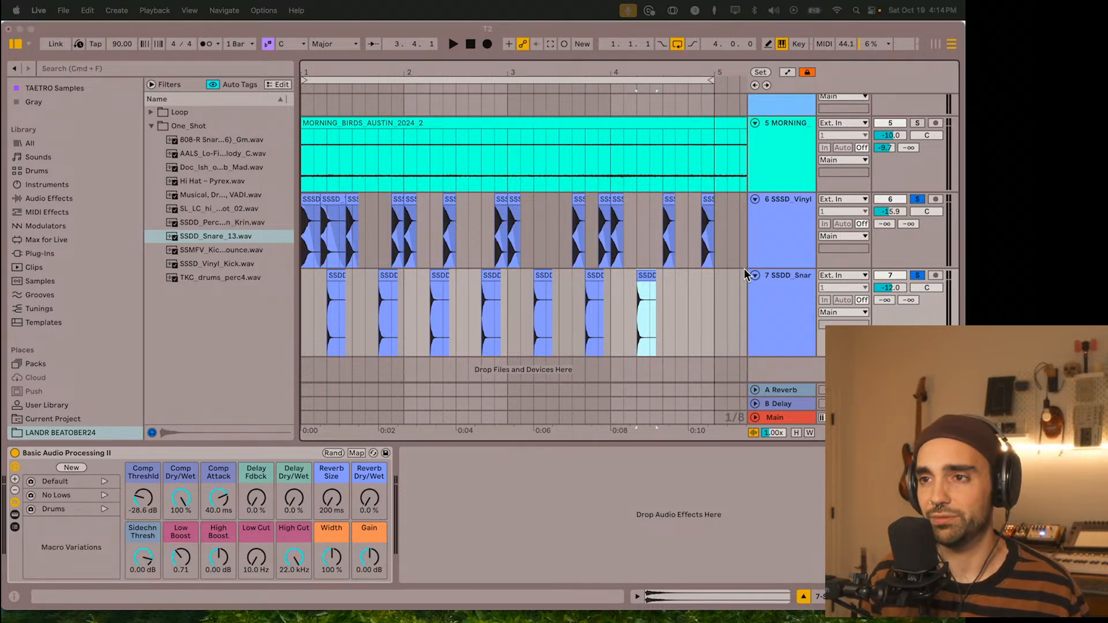
pyautogui.moveTo(648, 287); pyautogui.dragTo(700, 283)
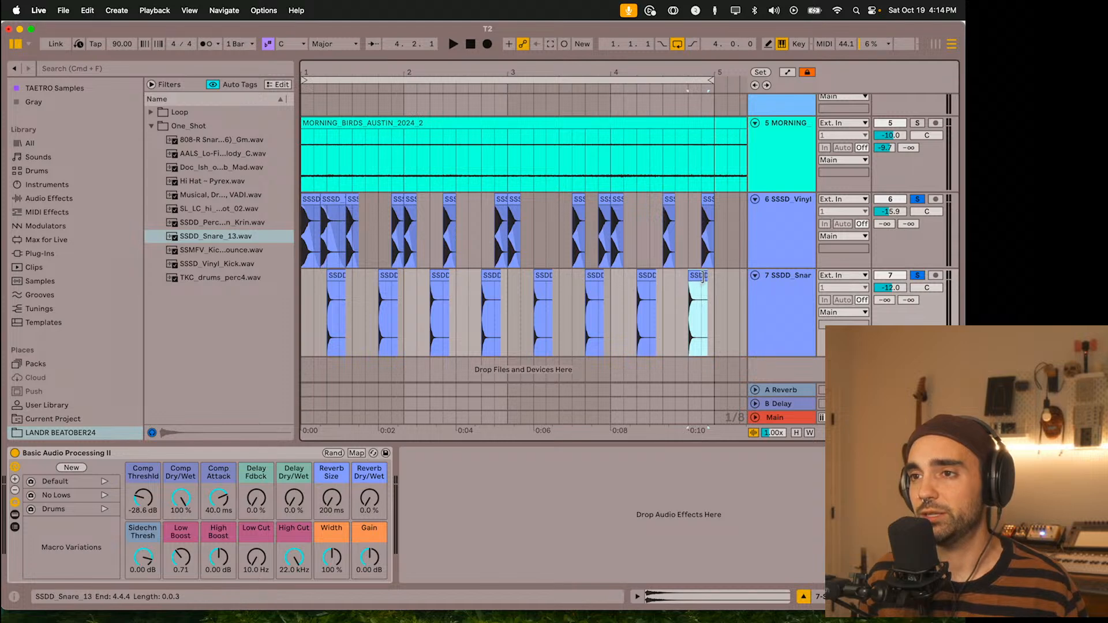
# Step: While playing the beat, set the snare track's volume to -18.8 dB and its A-Reverb send to -40.0 dB
pyautogui.moveTo(352, 75); pyautogui.dragTo(350, 71)
pyautogui.press('space')
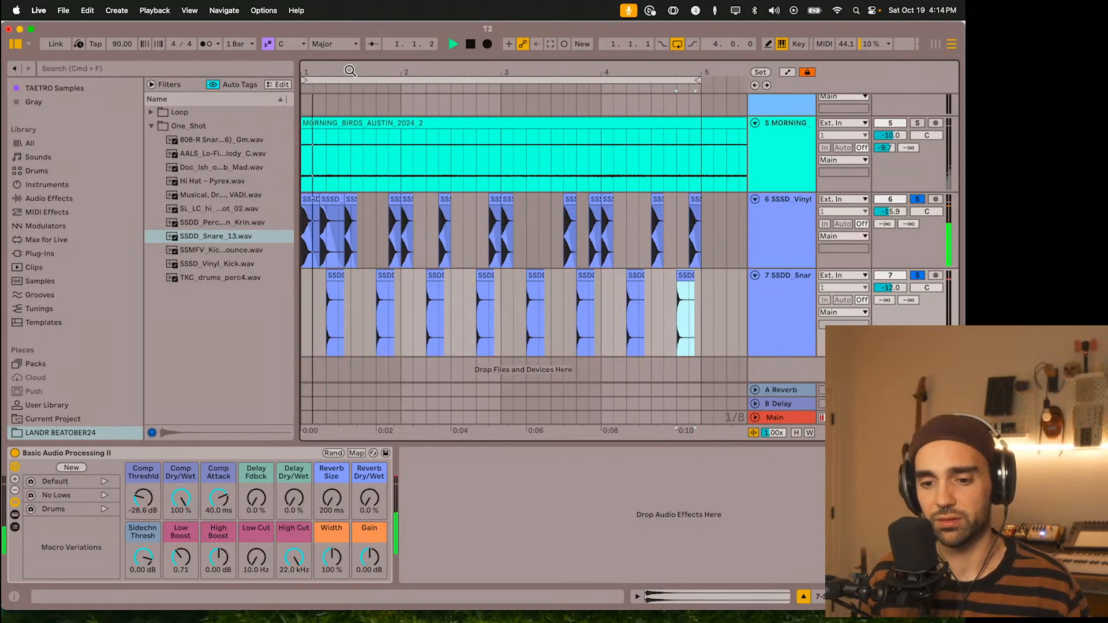
pyautogui.press('space')
pyautogui.click(892, 290)
pyautogui.press('space')
pyautogui.moveTo(885, 300)
pyautogui.mouseDown()
pyautogui.moveTo(885, 283)
pyautogui.moveTo(884, 307)
pyautogui.mouseUp()
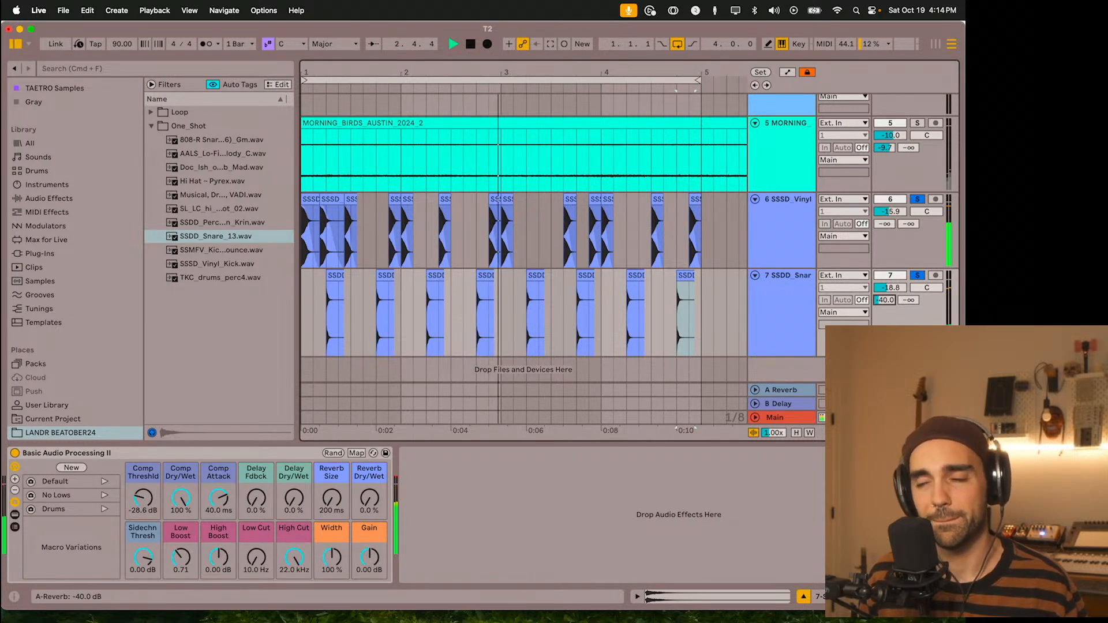
# Step: Stop playback and copy the Transit 2 device from the 3 E-Piano Classic track
pyautogui.scroll(6, 775, 279)
pyautogui.press('space')
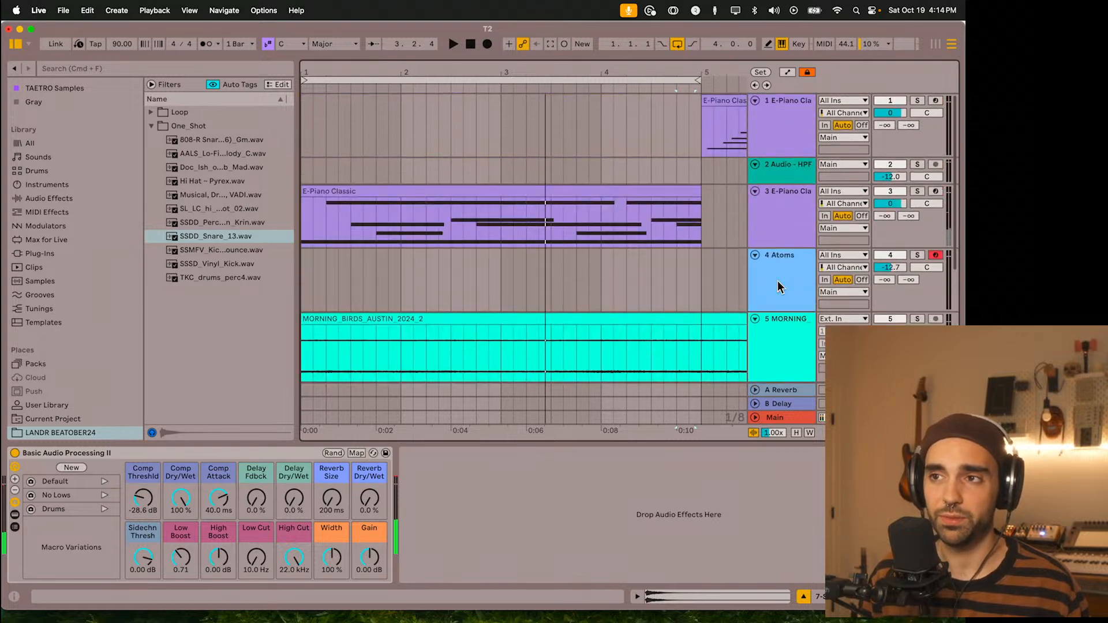
pyautogui.scroll(-2, 774, 277)
pyautogui.click(762, 165)
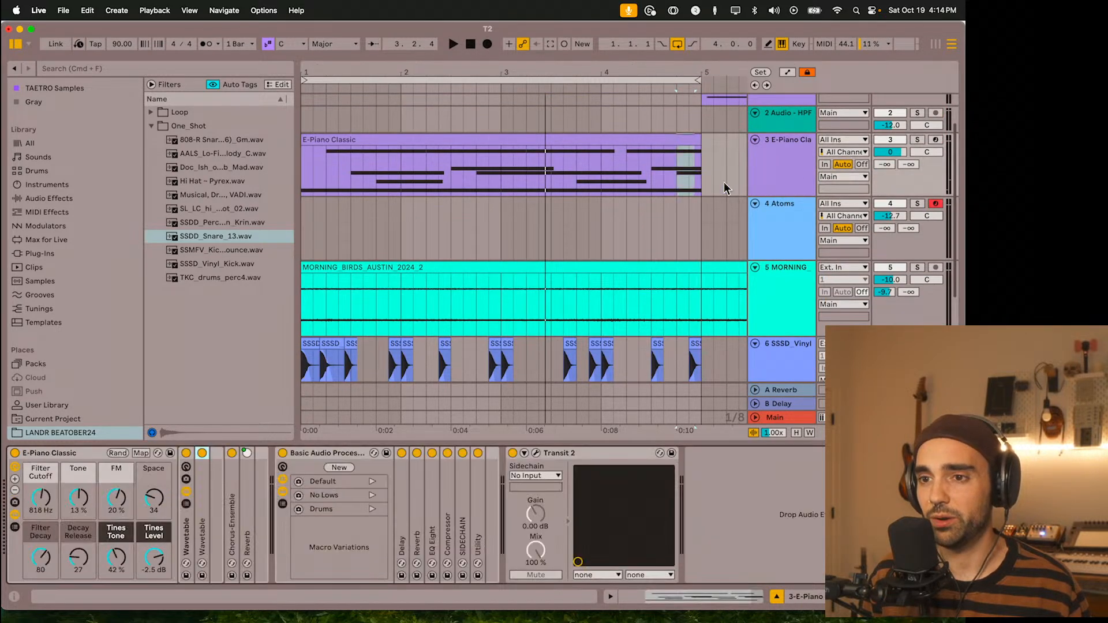
pyautogui.click(573, 455)
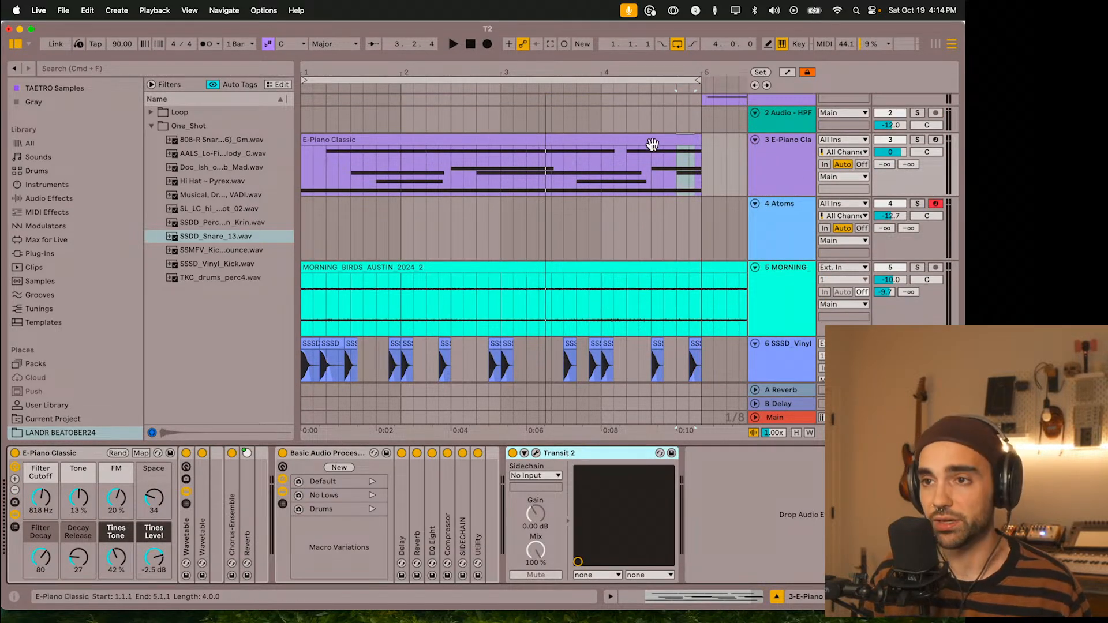
# Step: Group the SSSD_Vinyl_Kick and SSDD_Snare_13 tracks
pyautogui.scroll(-5, 691, 311)
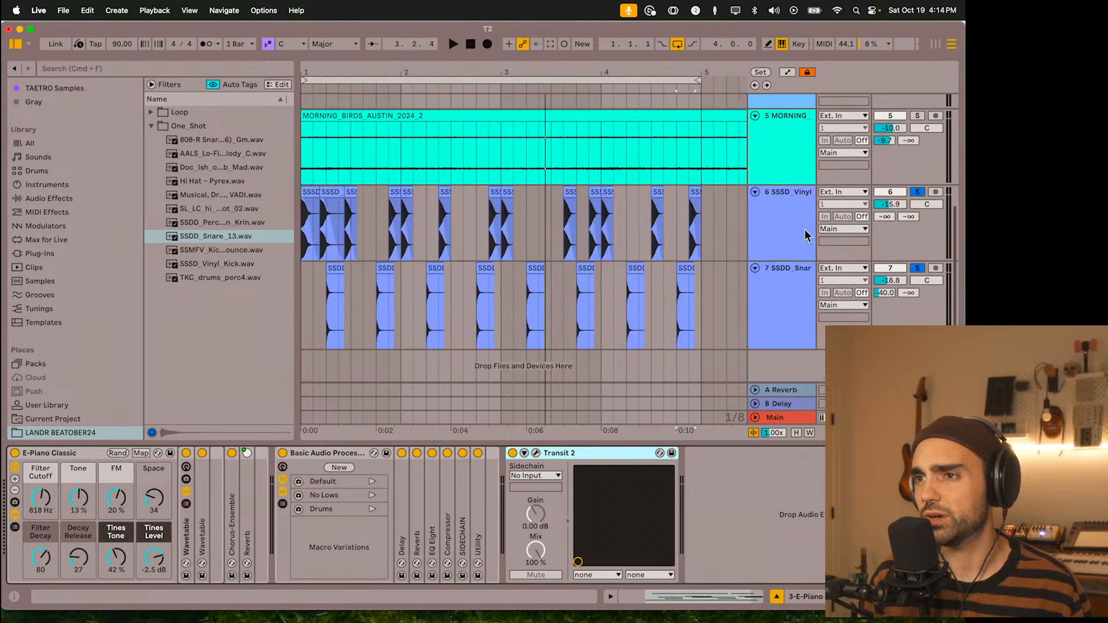
pyautogui.click(795, 303)
pyautogui.keyDown('shift'); pyautogui.click(792, 301); pyautogui.keyUp('shift')
pyautogui.rightClick(792, 297)
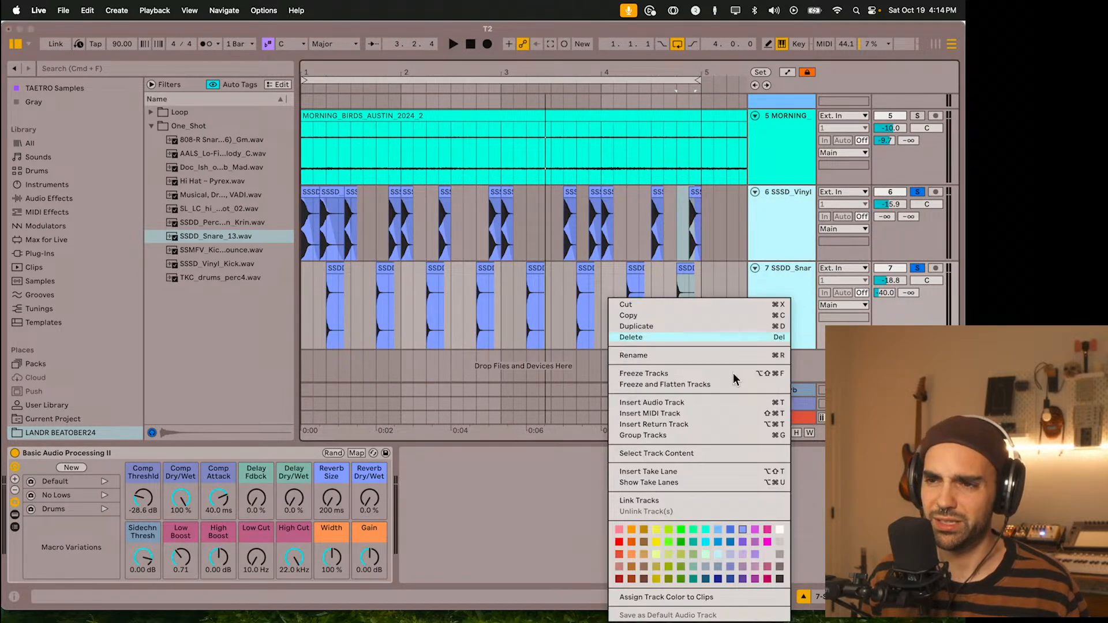
pyautogui.click(708, 436)
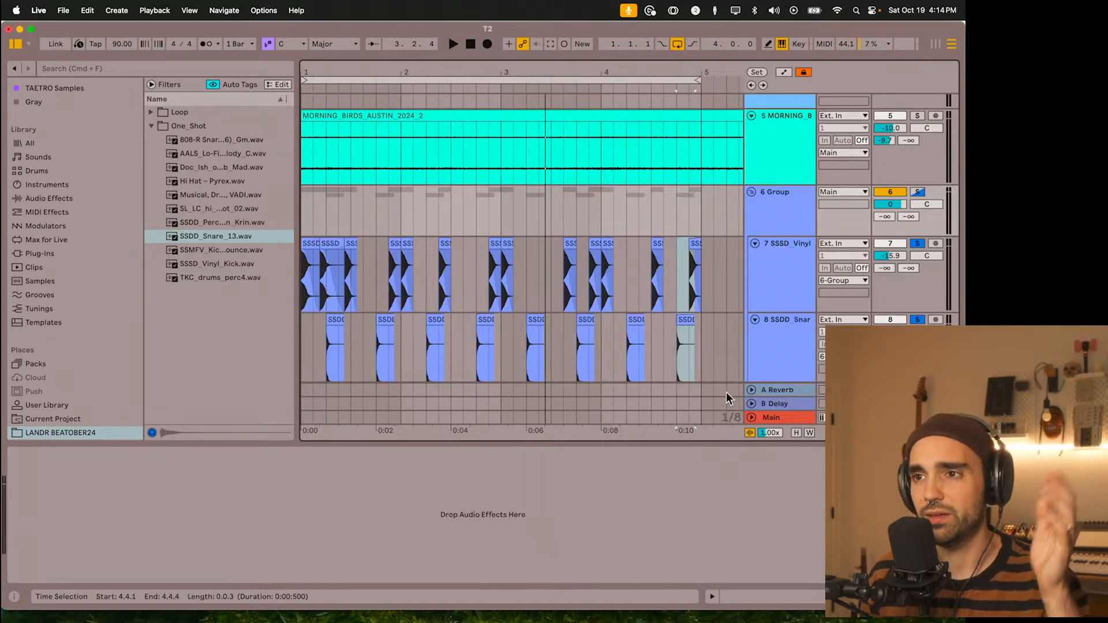
# Step: Paste Transit 2 onto the drum group with its window open, and play the group soloed
pyautogui.press('super+v')
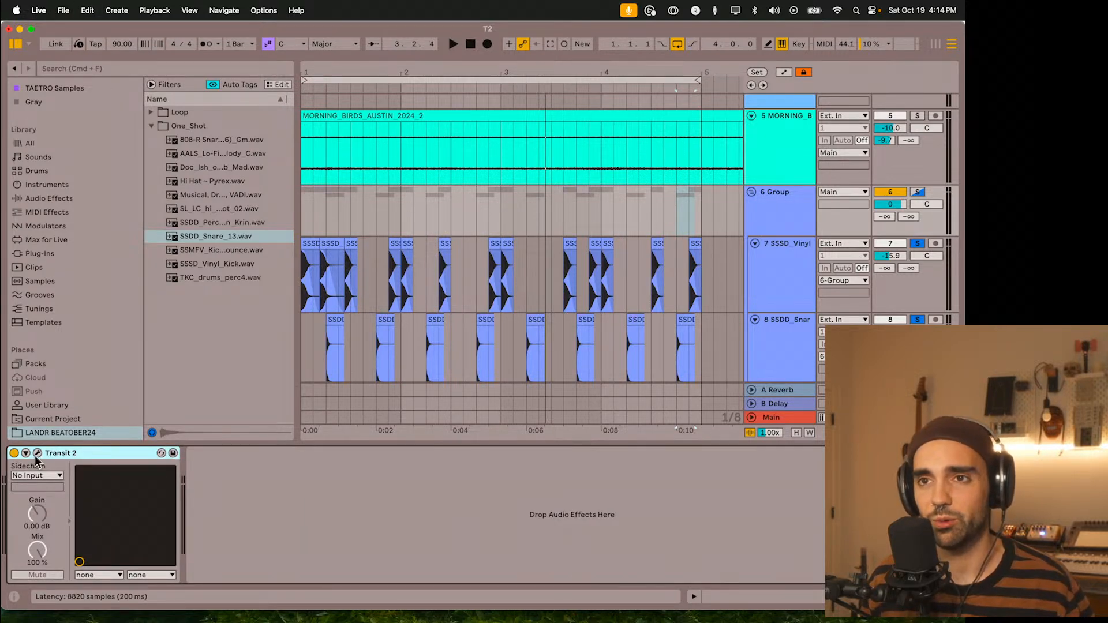
pyautogui.click(37, 455)
pyautogui.moveTo(383, 55); pyautogui.dragTo(240, 88)
pyautogui.click(916, 193)
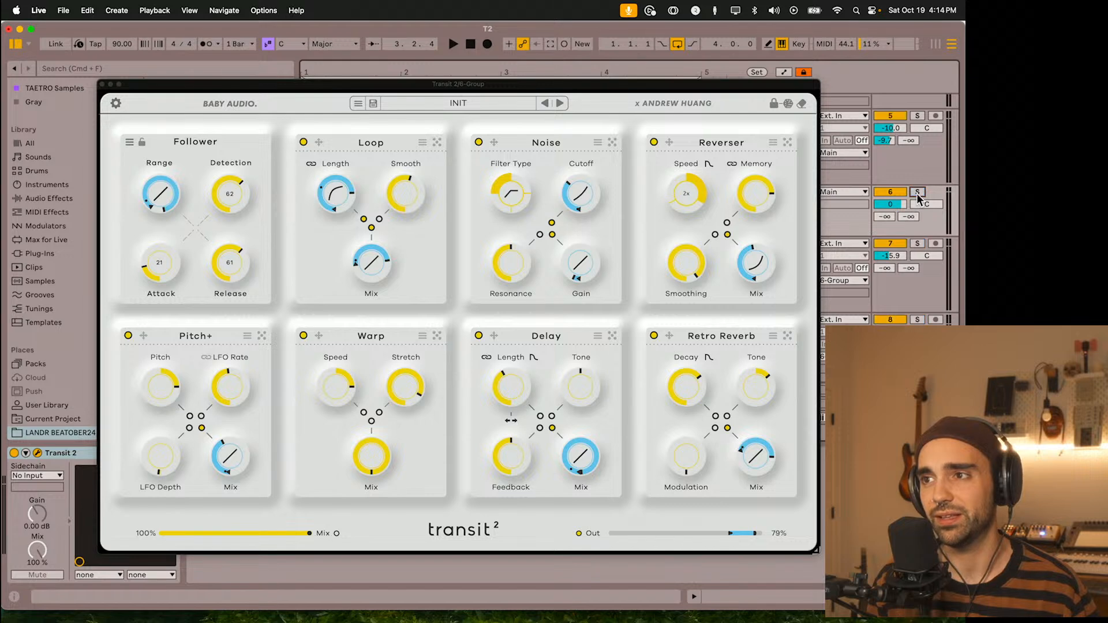
pyautogui.press('space')
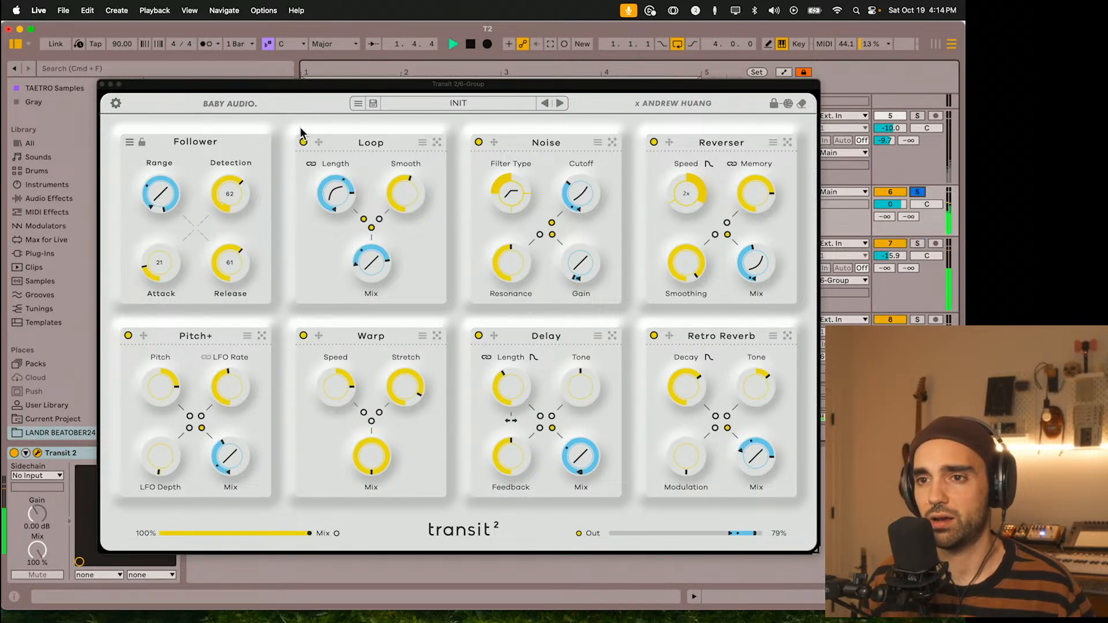
# Step: While the drum group plays, turn off Transit 2's Warp and Loop modules and set Follower Detection to 21, Attack to 0 and Release to 7
pyautogui.click(303, 337)
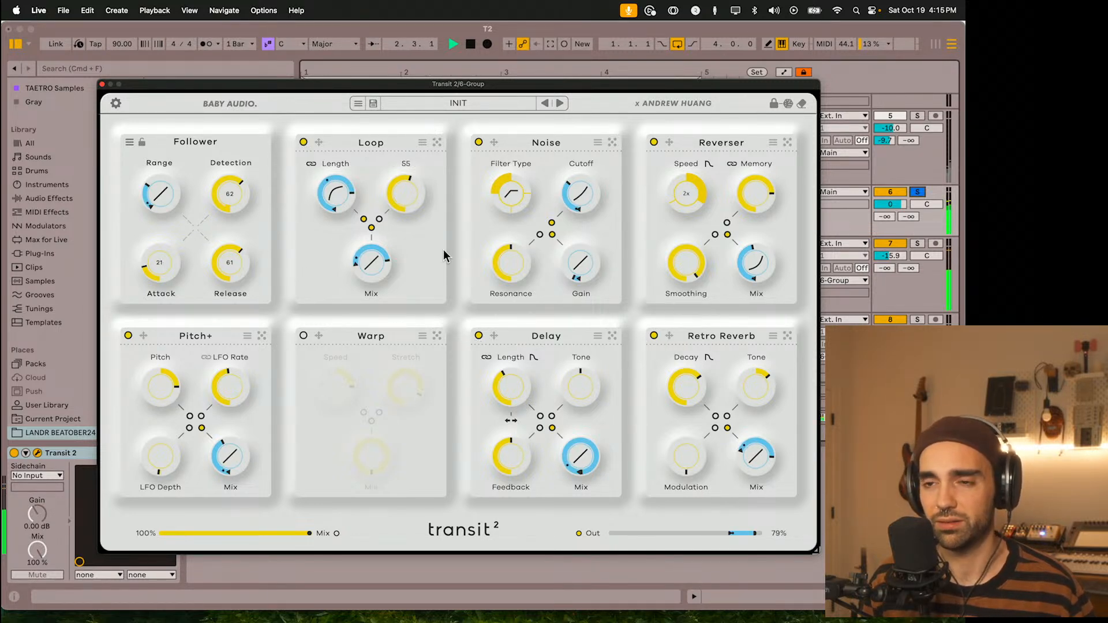
pyautogui.click(478, 337)
pyautogui.click(479, 336)
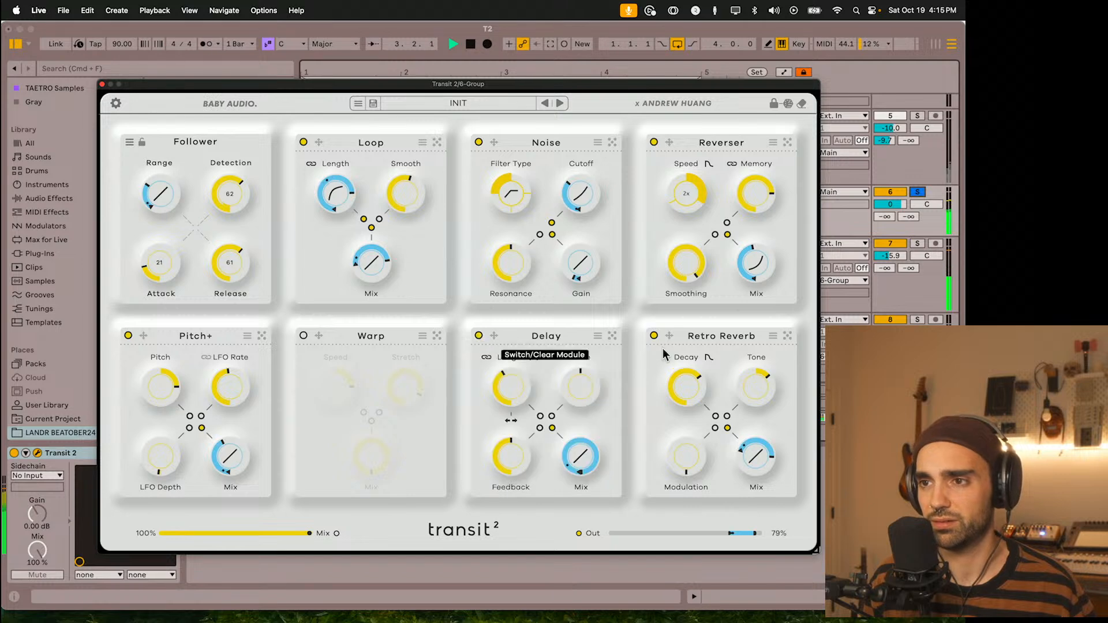
pyautogui.click(654, 337)
pyautogui.click(303, 143)
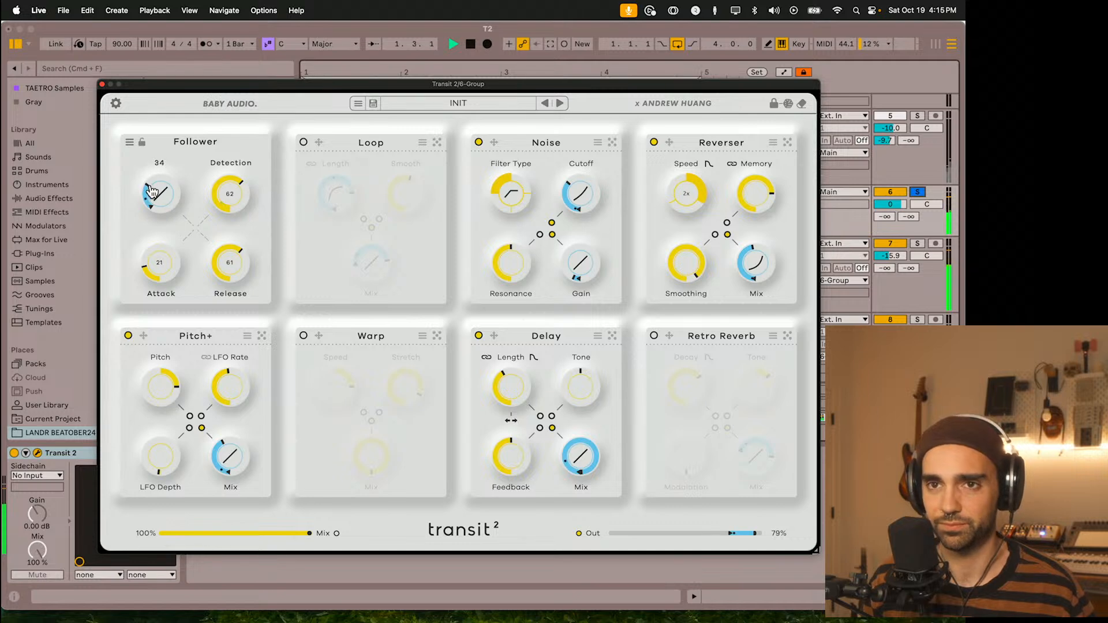
pyautogui.click(479, 336)
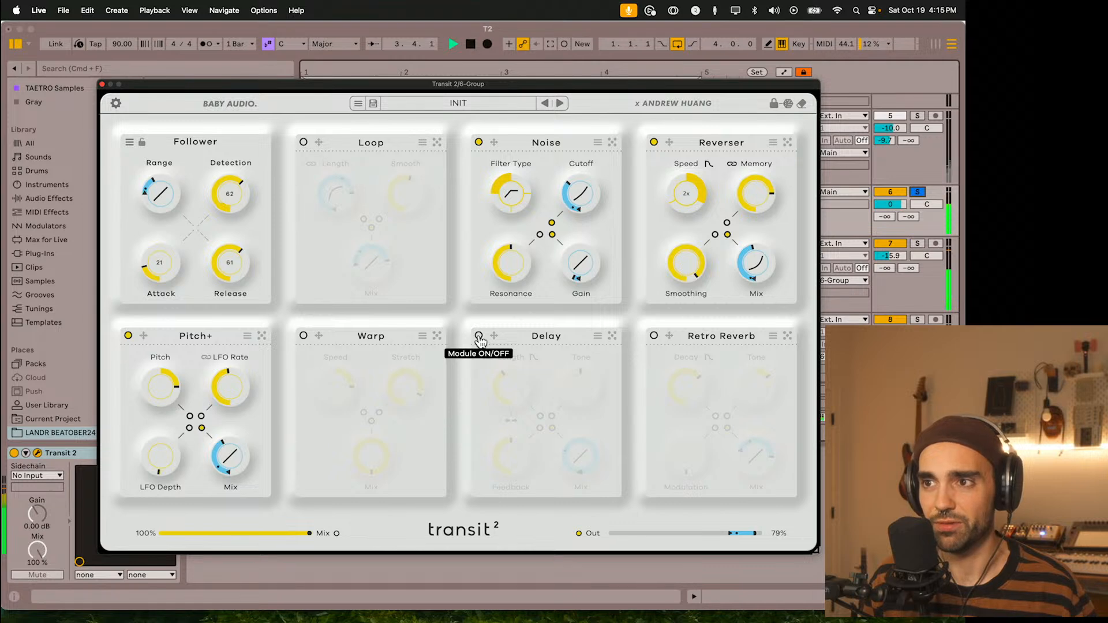
pyautogui.click(478, 336)
pyautogui.click(654, 336)
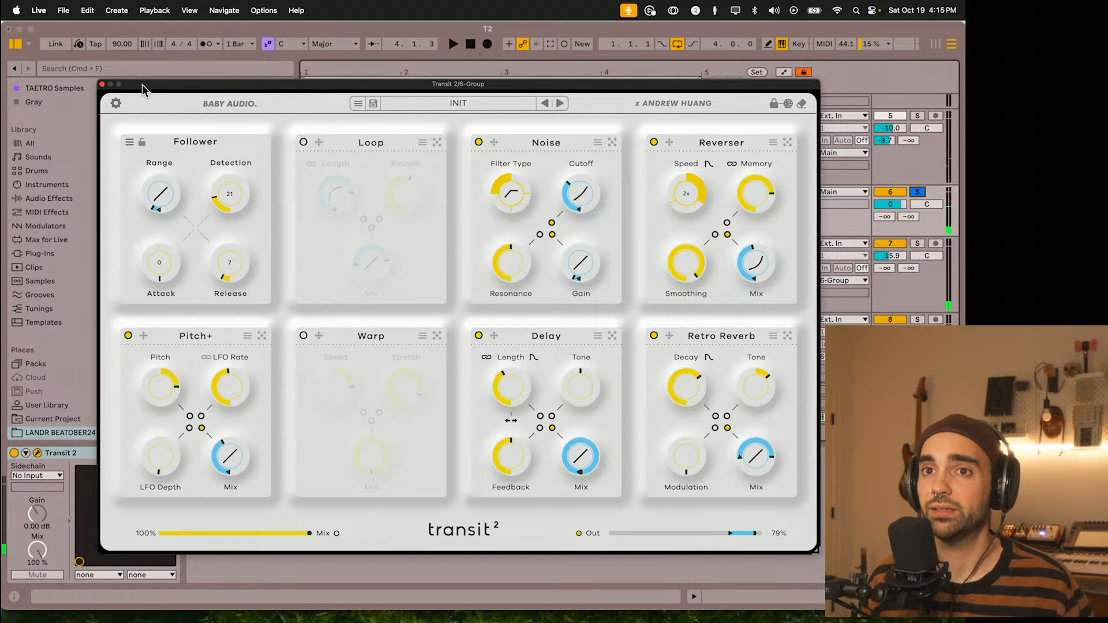
# Step: Close the Transit 2 window and delete the device from the drum group
pyautogui.click(102, 85)
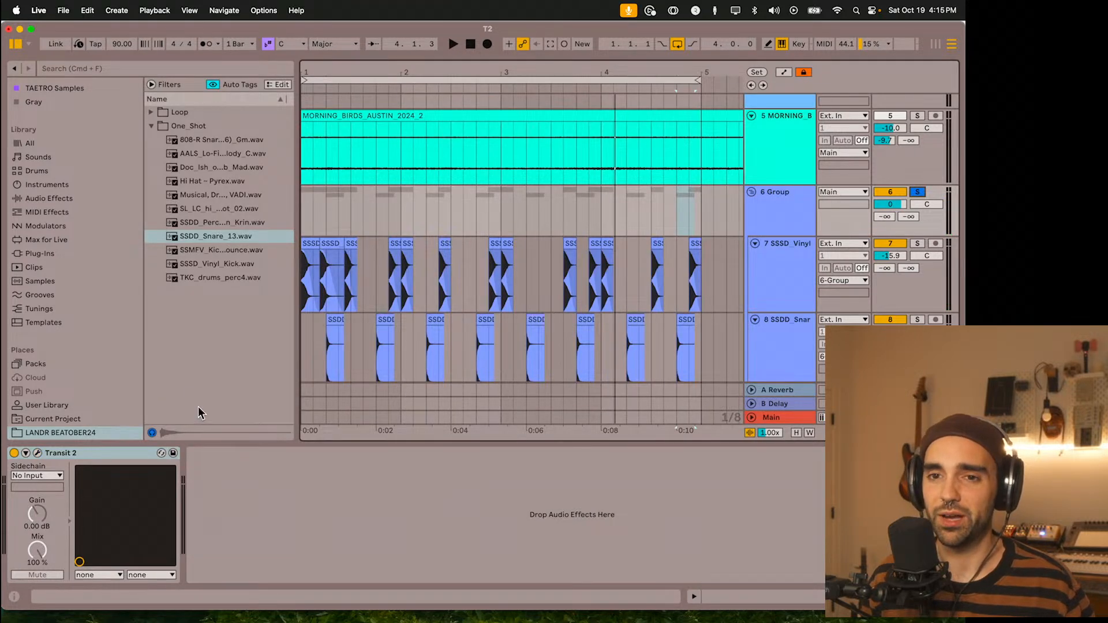
pyautogui.click(38, 454)
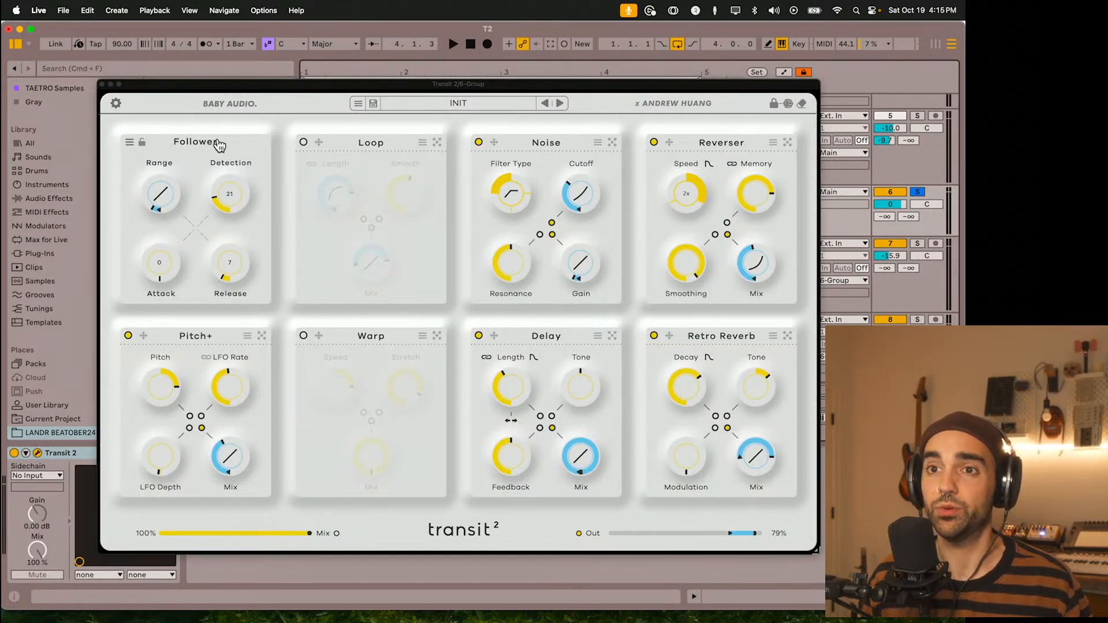
pyautogui.click(38, 454)
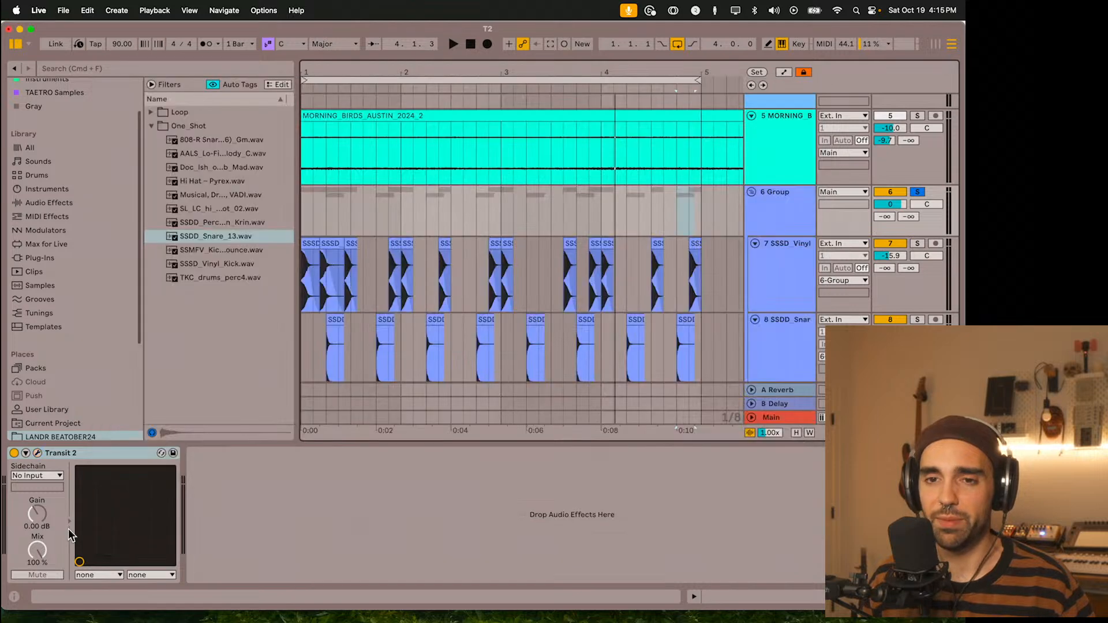
pyautogui.click(105, 453)
pyautogui.press('Delete')
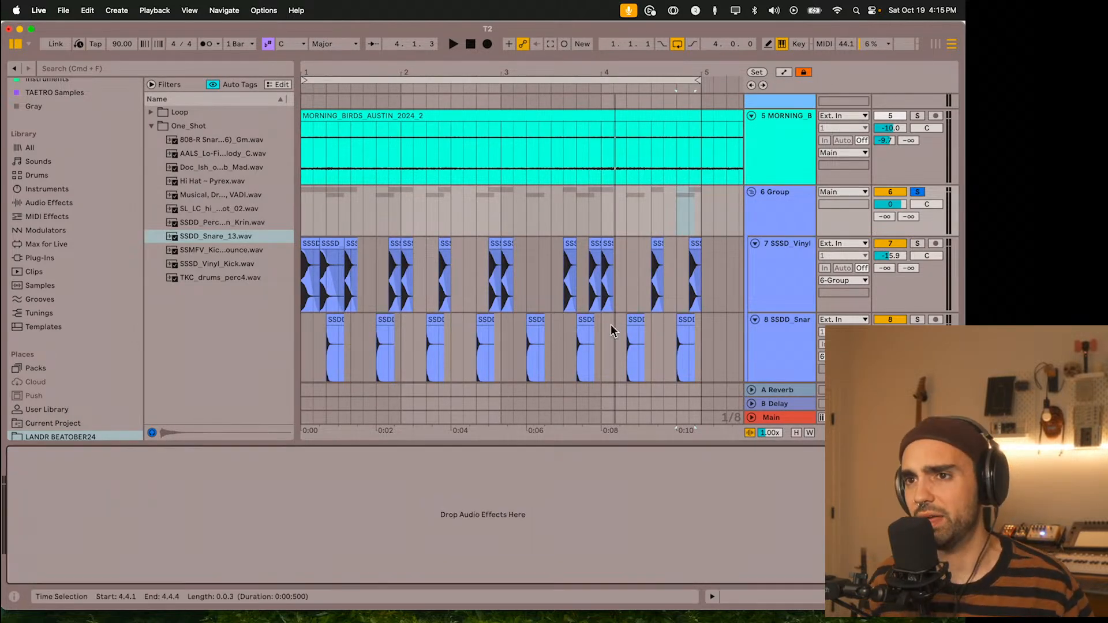
# Step: Solo and play the 3 E-Piano Classic track, and hide the browser to widen the arrangement
pyautogui.scroll(3, 611, 323)
pyautogui.scroll(3, 610, 321)
pyautogui.click(916, 192)
pyautogui.press('space')
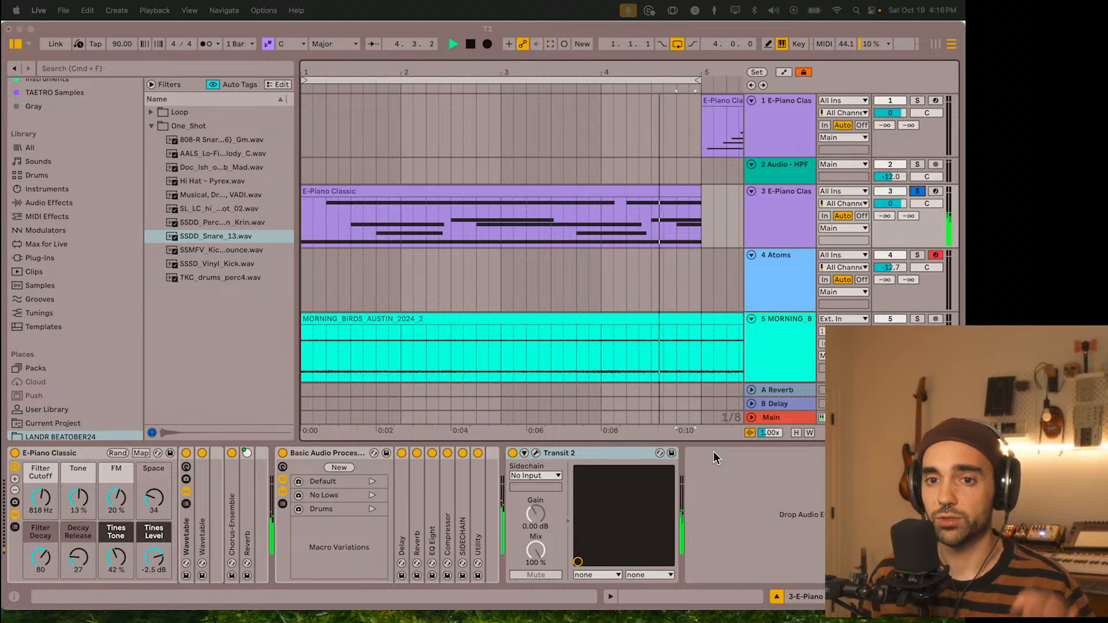
pyautogui.click(16, 44)
pyautogui.press('space')
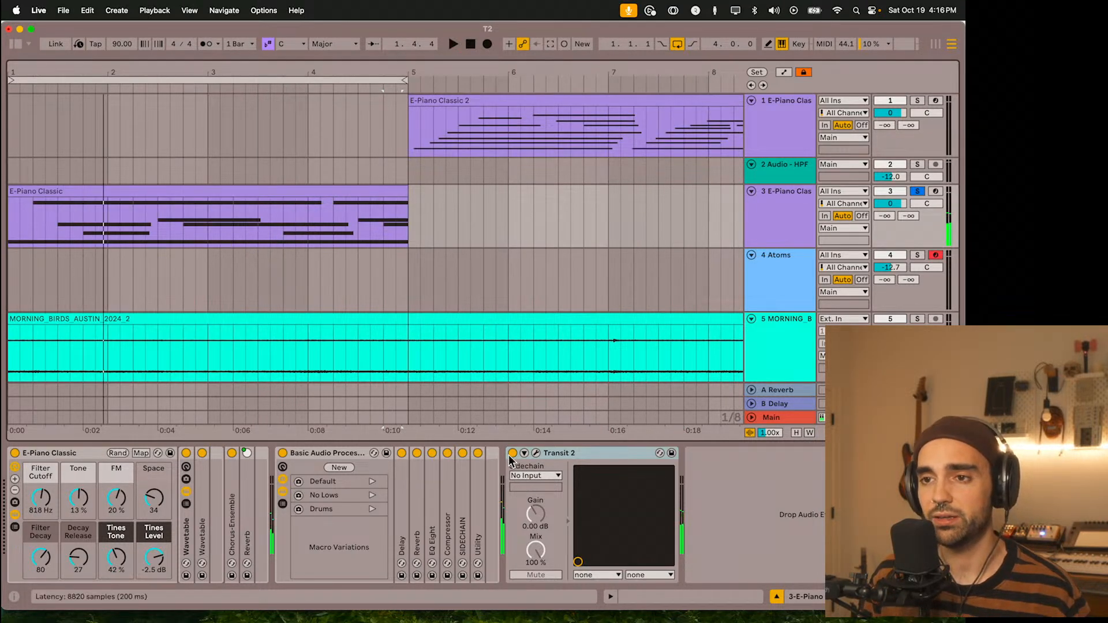
# Step: Play the soloed electric piano with Transit 2 bypassed and with it re-enabled to compare the sound
pyautogui.click(512, 454)
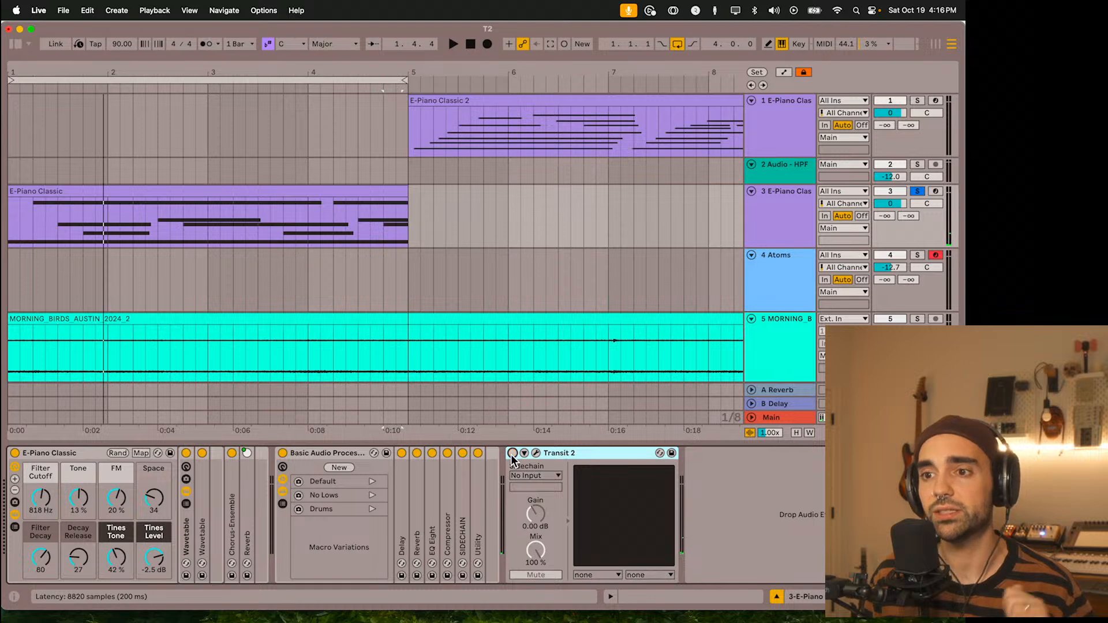
pyautogui.press('space')
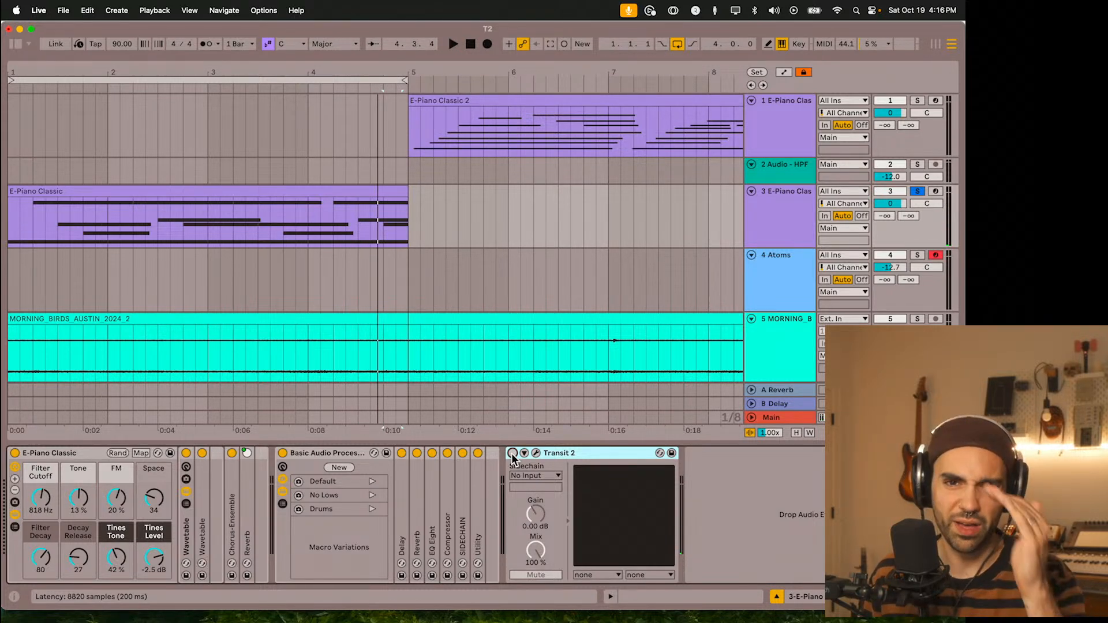
pyautogui.click(513, 454)
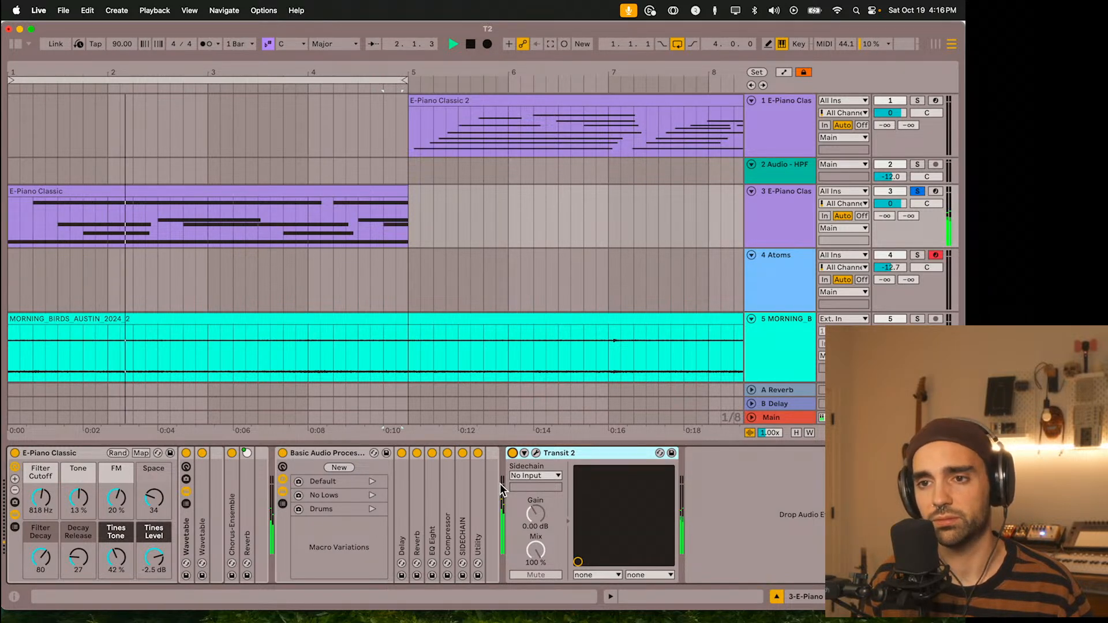
# Step: Set the amp envelope attack to 0.00 ms in the electric piano's second Wavetable and collapse the device
pyautogui.doubleClick(202, 474)
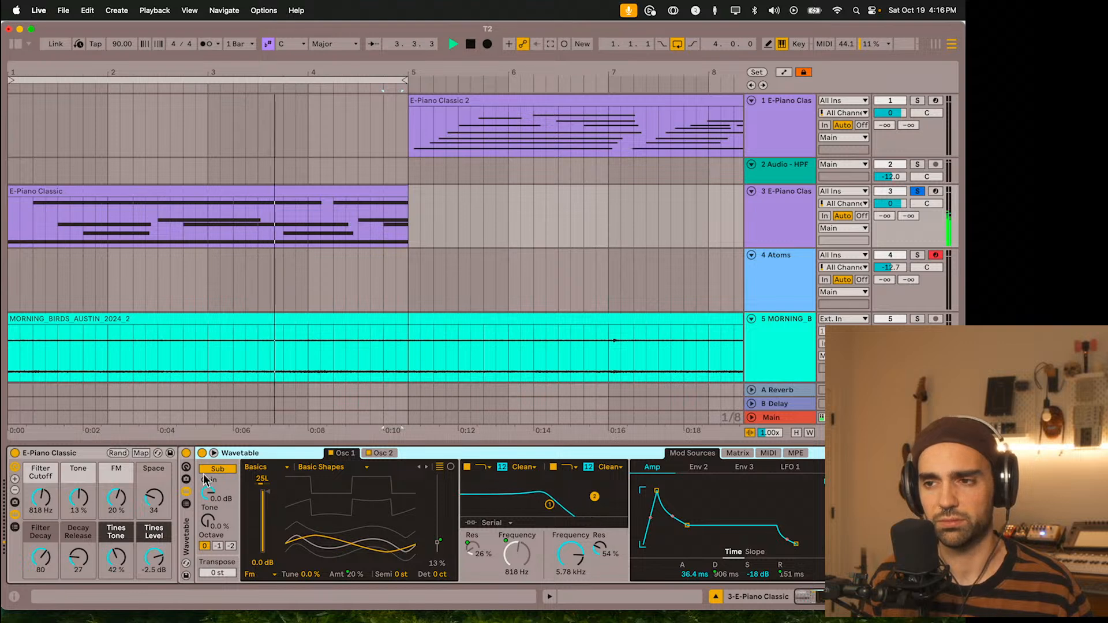
pyautogui.moveTo(657, 491); pyautogui.dragTo(642, 490)
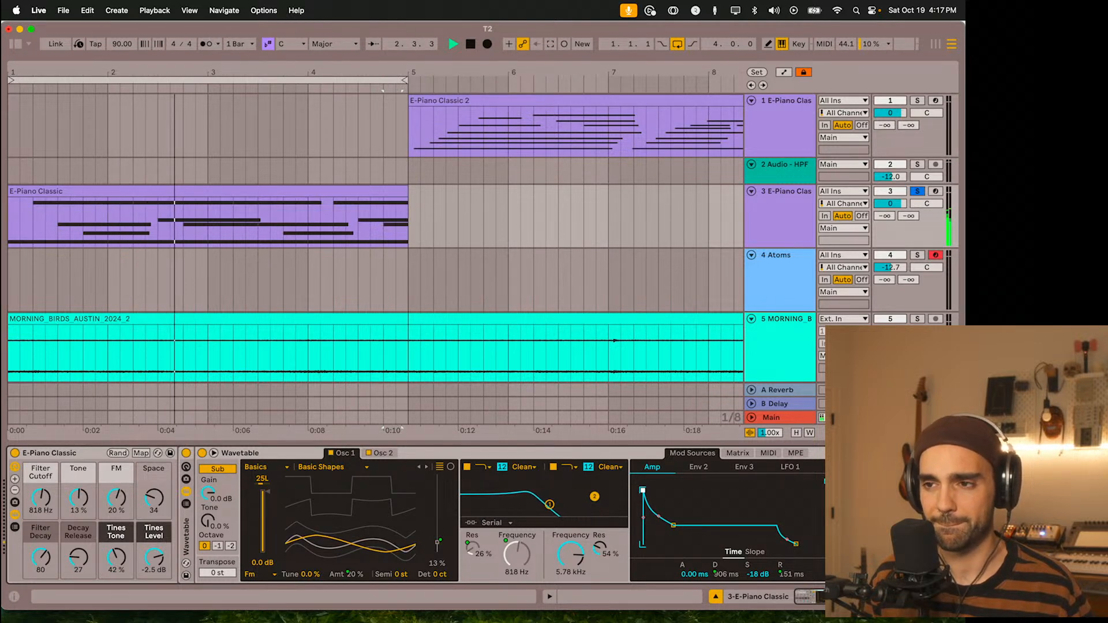
pyautogui.doubleClick(526, 452)
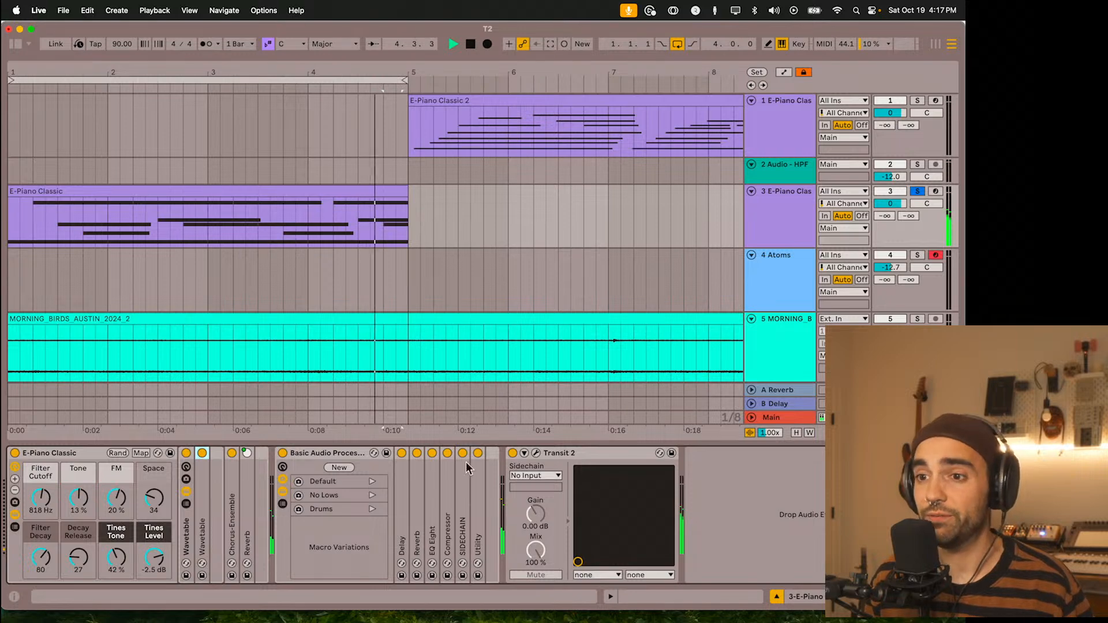
# Step: Open Transit 2 on the electric piano track and switch its modulation mode from Follower to Sidechain
pyautogui.click(537, 455)
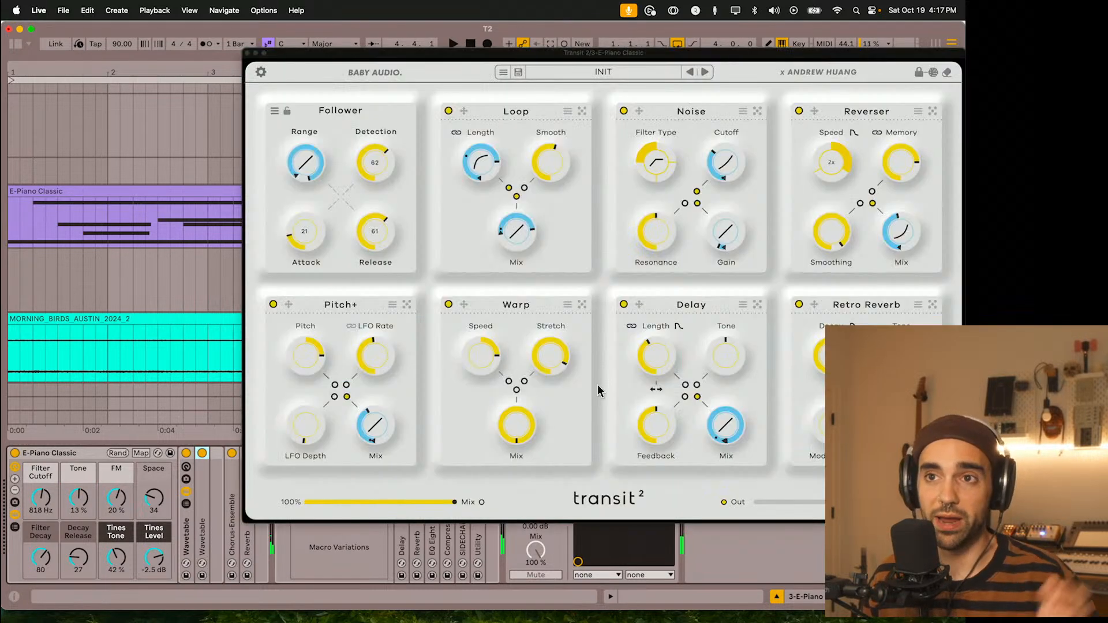
pyautogui.click(276, 110)
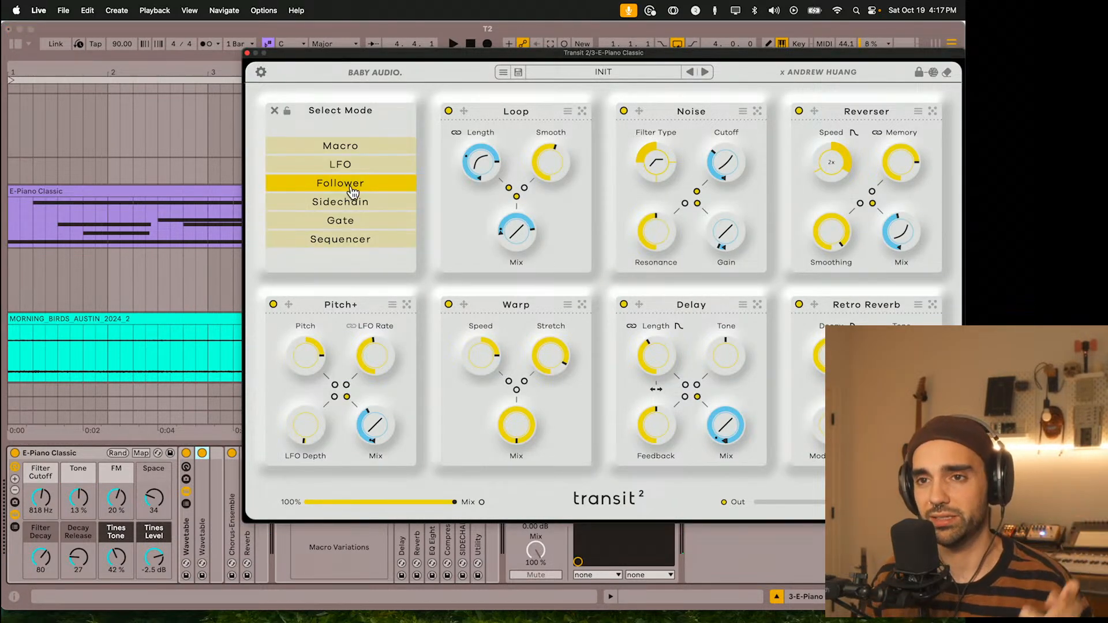
pyautogui.click(363, 205)
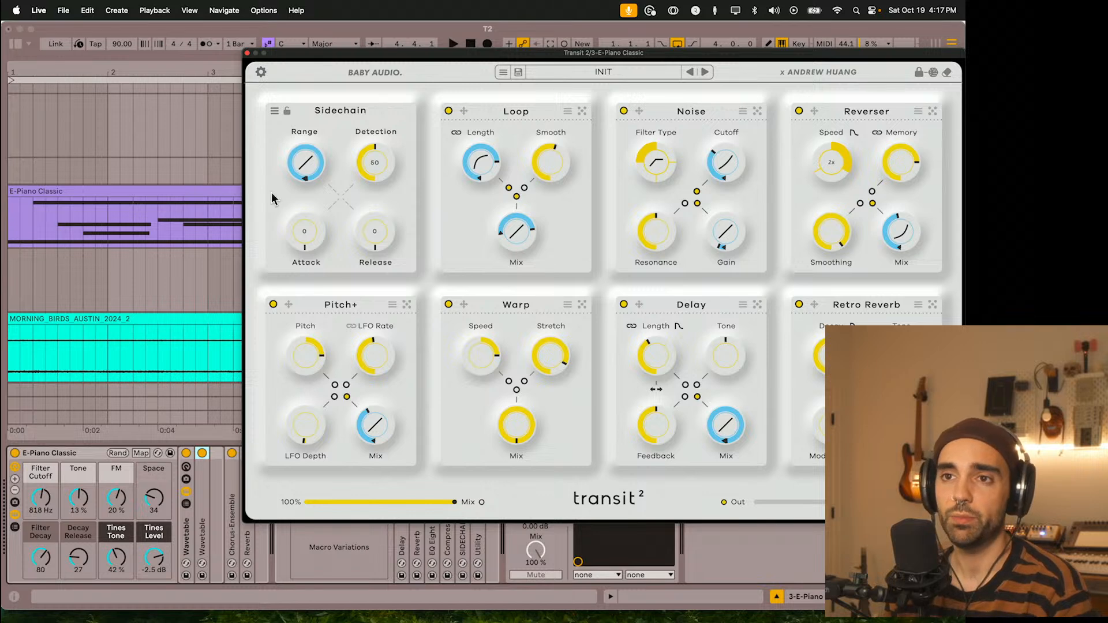
pyautogui.moveTo(338, 53); pyautogui.dragTo(319, 59)
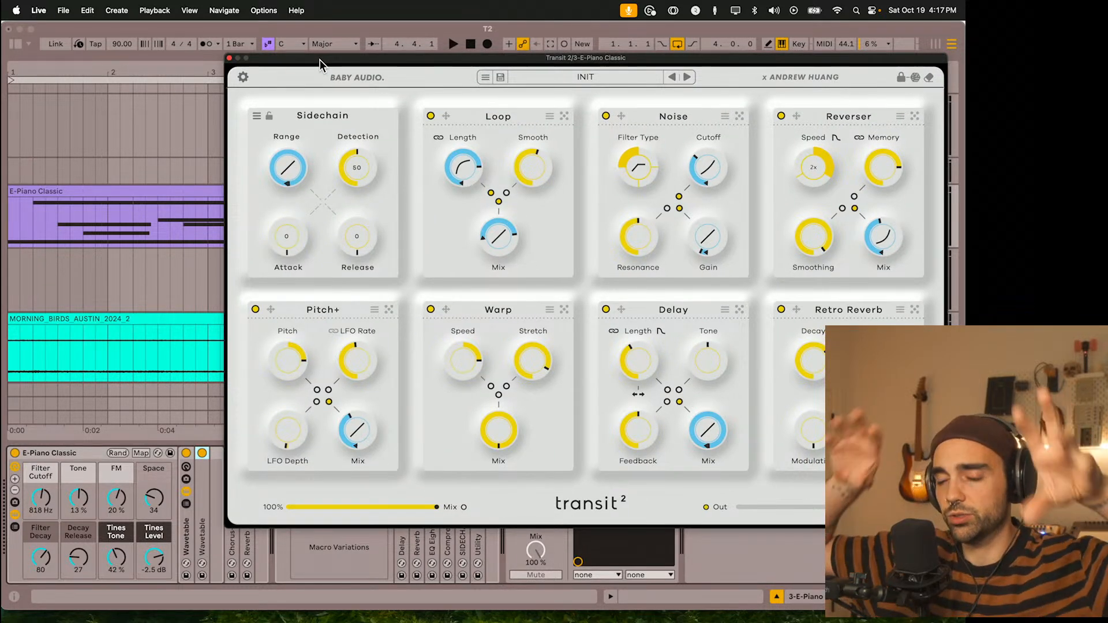
# Step: Close the Transit 2 window and review the tracks available as the device's sidechain input
pyautogui.click(229, 58)
pyautogui.click(524, 454)
pyautogui.click(525, 453)
pyautogui.click(534, 475)
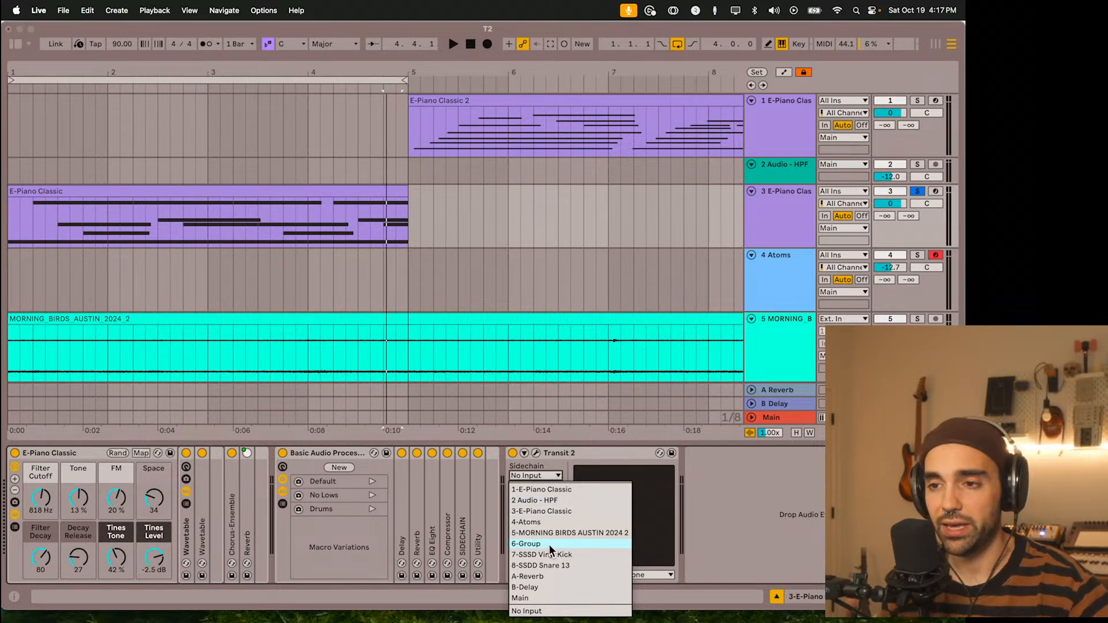
pyautogui.click(545, 472)
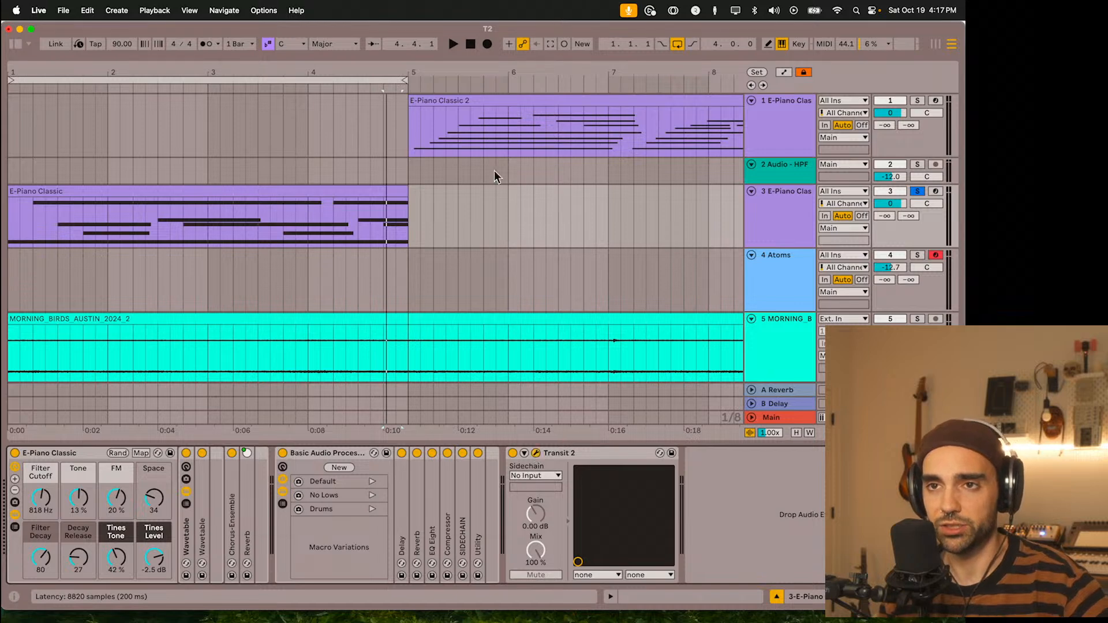
# Step: Reopen Transit 2, switch its modulation mode to Gate and trigger the 2 and 4 divisions while the electric piano plays
pyautogui.click(536, 453)
pyautogui.moveTo(340, 61); pyautogui.dragTo(273, 72)
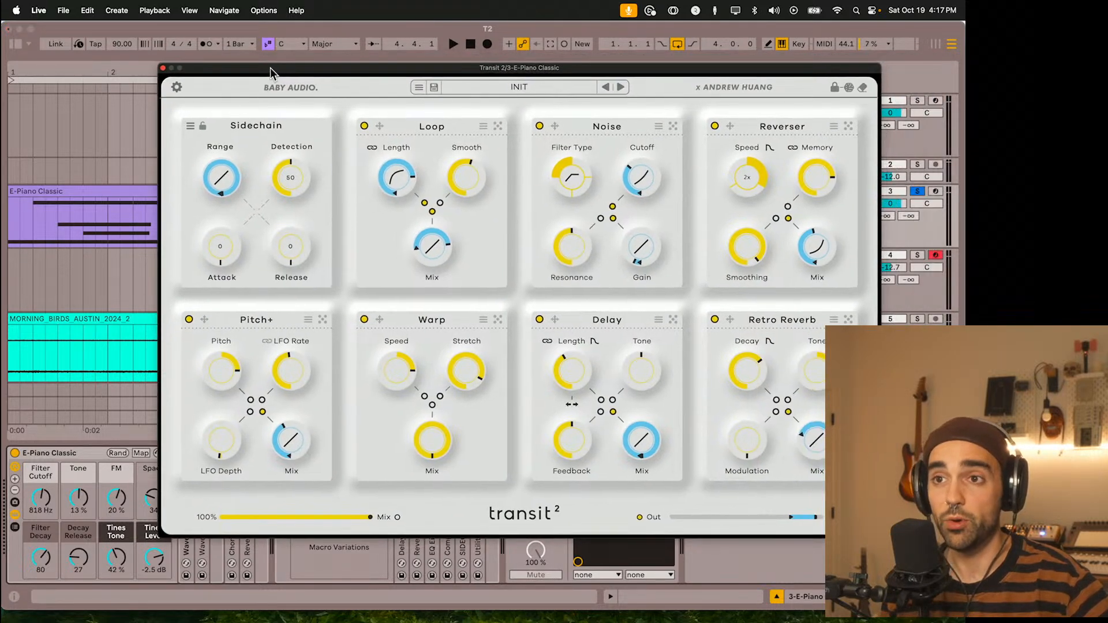
pyautogui.click(191, 126)
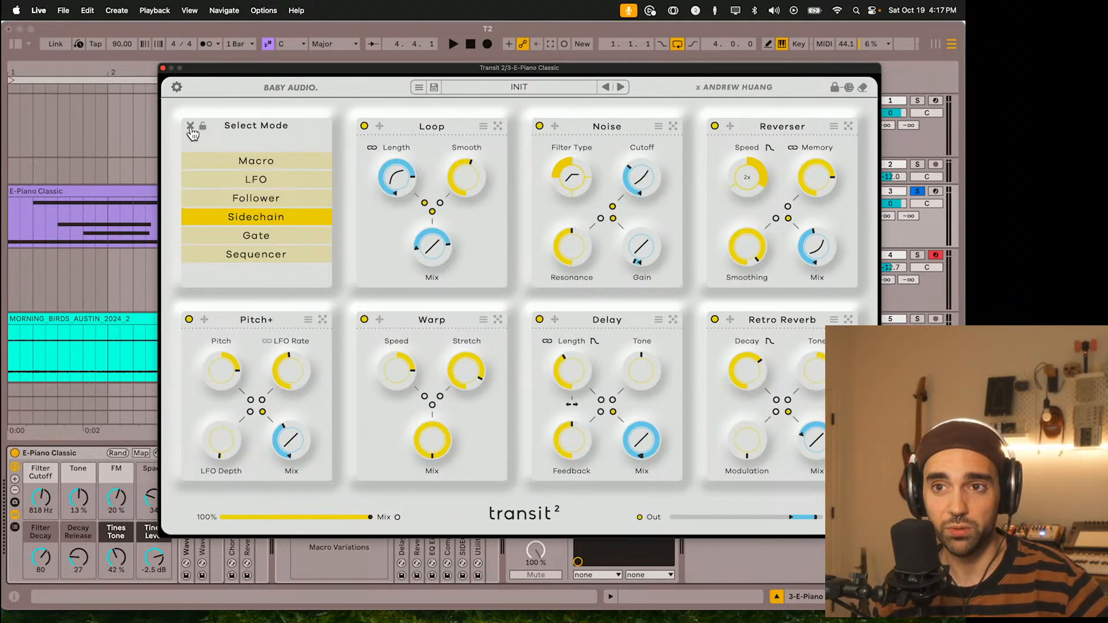
pyautogui.click(274, 242)
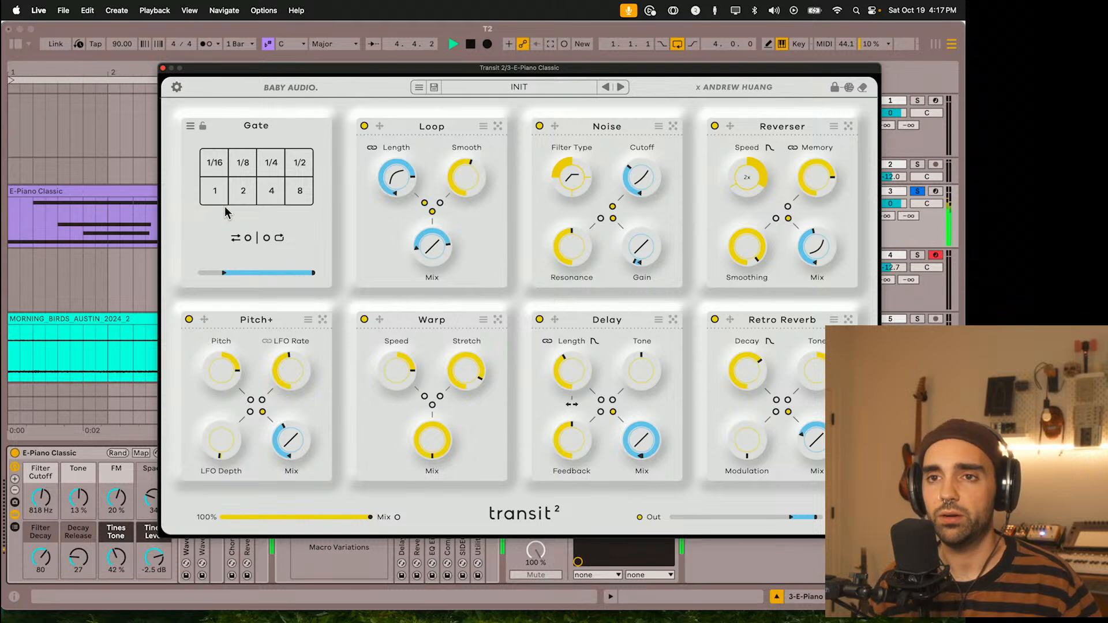
pyautogui.click(243, 195)
pyautogui.click(243, 197)
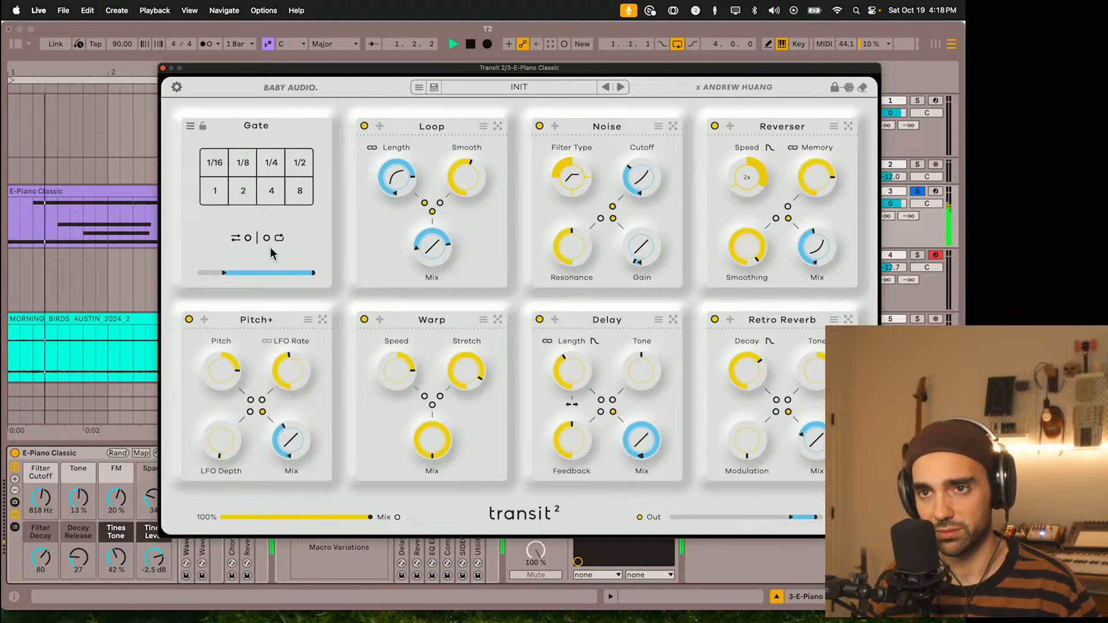
pyautogui.click(274, 198)
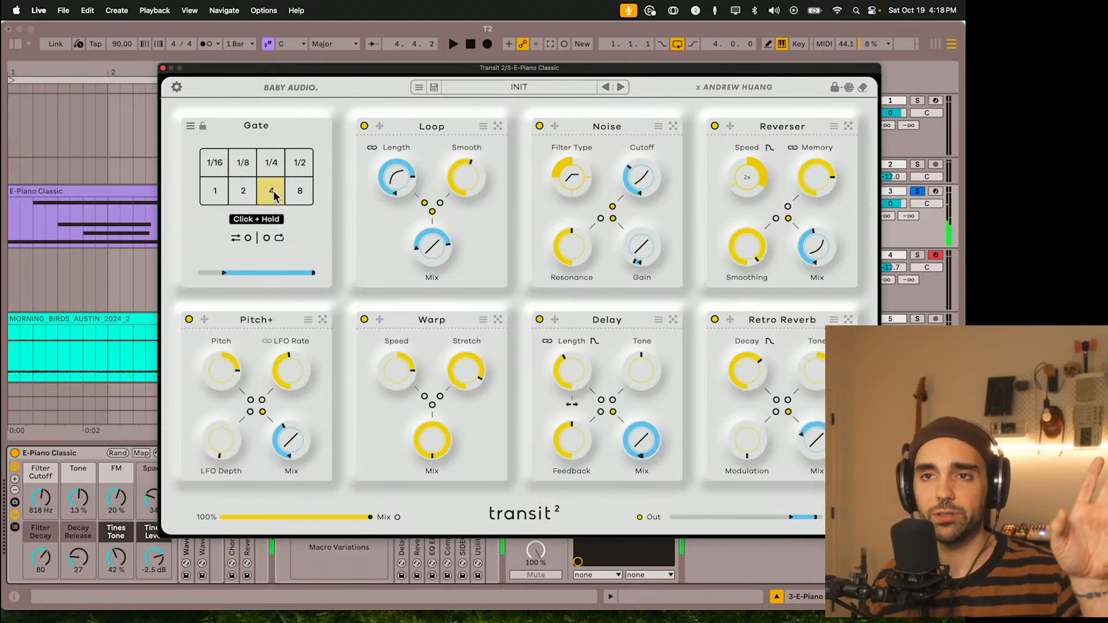
# Step: Switch Transit 2's modulation mode to Macro and on to Sequencer with the 4 division active, and play the electric piano
pyautogui.click(191, 126)
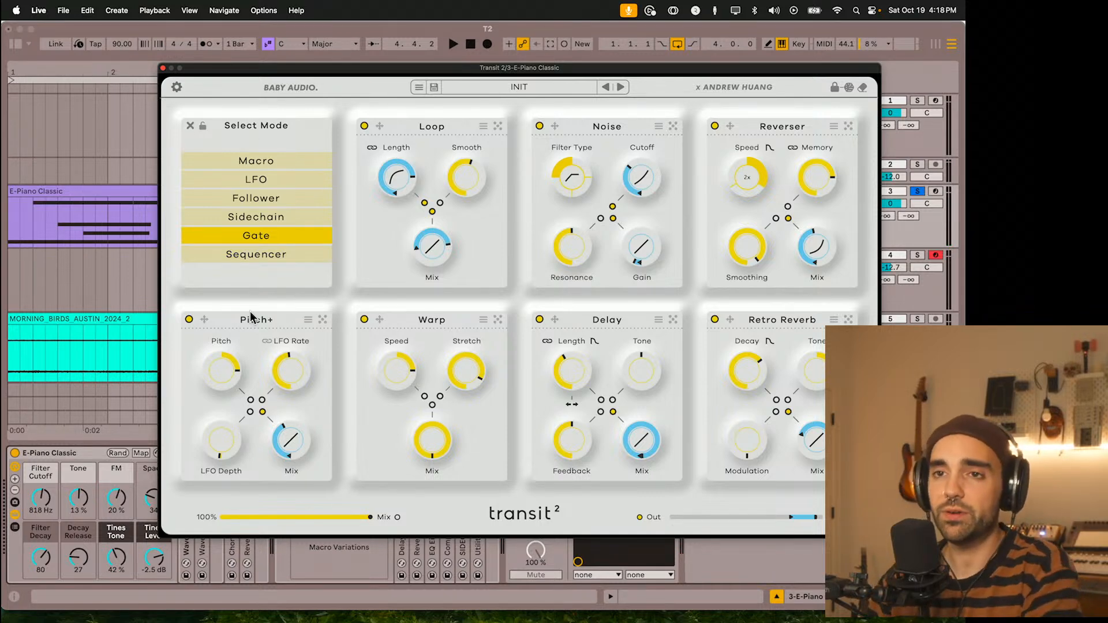
pyautogui.click(257, 162)
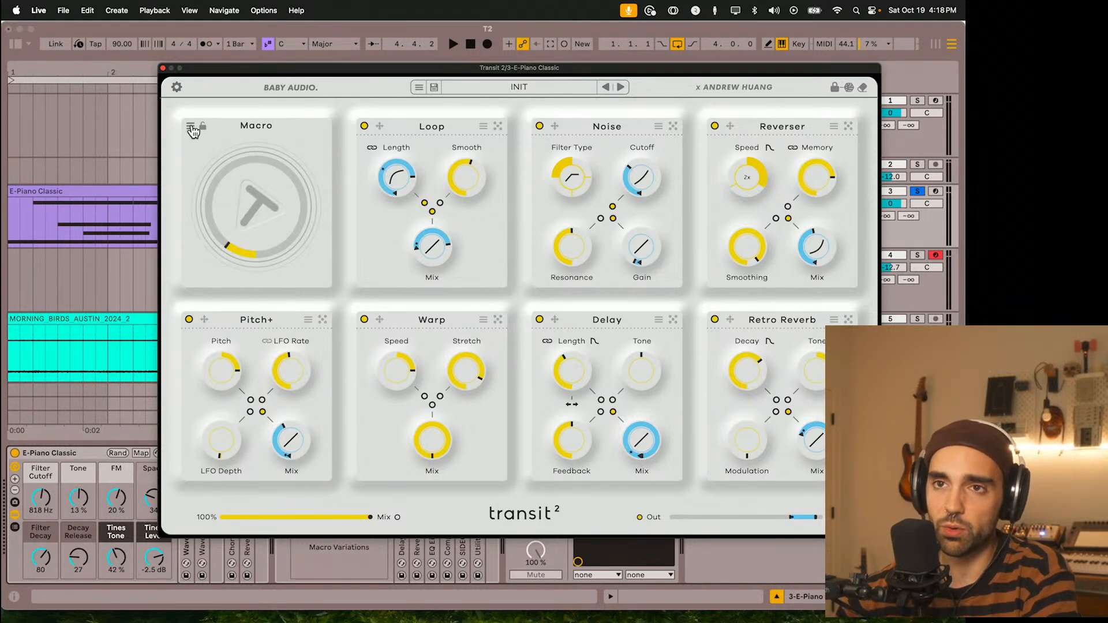
pyautogui.click(191, 125)
pyautogui.click(270, 252)
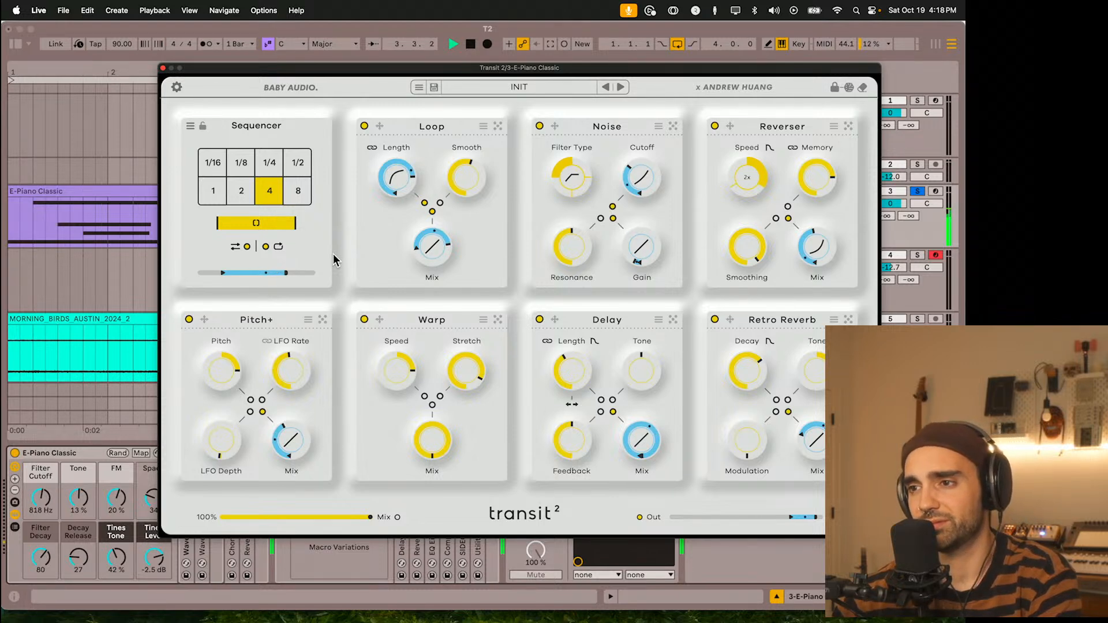
# Step: Clear the electric piano's solo so all tracks play together with the 6 Group drums during playback
pyautogui.moveTo(392, 76); pyautogui.dragTo(344, 67)
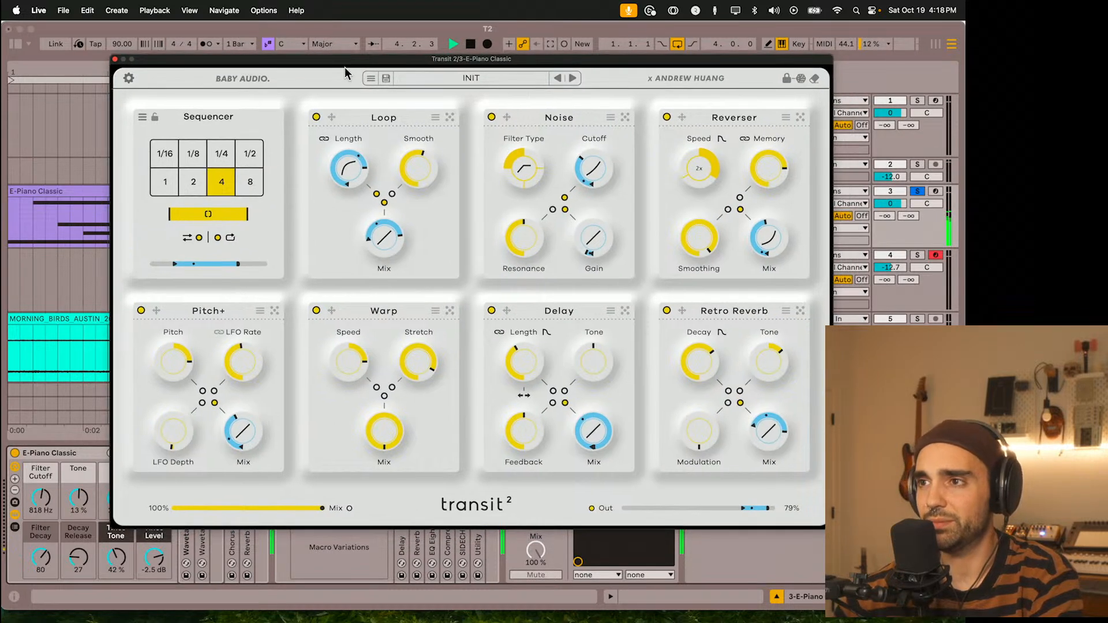
pyautogui.scroll(-8, 52, 309)
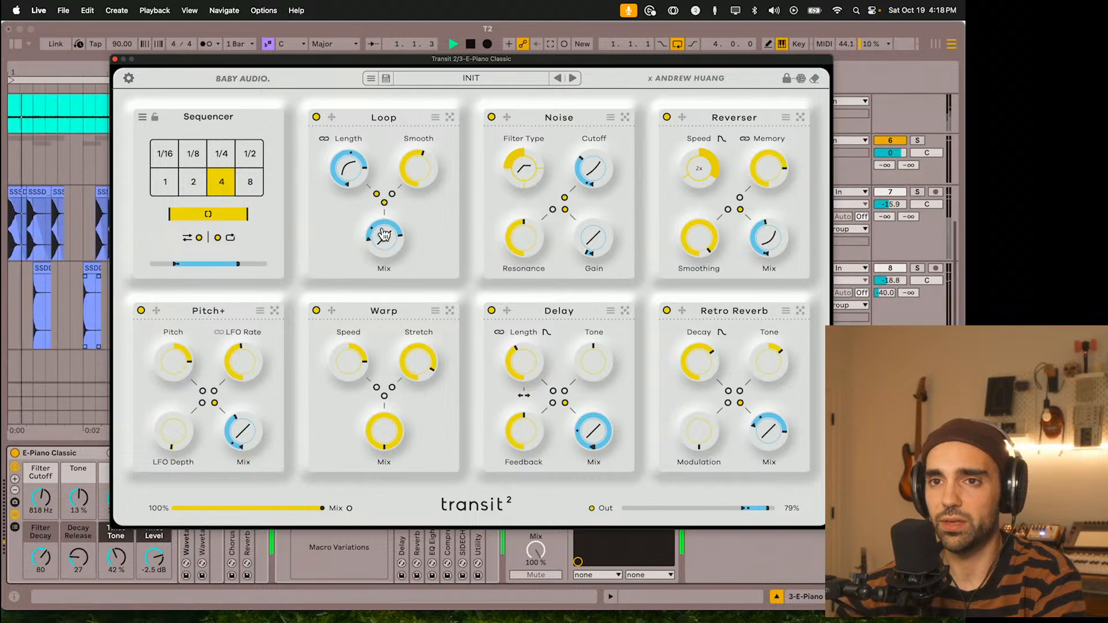
pyautogui.click(916, 140)
pyautogui.click(916, 141)
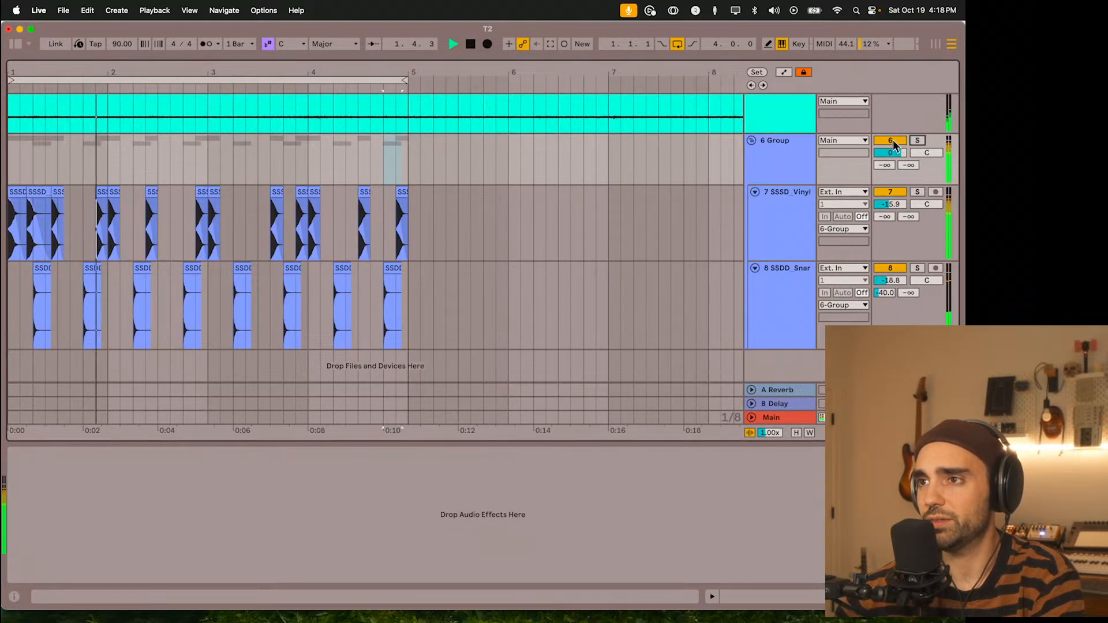
pyautogui.scroll(10, 893, 144)
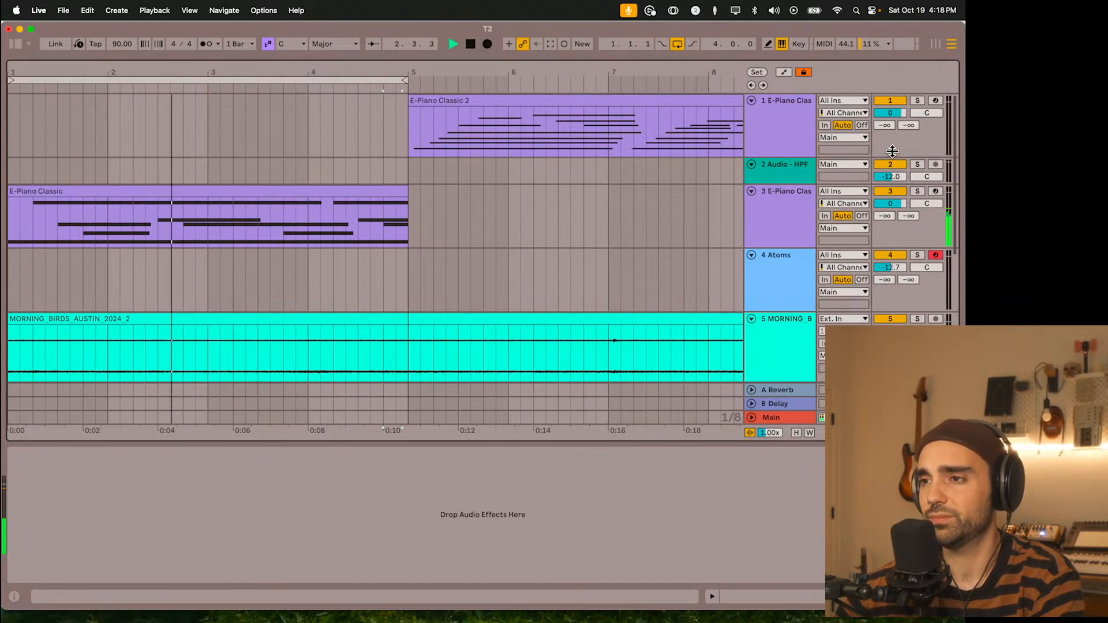
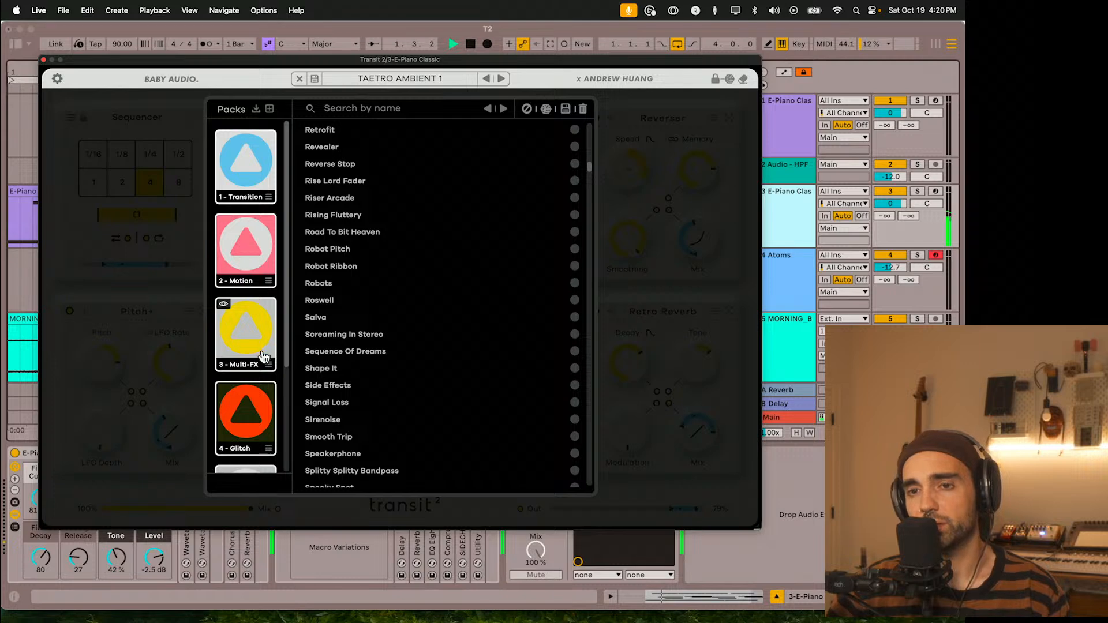
# Step: Look through the packs in Transit 2's preset browser, close the plug-in window and review the 6 Group drum tracks
pyautogui.scroll(-3, 264, 356)
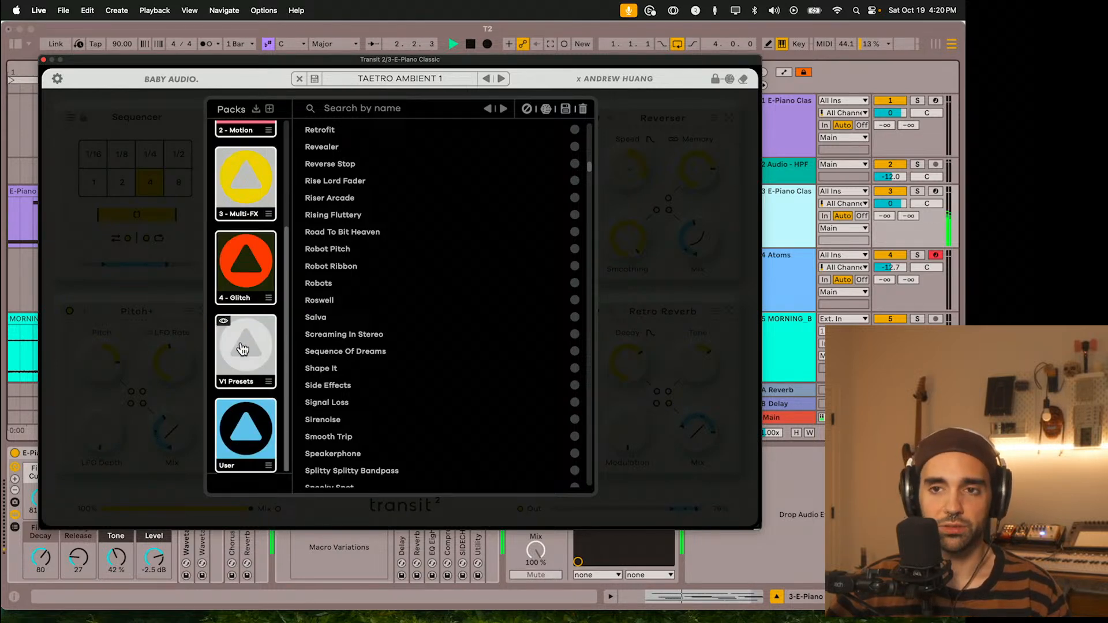
pyautogui.scroll(2, 254, 346)
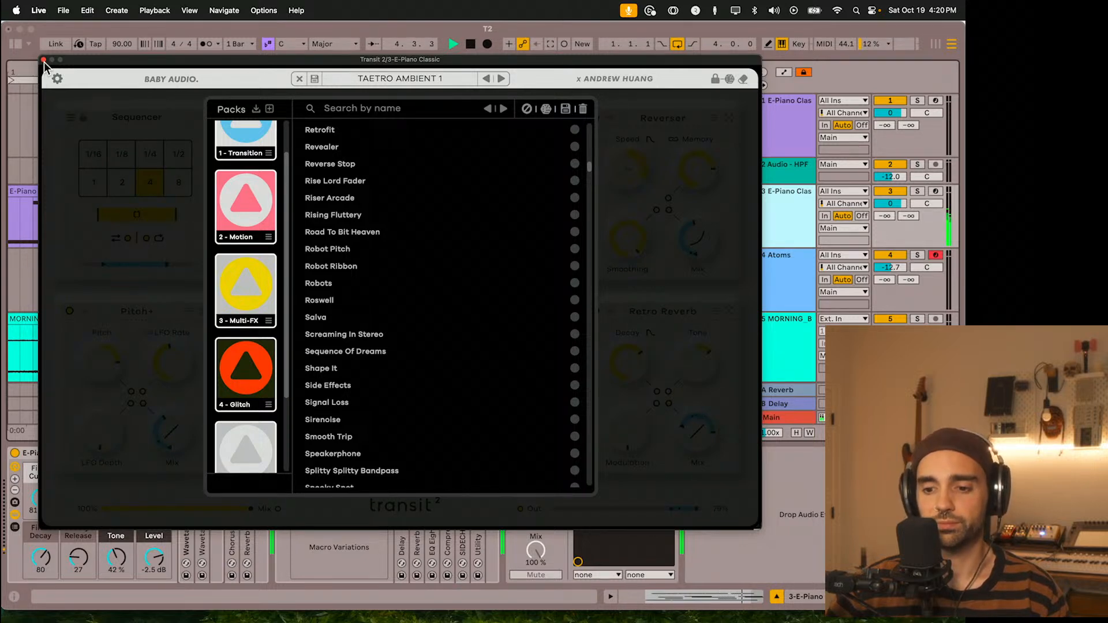
pyautogui.click(43, 60)
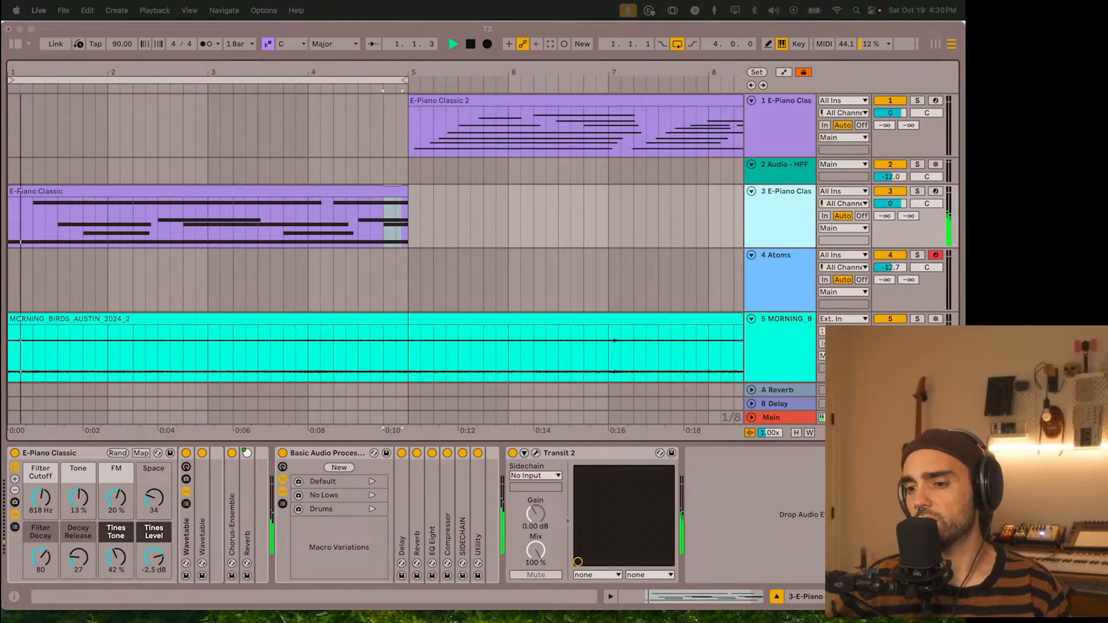
pyautogui.scroll(-5, 883, 311)
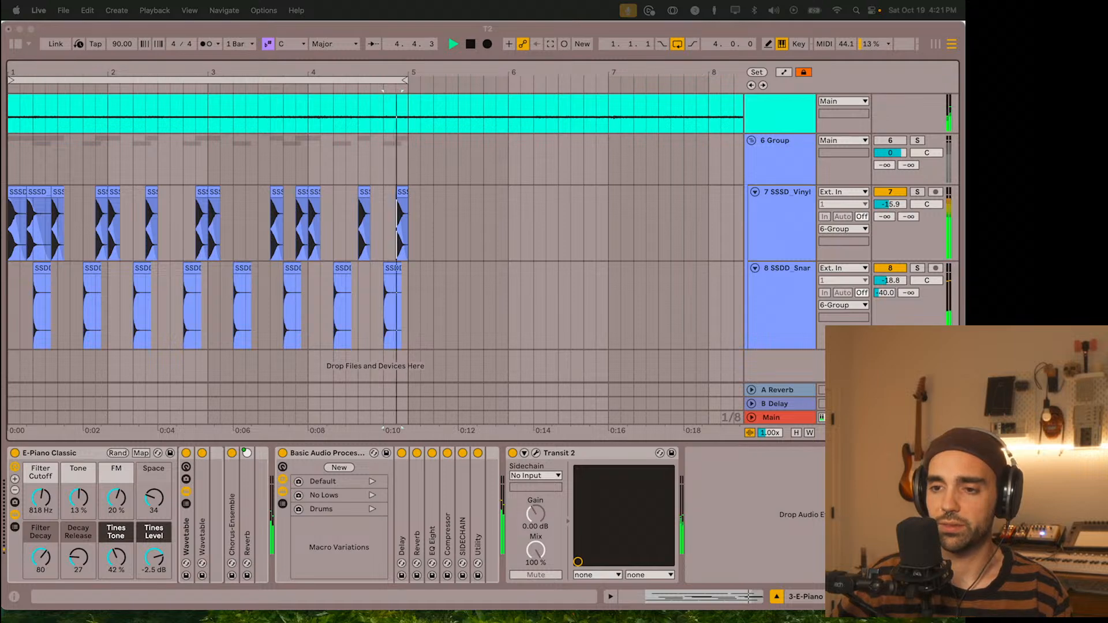
# Step: Switch to Chrome and examine the Transit 2 product page's intro price, upgrade, bundle and free trial options and press reviews
pyautogui.moveTo(522, 559); pyautogui.dragTo(330, 23)
pyautogui.scroll(-1, 341, 263)
pyautogui.scroll(-1, 332, 259)
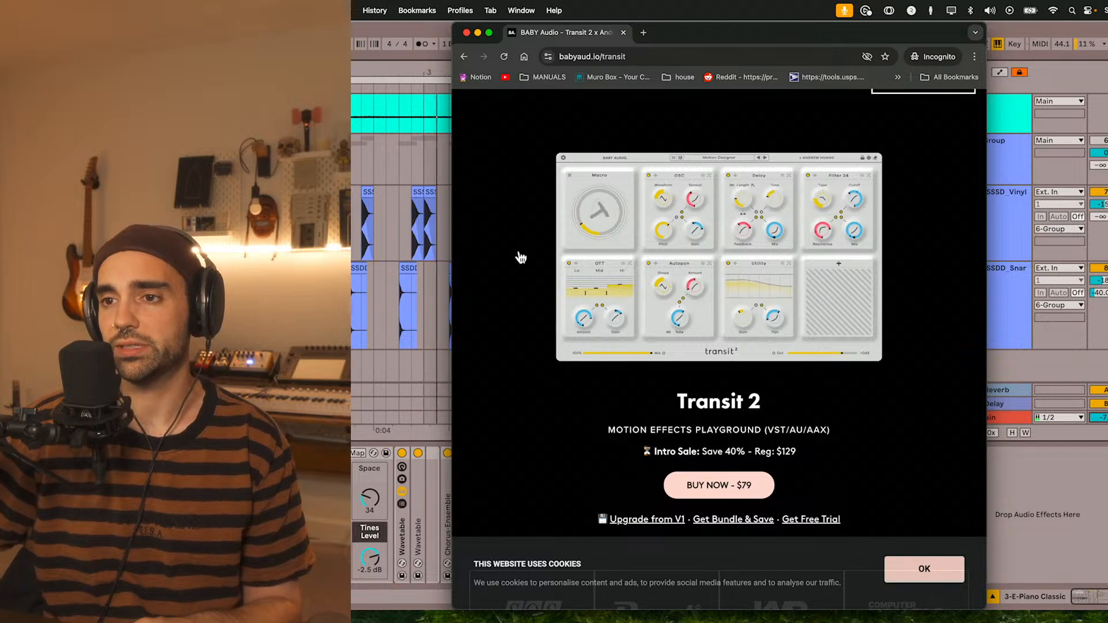
pyautogui.scroll(-1, 520, 277)
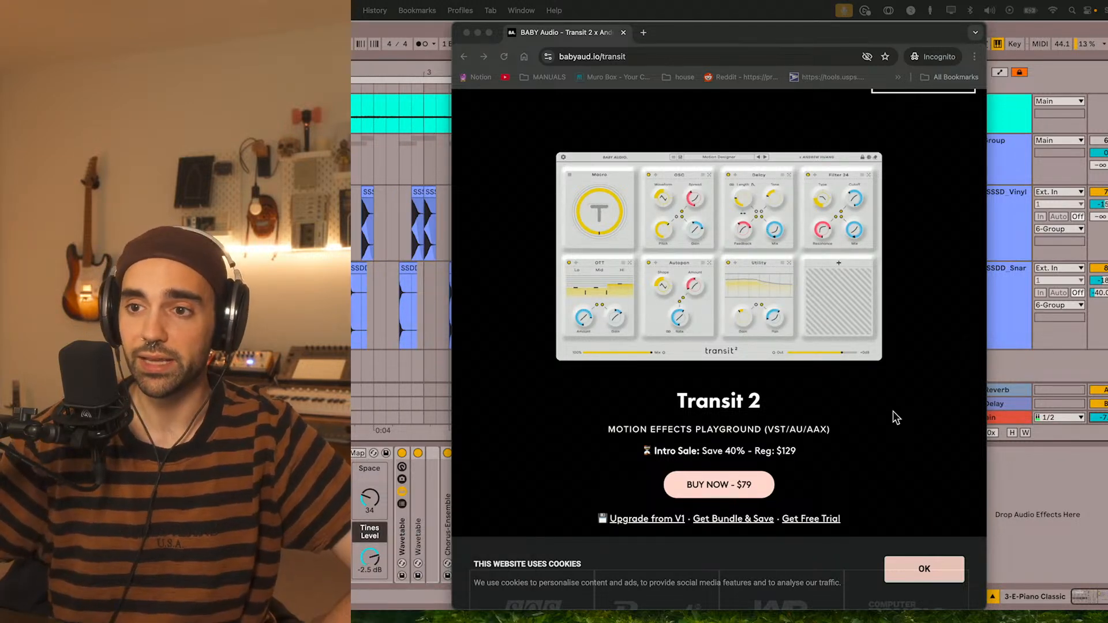
pyautogui.scroll(-3, 871, 431)
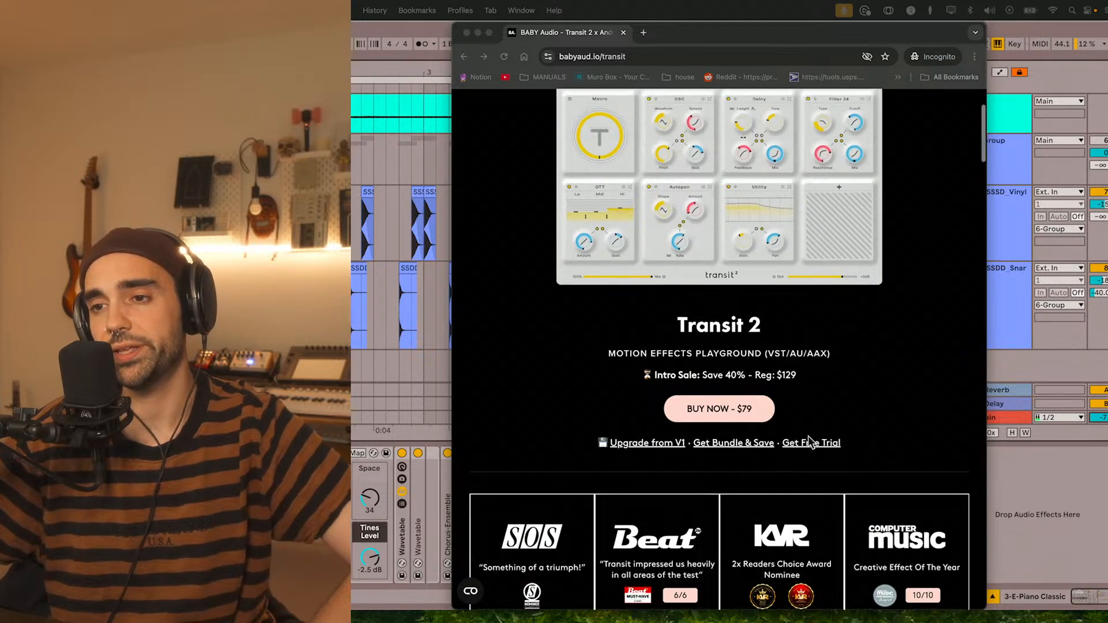
pyautogui.scroll(-2, 808, 435)
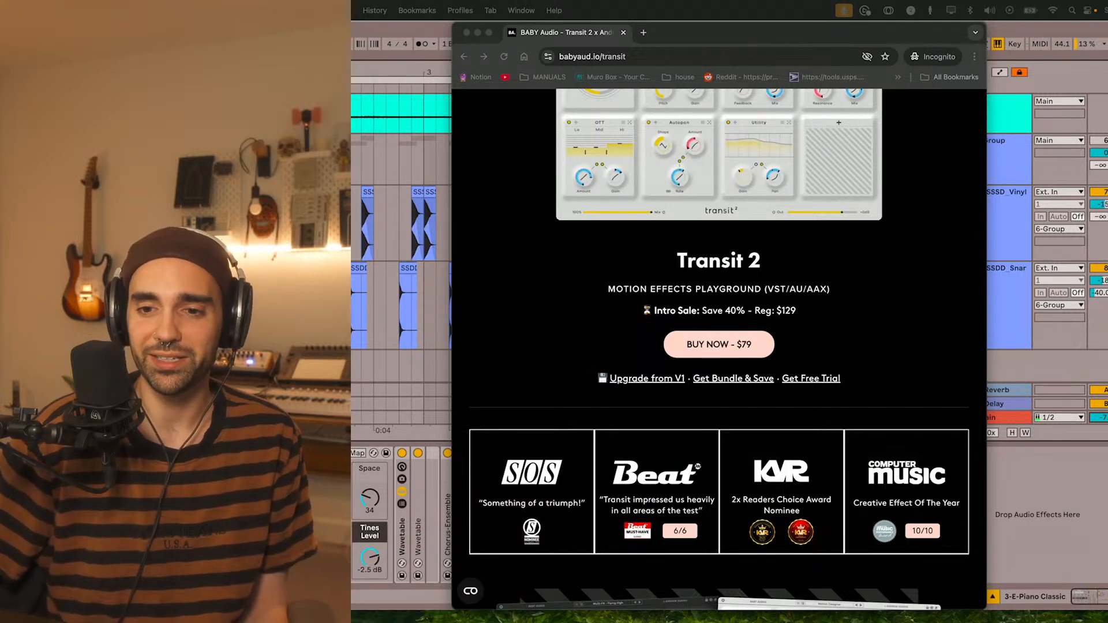
pyautogui.scroll(-1, 585, 394)
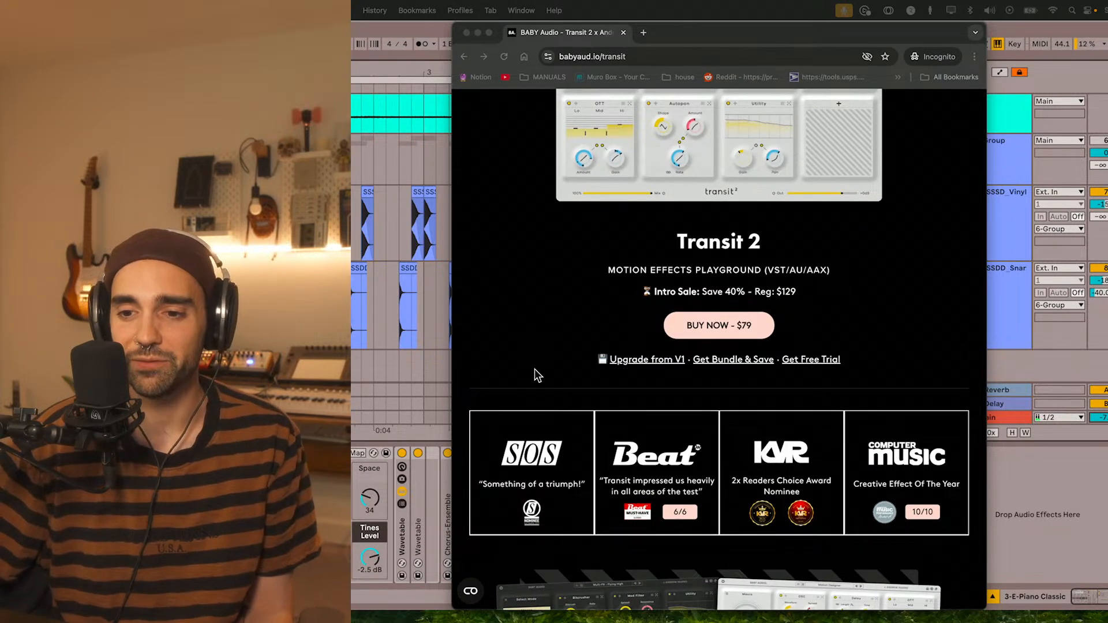
pyautogui.scroll(-5, 538, 369)
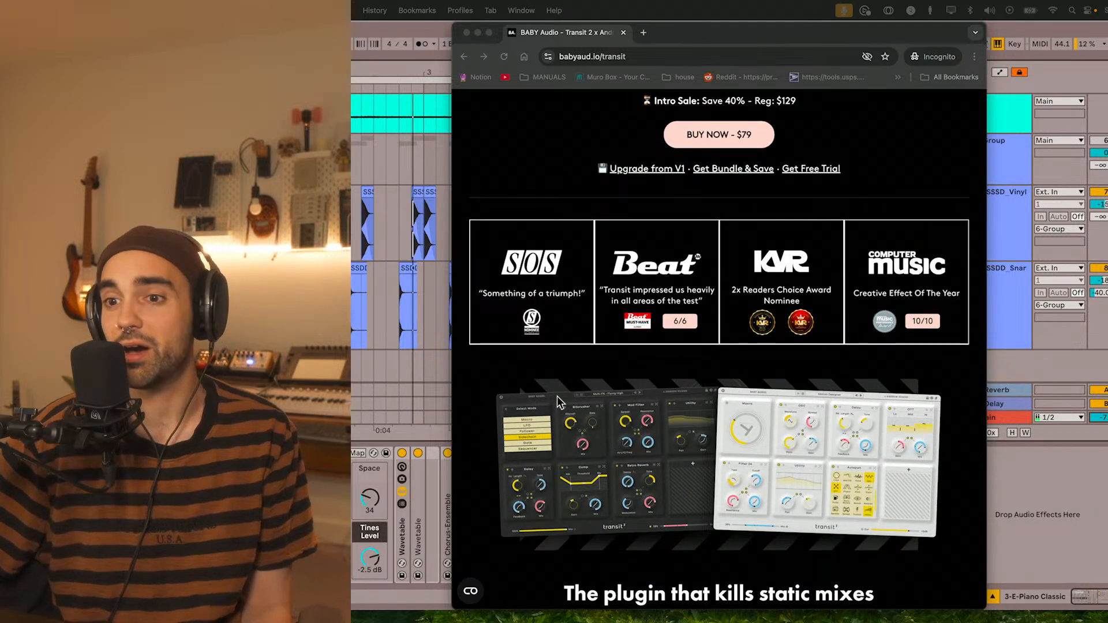
# Step: Read the Transit 2 page's plug-in introduction and continue past the demo video and motion modes to the version 2 news
pyautogui.scroll(-4, 559, 402)
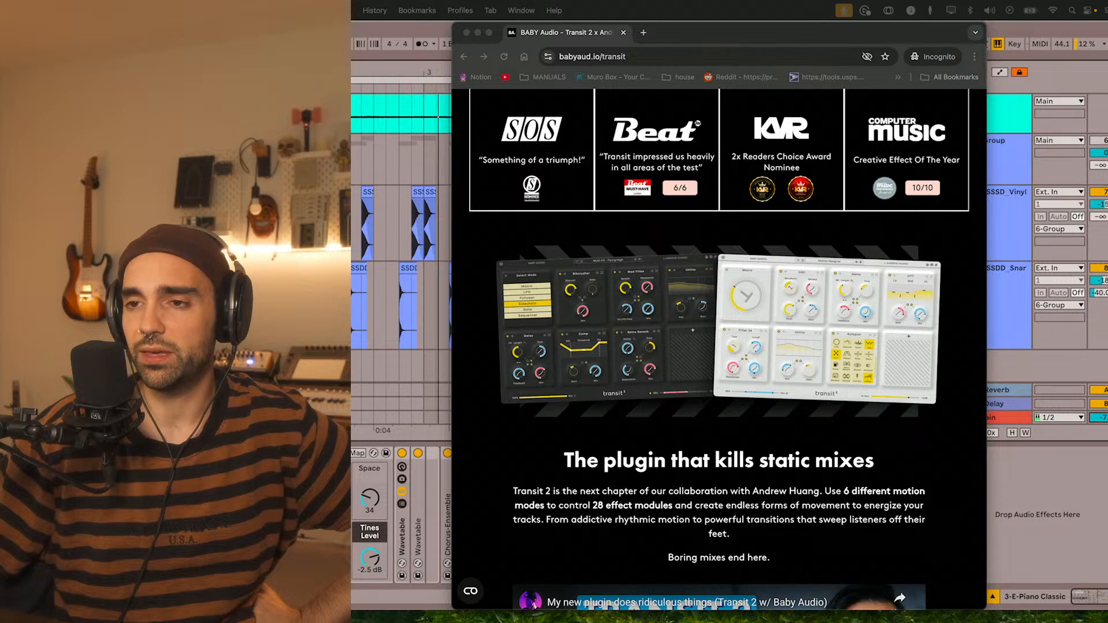
pyautogui.scroll(-1, 654, 508)
pyautogui.scroll(-1, 508, 481)
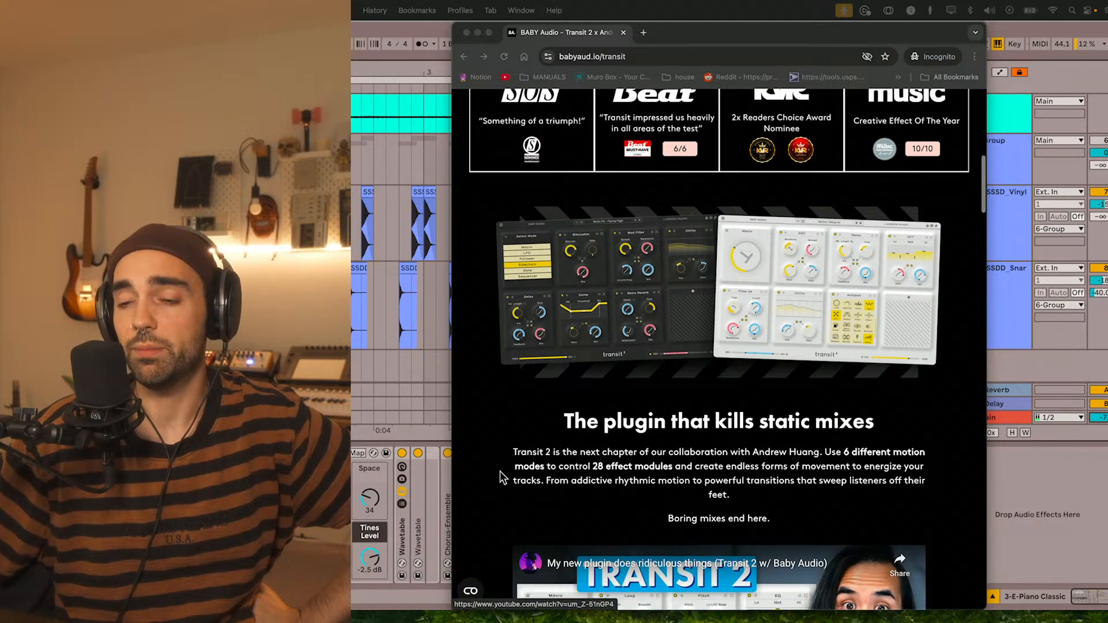
pyautogui.scroll(-3, 496, 471)
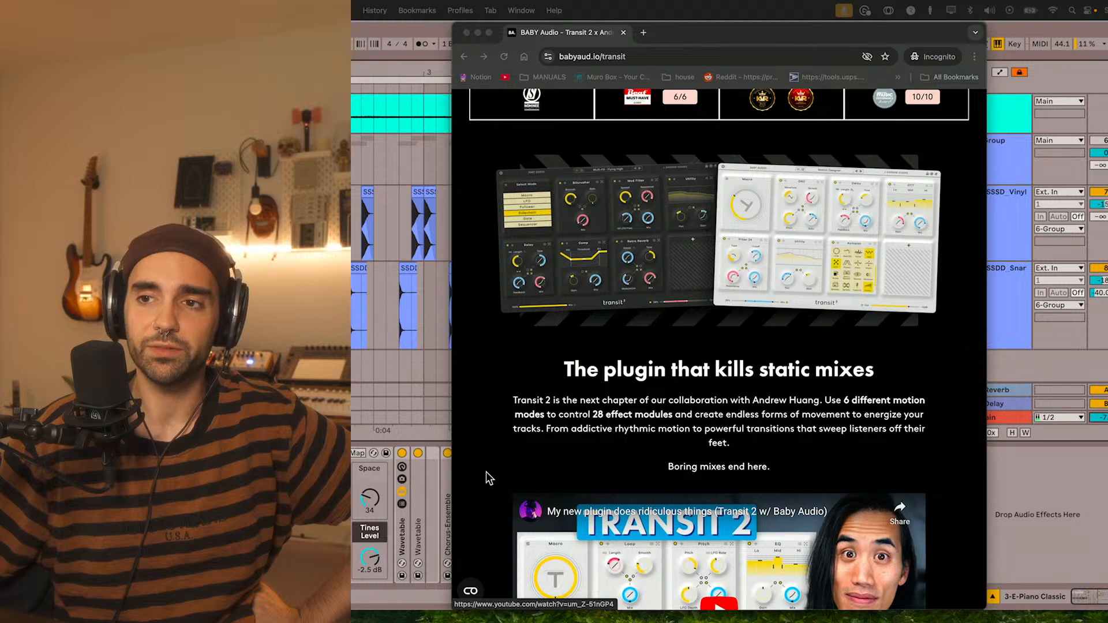
pyautogui.scroll(-5, 486, 472)
pyautogui.scroll(-10, 486, 472)
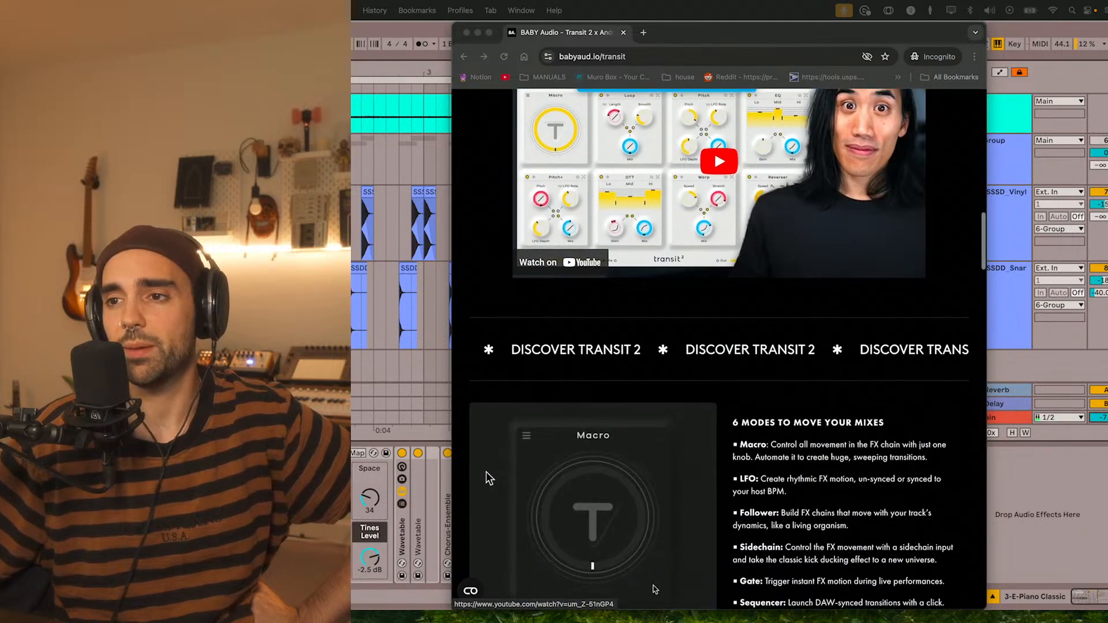
pyautogui.scroll(-20, 486, 472)
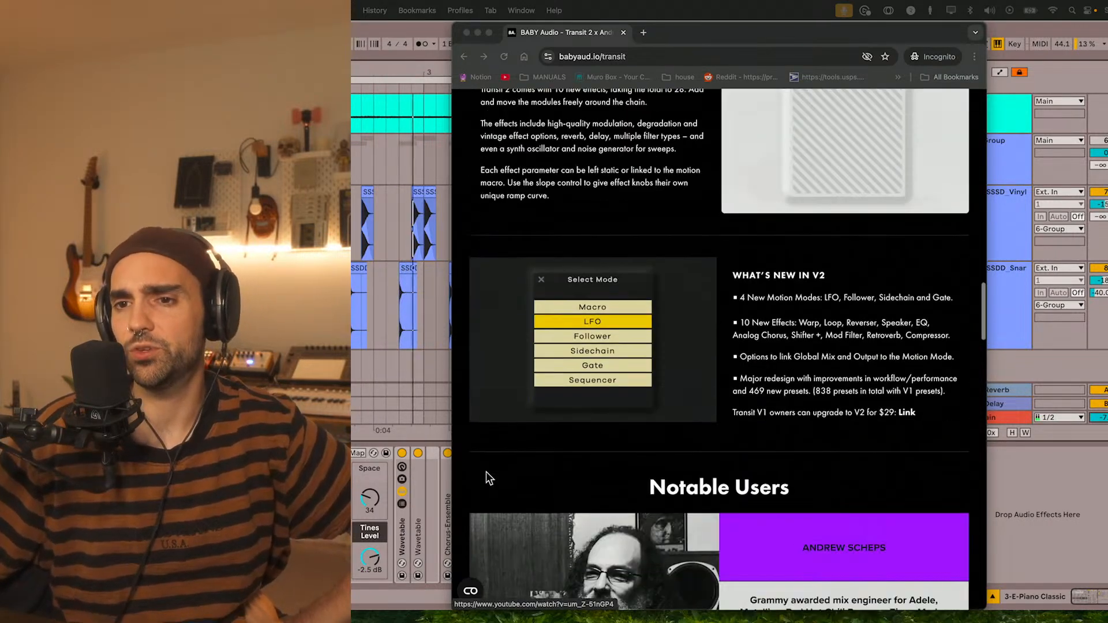
# Step: Examine the page's What's New in V2, Notable Users, presets, workflow and Compatibility sections
pyautogui.scroll(-6, 486, 472)
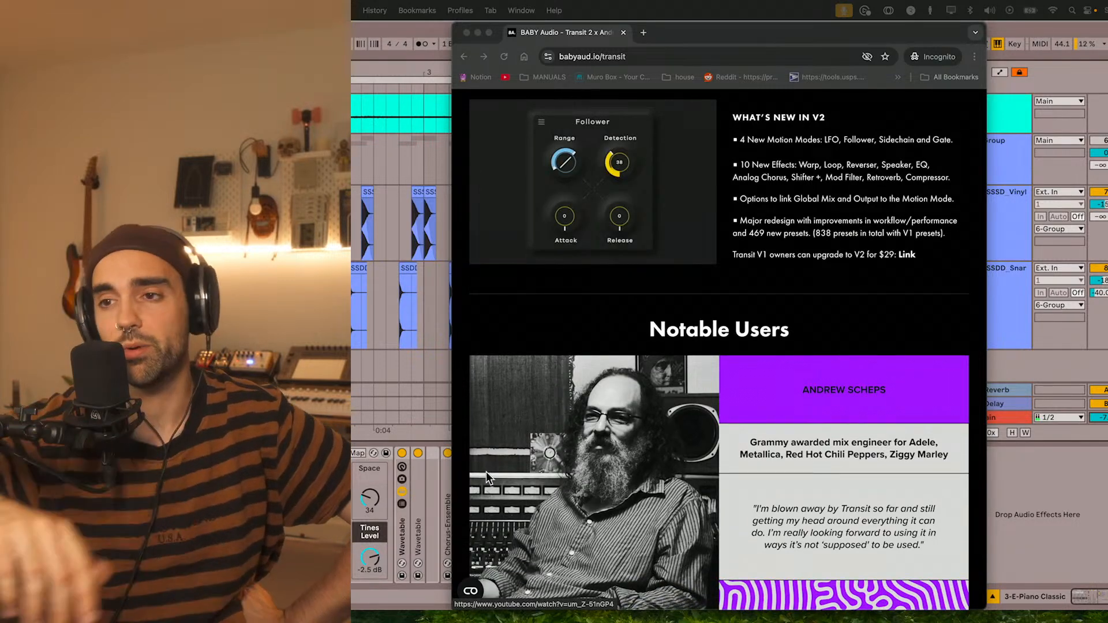
pyautogui.scroll(5, 486, 472)
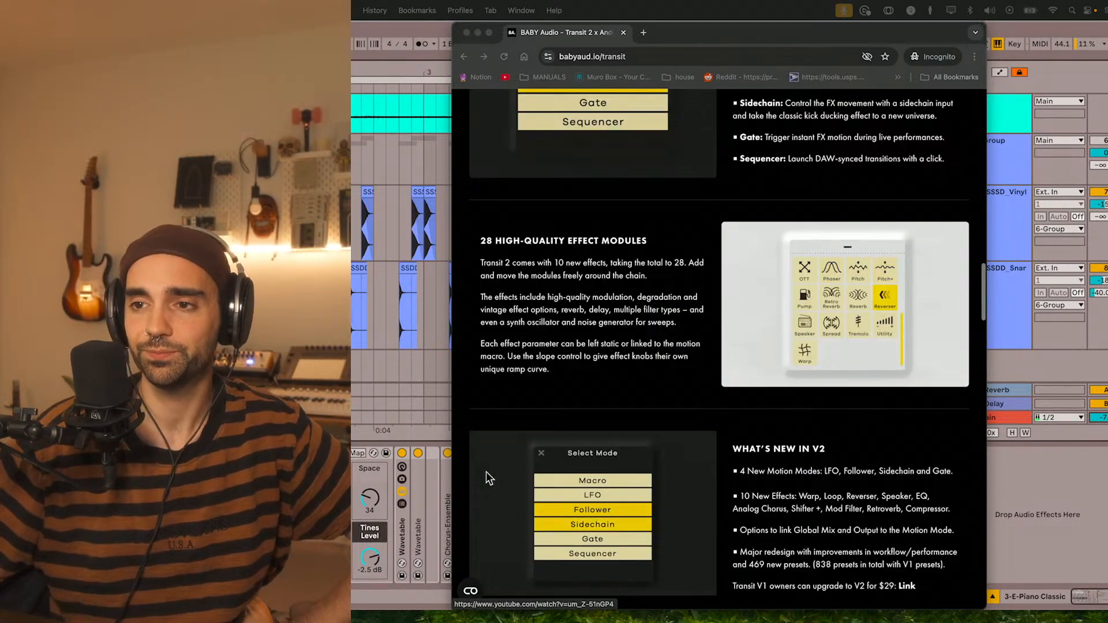
pyautogui.scroll(-3, 484, 480)
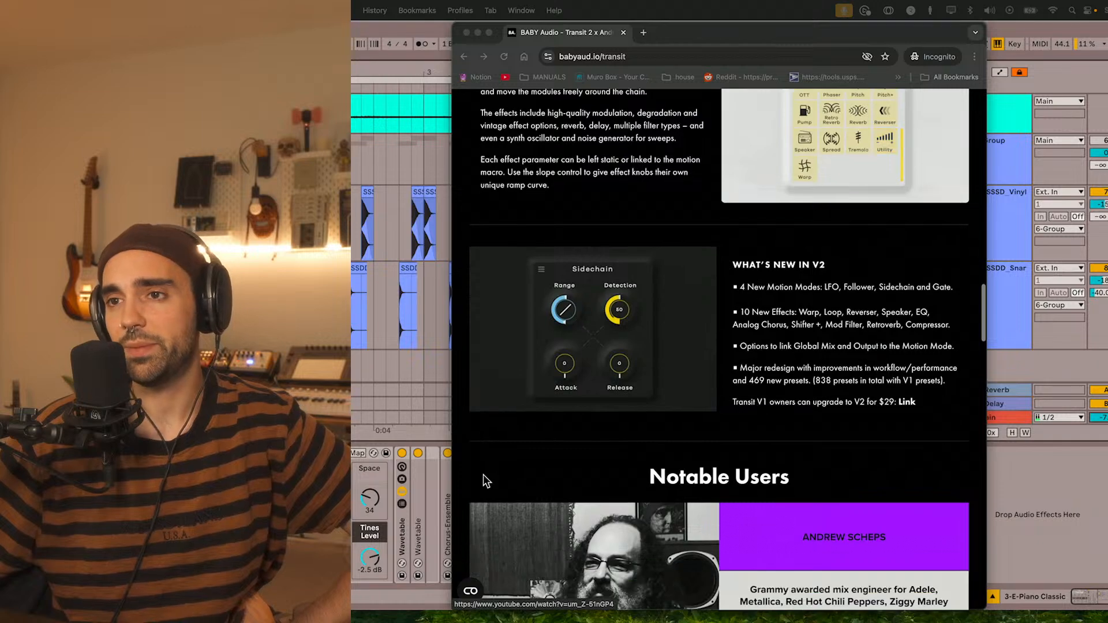
pyautogui.scroll(-10, 715, 371)
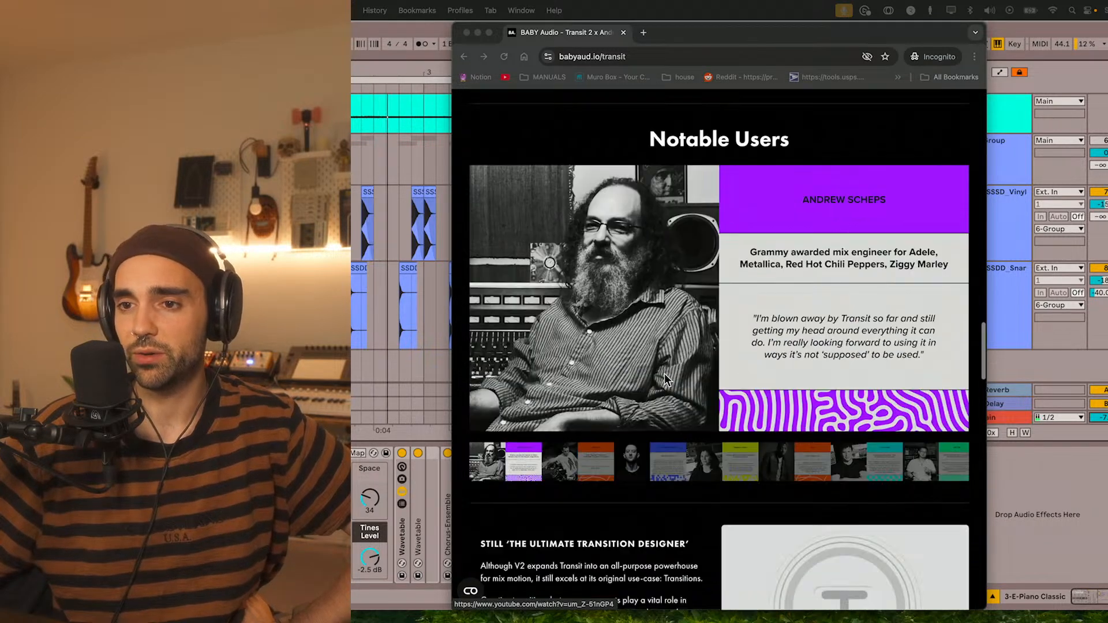
pyautogui.scroll(-3, 664, 374)
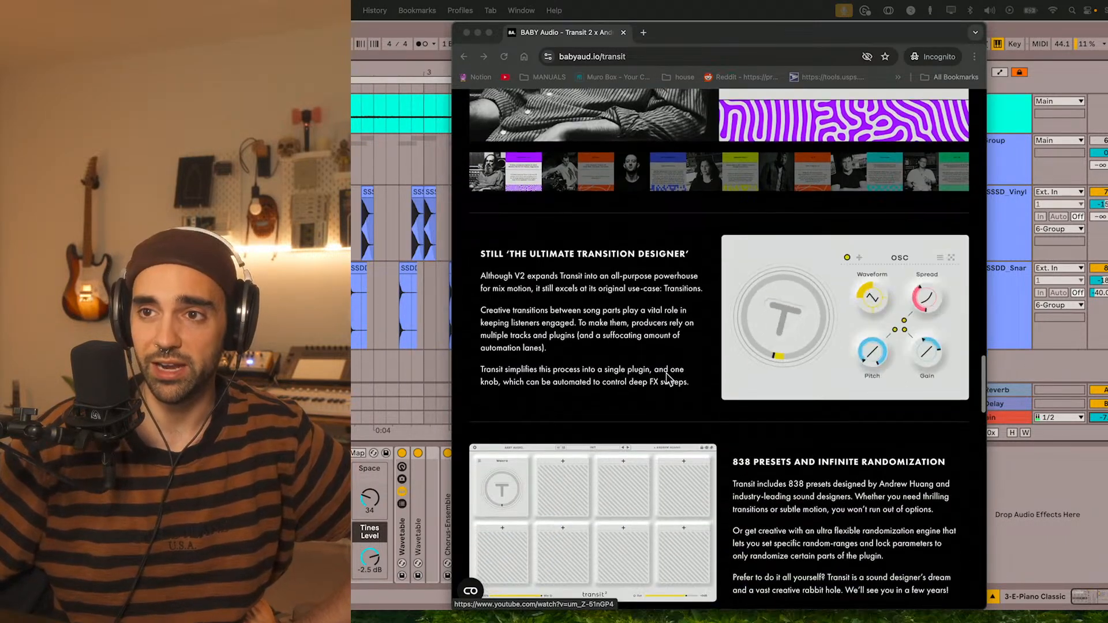
pyautogui.scroll(-5, 669, 378)
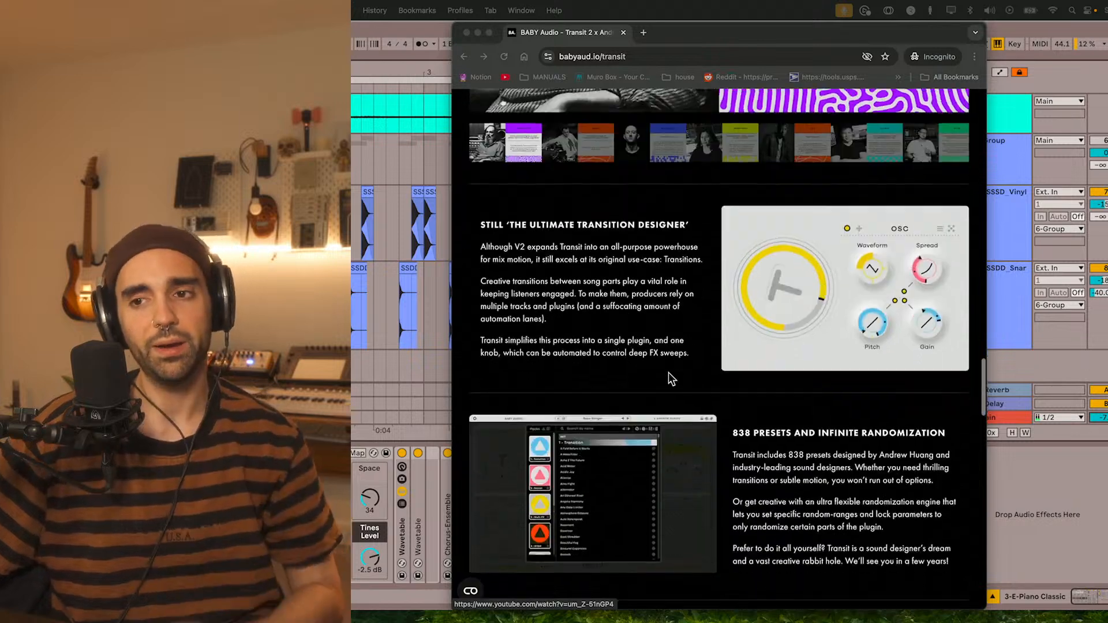
pyautogui.scroll(-8, 668, 379)
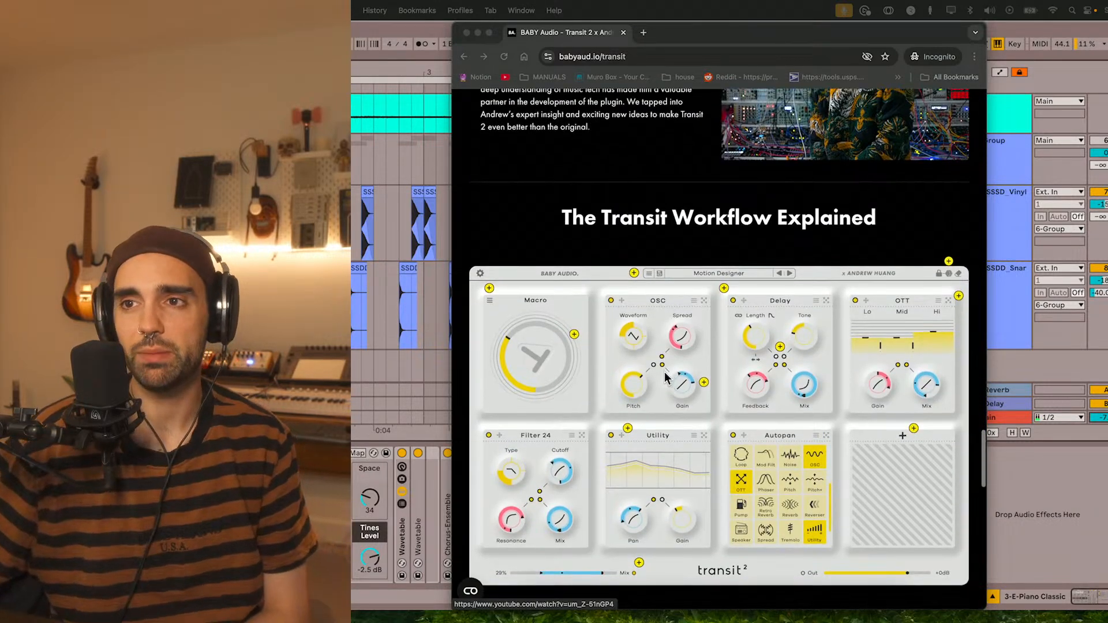
pyautogui.scroll(-2, 667, 379)
pyautogui.scroll(-5, 664, 379)
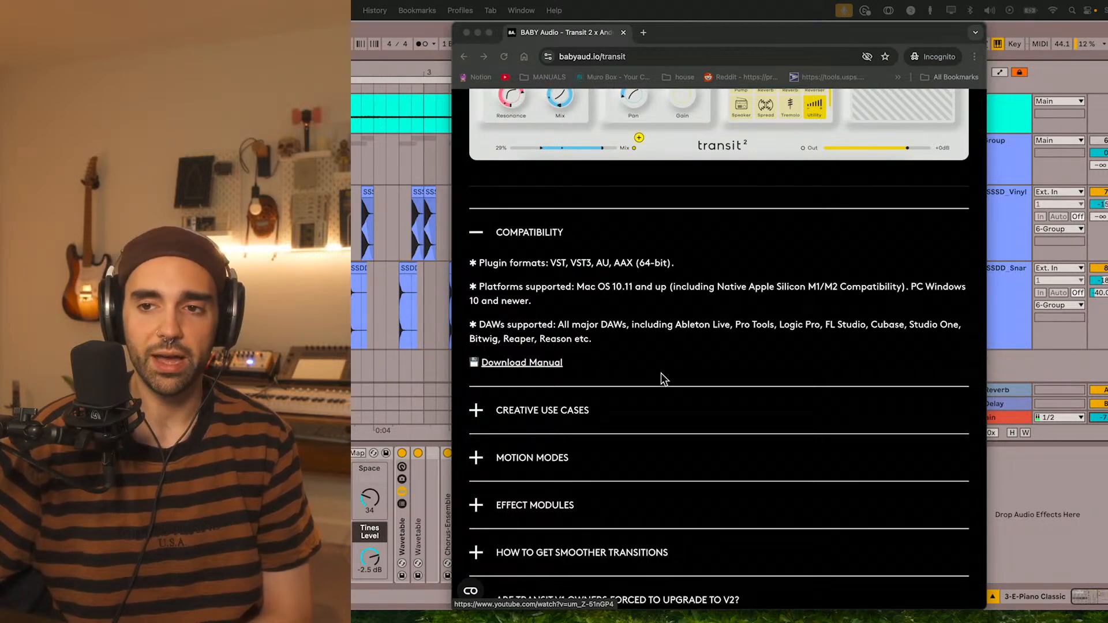
# Step: Return to the page's sections on the 6 motion modes and 28 effect modules and review them
pyautogui.scroll(20, 662, 374)
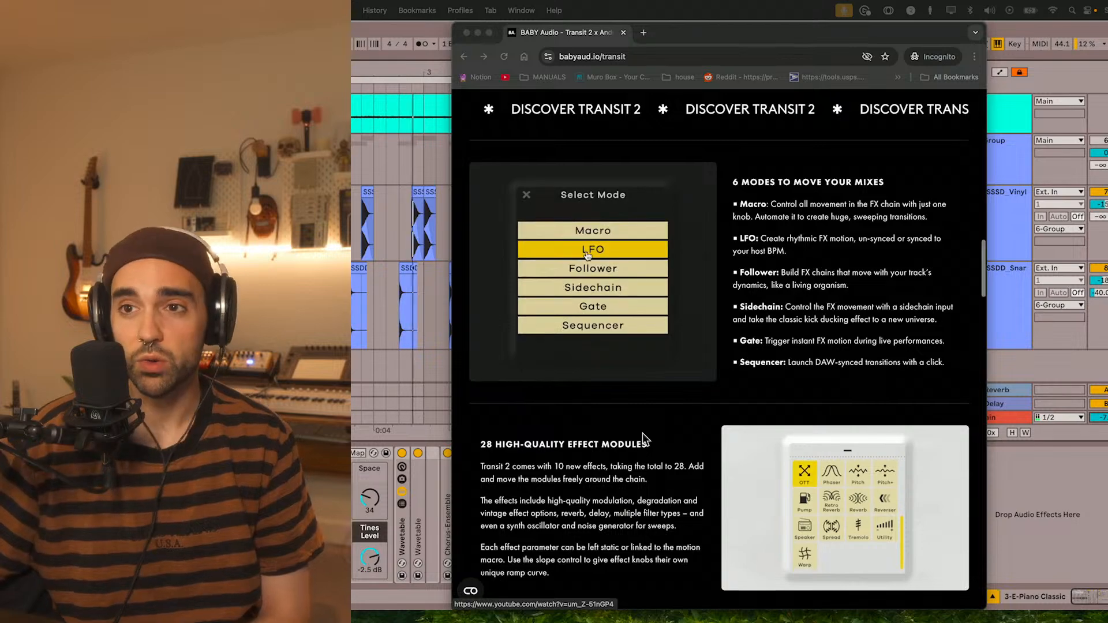
pyautogui.scroll(5, 642, 433)
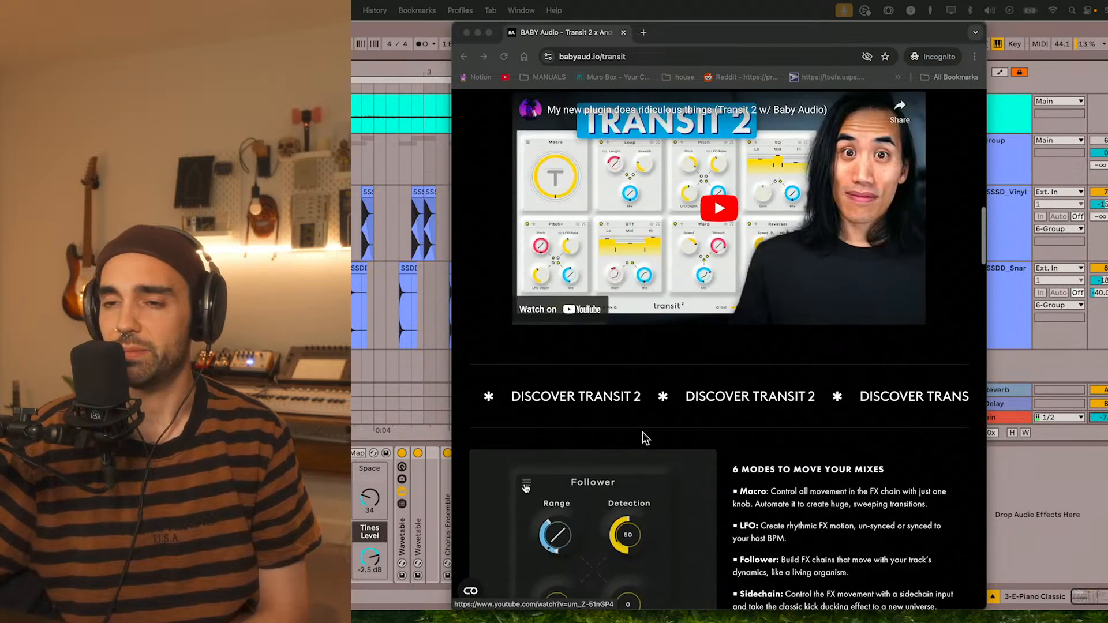
pyautogui.scroll(-5, 643, 433)
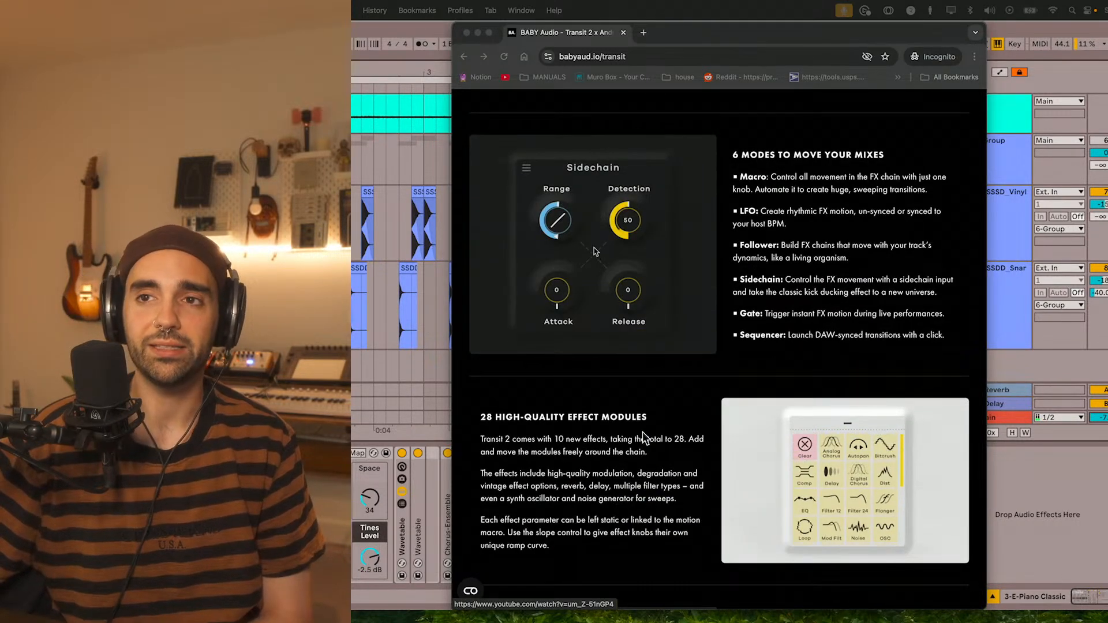
pyautogui.scroll(2, 642, 431)
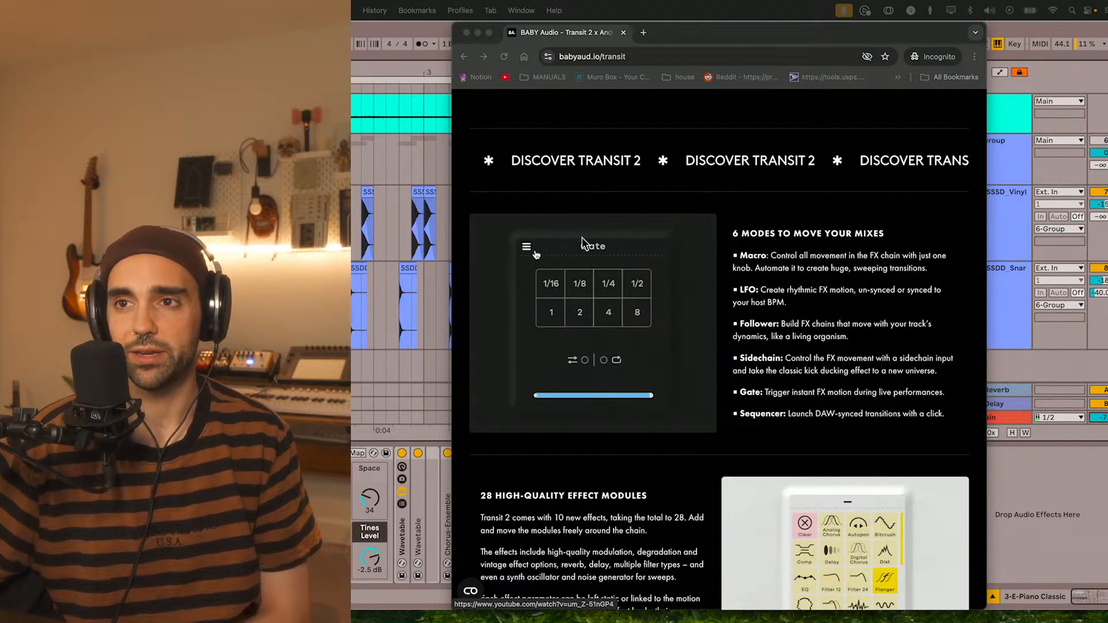
pyautogui.scroll(1, 582, 237)
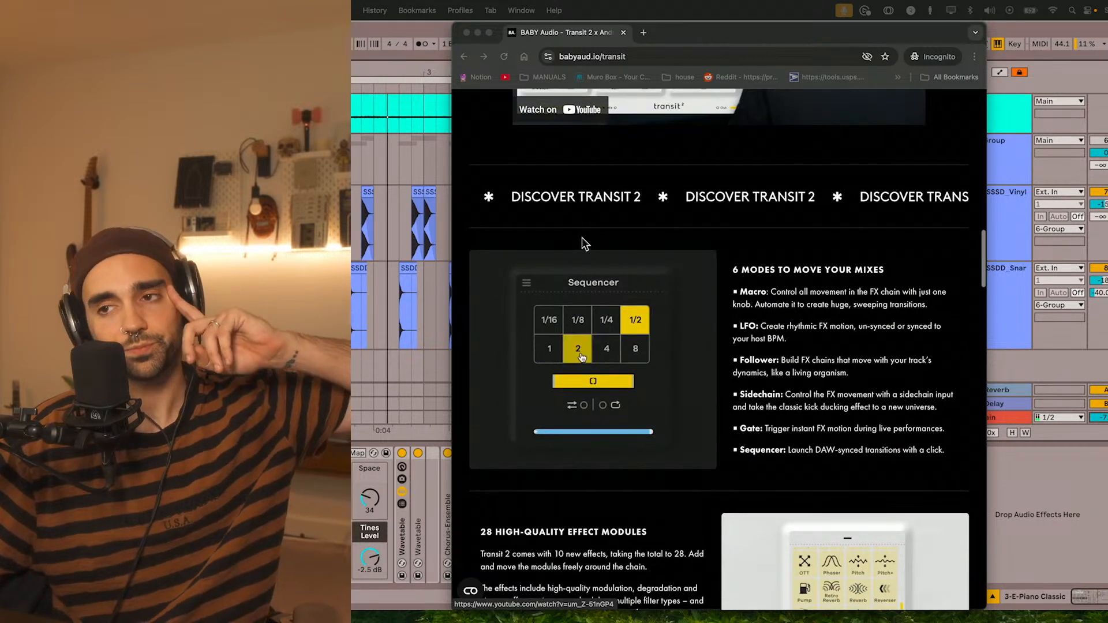
pyautogui.scroll(1, 582, 237)
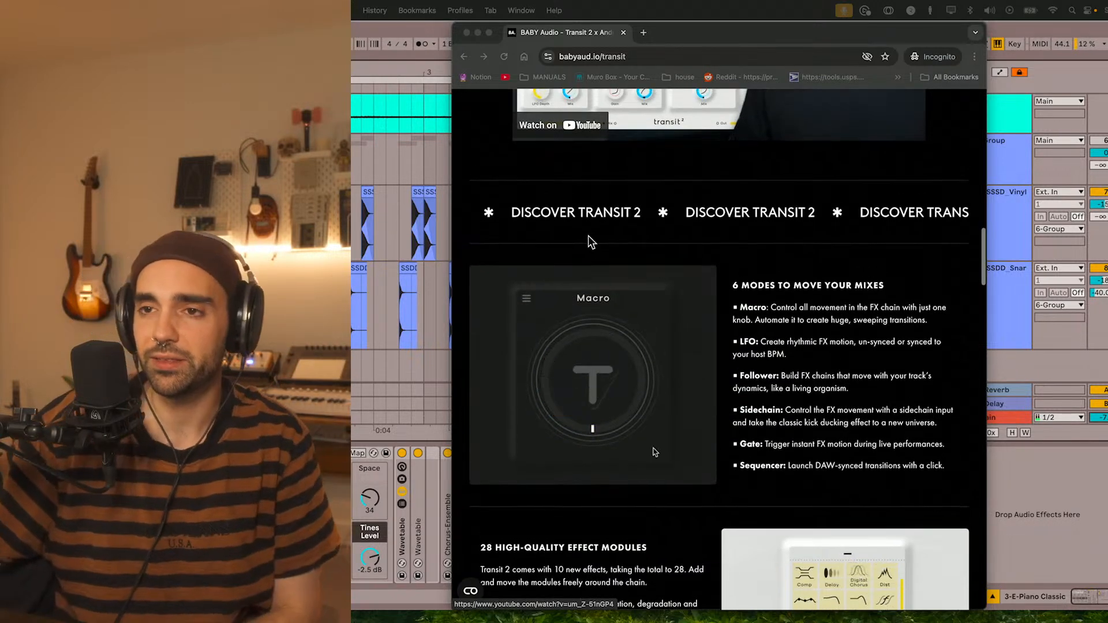
pyautogui.scroll(-2, 591, 237)
pyautogui.scroll(-1, 591, 237)
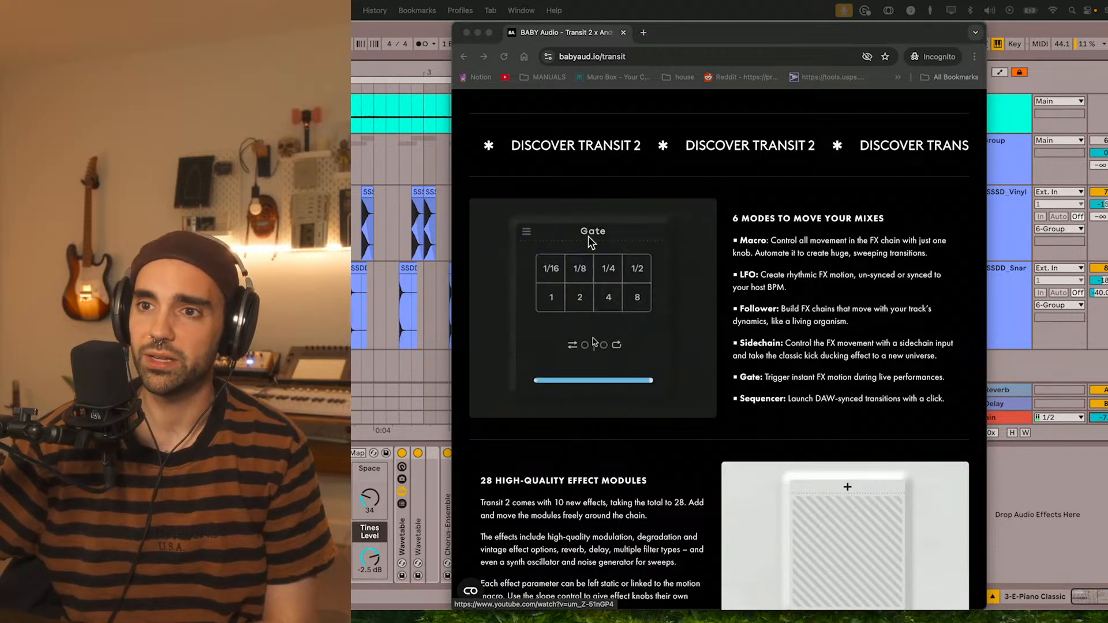
pyautogui.scroll(-5, 548, 257)
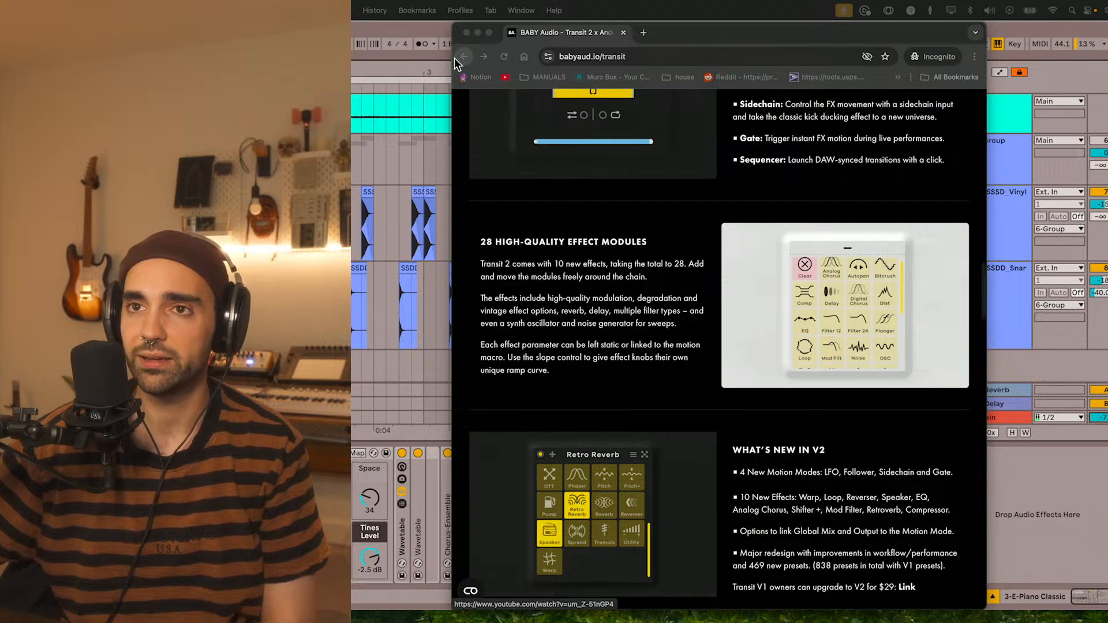
# Step: Close the browser window, select the 3 E-Piano Classic track in Live and reopen its Transit 2 plug-in window
pyautogui.click(467, 33)
pyautogui.scroll(1, 622, 235)
pyautogui.scroll(10, 623, 233)
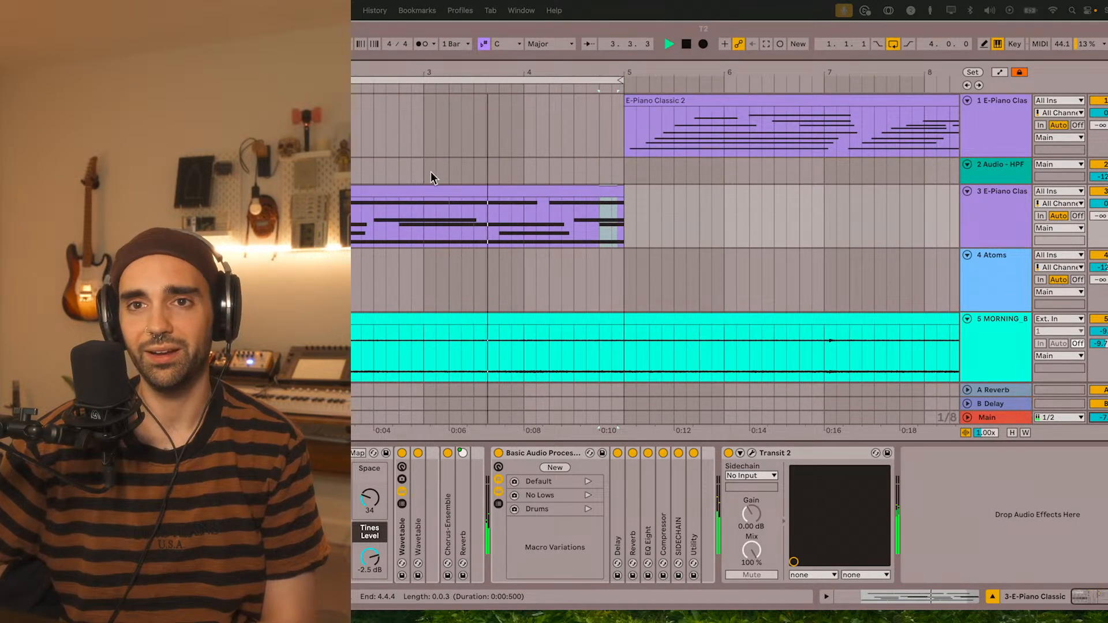
pyautogui.click(986, 217)
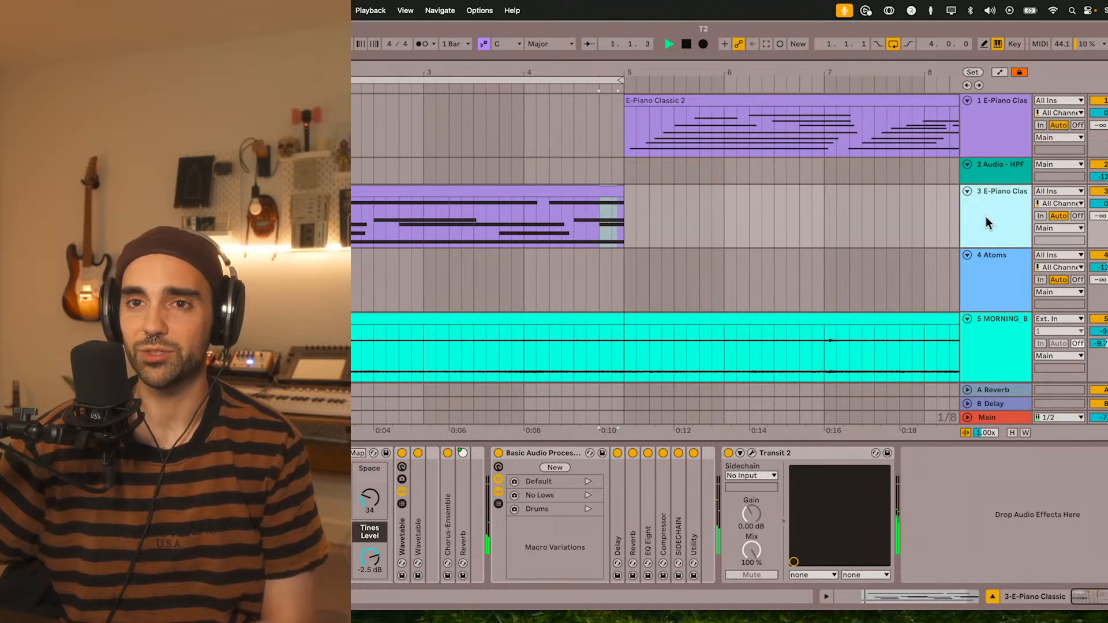
pyautogui.click(752, 454)
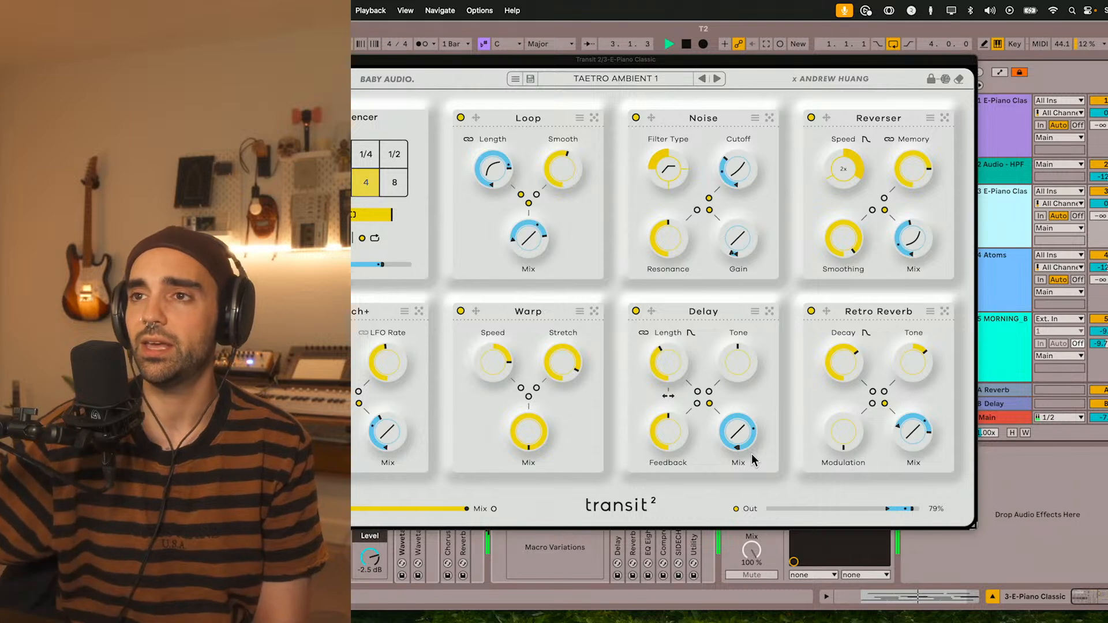
# Step: Close the Transit 2 window of track 3 E-Piano Classic, widen the timeline view and stop playback
pyautogui.moveTo(462, 59); pyautogui.dragTo(570, 68)
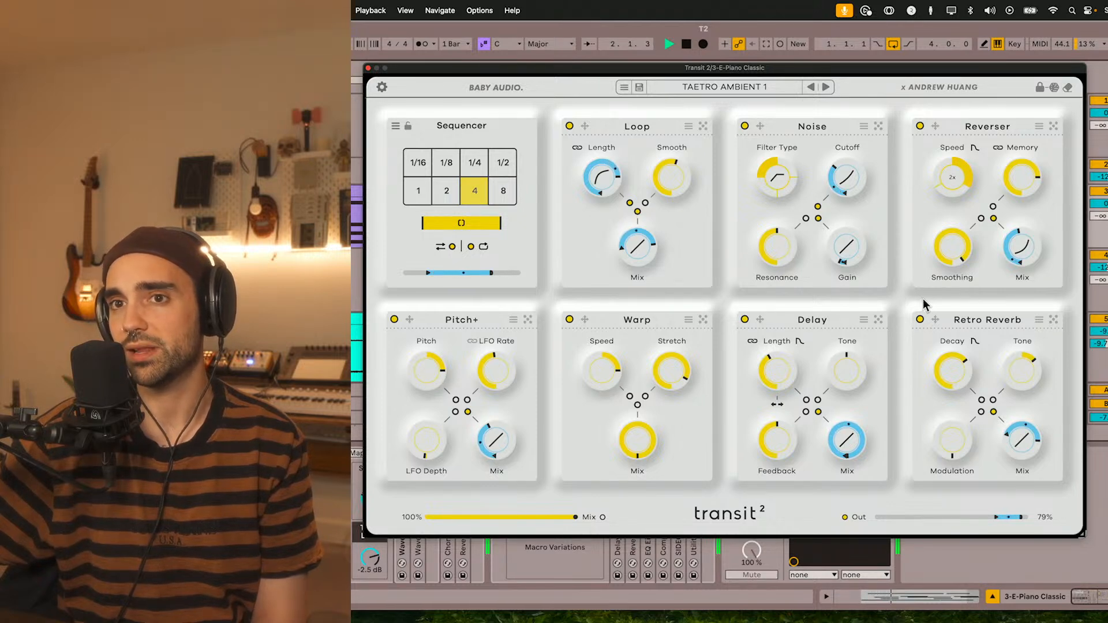
pyautogui.click(368, 68)
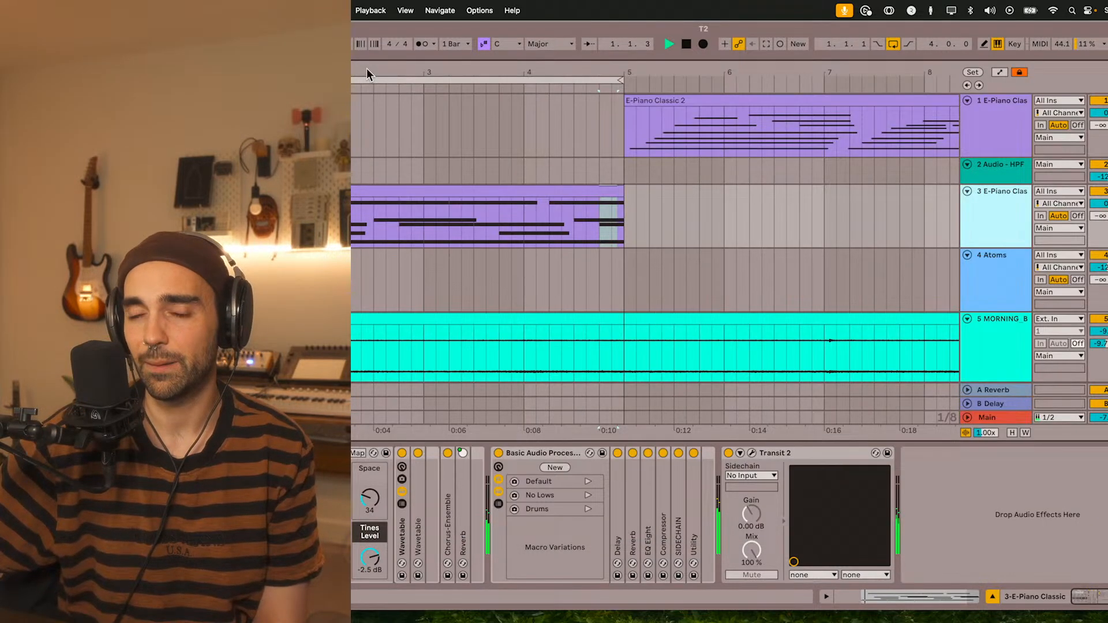
pyautogui.moveTo(368, 74); pyautogui.dragTo(358, 41)
pyautogui.press('space')
pyautogui.press('space')
pyautogui.press('space')
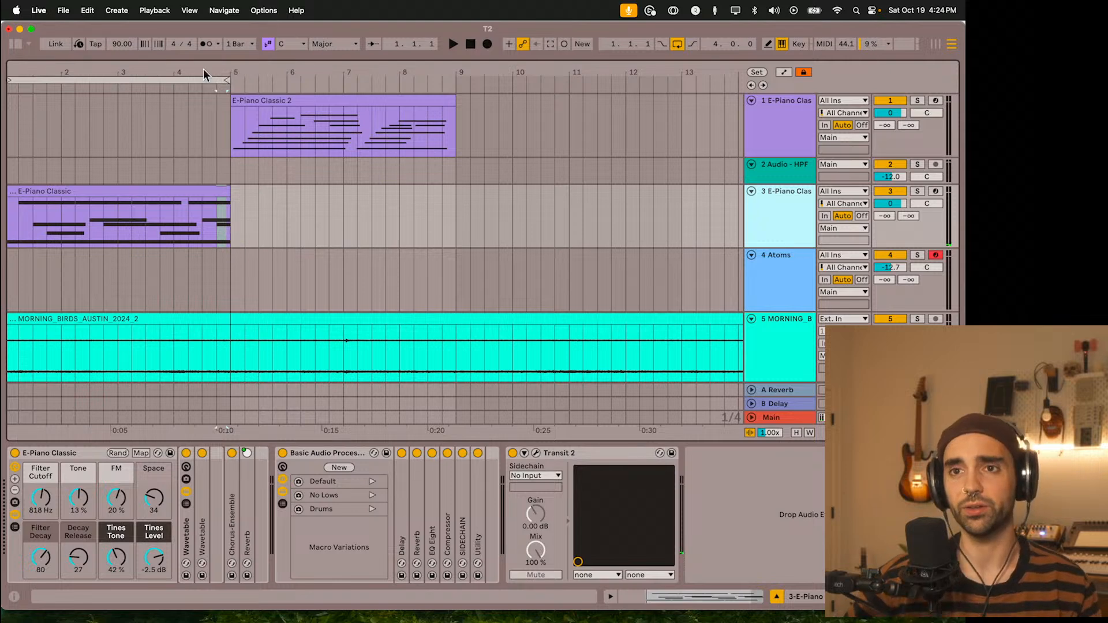
# Step: Move the loop to bars 5–9 and leave only the 1 E-Piano Classic track armed, disarming Atoms
pyautogui.moveTo(151, 77); pyautogui.dragTo(383, 69)
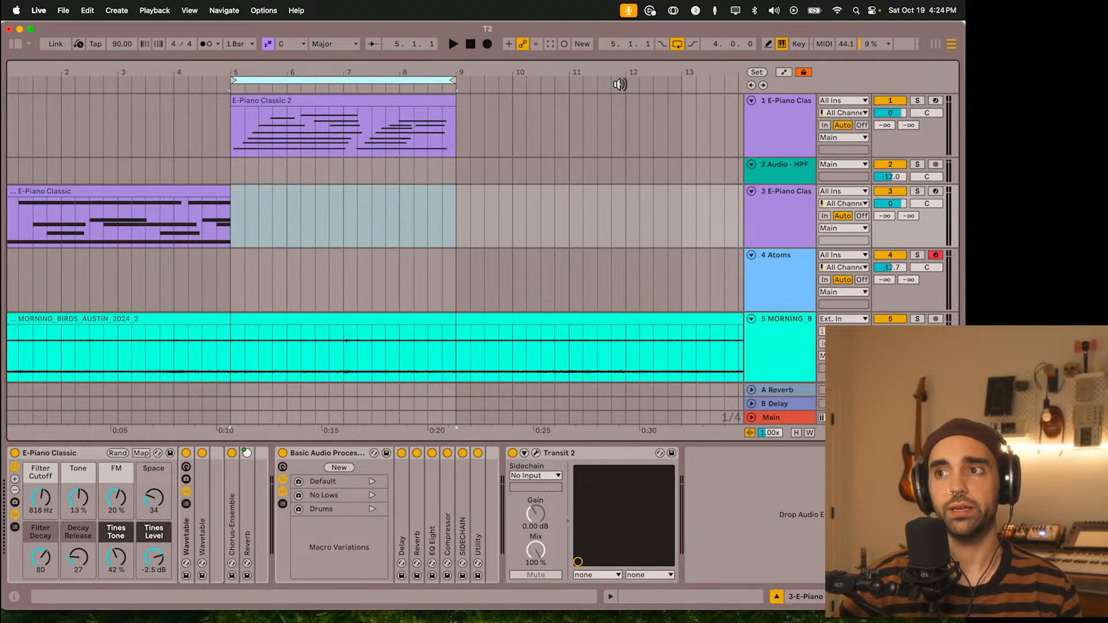
pyautogui.click(783, 133)
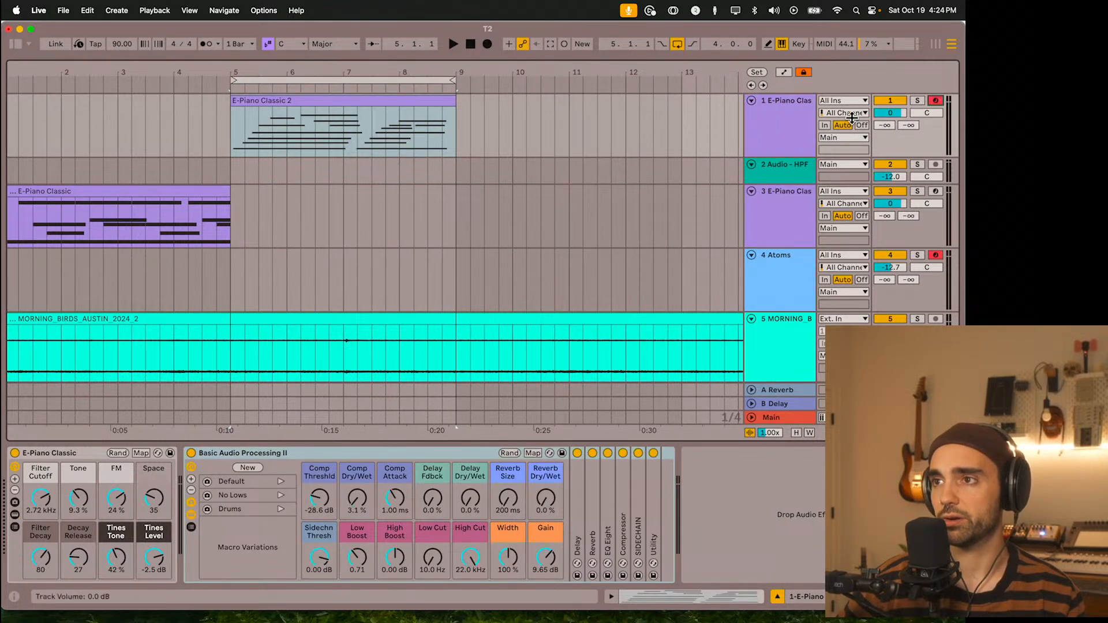
pyautogui.click(935, 255)
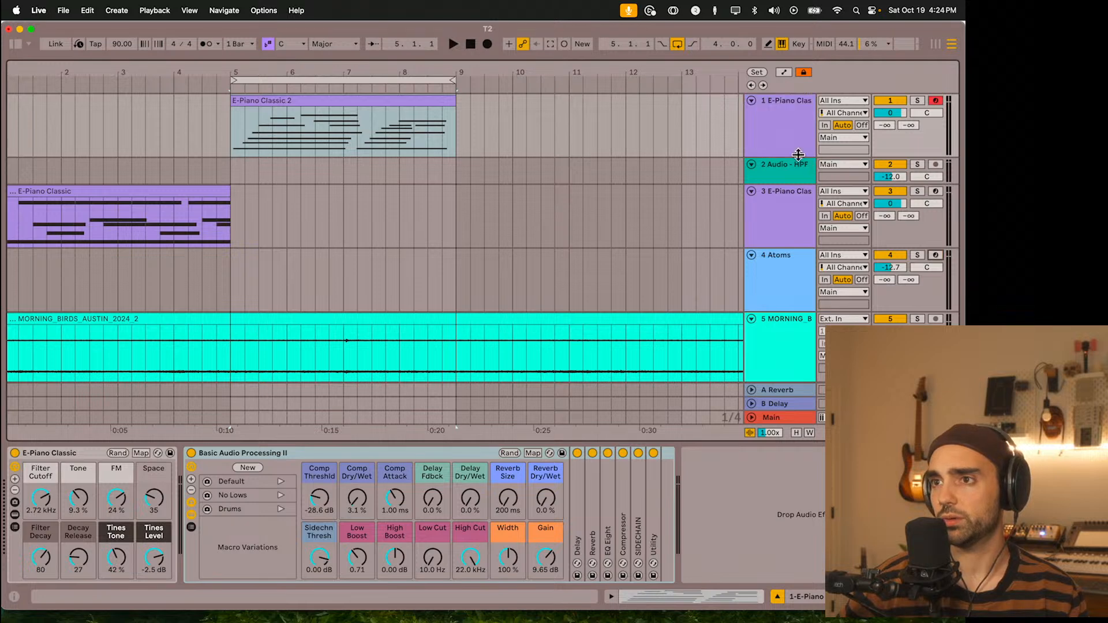
# Step: Play the loop and enlarge the 1 E-Piano Classic track for a closer look at the E-Piano Classic 2 clip
pyautogui.moveTo(787, 155); pyautogui.dragTo(787, 206)
pyautogui.press('space')
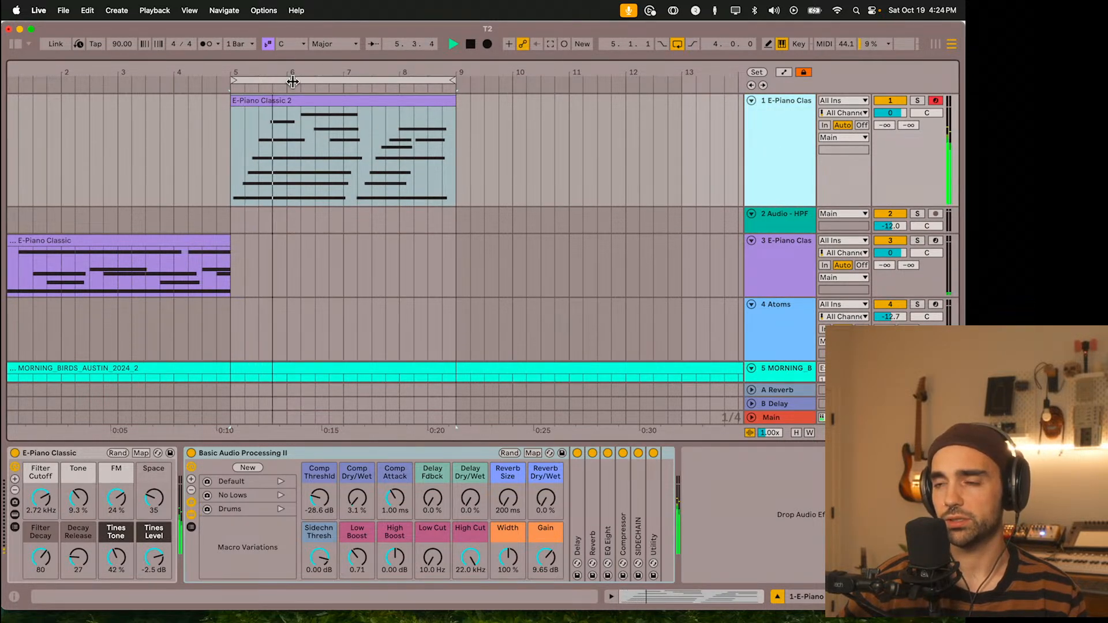
pyautogui.scroll(-3, 893, 271)
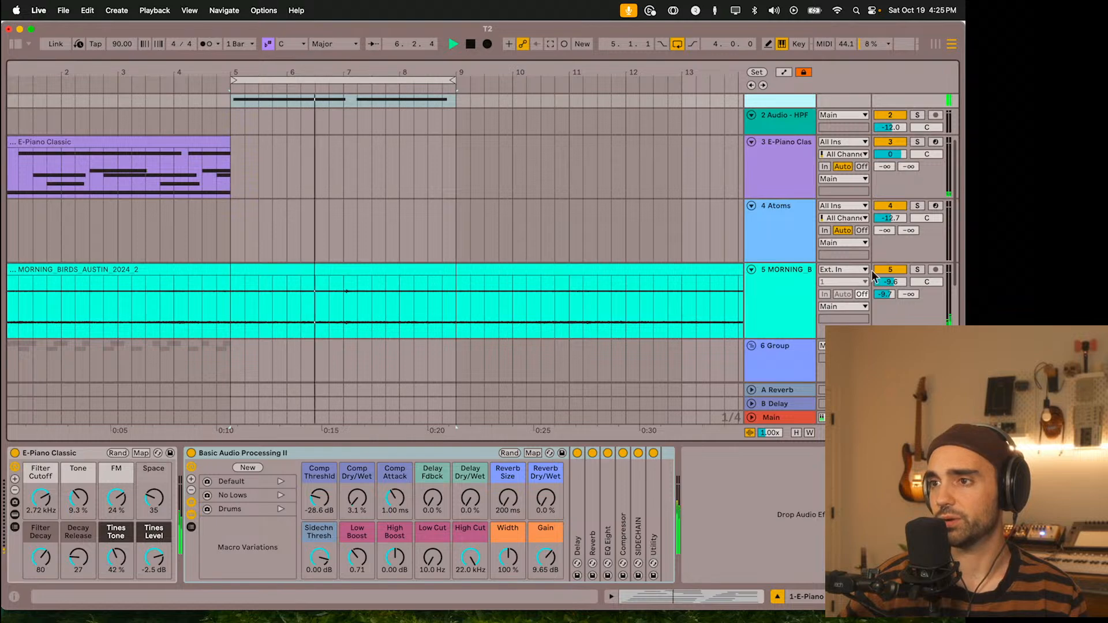
pyautogui.scroll(3, 410, 248)
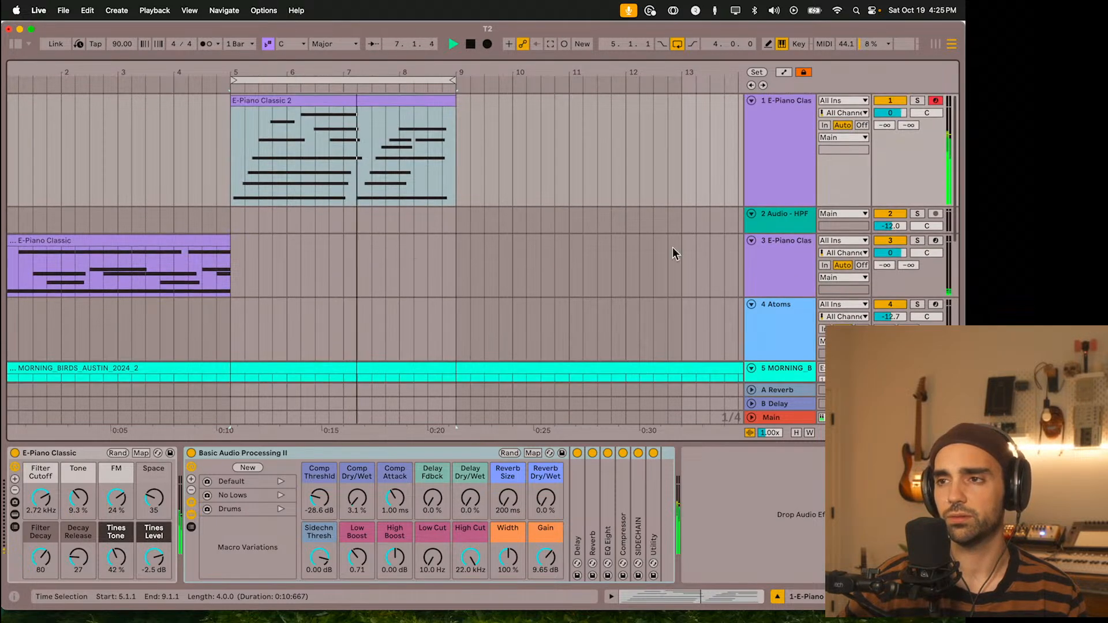
pyautogui.moveTo(791, 204); pyautogui.dragTo(789, 279)
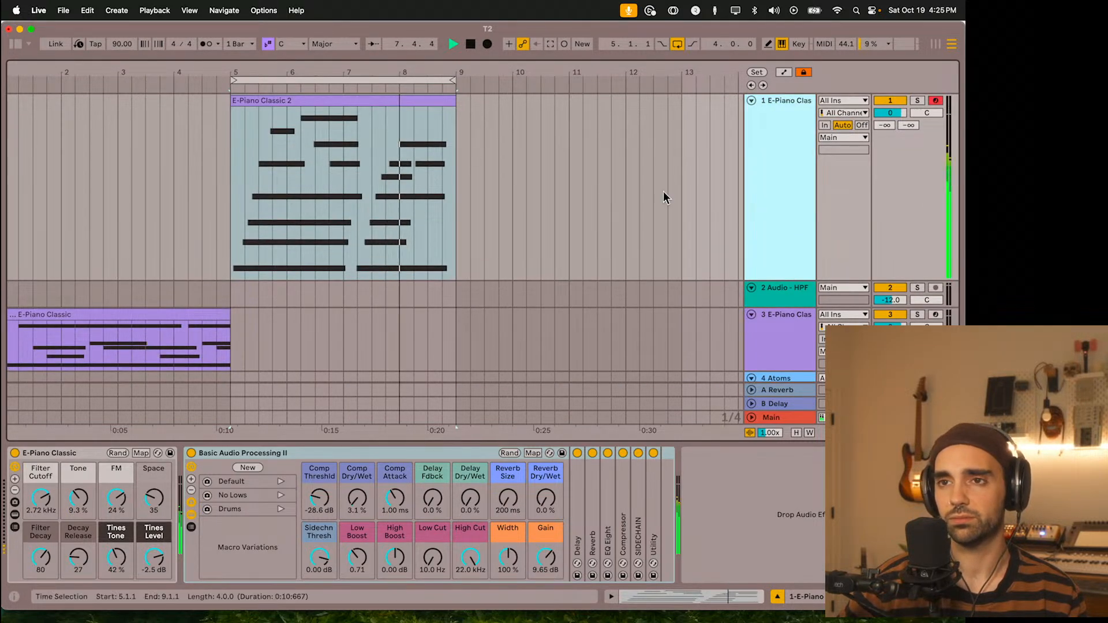
pyautogui.moveTo(311, 65); pyautogui.dragTo(312, 70)
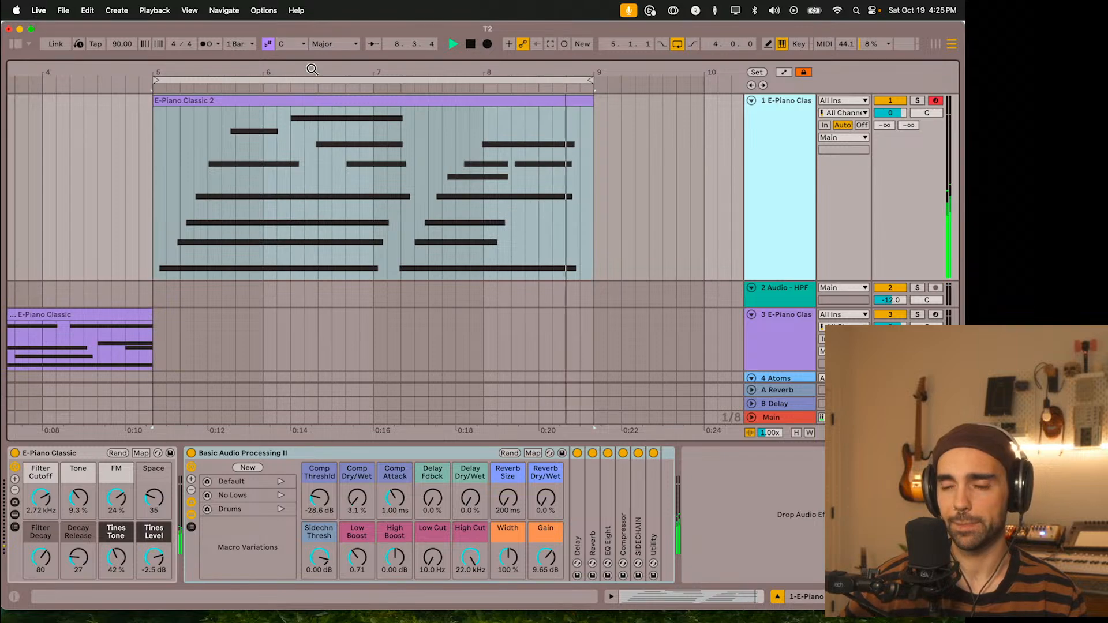
# Step: Extend the longest-held notes of the second chord in E-Piano Classic 2 to the clip's end and return to the track's devices
pyautogui.click(323, 100)
pyautogui.moveTo(820, 417); pyautogui.dragTo(820, 261)
pyautogui.moveTo(944, 393); pyautogui.dragTo(959, 329)
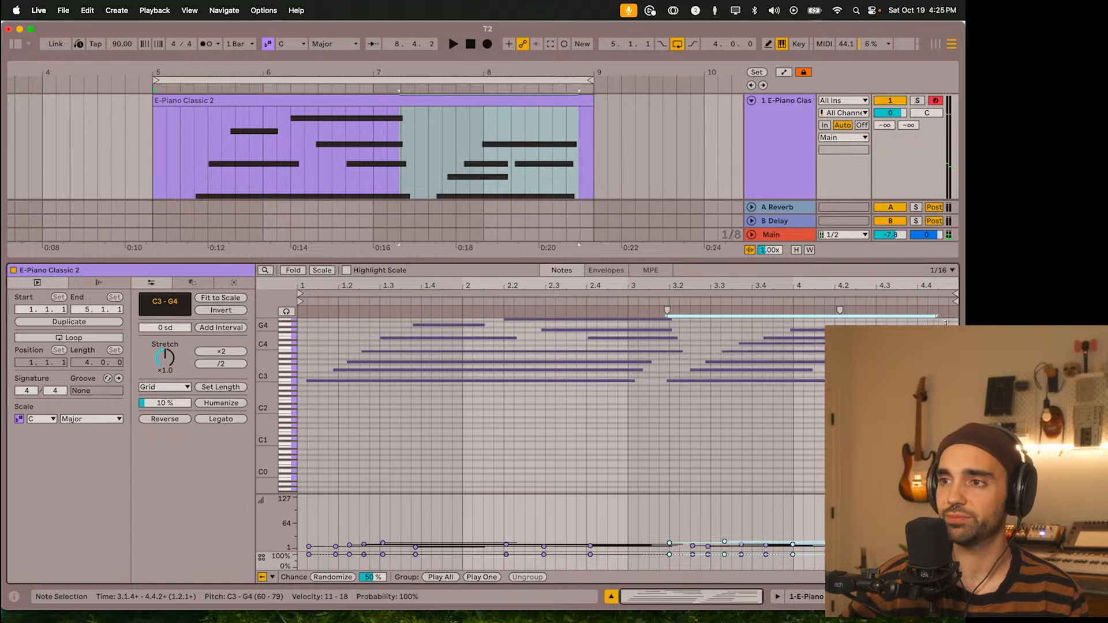
pyautogui.press('space')
pyautogui.moveTo(606, 265); pyautogui.dragTo(628, 518)
pyautogui.doubleClick(794, 199)
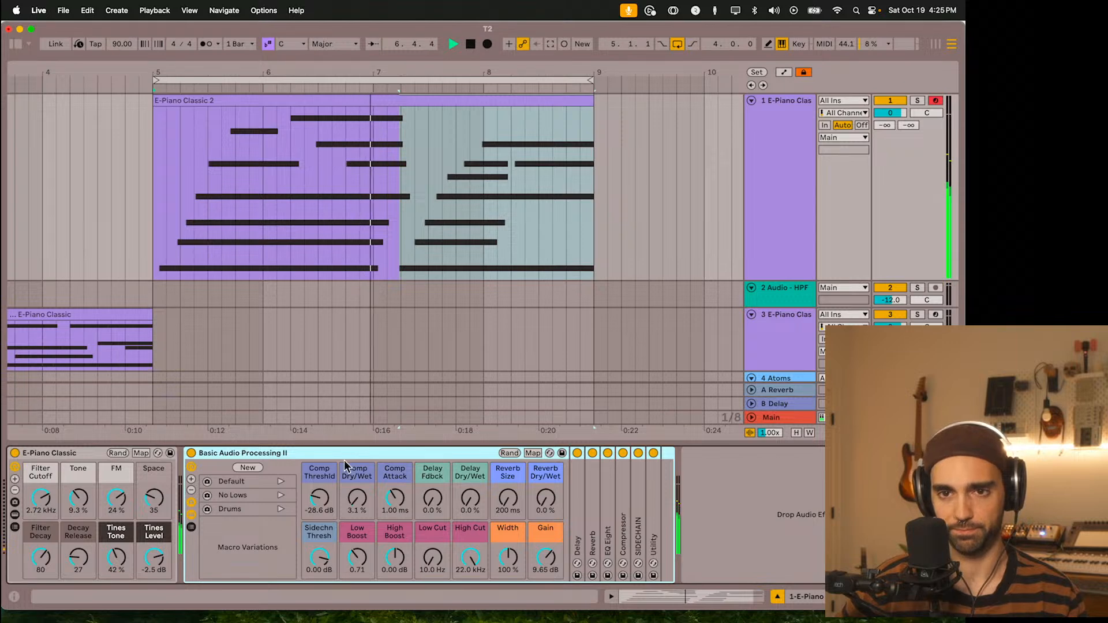
# Step: Stop playback and add the Transit 2 plug-in after Basic Audio Processing II on the 1 E-Piano Classic track
pyautogui.press('space')
pyautogui.click(16, 44)
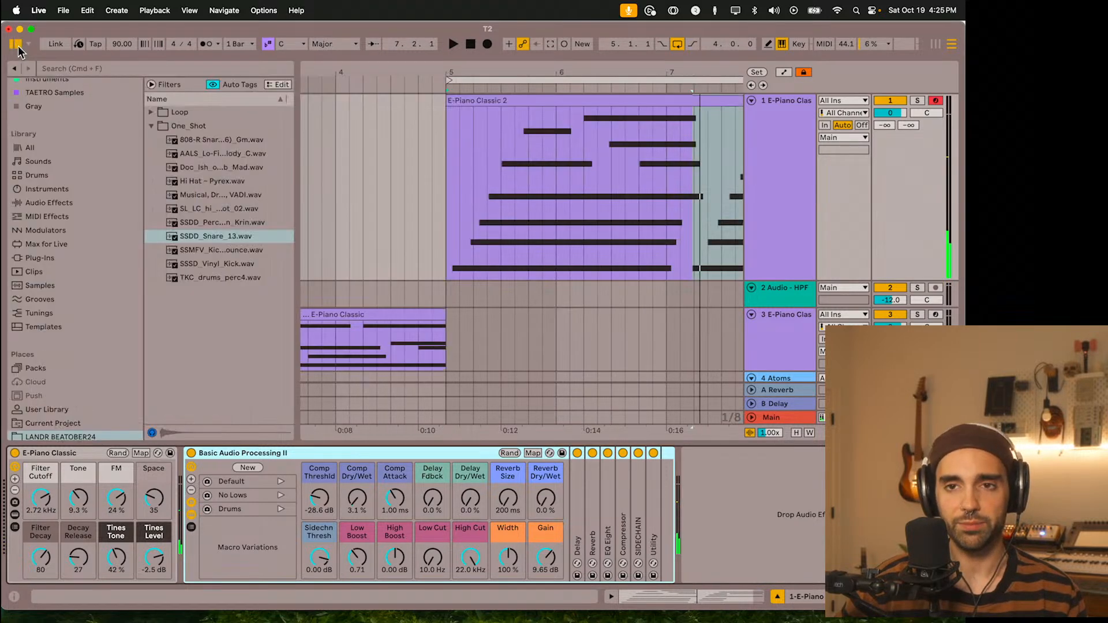
pyautogui.scroll(-2, 109, 254)
pyautogui.click(46, 248)
pyautogui.scroll(-5, 222, 305)
pyautogui.scroll(5, 220, 304)
pyautogui.moveTo(183, 318); pyautogui.dragTo(592, 240)
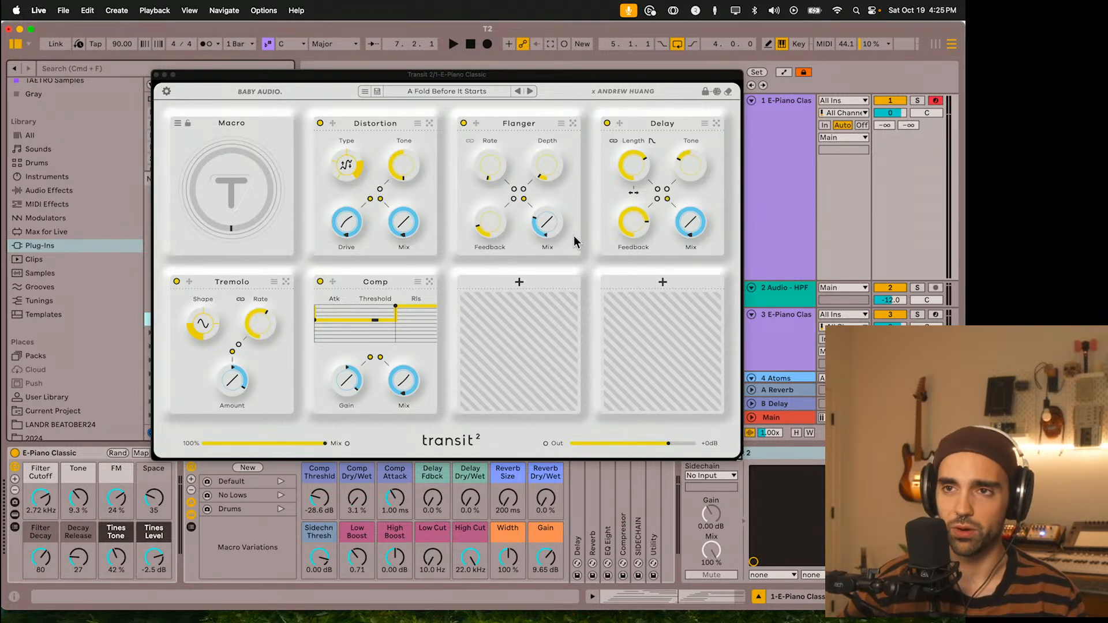
# Step: Load the T1 preset from the User pack into the new Transit 2 instance
pyautogui.moveTo(392, 75); pyautogui.dragTo(348, 84)
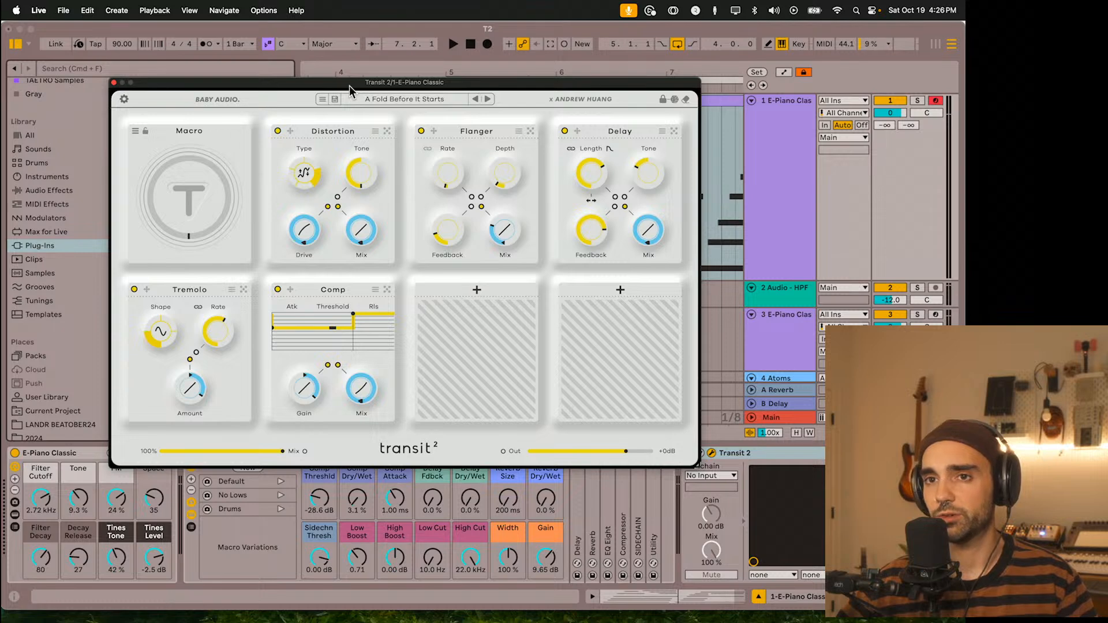
pyautogui.click(322, 100)
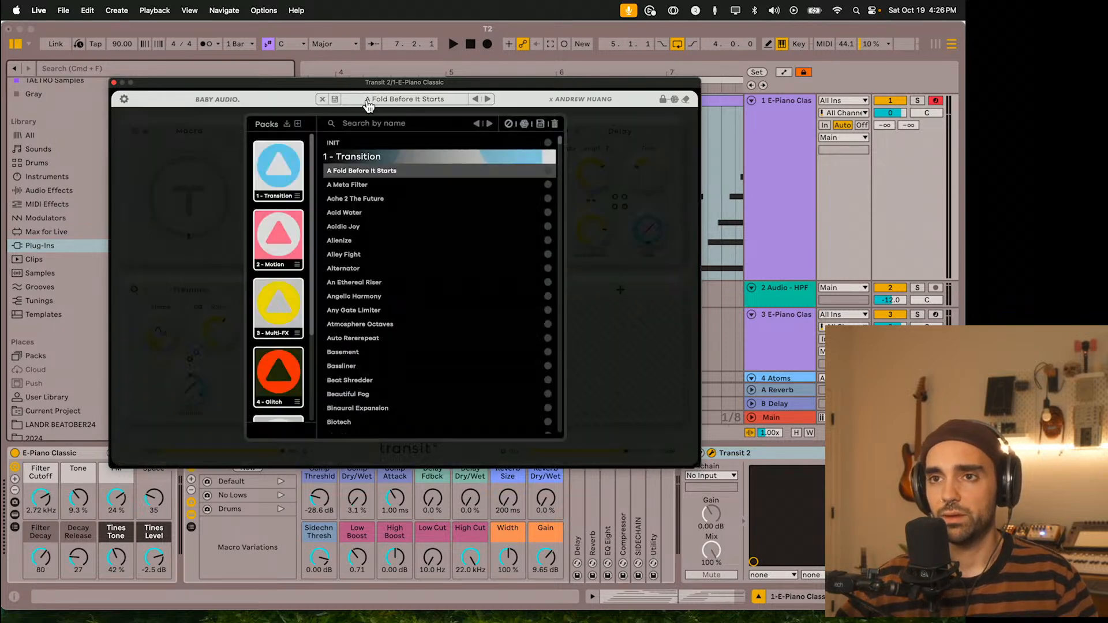
pyautogui.scroll(-4, 303, 383)
pyautogui.click(278, 393)
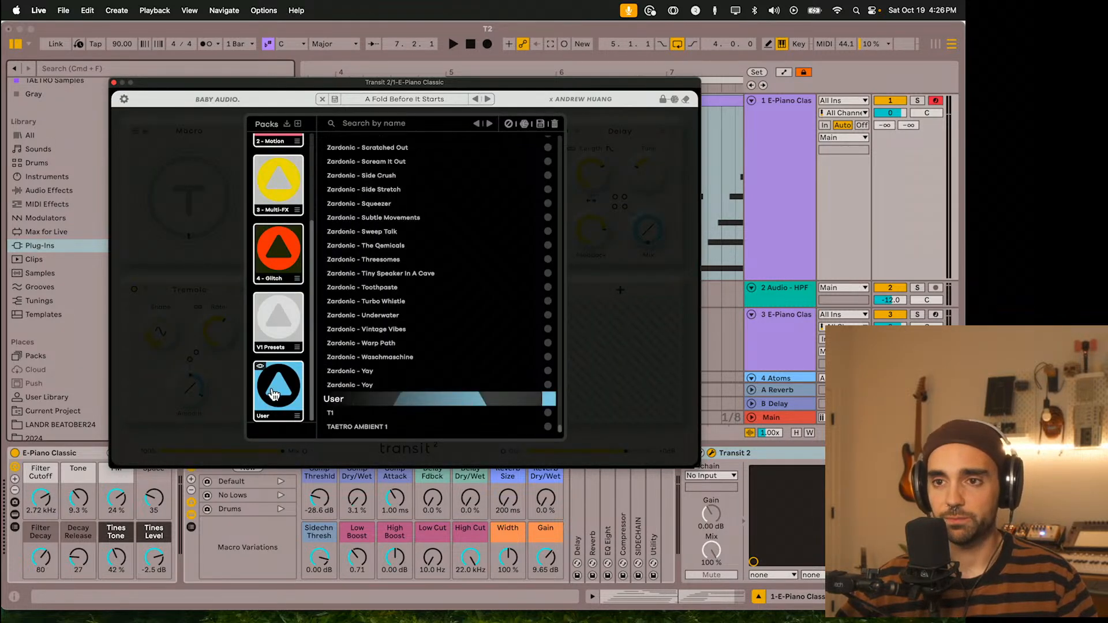
pyautogui.click(332, 413)
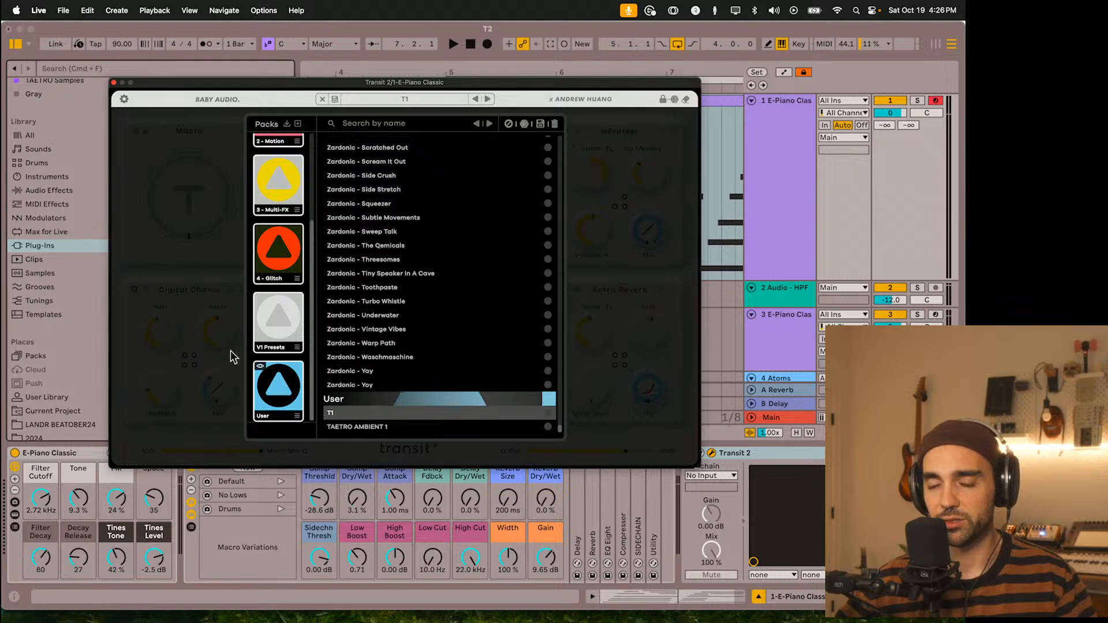
pyautogui.click(134, 276)
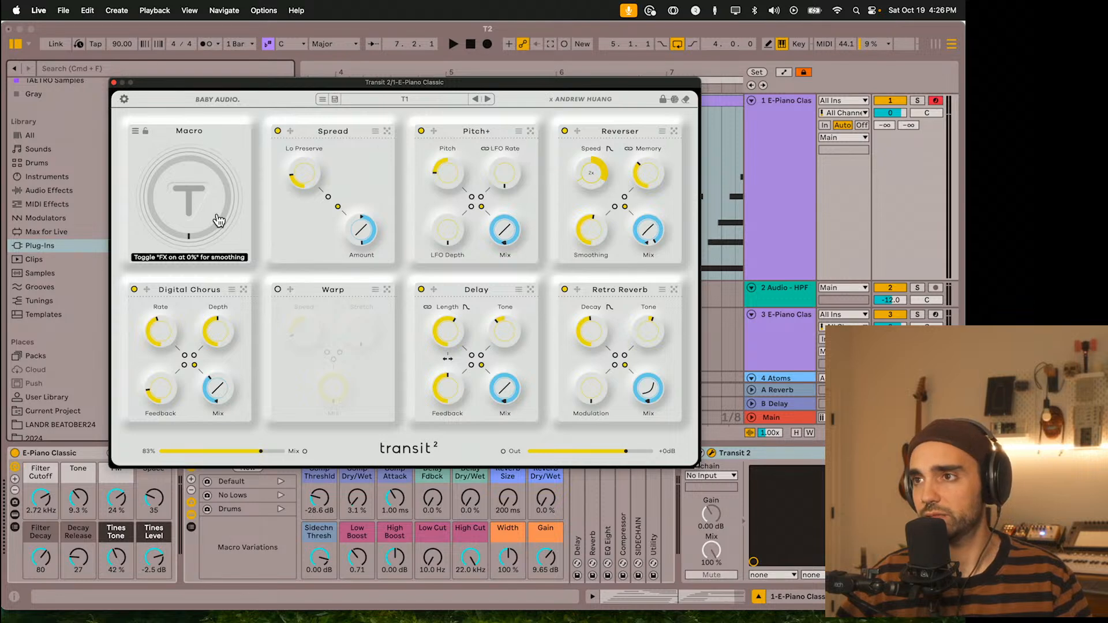
# Step: Play the loop with the Macro raised to about three-quarters, and modulate the output level with its range starting at 71%
pyautogui.press('space')
pyautogui.moveTo(217, 213); pyautogui.dragTo(199, 147)
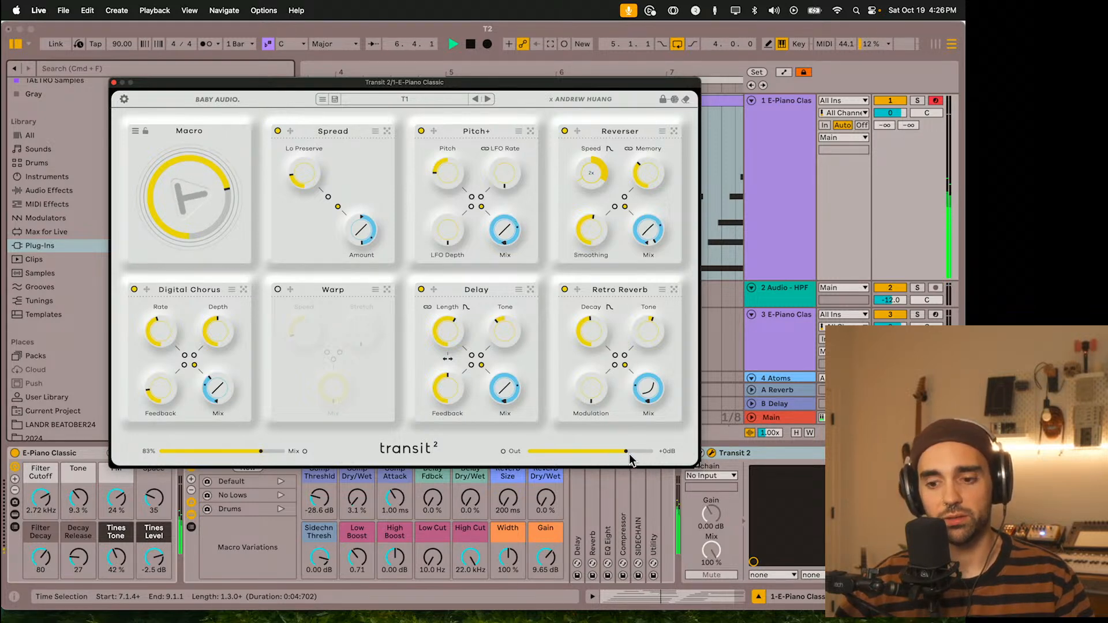
pyautogui.moveTo(631, 459); pyautogui.dragTo(641, 460)
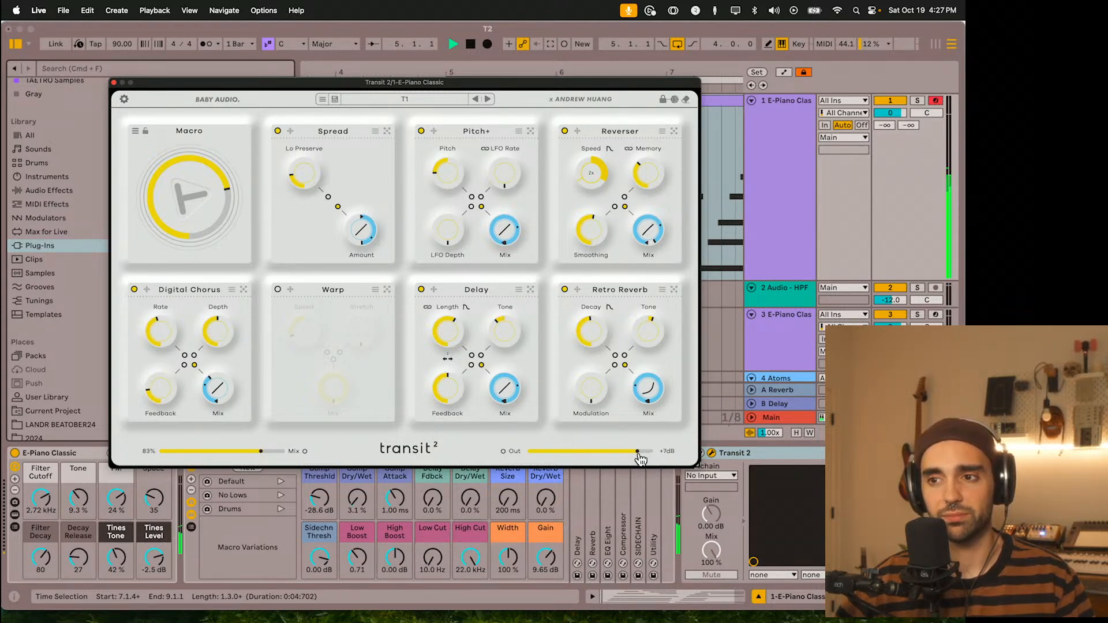
pyautogui.click(505, 453)
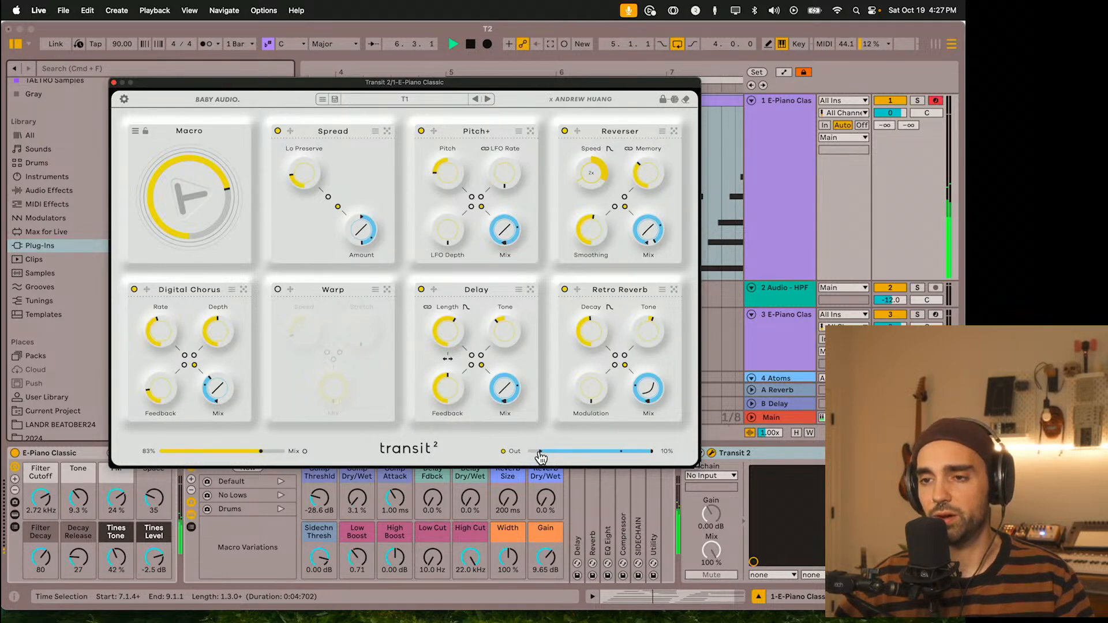
pyautogui.moveTo(542, 458); pyautogui.dragTo(558, 458)
pyautogui.moveTo(576, 457); pyautogui.dragTo(618, 460)
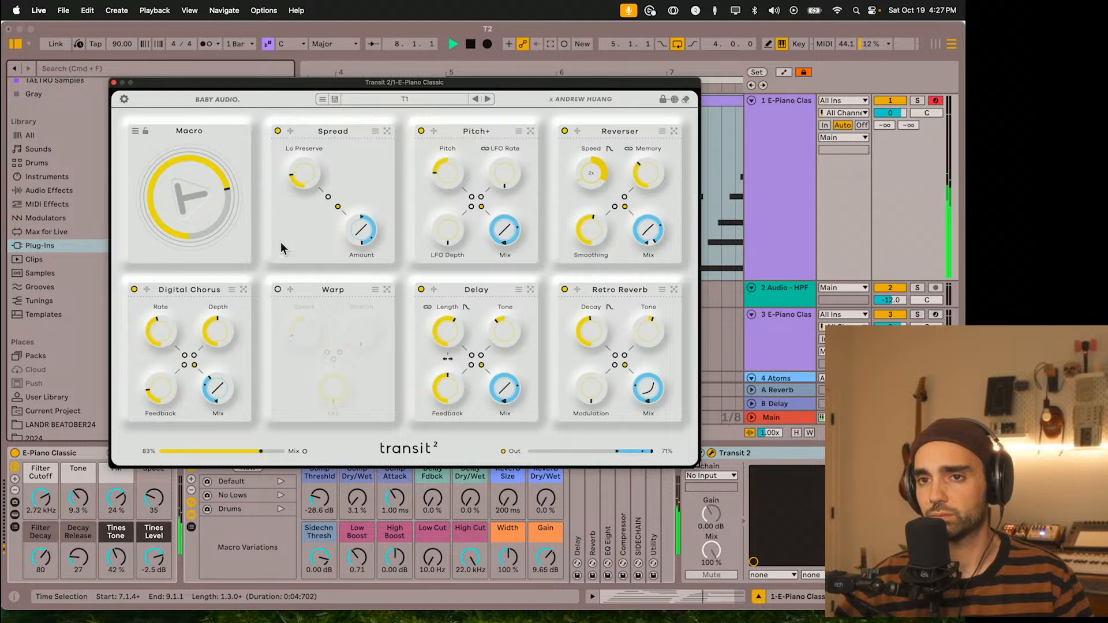
# Step: Raise the output modulation's start to 86% and sweep the Macro down and back up to about three-quarters
pyautogui.moveTo(190, 217); pyautogui.dragTo(188, 231)
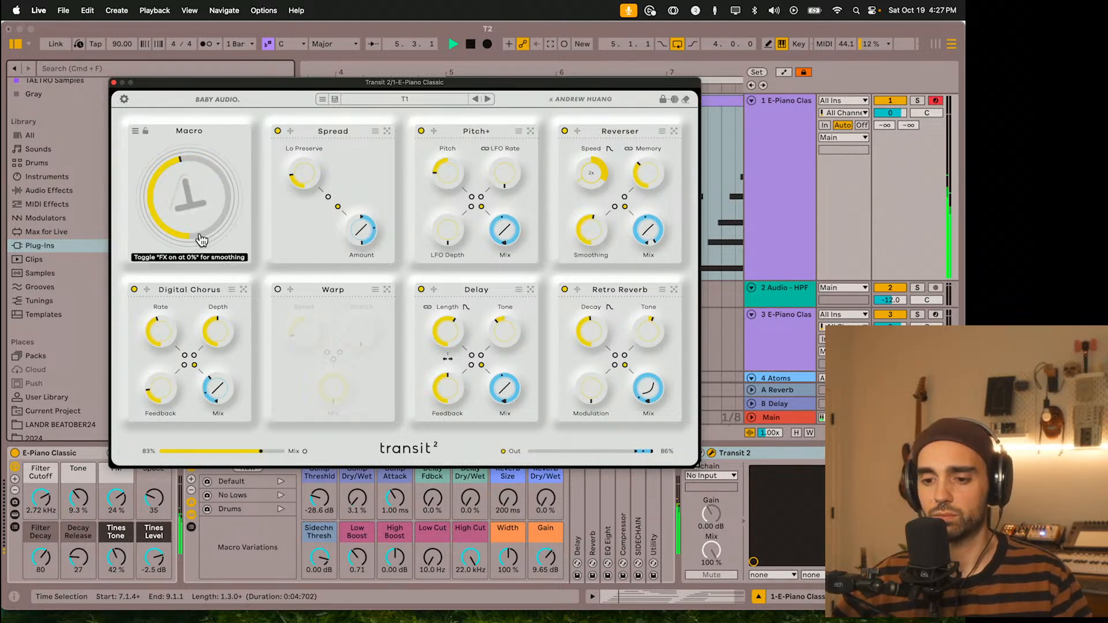
pyautogui.moveTo(196, 239); pyautogui.dragTo(198, 205)
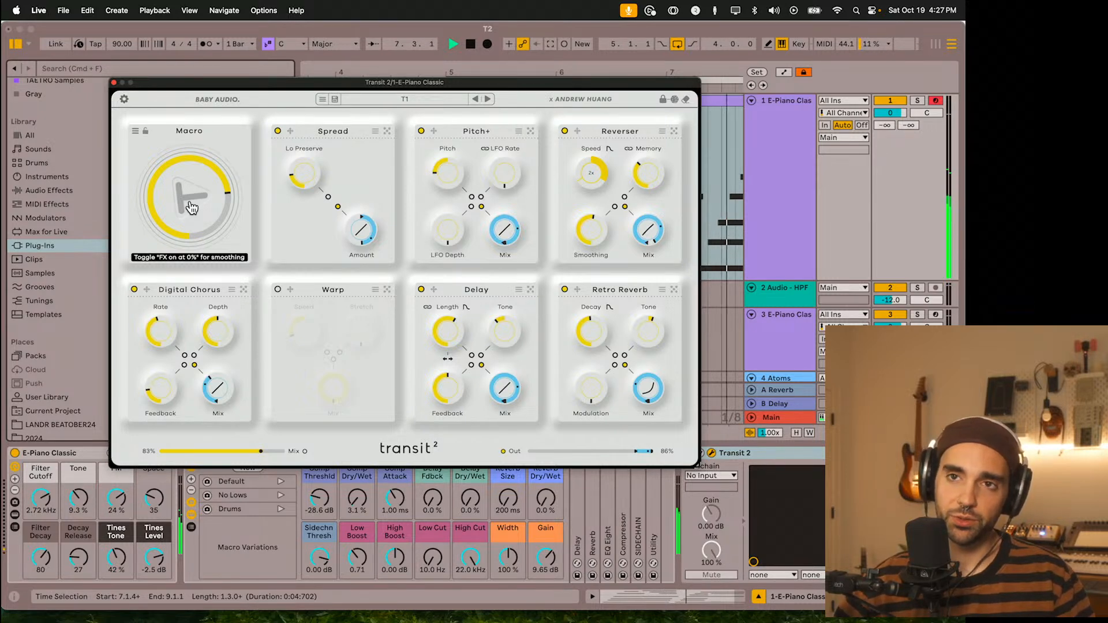
# Step: Enlarge the Transit 2 window and sweep the Macro down to zero
pyautogui.moveTo(154, 87); pyautogui.dragTo(103, 64)
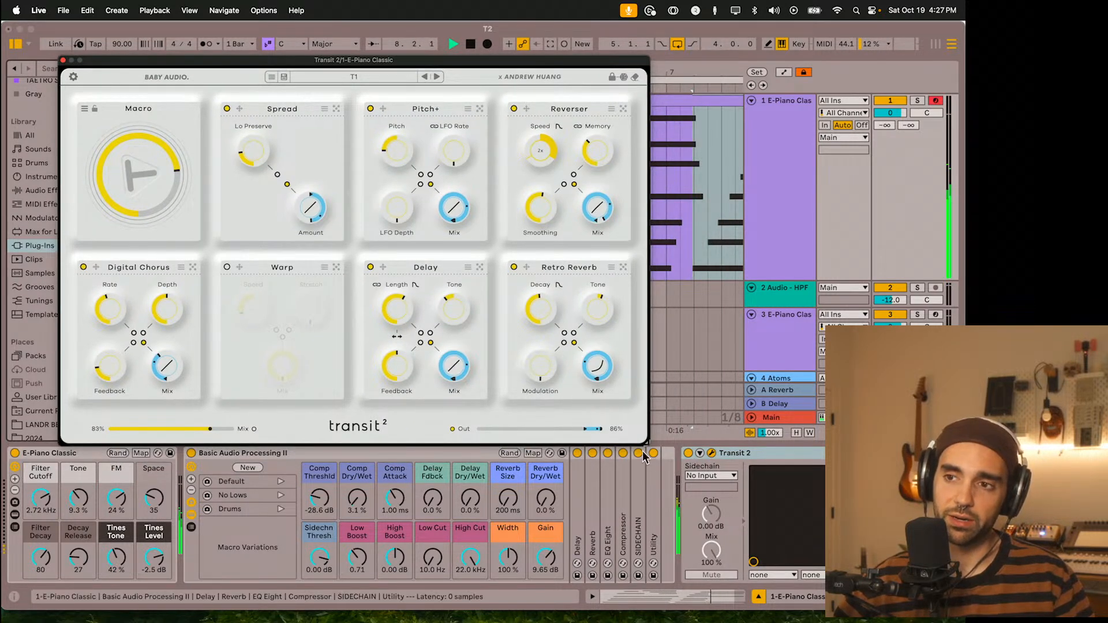
pyautogui.moveTo(650, 447); pyautogui.dragTo(703, 515)
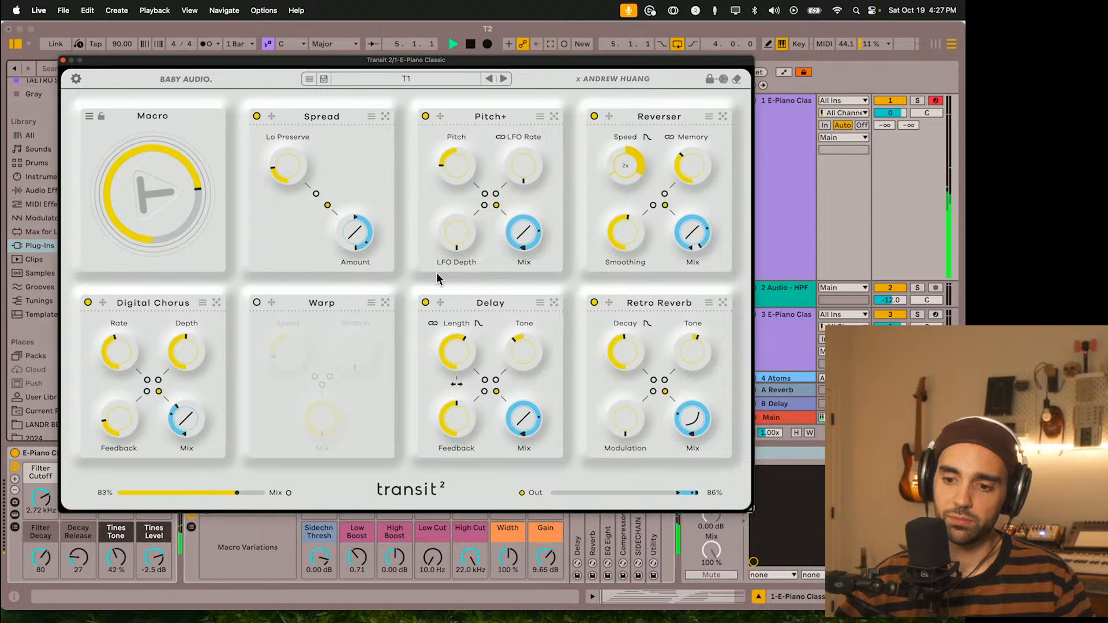
pyautogui.moveTo(268, 61); pyautogui.dragTo(247, 52)
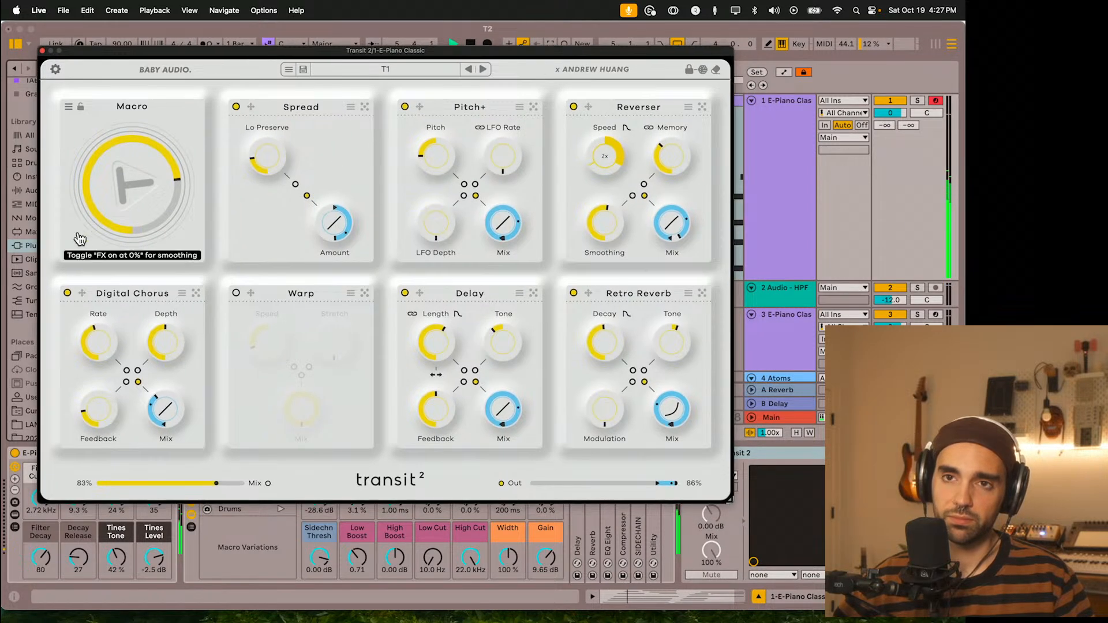
pyautogui.moveTo(132, 184); pyautogui.dragTo(193, 263)
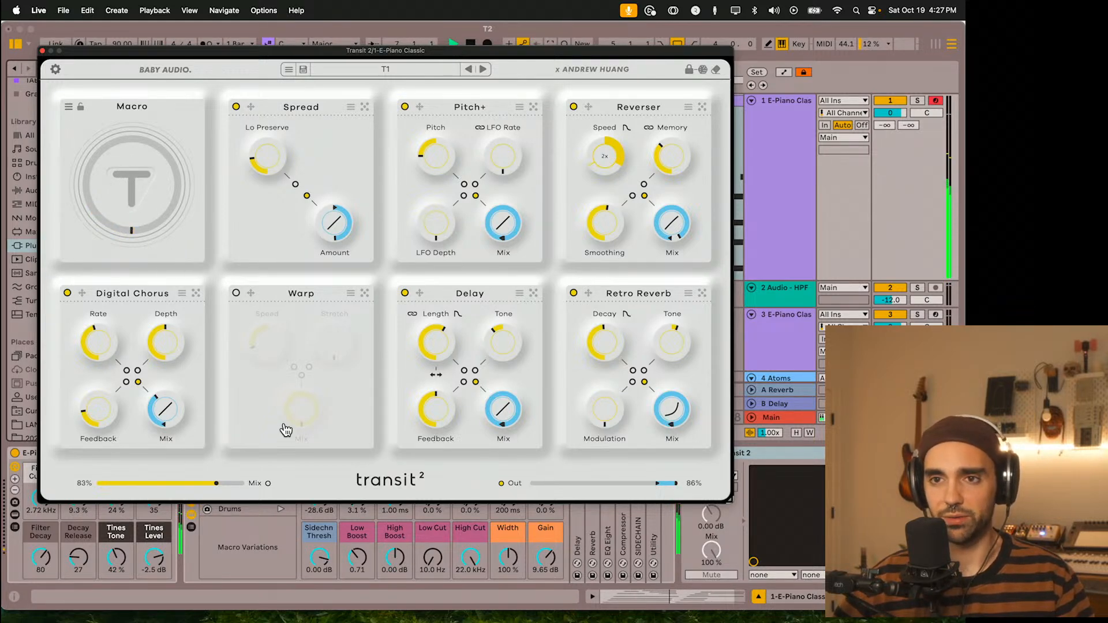
# Step: Enable the Warp module with Transit 2's overall Mix at 100%, and raise the Macro to about halfway during playback
pyautogui.click(236, 293)
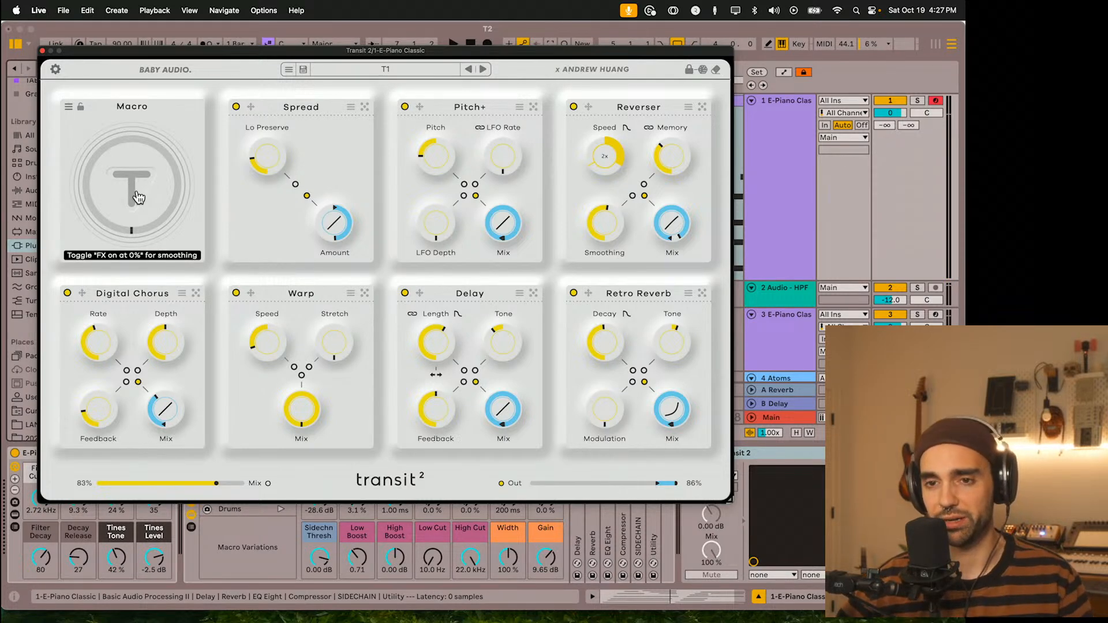
pyautogui.press('space')
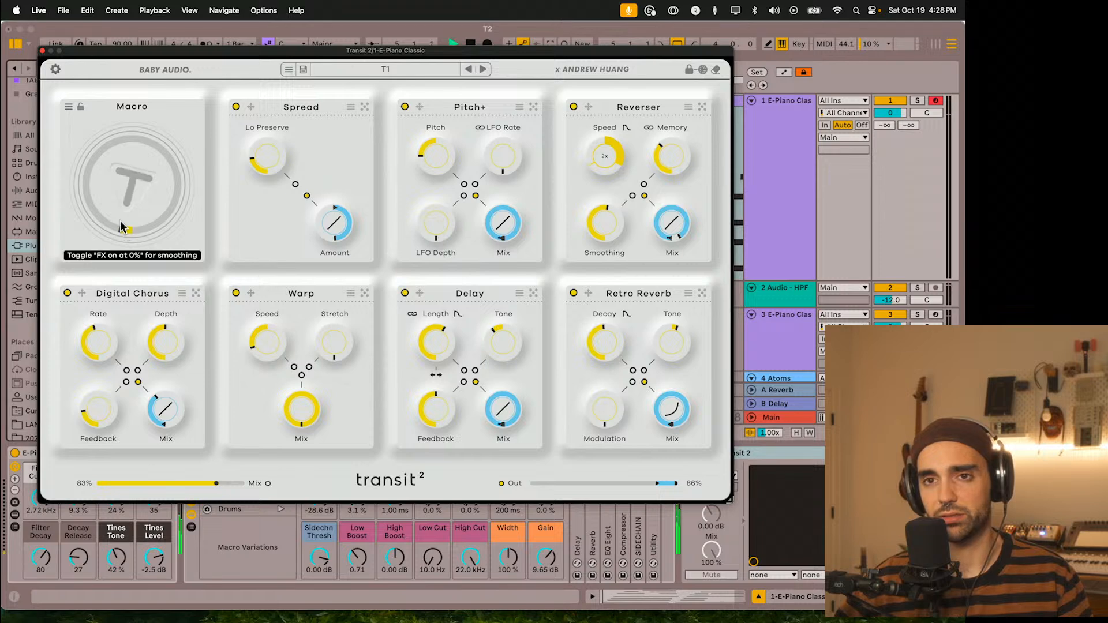
pyautogui.moveTo(230, 486); pyautogui.dragTo(265, 490)
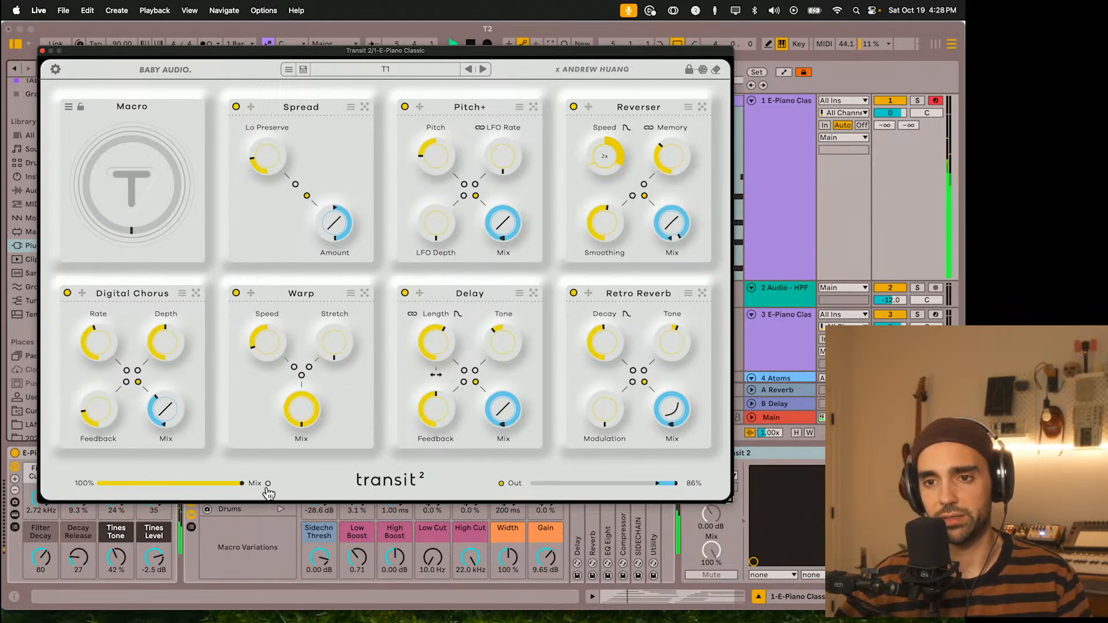
pyautogui.moveTo(101, 173); pyautogui.dragTo(97, 135)
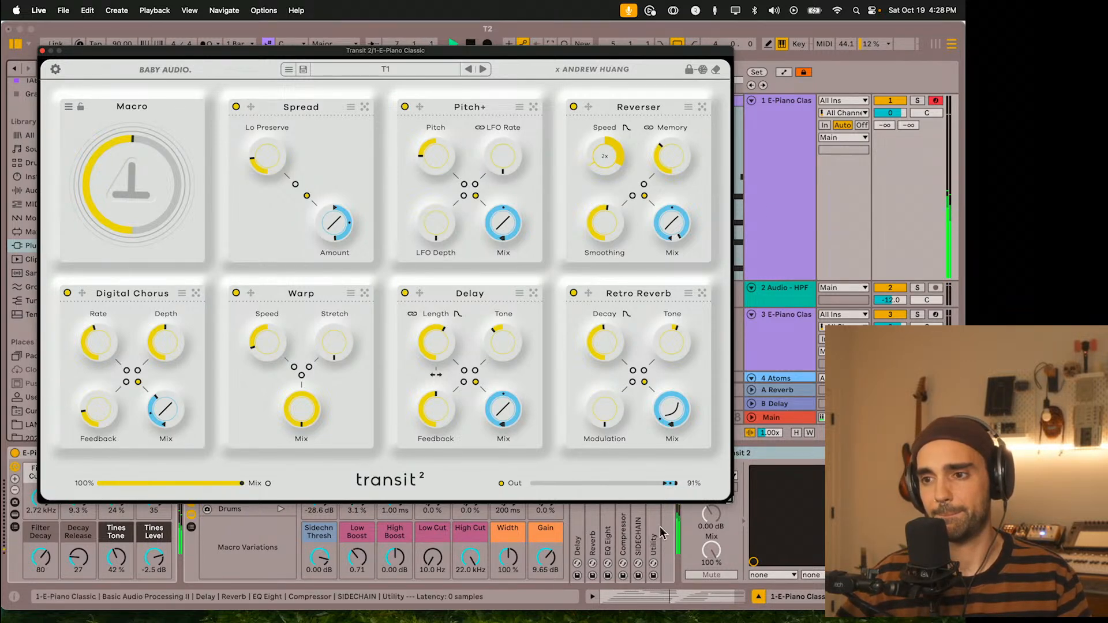
# Step: Close the Transit 2 window, search the audio effects for Utility, and add it after Transit 2 on the first E-Piano track
pyautogui.click(43, 51)
pyautogui.click(52, 191)
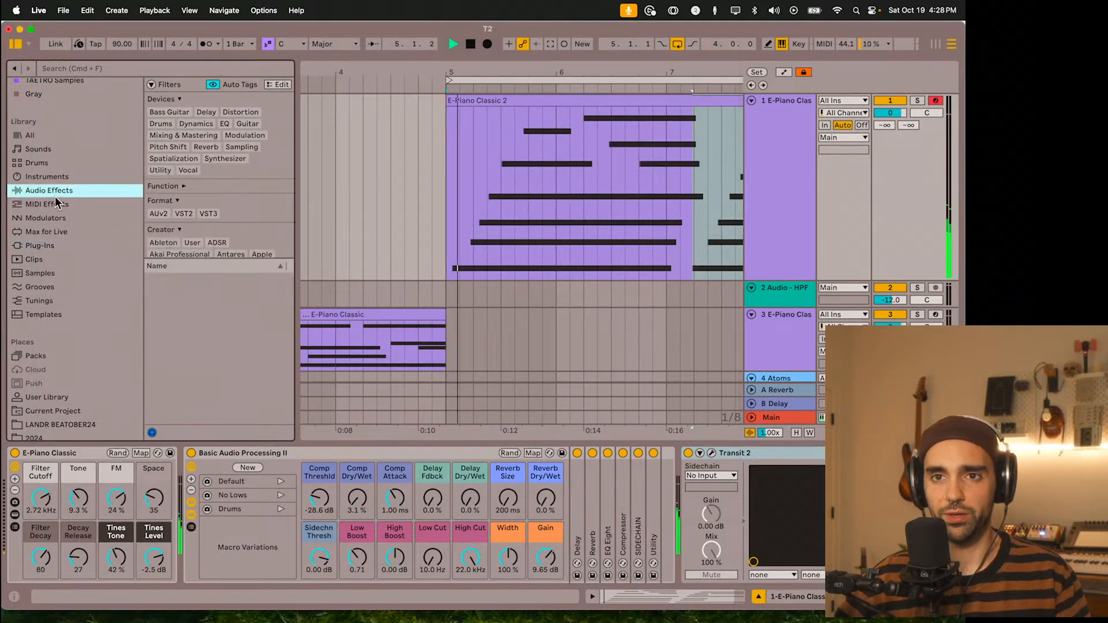
pyautogui.click(70, 68)
pyautogui.write('utlit')
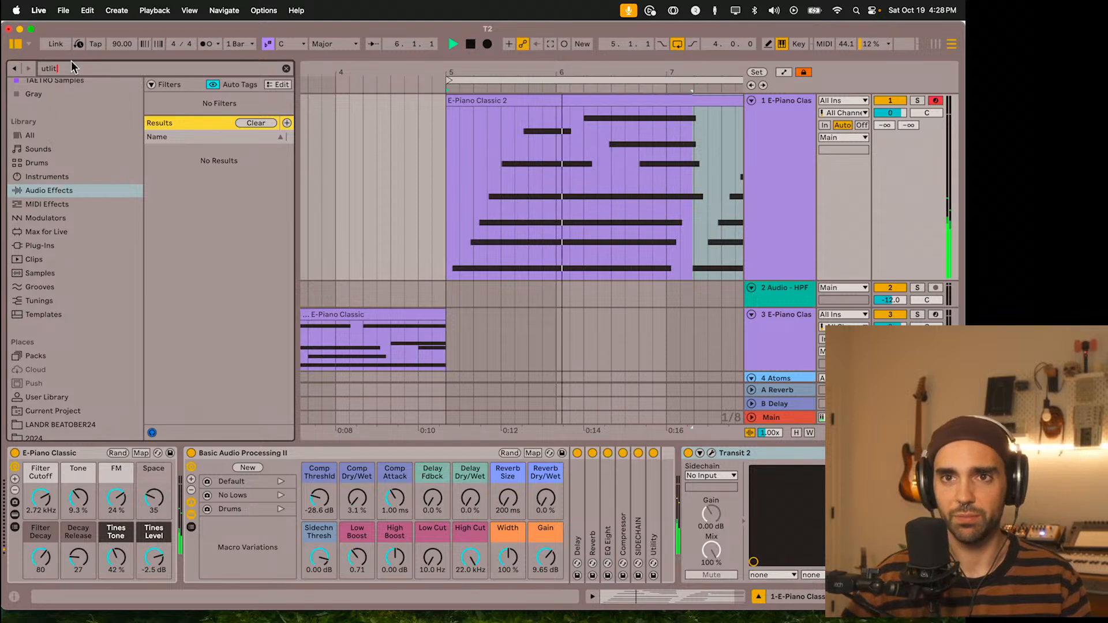
pyautogui.press('BackSpace')
pyautogui.press('BackSpace')
pyautogui.press('BackSpace')
pyautogui.press('BackSpace')
pyautogui.press('BackSpace')
pyautogui.write('tili')
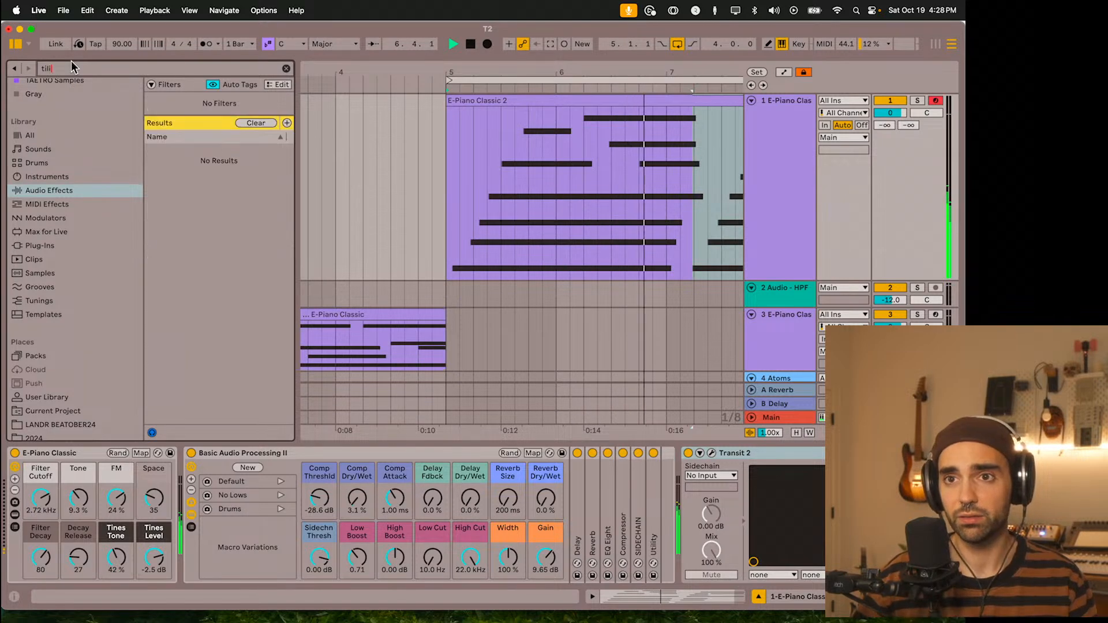
pyautogui.press('super+a')
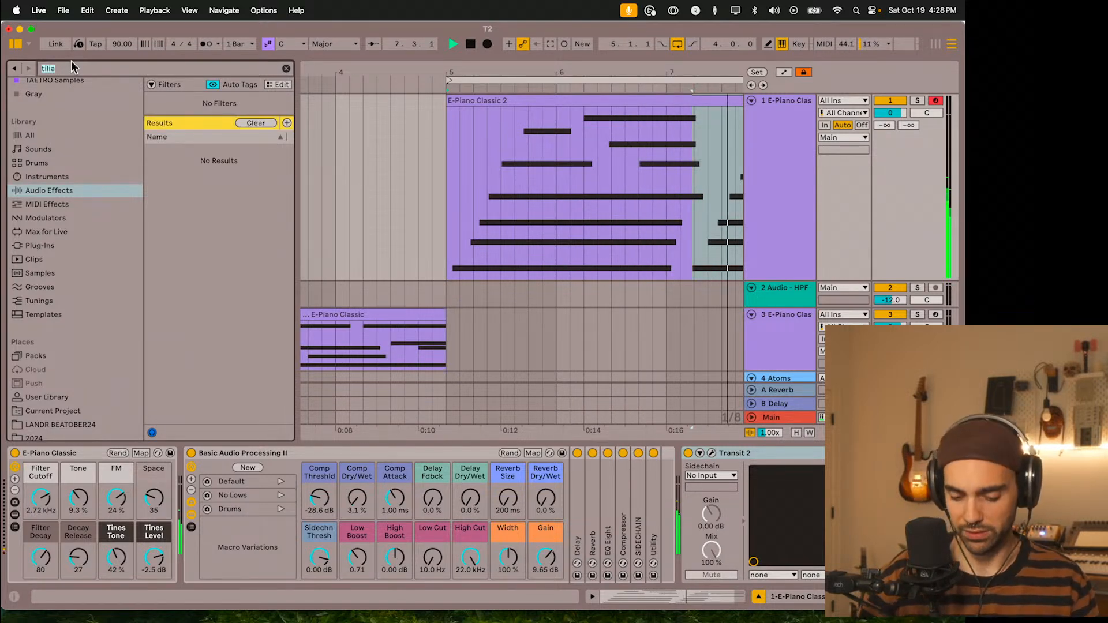
pyautogui.write('uti')
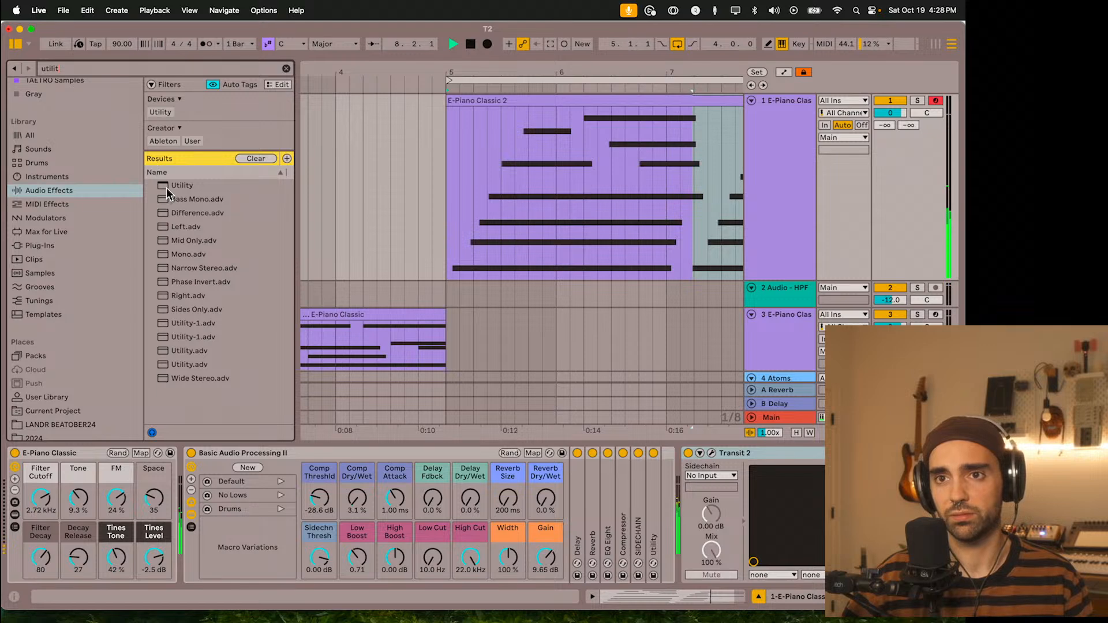
pyautogui.write('lit')
pyautogui.press('Down')
pyautogui.press('Return')
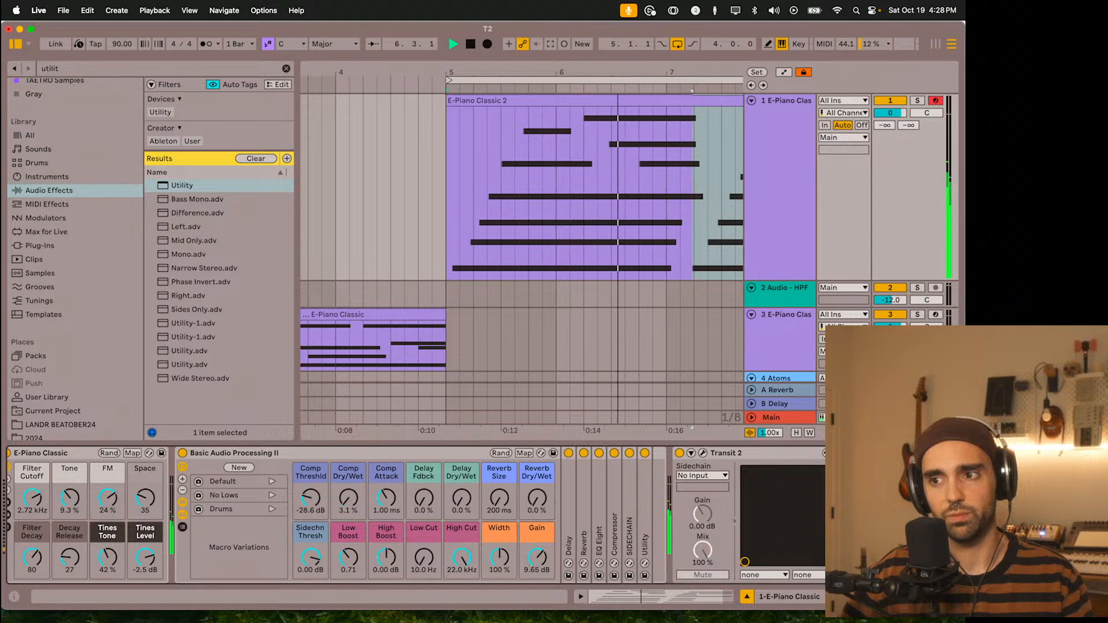
# Step: Reopen Transit 2 from the device chain and set the Warp module's Speed to about 1.30 during playback
pyautogui.click(703, 454)
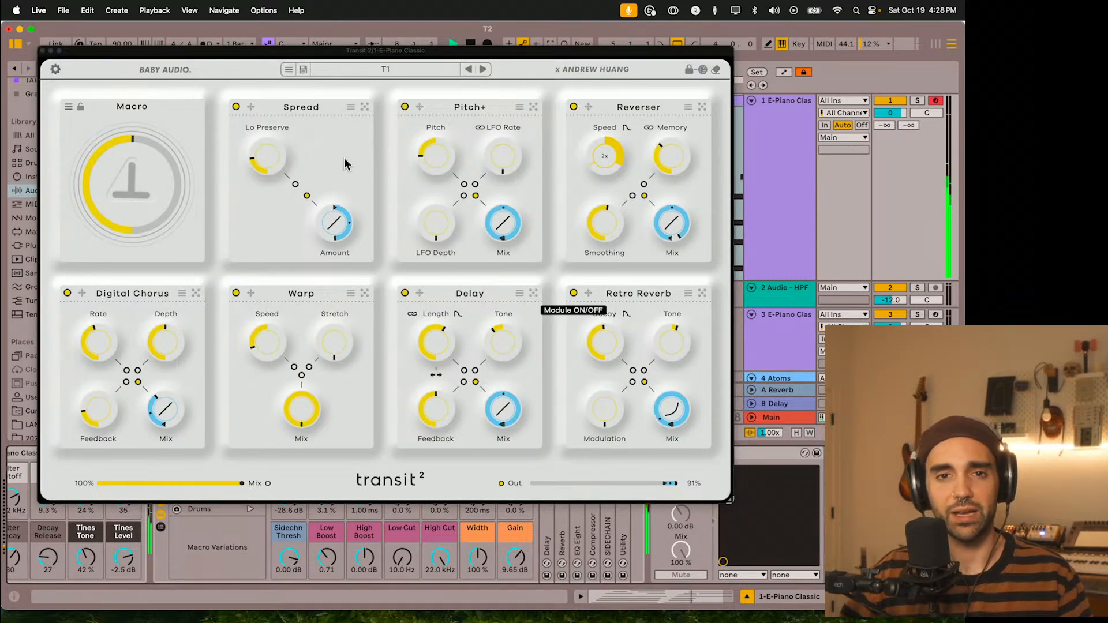
pyautogui.moveTo(149, 50); pyautogui.dragTo(127, 39)
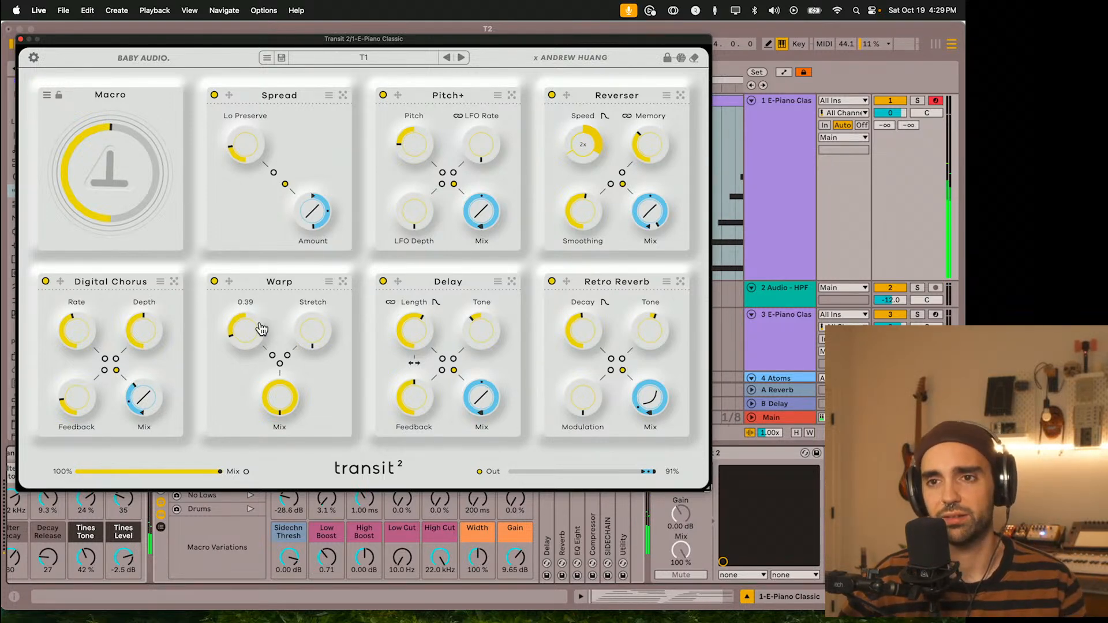
pyautogui.scroll(-3, 259, 333)
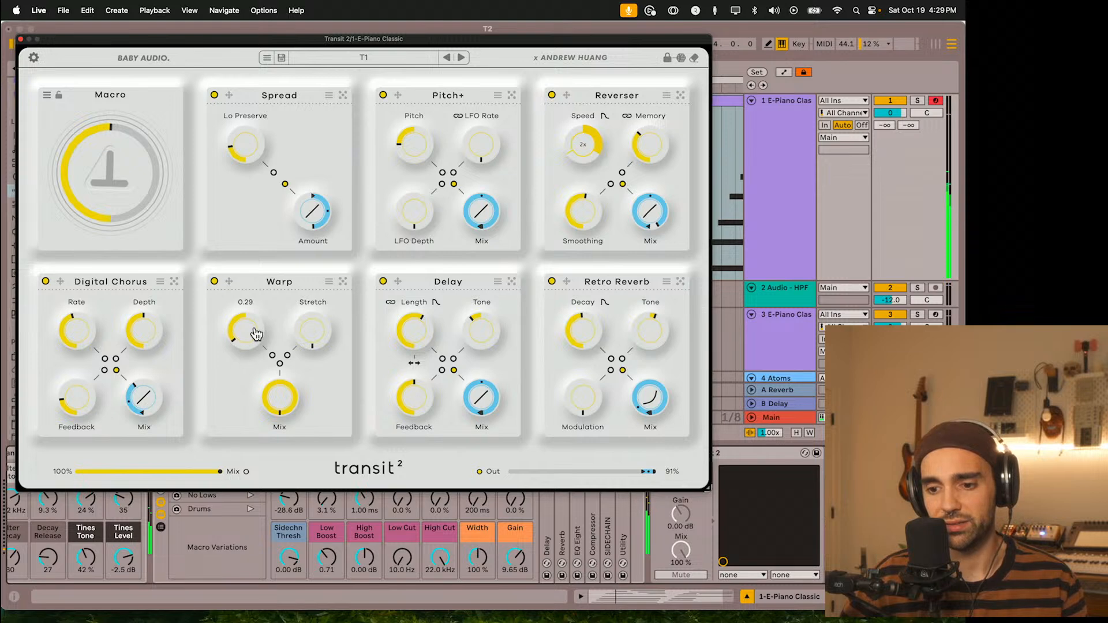
pyautogui.moveTo(256, 327); pyautogui.dragTo(258, 309)
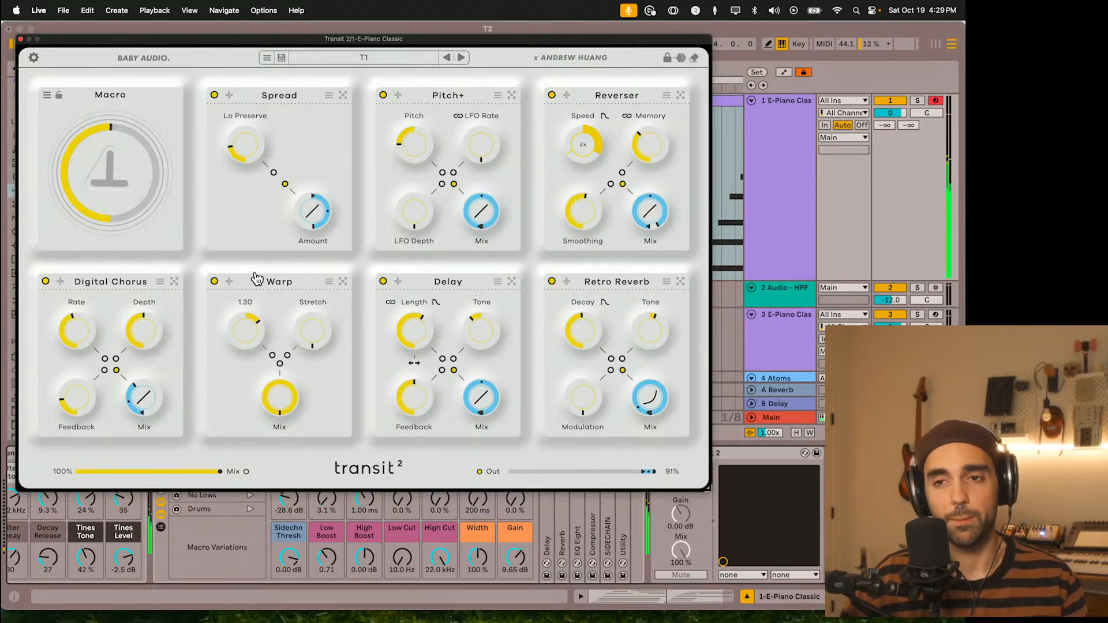
# Step: Set the Warp module's Stretch to 63 and raise the Macro to about 60%
pyautogui.moveTo(323, 345)
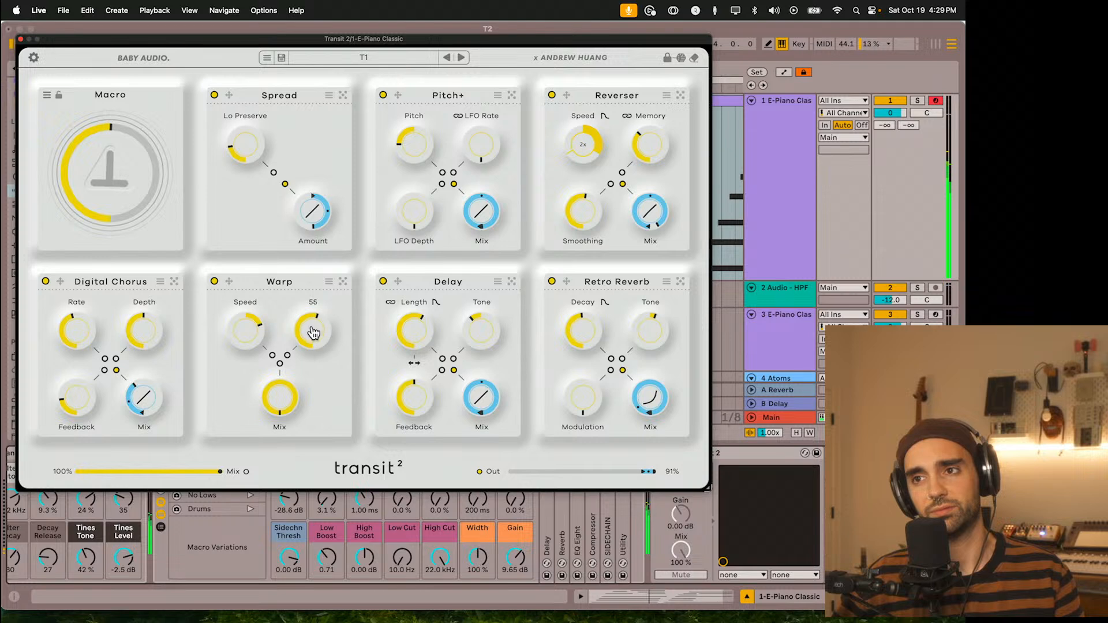
pyautogui.moveTo(112, 169); pyautogui.dragTo(114, 160)
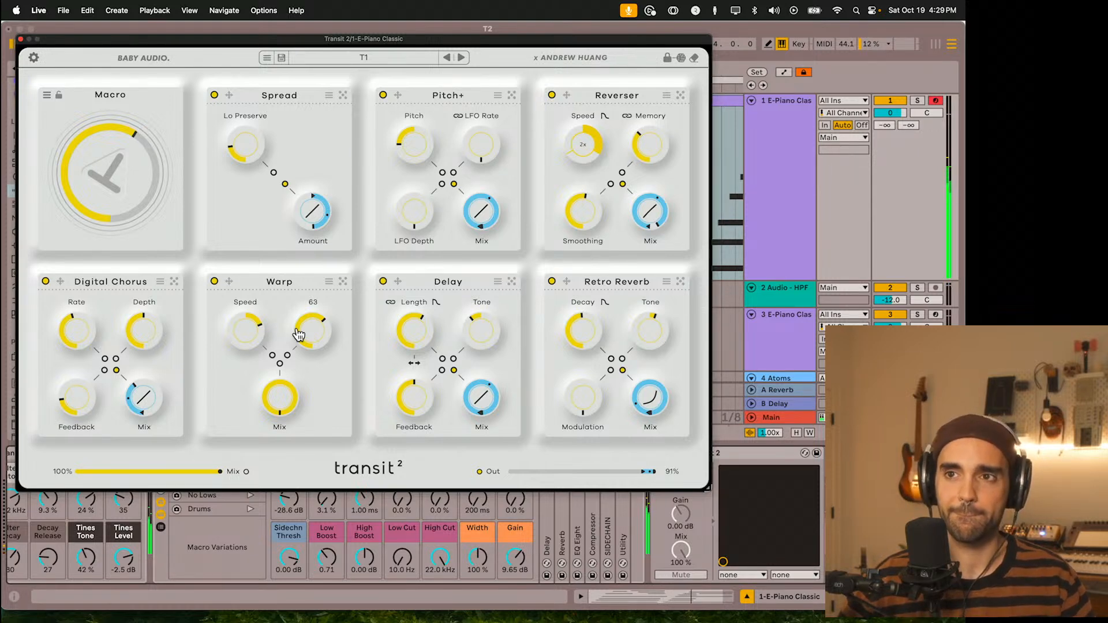
pyautogui.moveTo(133, 196); pyautogui.dragTo(132, 193)
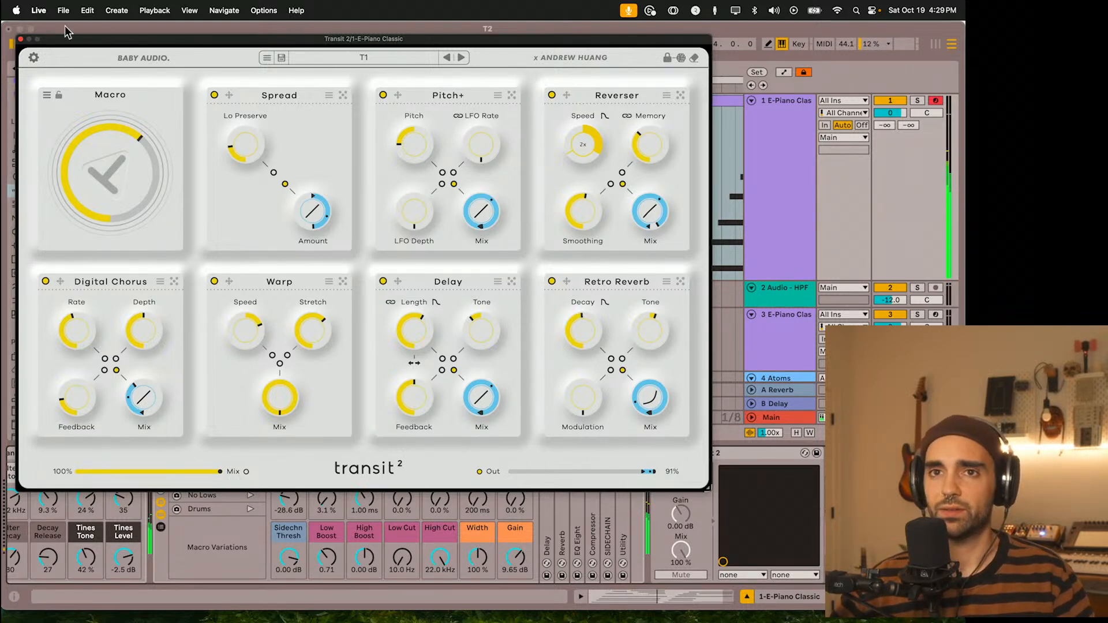
# Step: Close Transit 2, open the E-Piano Classic 2 clip in an enlarged note editor, and select all its notes
pyautogui.click(20, 38)
pyautogui.doubleClick(551, 95)
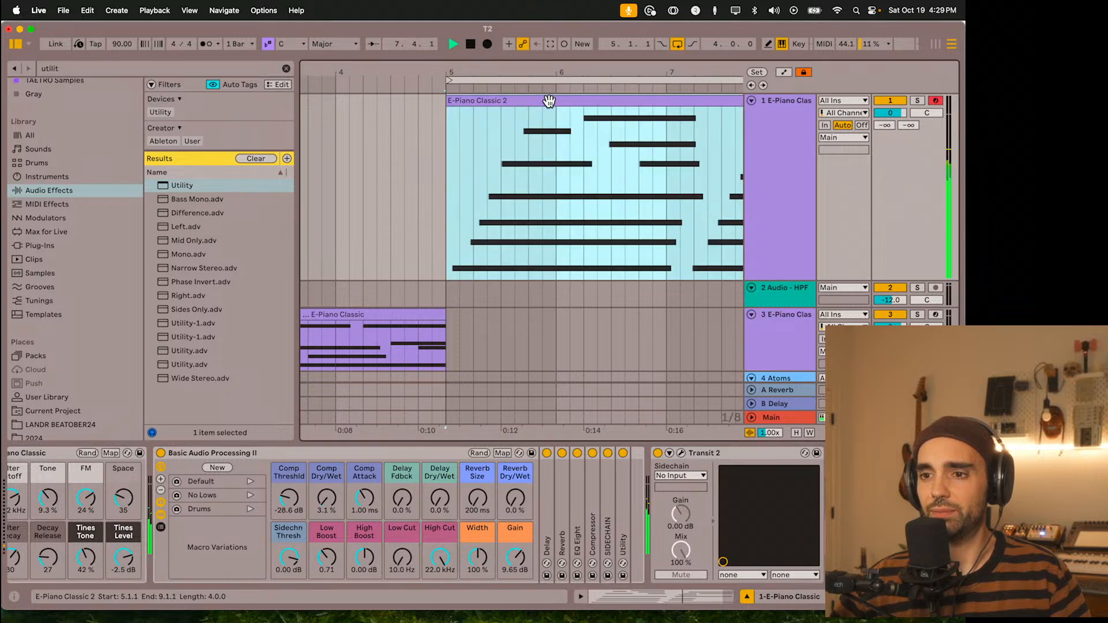
pyautogui.moveTo(681, 335); pyautogui.dragTo(681, 276)
pyautogui.click(608, 398)
pyautogui.press('super+a')
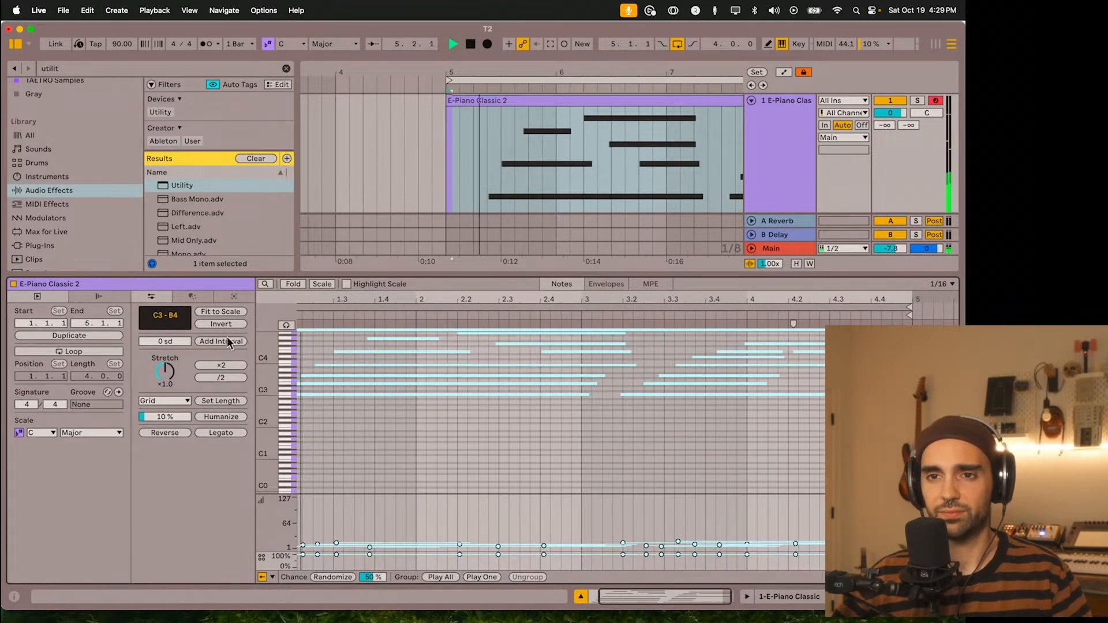
# Step: Browse the clip's transformation and generator tools, try generating notes with Seed, and undo the result
pyautogui.click(192, 296)
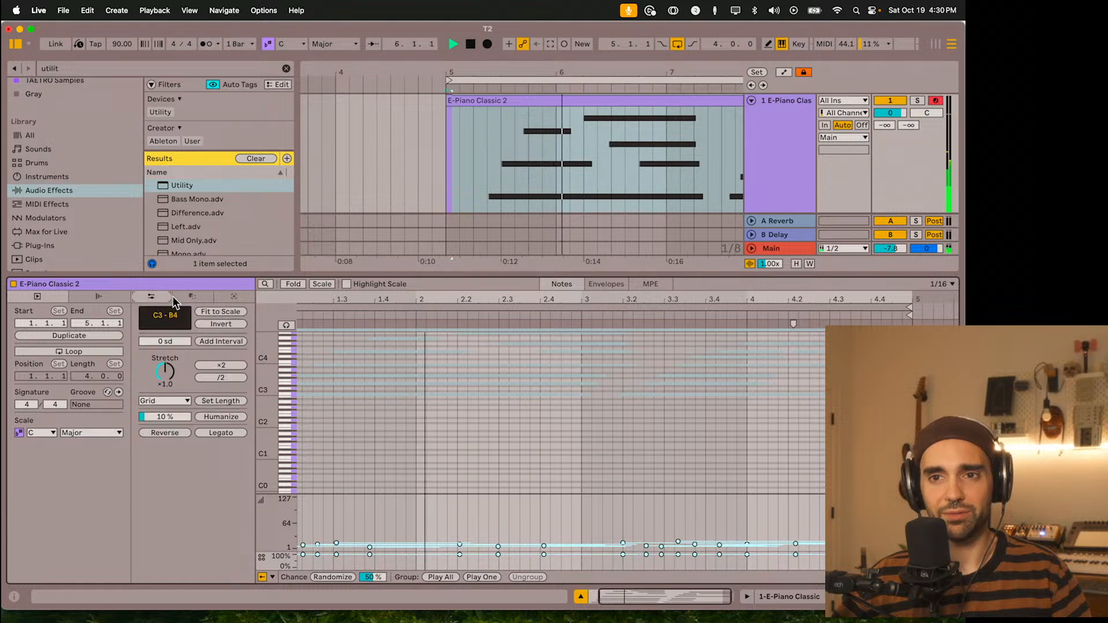
pyautogui.click(196, 312)
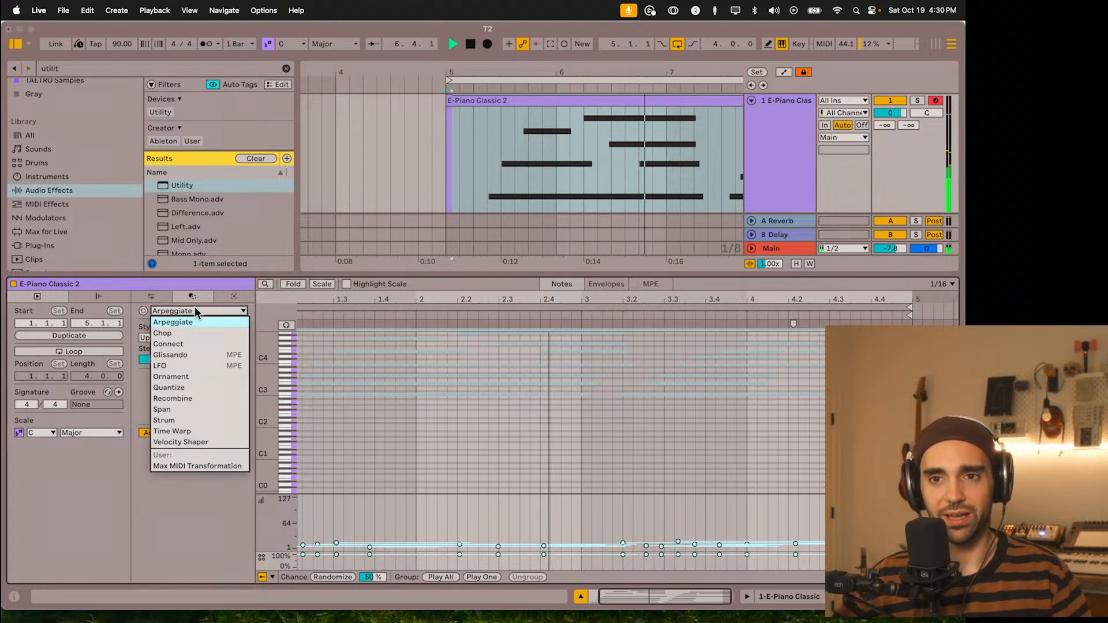
pyautogui.click(199, 312)
pyautogui.click(234, 297)
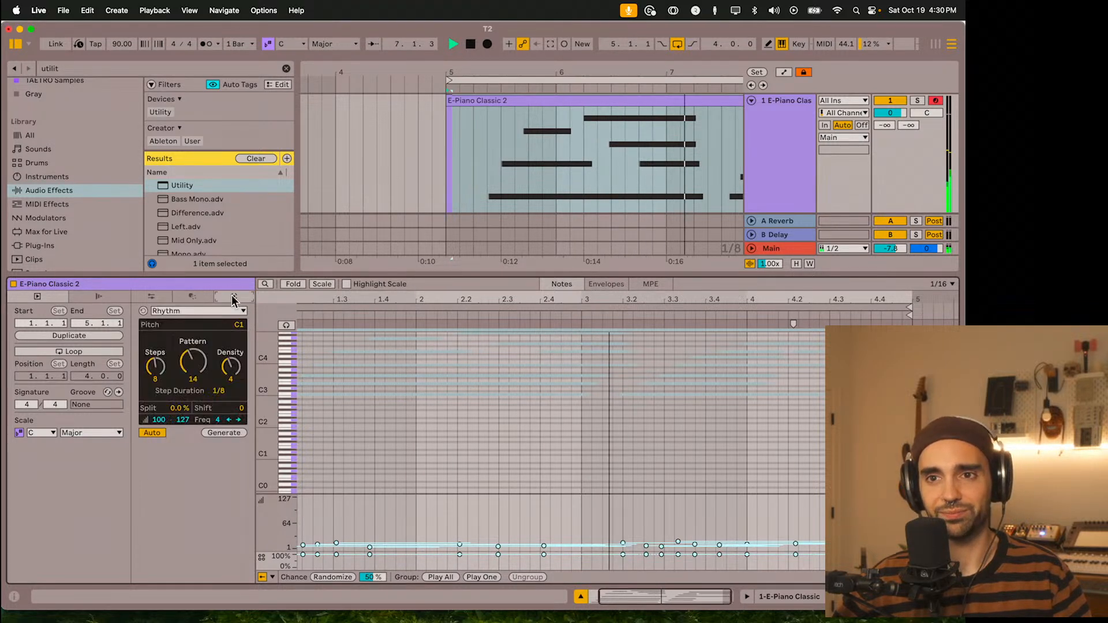
pyautogui.click(191, 314)
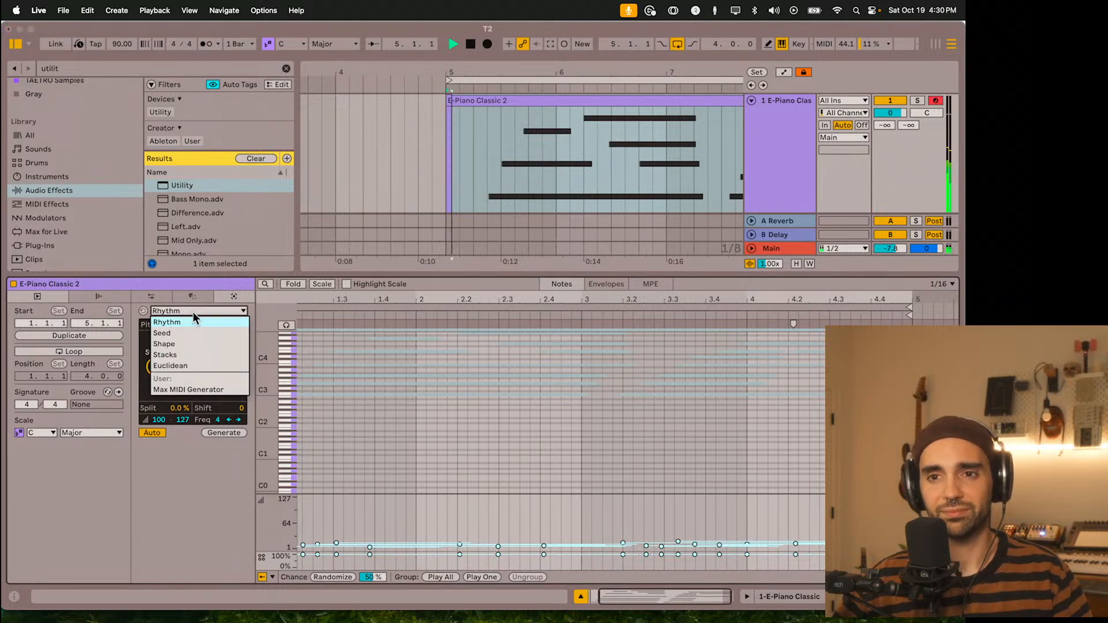
pyautogui.click(189, 333)
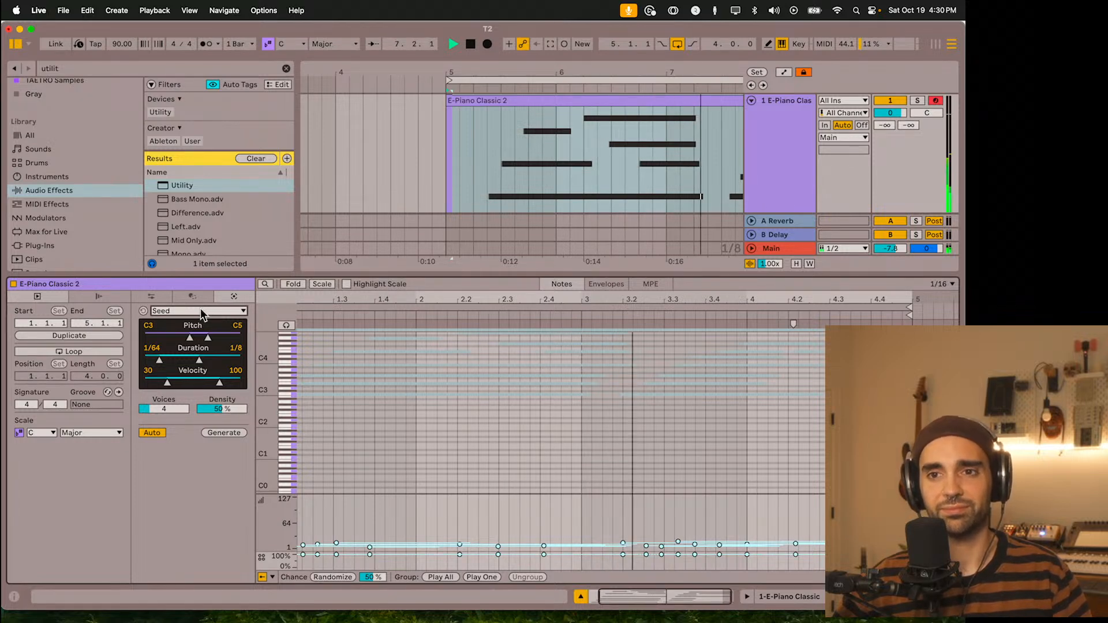
pyautogui.click(231, 432)
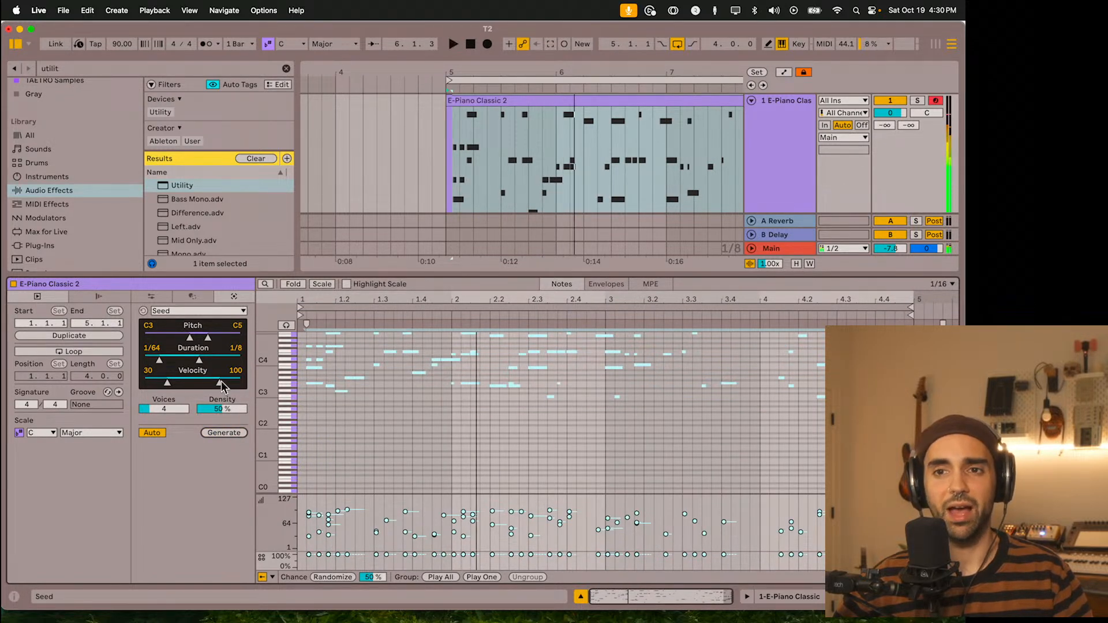
pyautogui.press('super+z')
# Step: Enlarge the clip's Chance lane and lower the chance of all its notes to about 79%
pyautogui.click(152, 297)
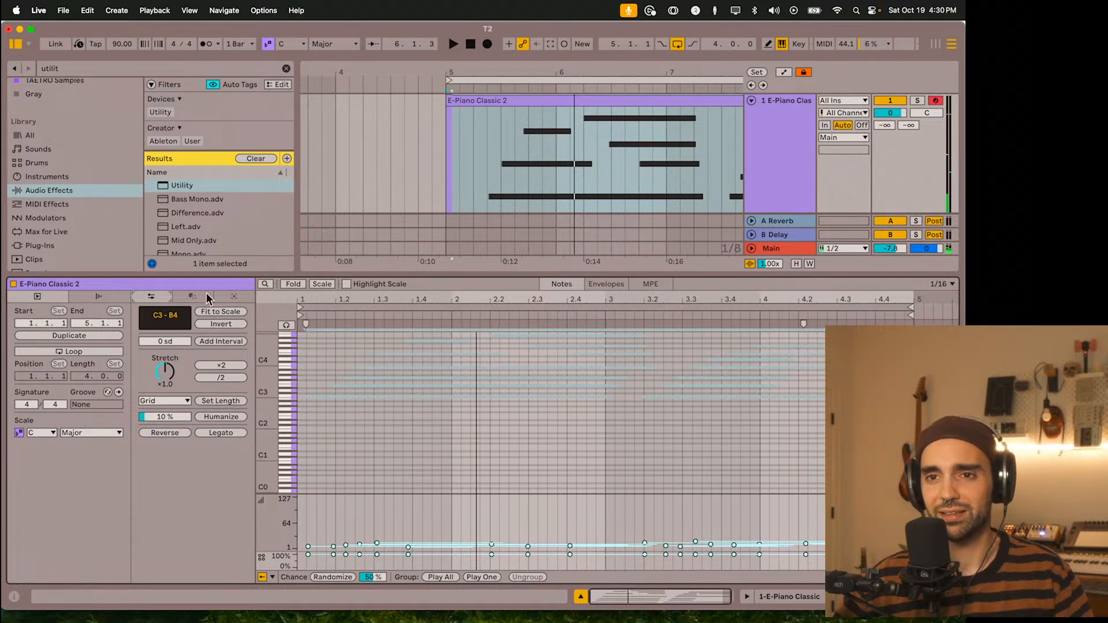
pyautogui.click(274, 578)
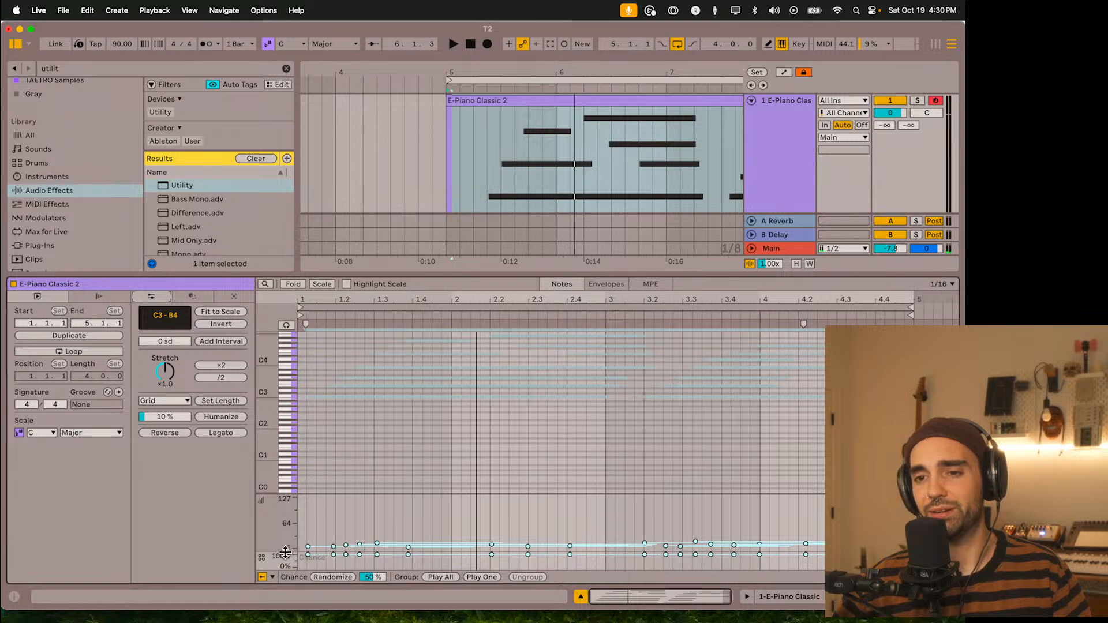
pyautogui.click(272, 577)
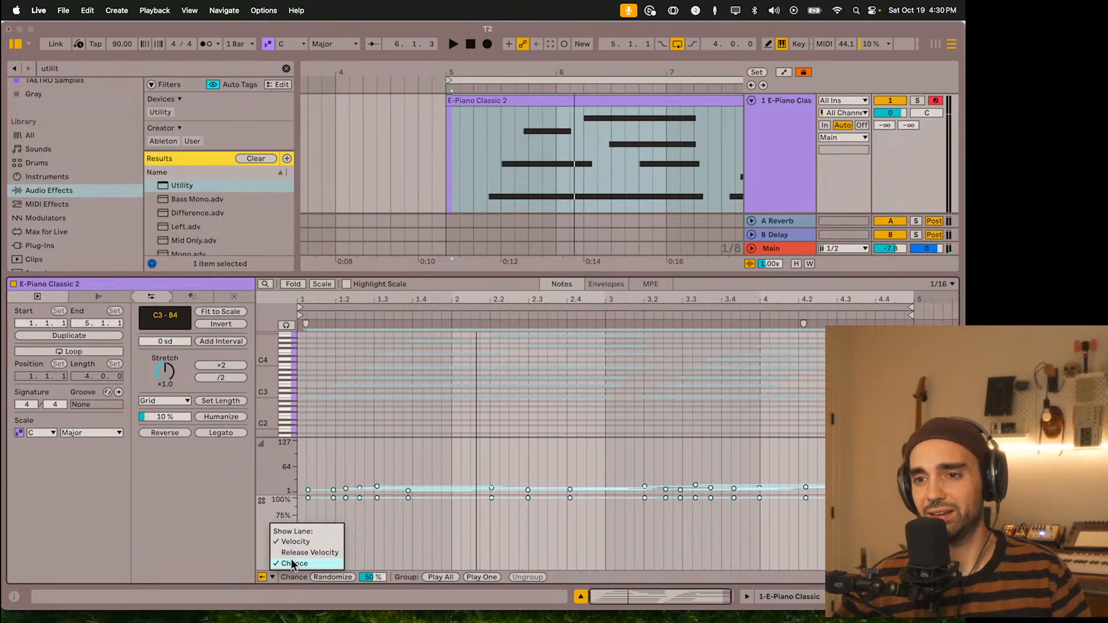
pyautogui.click(359, 506)
pyautogui.click(323, 410)
pyautogui.press('super+a')
pyautogui.moveTo(309, 498); pyautogui.dragTo(308, 514)
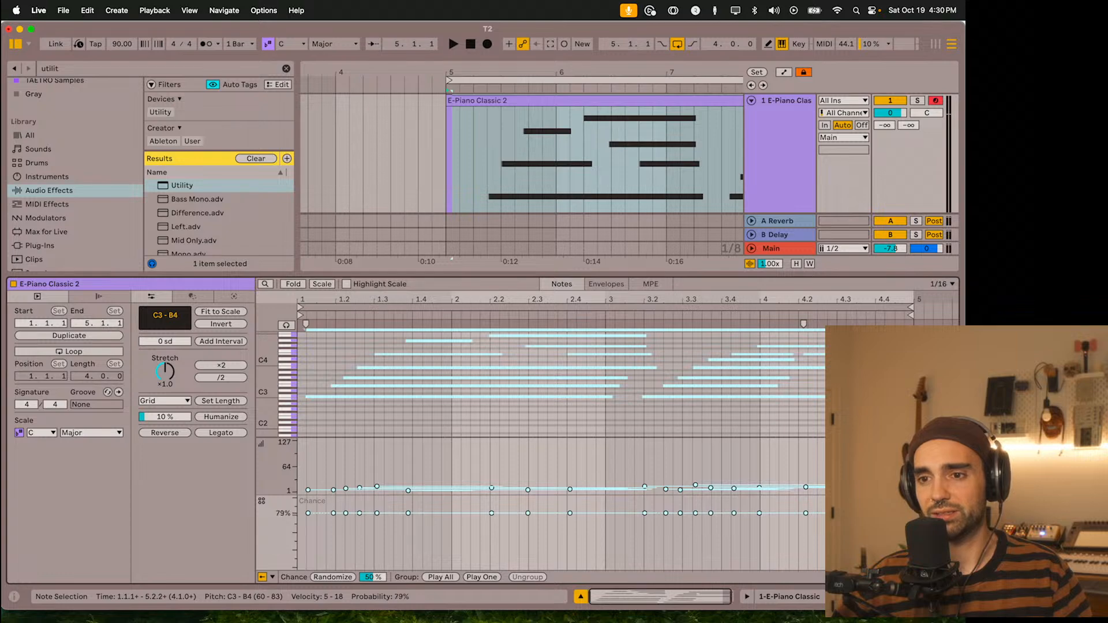
# Step: Play the loop, shrink the note editor, and bring up the first E-Piano track's device chain at Transit 2
pyautogui.press('space')
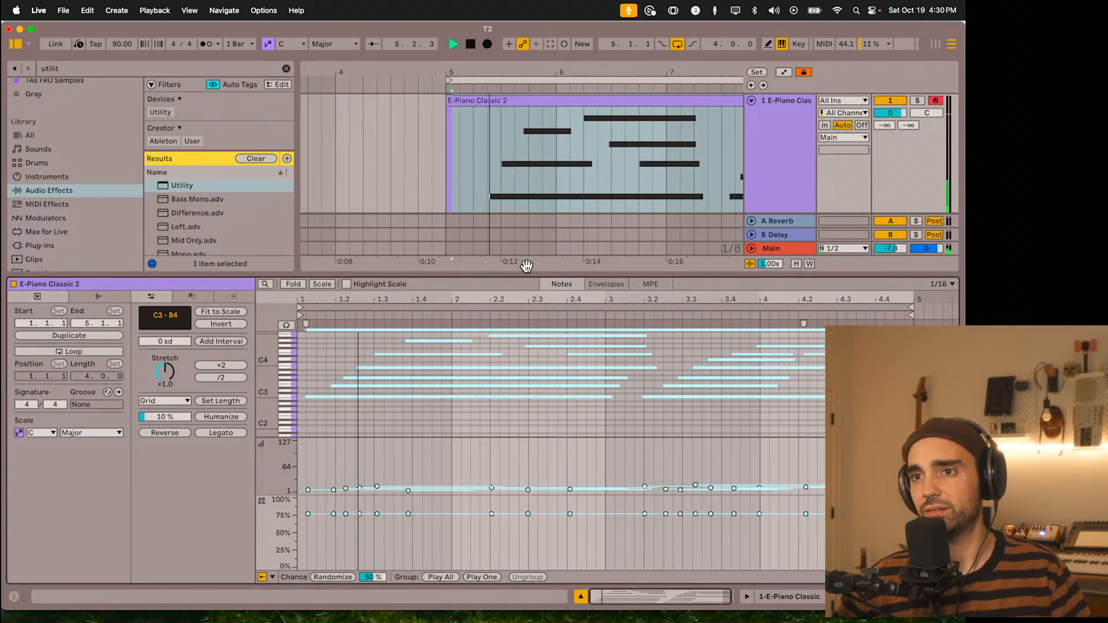
pyautogui.moveTo(522, 276); pyautogui.dragTo(528, 408)
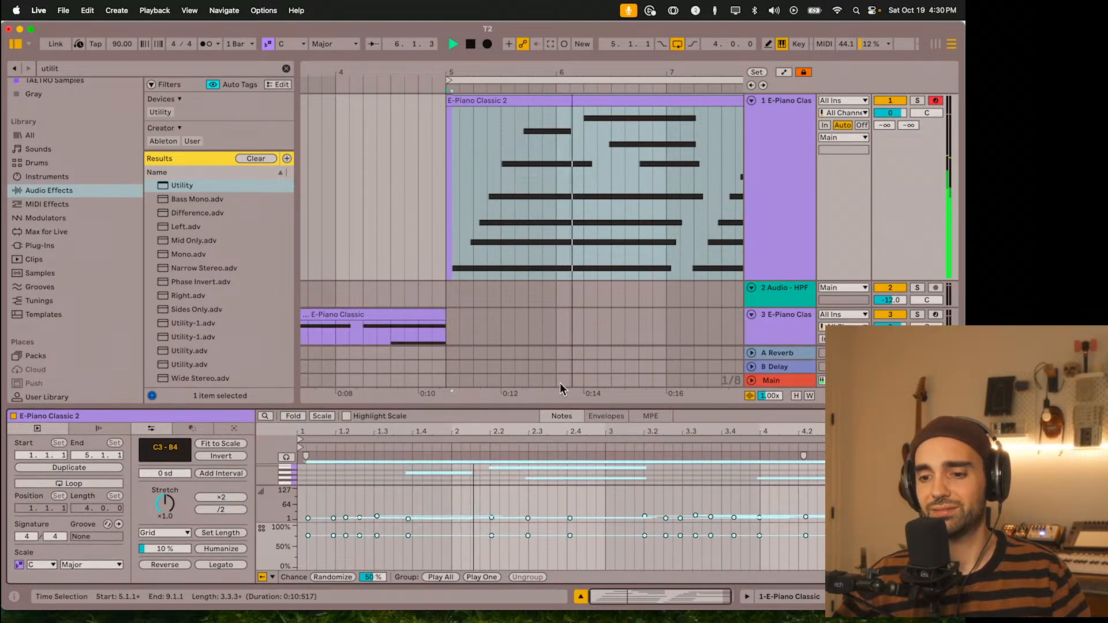
pyautogui.click(773, 202)
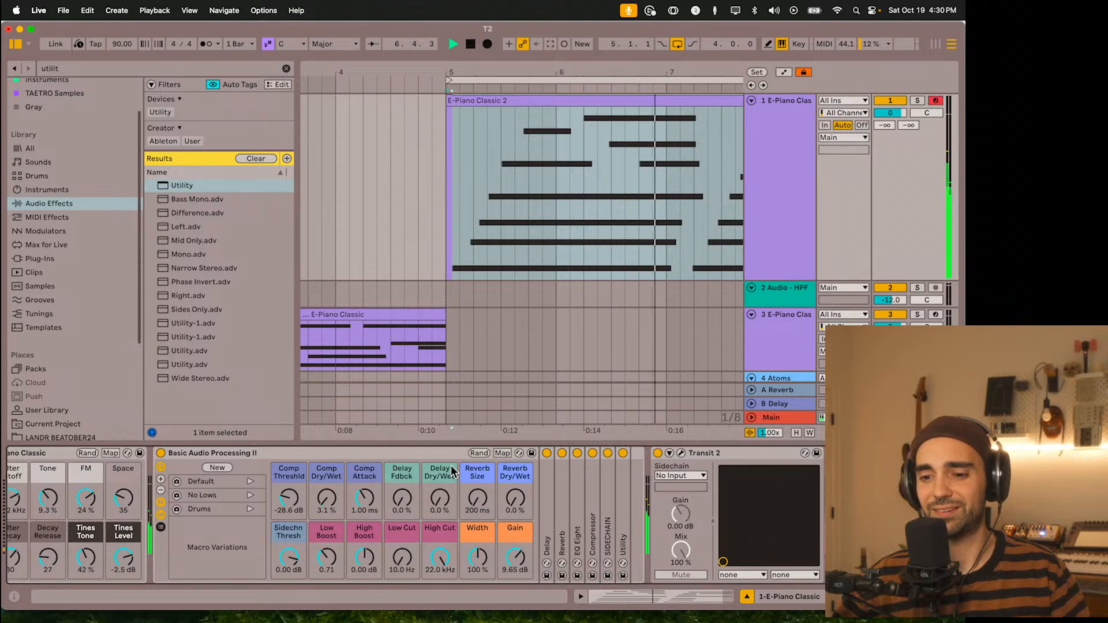
pyautogui.click(71, 455)
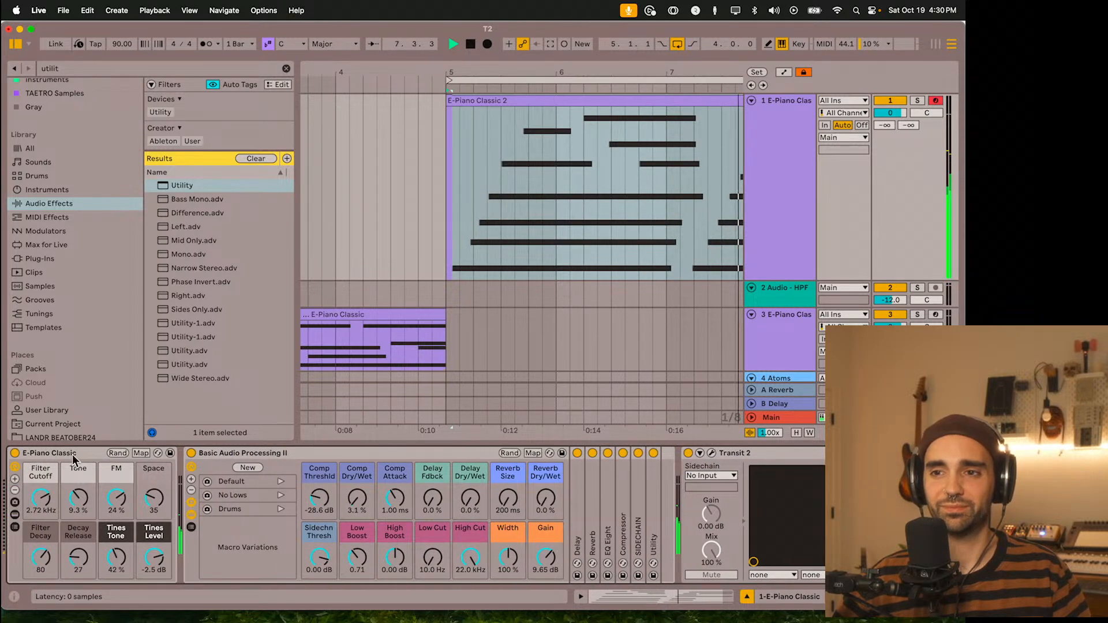
pyautogui.hscroll(3, 333, 467)
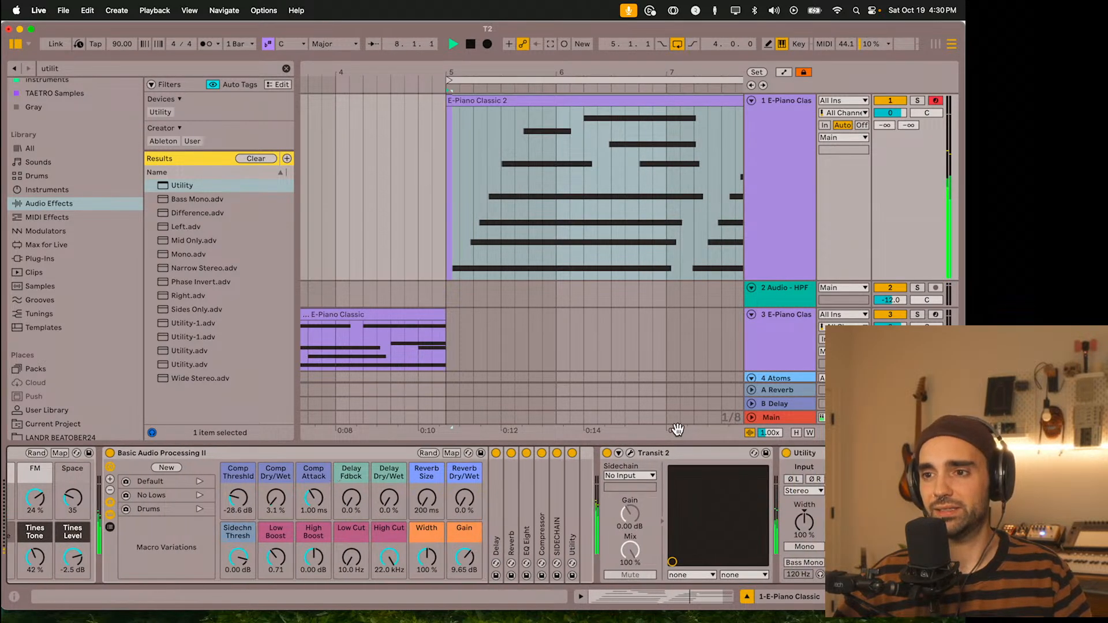
# Step: Reopen Transit 2, sweep the Macro down to zero, and turn off the Warp module
pyautogui.click(632, 454)
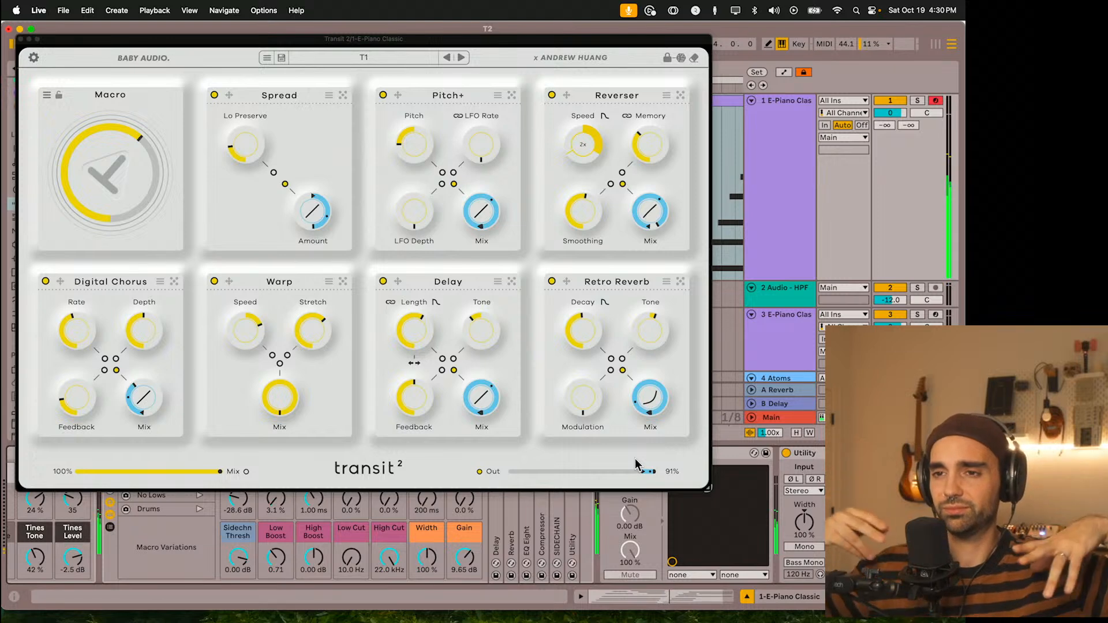
pyautogui.click(102, 170)
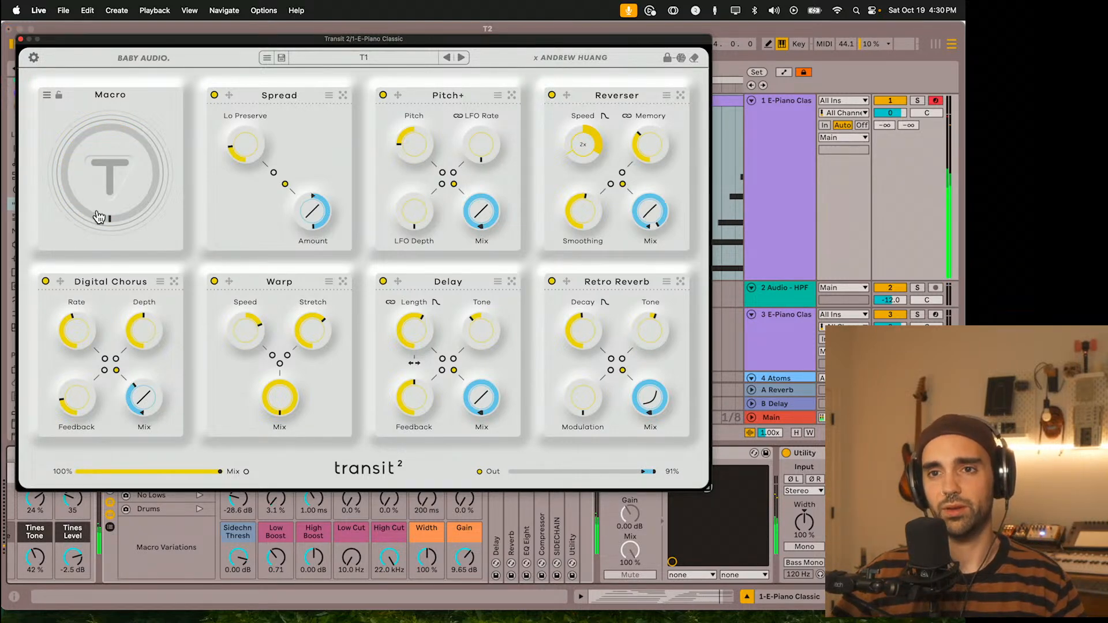
pyautogui.click(214, 281)
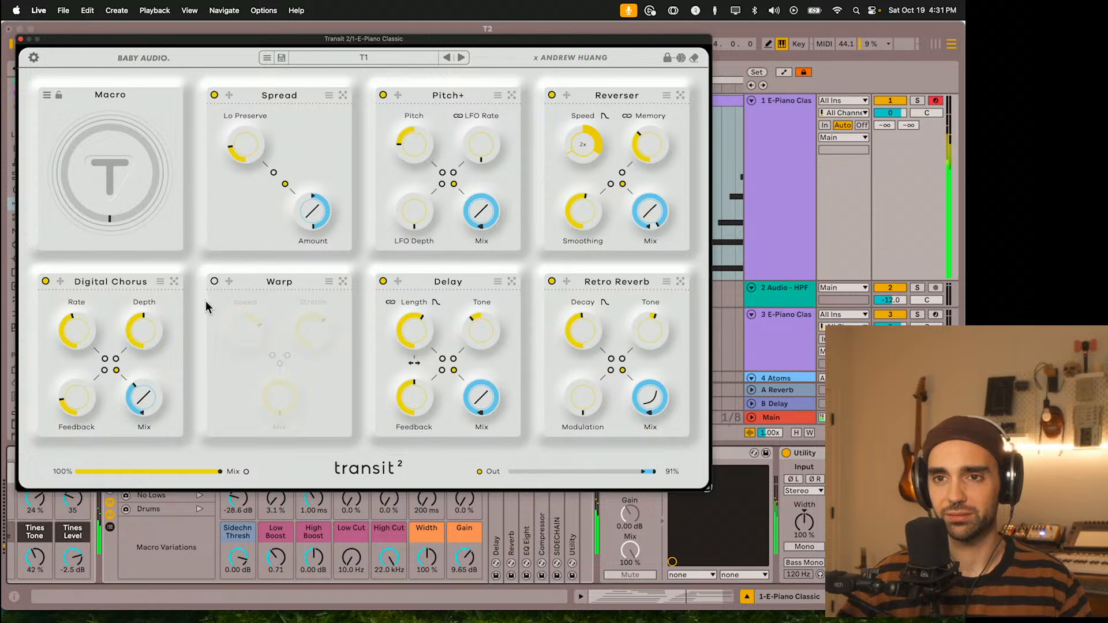
# Step: Raise the Macro to just under halfway and set the Reverser's Speed to 0.5x
pyautogui.moveTo(123, 185); pyautogui.dragTo(109, 145)
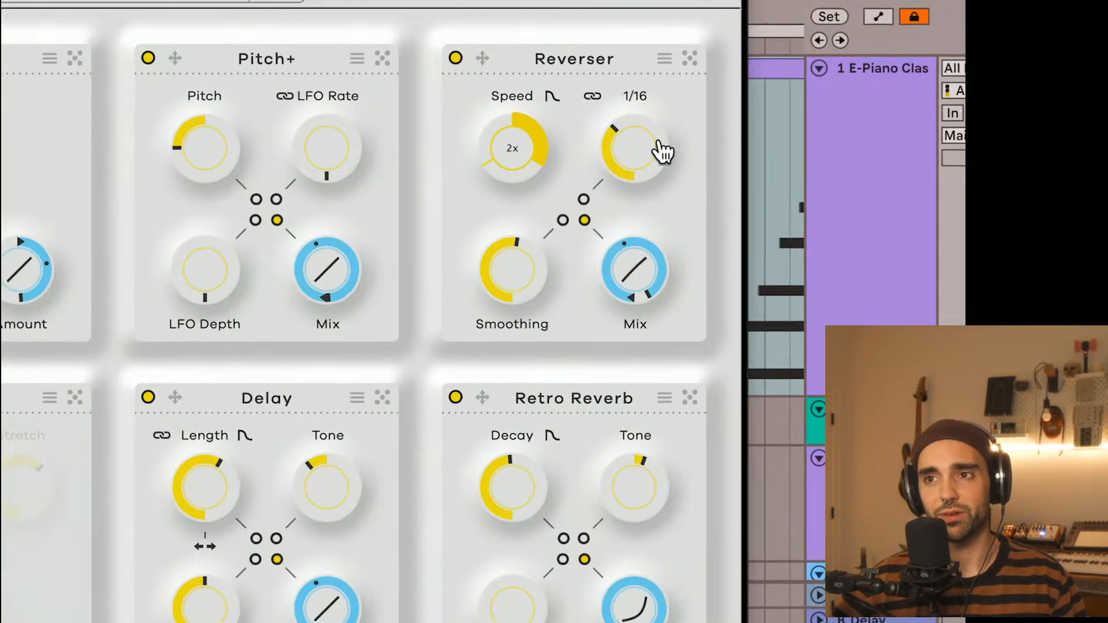
pyautogui.moveTo(522, 129); pyautogui.dragTo(521, 190)
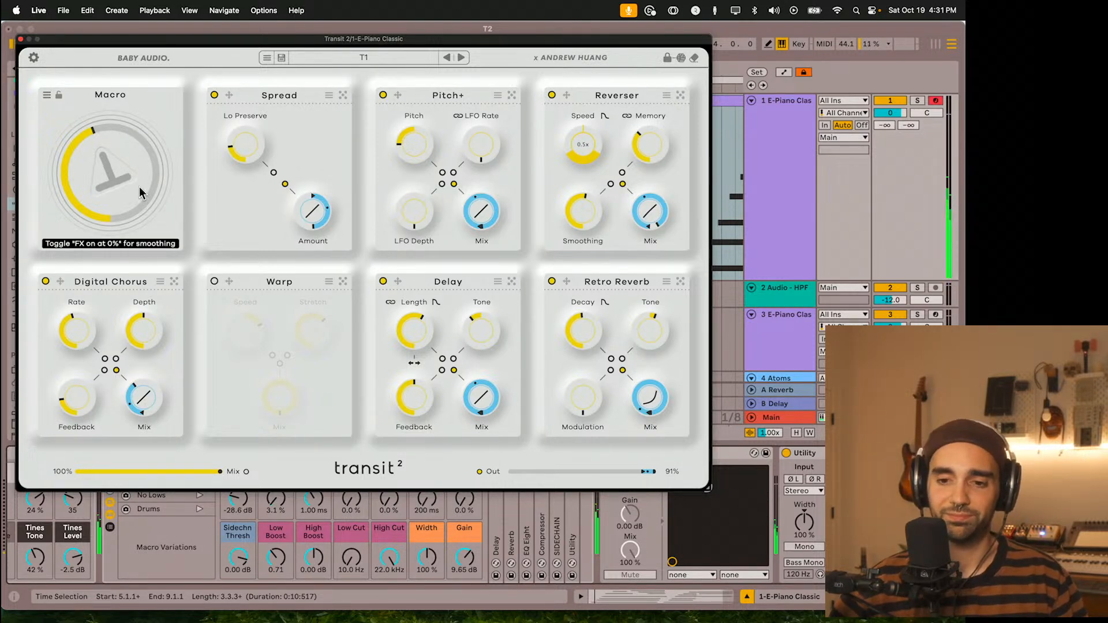
# Step: Turn the Warp module back on and raise the Macro to nearly its maximum
pyautogui.moveTo(138, 182); pyautogui.dragTo(137, 165)
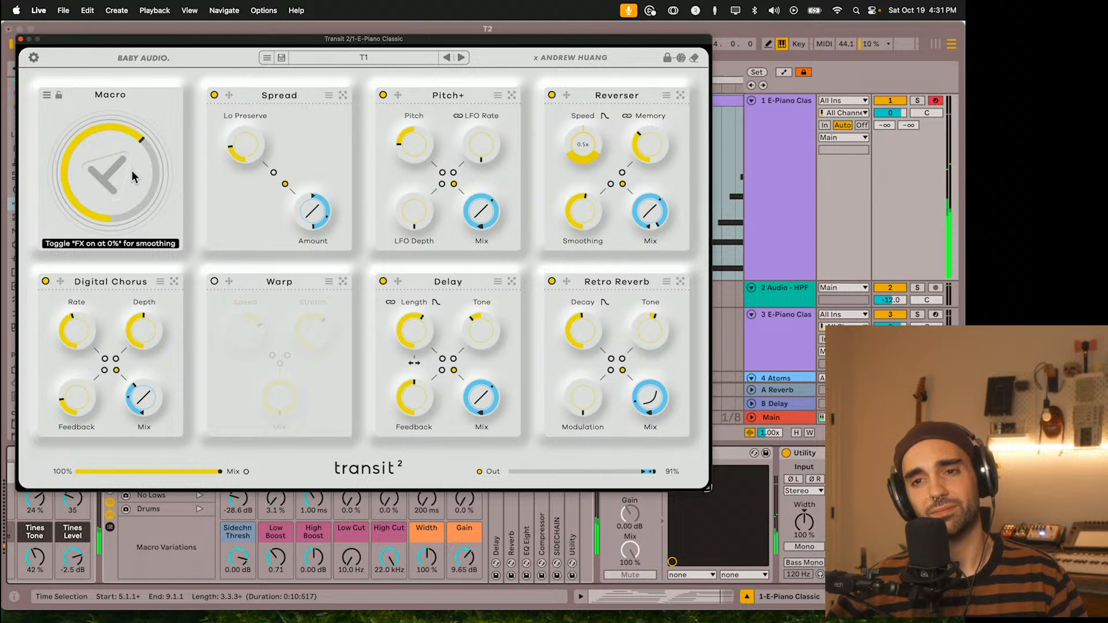
pyautogui.click(215, 283)
pyautogui.moveTo(96, 163); pyautogui.dragTo(80, 134)
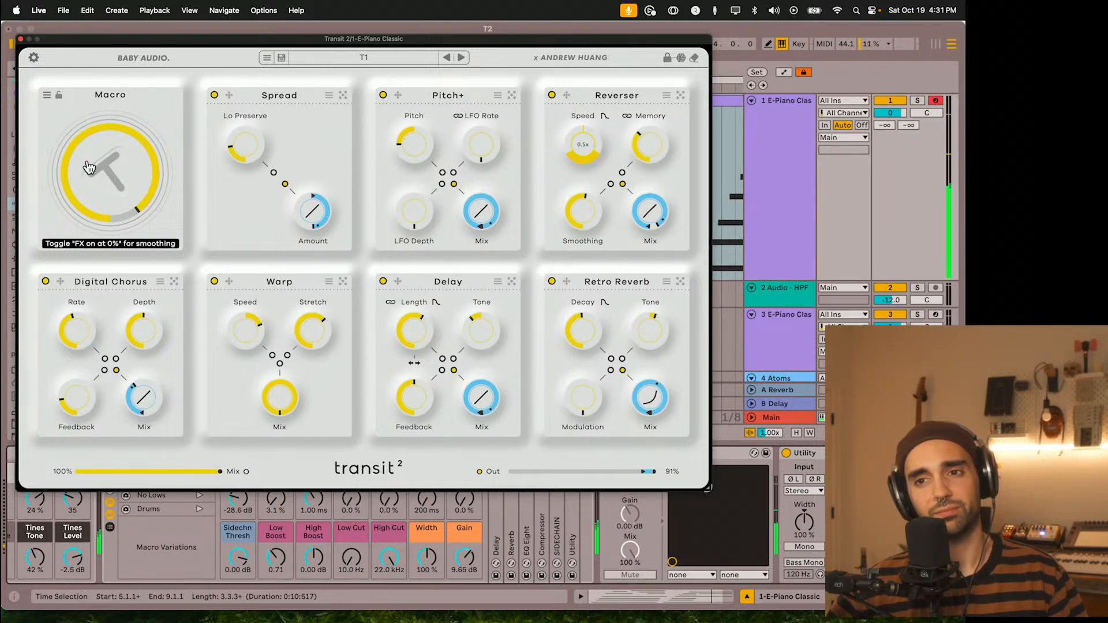
# Step: Set Warp's Stretch to 69 and lower the Macro to slightly above halfway
pyautogui.moveTo(313, 324)
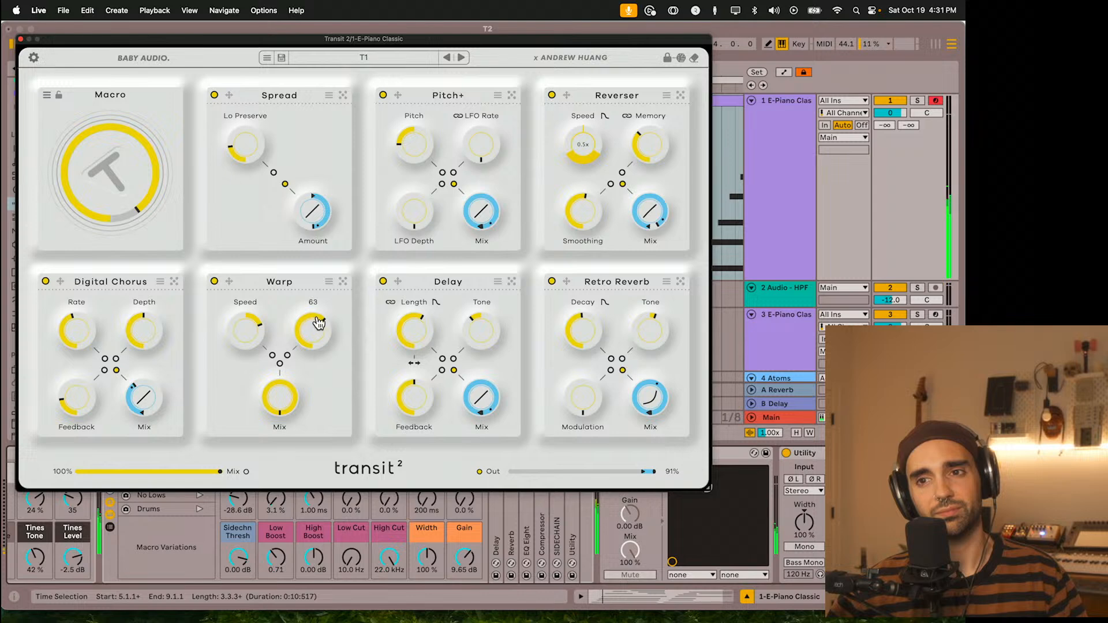
pyautogui.moveTo(316, 329); pyautogui.dragTo(314, 316)
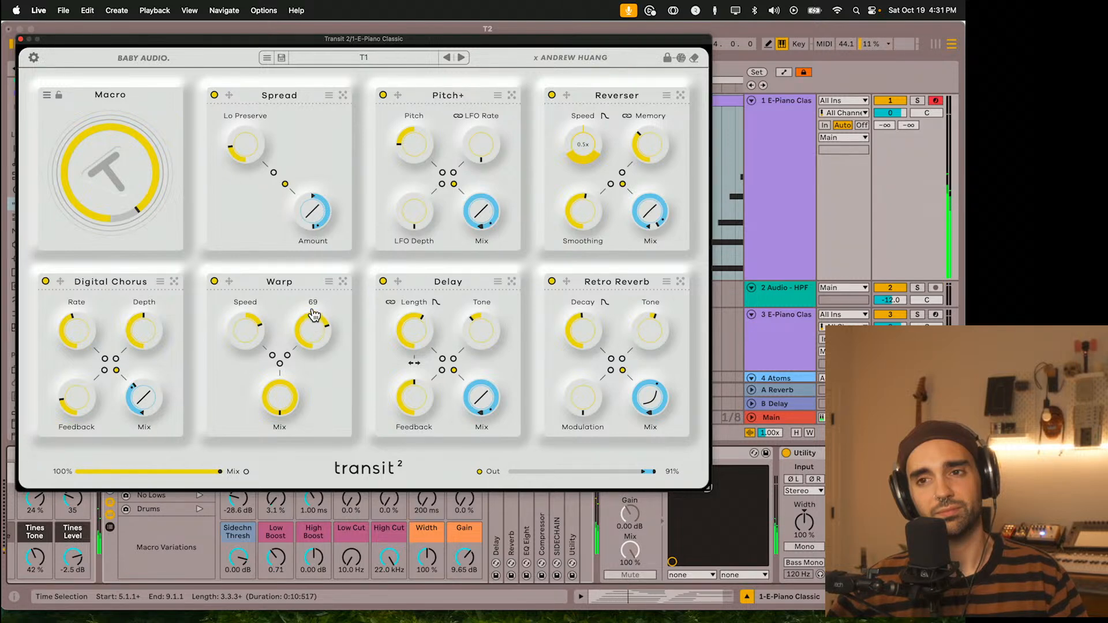
pyautogui.moveTo(256, 341)
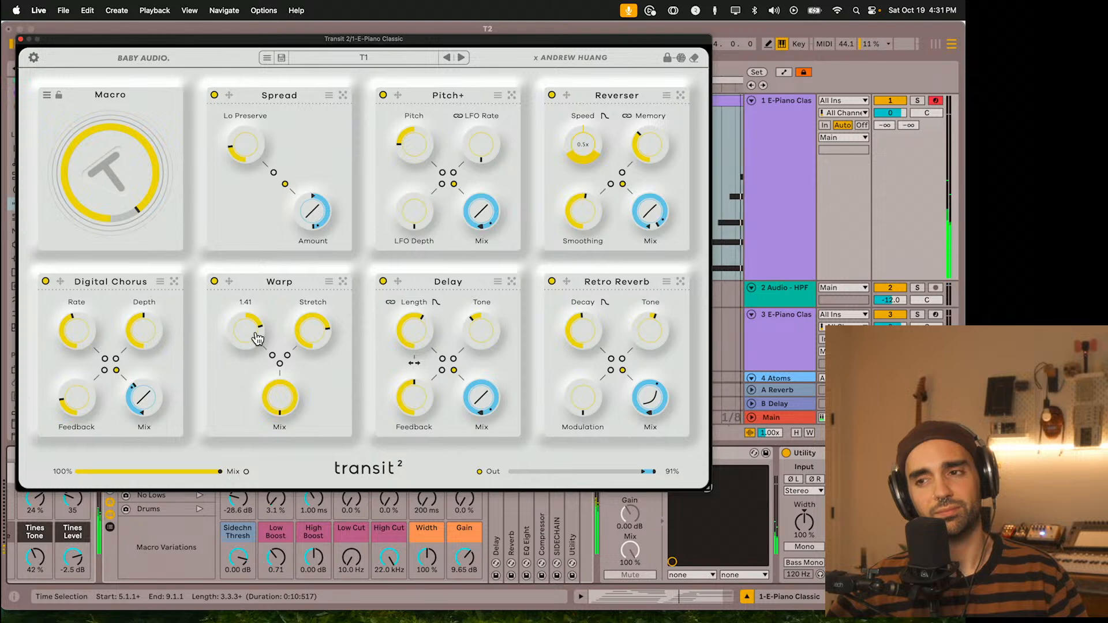
pyautogui.moveTo(114, 210); pyautogui.dragTo(116, 246)
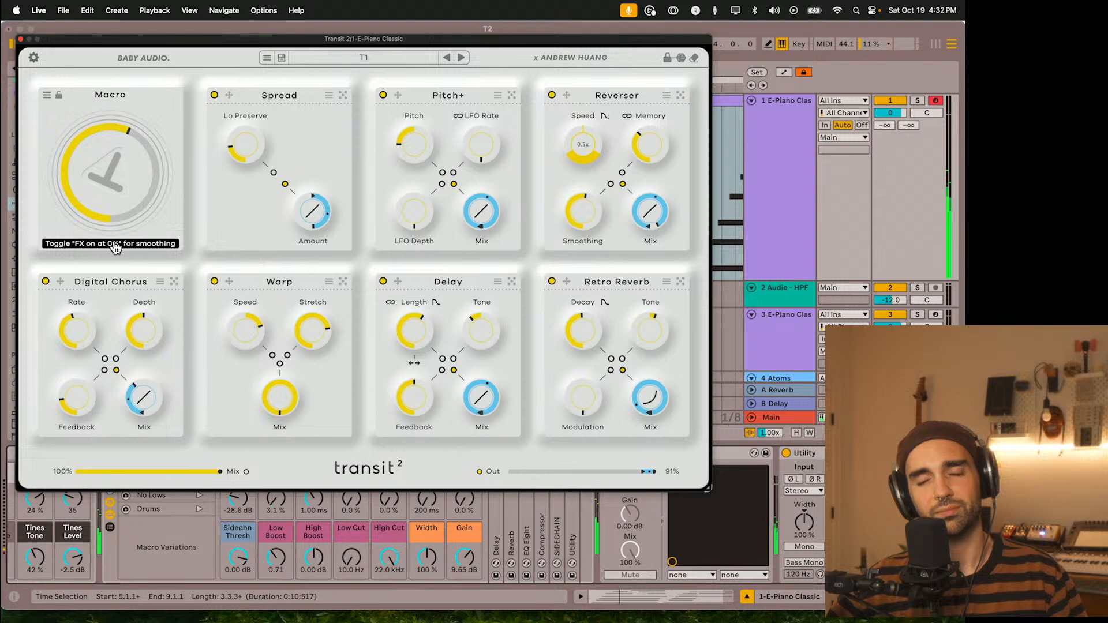
# Step: Raise Warp's Speed to 1.61 and try its Stretch at 79, 76 and 49
pyautogui.moveTo(240, 340)
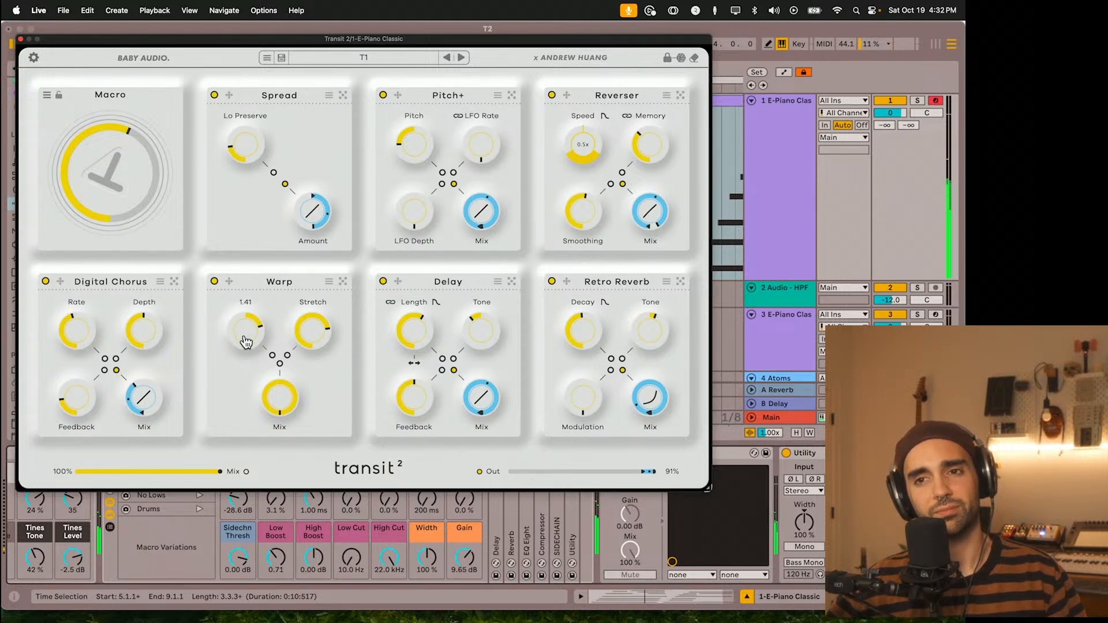
pyautogui.moveTo(242, 345); pyautogui.dragTo(241, 341)
pyautogui.moveTo(311, 345)
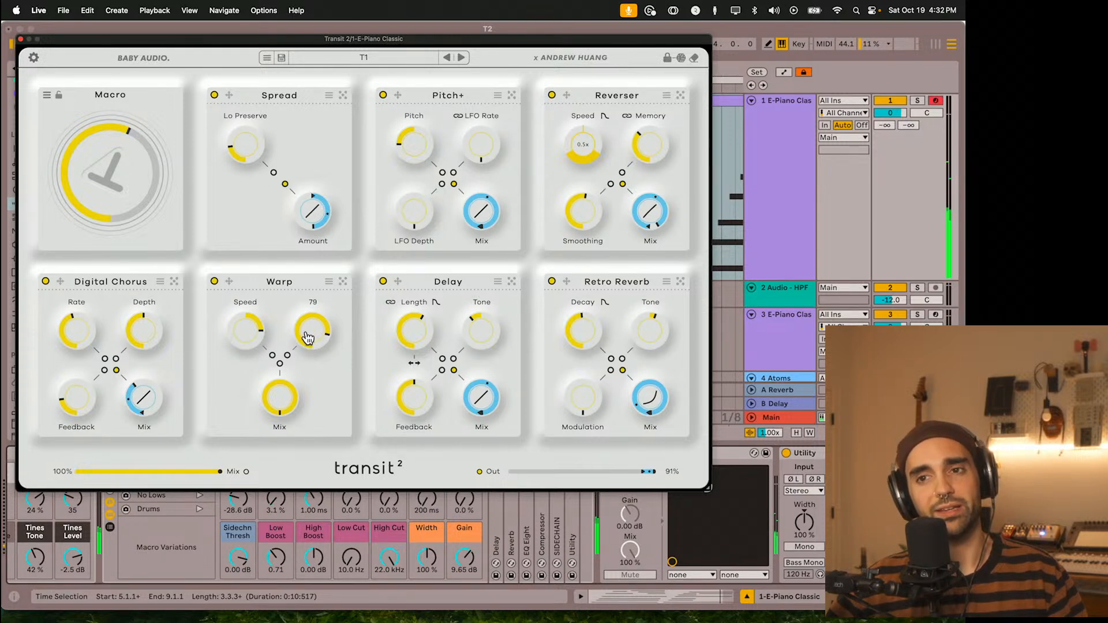
pyautogui.moveTo(308, 339); pyautogui.dragTo(311, 334)
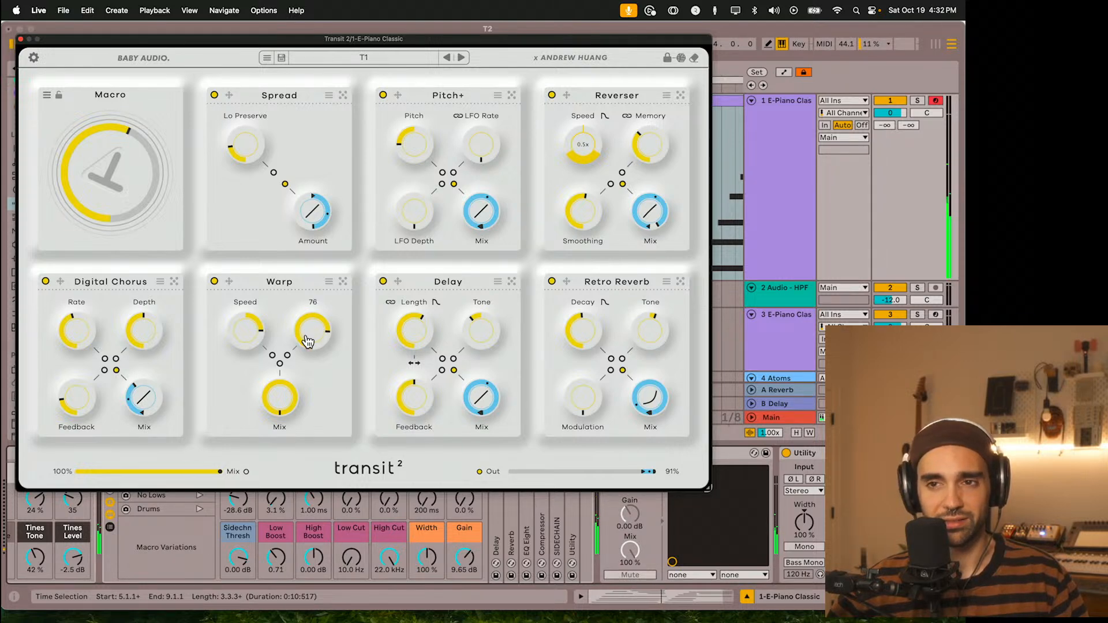
pyautogui.moveTo(308, 346); pyautogui.dragTo(308, 352)
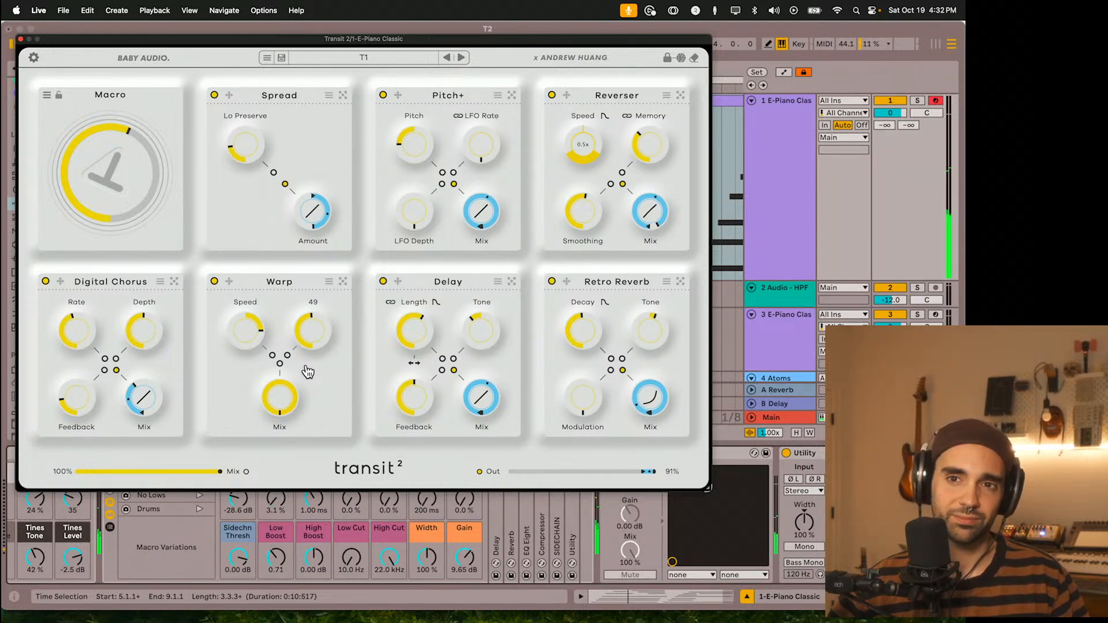
pyautogui.moveTo(251, 345)
pyautogui.moveTo(252, 346); pyautogui.dragTo(254, 342)
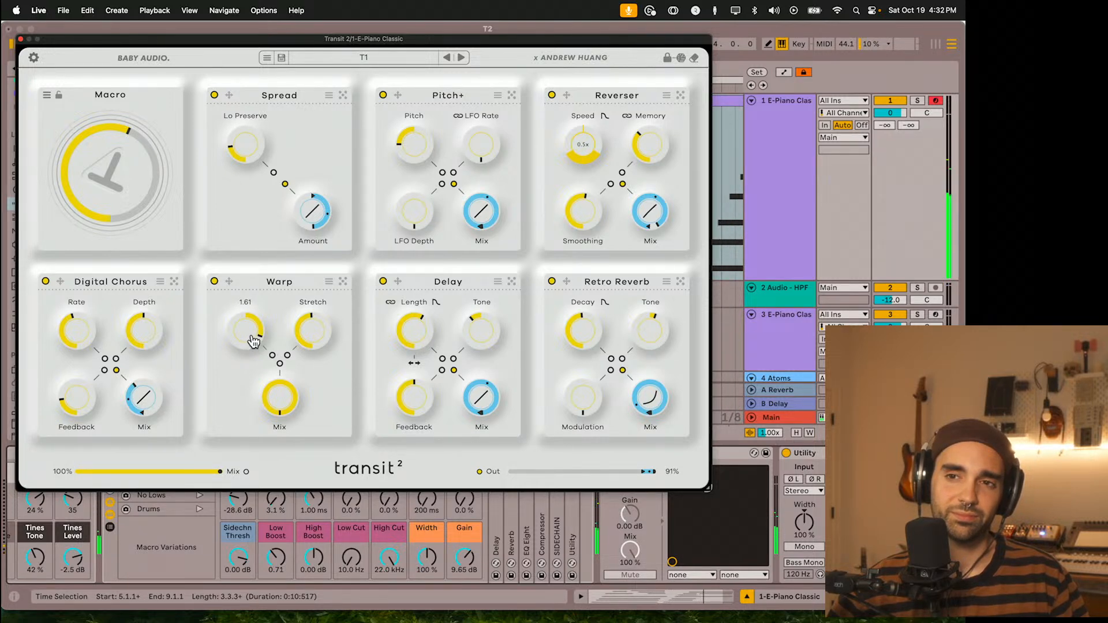
# Step: Try a lower Warp Stretch, shift the plugin window slightly, and set Stretch to 72
pyautogui.moveTo(300, 337); pyautogui.dragTo(299, 343)
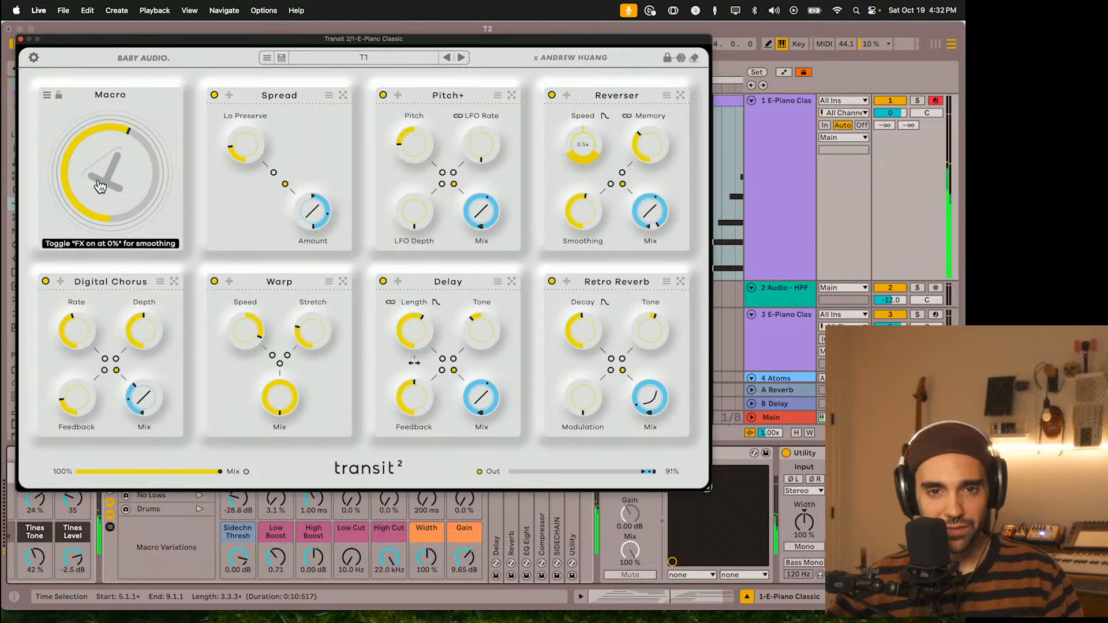
pyautogui.moveTo(127, 42); pyautogui.dragTo(166, 47)
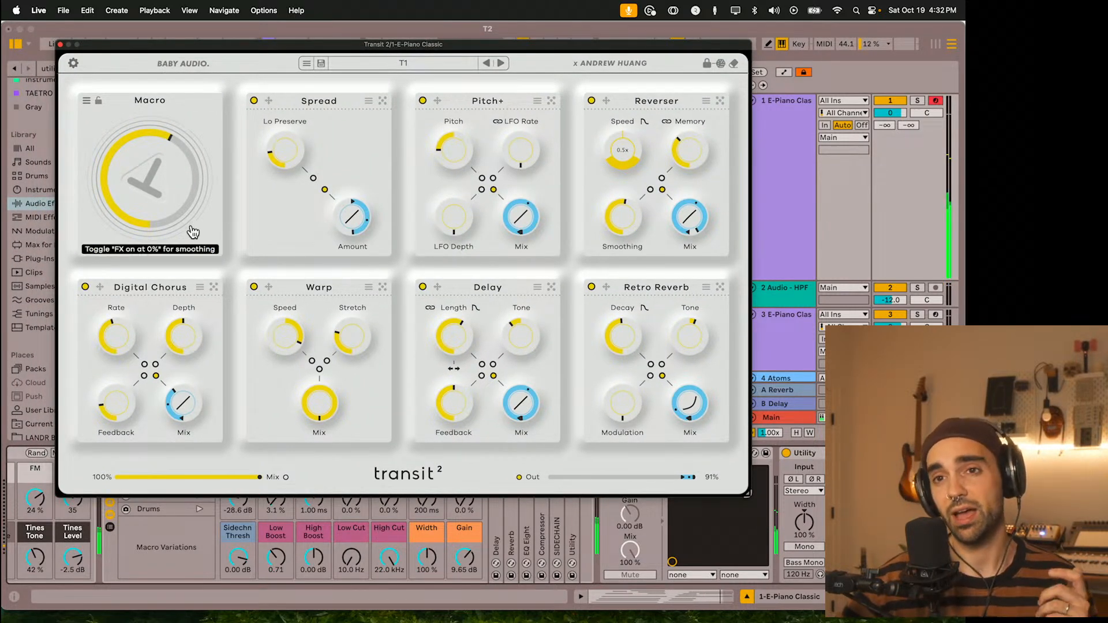
pyautogui.moveTo(349, 343)
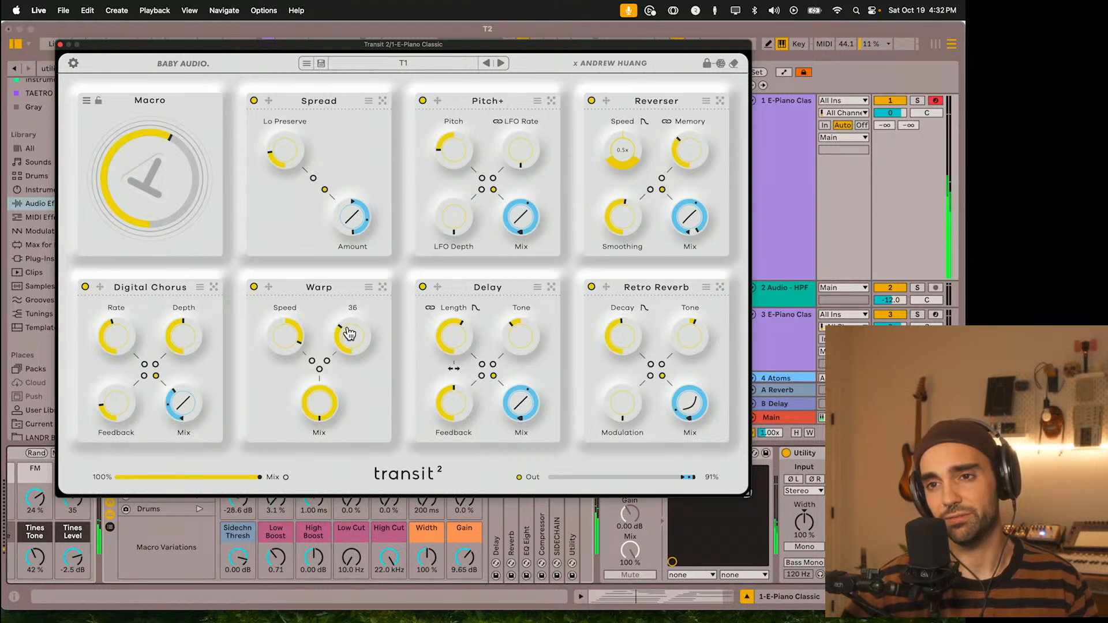
pyautogui.moveTo(349, 334); pyautogui.dragTo(352, 294)
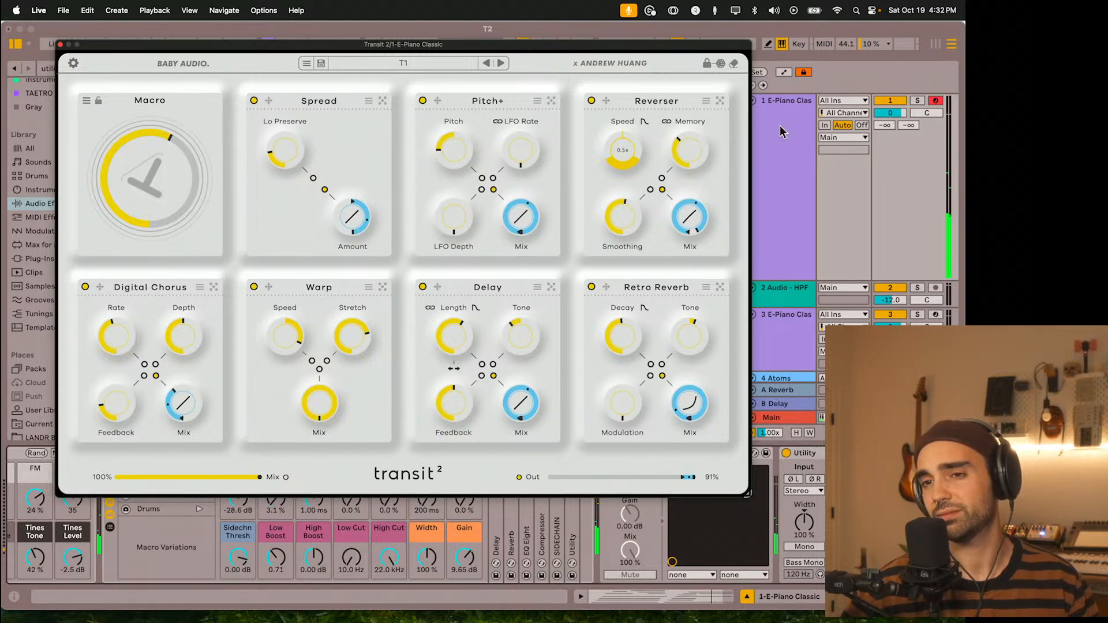
pyautogui.moveTo(355, 328)
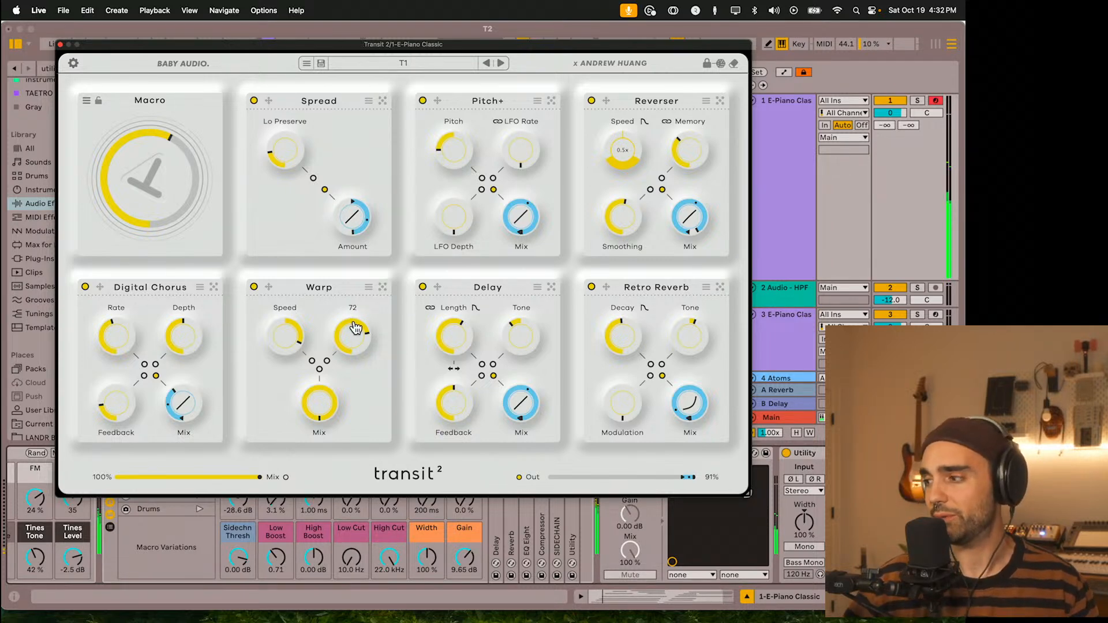